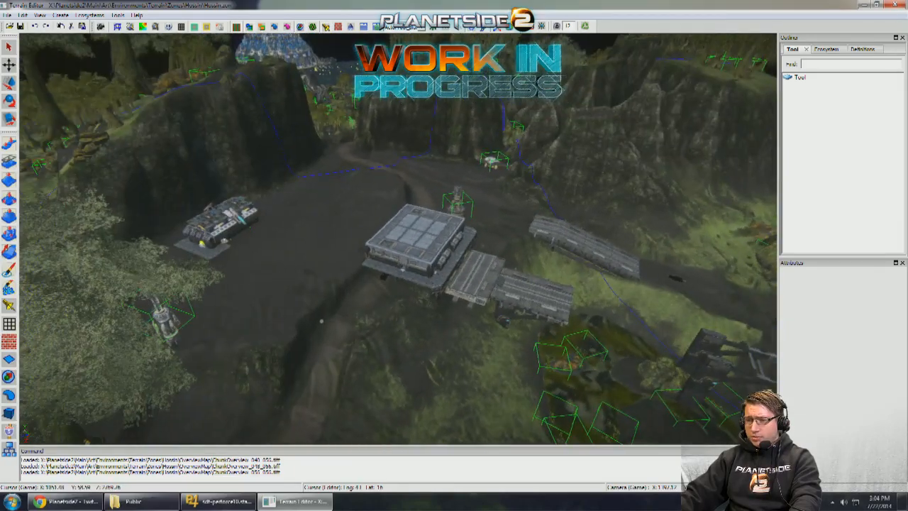
- Look over the flat-roofed building, its ramps and the dark structure on the plateau at close range
middle_click_drag(321, 322, 369, 259)
middle_click_drag(432, 203, 426, 277)
middle_click_drag(418, 241, 545, 125)
middle_click_drag(454, 238, 308, 279)
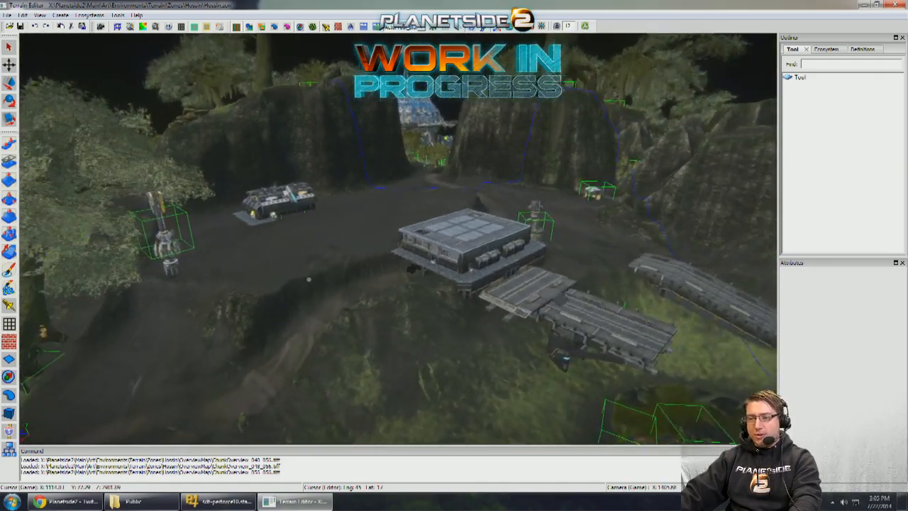
middle_click_drag(400, 203, 473, 199)
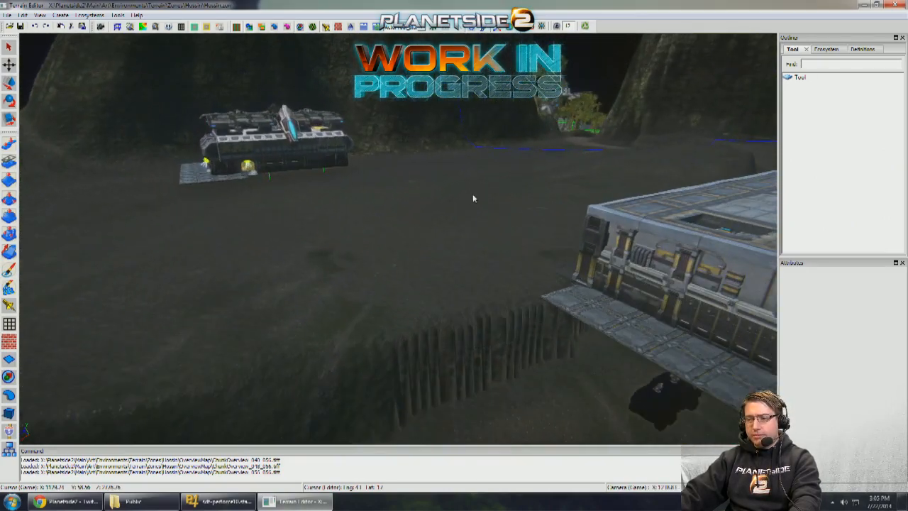
middle_click_drag(369, 208, 490, 212)
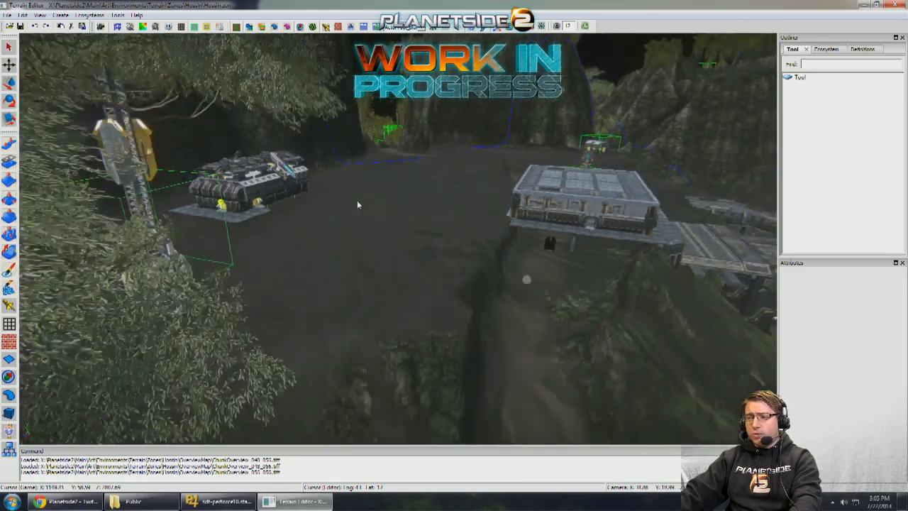
middle_click_drag(357, 205, 268, 224)
middle_click_drag(176, 242, 56, 252)
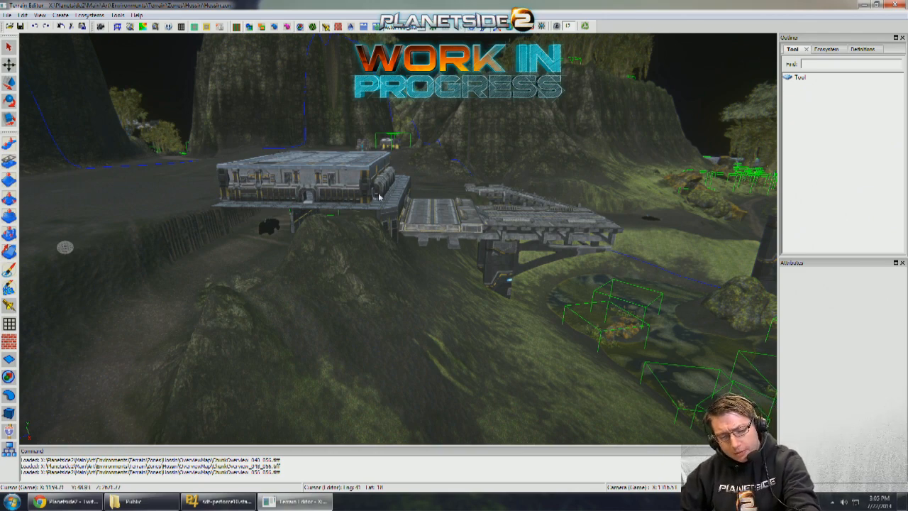
- Survey the outpost's layout from above, including the ramps, the surrounding cliffs and the road through the pass
scroll(409, 229, "down", 4)
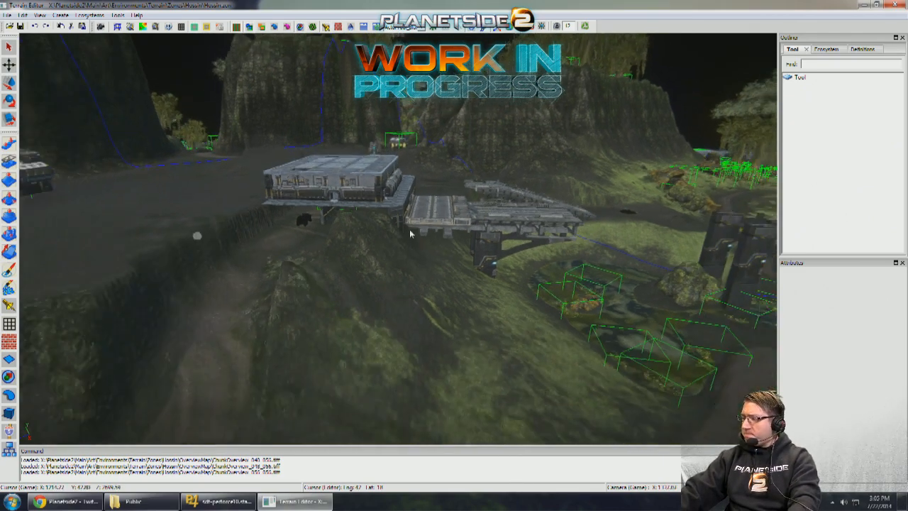
scroll(407, 235, "up", 6)
scroll(408, 230, "down", 4)
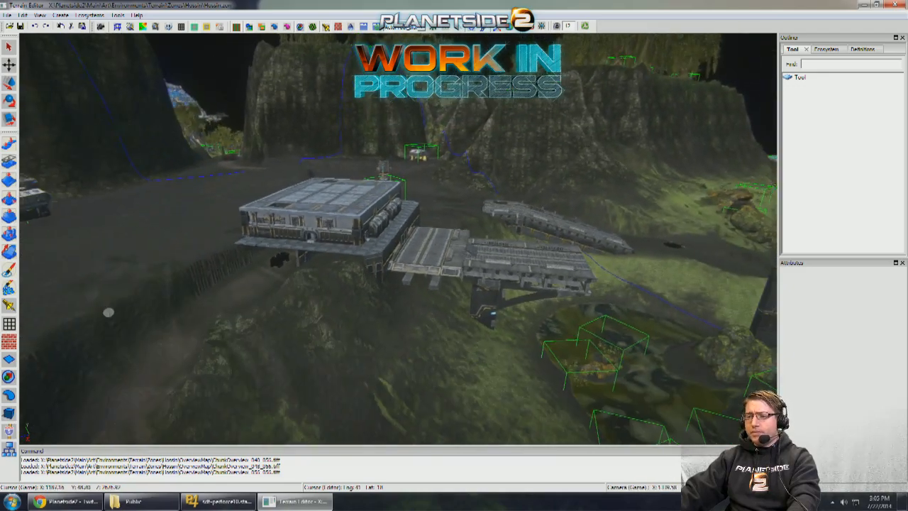
mouse_move(408, 230)
middle_mouse_down()
mouse_move(440, 231)
mouse_move(410, 233)
middle_mouse_up()
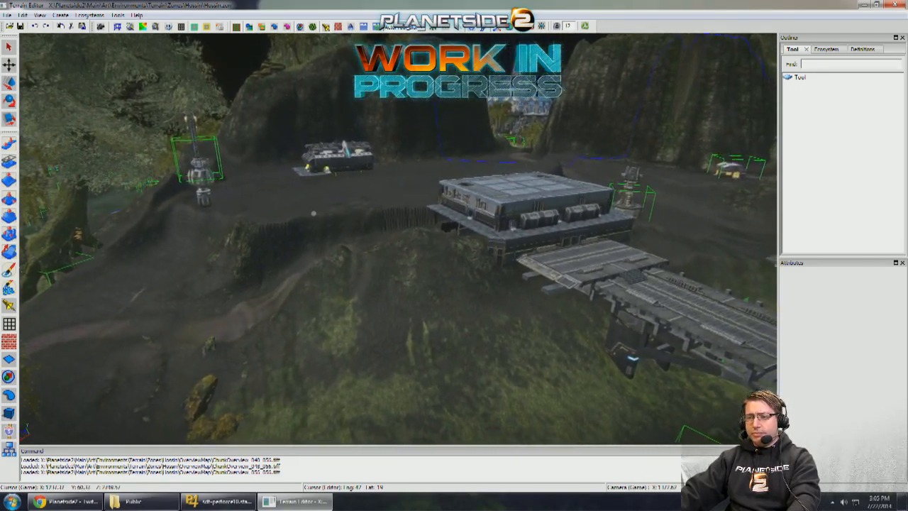
scroll(410, 234, "down", 5)
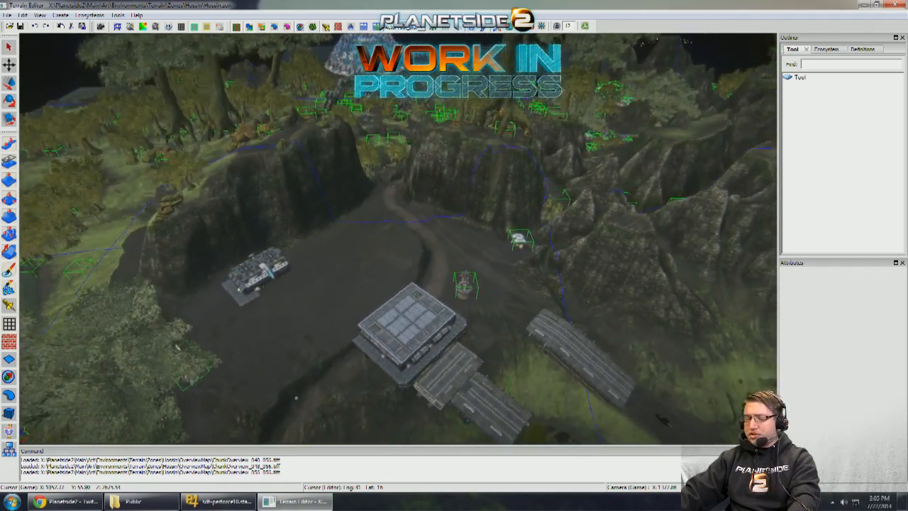
scroll(410, 234, "up", 8)
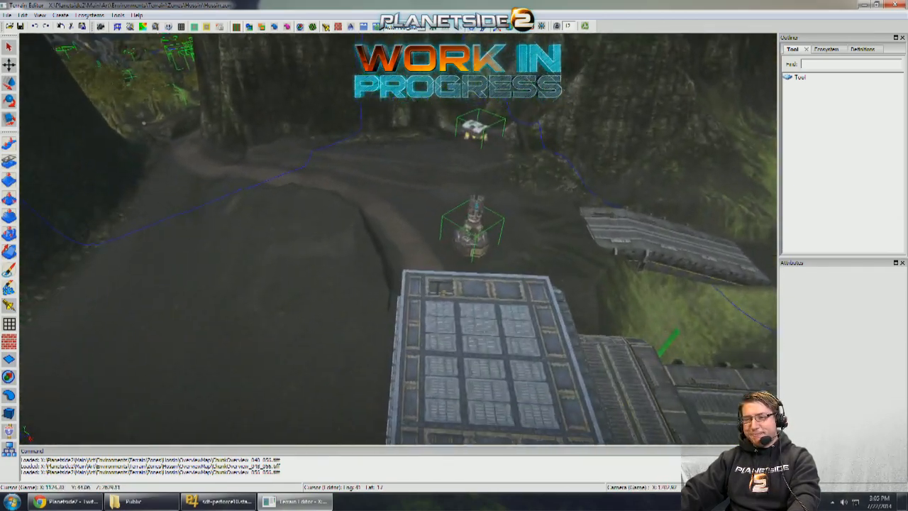
middle_click_drag(410, 234, 331, 221)
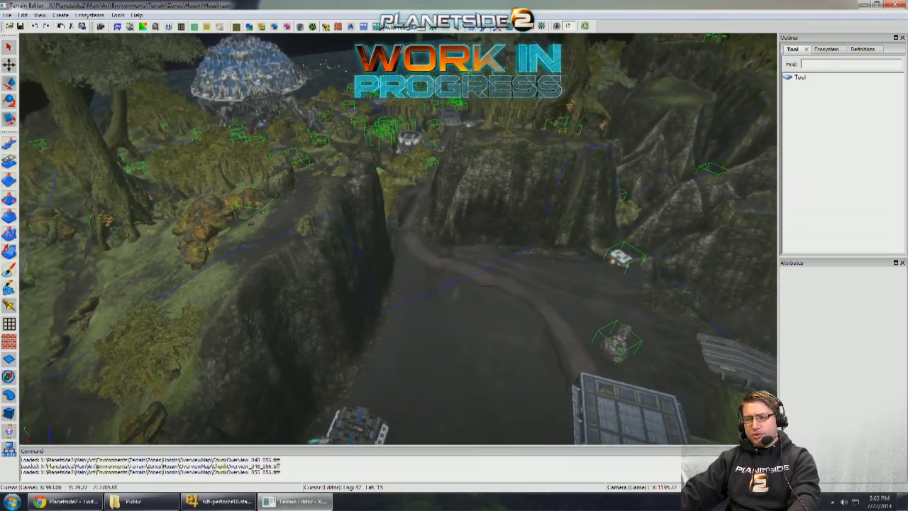
scroll(398, 240, "up", 3)
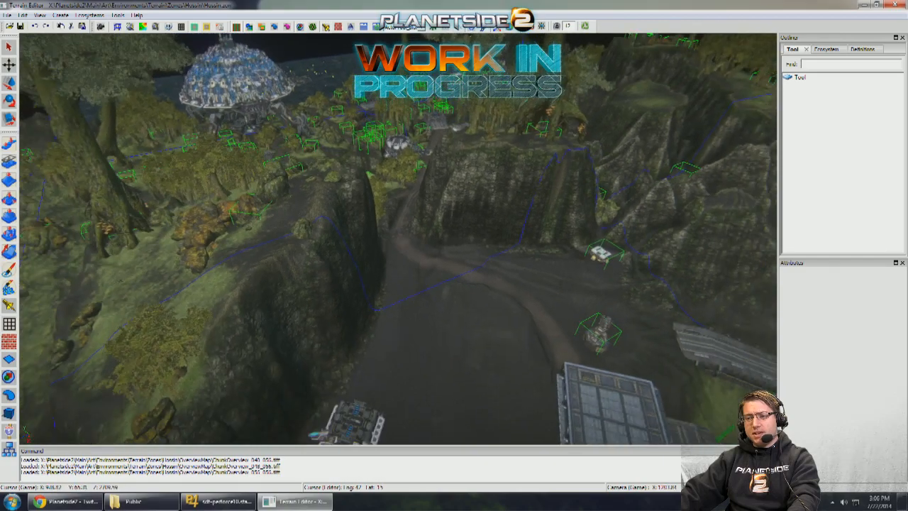
- Examine the bare plateau between the cliffs, from the dirt road at the pass to the dark structure by the trees
key("w")
middle_click_drag(398, 239, 408, 177)
key("s")
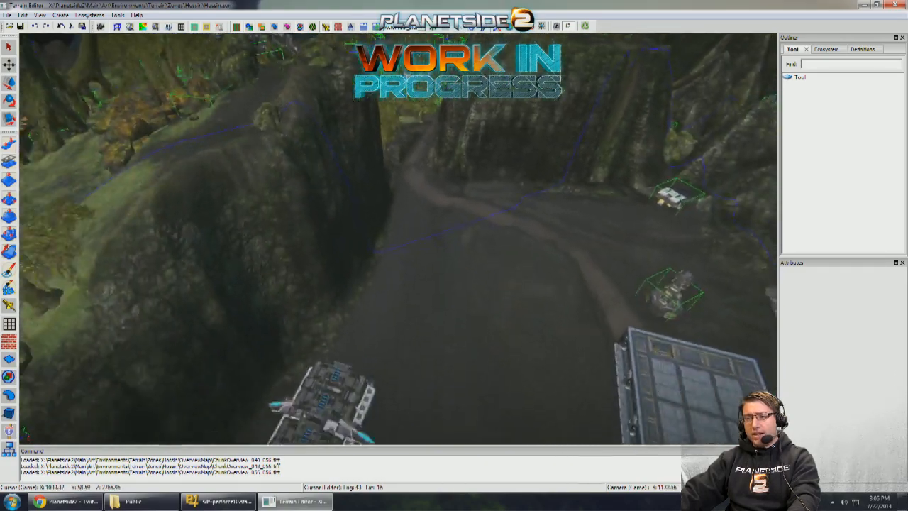
key("s")
key("w")
middle_click_drag(449, 274, 411, 273)
key("a")
key("w")
key("s")
key("w")
key("s")
key("w")
key("w")
key("w")
key("s")
key("w")
key("s")
key("s")
key("w")
key("s")
key("w")
key("s")
key("w")
key("s")
key("w")
key("s")
key("w")
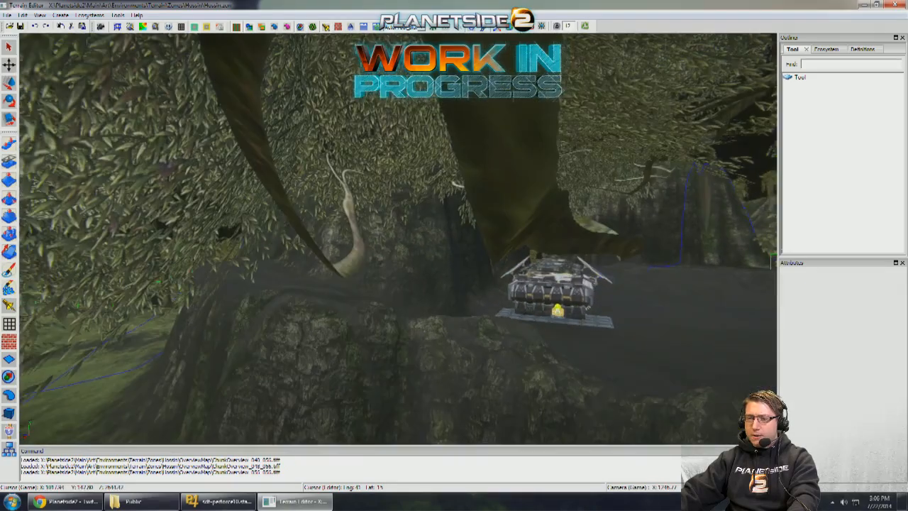
key("s")
key("w")
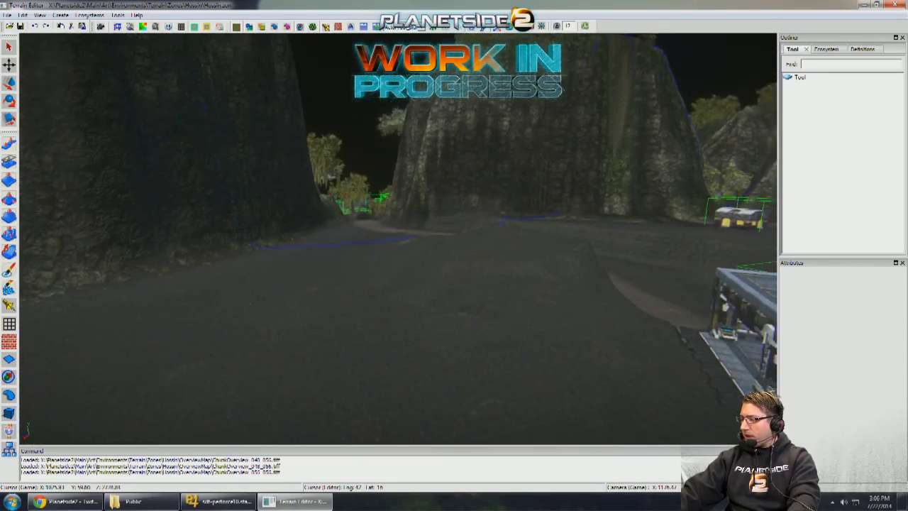
- Inspect the flat-roofed building, the adjoining ramps, the turret and the slope below the plateau from several sides
key("s")
key("w")
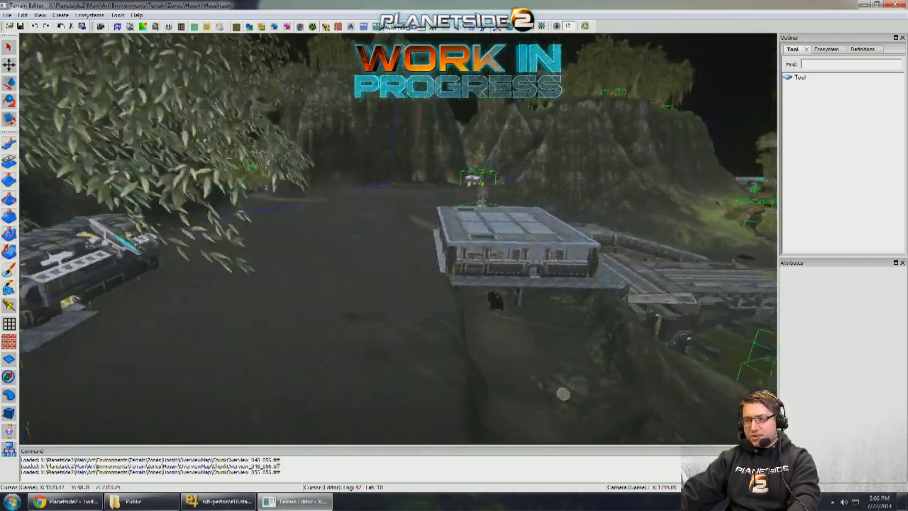
middle_click_drag(563, 393, 430, 399)
key("w")
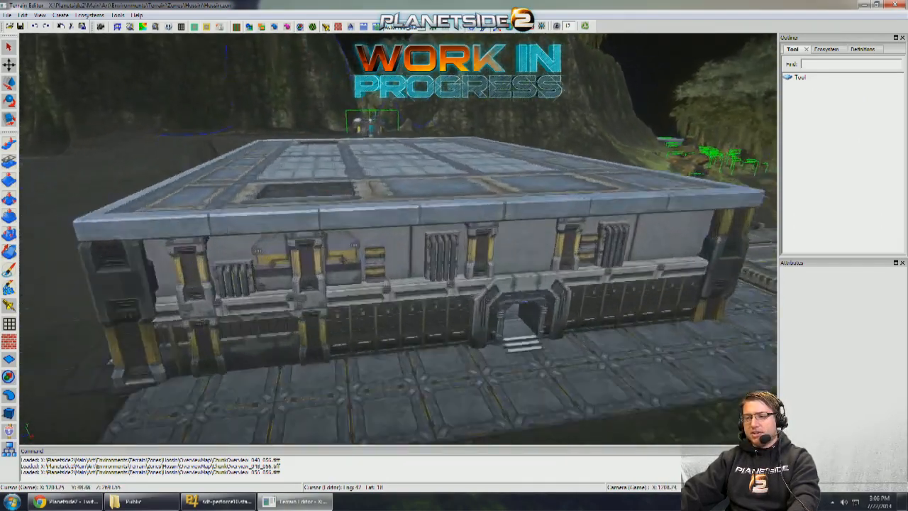
key("s")
key("w")
key("d")
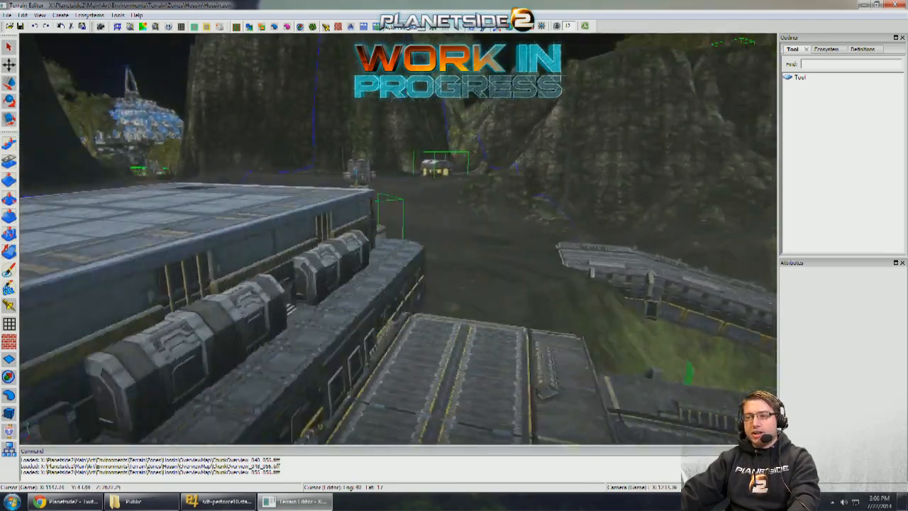
key("s")
key("a")
key("w")
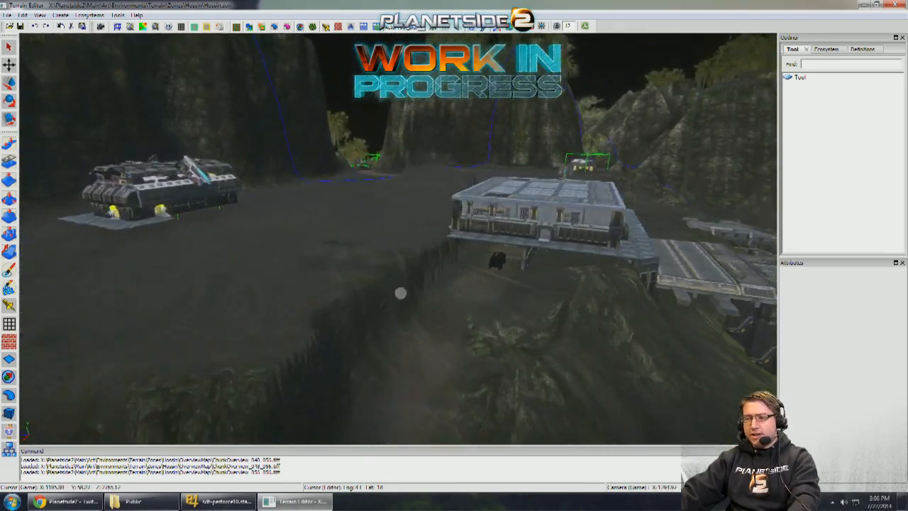
key("d")
key("w")
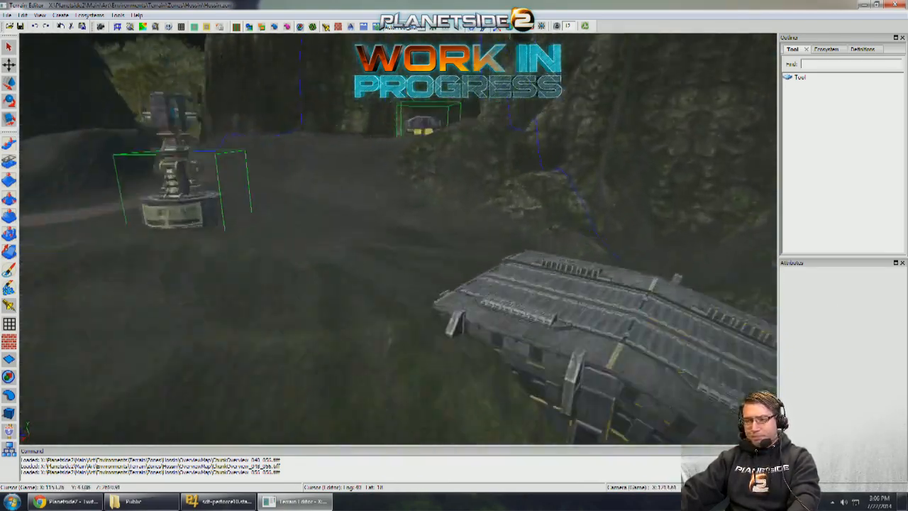
key("d")
key("s")
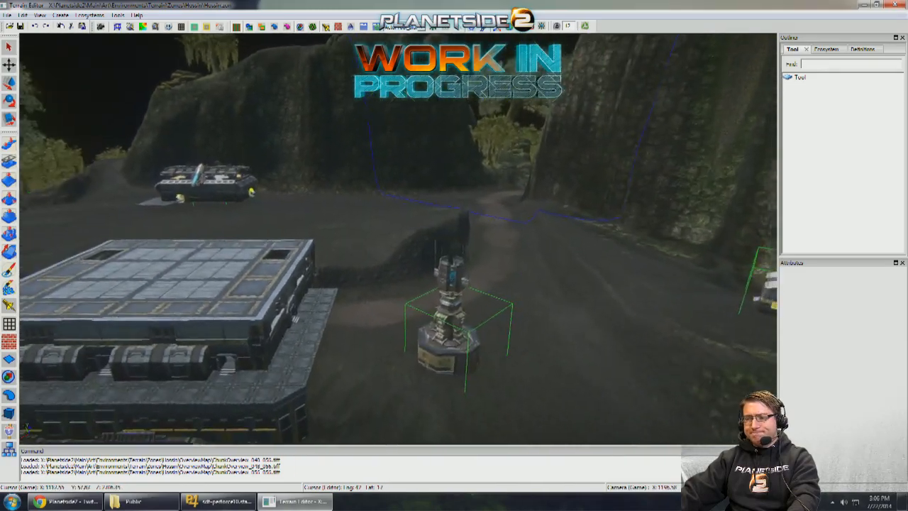
key("a")
key("s")
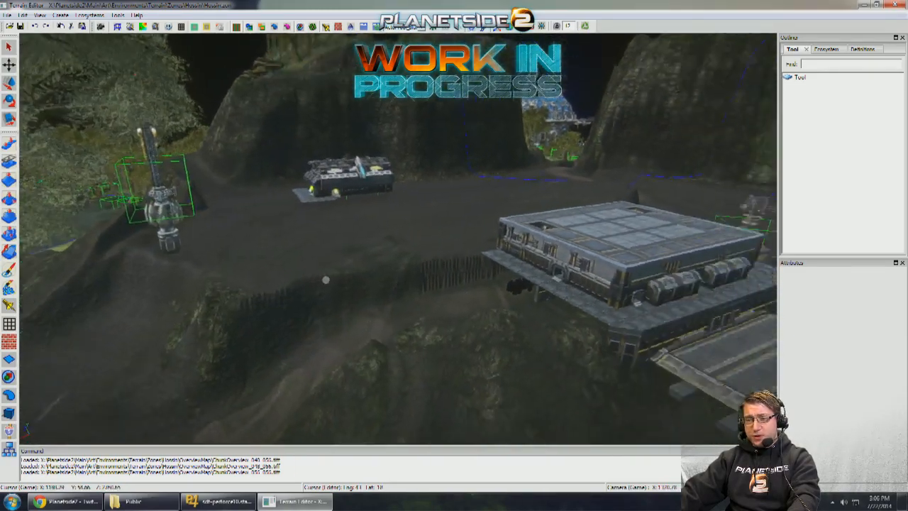
key("w")
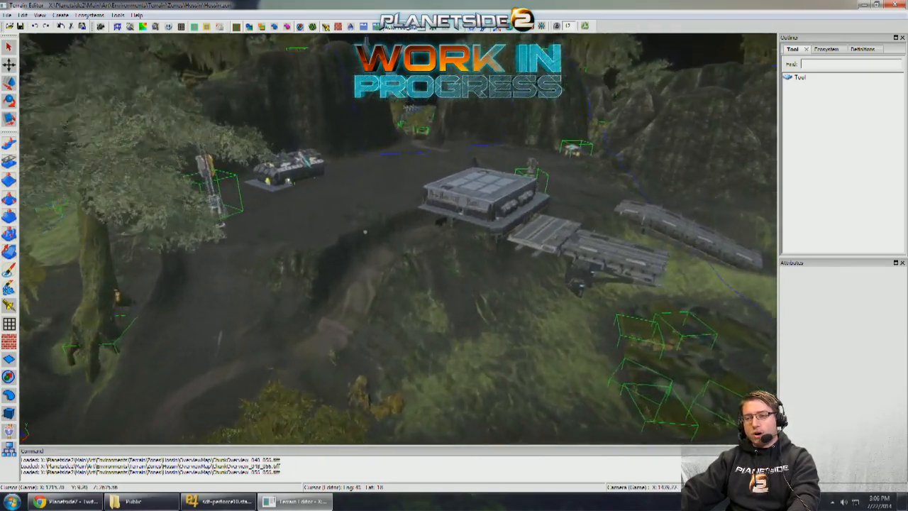
key("s")
key("w")
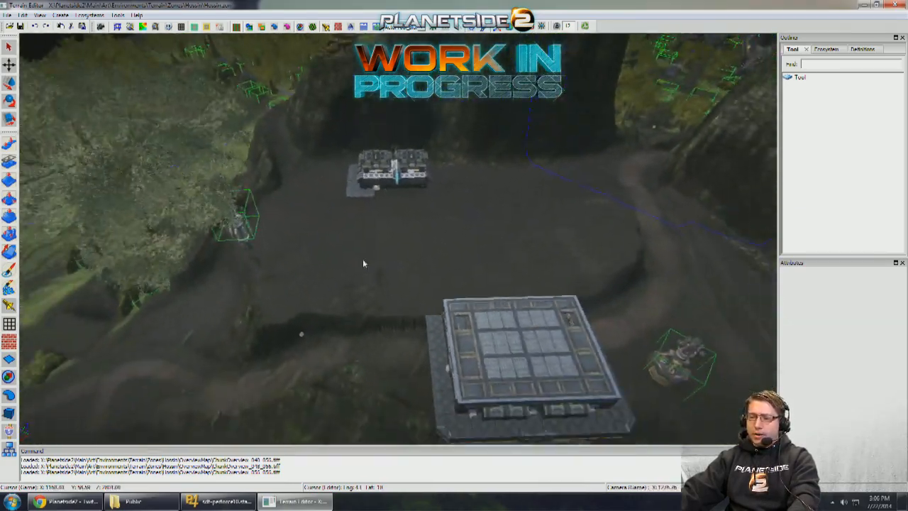
- Survey the wider terrain around the outpost and the neighbouring base with the octagonal landing pad
right_click_drag(362, 262, 287, 262)
key("s")
key("s")
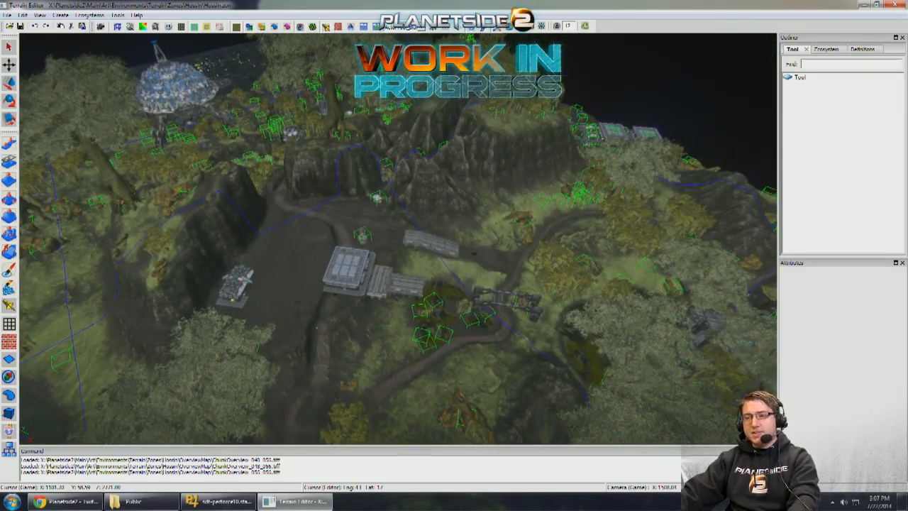
key("w")
right_click_drag(284, 260, 346, 252)
key("d")
key("w")
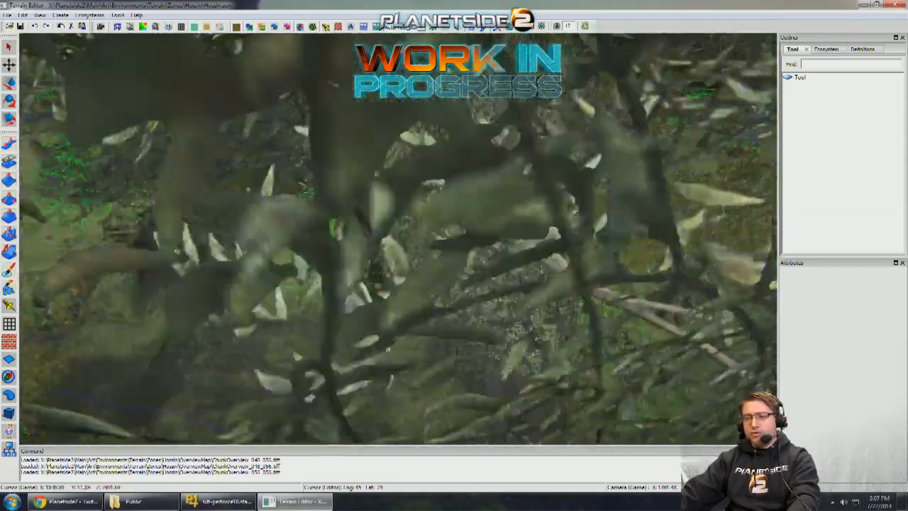
key("w")
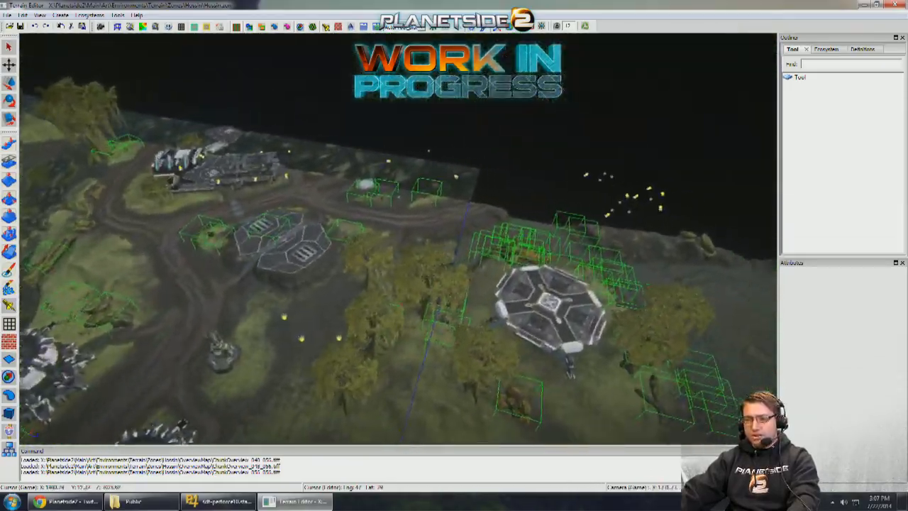
key("w")
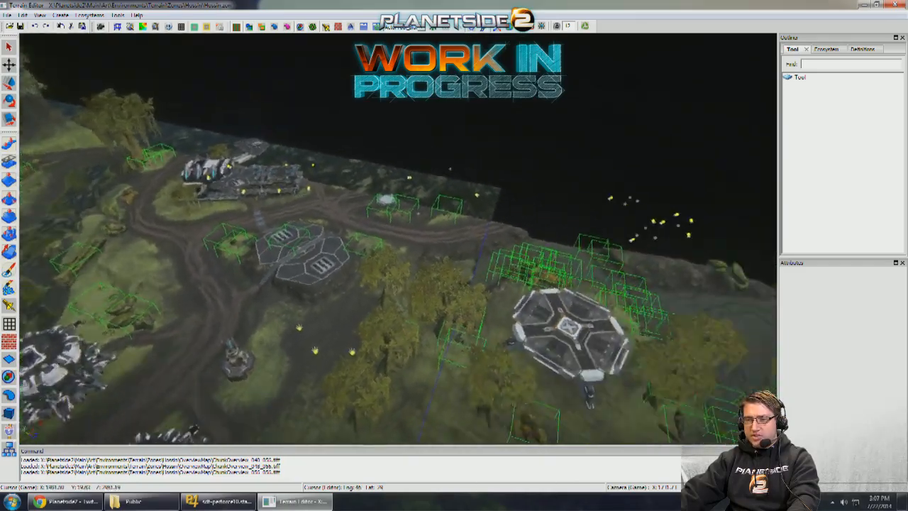
key("w")
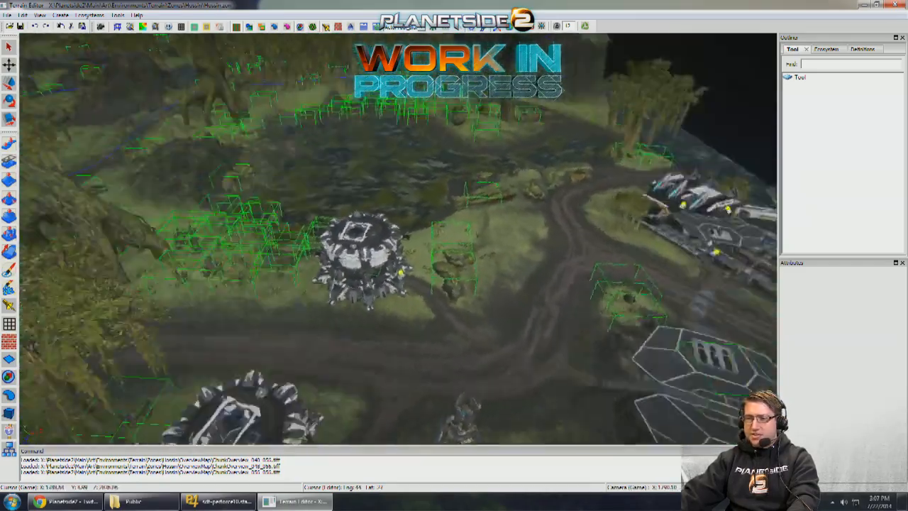
- Examine the ground-level approach to the plateau, past the floating tower and along the cliff wall
key("w")
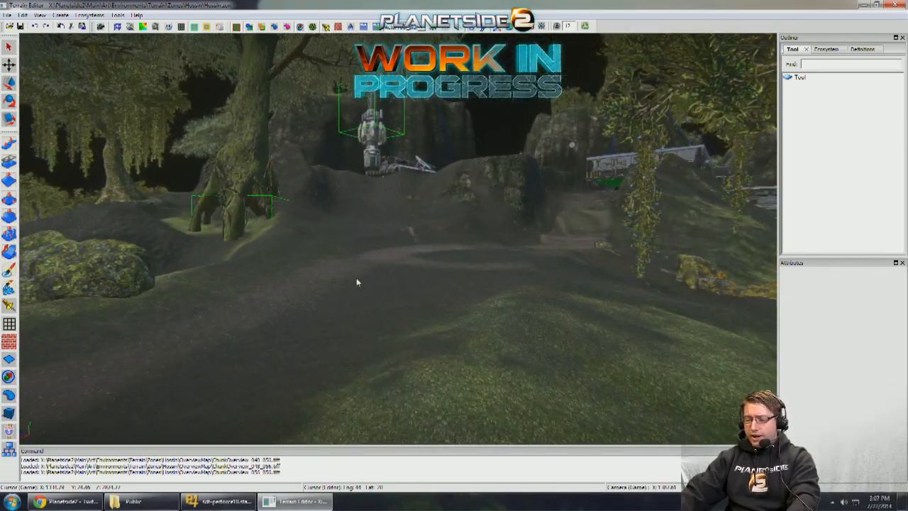
key("w")
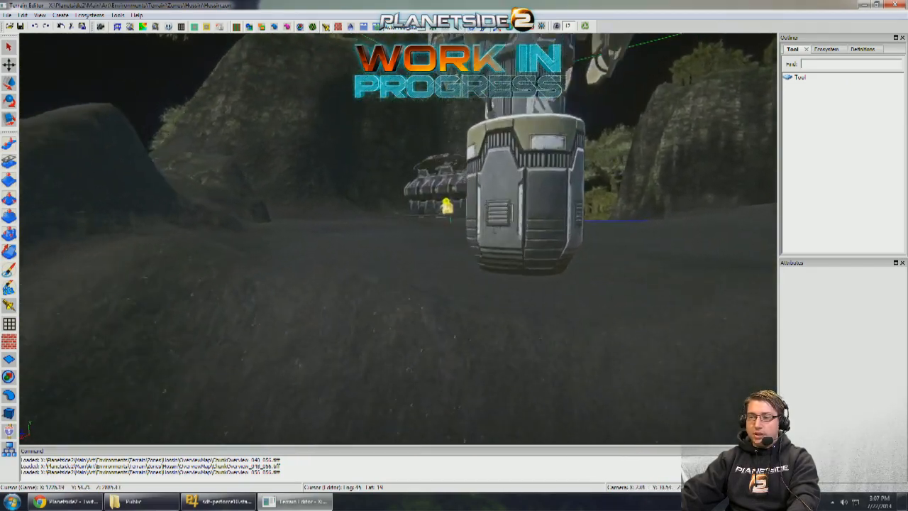
key("w")
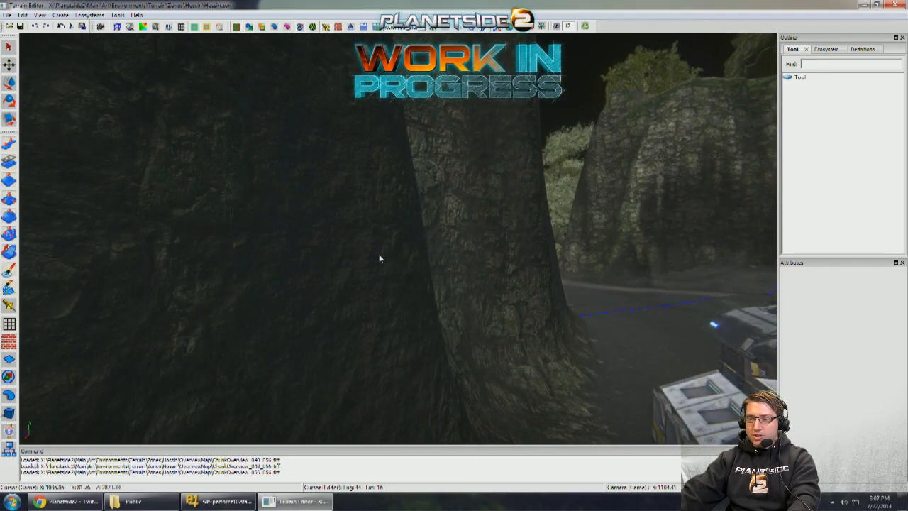
key("w")
right_click_drag(353, 251, 426, 248)
key("w")
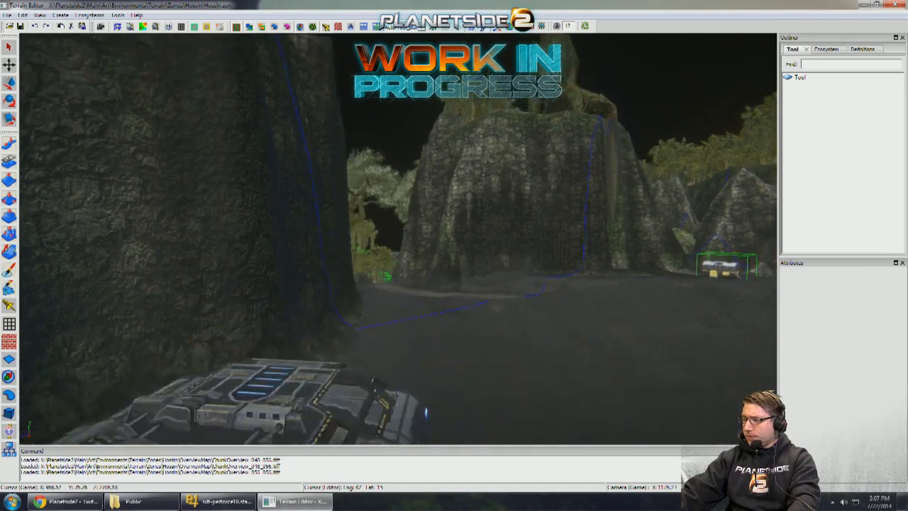
key("s")
mouse_move(342, 254)
right_mouse_down()
mouse_move(313, 256)
mouse_move(334, 257)
right_mouse_up()
key("s")
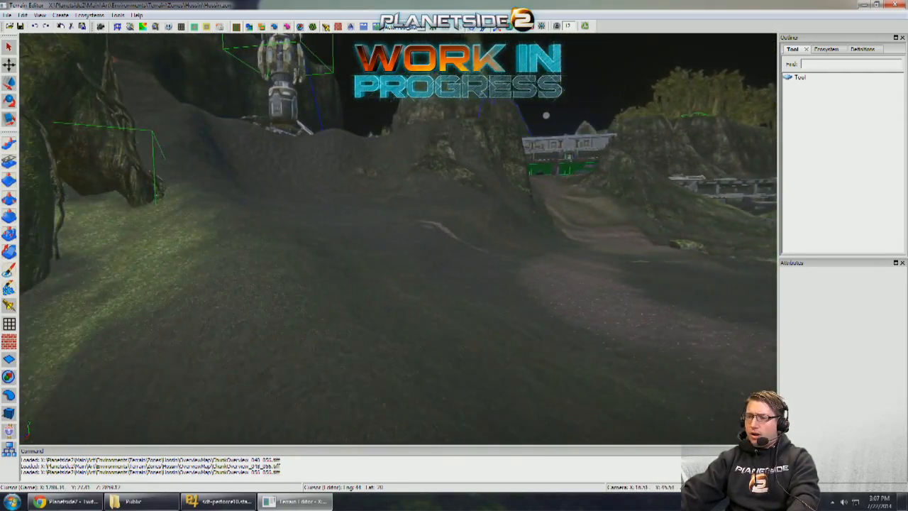
- Examine the route from the plateau over the open-framed bridge to the structure in the swamp
key("w")
right_click_drag(343, 260, 382, 259)
key("w")
key("w")
key("s")
key("d")
key("w")
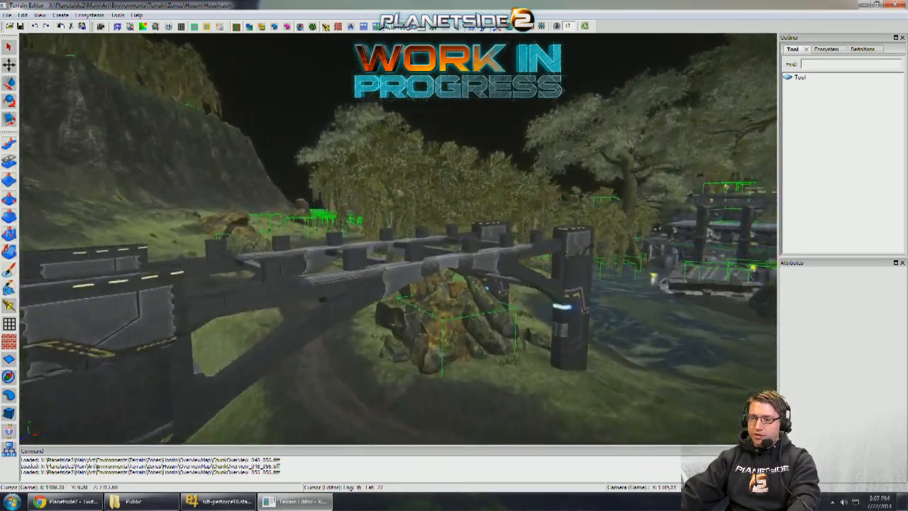
- Examine the swamp structure, the bridge crossing back to the plateau and the buildings along the plateau's edge
key("w")
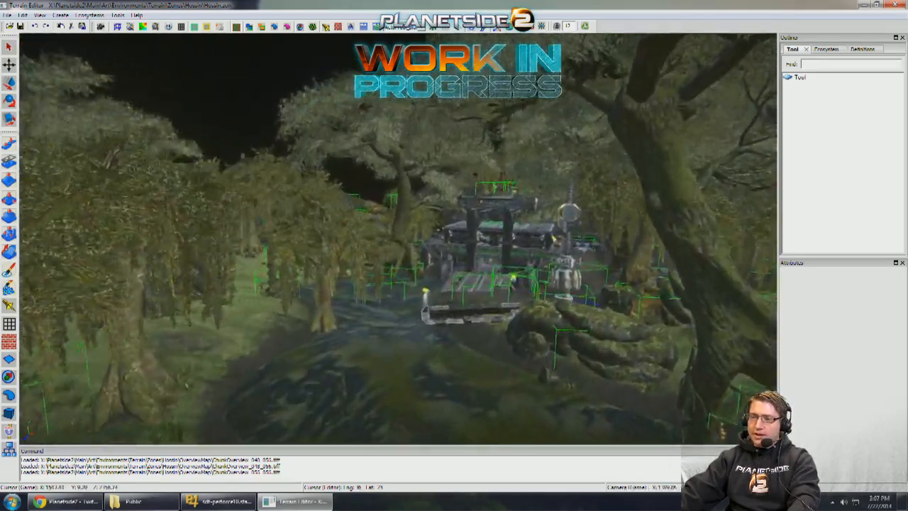
key("w")
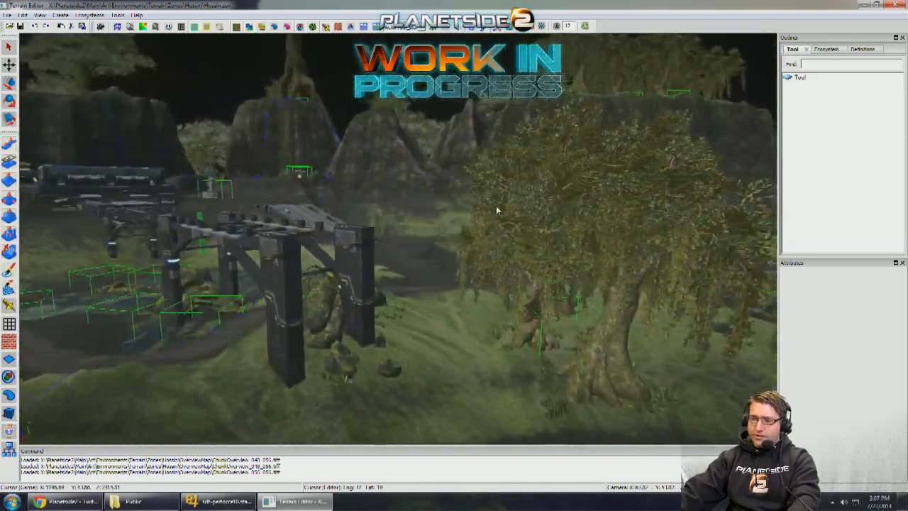
key("w")
right_click_drag(497, 210, 186, 193)
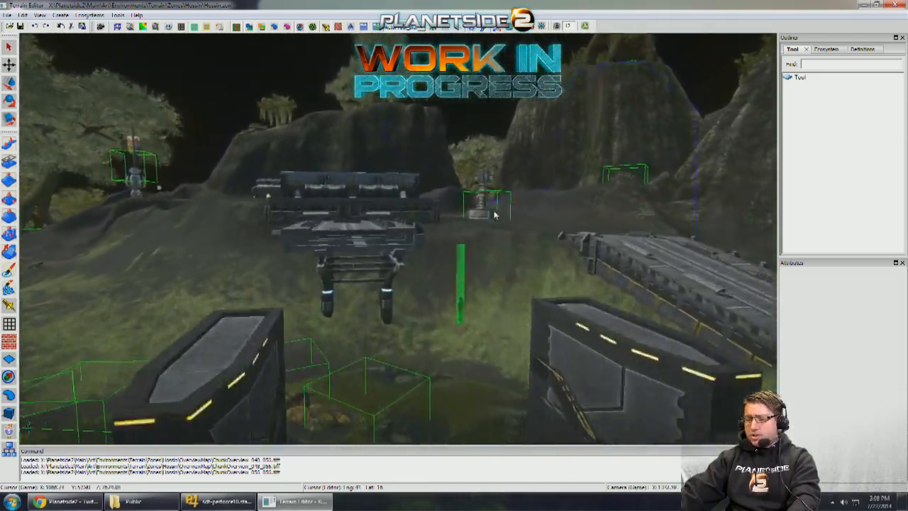
key("w")
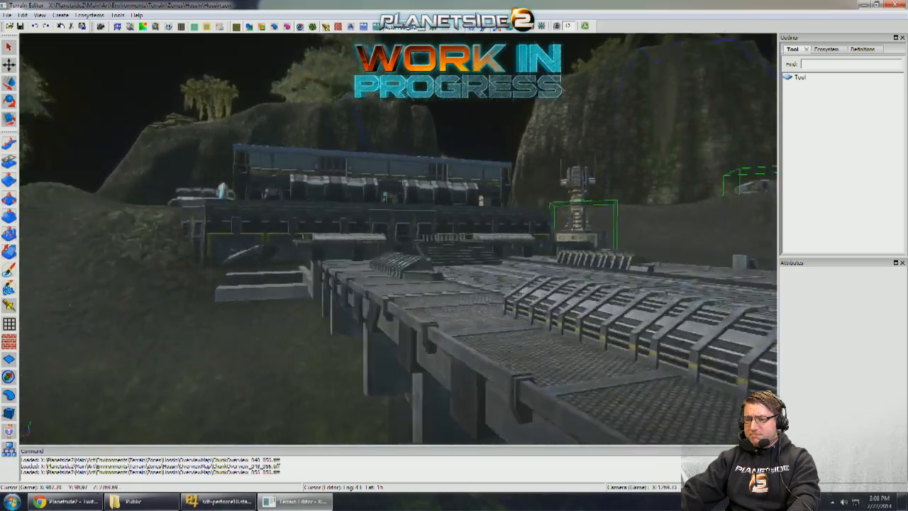
key("a")
right_click_drag(397, 213, 212, 211)
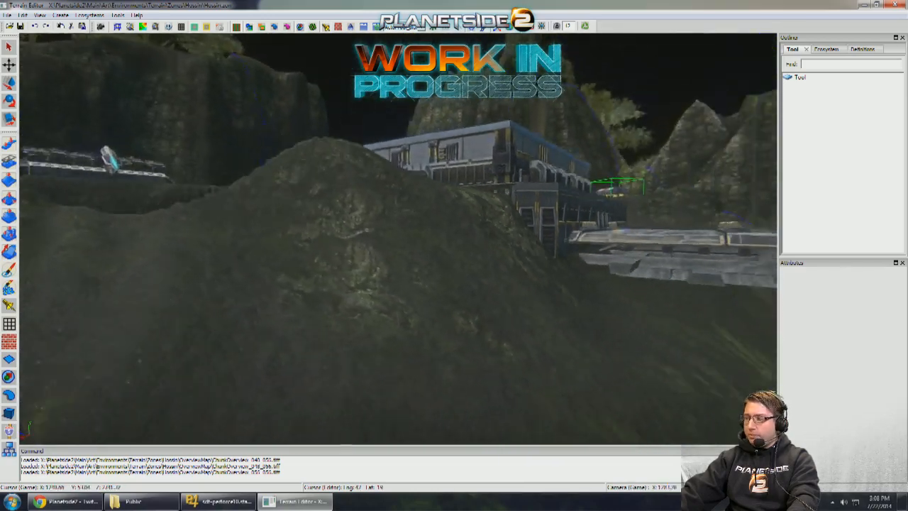
key("w")
right_click_drag(398, 241, 397, 273)
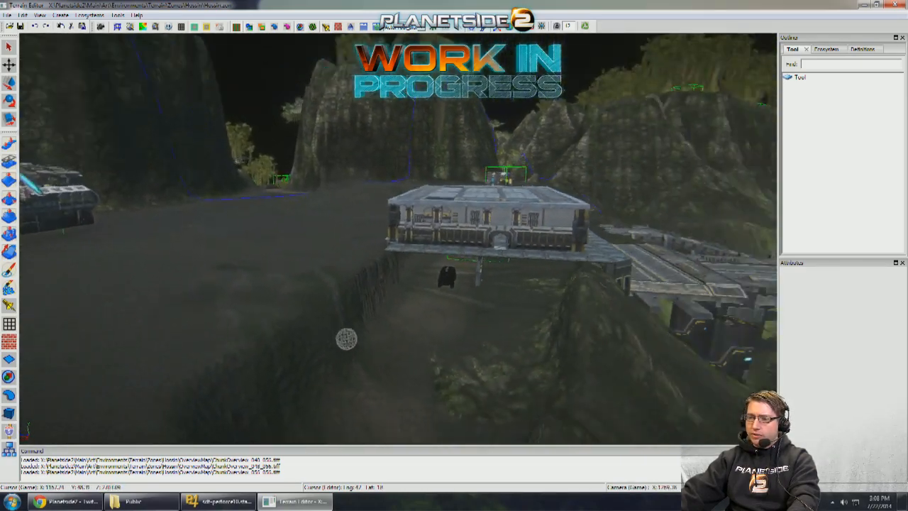
- Examine the canyon road leading from the plateau to the neighbouring base and the slope on the return side
mouse_move(346, 339)
right_mouse_down()
mouse_move(422, 236)
mouse_move(328, 246)
right_mouse_up()
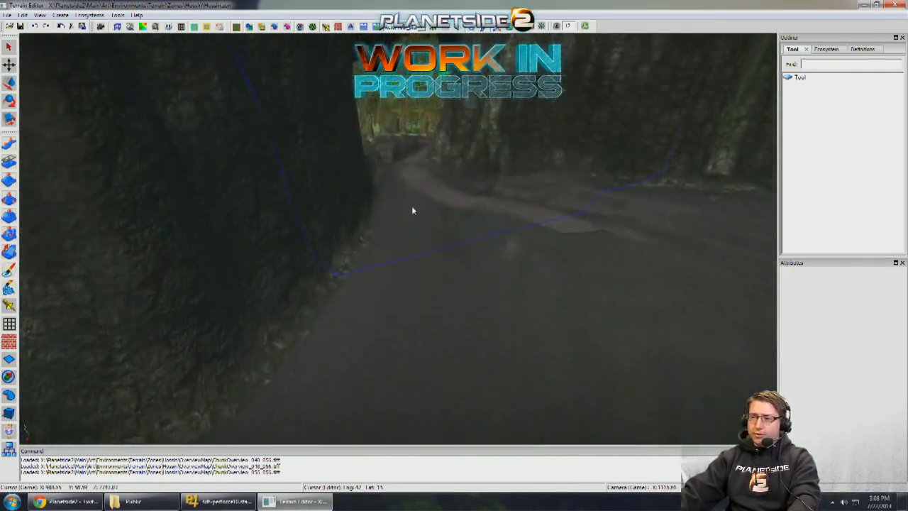
key("w")
right_click_drag(412, 208, 397, 239)
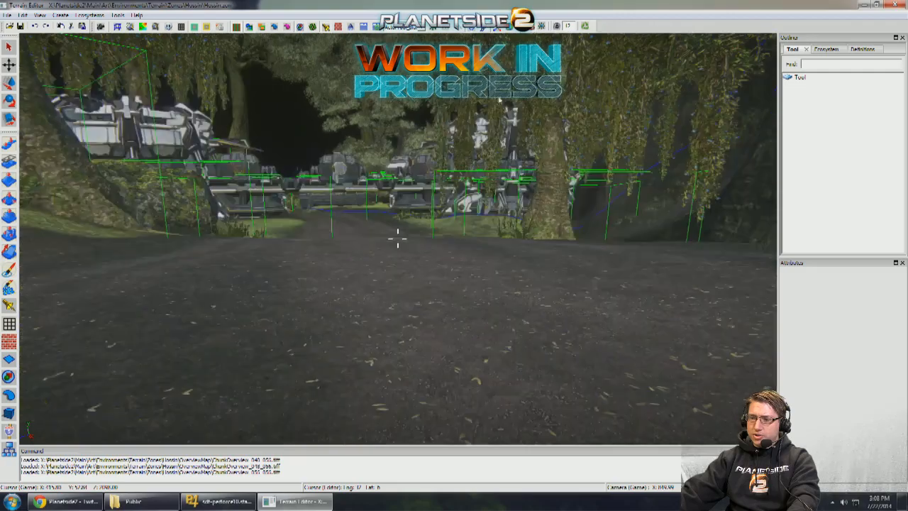
right_click_drag(499, 100, 135, 226)
right_click_drag(248, 230, 257, 141)
right_click_drag(398, 238, 395, 157)
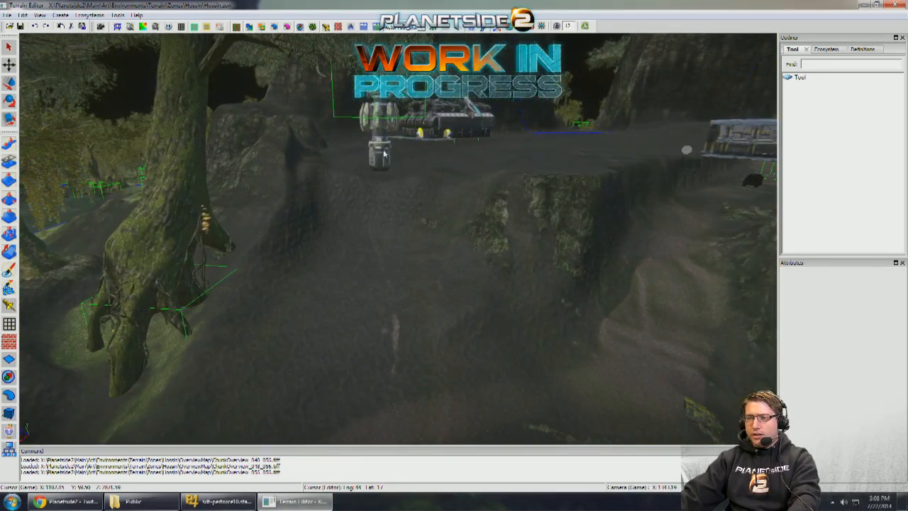
- Inspect the ground beneath the raised building, the open plateau around the dark armoured structure and the swamp below
right_click_drag(394, 303, 420, 266)
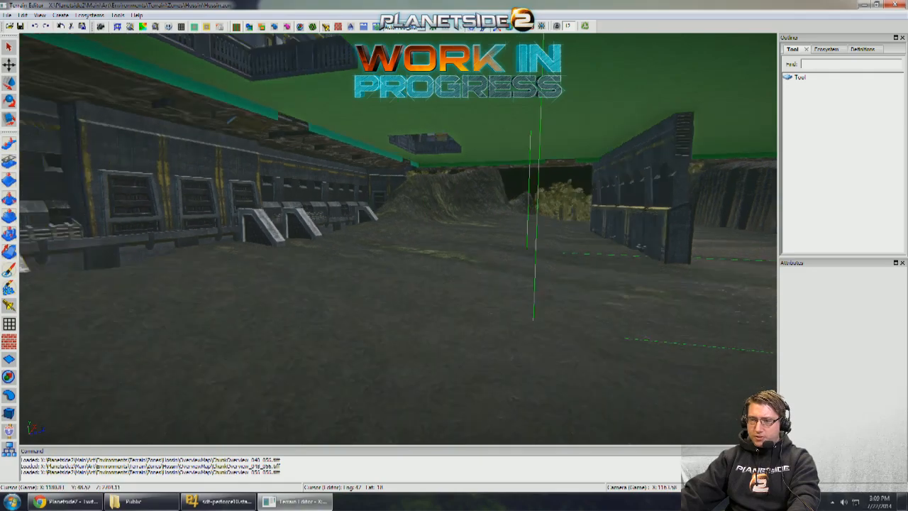
right_click_drag(458, 232, 466, 231)
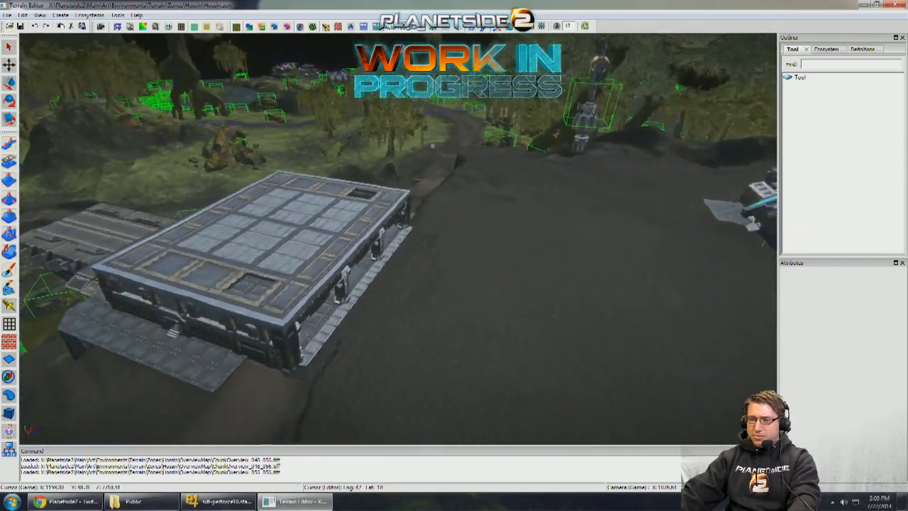
right_click_drag(407, 295, 320, 287)
right_click_drag(388, 282, 340, 232)
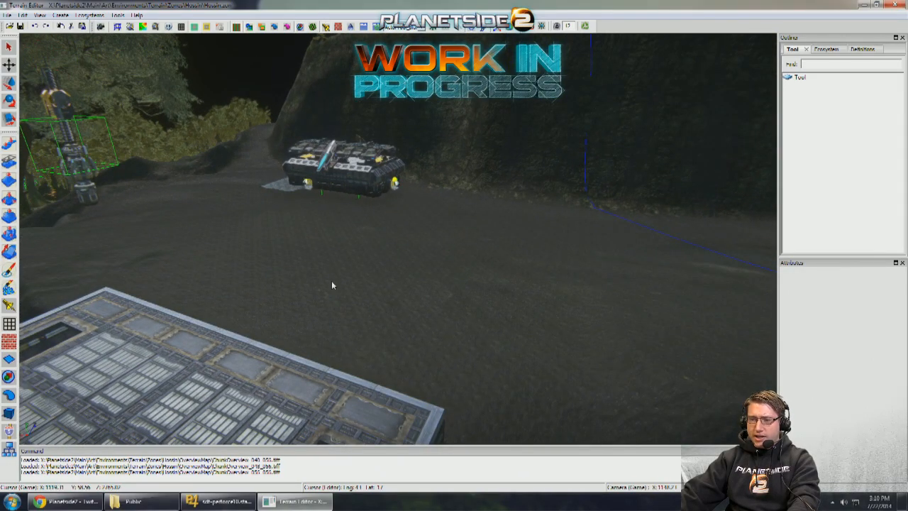
right_click_drag(293, 271, 318, 244)
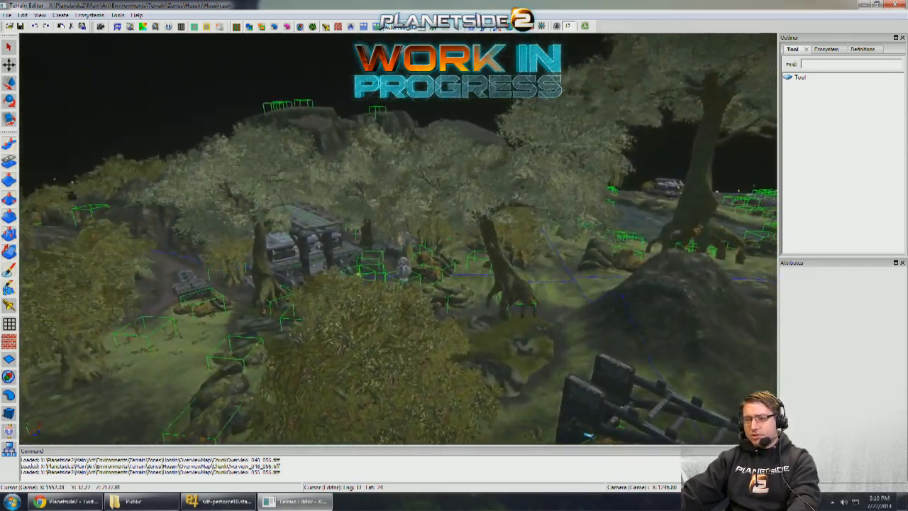
mouse_move(362, 243)
right_mouse_down()
mouse_move(395, 256)
mouse_move(366, 238)
mouse_move(382, 226)
mouse_move(356, 229)
mouse_move(441, 222)
mouse_move(430, 214)
mouse_move(444, 213)
mouse_move(424, 214)
mouse_move(442, 216)
mouse_move(439, 226)
mouse_move(420, 223)
mouse_move(430, 217)
mouse_move(389, 223)
mouse_move(418, 221)
right_mouse_up()
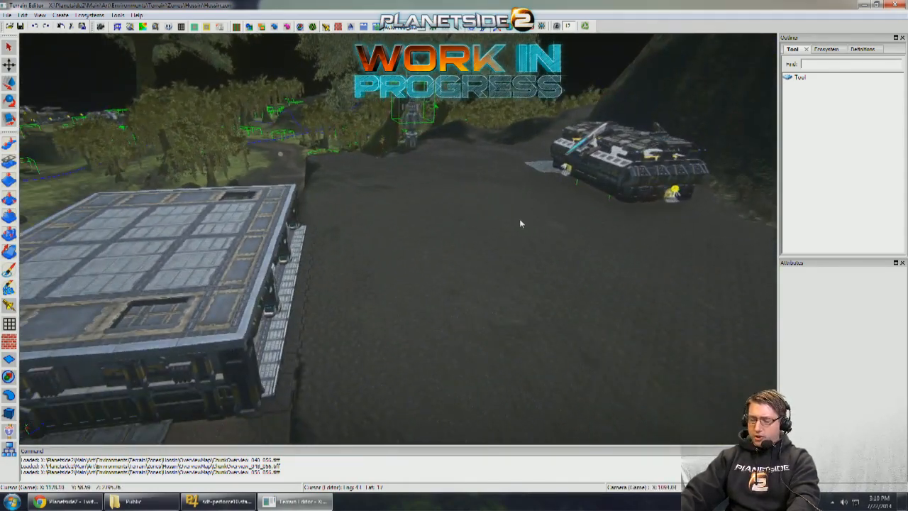
right_click_drag(521, 223, 511, 226)
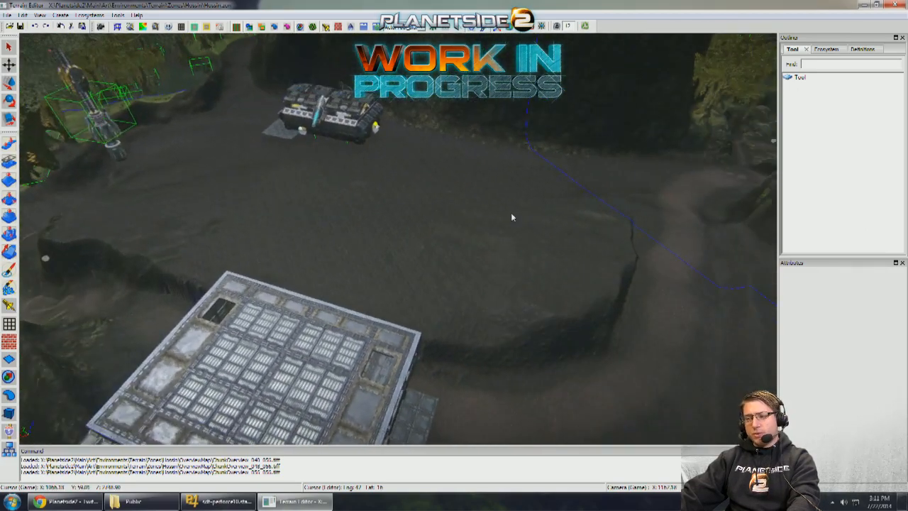
right_click_drag(511, 214, 651, 289)
- Examine the dirt path that winds from the lower ground up the gully to the raised building
right_click_drag(368, 261, 482, 257)
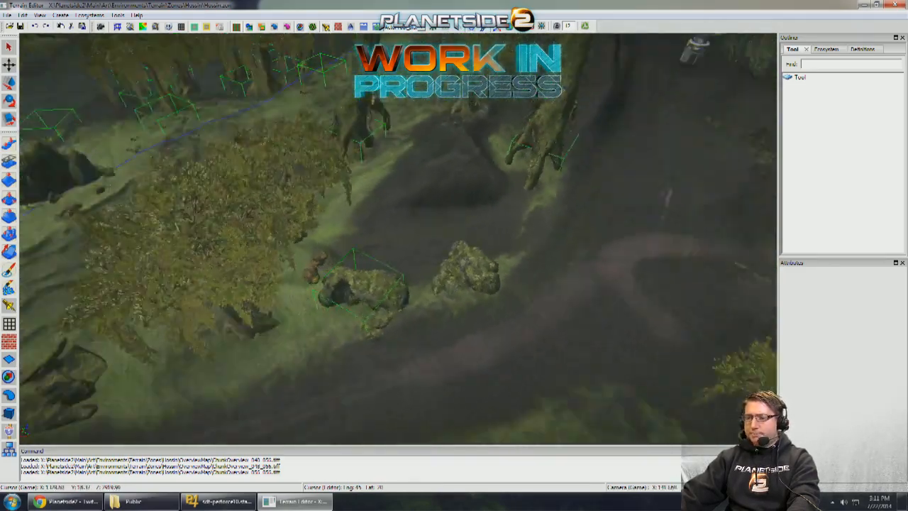
key("w")
key("d")
key("w")
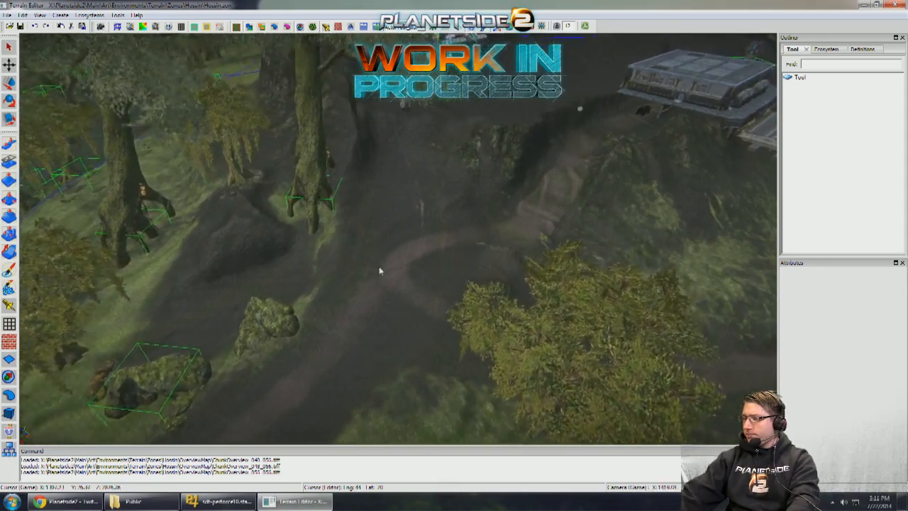
key("w")
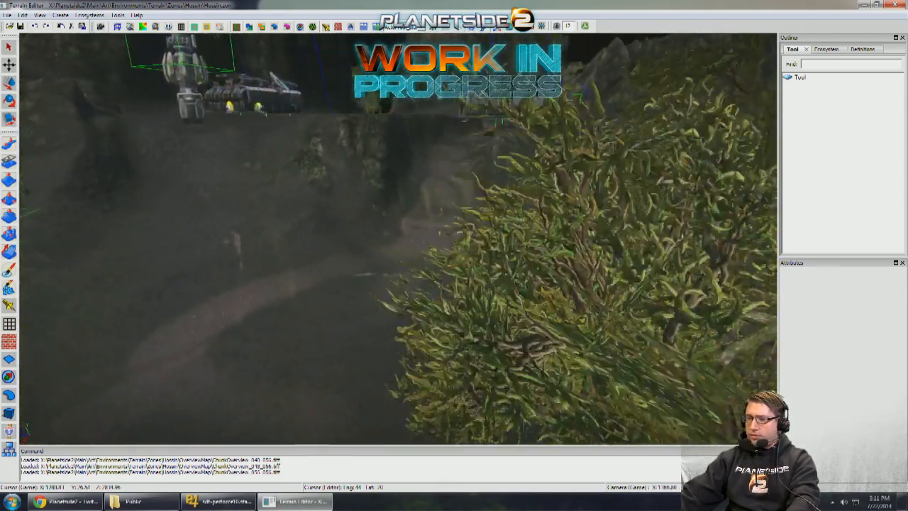
key("w")
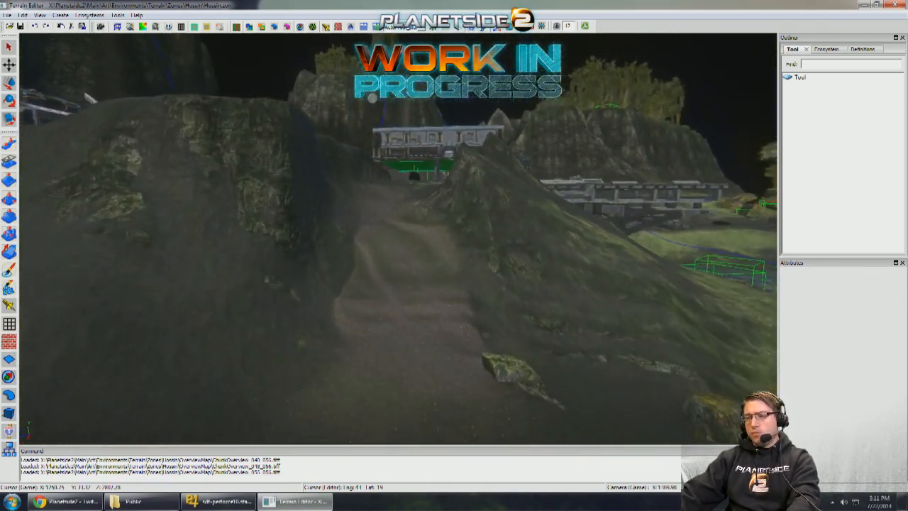
key("w")
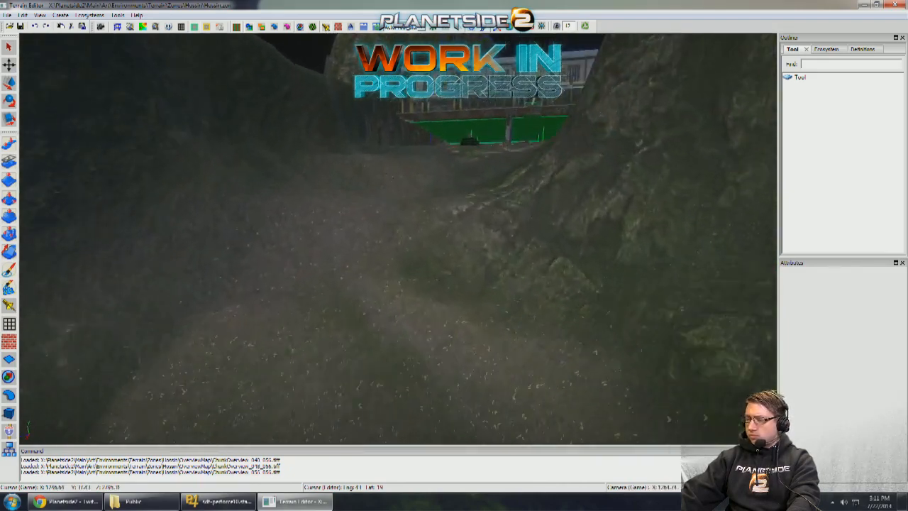
- Activate the Smooth brush on the gully path and set its size to 7 and strength to 30
key("w")
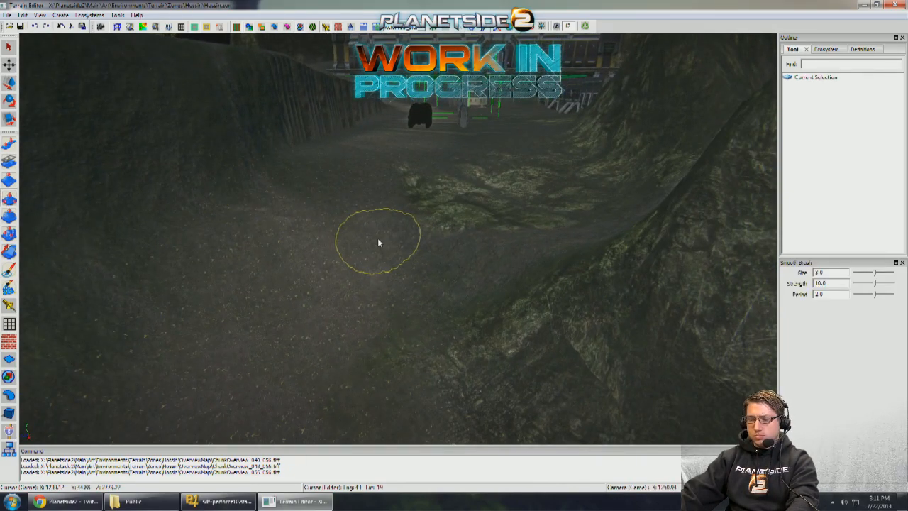
key("bracketright")
key("bracketright")
key("bracketright")
key("bracketright")
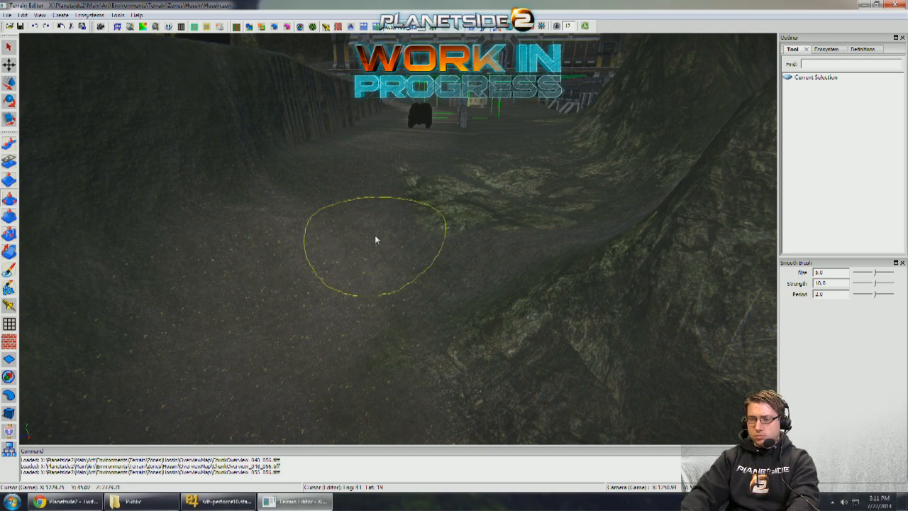
key("s")
key("w")
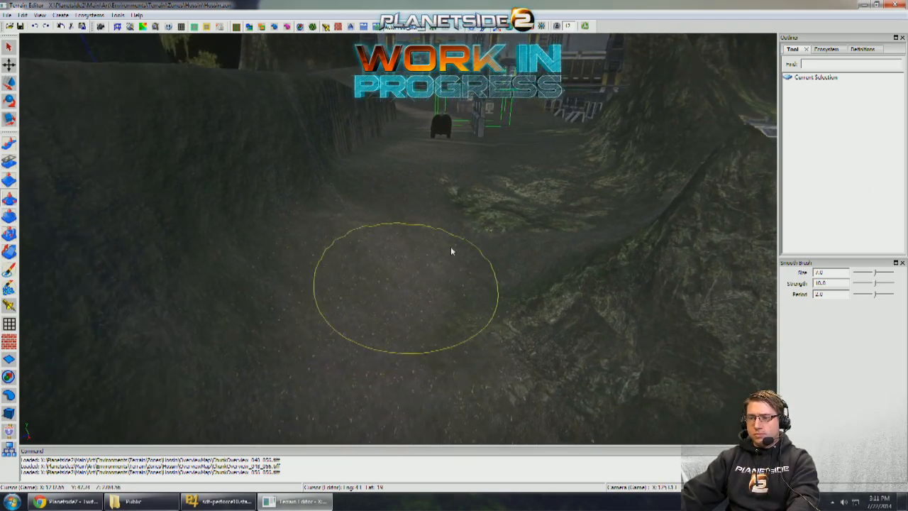
key("w")
key("d")
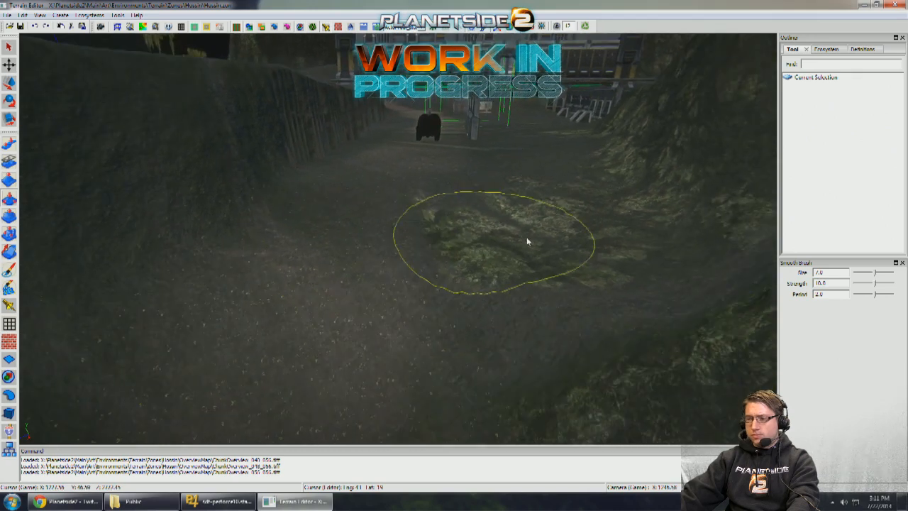
key("a")
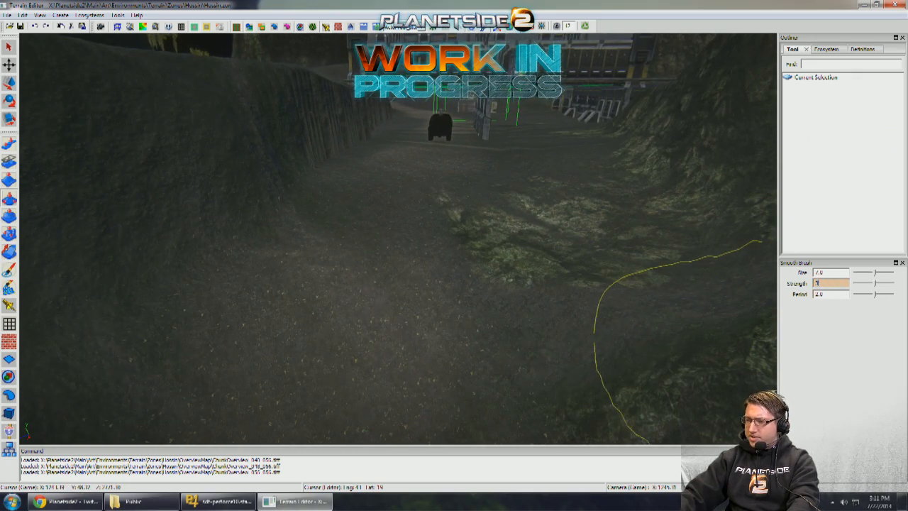
key("s")
key("a")
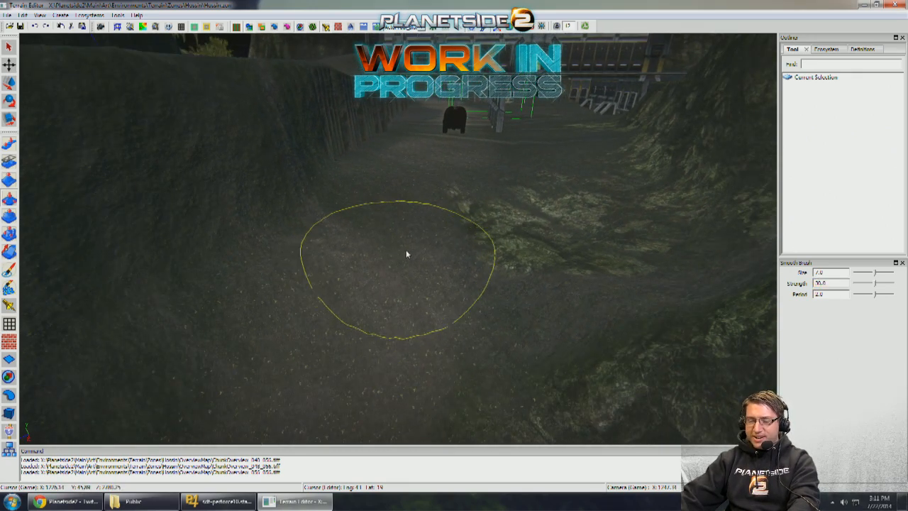
- Assign 4 as the brush Size Up hotkey and 3 as the Size Down hotkey in the user preferences
left_click(23, 15)
left_click(30, 187)
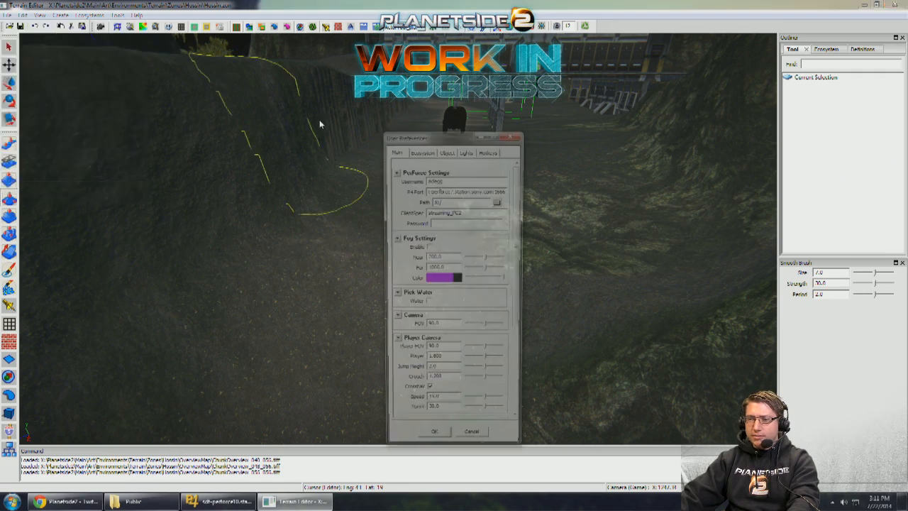
left_click(489, 150)
left_click_drag(518, 223, 520, 240)
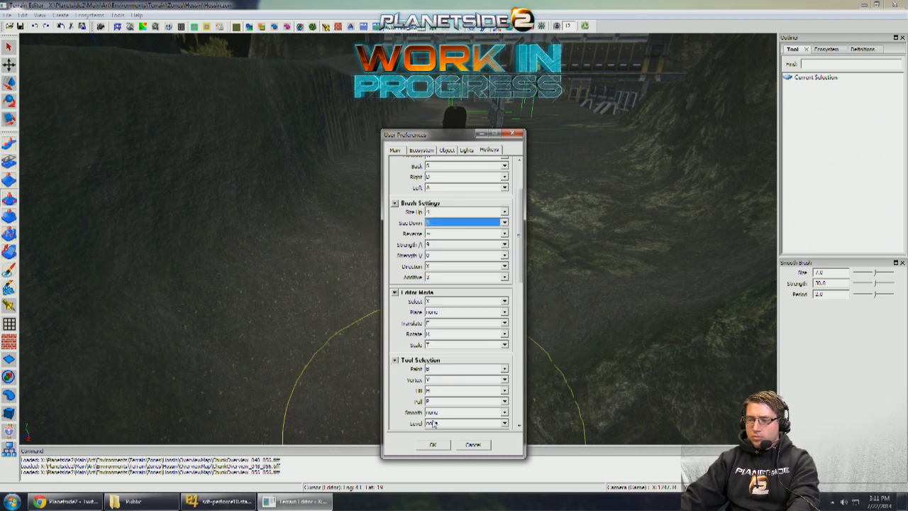
left_click(431, 448)
- Test the brush size hotkeys by enlarging the Smooth brush to 13 and shrinking it to 8
key("4")
key("4")
key("4")
key("4")
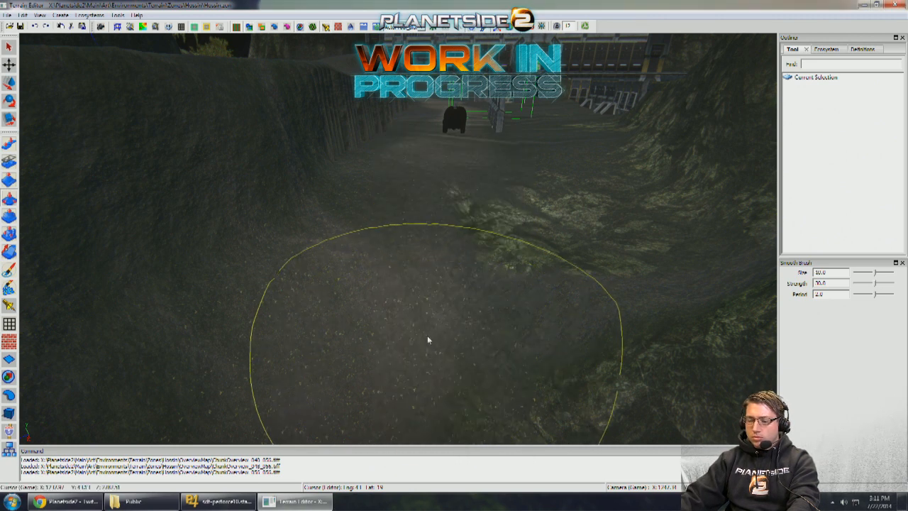
key("4")
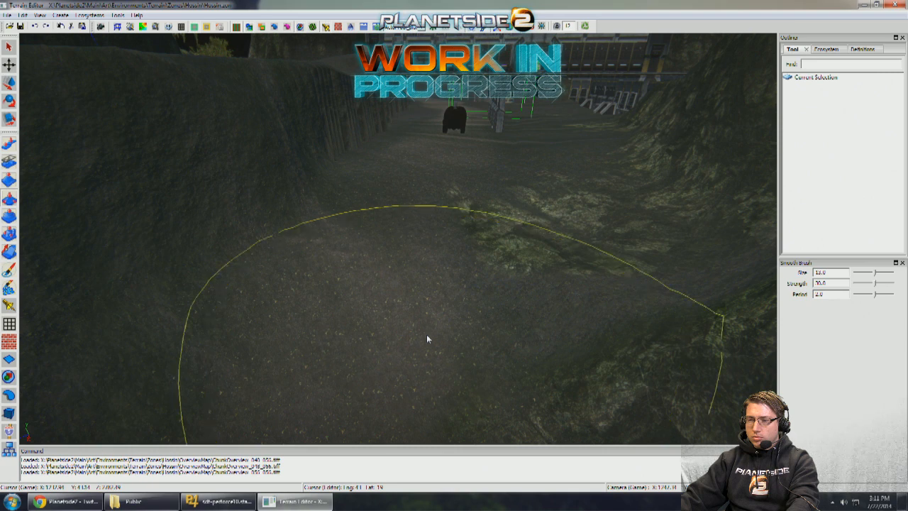
key("3")
key("3")
key("3")
key("3")
- Reassign the brush Size Up hotkey to 5 and Size Down to 4 in the user preferences
left_click(24, 15)
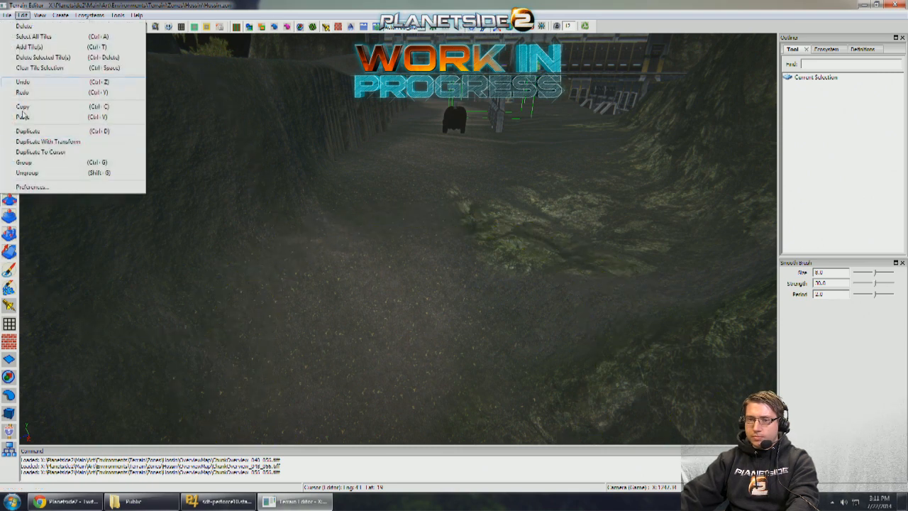
left_click(32, 186)
left_click(479, 150)
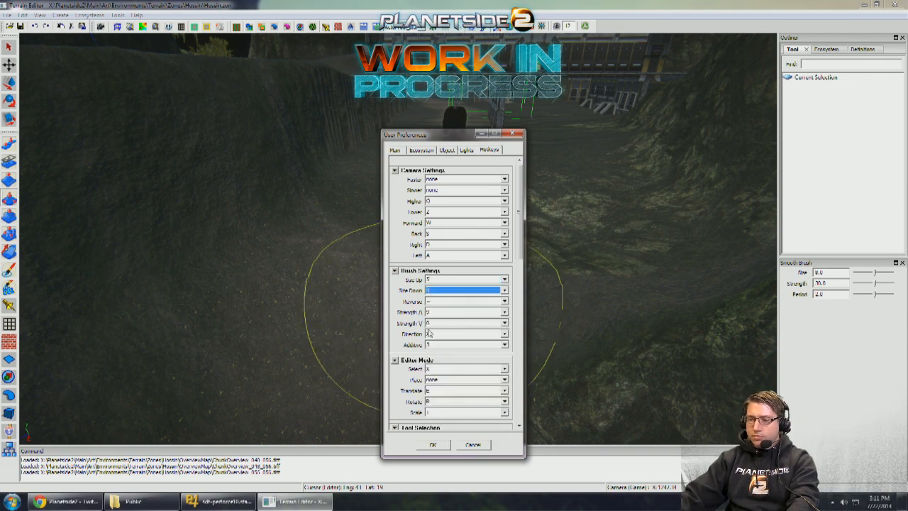
left_click(433, 444)
- Try the reassigned brush size hotkeys over the gully and set the Smooth brush size to 9
key("d")
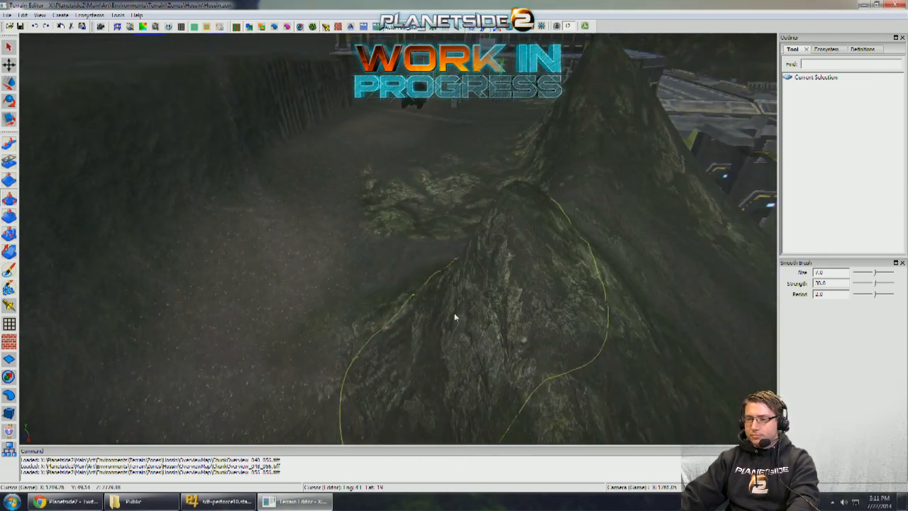
key("4")
key("w")
key("5")
key("5")
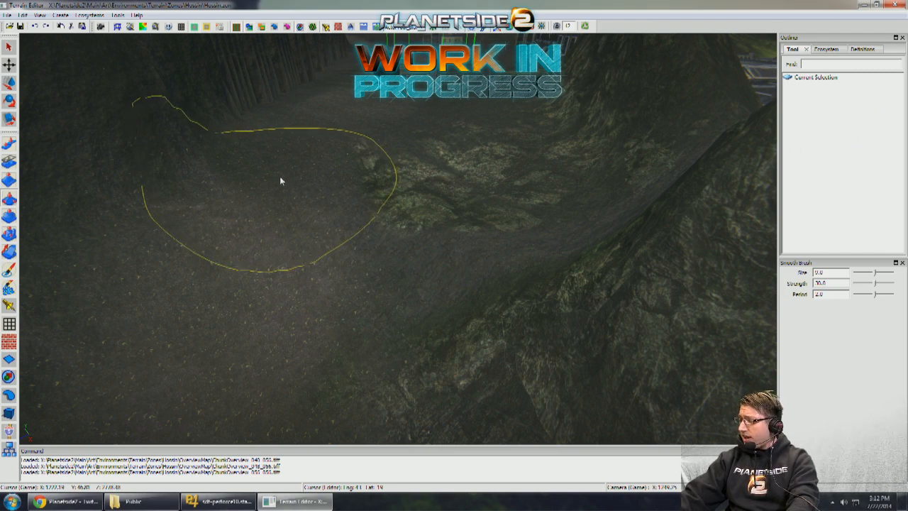
- Survey the gully, the plateau around the flat-roofed building and the adjoining ramps and bridge from above
scroll(283, 175, "down", 3)
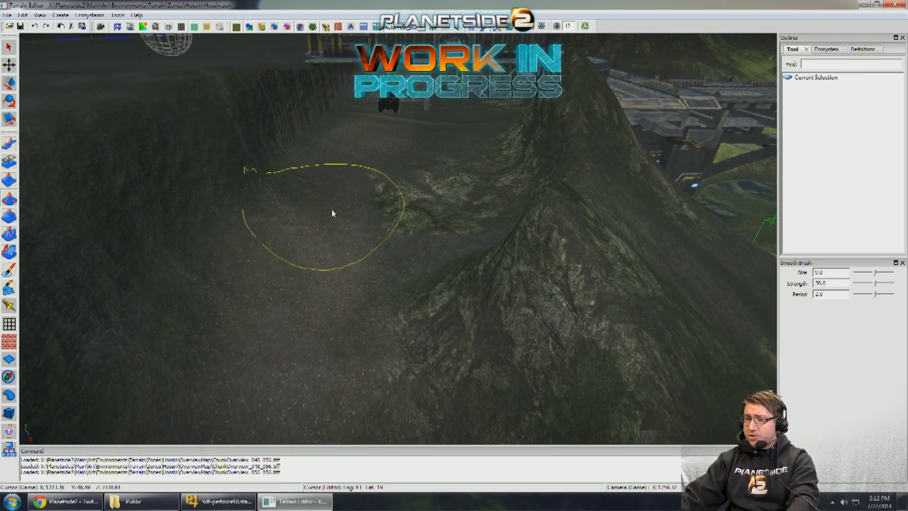
mouse_move(380, 239)
right_mouse_down()
mouse_move(389, 234)
mouse_move(339, 245)
mouse_move(383, 249)
mouse_move(372, 230)
mouse_move(338, 234)
mouse_move(505, 195)
mouse_move(395, 206)
mouse_move(425, 227)
mouse_move(578, 250)
right_mouse_up()
mouse_move(408, 302)
right_mouse_down()
mouse_move(87, 258)
mouse_move(105, 222)
right_mouse_up()
mouse_move(341, 225)
right_mouse_down()
mouse_move(395, 237)
mouse_move(412, 260)
mouse_move(403, 221)
mouse_move(384, 303)
mouse_move(355, 260)
mouse_move(205, 230)
mouse_move(442, 227)
right_mouse_up()
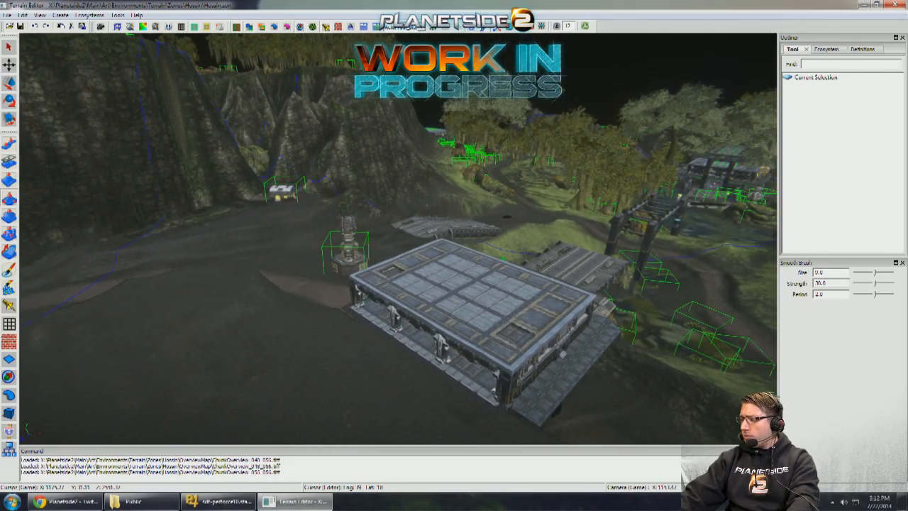
- Switch from the Smooth brush to object editing and examine the gully and the plateau between the two outpost buildings
right_click_drag(369, 226, 284, 231)
mouse_move(213, 157)
right_mouse_down()
mouse_move(192, 155)
mouse_move(352, 215)
mouse_move(486, 239)
mouse_move(507, 233)
mouse_move(506, 213)
mouse_move(404, 217)
mouse_move(529, 311)
mouse_move(472, 322)
mouse_move(496, 269)
mouse_move(539, 225)
mouse_move(507, 240)
mouse_move(477, 227)
mouse_move(444, 234)
mouse_move(501, 188)
right_mouse_up()
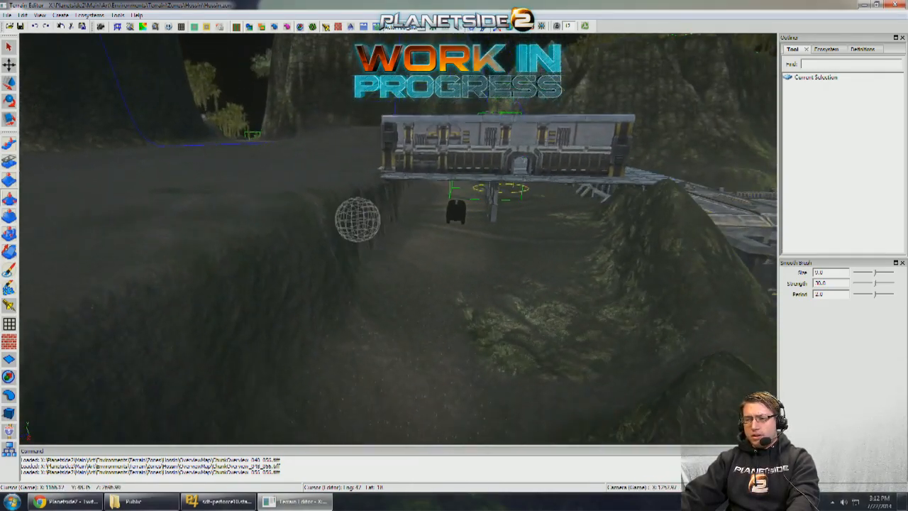
mouse_move(357, 225)
right_mouse_down()
mouse_move(478, 218)
mouse_move(111, 346)
right_mouse_up()
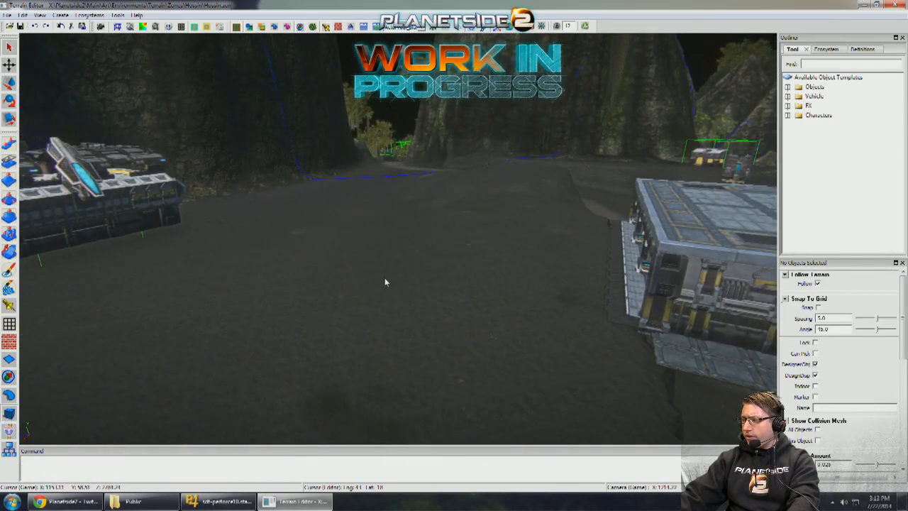
right_click_drag(384, 282, 434, 297)
scroll(386, 282, "up", 5)
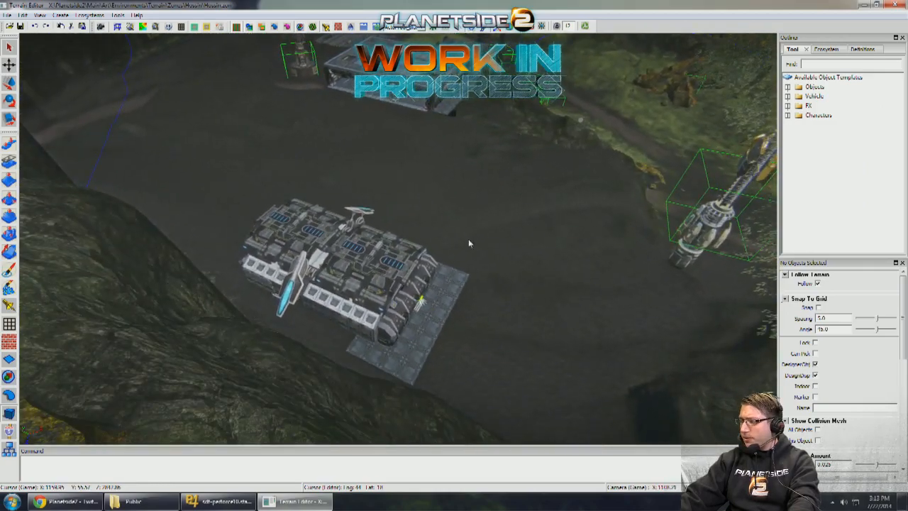
right_click_drag(490, 261, 441, 254)
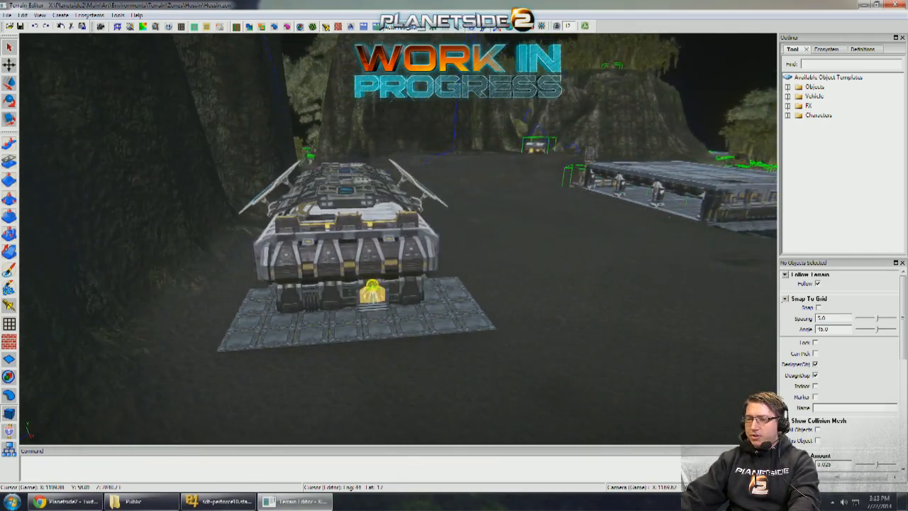
- Select the mining platform slab by the winged building and inspect that building from its front and long side
right_click_drag(383, 256, 551, 270)
left_click(557, 276)
key("d")
key("d")
key("s")
key("a")
key("w")
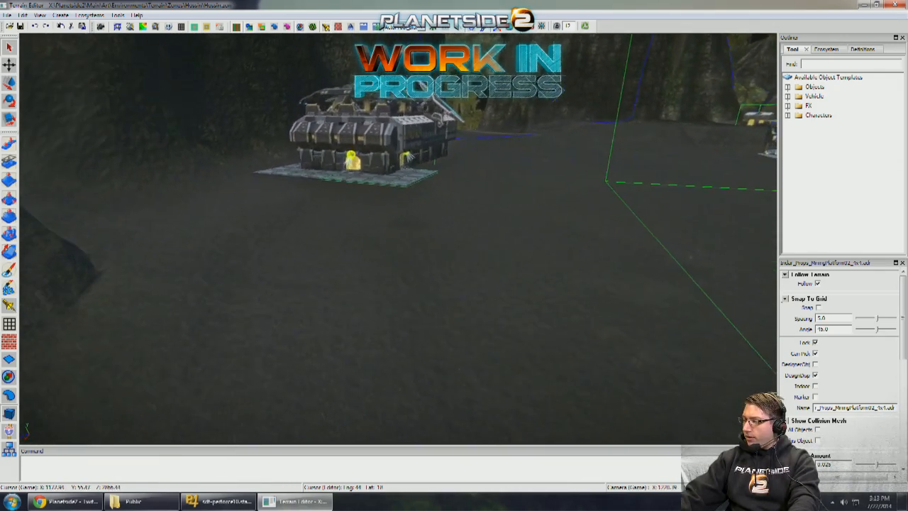
key("w")
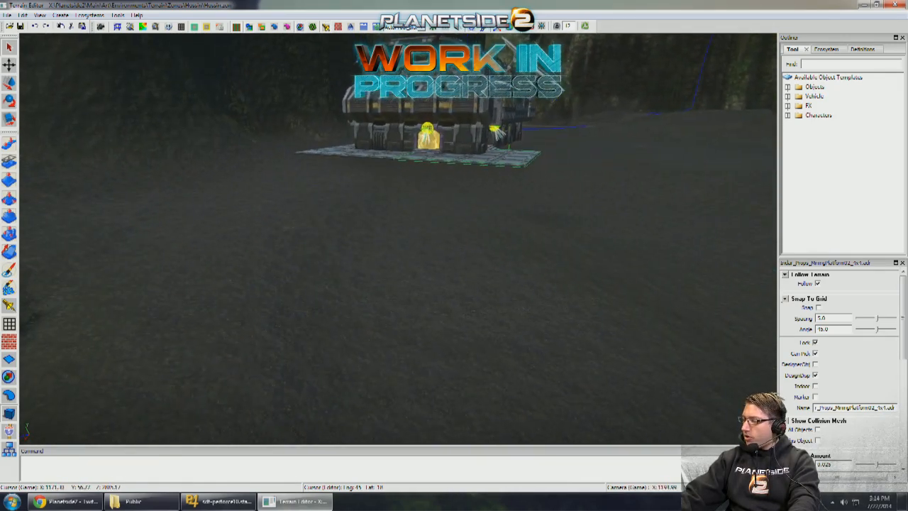
key("a")
right_click_drag(510, 265, 538, 264)
key("d")
key("w")
key("w")
key("s")
key("d")
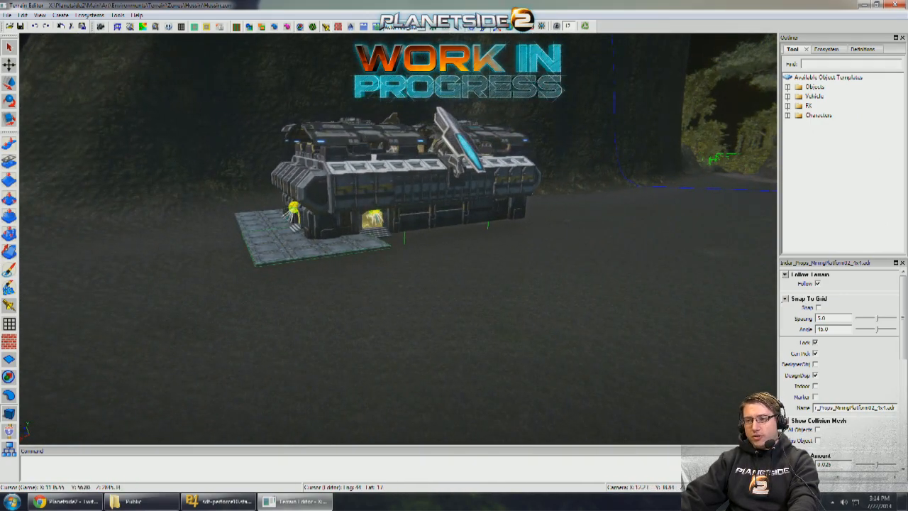
key("w")
- Turn on the colour-coded terrain overlay and view it around the flat-roofed building, ramps and gully
right_click_drag(538, 264, 409, 241)
key("s")
key("a")
key("e")
key("w")
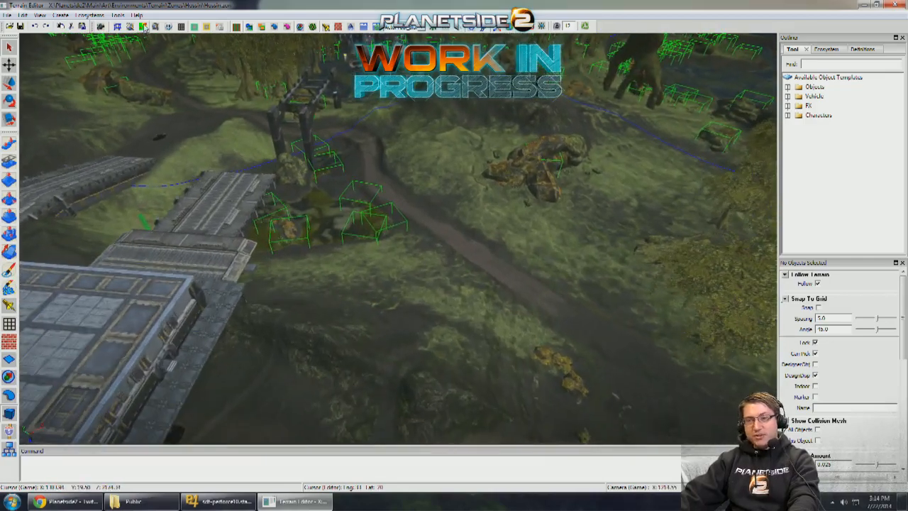
left_click(145, 27)
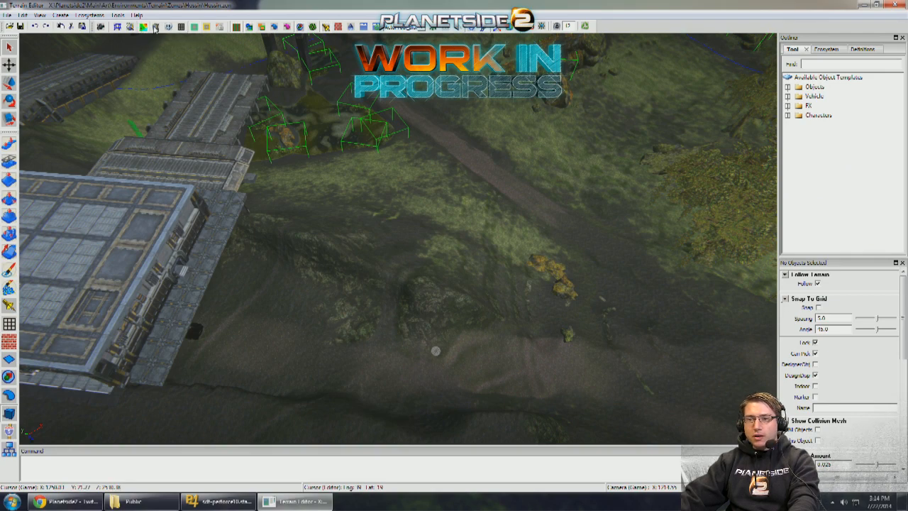
left_click(154, 27)
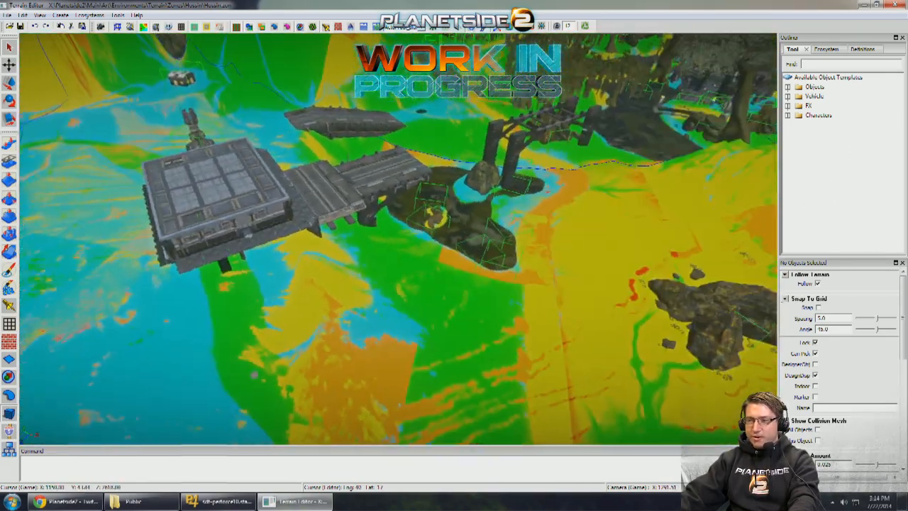
right_click_drag(408, 193, 511, 216)
scroll(472, 206, "up", 2)
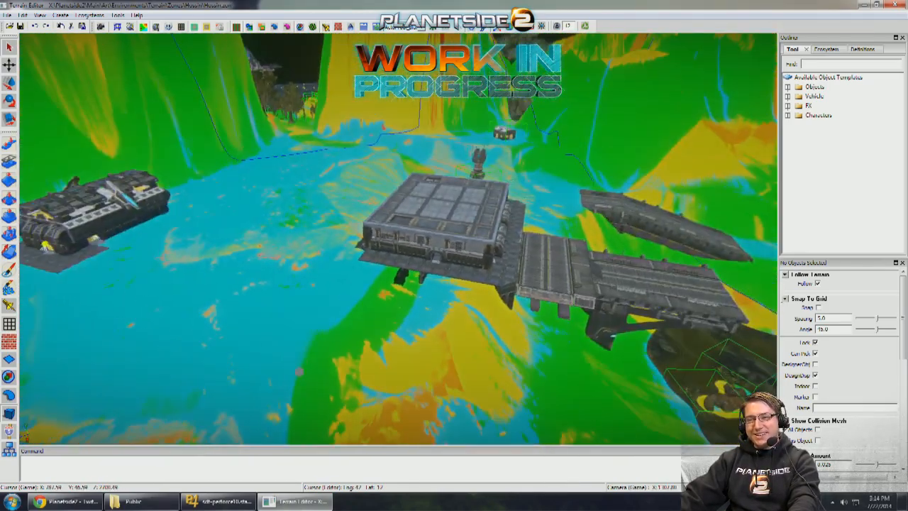
right_click_drag(298, 371, 563, 423)
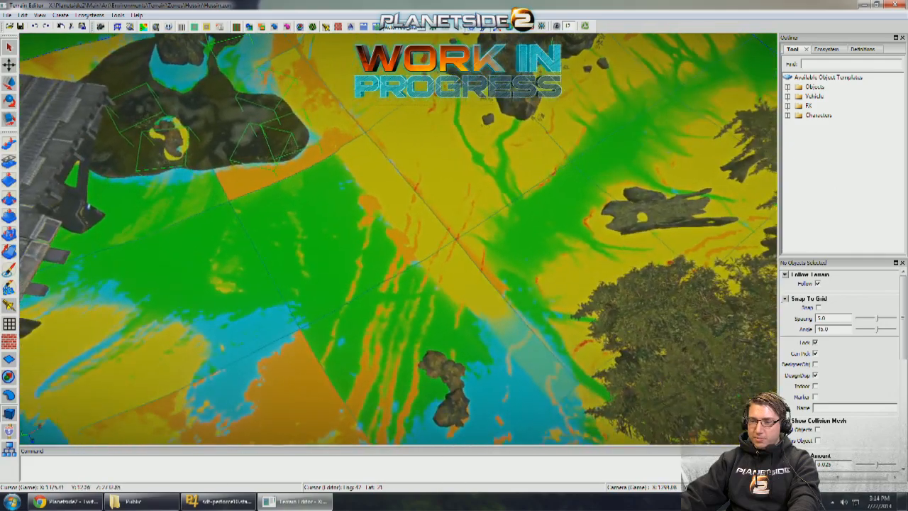
- Examine the colour-coded terrain patches along the path, around the large rocks and on the slope near the bridge
right_click_drag(564, 423, 569, 389)
key("w")
right_click_drag(336, 153, 324, 151)
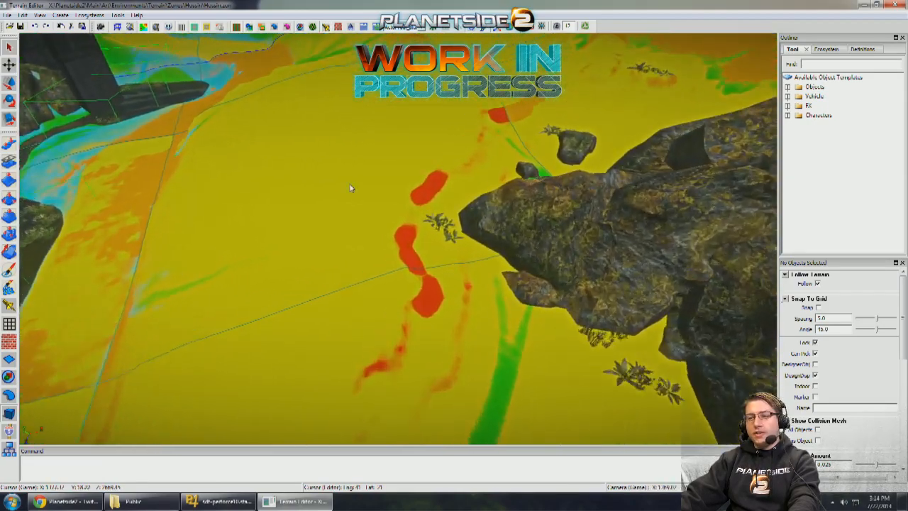
key("w")
right_click_drag(337, 205, 371, 210)
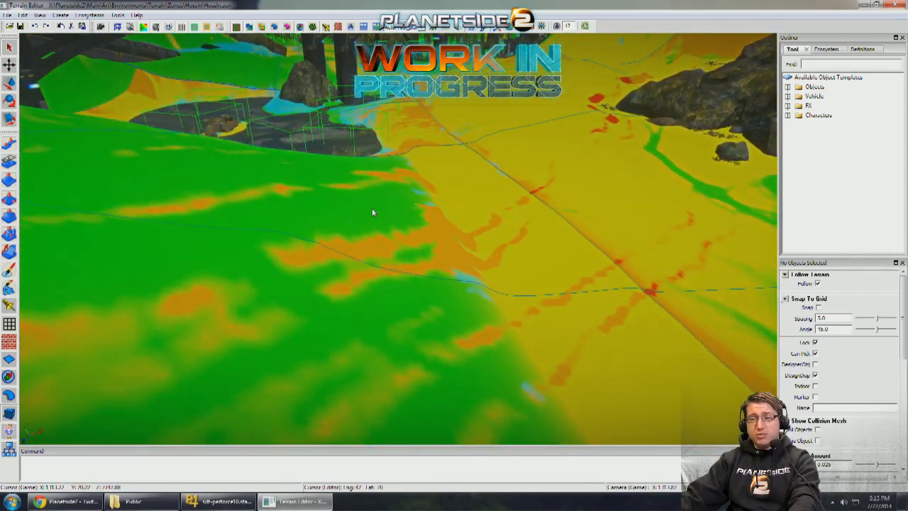
scroll(257, 74, "up", 1)
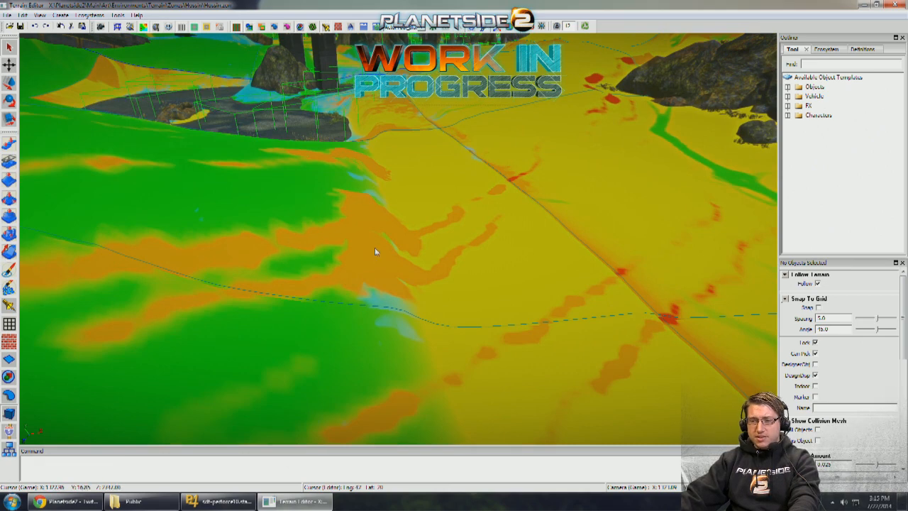
right_click_drag(287, 217, 359, 217)
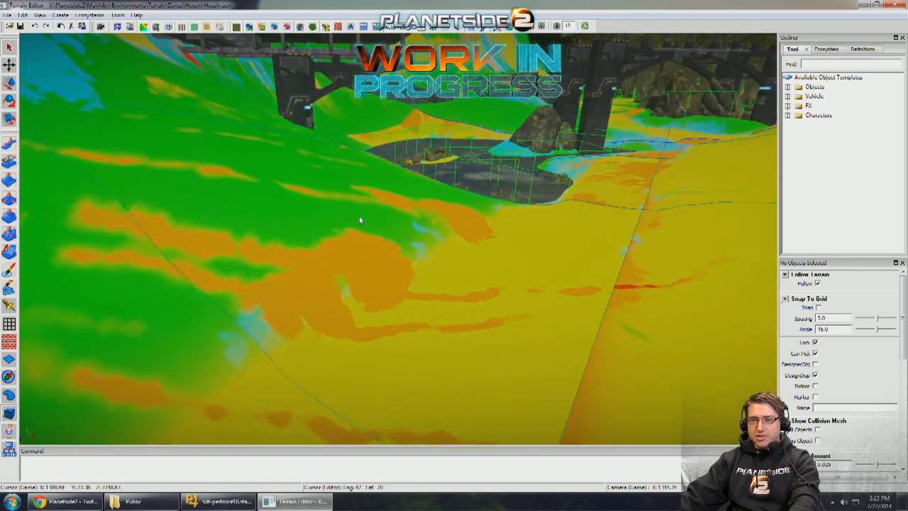
scroll(273, 95, "up", 1)
scroll(268, 87, "down", 1)
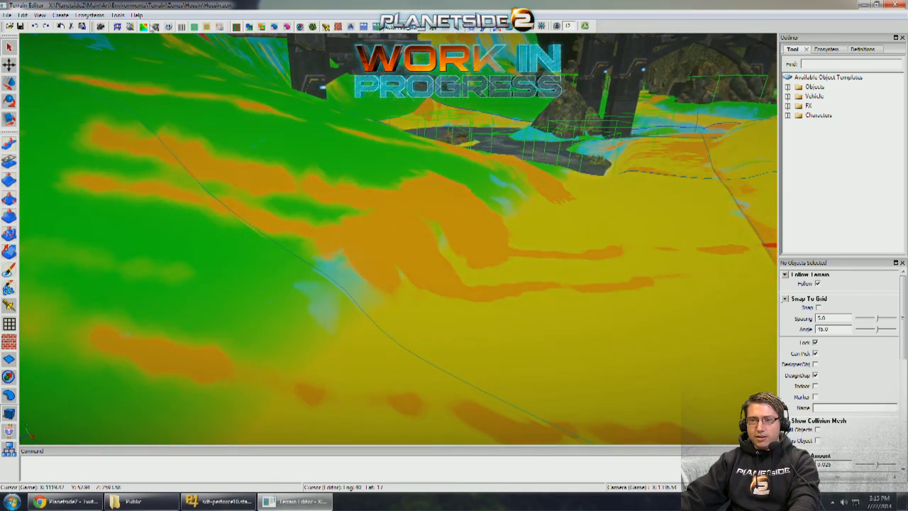
- Turn off the colour-coded terrain overlay and inspect the textured hillside and dirt path near the pond
left_click(144, 26)
left_click(129, 27)
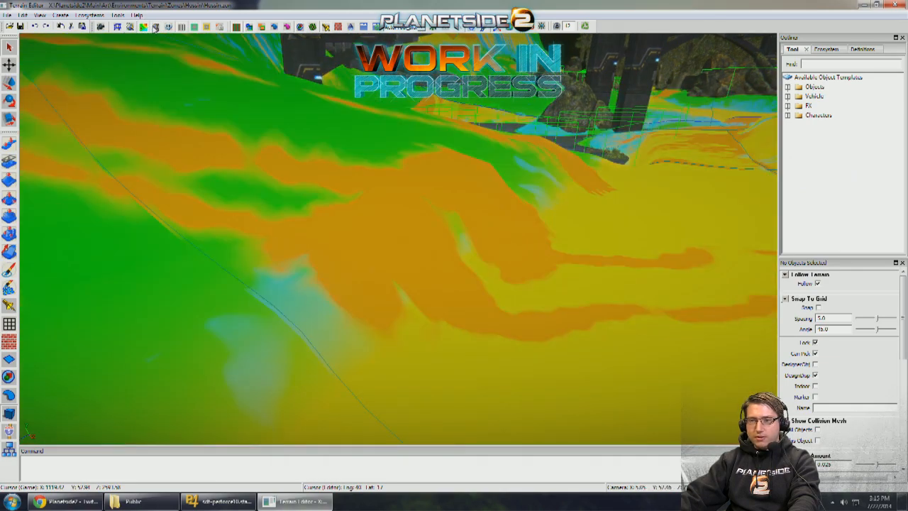
left_click(155, 26)
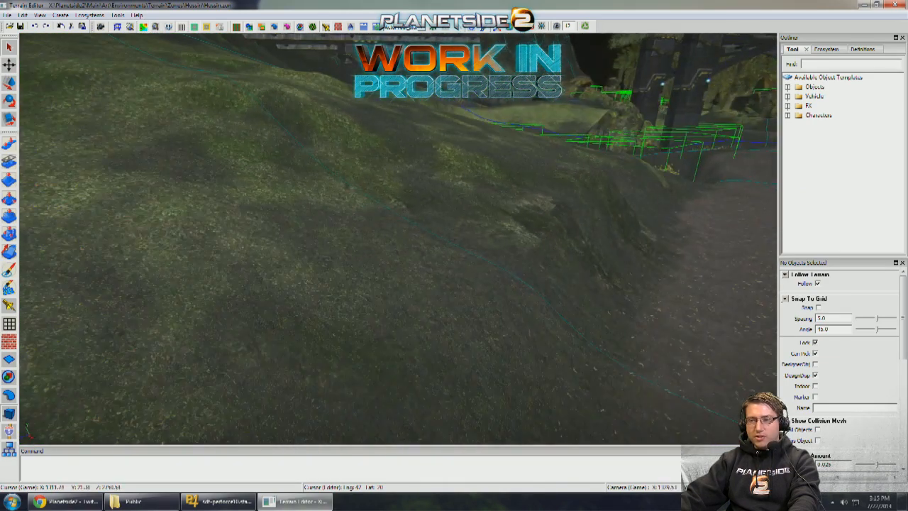
right_click_drag(397, 238, 497, 230)
key("w")
key("s")
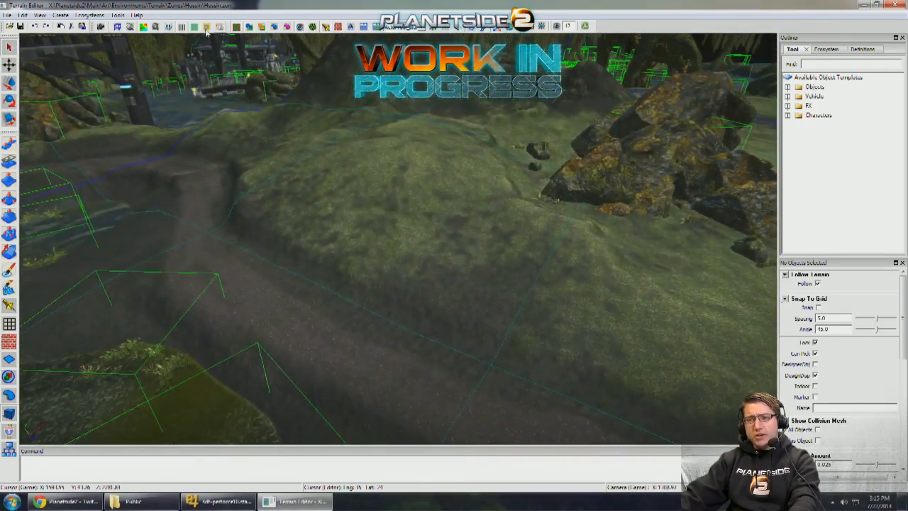
right_click_drag(496, 142, 311, 130)
key("s")
key("w")
key("s")
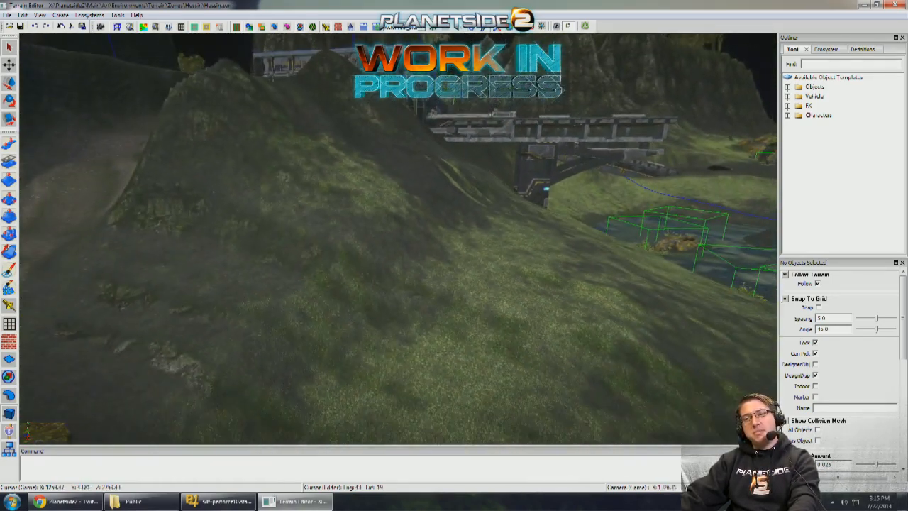
- Inspect the grassy ridge beside the gully and the open ground between the flat-roofed and winged buildings
key("w")
right_click_drag(393, 170, 25, 436)
key("w")
key("s")
key("w")
right_click_drag(354, 234, 206, 302)
key("w")
key("w")
key("w")
key("w")
key("w")
key("d")
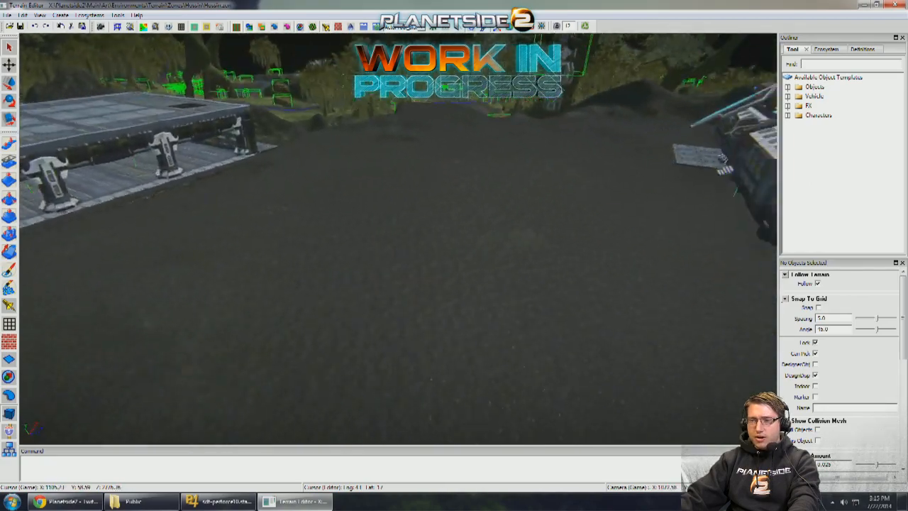
- Examine the route from the plateau down to the grassy slope and dirt path beside the bridge
key("a")
right_click_drag(454, 283, 381, 286)
key("d")
key("w")
key("w")
key("w")
key("a")
key("a")
- Follow the gully path at ground level and inspect its banks and the steep ledge near the flat-roofed building
key("w")
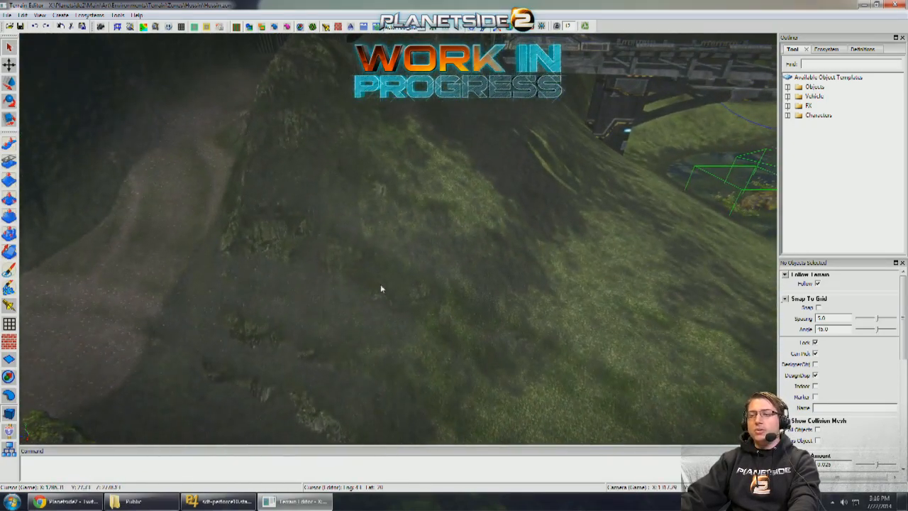
key("a")
right_click_drag(423, 202, 323, 328)
key("w")
key("s")
key("s")
key("w")
key("w")
key("s")
key("w")
mouse_move(397, 239)
right_mouse_down()
mouse_move(403, 264)
mouse_move(419, 245)
mouse_move(398, 239)
right_mouse_up()
key("w")
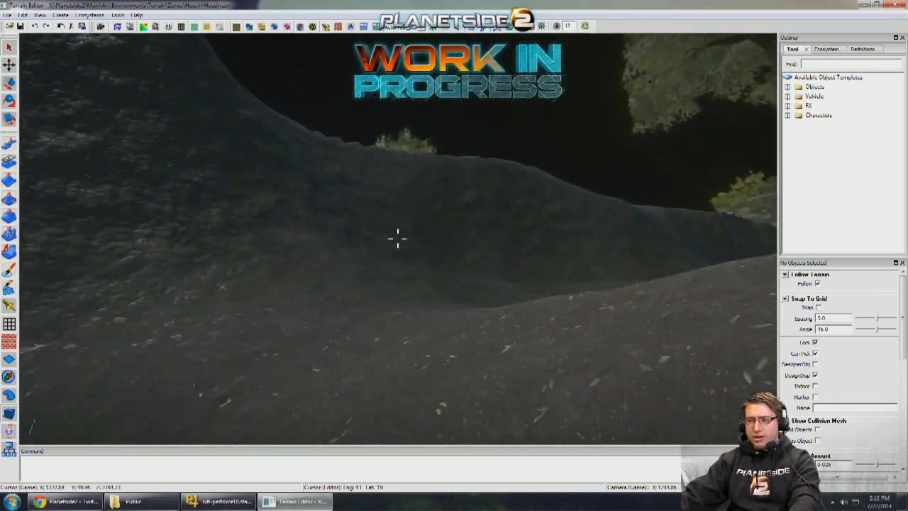
key("w")
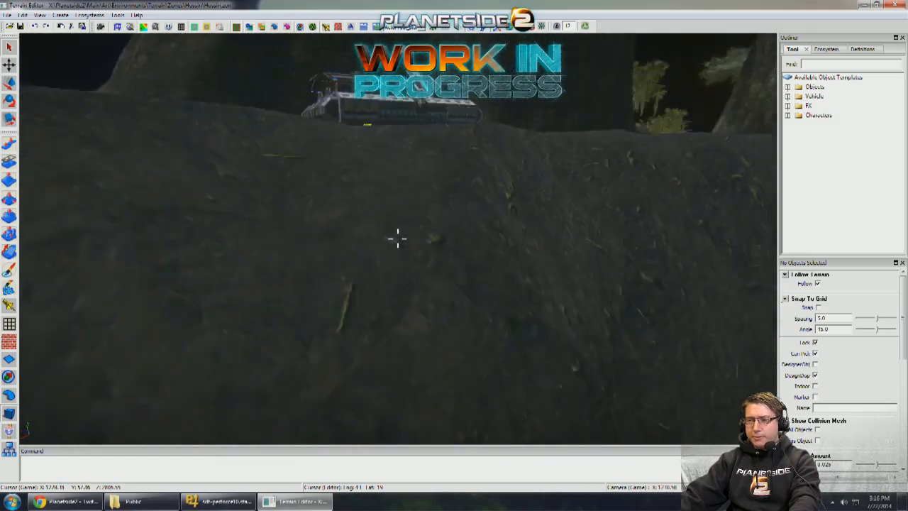
key("d")
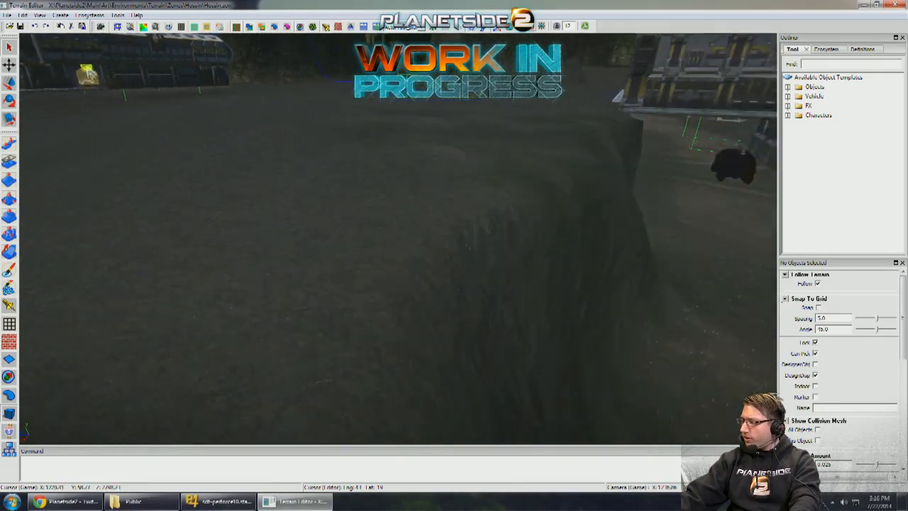
middle_click_drag(490, 208, 320, 274)
key("w")
key("w")
key("w")
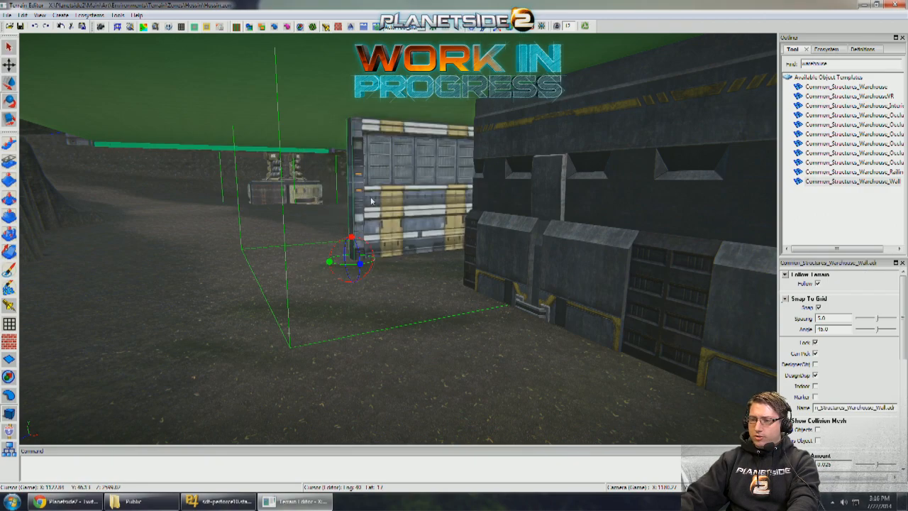
- Rotate the Common_Structures_Warehouse_Wall prop and place an Interior_FloorThick_4x4 tile on the ground beside it
left_click_drag(338, 263, 384, 254)
right_click_drag(439, 254, 442, 255)
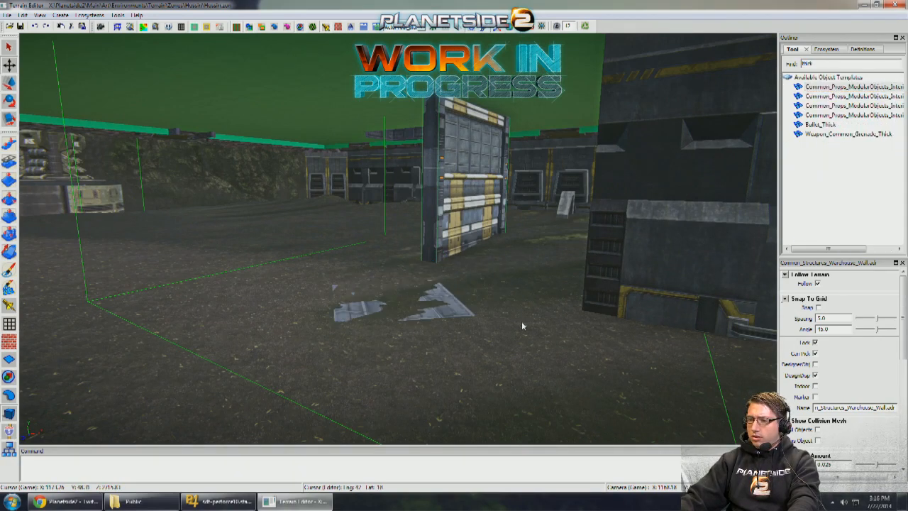
right_click_drag(594, 254, 527, 292)
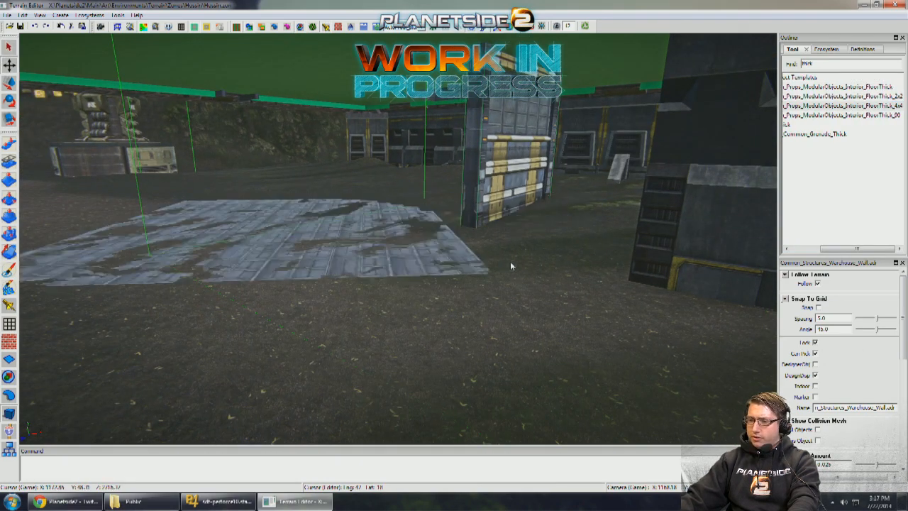
left_click(486, 249)
- Reposition the FloorThick_4x4 tile beside the warehouse wall and move the two selected pieces beneath the building
scroll(485, 252, "up", 2)
left_click_drag(629, 271, 714, 170)
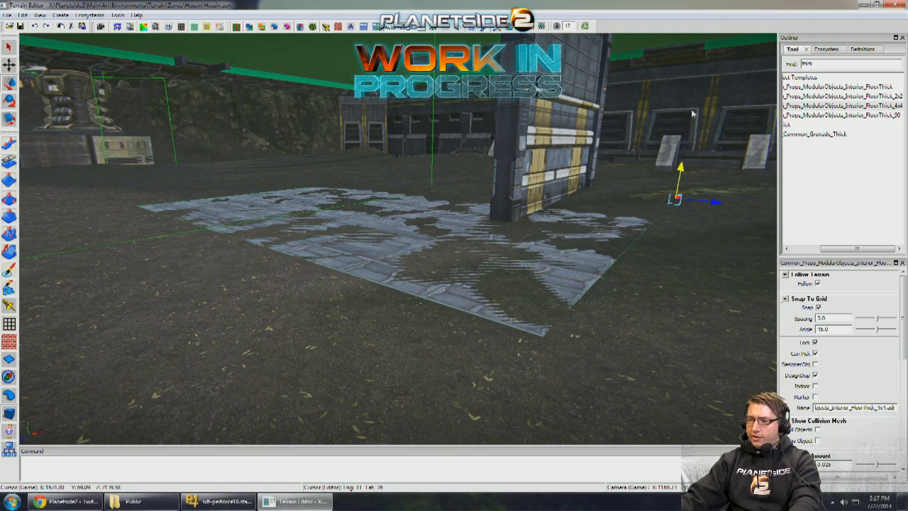
right_click_drag(426, 284, 556, 182)
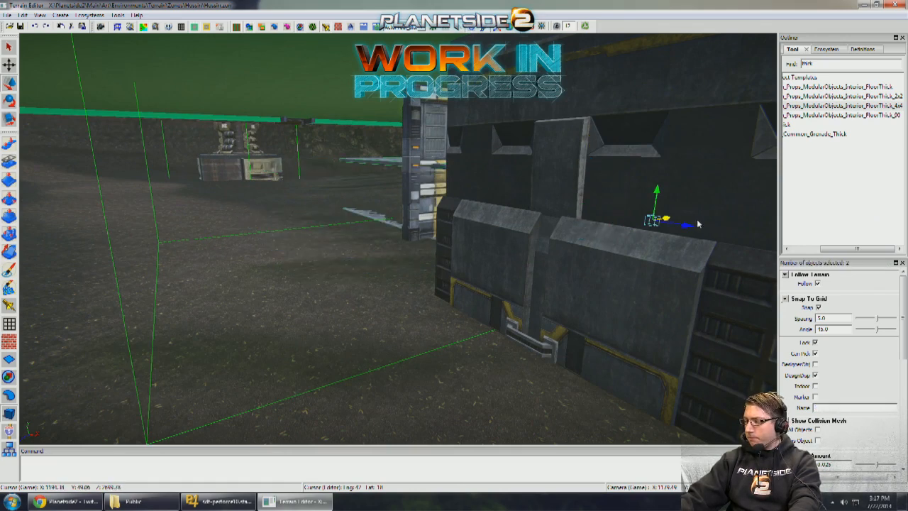
right_click_drag(698, 223, 68, 164)
key("q")
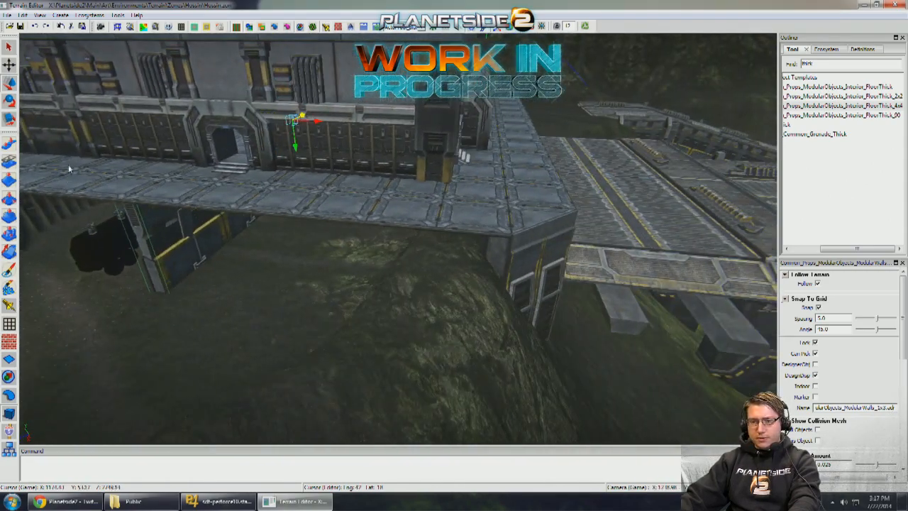
- Move the parked Sunderer vehicle prop to a new spot in the gully beneath the building
left_click(11, 148)
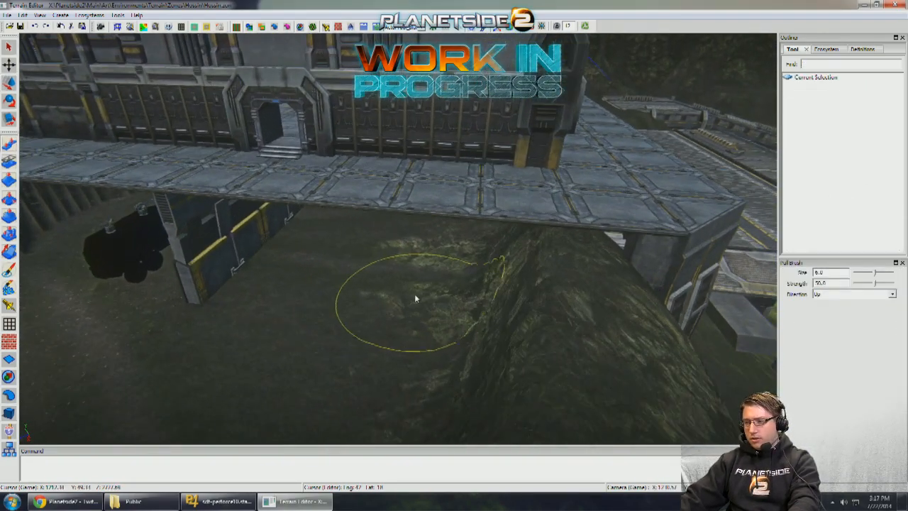
key("w")
right_click_drag(410, 296, 65, 316)
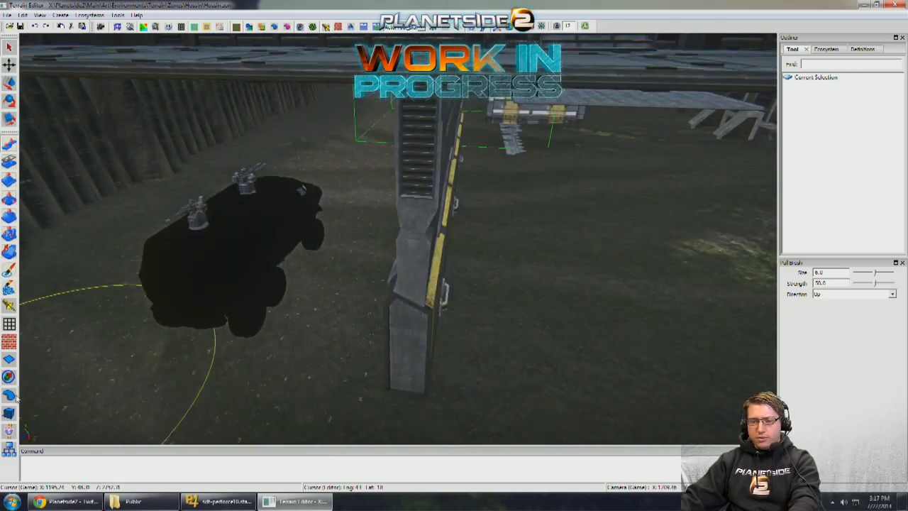
left_click(249, 262)
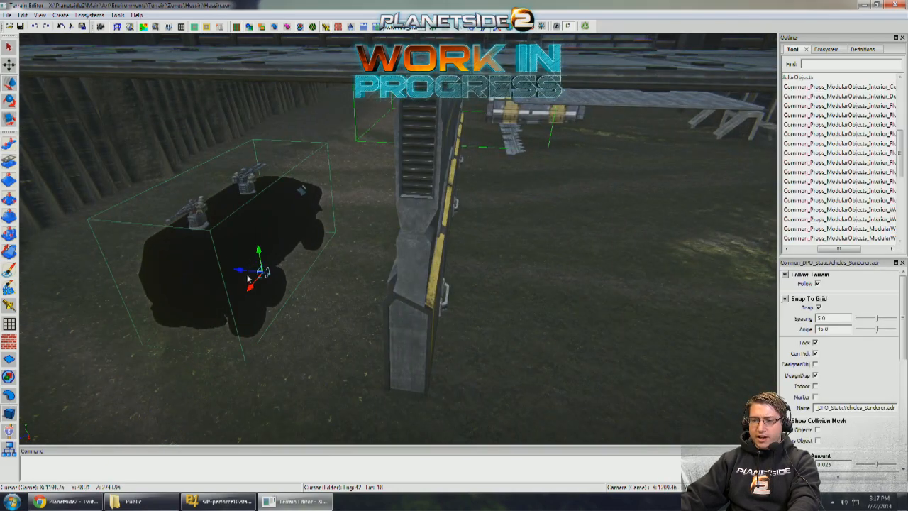
left_click_drag(248, 284, 348, 199)
mouse_move(348, 199)
right_mouse_down()
mouse_move(497, 202)
mouse_move(222, 204)
mouse_move(251, 222)
mouse_move(283, 204)
mouse_move(344, 212)
right_mouse_up()
- Rotate the ModularWalls_1x3 piece in front of the building and align it flush beneath the deck's outer edge
left_click(221, 204)
scroll(344, 212, "down", 5)
scroll(344, 212, "up", 4)
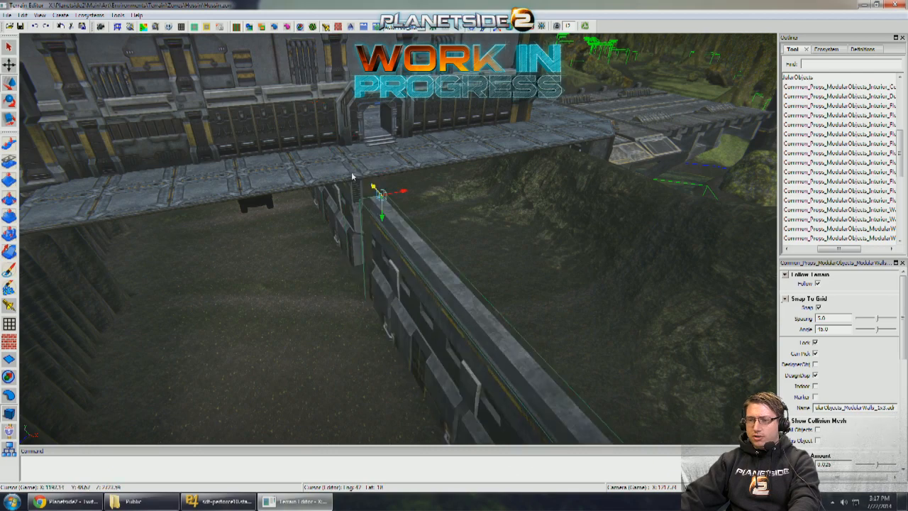
key("e")
left_click_drag(397, 247, 416, 246)
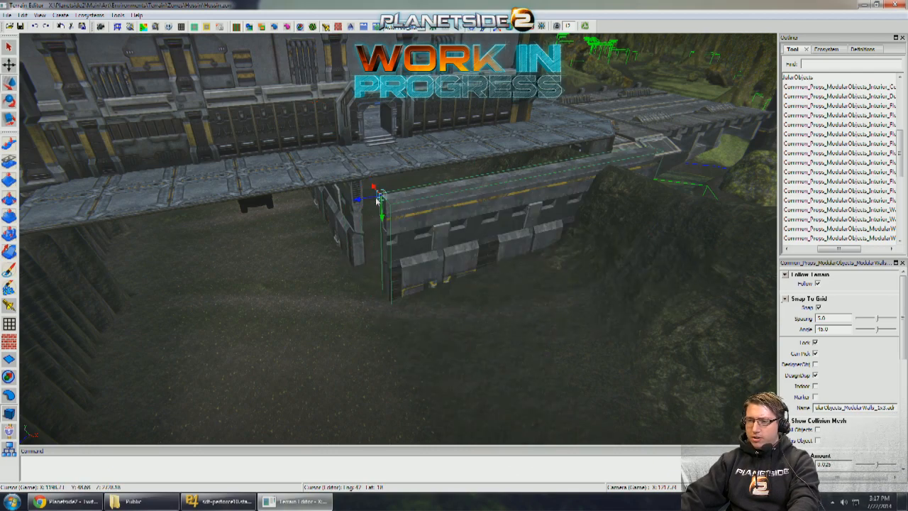
left_click_drag(374, 188, 350, 168)
right_click_drag(351, 168, 197, 201)
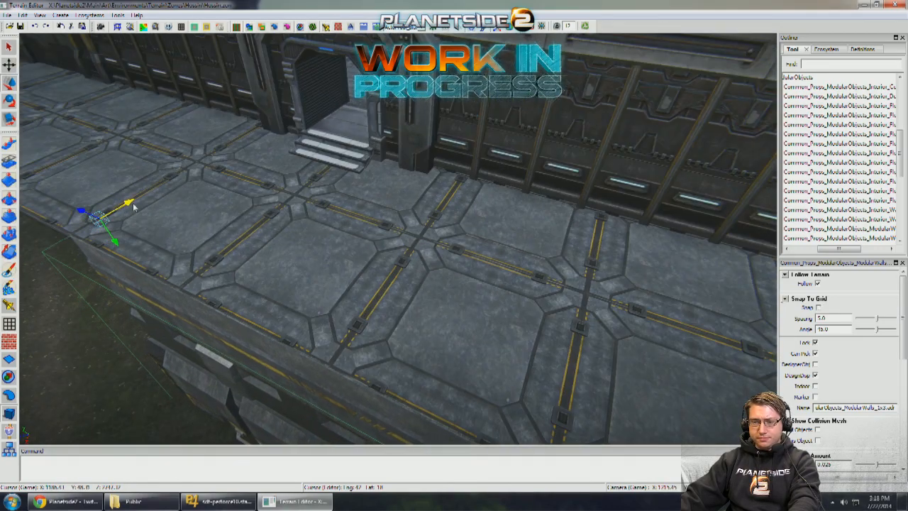
right_click_drag(133, 205, 367, 242)
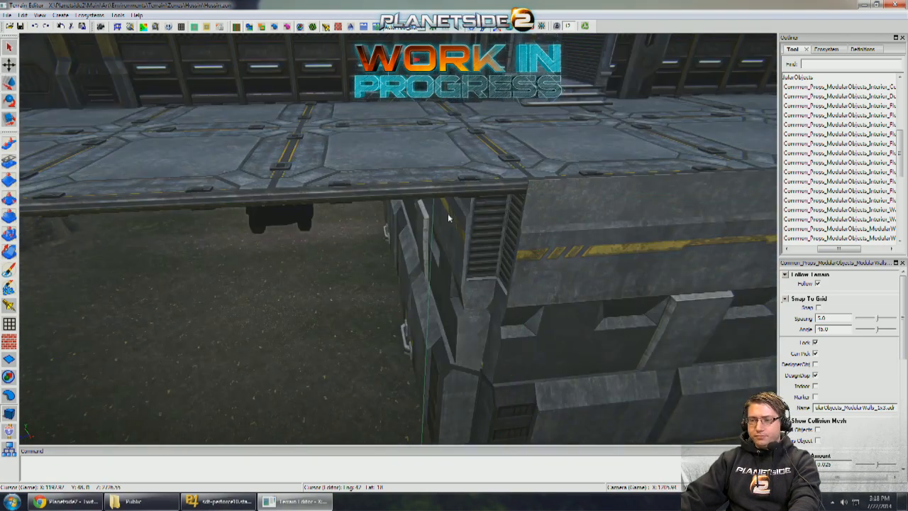
- Shift the wall running beneath the deck sideways so it meets the corner of the front wall
key("w")
left_click_drag(416, 74, 419, 61)
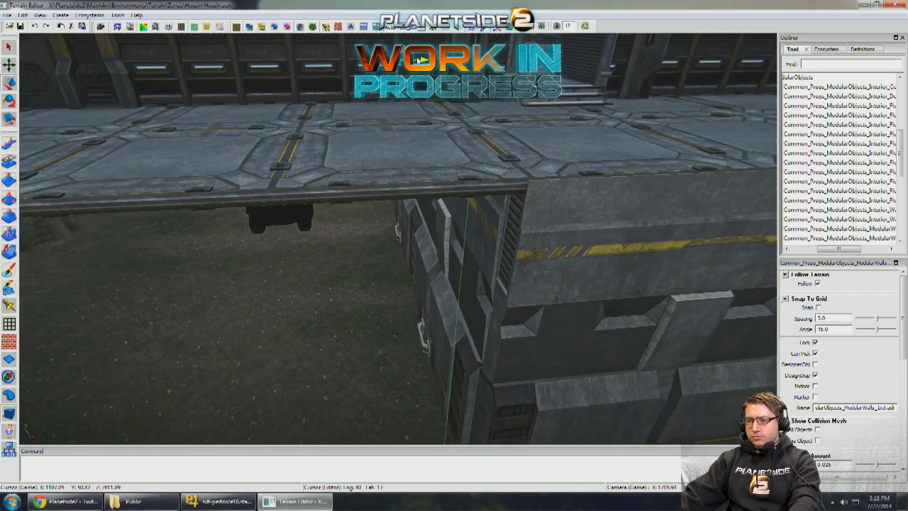
left_click_drag(399, 64, 403, 64)
right_click_drag(403, 63, 762, 94)
type("z")
right_click_drag(628, 269, 552, 202)
mouse_move(432, 323)
right_mouse_down()
mouse_move(458, 332)
mouse_move(422, 323)
mouse_move(440, 319)
right_mouse_up()
- Search the object templates for "support", then place a FacilityWalls_WallSupport_09 piece in the gully and rotate it
scroll(702, 226, "down", 4)
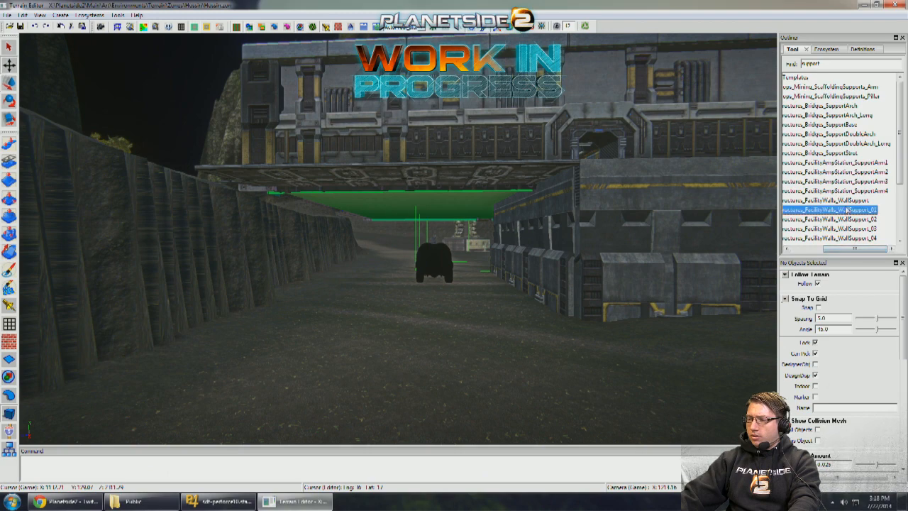
scroll(846, 210, "down", 3)
left_click_drag(847, 203, 298, 323)
key("e")
left_click_drag(353, 306, 420, 305)
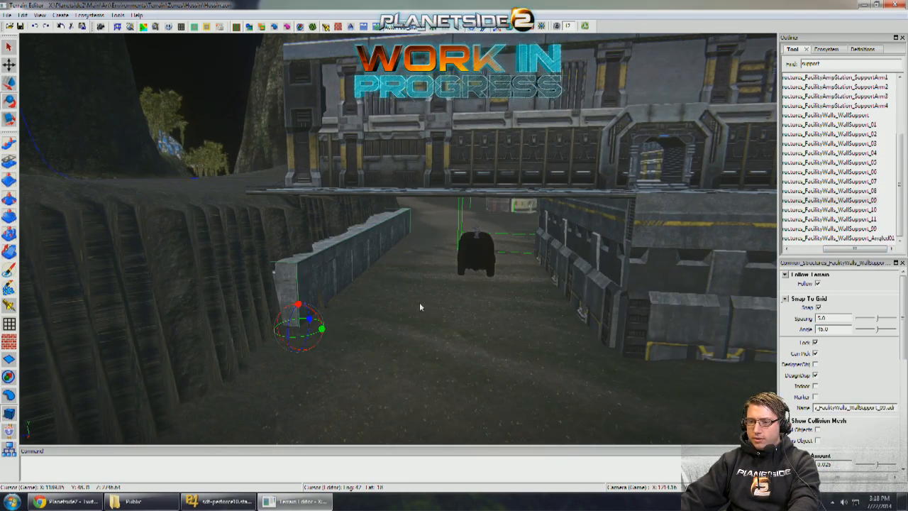
- Turn the wall support crosswise and raise it to span the gully opening beneath the deck edge
key("w")
left_click_drag(326, 329, 648, 331)
key("e")
key("w")
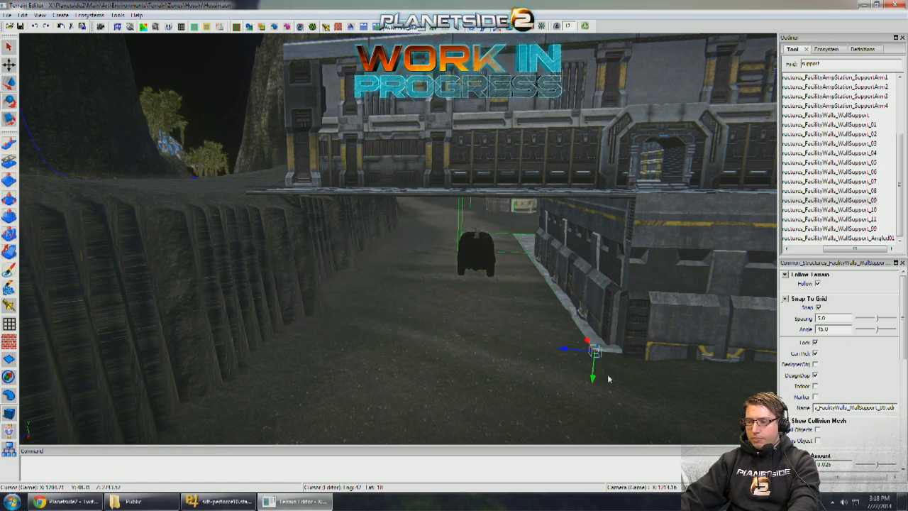
left_click_drag(594, 379, 606, 226)
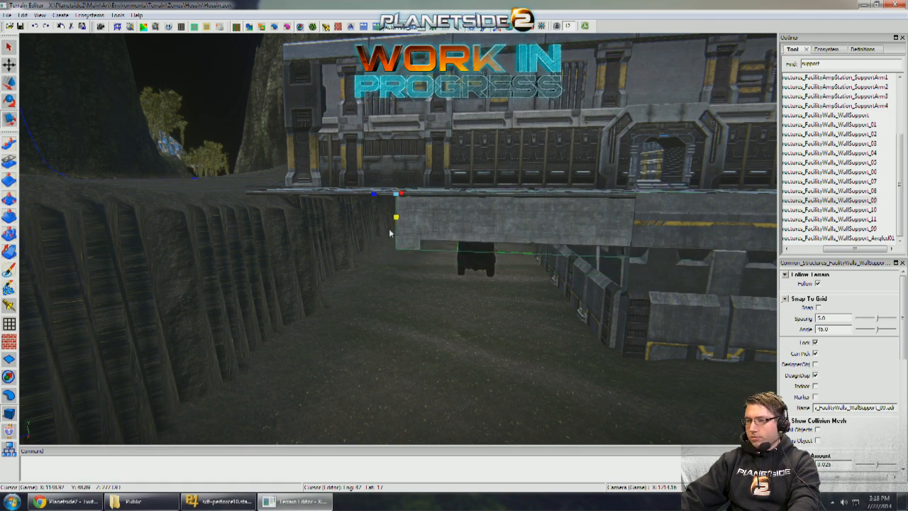
- Scale and reposition the wall support so it forms a beam from the gully bank to the front wall's corner
left_click_drag(386, 232, 388, 233)
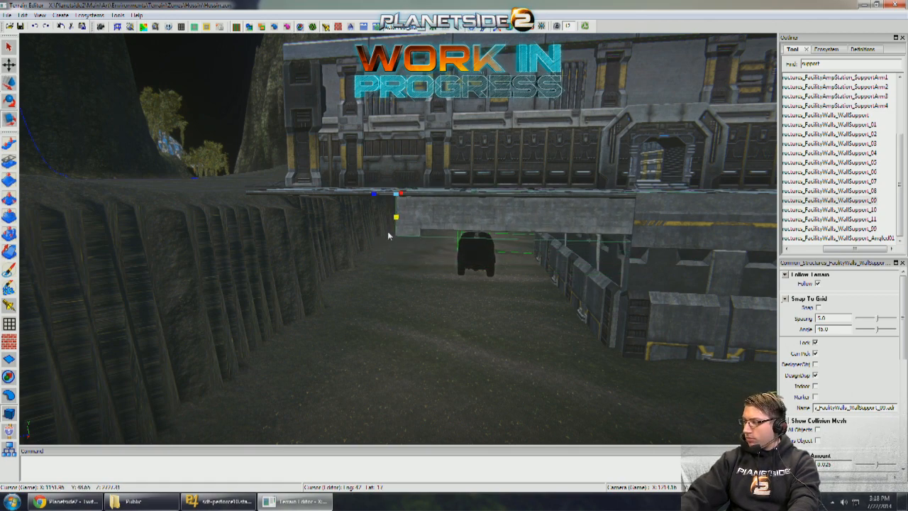
scroll(388, 234, "up", 7)
scroll(412, 229, "up", 5)
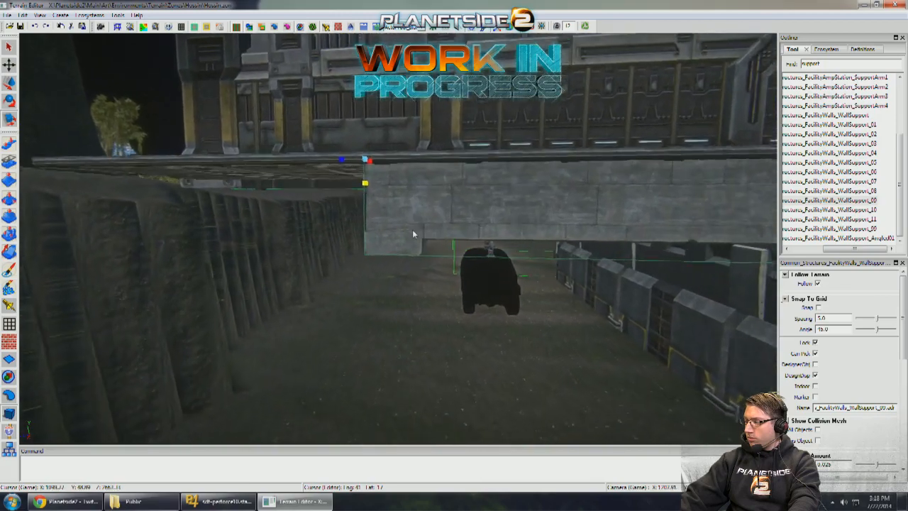
left_click_drag(381, 99, 208, 125)
key("r")
right_click_drag(207, 125, 199, 171)
mouse_move(164, 206)
right_mouse_down()
mouse_move(186, 203)
mouse_move(175, 197)
right_mouse_up()
left_click_drag(175, 193, 142, 191)
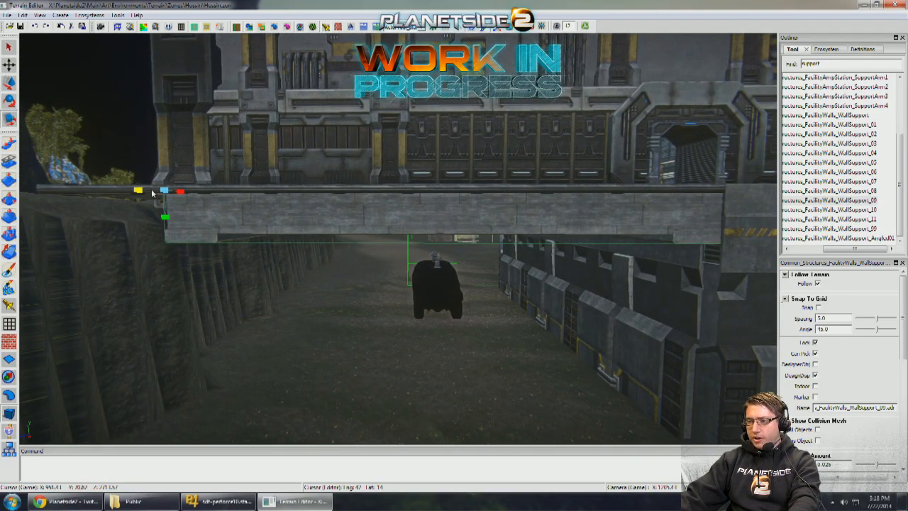
key("q")
- Examine the support beam, the passage under the building and the joint between deck and front wall
right_click_drag(151, 193, 225, 197)
scroll(191, 193, "down", 6)
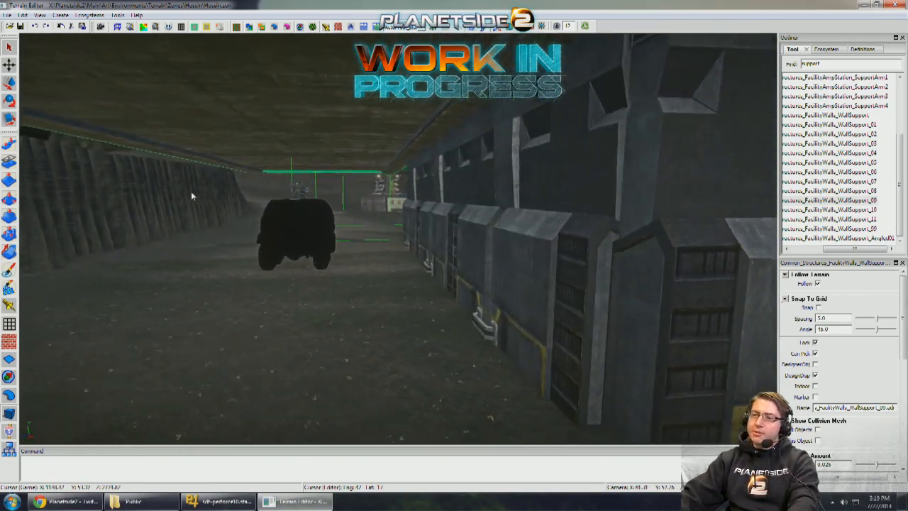
scroll(192, 193, "up", 3)
scroll(190, 191, "down", 8)
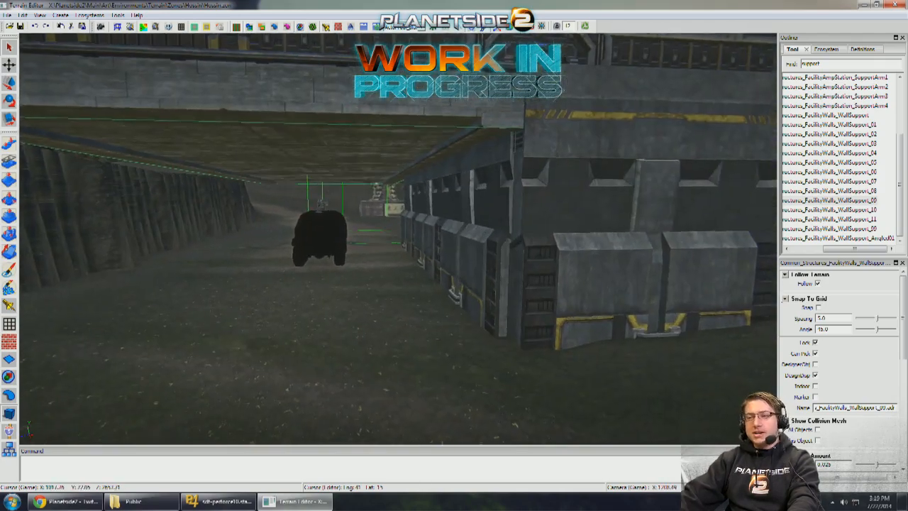
middle_click_drag(190, 191, 190, 234)
scroll(191, 234, "up", 6)
right_click_drag(191, 192, 189, 198)
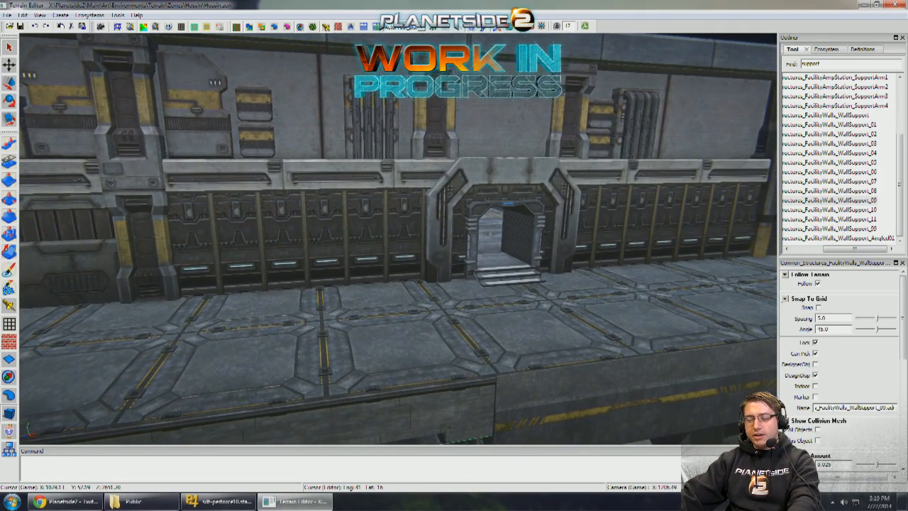
scroll(233, 174, "down", 8)
scroll(233, 174, "up", 5)
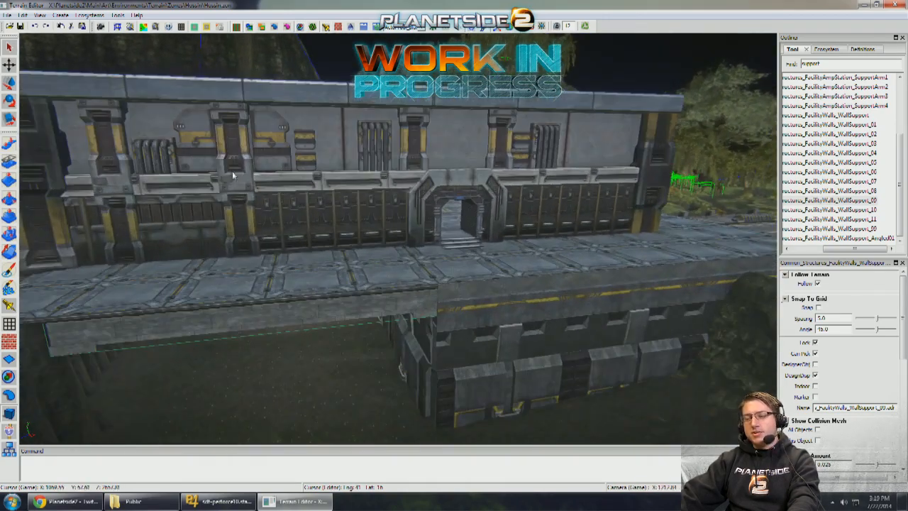
right_click_drag(298, 218, 340, 242)
scroll(398, 239, "up", 3)
scroll(398, 239, "down", 6)
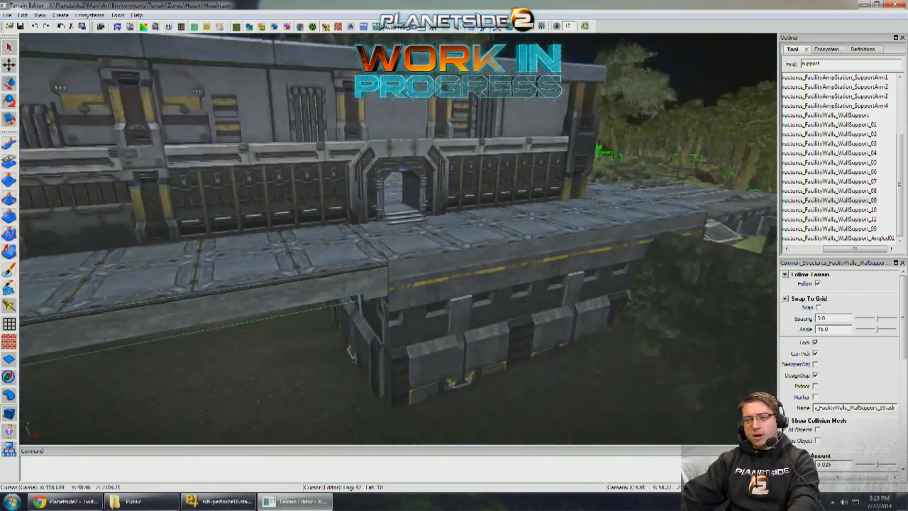
scroll(398, 239, "up", 5)
scroll(398, 239, "up", 4)
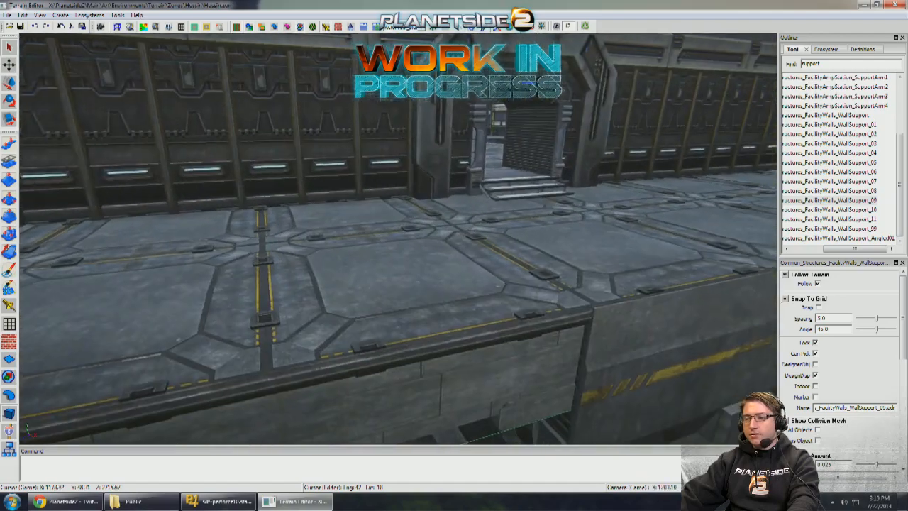
- Copy the ModularWallsColumn01 from the bridge-side corner and place it where the support beam meets the front wall
right_click_drag(398, 239, 277, 267)
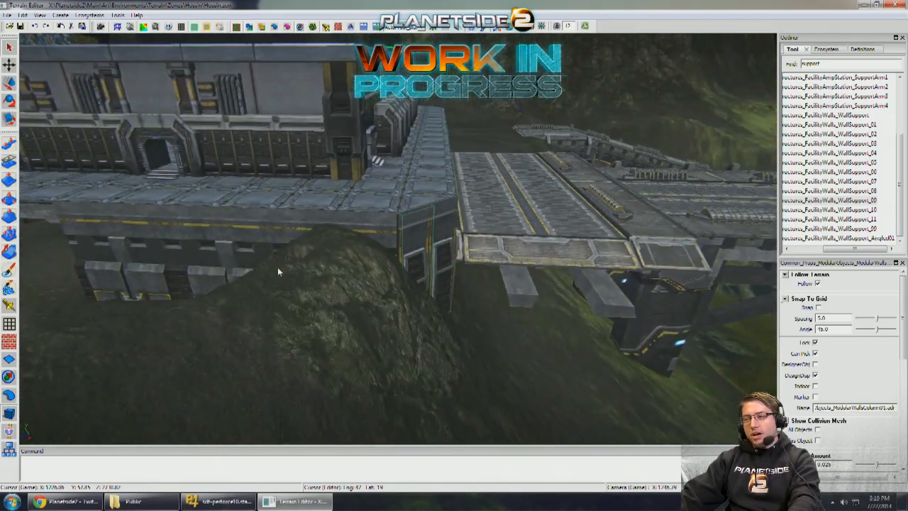
left_click(400, 210)
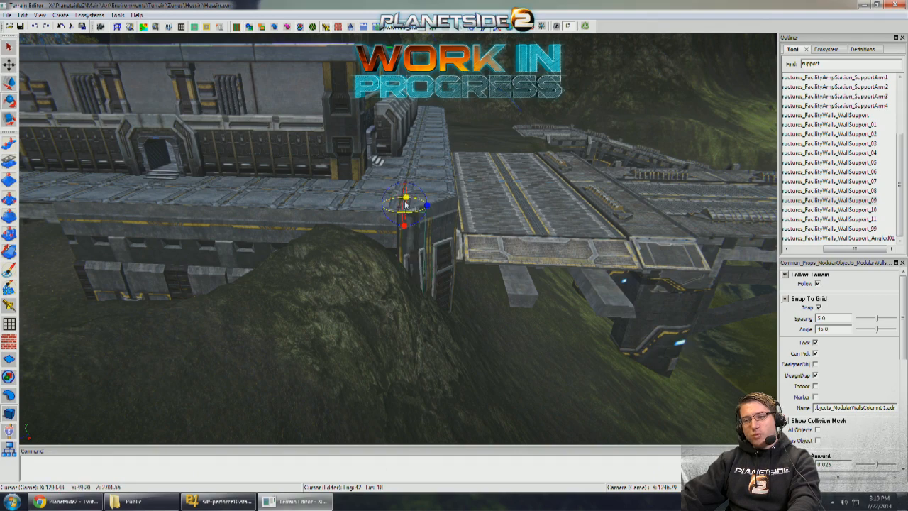
right_click_drag(232, 201, 339, 175)
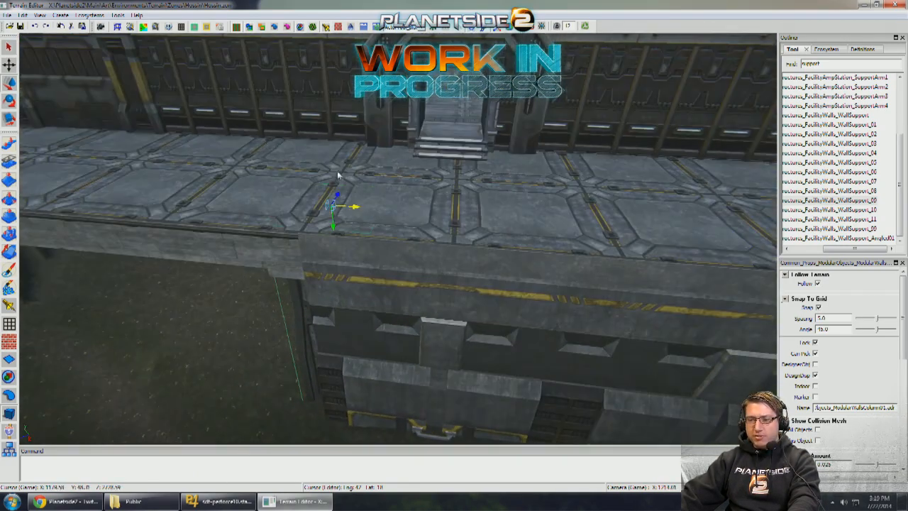
left_click_drag(299, 239, 364, 192)
mouse_move(363, 192)
right_mouse_down()
mouse_move(354, 193)
mouse_move(355, 204)
right_mouse_up()
scroll(356, 203, "down", 6)
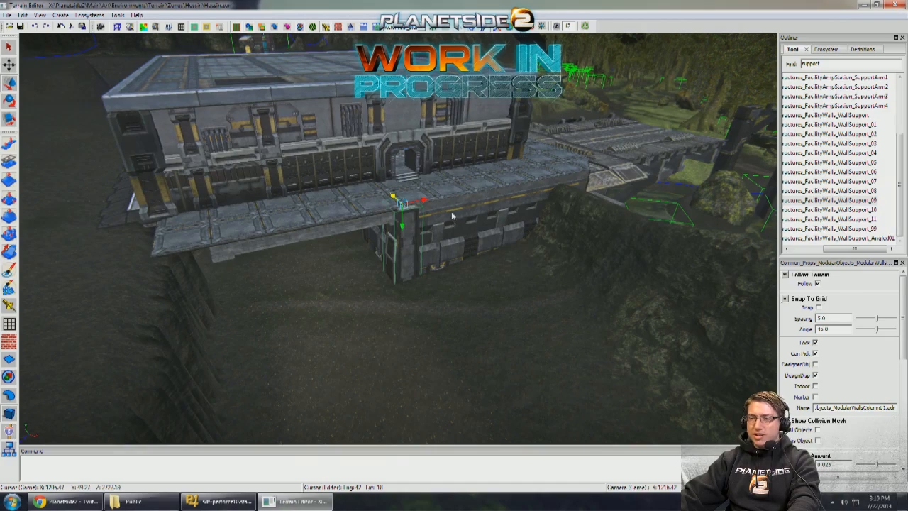
- Sculpt the ground at the foot of the front wall with the Pull brush
mouse_move(452, 216)
right_mouse_down()
mouse_move(426, 217)
mouse_move(458, 217)
right_mouse_up()
scroll(430, 211, "up", 5)
scroll(454, 214, "down", 2)
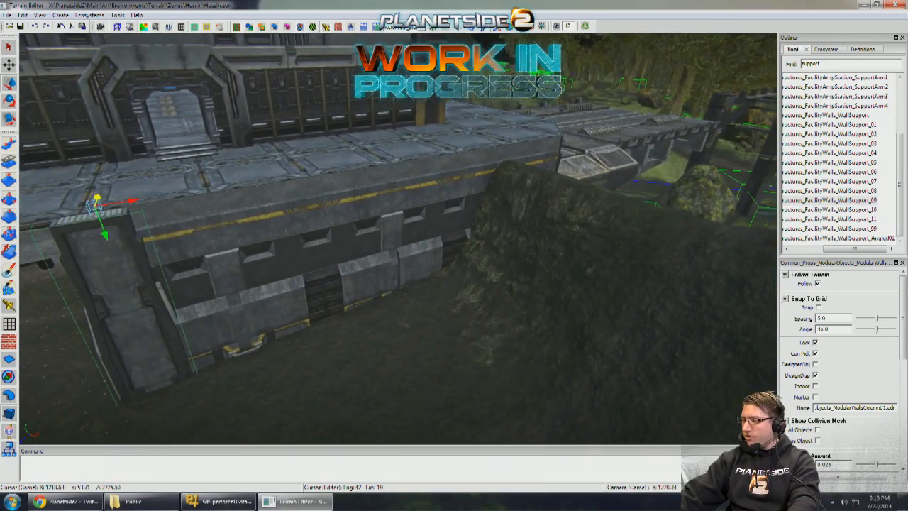
right_click_drag(370, 204, 363, 208)
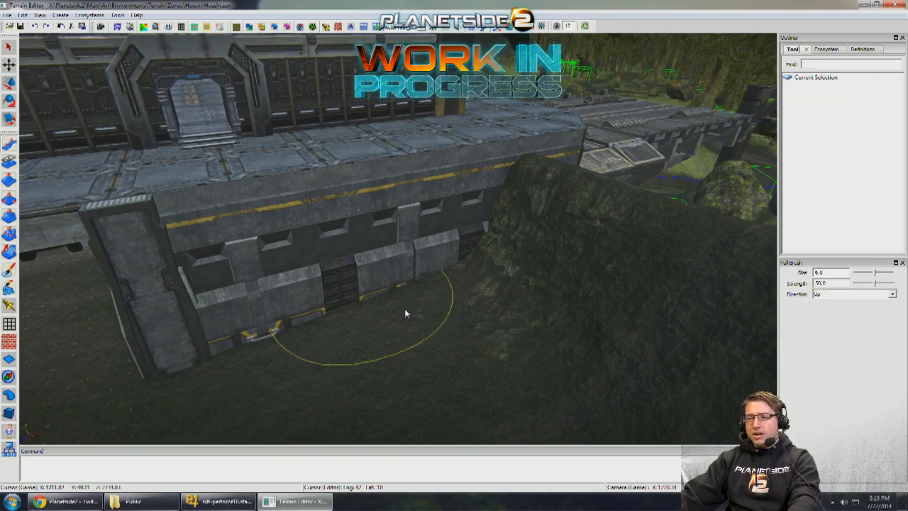
mouse_move(405, 313)
right_mouse_down()
mouse_move(470, 316)
mouse_move(416, 297)
mouse_move(430, 295)
mouse_move(414, 278)
mouse_move(353, 249)
mouse_move(385, 253)
mouse_move(382, 246)
mouse_move(462, 229)
mouse_move(318, 220)
mouse_move(343, 212)
mouse_move(347, 180)
mouse_move(37, 266)
right_mouse_up()
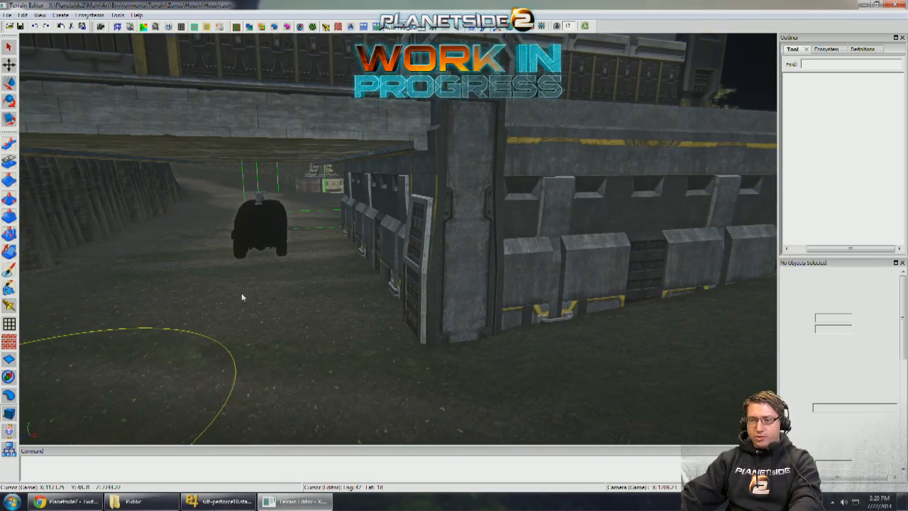
- Position another ModularWalls_1x3 piece beneath the deck against the opposite gully bank, facing the existing passage wall
right_click_drag(372, 228, 426, 196)
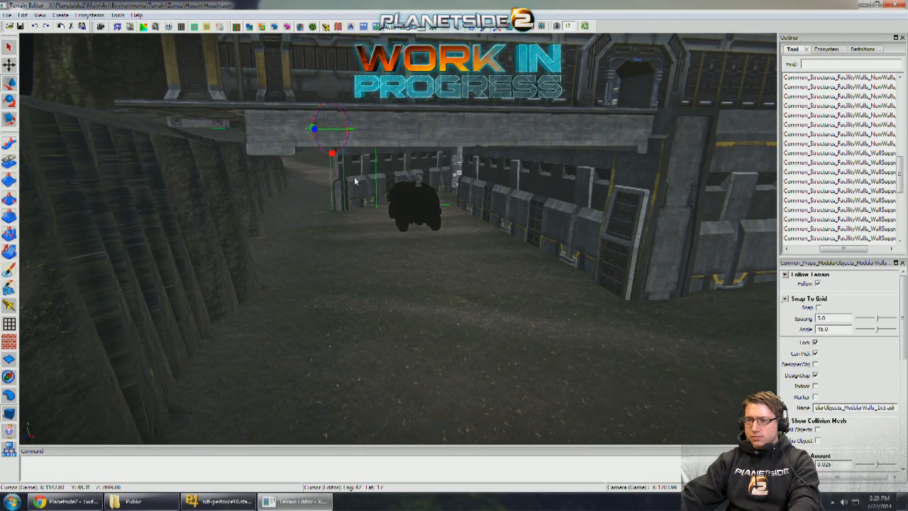
key("w")
right_click_drag(339, 135, 346, 109)
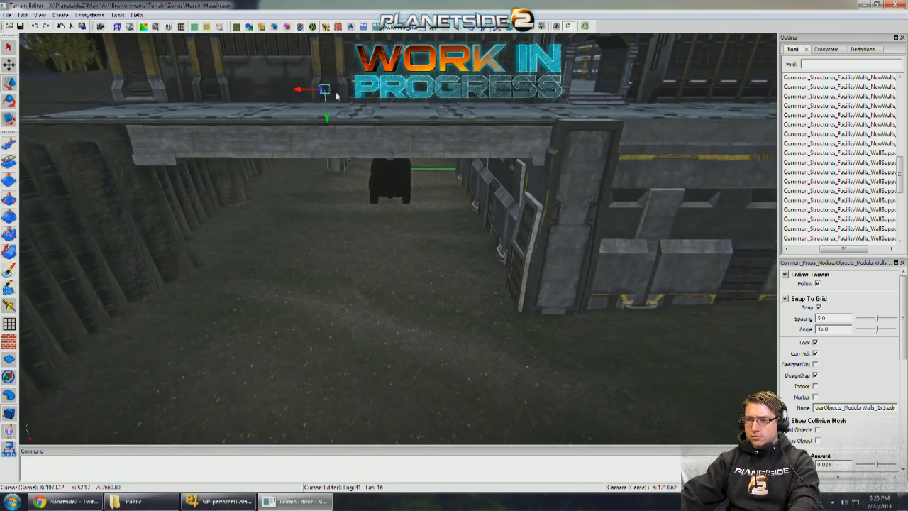
right_click_drag(176, 189, 297, 130)
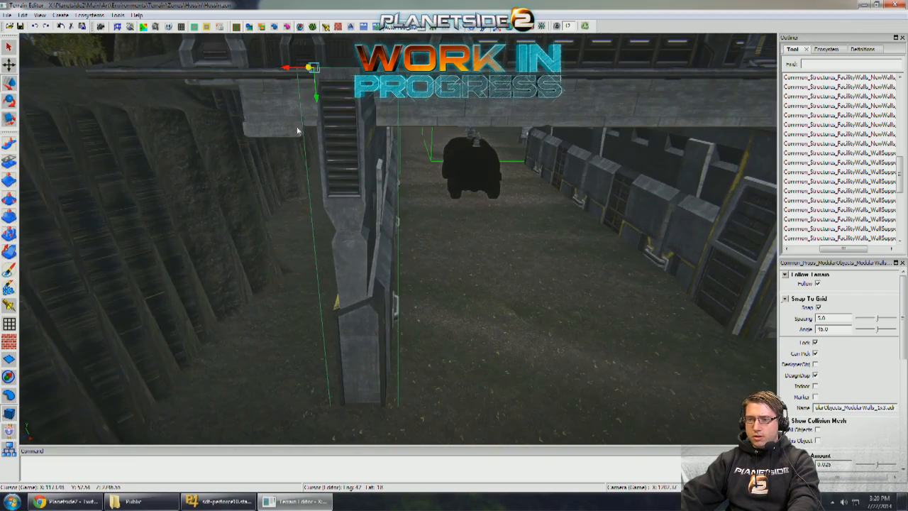
right_click_drag(290, 72, 226, 152)
right_click_drag(231, 212, 281, 245)
left_click_drag(268, 243, 274, 243)
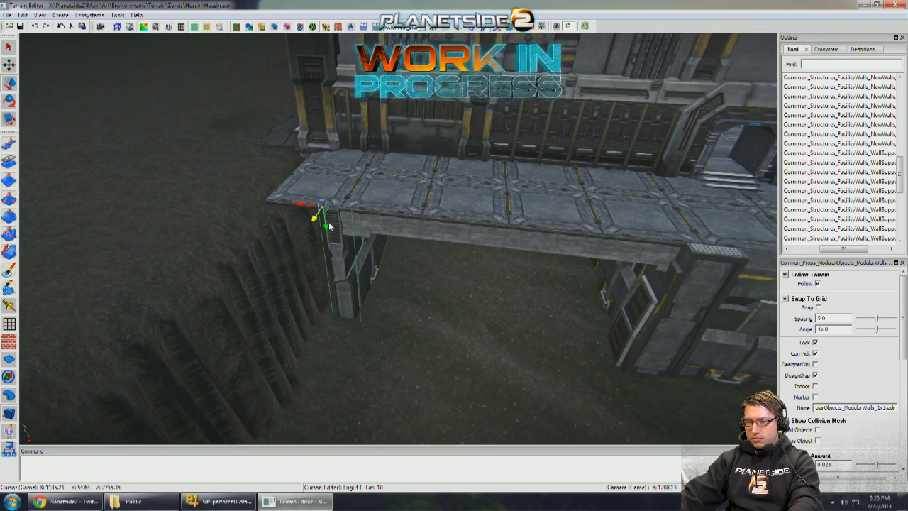
right_click_drag(359, 225, 397, 229)
- Copy the ModularWallsColumn01 from the front wall's corner across to the other end of the support beam
key("q")
left_click(647, 252)
key("w")
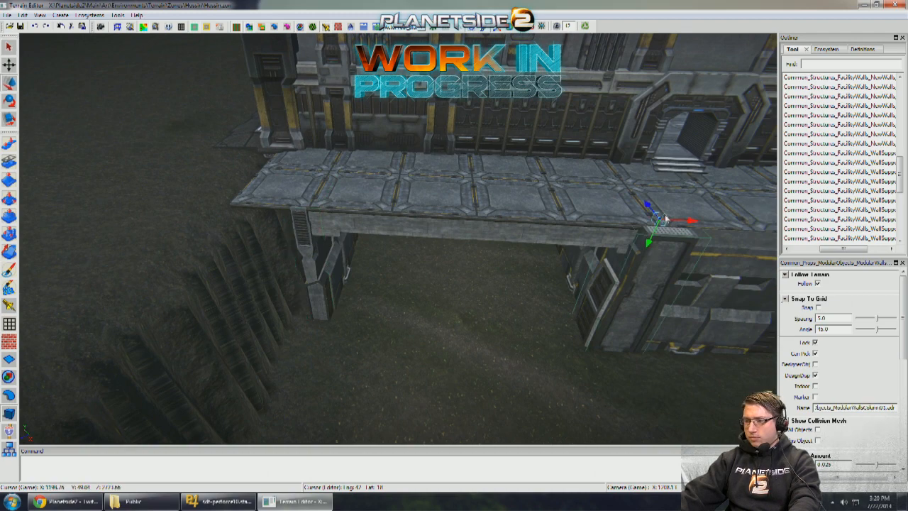
left_click_drag(683, 221, 458, 214, "shift")
key("q")
key("w")
right_click_drag(309, 215, 269, 172)
- Fit the copied column against the front end of the bank-side passage wall
key("s")
key("w")
left_click(282, 159)
key("a")
key("d")
key("a")
key("d")
key("s")
left_click(269, 173)
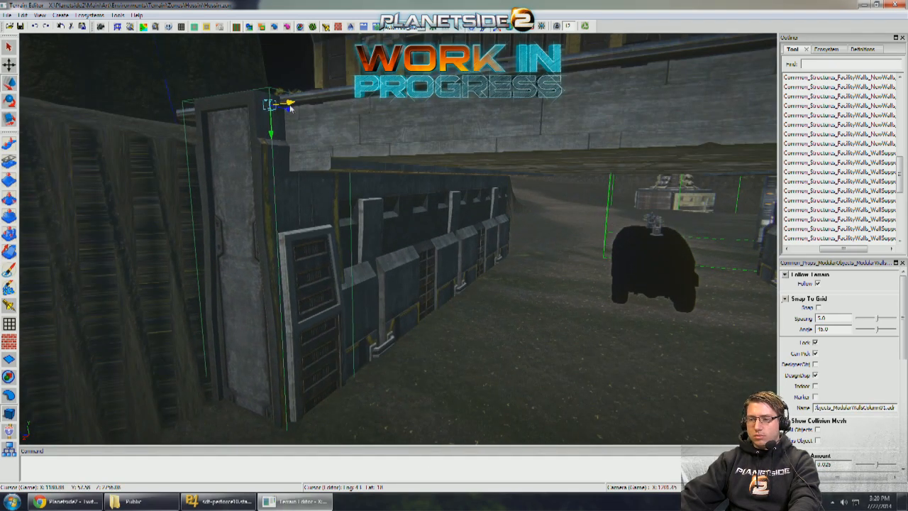
- Extend the bank-side passage wall with another ModularWalls_1x3 piece placed end to end beneath the deck
key("w")
right_click_drag(381, 198, 338, 180)
key("s")
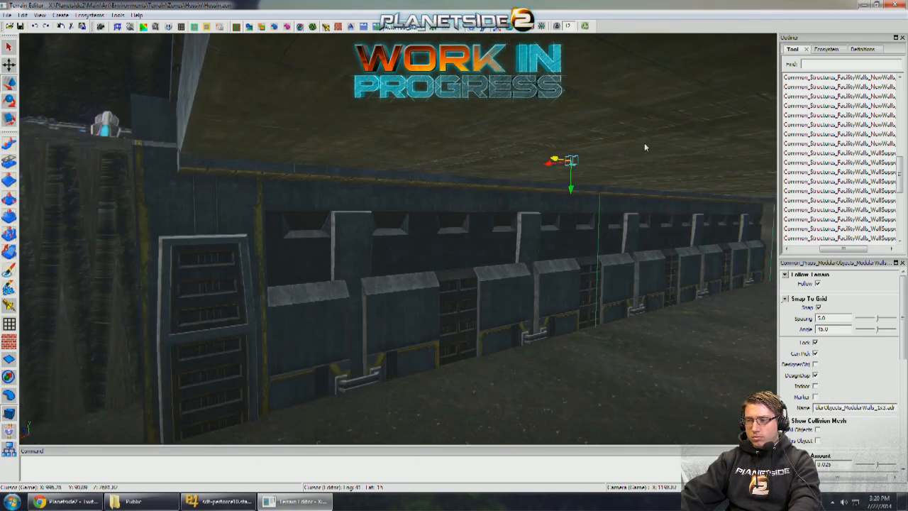
- Copy the WallSupport_00 block outward from the passage ceiling to extend the cover past the bank-side wall's front end
key("w")
right_click_drag(667, 277, 584, 319)
left_click(577, 339)
key("w")
key("s")
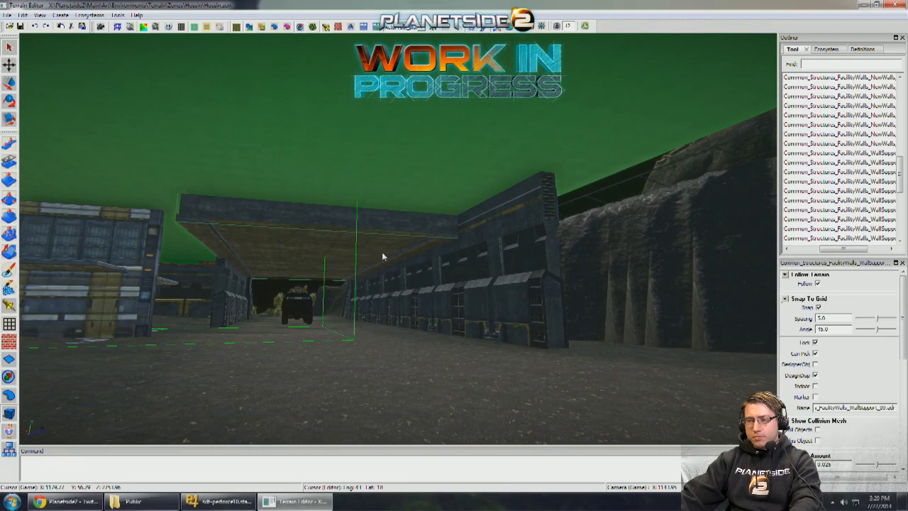
key("w")
key("a")
left_click_drag(362, 268, 485, 251)
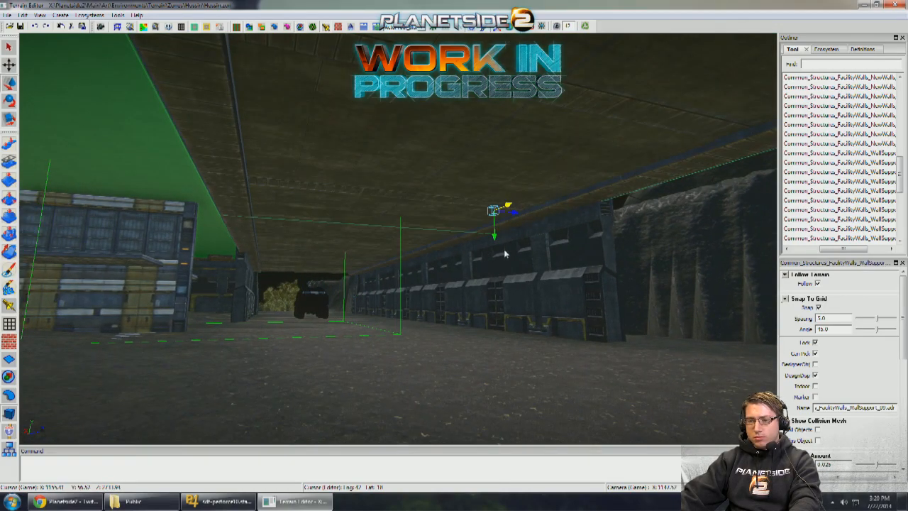
- Center the extended WallSupport_00 block above the passage and scale it to fit beneath the deck
key("w")
right_click_drag(505, 250, 429, 354)
key("s")
key("w")
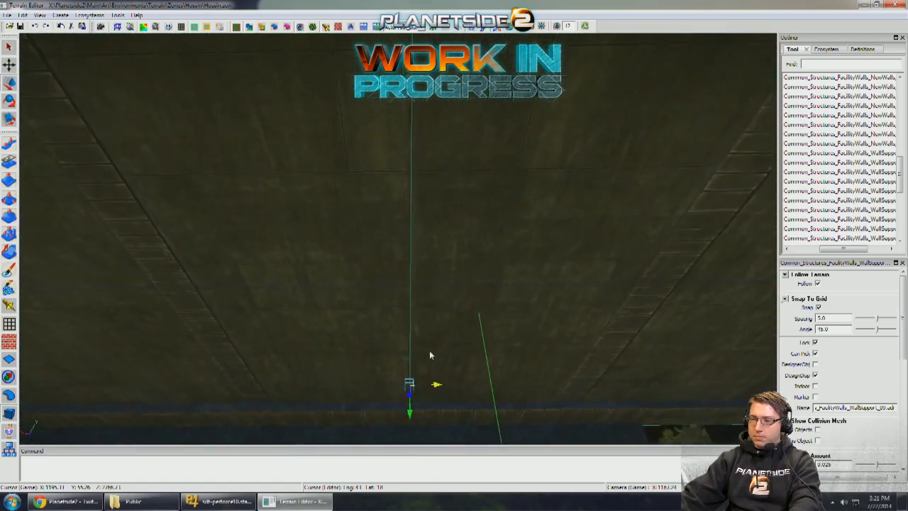
left_click_drag(469, 393, 468, 392)
key("q")
left_click(446, 355)
key("d")
right_click_drag(446, 355, 445, 176)
left_click(445, 176)
key("t")
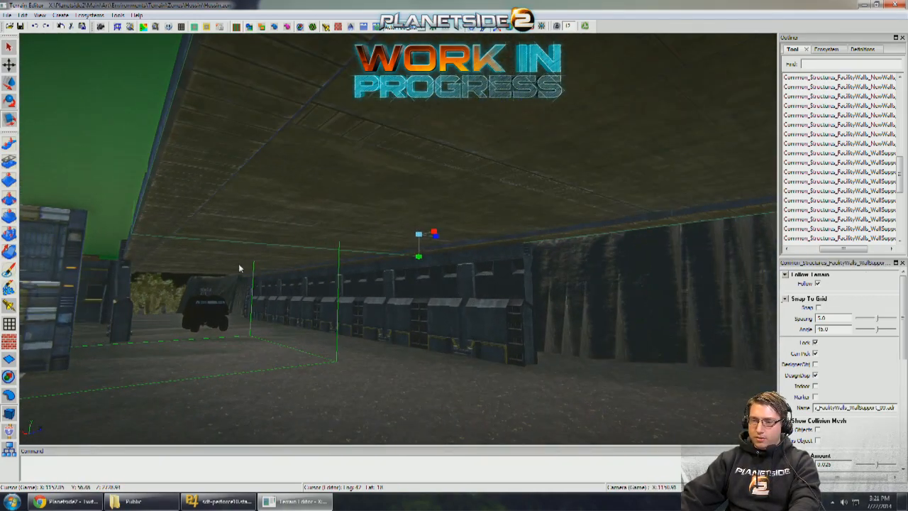
left_click(278, 269)
scroll(280, 272, "up", 2)
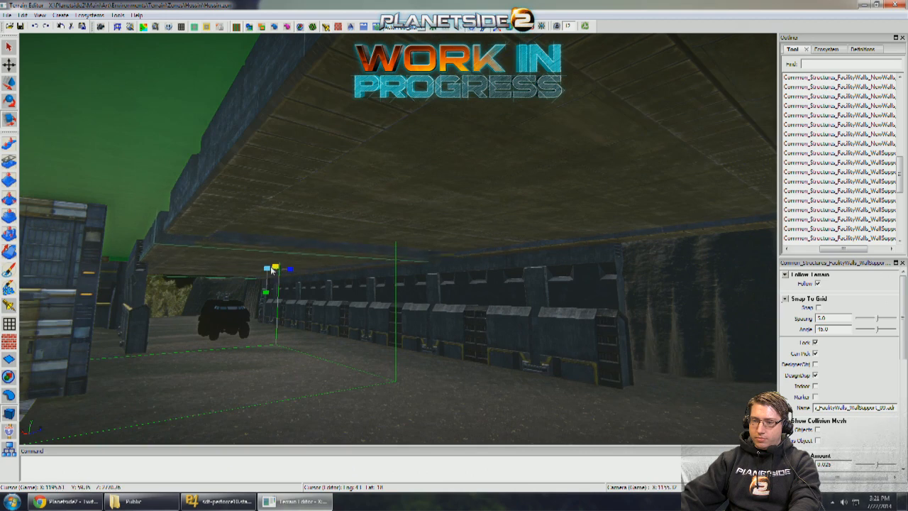
- Line up the WallSupport_00 block end to end with the neighbouring block along the deck's outer edge
left_click(314, 224)
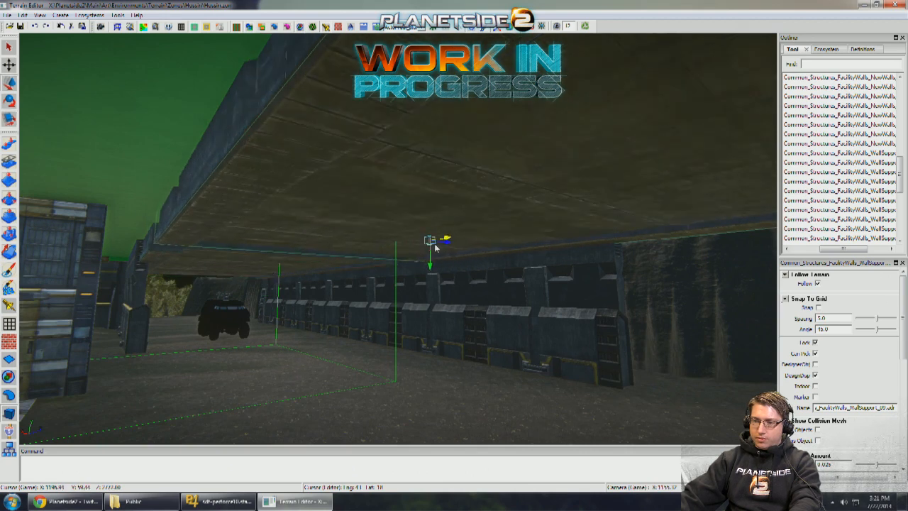
key("a")
key("w")
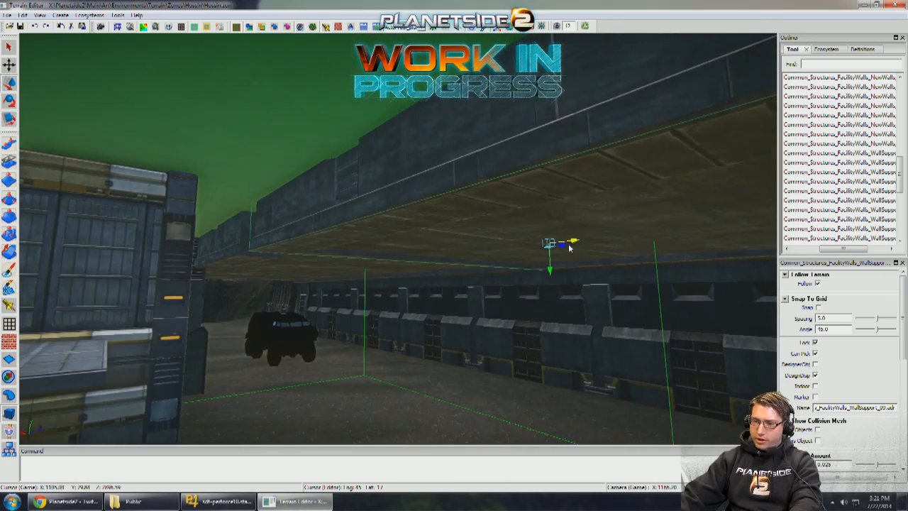
key("w")
right_click_drag(553, 256, 598, 254)
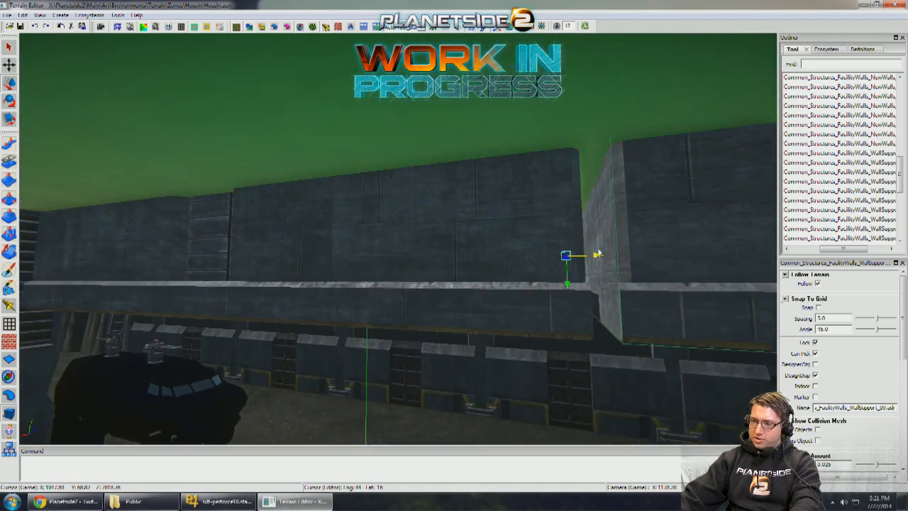
left_click_drag(602, 256, 597, 256)
key("q")
key("s")
right_click_drag(577, 267, 572, 269)
- Scale the WallSupport_00 block narrower until it fits beneath the outer edge of the mining platform walkway
key("r")
right_click_drag(495, 280, 504, 303)
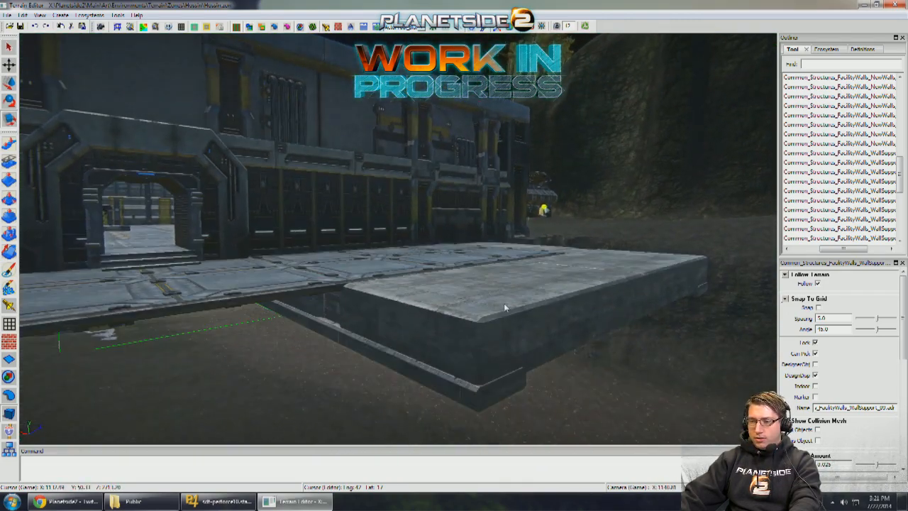
right_click_drag(324, 227, 326, 233)
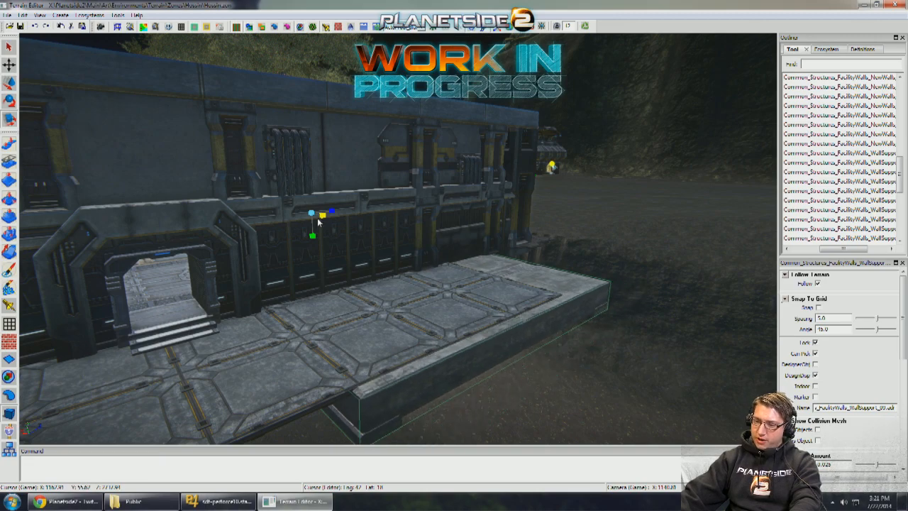
key("q")
right_click_drag(392, 255, 433, 302)
scroll(426, 300, "down", 2)
left_click(423, 303)
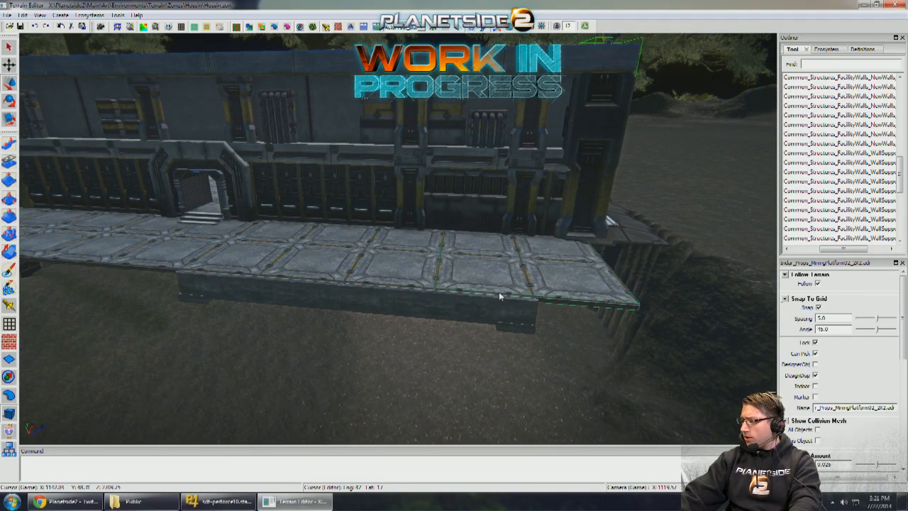
- Extend the bank-side passage wall with another ModularWalls_1x3 piece reaching the outer edge of the walkway
right_click_drag(499, 295, 415, 206)
scroll(435, 308, "down", 3)
left_click_drag(322, 160, 497, 166)
left_click_drag(321, 166, 257, 166)
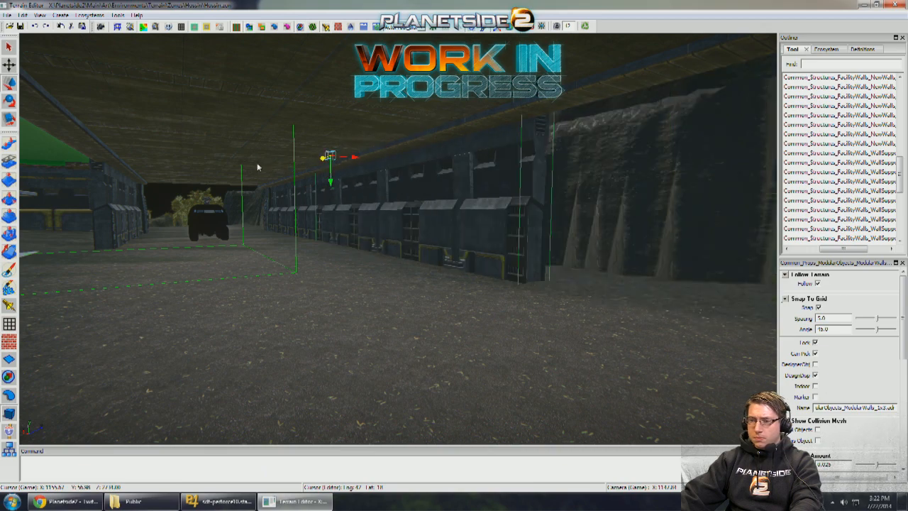
left_click_drag(325, 159, 517, 162)
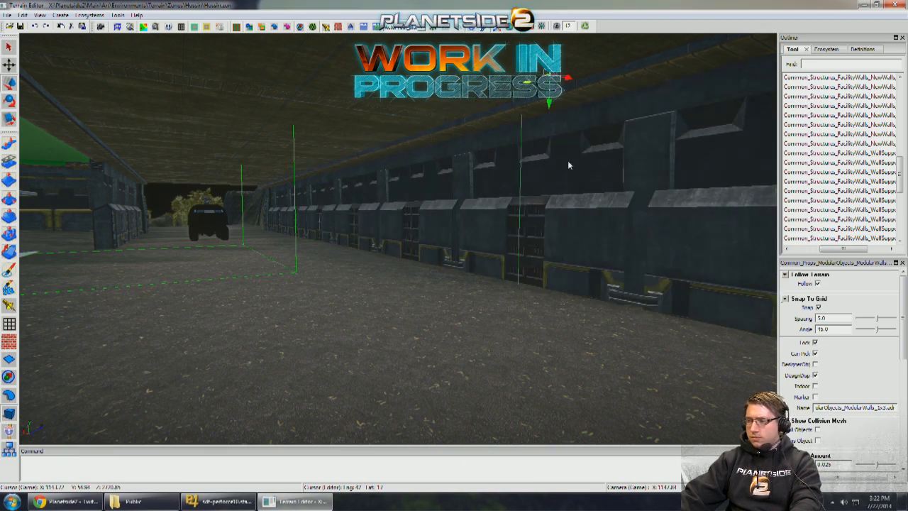
right_click_drag(567, 160, 534, 175)
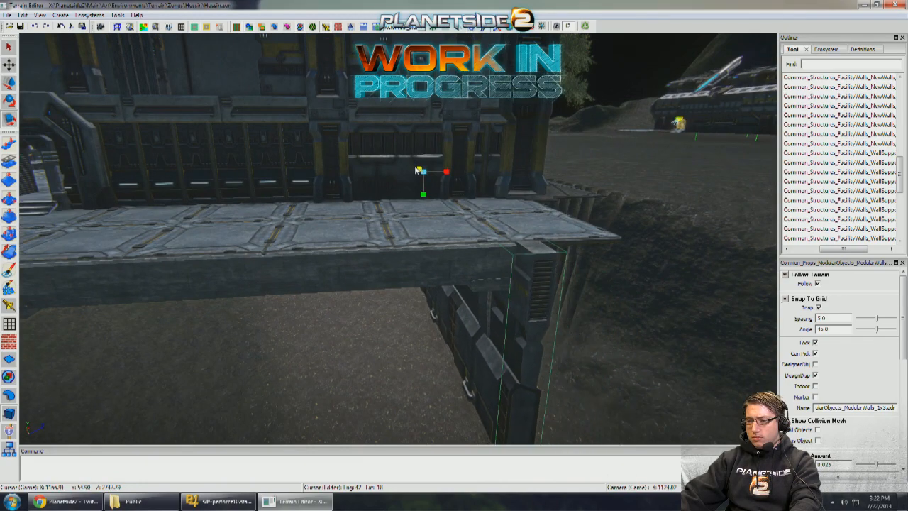
- Try to move the ModularWallsColumn01 over to the new outer end of the bank-side passage wall
mouse_move(460, 208)
right_mouse_down()
mouse_move(490, 201)
mouse_move(447, 200)
mouse_move(460, 203)
right_mouse_up()
left_click(445, 199)
key("w")
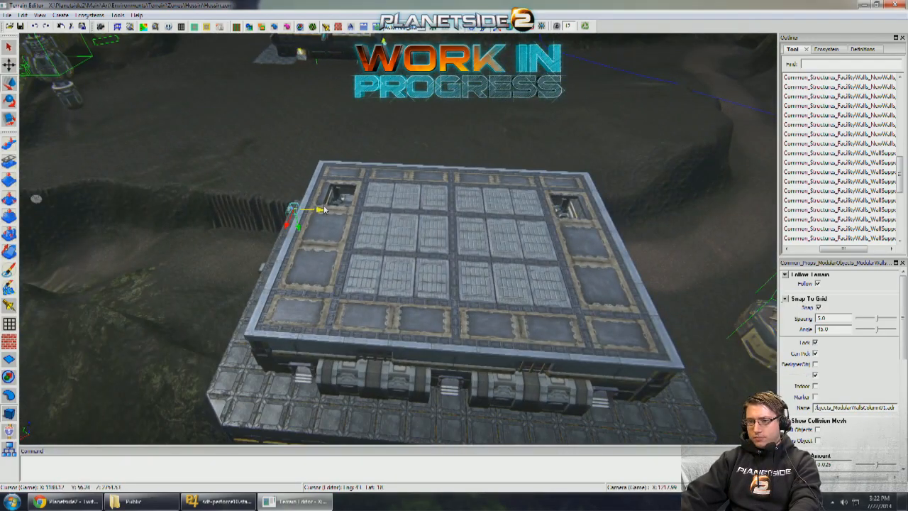
right_click_drag(549, 216, 336, 170)
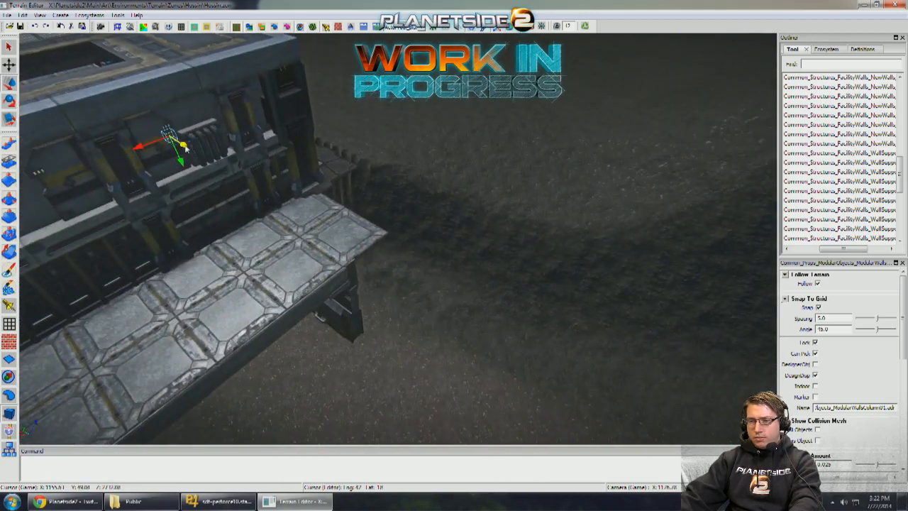
key("ctrl+z")
- Try to extend the opposite passage wall with another ModularWalls_1x3 piece in front of the warehouse wall
key("q")
right_click_drag(440, 260, 395, 138)
key("w")
key("q")
left_click(406, 276)
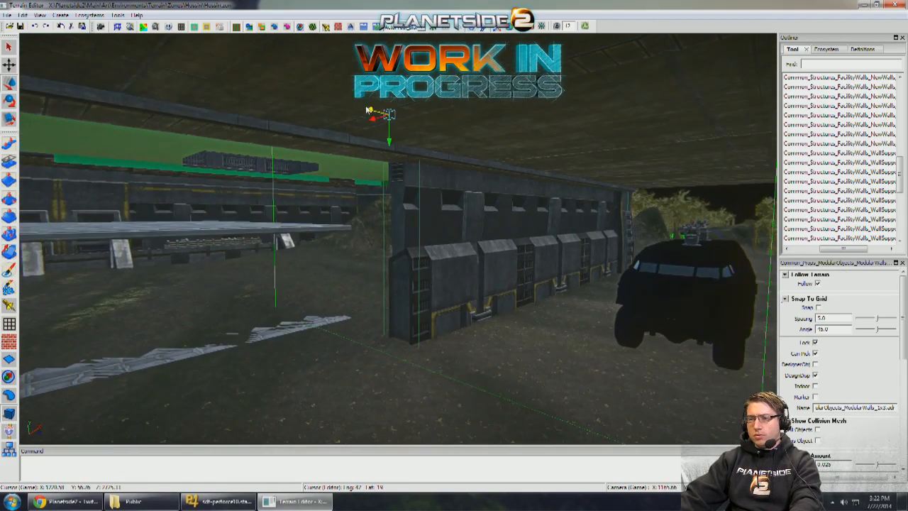
right_click_drag(367, 110, 380, 166)
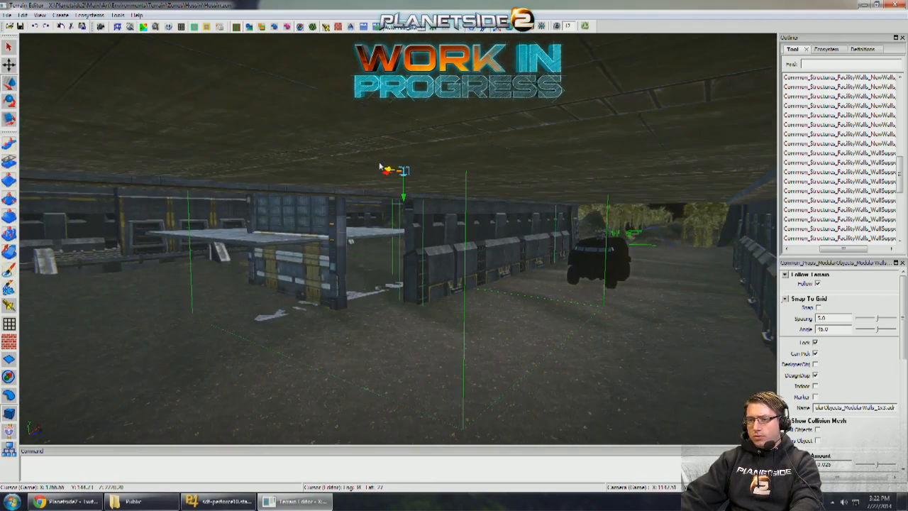
key("a")
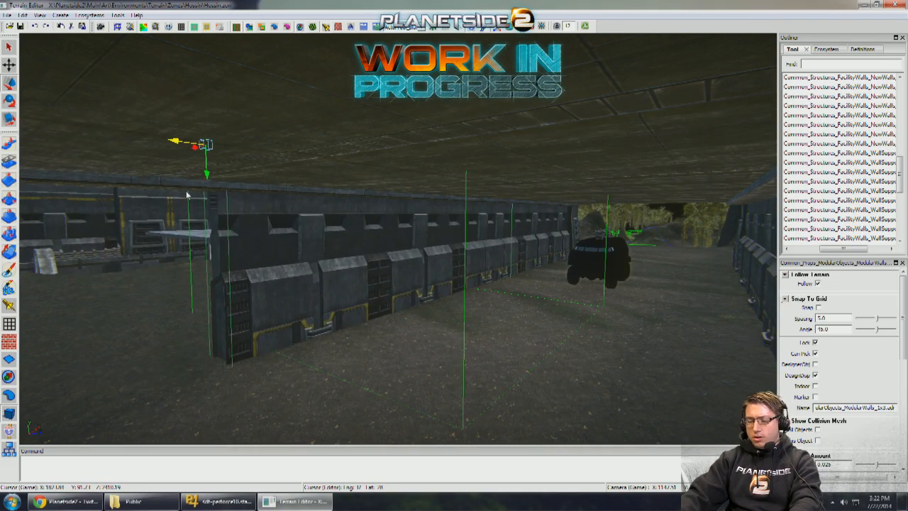
- Align the upper Interior_FloorThick_4x4 slab with the side walkway and raise it to the underside of the hangar floor
key("w")
key("w")
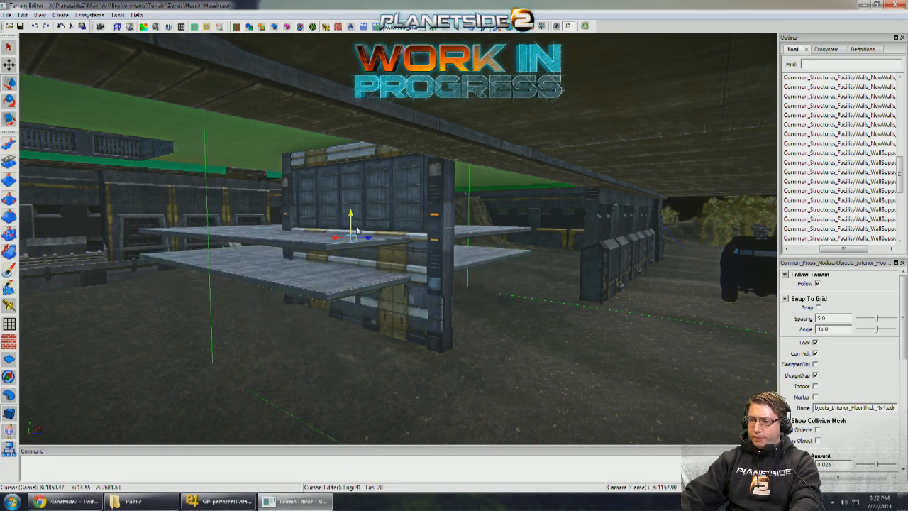
key("w")
right_click_drag(283, 237, 266, 245)
key("s")
key("w")
key("w")
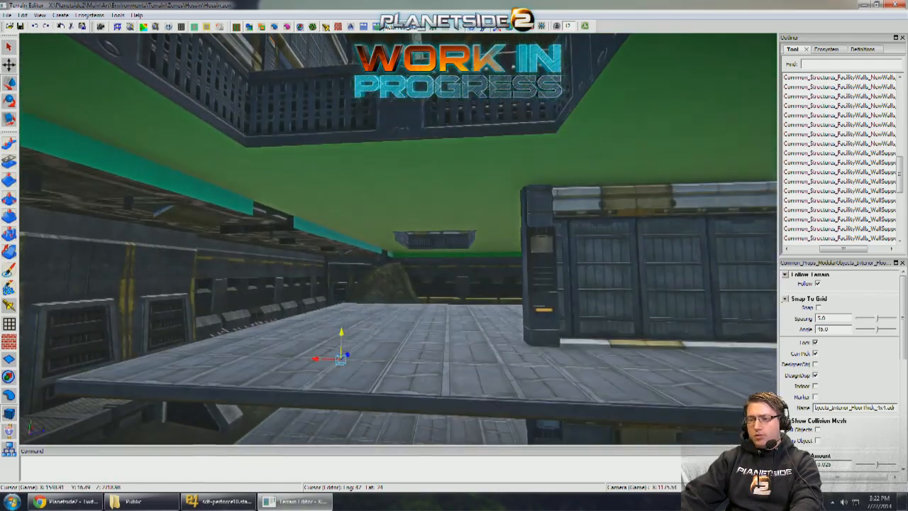
mouse_move(401, 270)
right_mouse_down()
mouse_move(443, 280)
mouse_move(400, 287)
right_mouse_up()
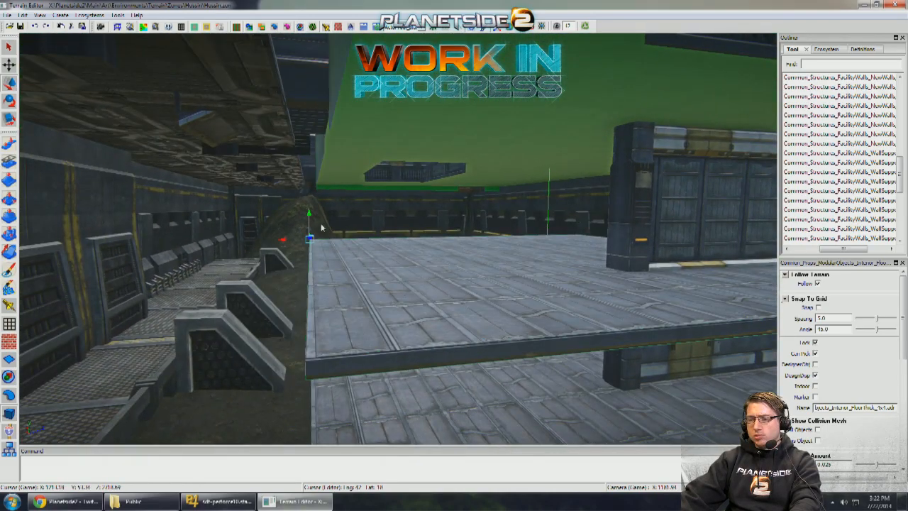
left_click_drag(312, 221, 336, 158)
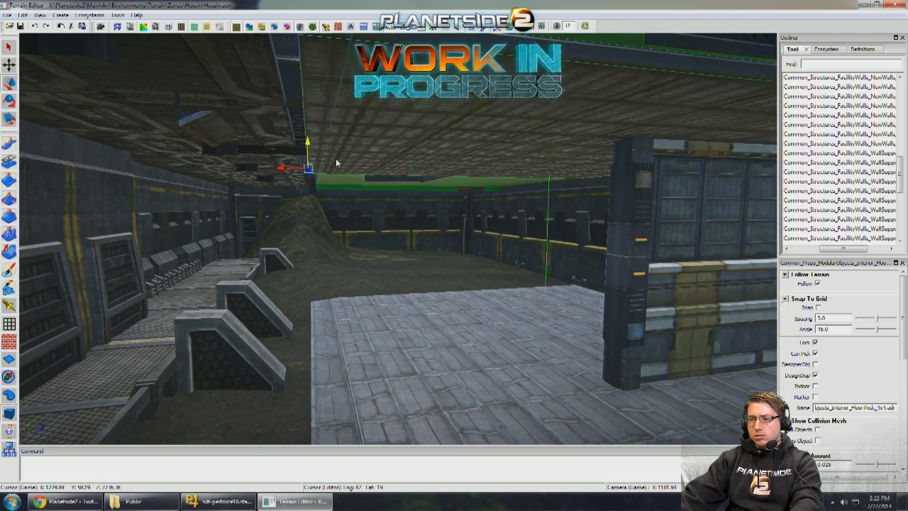
- Adjust the raised Interior_FloorThick_4x4 slab's height to fit beneath the grated edges of the hangar floor openings
right_click_drag(335, 158, 521, 147)
key("w")
right_click_drag(579, 99, 634, 205)
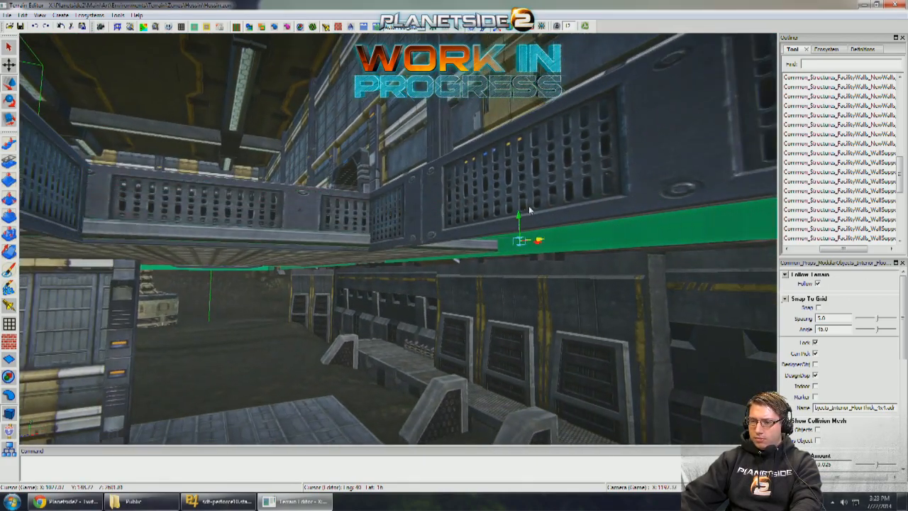
mouse_move(530, 209)
right_mouse_down()
mouse_move(457, 202)
mouse_move(521, 223)
right_mouse_up()
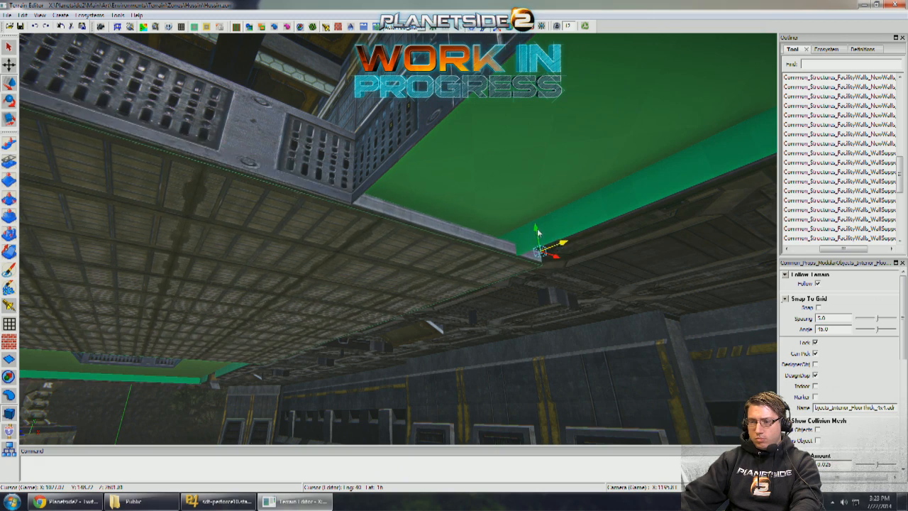
- Scale the raised Interior_FloorThick_4x4 slab shorter so it clears the grated opening in the hangar floor
right_click_drag(480, 225, 343, 219)
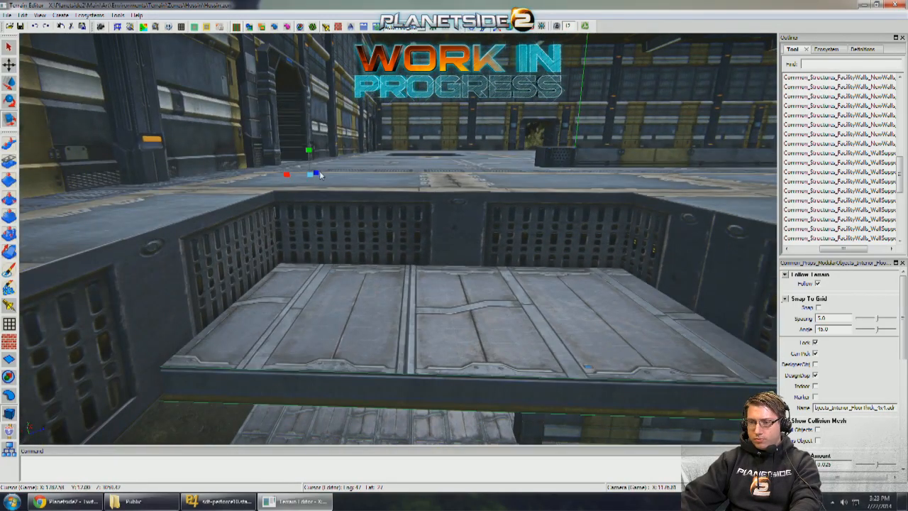
left_click_drag(316, 171, 315, 171)
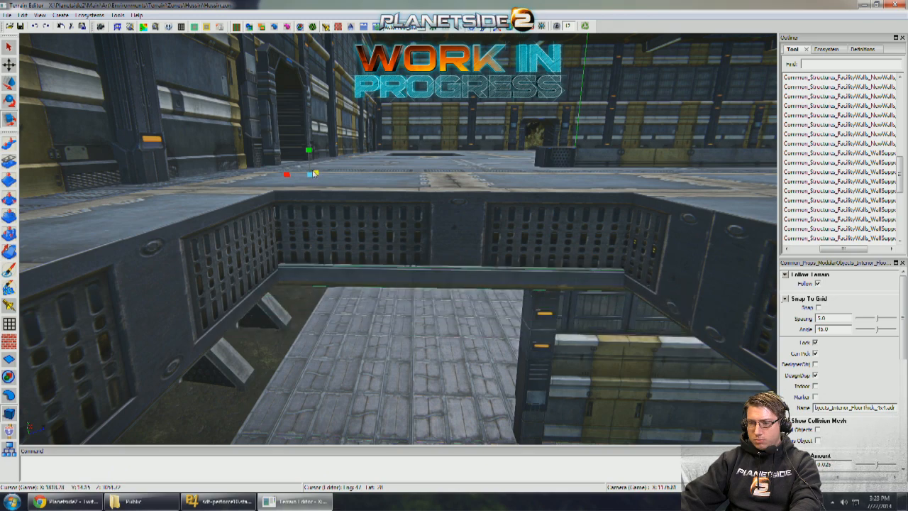
right_click_drag(312, 173, 306, 248)
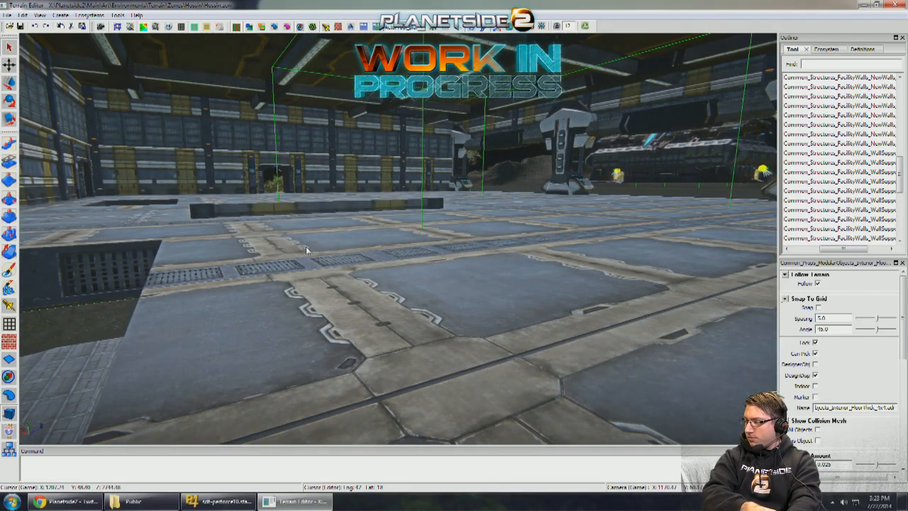
- Move the Warehouse_Wall piece beneath the hangar floor to the side edge of the lower floor slab
right_click_drag(305, 246, 356, 265)
right_click_drag(503, 262, 508, 261)
left_click(503, 260)
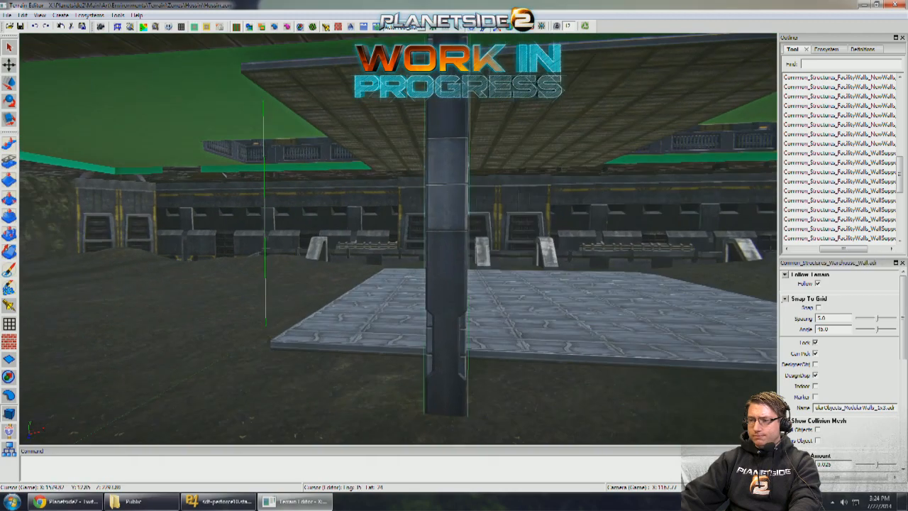
right_click_drag(425, 247, 433, 226)
left_click(456, 252)
left_click_drag(415, 220, 436, 253)
right_click_drag(436, 253, 328, 274)
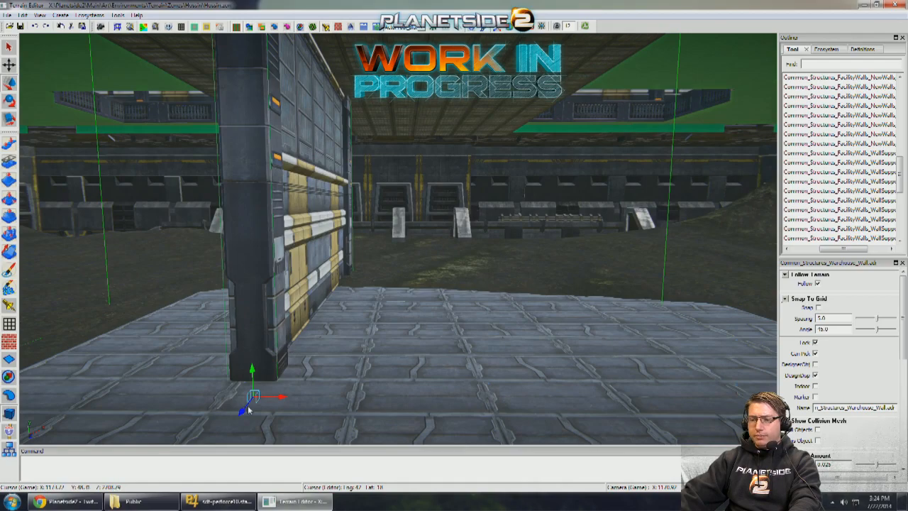
left_click_drag(248, 405, 168, 341)
key("q")
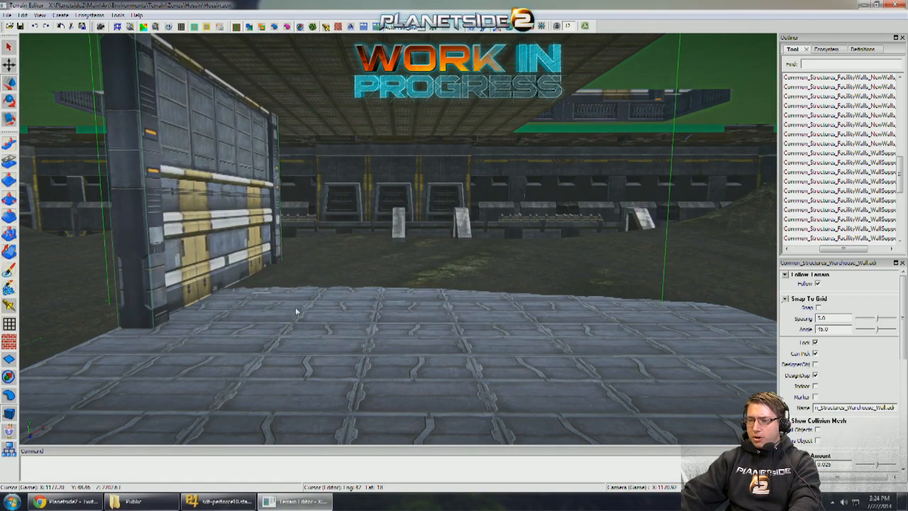
- Place an Indar_Props_MiningPlatform02 beside the lower floor slab and tilt it into a ramp against the slab's edge
right_click_drag(296, 310, 614, 265)
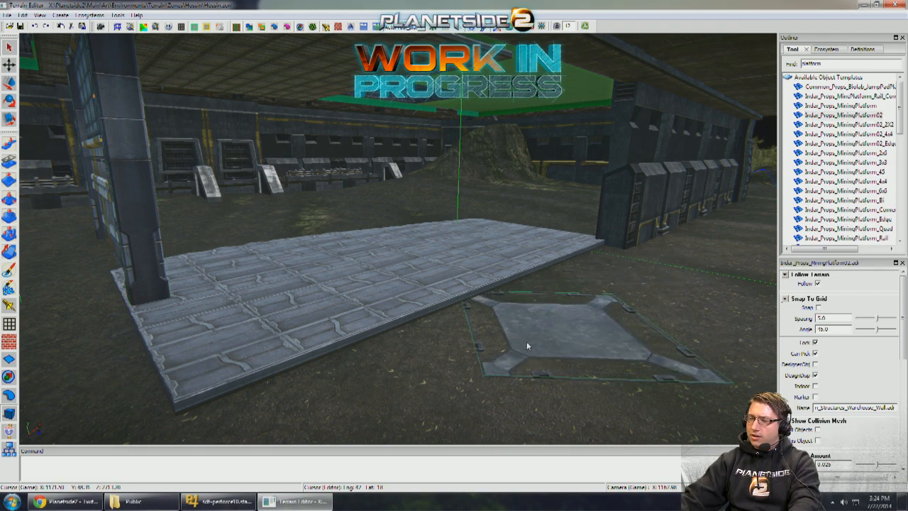
right_click_drag(533, 343, 532, 315)
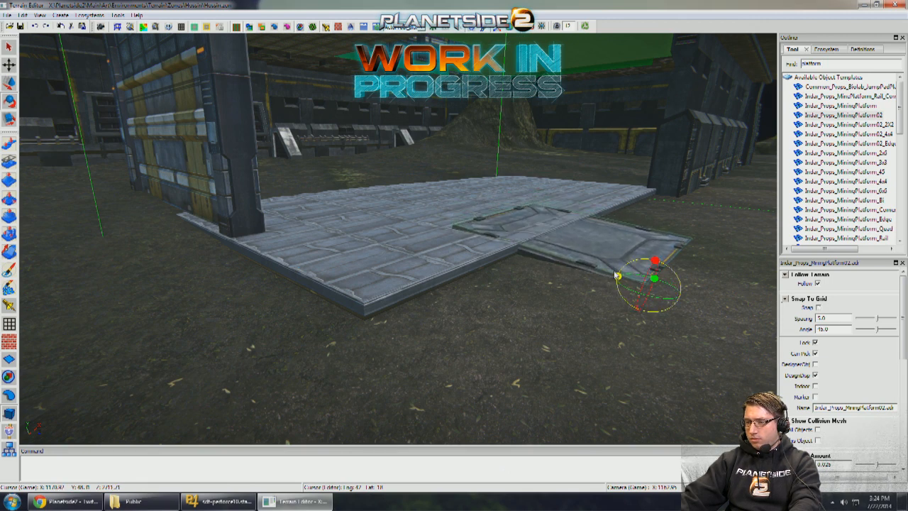
left_click_drag(626, 279, 722, 306)
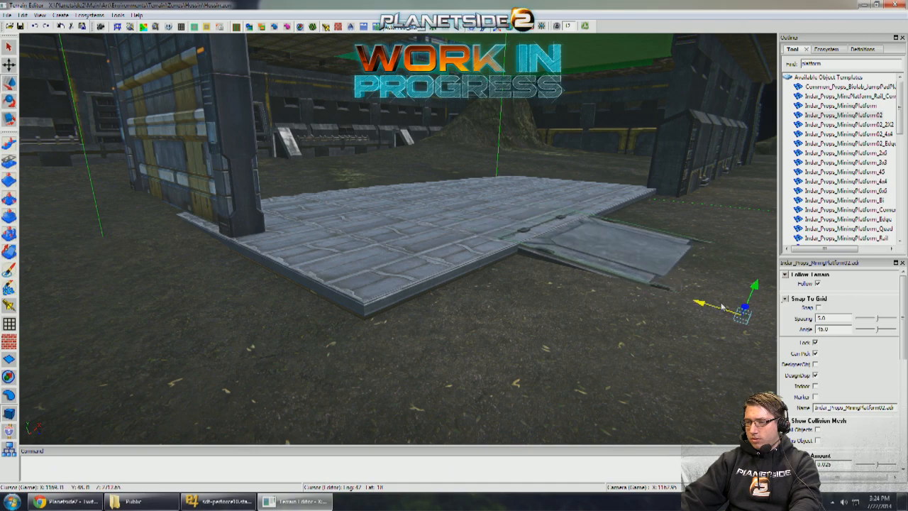
middle_click_drag(666, 300, 594, 286)
- Shift the lower Interior_FloorThick_4x4 slab away from the mining platform and filter the object templates for platform02
left_click(514, 285)
left_click_drag(490, 186, 204, 219)
middle_click_drag(338, 240, 397, 252)
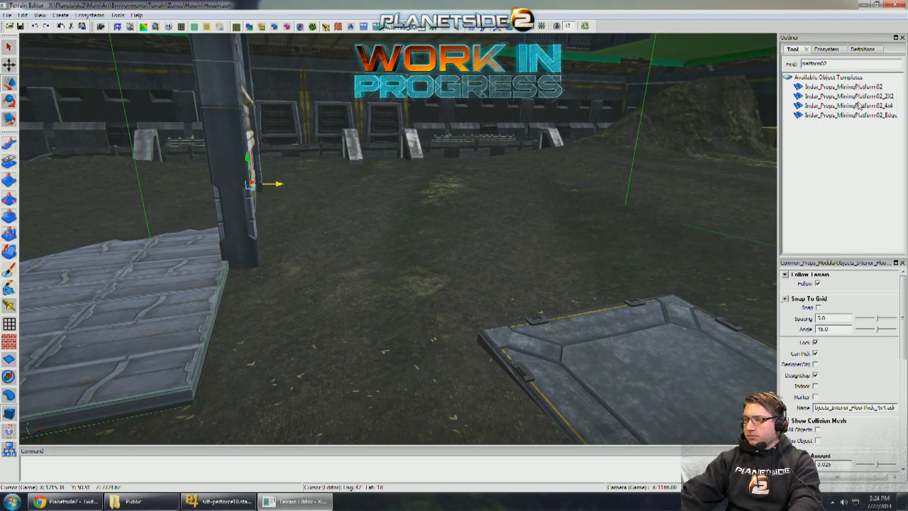
- Place an Indar_Props_MiningPlatform02_4x4 beside the lower floor slab and slide it up against the slab's edge
left_click_drag(499, 198, 270, 255)
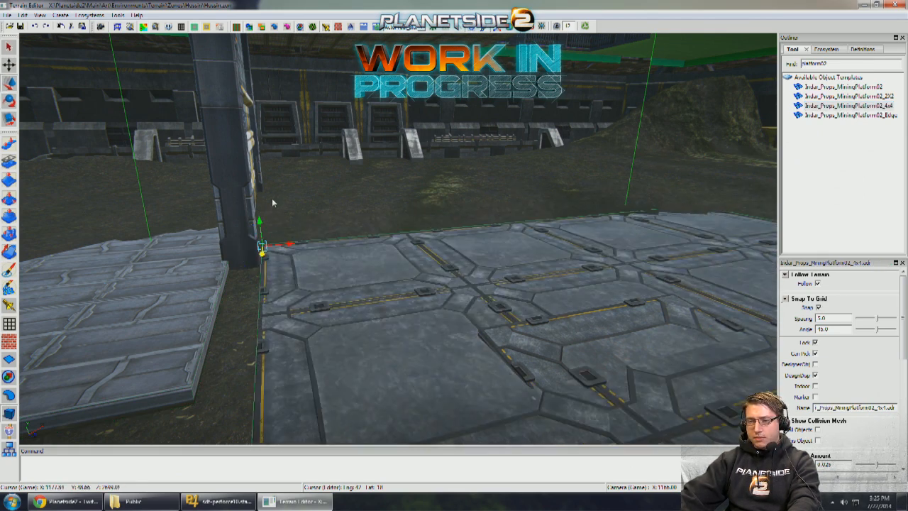
left_click_drag(272, 203, 279, 161)
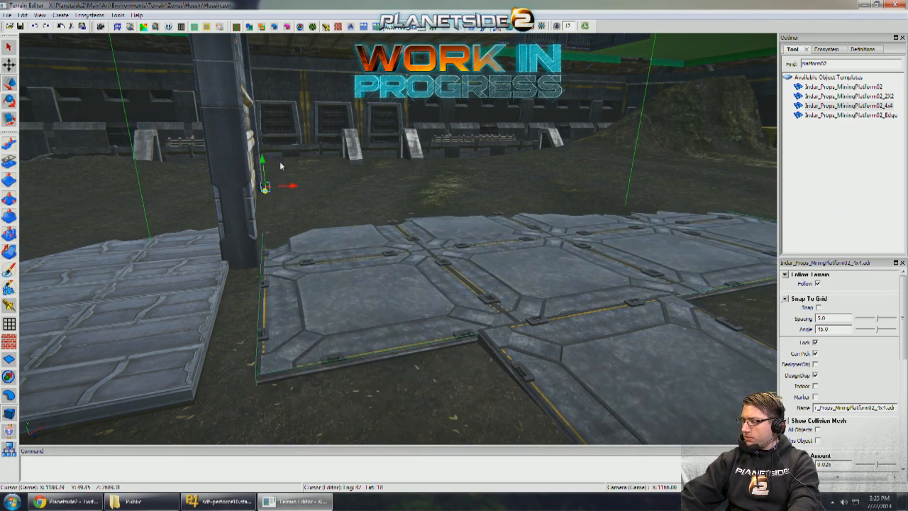
right_click_drag(302, 175, 318, 194)
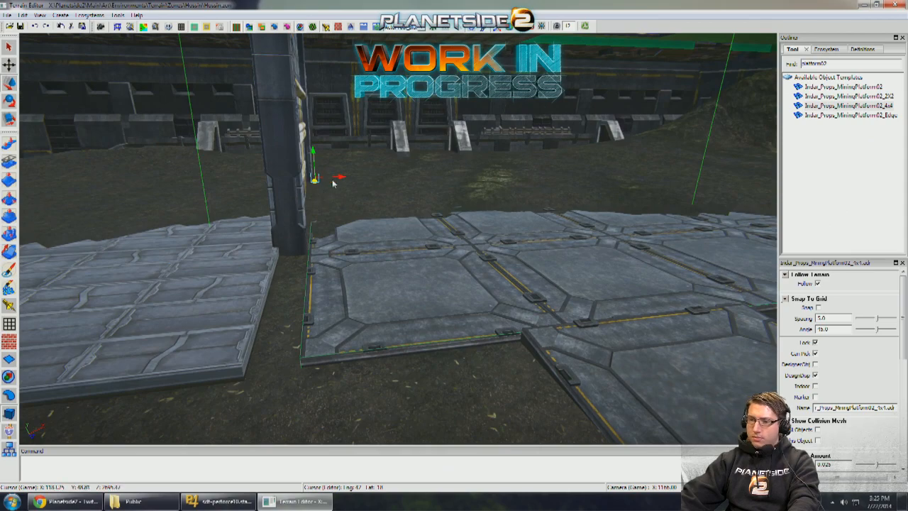
left_click_drag(333, 183, 320, 186)
key("w")
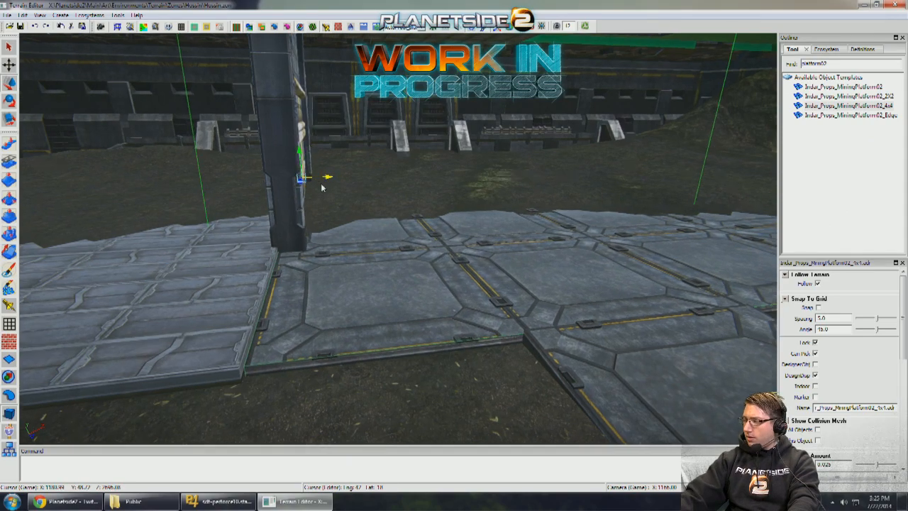
- Adjust the 4x4 mining platform's height and depth so it lines up with the lower floor slab's surface and corner
right_click_drag(322, 187, 461, 163)
key("s")
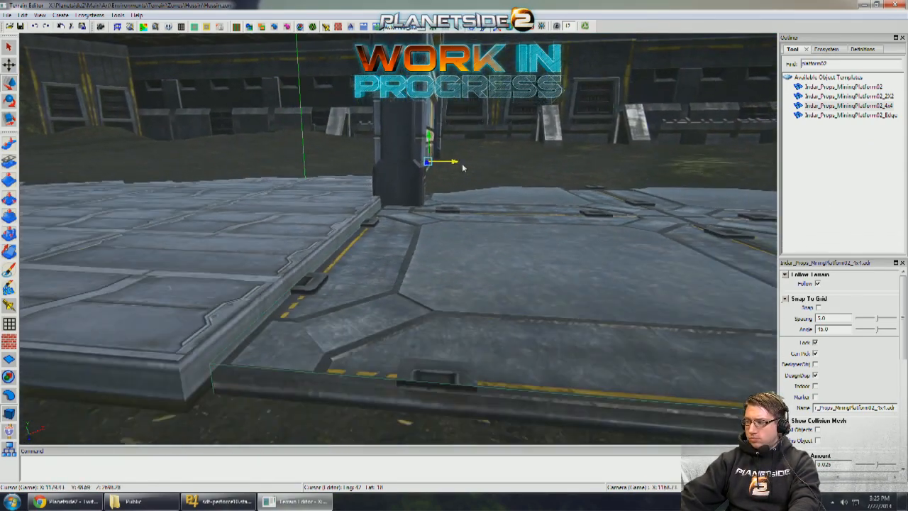
left_click_drag(448, 152, 429, 130)
right_click_drag(429, 171, 424, 179)
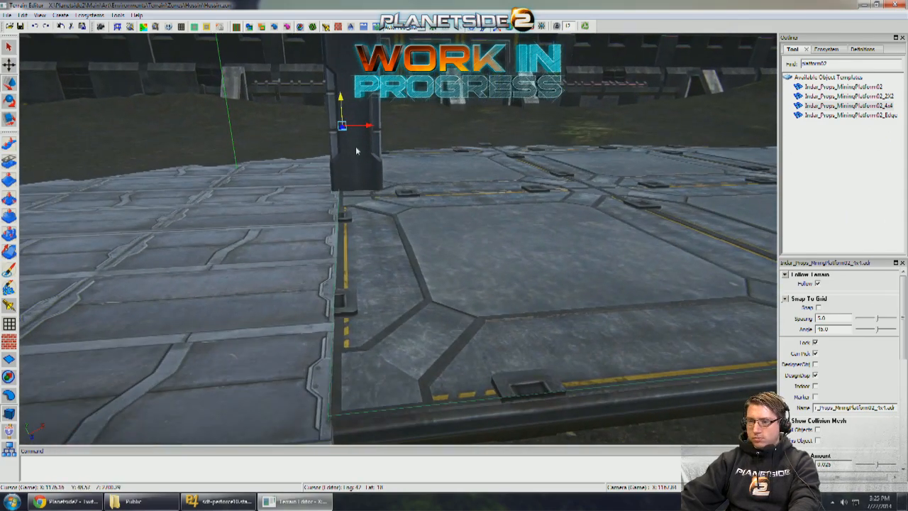
left_click_drag(345, 133, 348, 133)
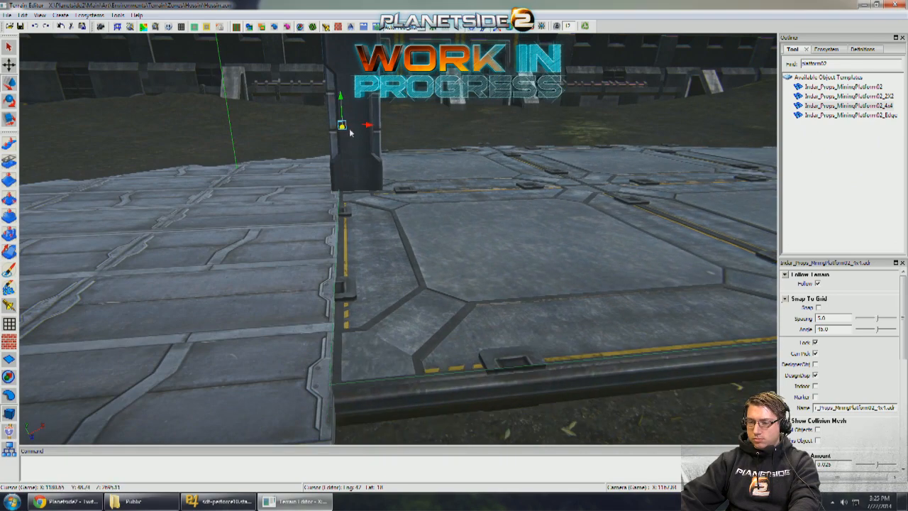
right_click_drag(349, 132, 345, 147)
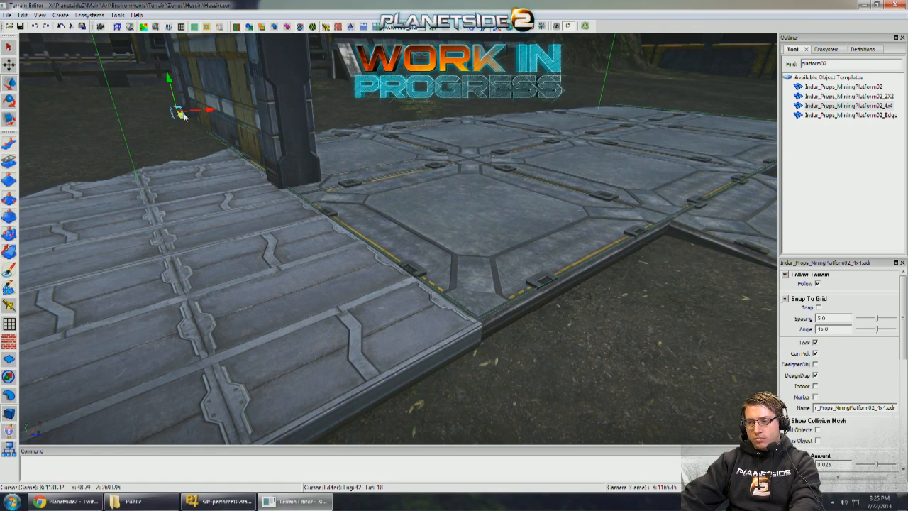
- Position a ModularWallsColumn01 at the wall end beside the new platform to cap one side of the opening
right_click_drag(320, 183, 412, 206)
left_click(287, 156)
key("d")
key("a")
key("d")
key("w")
left_click(387, 237)
key("s")
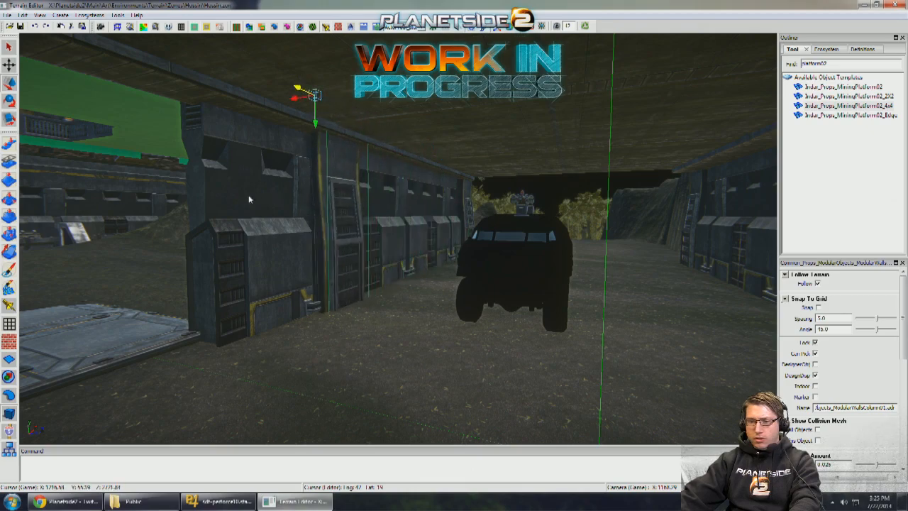
left_click_drag(248, 196, 116, 211)
key("a")
right_click_drag(116, 212, 468, 153)
key("s")
key("a")
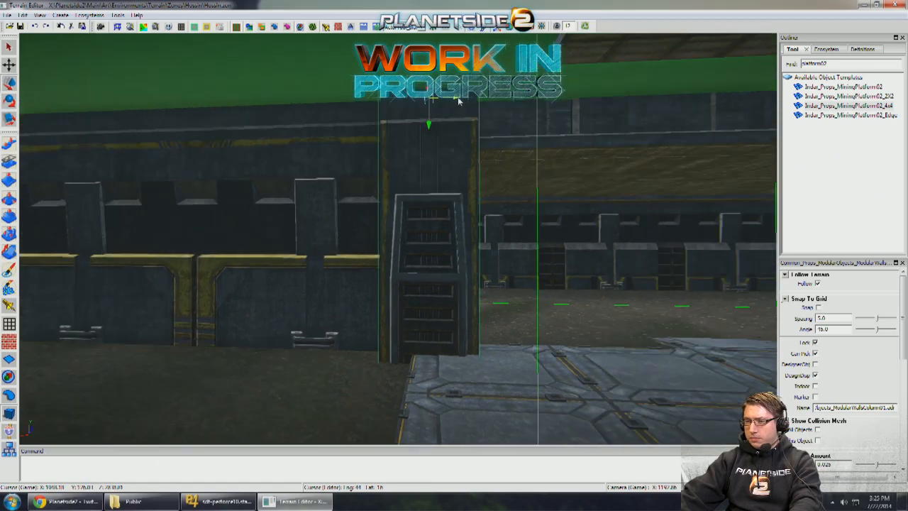
- Place a matching ModularWallsColumn01 across the opening on the opposite wall end
left_click_drag(458, 99, 750, 146, "shift")
key("w")
right_click_drag(454, 146, 562, 153)
key("s")
key("d")
left_click_drag(435, 113, 169, 136)
key("w")
key("d")
- Examine the ModularWalls_1x3 section beyond the opening and its free end beneath the hangar floor
right_click_drag(507, 175, 566, 175)
key("s")
key("a")
left_click_drag(545, 175, 5, 201)
right_click_drag(334, 177, 352, 170)
key("s")
key("a")
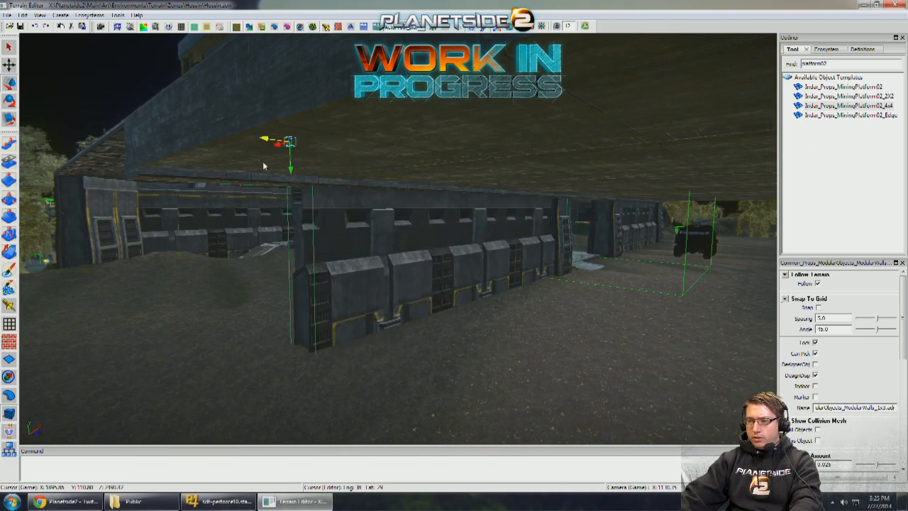
left_click_drag(263, 166, 237, 169)
key("s")
key("a")
right_click_drag(236, 168, 319, 171)
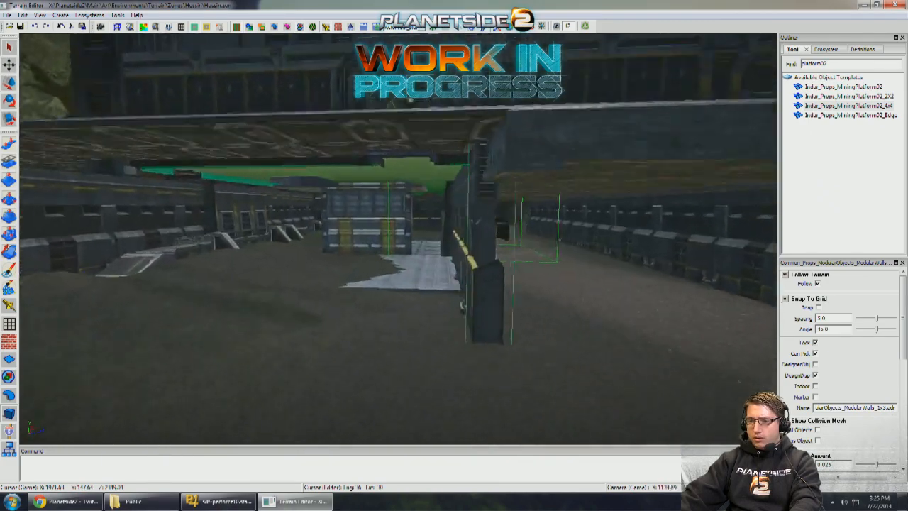
key("d")
key("w")
right_click_drag(419, 172, 568, 207)
key("w")
key("w")
key("w")
key("s")
key("w")
key("w")
- Try deleting the ModularWallsColumn01 at the wall's free end and undo the deletion
right_click_drag(505, 208, 484, 208)
left_click(504, 208)
key("Delete")
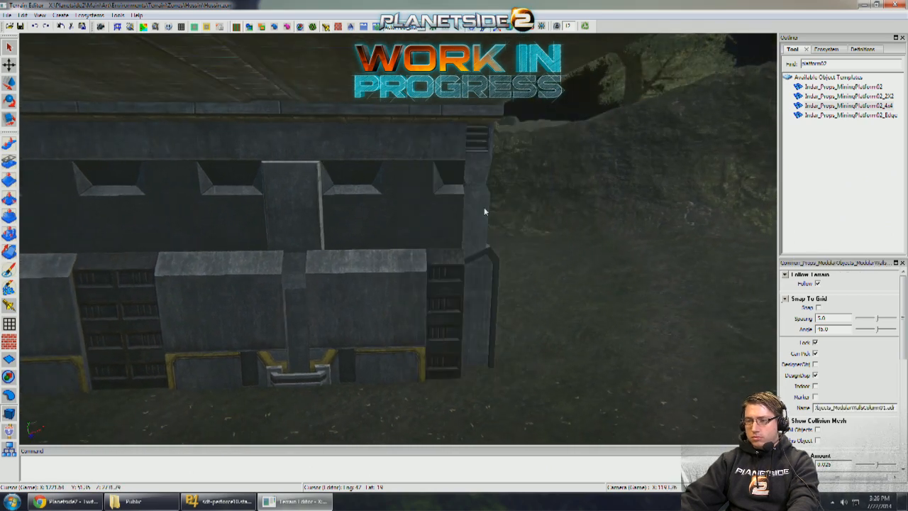
left_click(484, 207)
key("ctrl+z")
left_click(484, 207)
key("Delete")
key("ctrl+z")
- Shift the Warehouse_Wall sideways from the mining platform joint onto the lower floor slab
left_click(457, 212)
right_click_drag(395, 213, 369, 206)
left_click(385, 210)
key("w")
right_click_drag(231, 161, 295, 287)
left_click(146, 239)
key("s")
left_click_drag(272, 380, 363, 343)
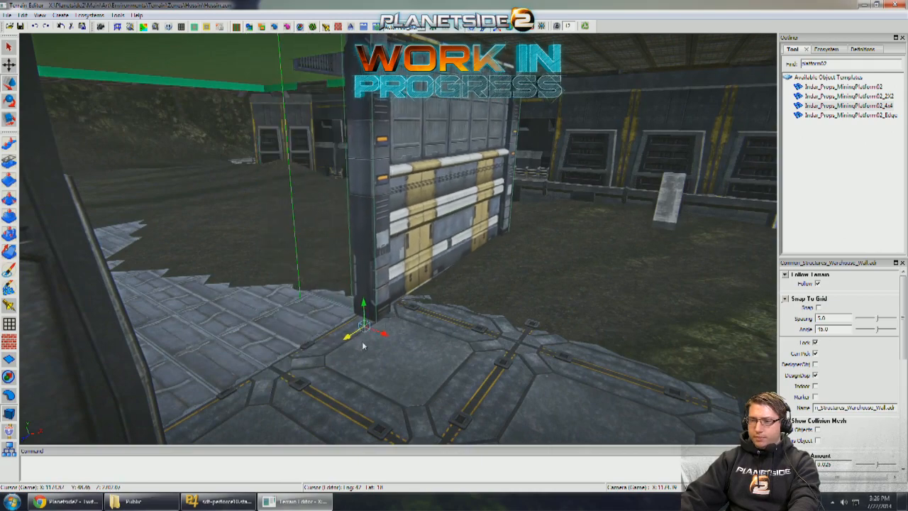
key("w")
right_click_drag(363, 344, 416, 328)
key("a")
key("s")
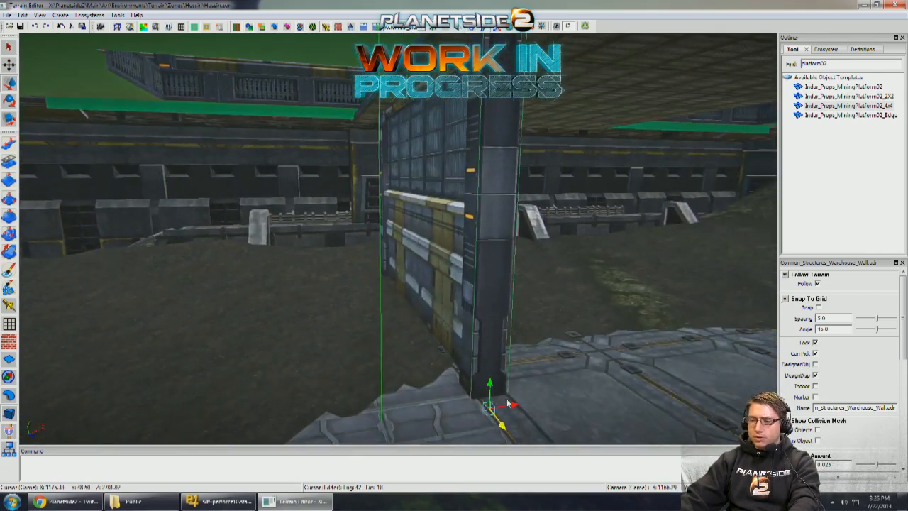
left_click_drag(500, 404, 481, 409)
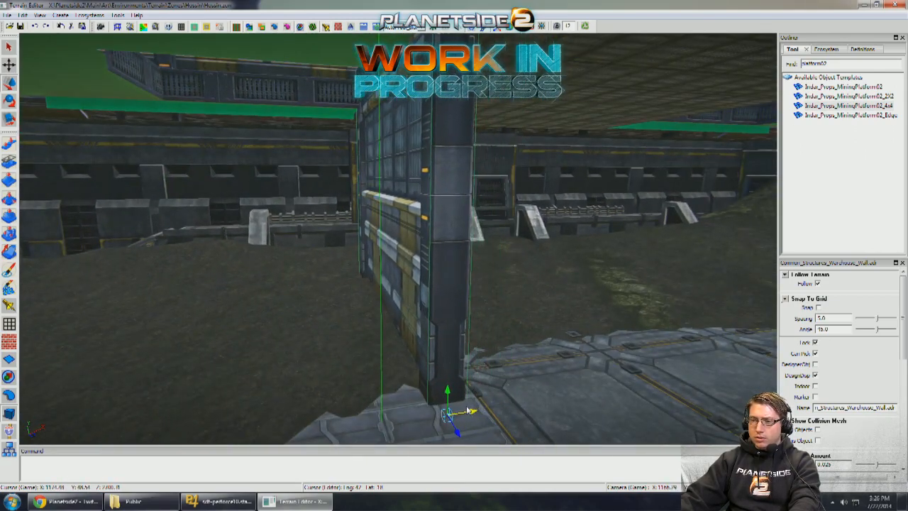
- Slide the Warehouse_Wall back along the floor slab so it stands behind the slab's rear edge
key("a")
right_click_drag(433, 357, 559, 371)
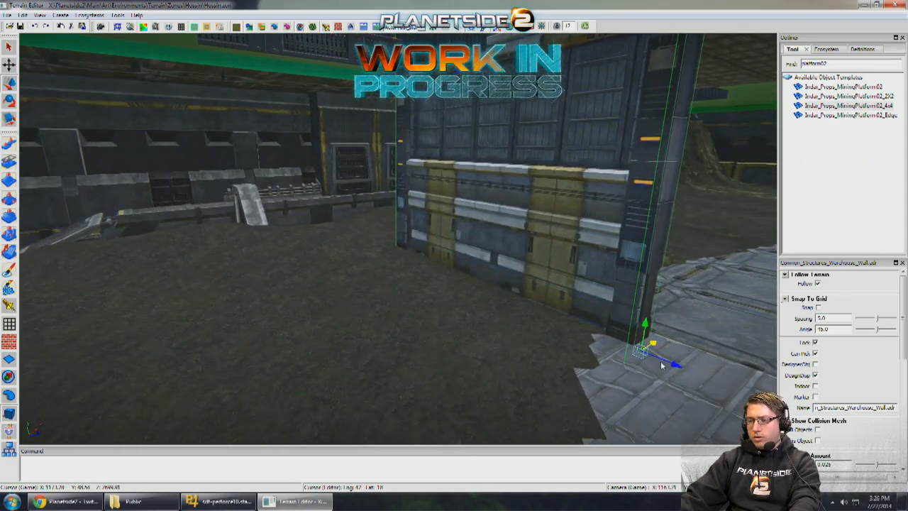
left_click_drag(661, 366, 568, 333)
right_click_drag(568, 334, 525, 291)
key("a")
key("w")
key("s")
key("d")
key("w")
key("a")
key("d")
key("s")
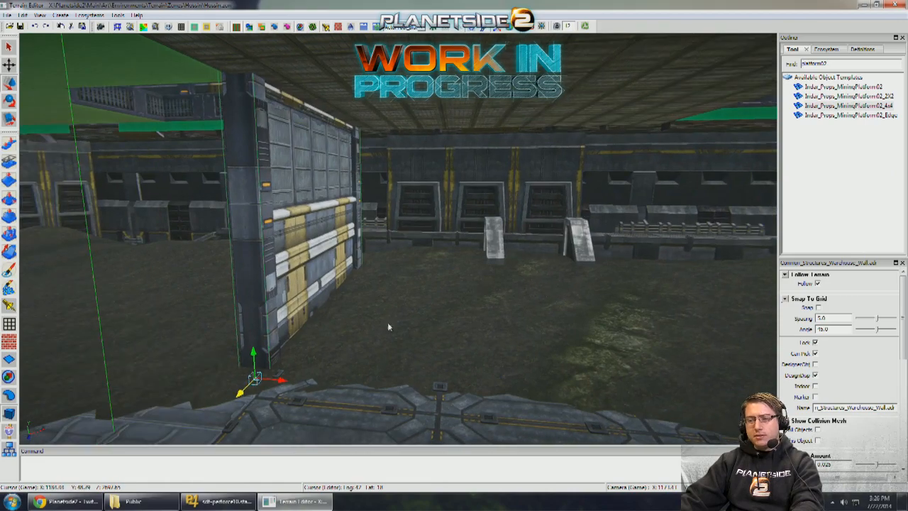
- Copy the Warehouse_Wall to the opposite side of the 4x4 mining platform and lower the copy into the ground
key("d")
right_click_drag(618, 309, 546, 337)
left_click_drag(279, 339, 443, 407)
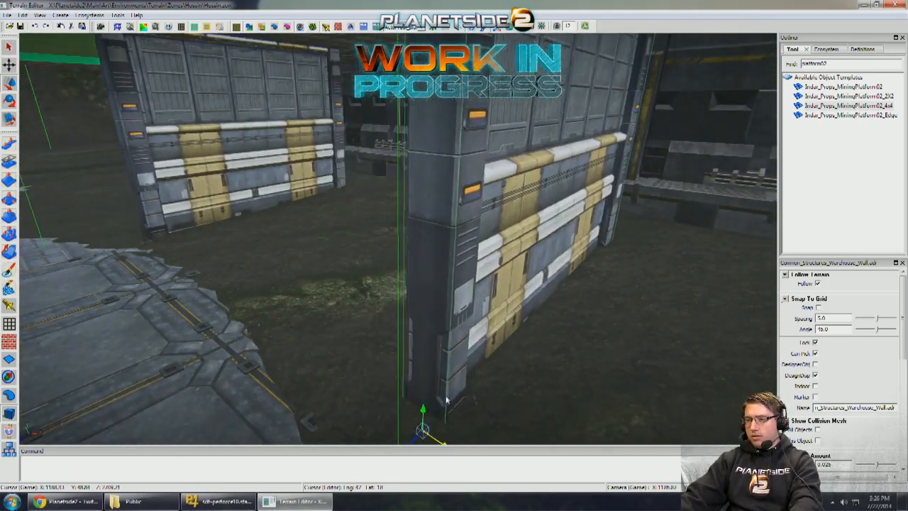
key("d")
right_click_drag(443, 407, 348, 381)
key("s")
left_click_drag(331, 386, 342, 387)
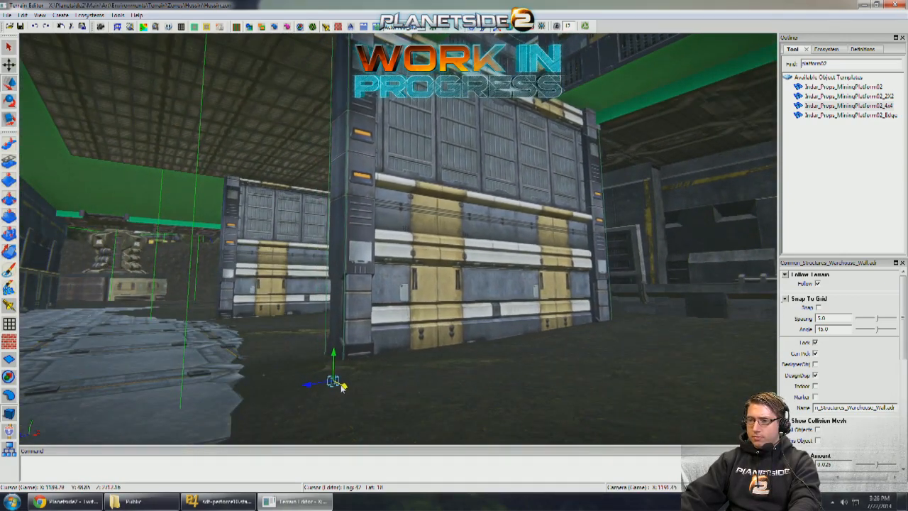
key("a")
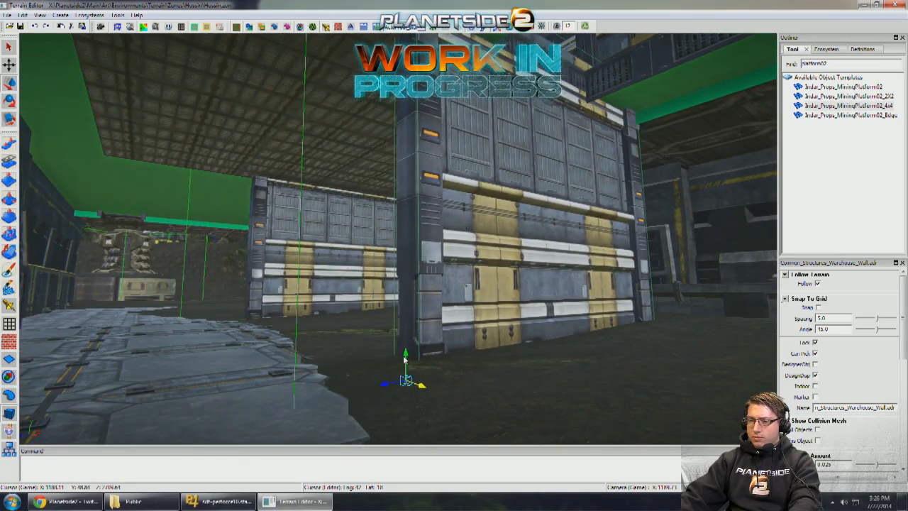
left_click_drag(405, 360, 386, 411)
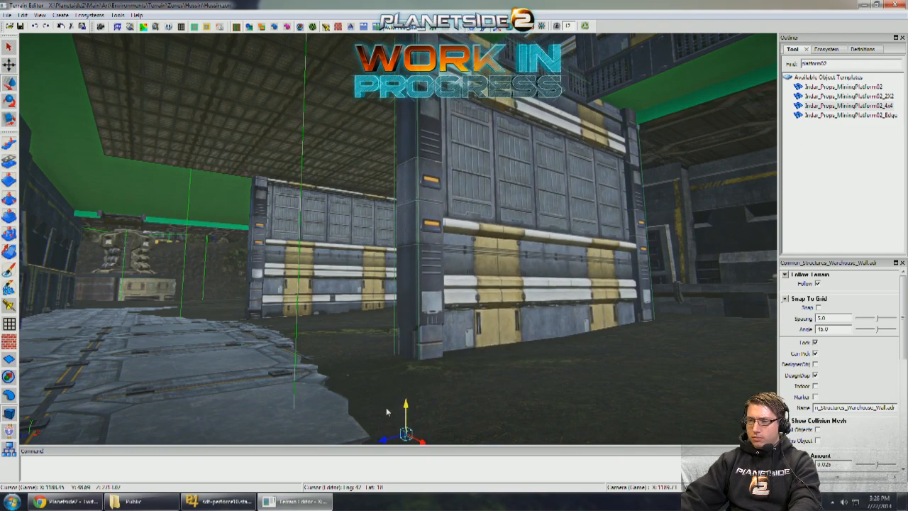
- Lower the original Warehouse_Wall beside the floor slab deeper into the ground
key("d")
right_click_drag(474, 371, 535, 354)
key("a")
key("w")
key("a")
key("w")
key("a")
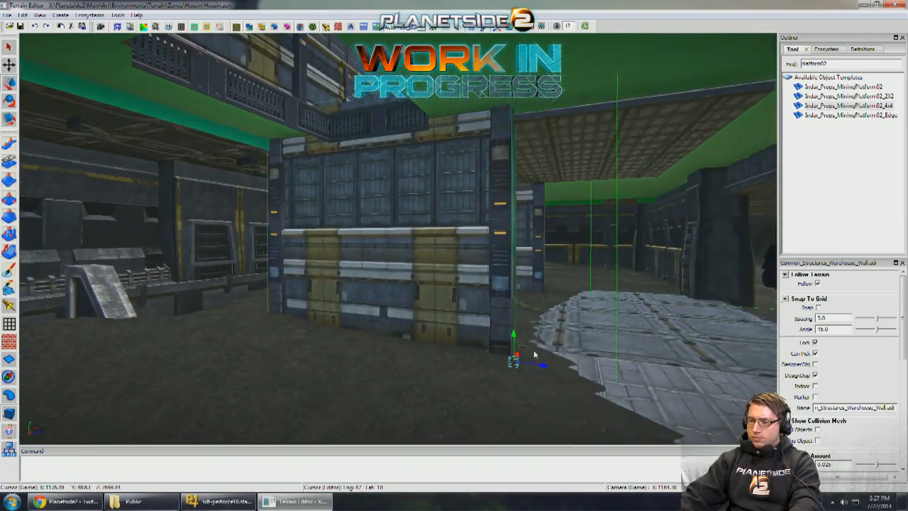
left_click_drag(513, 340, 513, 362)
key("q")
key("w")
right_click_drag(513, 361, 553, 336)
key("d")
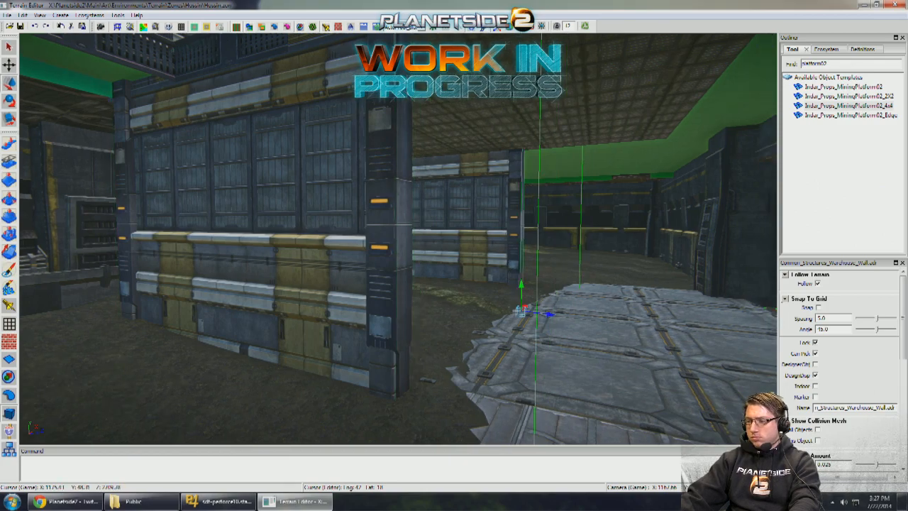
- Match the original Warehouse_Wall's height to the copied wall's vertical translate value
scroll(859, 366, "down", 5)
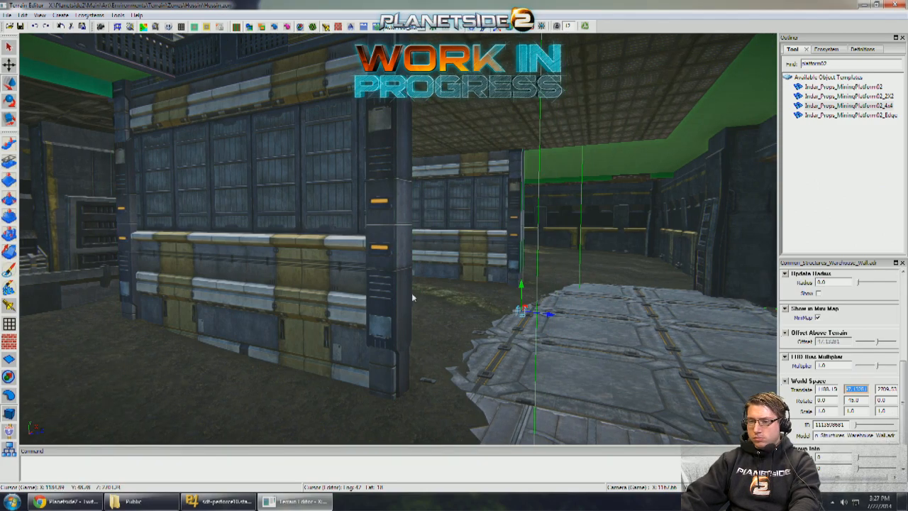
left_click(360, 279)
key("d")
right_click_drag(360, 279, 383, 332)
key("d")
- Slide the tilted MiningPlatform02 ramp one module along the 4x4 platform's front edge toward the column
right_click_drag(385, 366, 376, 386)
key("s")
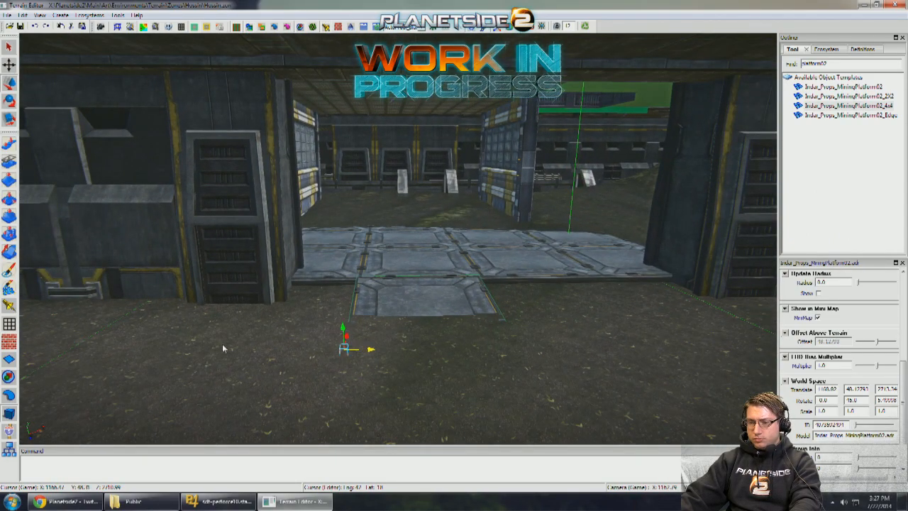
key("s")
right_click_drag(305, 338, 341, 316)
key("w")
key("d")
key("s")
key("a")
key("d")
key("a")
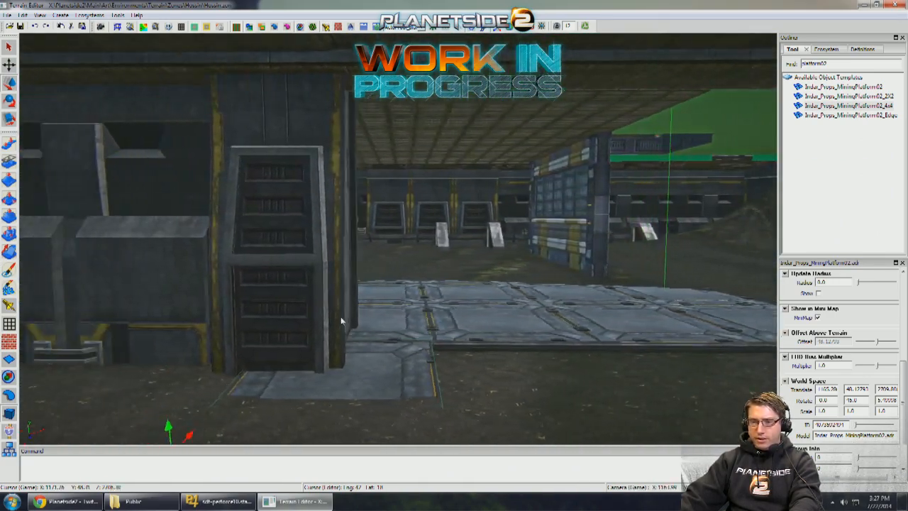
- Examine the hangar's outer sides and the ModularWalls_1x3 sections beneath the platform deck for missing walls
left_click(294, 294)
right_click_drag(294, 294, 469, 294)
key("a")
key("s")
key("a")
key("w")
key("s")
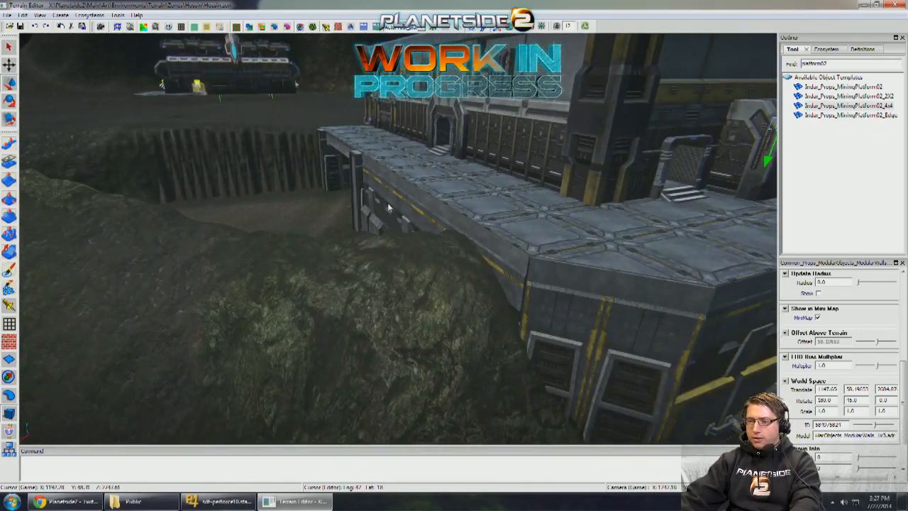
left_click(388, 202)
key("d")
mouse_move(387, 202)
right_mouse_down()
mouse_move(344, 195)
mouse_move(393, 213)
mouse_move(383, 208)
right_mouse_up()
key("s")
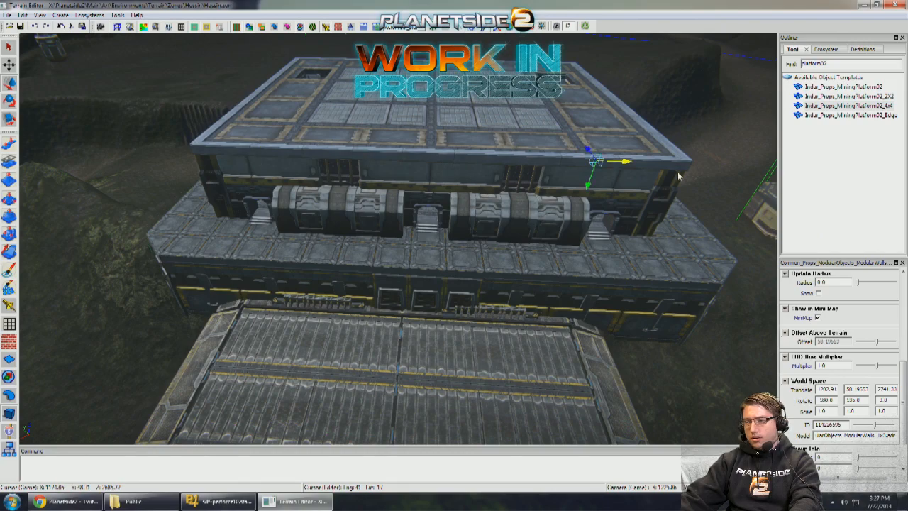
- Copy a ModularWalls_1x3 section, rotate it to -45 degrees, and bring it alongside the hangar's open outer side
left_click_drag(679, 175, 687, 177, "shift")
key("d")
right_click_drag(687, 177, 593, 196)
key("w")
key("e")
left_click_drag(595, 197, 662, 194)
key("w")
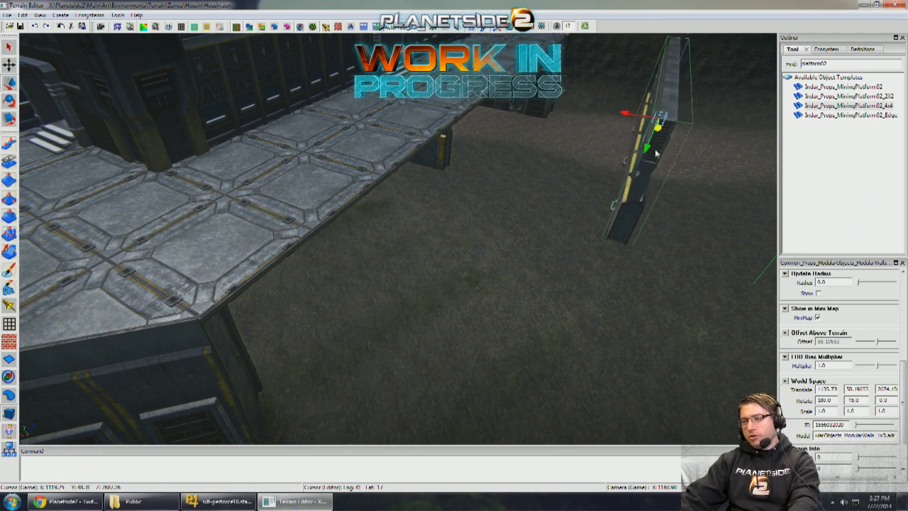
right_click_drag(604, 268, 581, 182)
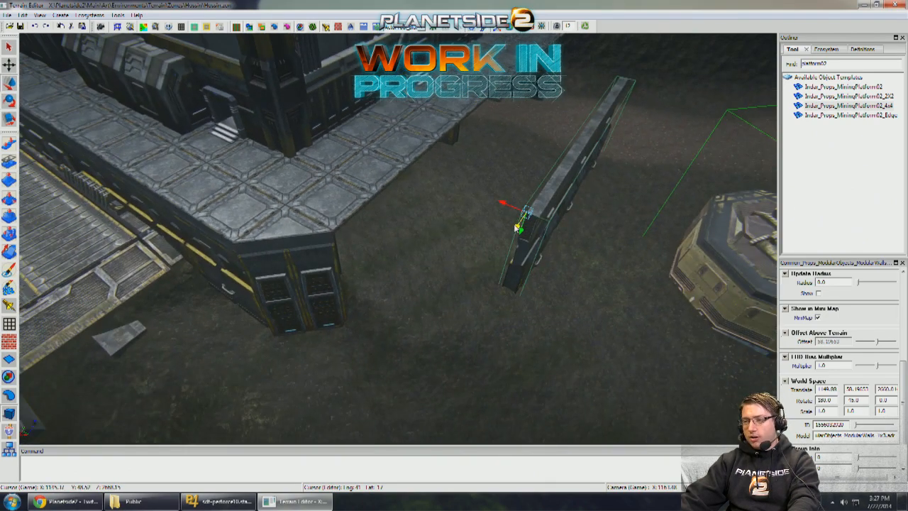
- Move the copied ModularWalls_1x3 under the open deck edge and align its end with the corner column
left_click_drag(463, 298, 307, 217)
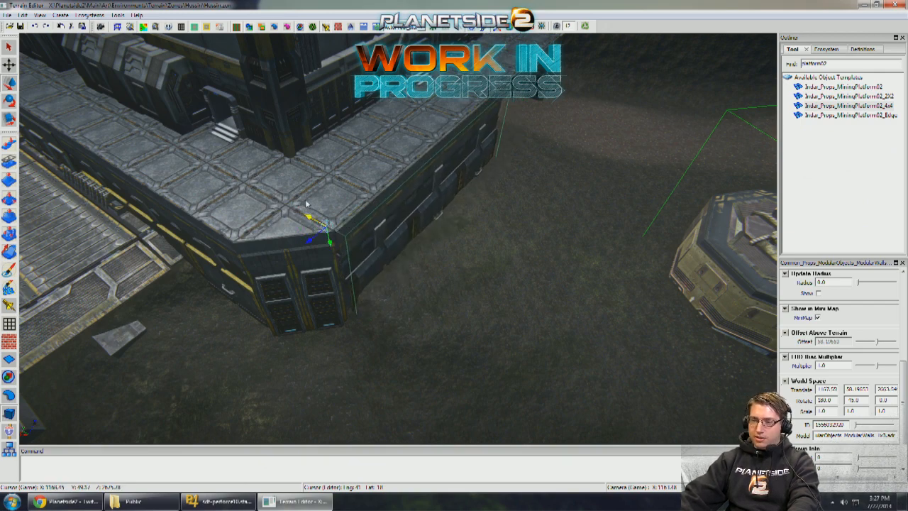
left_click_drag(302, 203, 303, 205)
right_click_drag(425, 221, 347, 198)
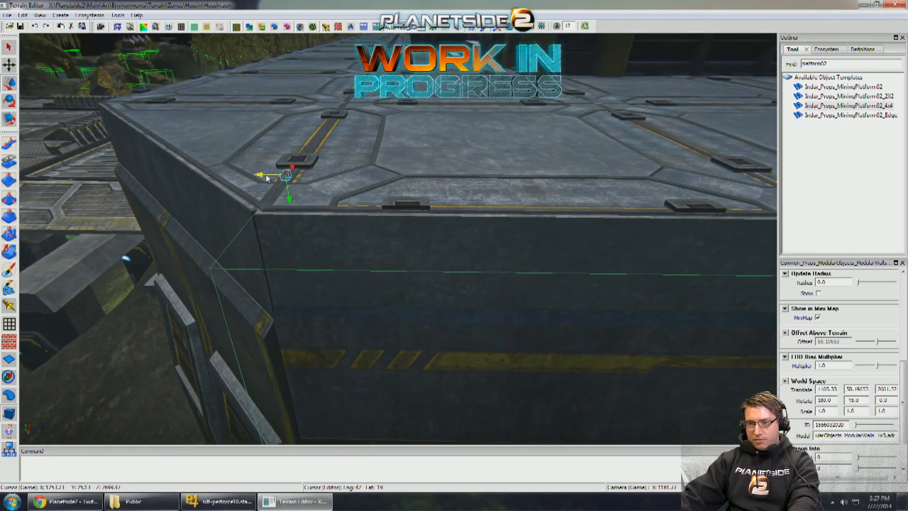
right_click_drag(269, 176, 296, 186)
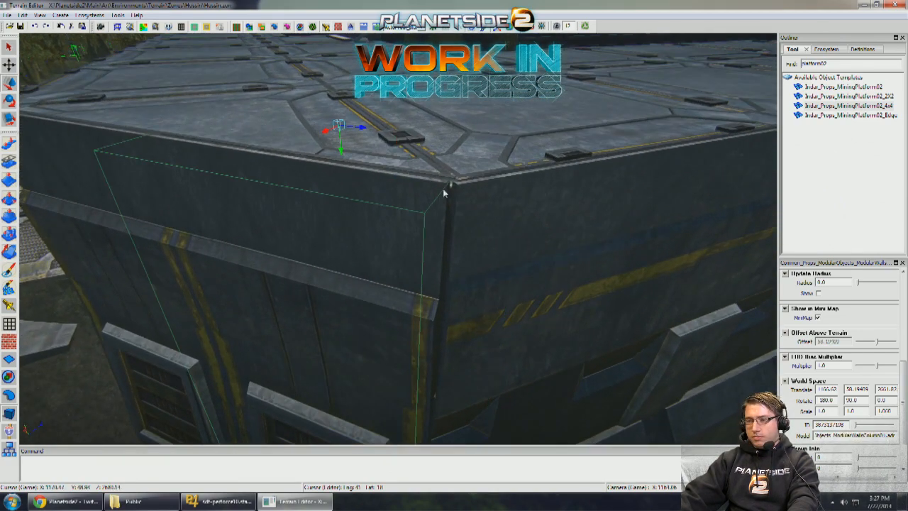
left_click_drag(399, 144, 398, 142)
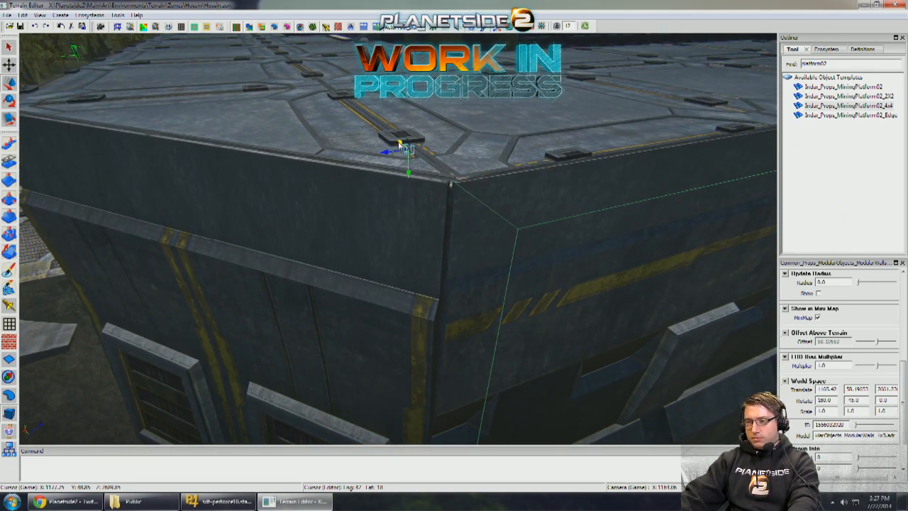
- Nudge the rotated ModularWalls_1x3 section along the deck edge so it closes up against the corner column
left_click(391, 173)
left_click_drag(391, 174, 482, 170, "alt")
key("q")
middle_click_drag(483, 171, 484, 213, "alt")
middle_click_drag(469, 156, 454, 198, "alt")
left_click_drag(454, 198, 304, 126, "alt")
- Slide the ModularWallsColumn01 beside the gateway opening toward the adjoining modular wall to close the gap
scroll(450, 197, "down", 3)
scroll(450, 198, "up", 4)
left_click_drag(403, 161, 440, 185, "alt")
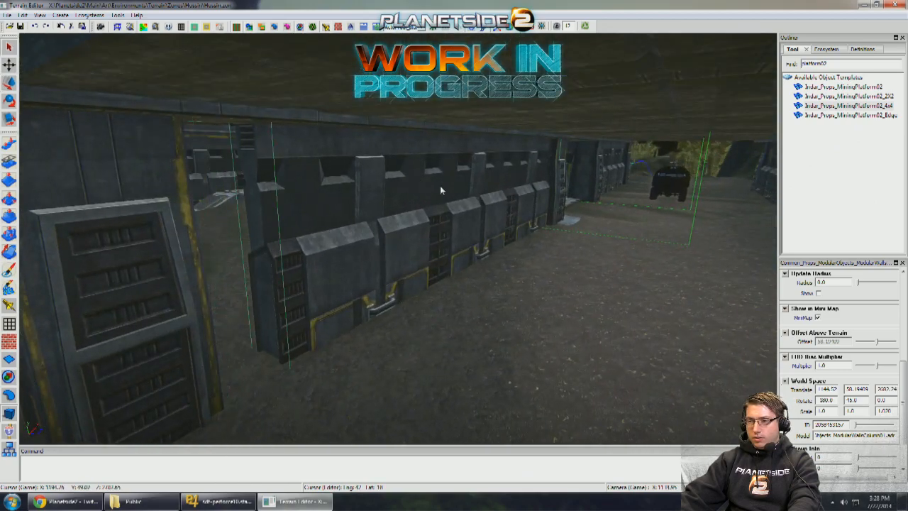
left_click_drag(212, 50, 40, 80)
left_click_drag(197, 128, 417, 122, "alt")
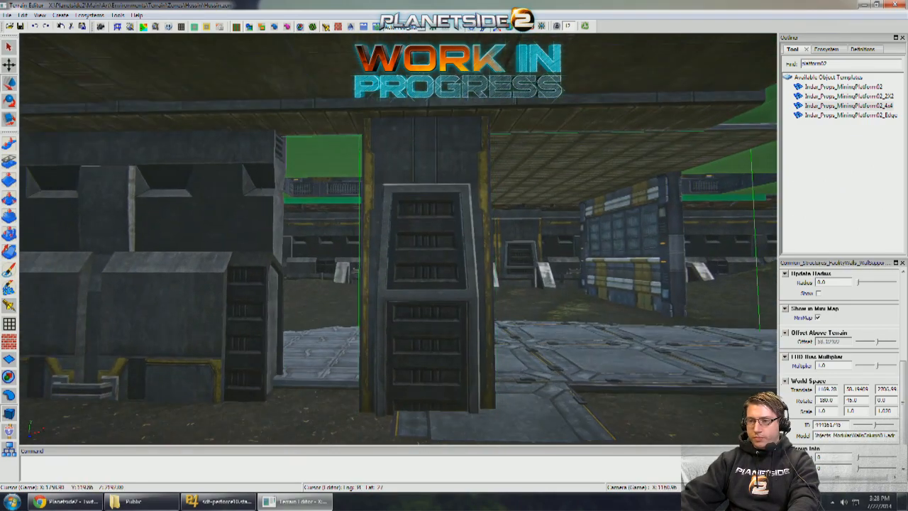
left_click_drag(418, 71, 312, 71)
left_click_drag(354, 110, 426, 188, "alt")
right_click_drag(425, 186, 81, 122, "alt")
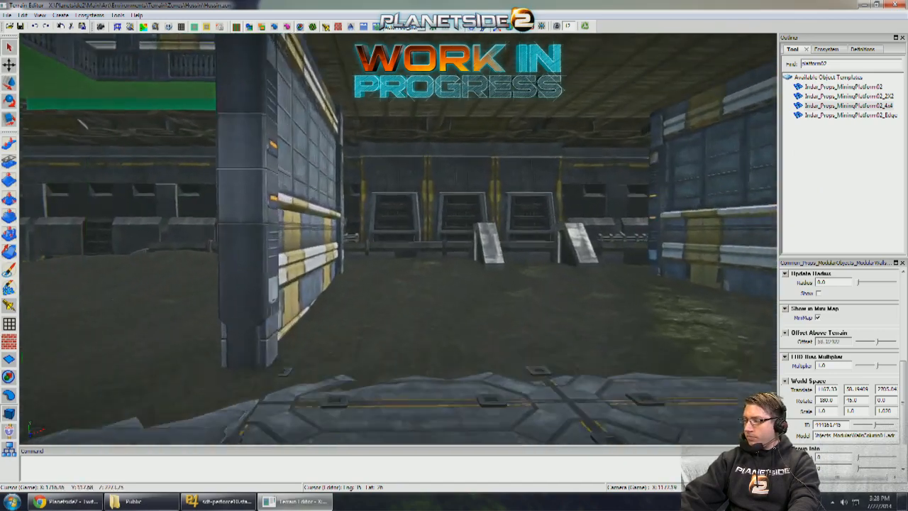
- Examine the gateway from under the deck, including the Warehouse_Wall and the mining platform in front of it
left_click_drag(81, 122, 425, 178, "alt")
left_click(465, 224)
right_click_drag(425, 177, 510, 183, "alt")
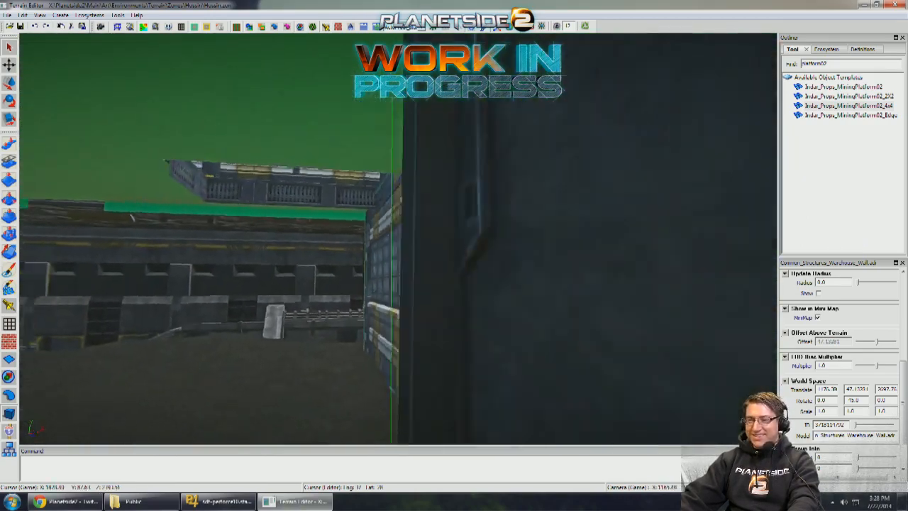
left_click_drag(511, 183, 440, 188, "alt")
right_click_drag(439, 188, 528, 192, "alt")
left_click_drag(529, 191, 531, 299, "alt")
- Turn off grid snapping for the MiningPlatform02 ramp and shift the adjacent gateway column slightly over the 4x4 platform's corner
left_click(905, 296)
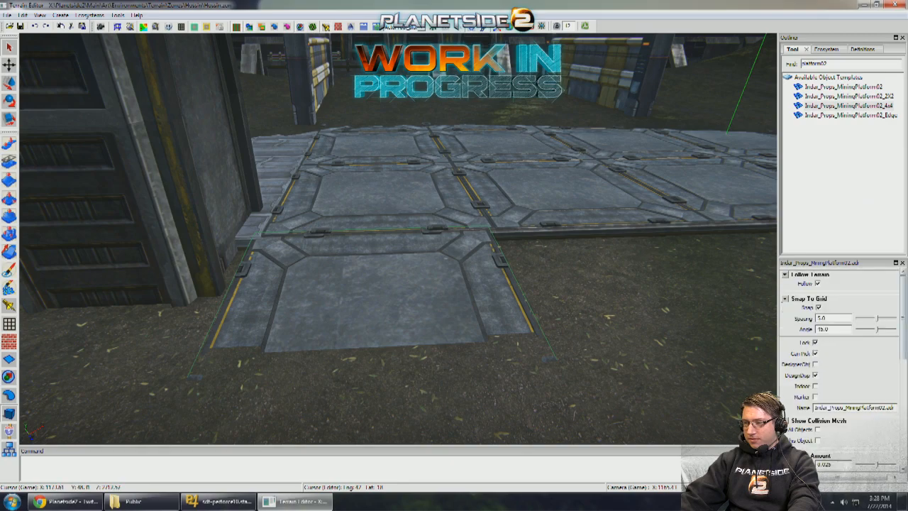
right_click_drag(546, 227, 518, 206, "alt")
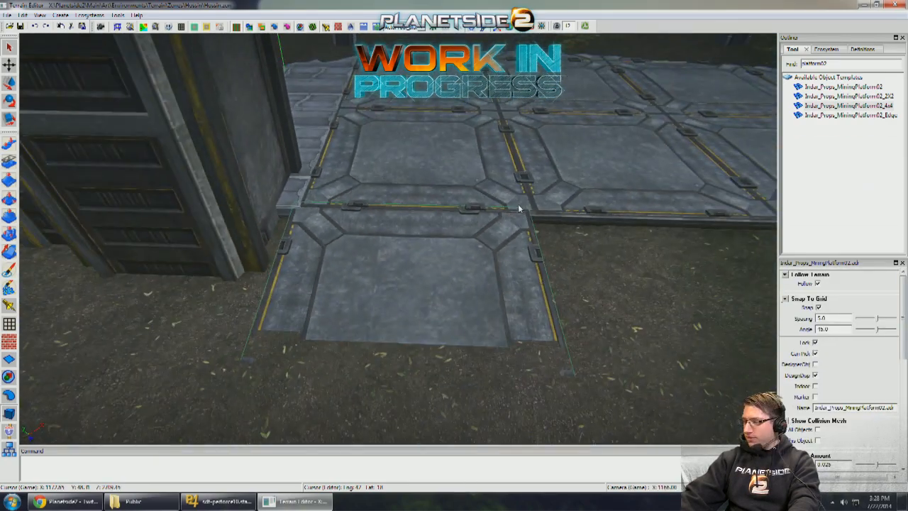
scroll(521, 206, "up", 3)
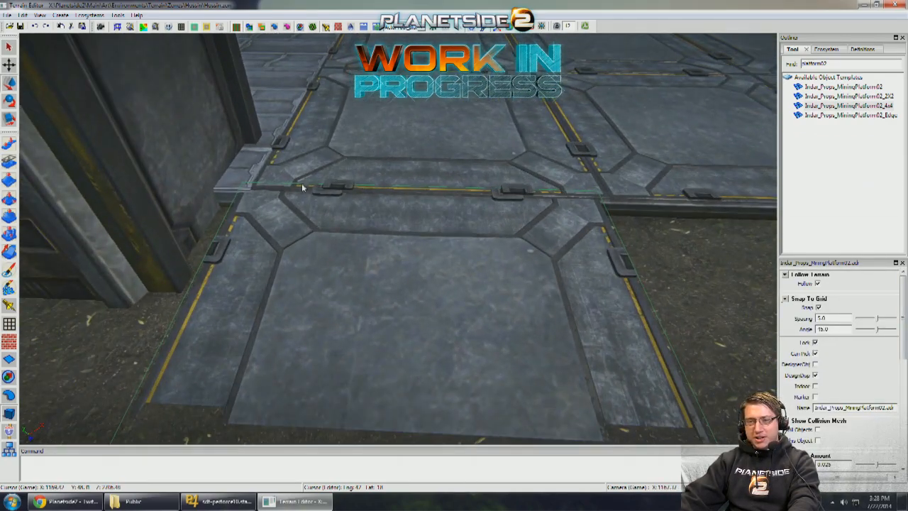
right_click_drag(377, 178, 292, 202, "alt")
left_click(291, 182)
left_click_drag(290, 183, 331, 199, "alt")
left_click_drag(319, 60, 335, 60)
key("s")
left_click_drag(385, 156, 268, 139, "alt")
right_click_drag(268, 140, 520, 189, "alt")
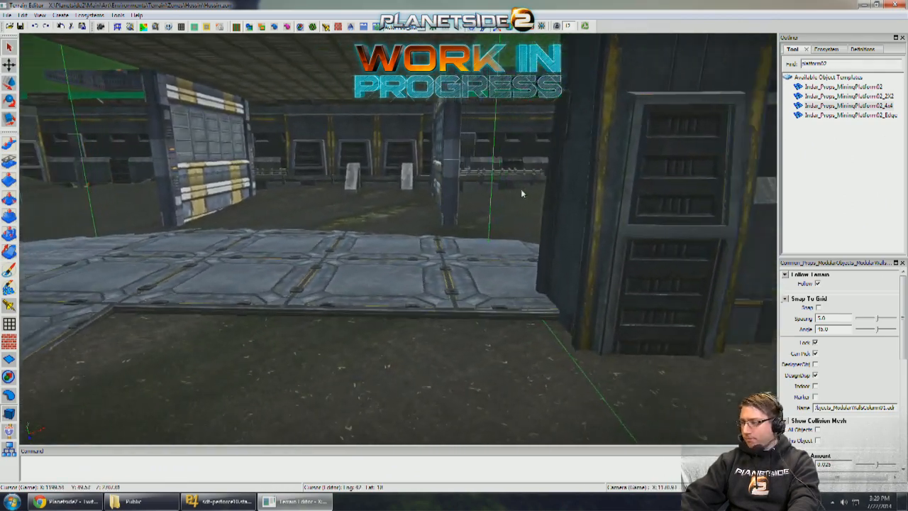
- Adjust the modular wall pieces on the gateway's opposite side so they frame the 4x4 platform evenly
left_click_drag(521, 189, 457, 139, "alt")
left_click_drag(525, 206, 526, 229, "alt")
left_click(519, 237)
left_click_drag(292, 122, 270, 127)
right_click_drag(270, 128, 362, 137)
right_click_drag(390, 205, 300, 266)
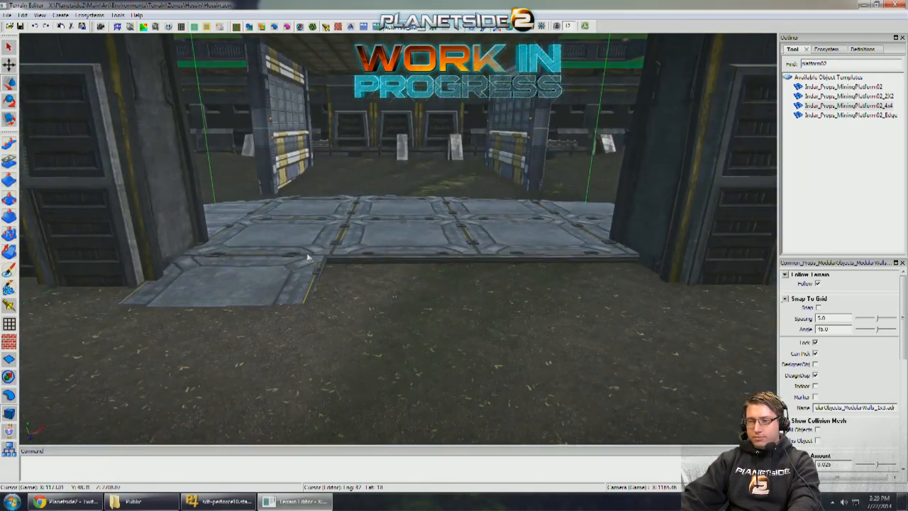
- Reset the MiningPlatform02 ramp's Z rotation to 0
left_click(300, 266)
scroll(300, 265, "up", 8)
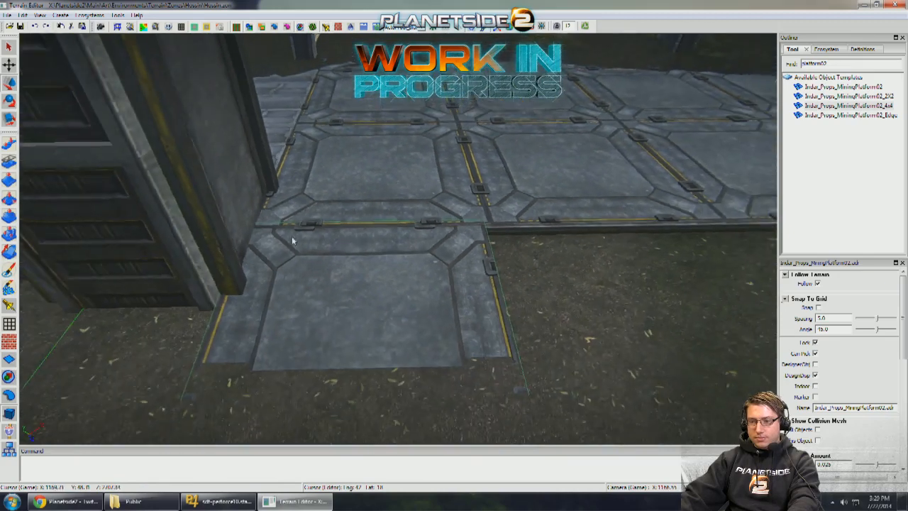
right_click_drag(292, 240, 281, 243)
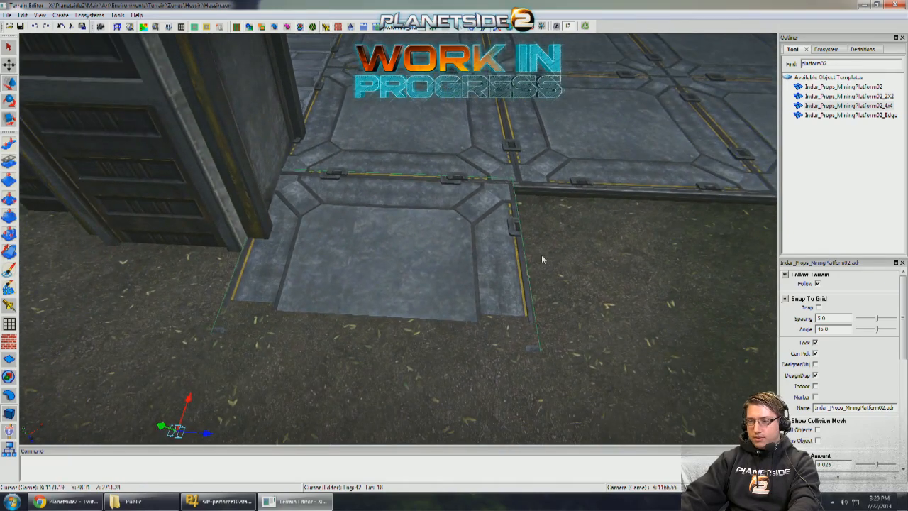
scroll(866, 384, "down", 10)
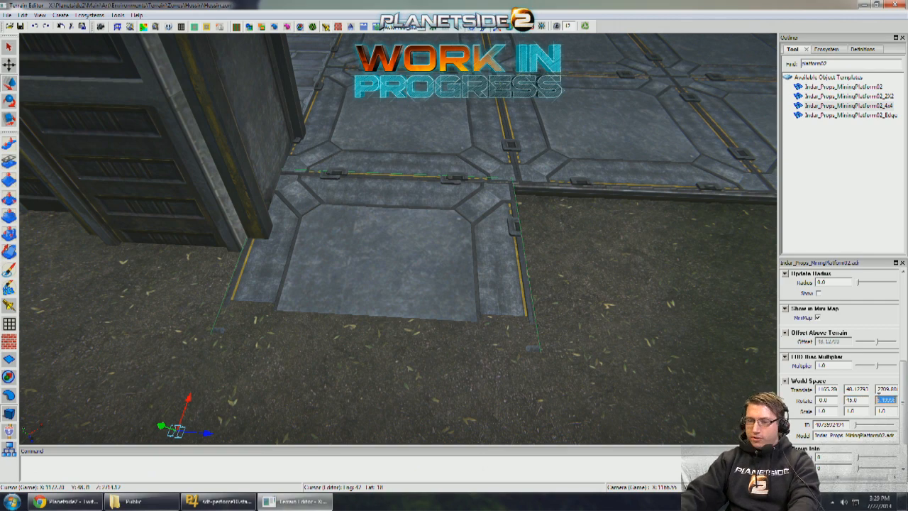
type("0")
key("Return")
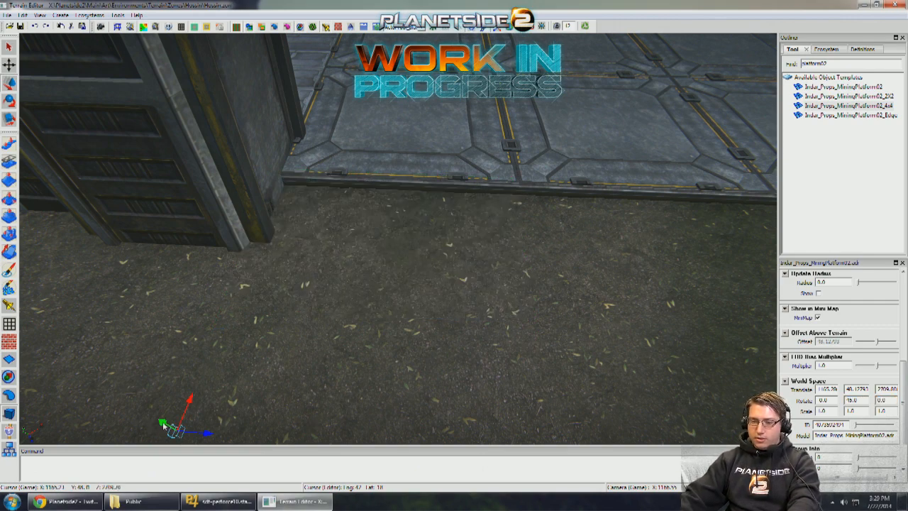
- Raise the levelled MiningPlatform02 above the terrain to Y 48.92627 and turn it to a 135-degree Y rotation
left_click_drag(163, 425, 170, 365)
left_click_drag(305, 354, 365, 346)
right_click_drag(365, 346, 228, 356)
key("w")
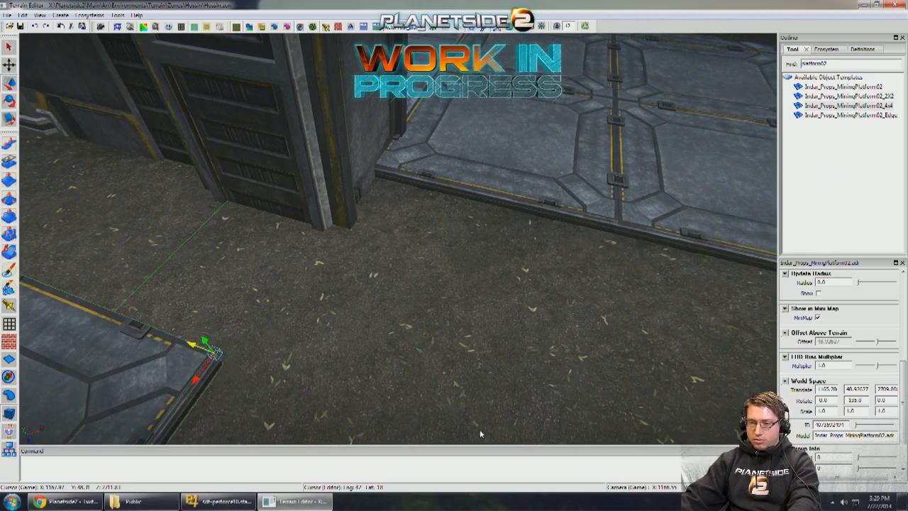
- Move the levelled MiningPlatform02 against the 4x4 platform's front edge beside the gateway column
left_click_drag(480, 433, 533, 418)
middle_click_drag(533, 418, 407, 389)
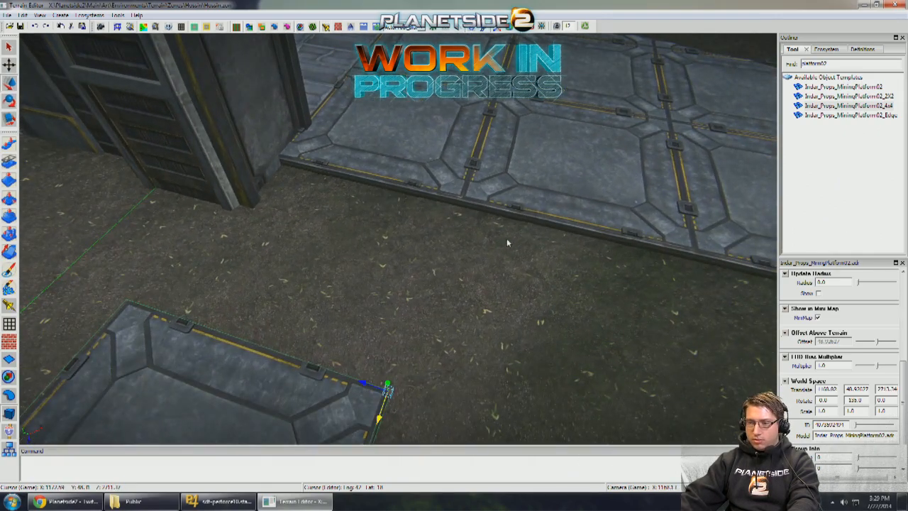
left_click_drag(566, 149, 559, 154)
middle_click_drag(559, 153, 448, 191)
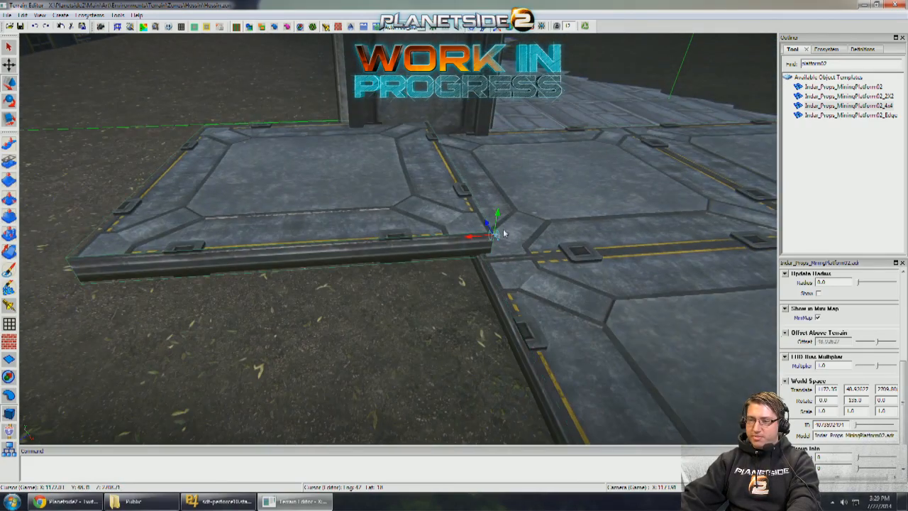
middle_click_drag(508, 246, 354, 143)
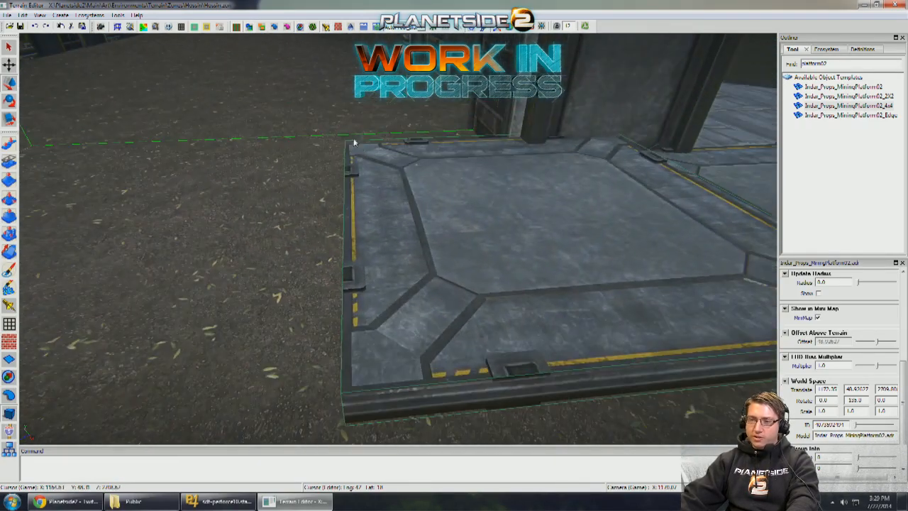
- Set the MiningPlatform02's Y translation to 48.63232 to match the 4x4 platform's height
middle_click_drag(290, 158, 709, 312)
left_click(644, 275)
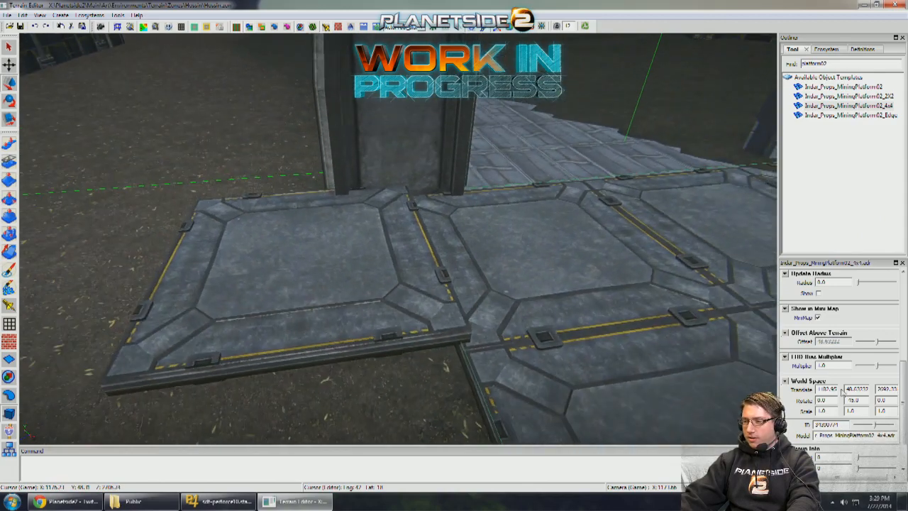
left_click(419, 278)
scroll(426, 275, "up", 10)
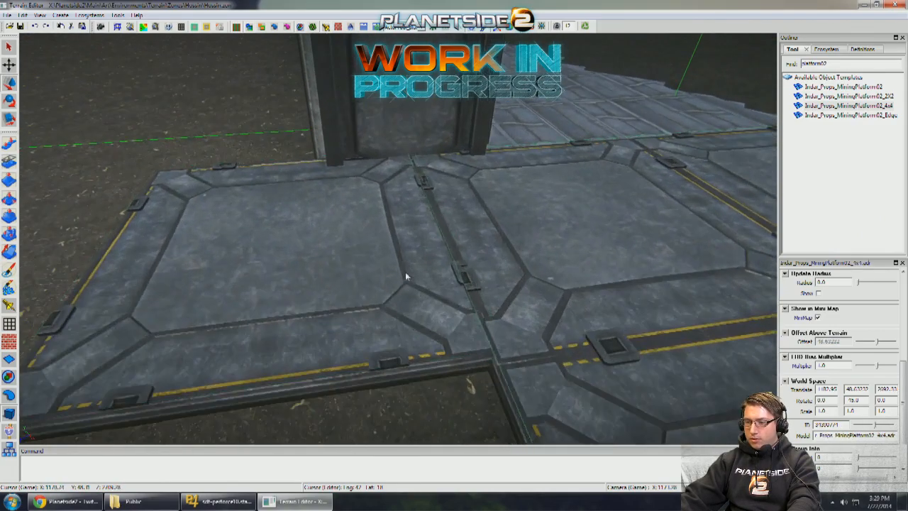
scroll(511, 273, "down", 5)
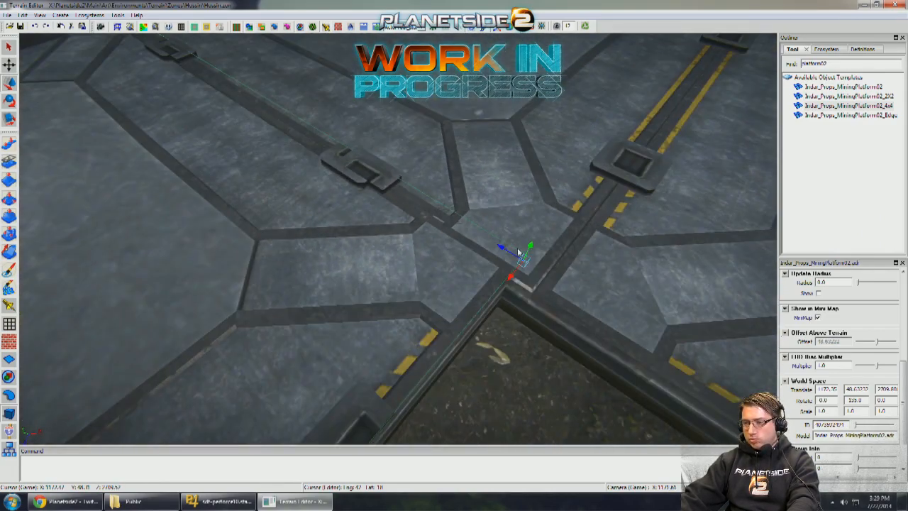
- Fine-tune the MiningPlatform02's horizontal position so its edges and corner line up with the 4x4 platform's seams
left_click_drag(506, 249, 610, 248)
key("q")
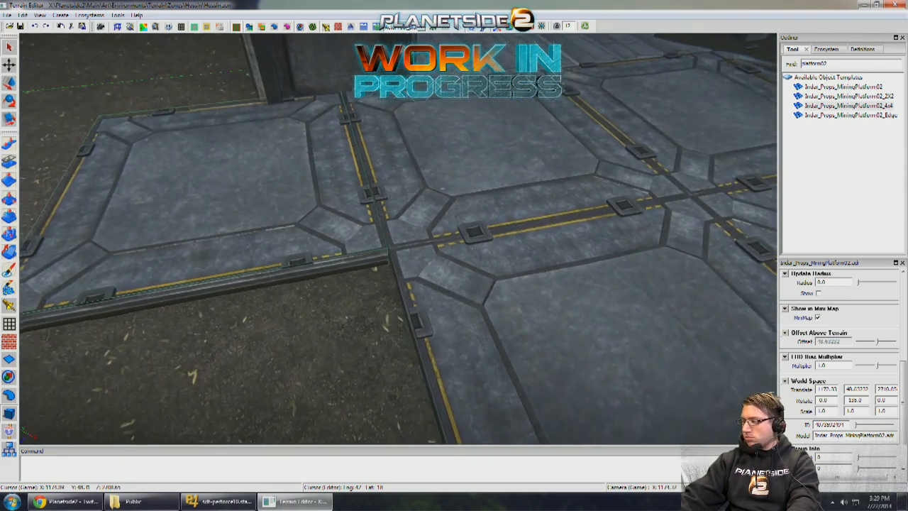
left_click_drag(465, 264, 458, 269, "alt")
key("w")
right_click_drag(430, 263, 431, 265, "alt")
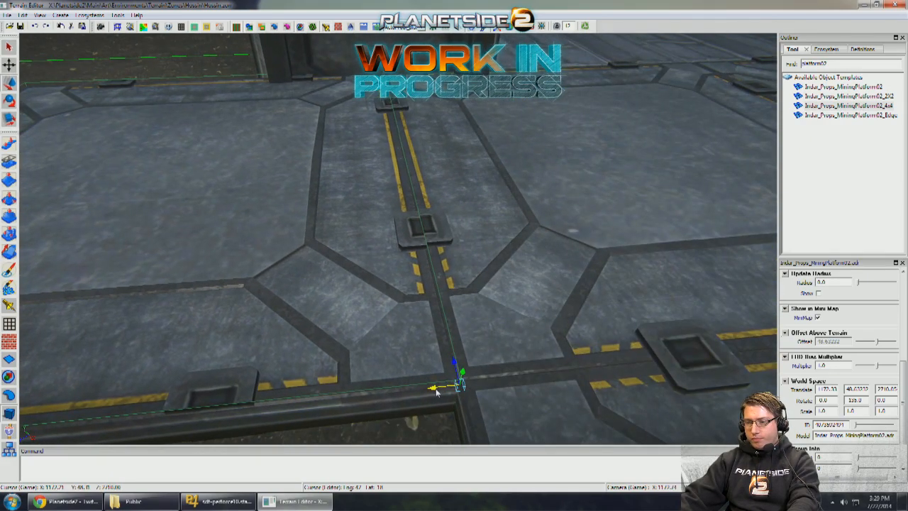
left_click_drag(455, 367, 454, 363)
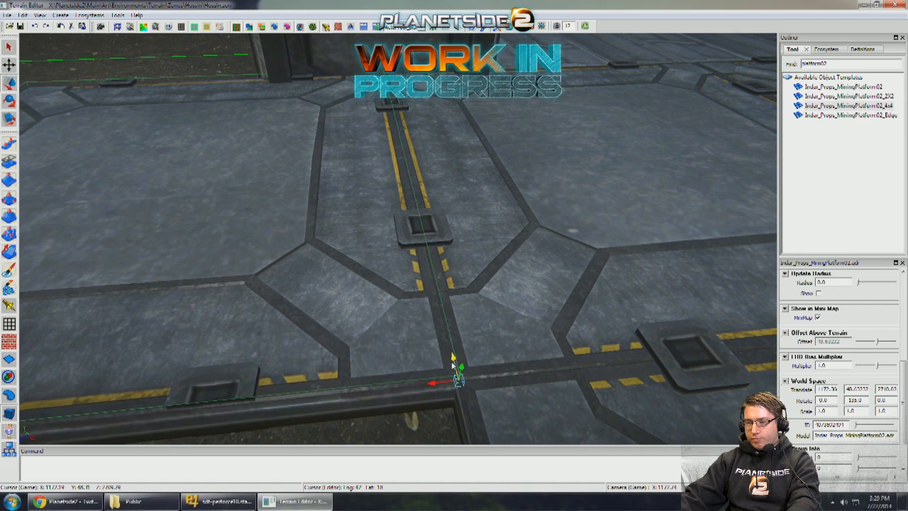
right_click_drag(546, 353, 454, 319, "alt")
middle_click_drag(454, 319, 585, 258, "alt")
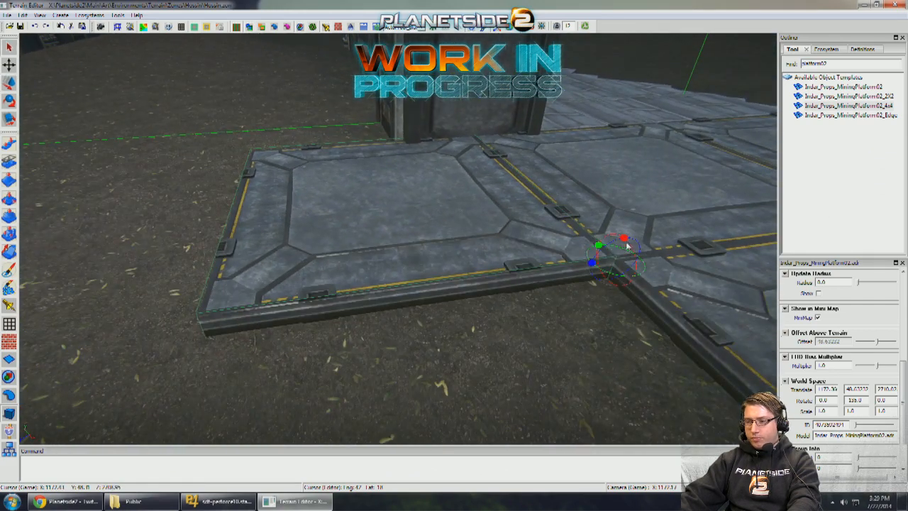
- Tilt the MiningPlatform02 to a 5-degree Z rotation and copy it twice along the 4x4 platform's front edge
left_click_drag(592, 265, 576, 241)
left_click_drag(722, 289, 757, 306, "alt")
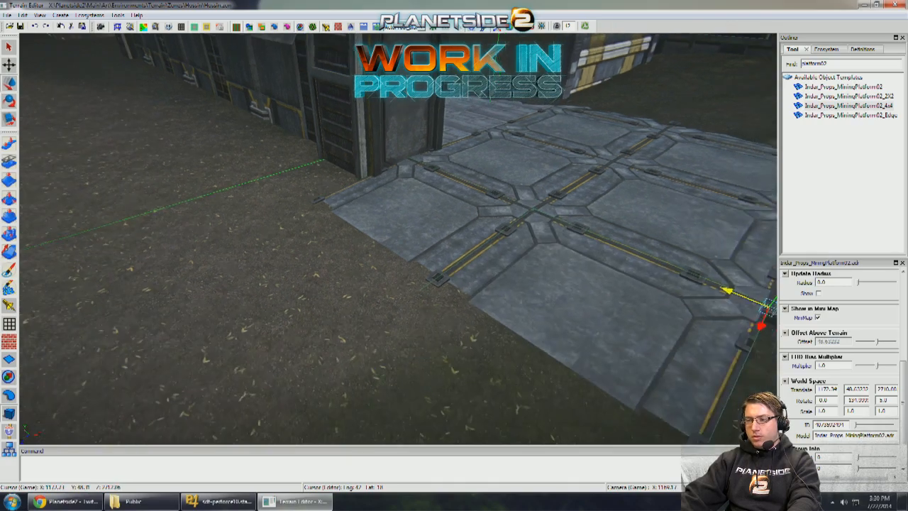
middle_click_drag(758, 307, 518, 222, "alt")
mouse_move(662, 259)
left_mouse_down("shift")
mouse_move(752, 298)
mouse_move(773, 234)
left_mouse_up("shift")
left_click_drag(567, 247, 553, 255, "alt")
scroll(552, 256, "up", 7)
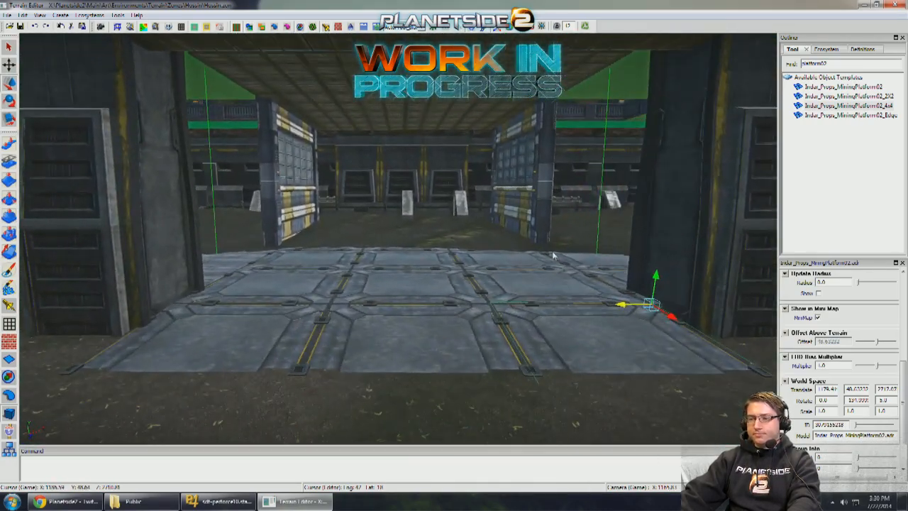
scroll(536, 257, "down", 6)
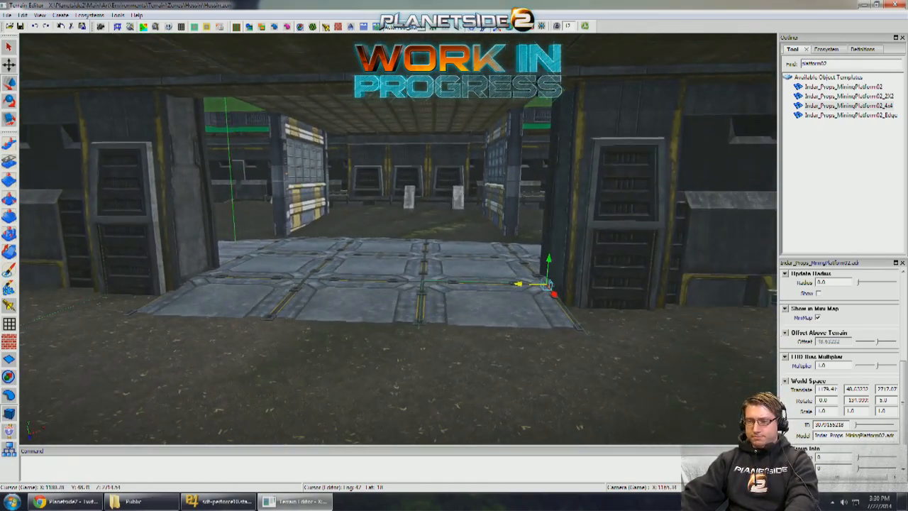
- Nudge the ModularWallsColumn01 at the far end of the ramp row slightly toward the gateway opening
left_click_drag(606, 206, 598, 185, "alt")
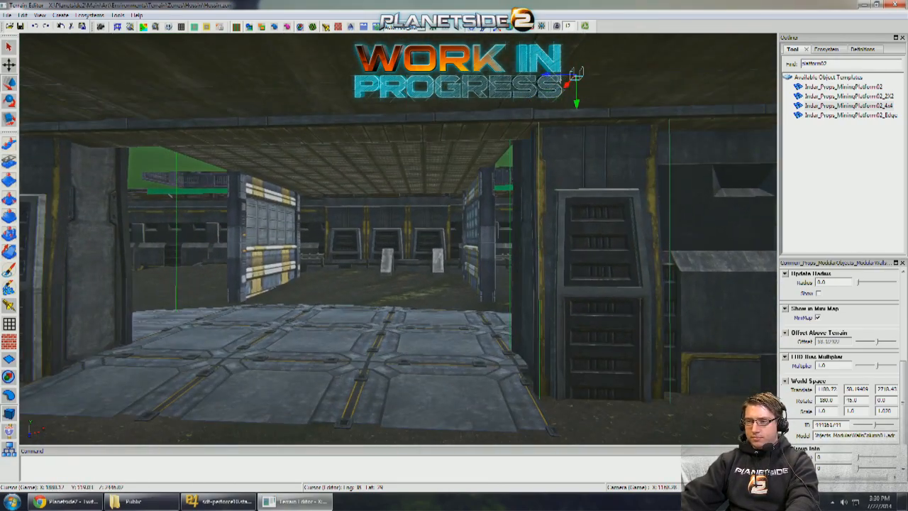
left_click_drag(554, 75, 540, 74)
middle_click_drag(541, 76, 639, 57, "alt")
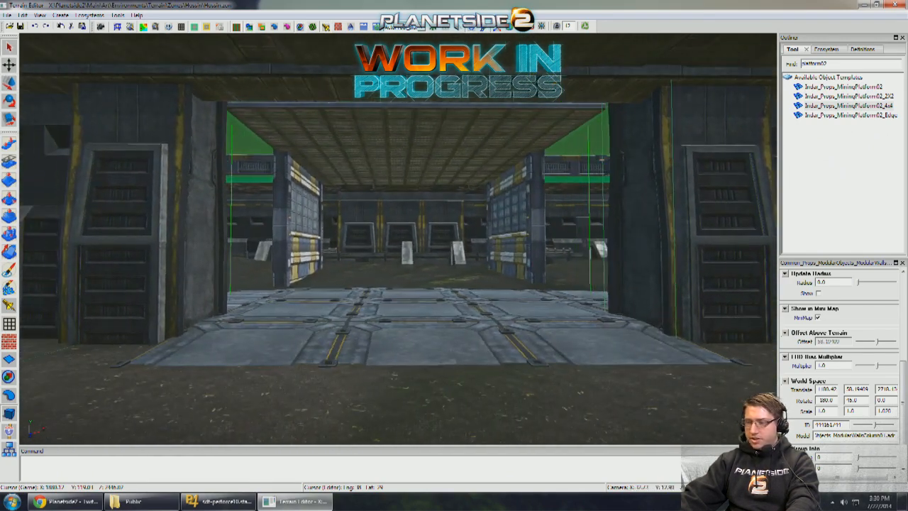
middle_click_drag(544, 142, 551, 138, "alt")
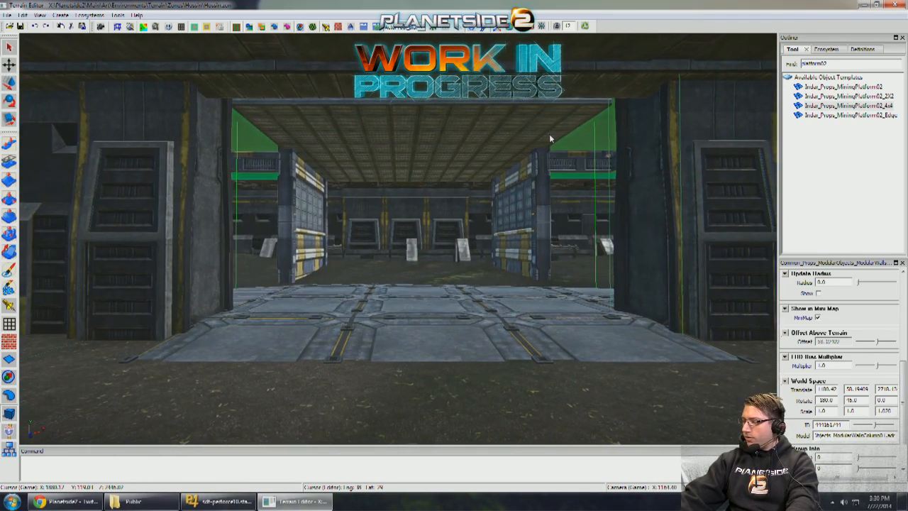
mouse_move(549, 139)
right_mouse_down("alt")
mouse_move(653, 139)
mouse_move(625, 139)
right_mouse_up("alt")
- Delete the MiningPlatform02_4x4 floor behind the three ramps
left_click_drag(550, 107, 534, 294, "alt")
left_click(530, 292)
right_click_drag(531, 291, 483, 283, "alt")
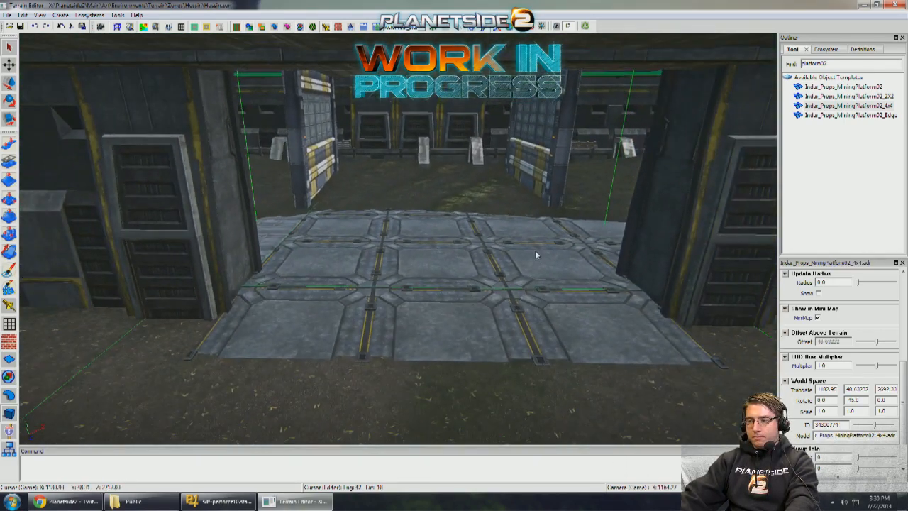
right_click_drag(535, 249, 589, 250, "alt")
mouse_move(589, 249)
left_mouse_down("alt")
mouse_move(667, 252)
mouse_move(596, 248)
left_mouse_up("alt")
left_click_drag(497, 230, 543, 248, "alt")
key("Delete")
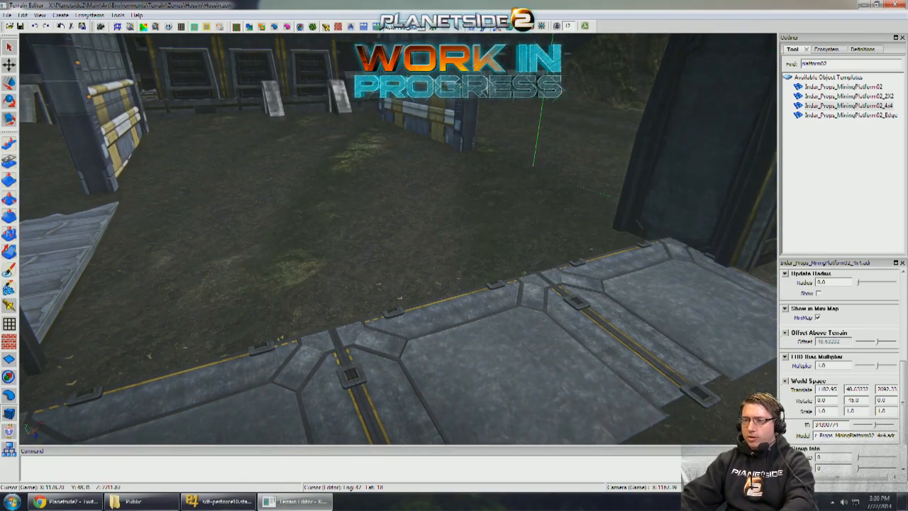
- Place an Indar_Props_MiningPlatform02_2X2 behind the ramps and rotate it to 45 degrees about Y
left_click_drag(826, 97, 329, 232)
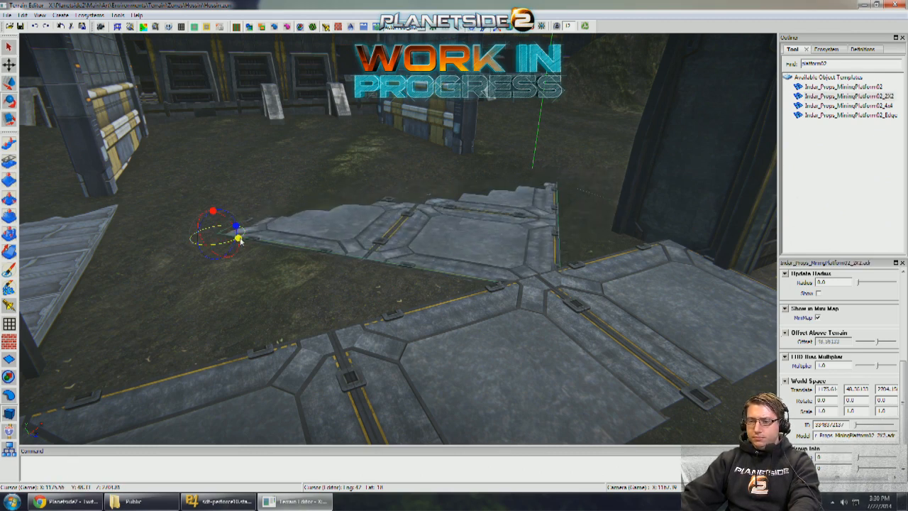
left_click_drag(240, 241, 352, 277)
key("w")
- Align the MiningPlatform02_2X2 flush behind the ramps by matching the adjoining ramp's translate values, with 48.63232 for Y
left_click(518, 345)
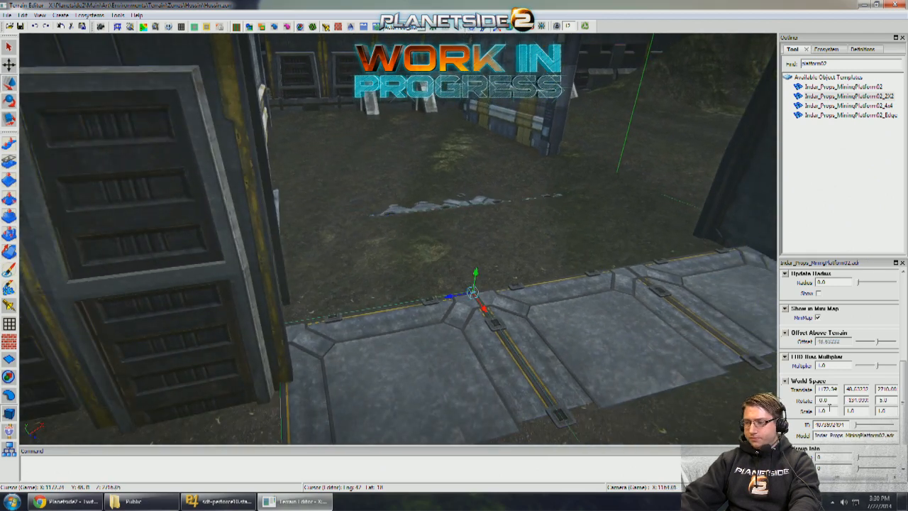
left_click(474, 215)
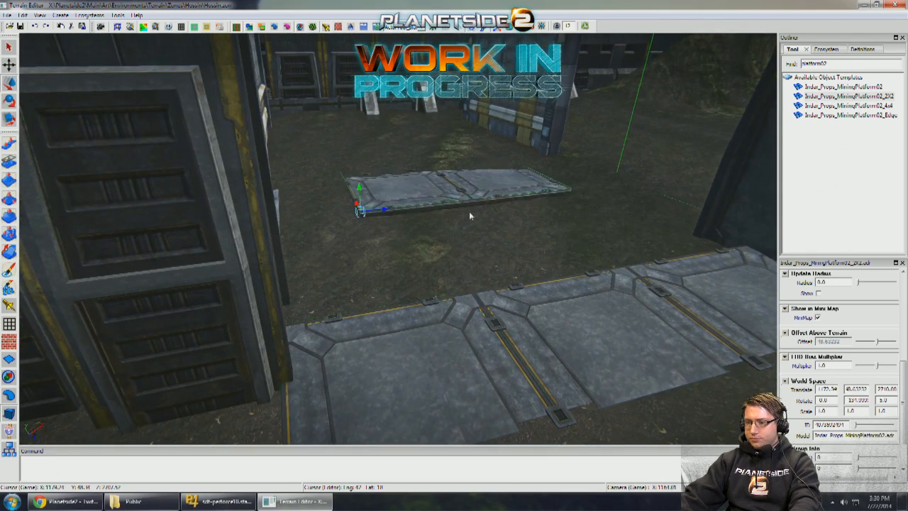
left_click(453, 310)
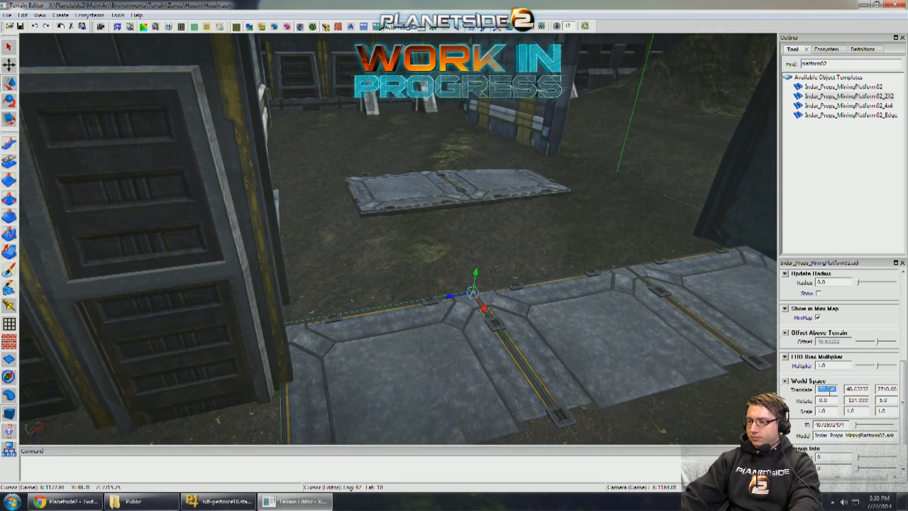
left_click(510, 190)
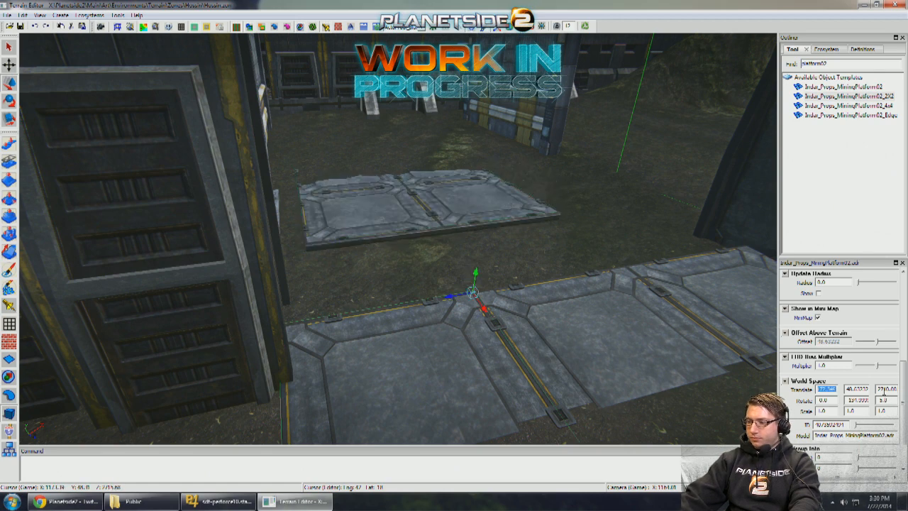
key("ctrl+z")
left_click(905, 302)
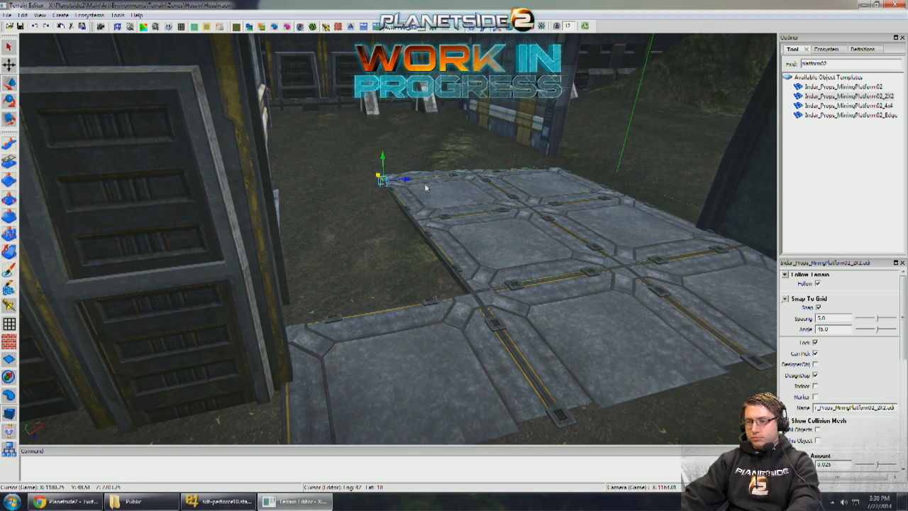
- Copy the adjoining MiningPlatform02 ramp, set its Z rotation to 0, and line up two flat copies along the 2X2 platform's open side
left_click(441, 323)
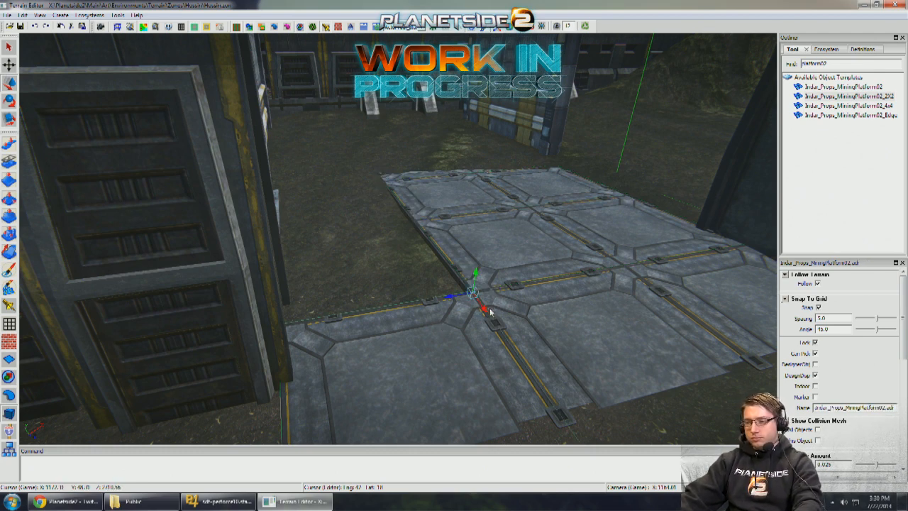
left_click(903, 385)
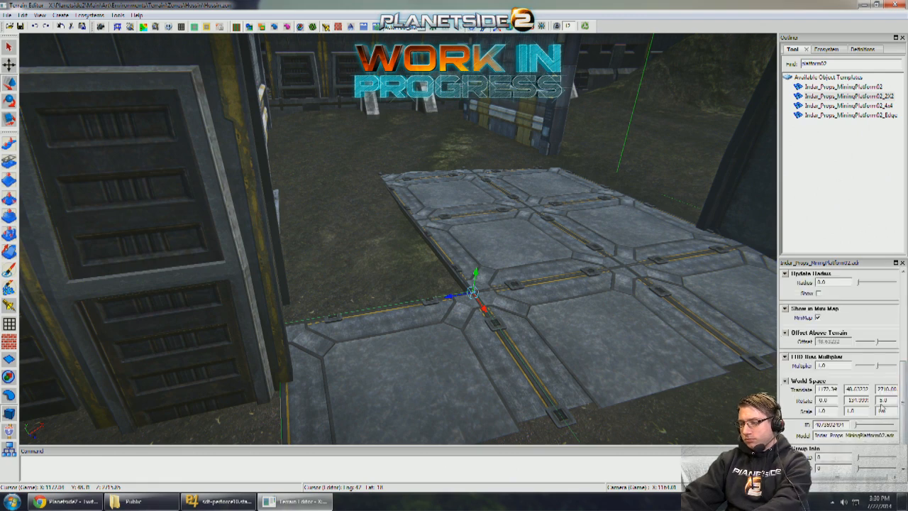
key("Return")
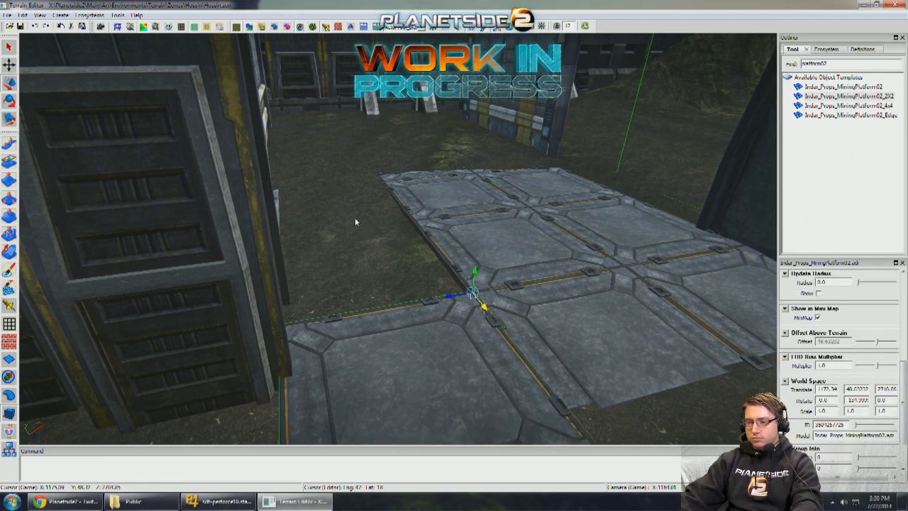
middle_click_drag(355, 219, 360, 206)
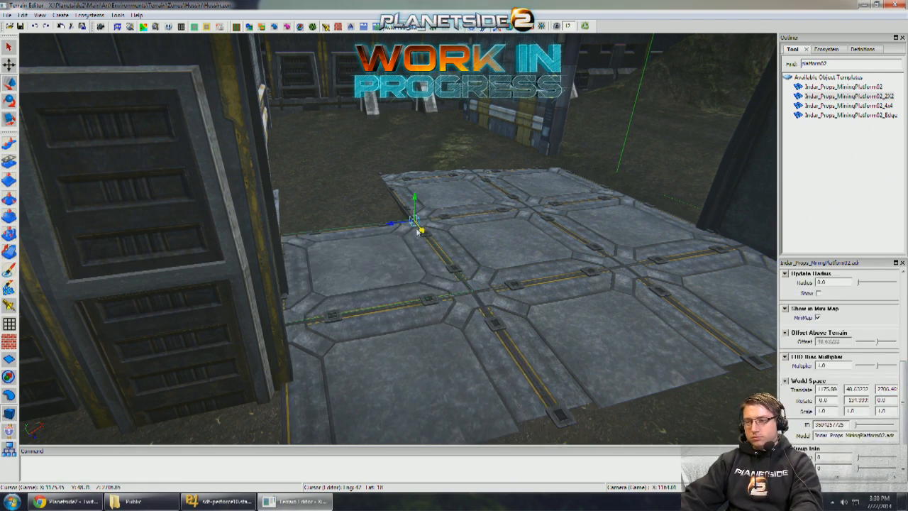
left_click_drag(320, 195, 374, 227, "alt")
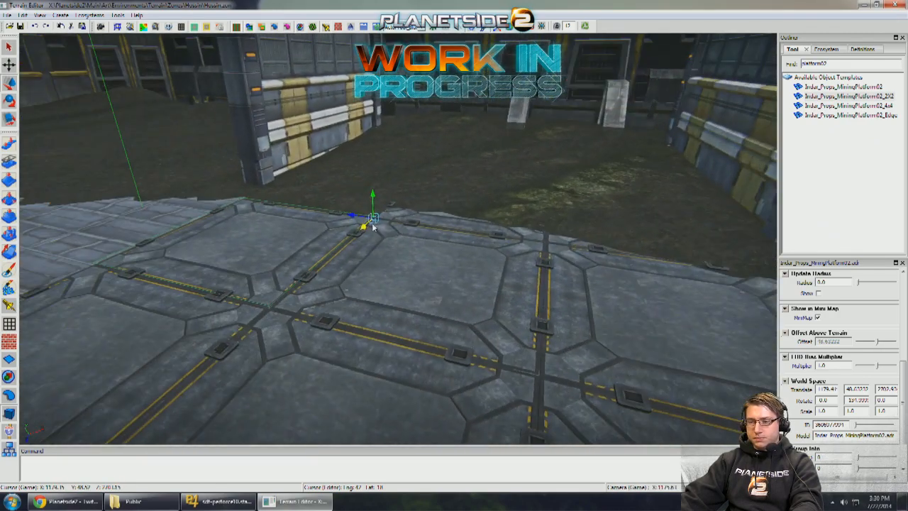
- Level the terrain downward with the Level Brush along the platform floor's edge facing the gateway walls
mouse_move(463, 194)
left_mouse_down("alt")
mouse_move(258, 197)
mouse_move(305, 200)
mouse_move(283, 212)
left_mouse_up("alt")
left_click(9, 215)
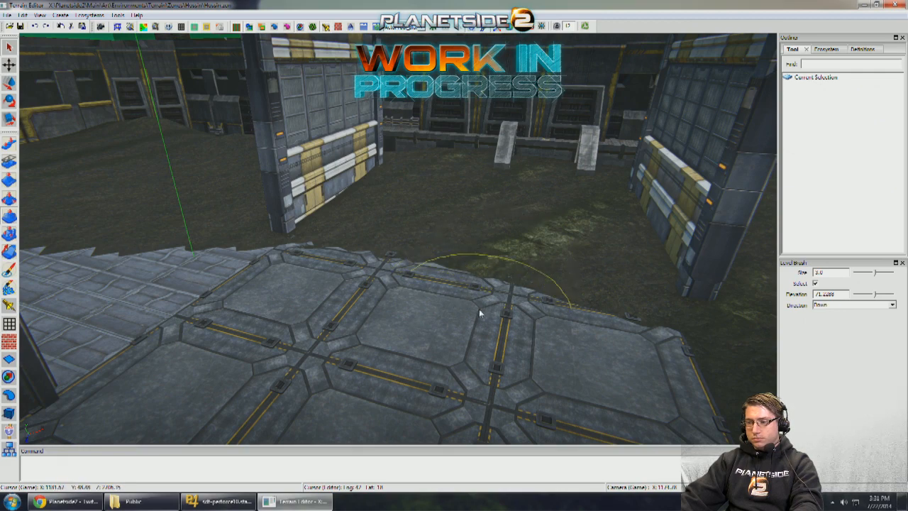
left_click_drag(561, 231, 482, 277, "alt")
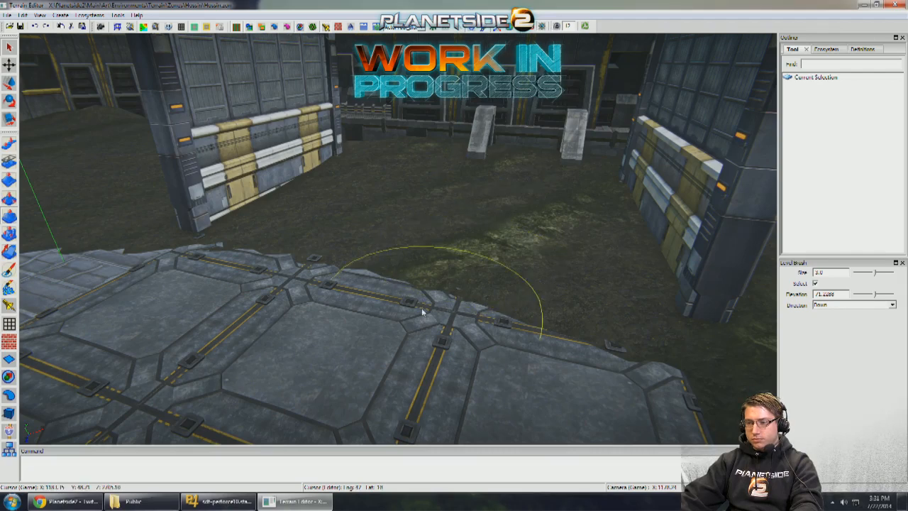
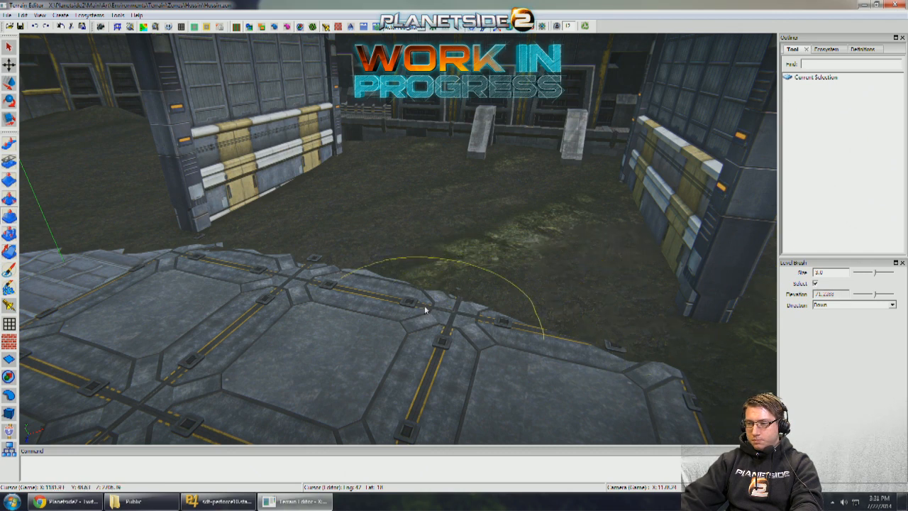
- Level the terrain downward with the Level Brush between the two gateway walls to uncover the buried platform floor
left_click_drag(425, 309, 450, 277)
left_click_drag(397, 240, 283, 238)
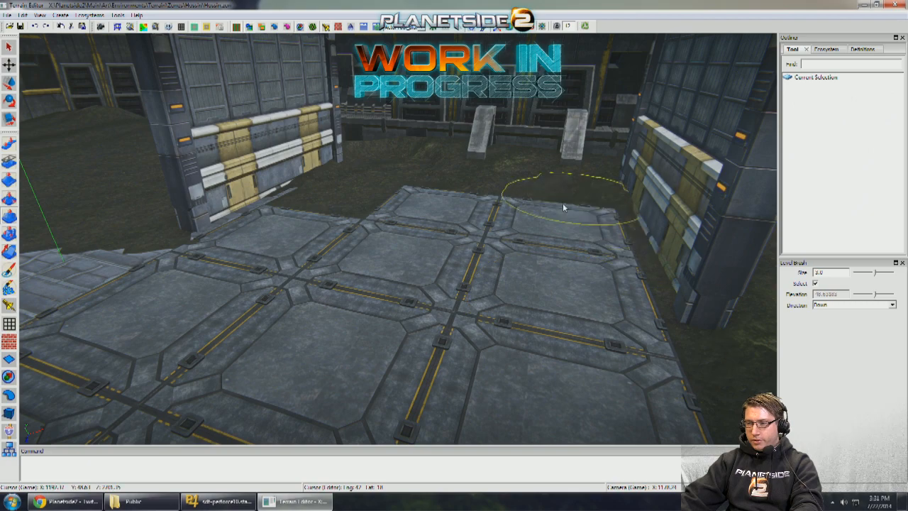
scroll(408, 213, "down", 5)
scroll(409, 213, "up", 5)
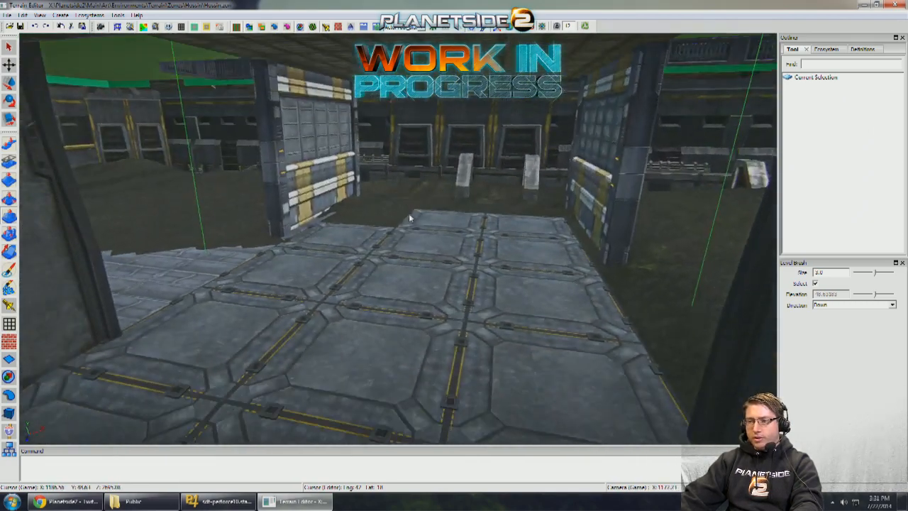
key("d")
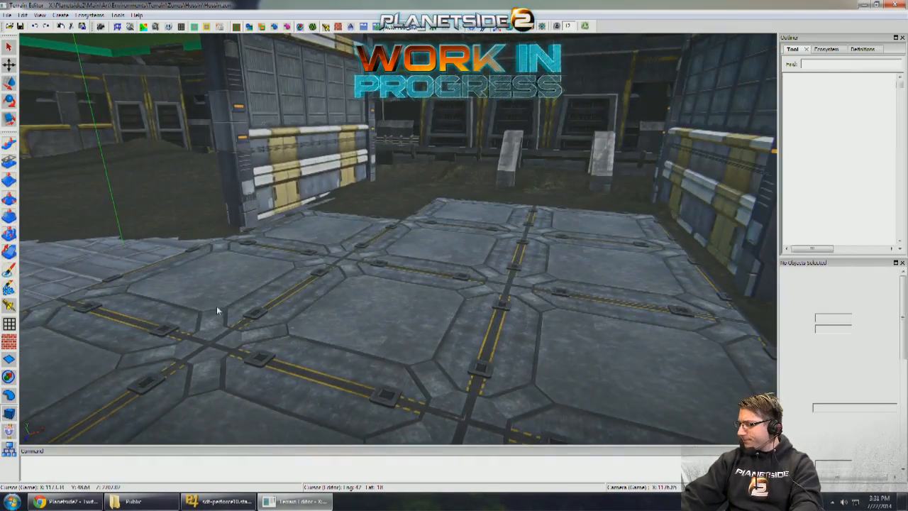
- Copy a MiningPlatform02 slab and place it flush at the far end of the floor between the gateway walls
middle_click_drag(217, 310, 360, 246)
scroll(274, 286, "down", 4)
left_click(365, 237)
key("w")
left_click_drag(382, 271, 486, 199)
middle_click_drag(486, 199, 441, 243)
left_click_drag(418, 270, 580, 226)
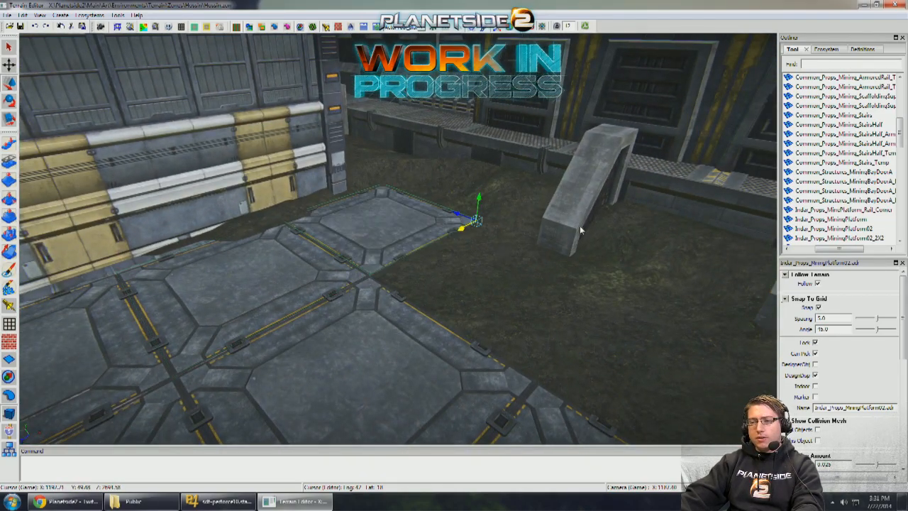
- Extend the floor toward the concrete ramps with a copy of MiningPlatform02_2X2 and another single MiningPlatform02 slab beside it
middle_click_drag(580, 225, 423, 288)
left_click(462, 281)
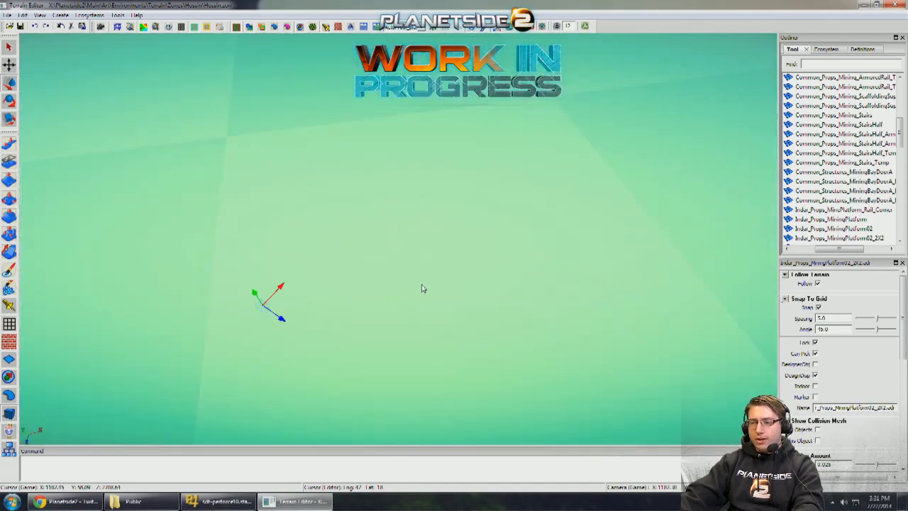
middle_click_drag(316, 289, 292, 313)
left_click_drag(246, 310, 528, 149)
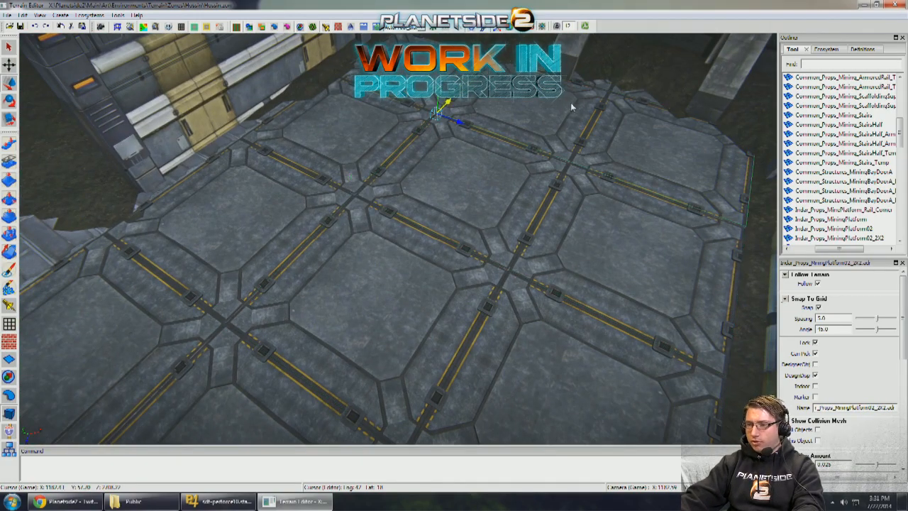
middle_click_drag(571, 106, 415, 242)
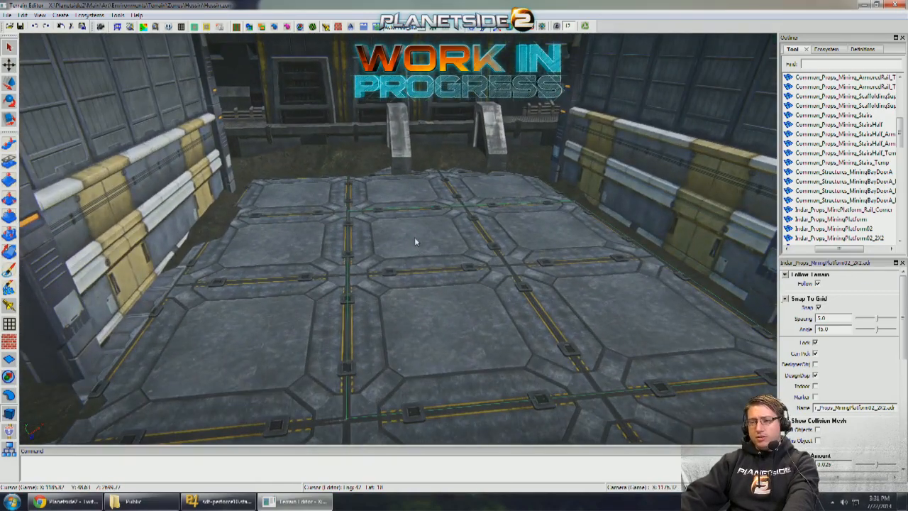
mouse_move(401, 235)
middle_mouse_down()
mouse_move(489, 245)
mouse_move(393, 232)
middle_mouse_up()
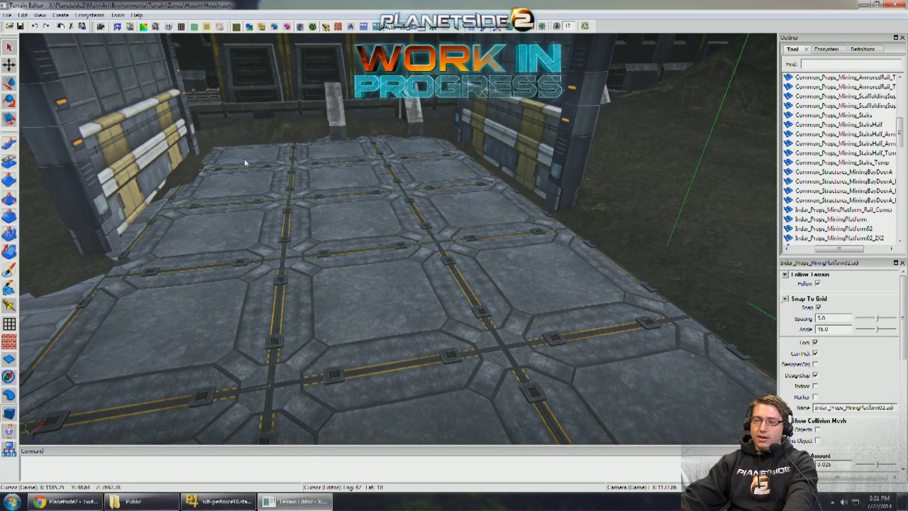
mouse_move(305, 305)
middle_mouse_down()
mouse_move(355, 310)
mouse_move(352, 299)
mouse_move(324, 296)
mouse_move(299, 299)
mouse_move(296, 309)
middle_mouse_up()
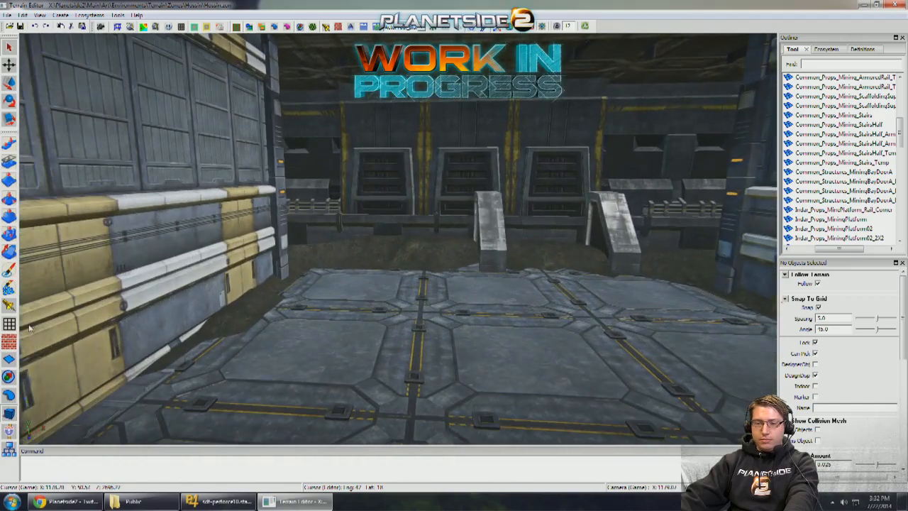
- Lower the terrain around the extended floor's outer edge and return to object editing
left_click(8, 233)
mouse_move(289, 297)
middle_mouse_down()
mouse_move(239, 295)
mouse_move(254, 309)
mouse_move(302, 308)
middle_mouse_up()
left_click(14, 410)
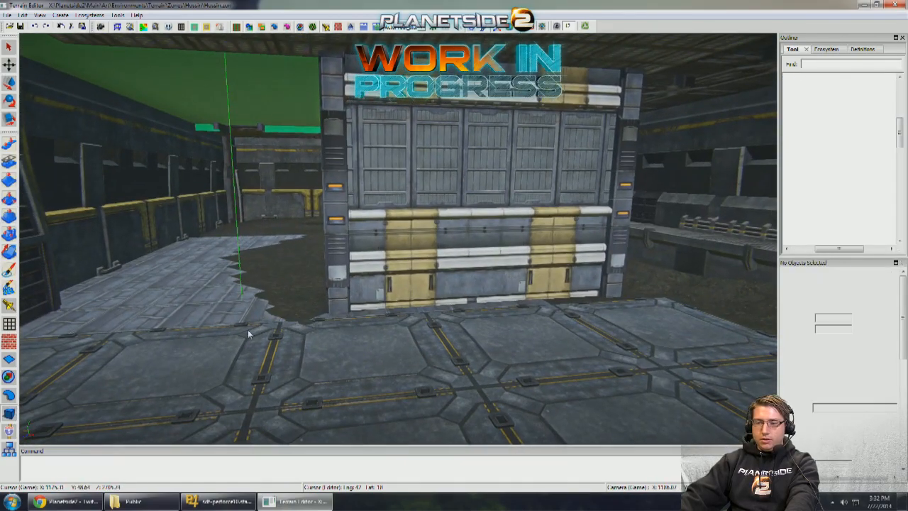
- Select the back-to-back pair of warehouse walls beside the floor and shift them along the floor's edge
left_click(427, 244)
middle_click_drag(427, 244, 355, 332)
left_click(459, 283, "shift")
middle_click_drag(150, 366, 84, 364)
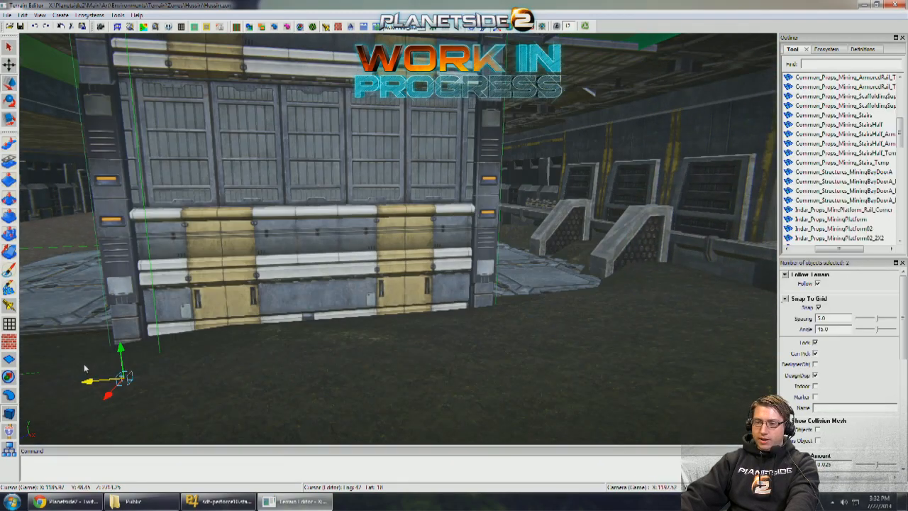
left_click_drag(92, 381, 164, 375)
middle_click_drag(298, 369, 287, 302)
left_click(282, 347)
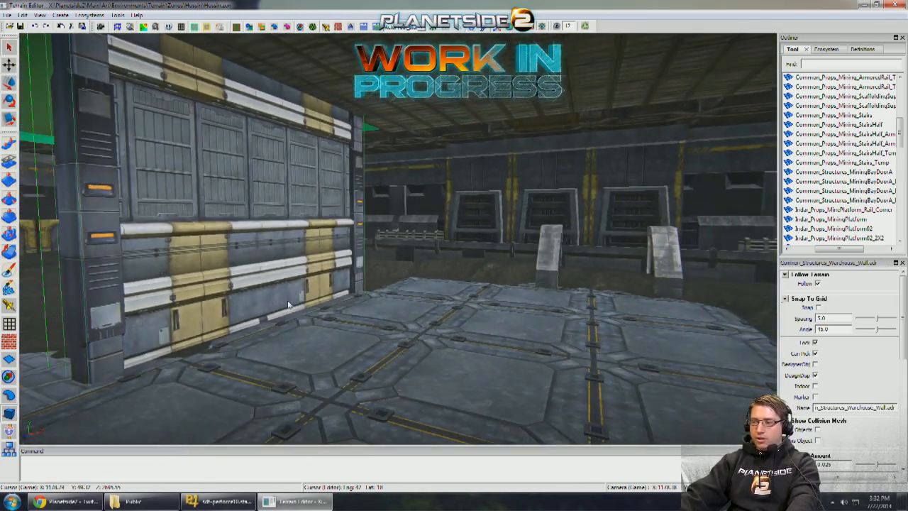
- Copy the Warehouse_Wall from the passage side and position it across the floor's far end in front of the ramps
left_click_drag(293, 300, 267, 286)
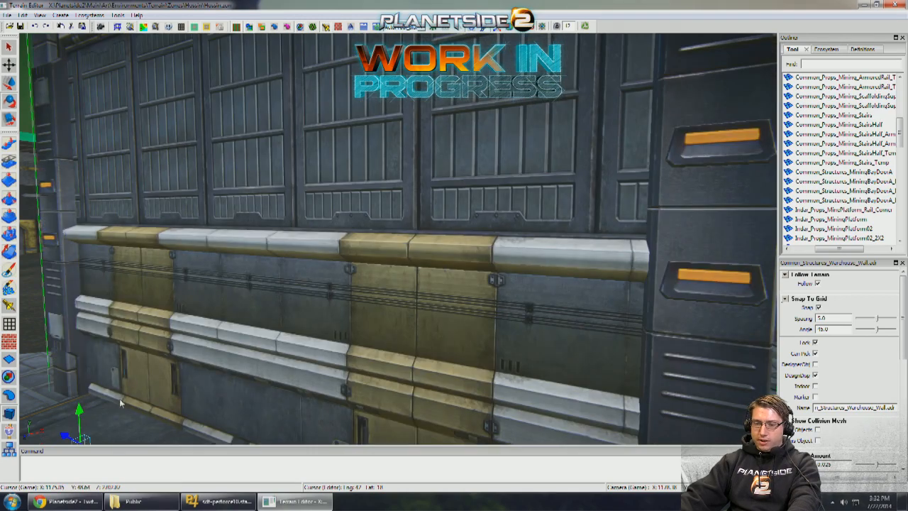
middle_click_drag(120, 403, 221, 369)
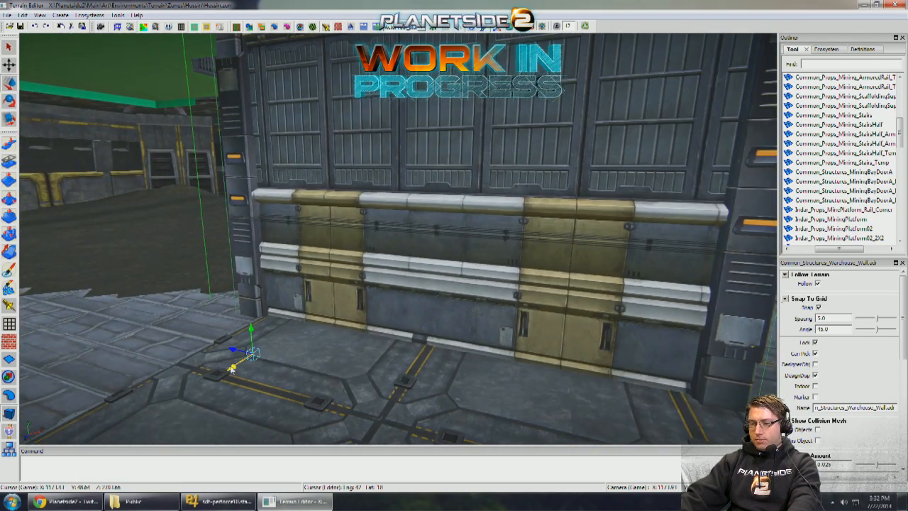
left_click_drag(362, 339, 570, 306)
middle_click_drag(570, 310, 334, 285)
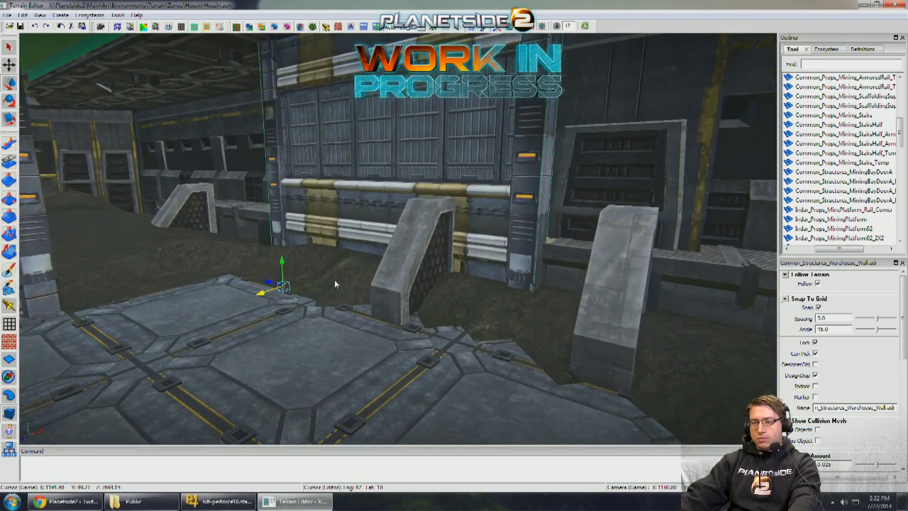
left_click_drag(165, 310, 200, 308)
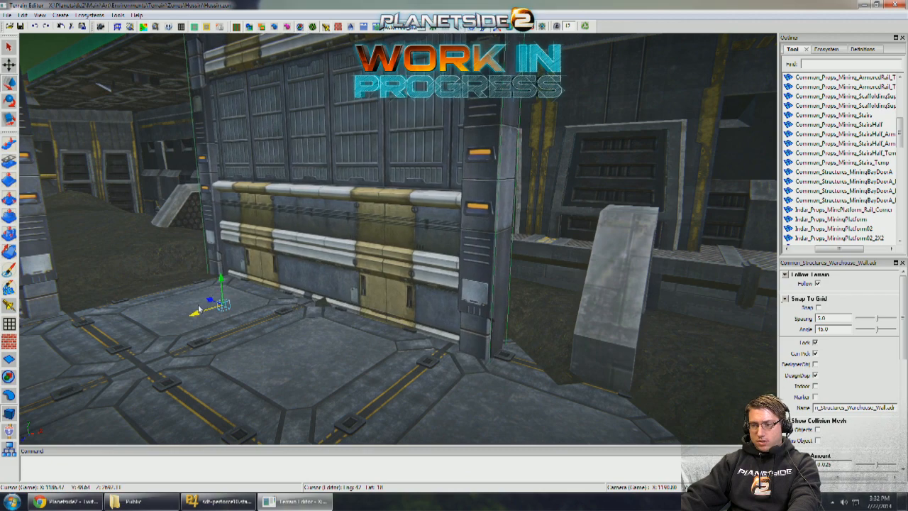
- Level the terrain downward along the base of the new end wall with the Level Brush
left_click(7, 219)
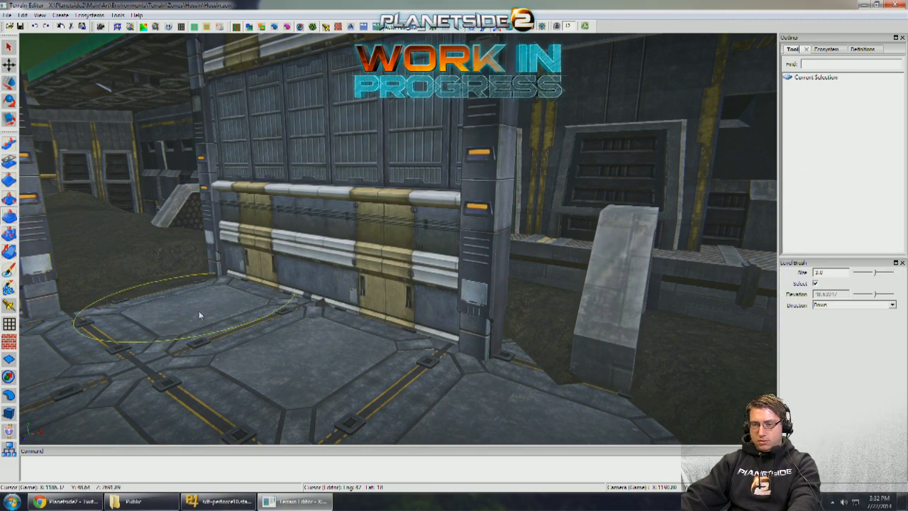
right_click_drag(299, 317, 308, 300)
left_click(9, 415)
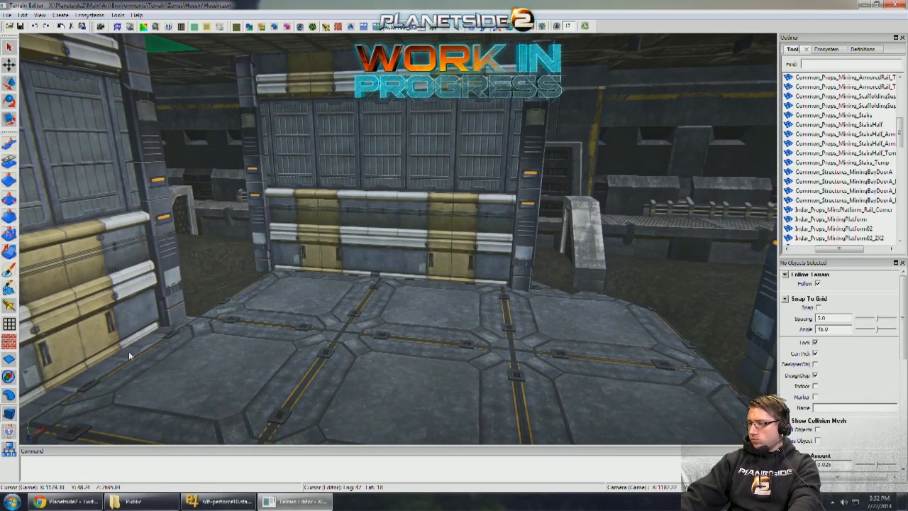
- Copy the end wall sideways to continue the wall row across the passage's far end
right_click_drag(403, 237, 308, 246)
left_click_drag(286, 303, 482, 323)
key("q")
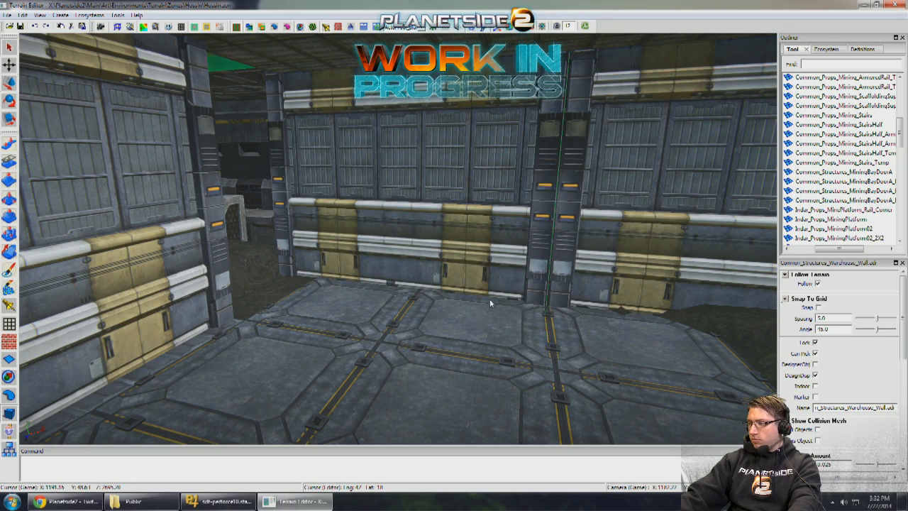
right_click_drag(489, 303, 589, 299)
key("w")
right_click_drag(361, 258, 356, 262)
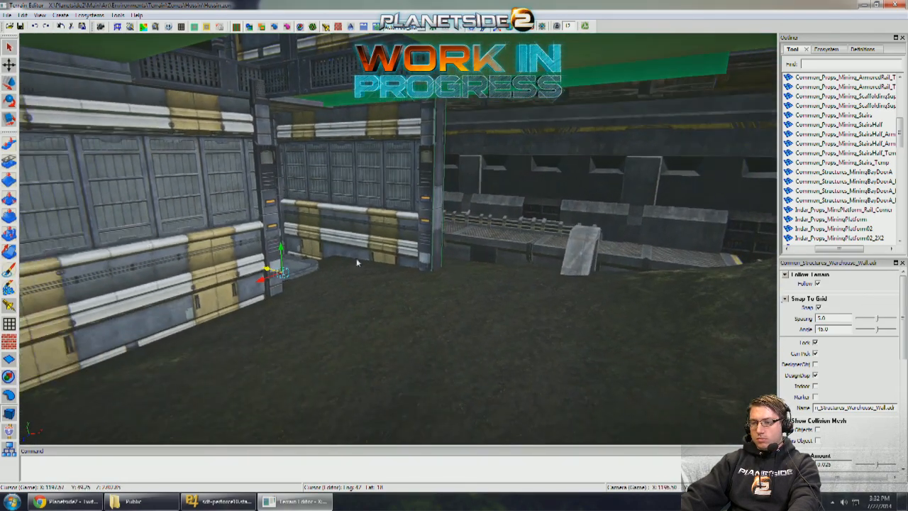
- Place further Warehouse_Wall copies in line with the end wall, extending the row outside the gateway walls
left_click_drag(267, 271, 347, 277)
right_click_drag(383, 274, 294, 246)
left_click(382, 279)
left_click(294, 246)
left_click_drag(181, 305, 12, 232, "shift")
right_click_drag(425, 257, 321, 251)
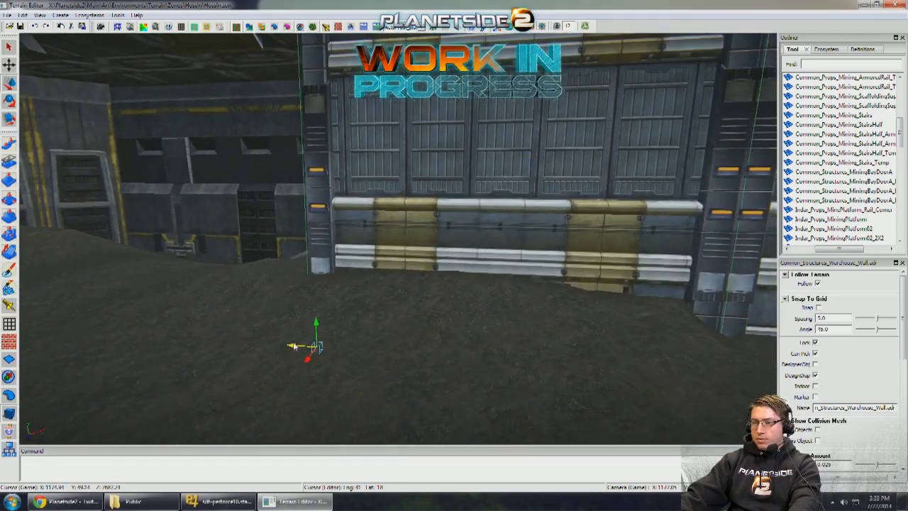
left_click_drag(293, 345, 292, 344)
right_click_drag(292, 341, 433, 305)
- Place a Warehouse_Wall copy perpendicular to the row's outer end and shift the adjoining wall without grid snapping to close the corner
right_click_drag(376, 303, 413, 303)
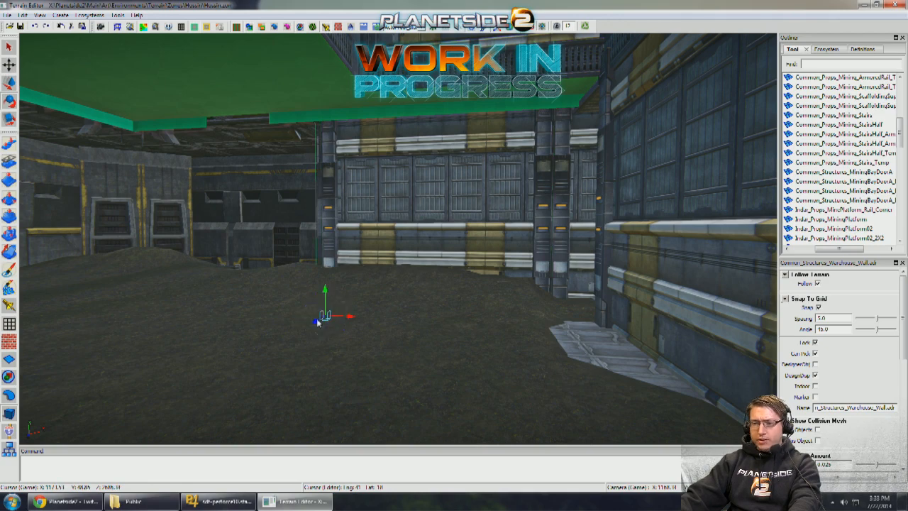
left_click_drag(317, 321, 185, 361)
right_click_drag(186, 361, 152, 363)
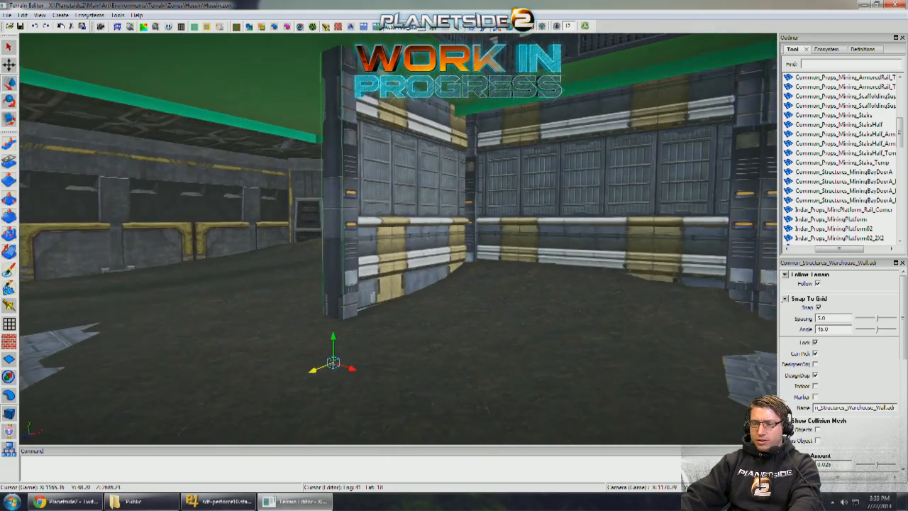
right_click_drag(341, 358, 345, 358)
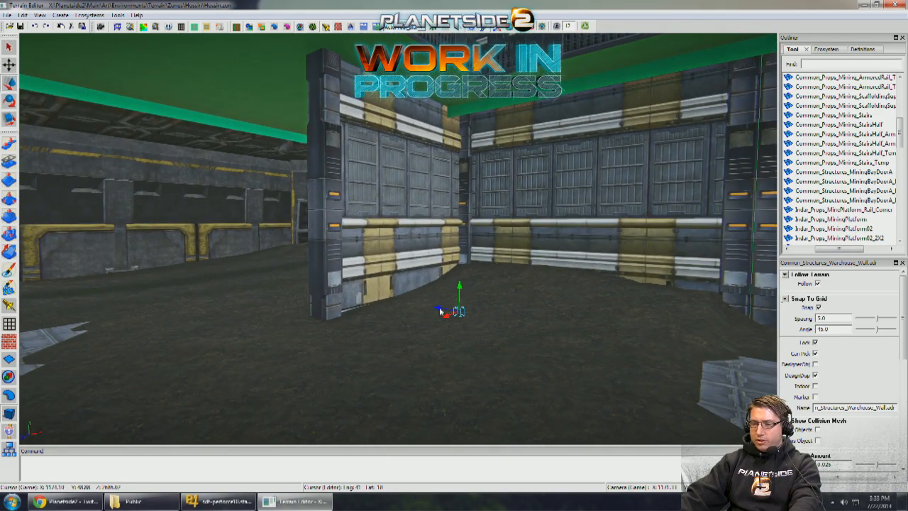
mouse_move(417, 310)
left_mouse_down()
mouse_move(393, 302)
mouse_move(420, 306)
left_mouse_up()
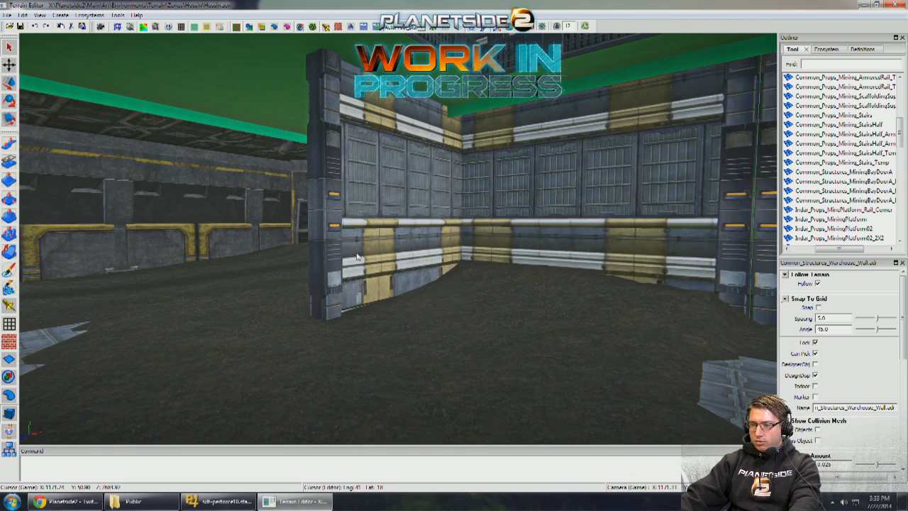
- Copy the perpendicular wall toward the metal floor walkway and butt the copy against it without grid snapping
left_click(357, 256)
key("a")
left_click_drag(394, 362, 275, 363)
right_click_drag(461, 323, 466, 319)
right_click_drag(405, 285, 400, 285)
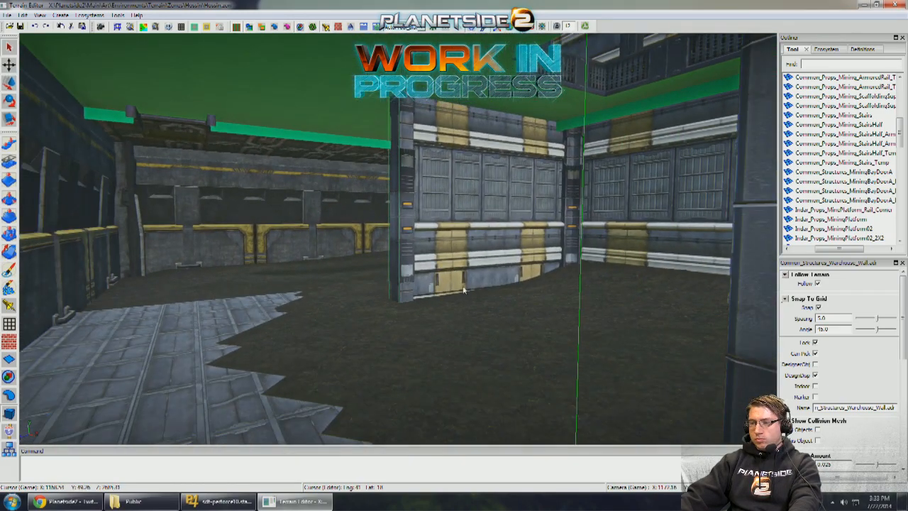
left_click_drag(271, 340, 99, 336)
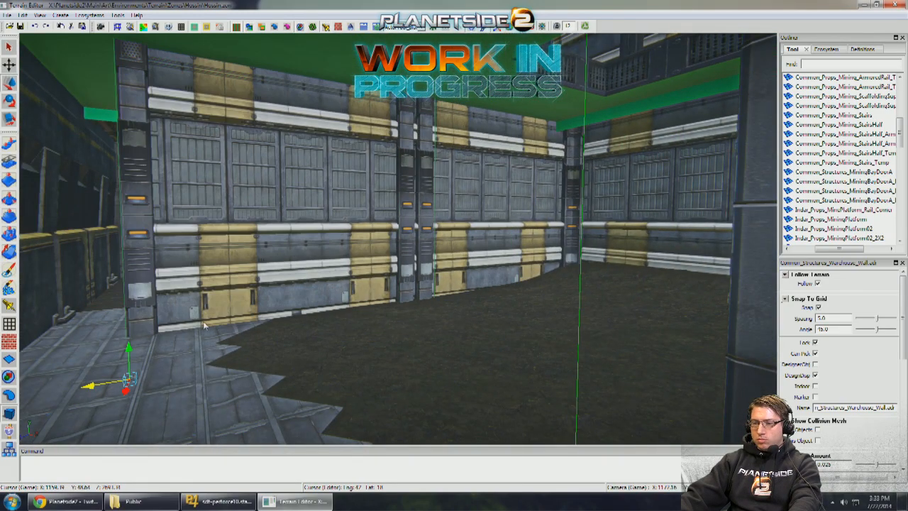
right_click_drag(247, 325, 253, 326)
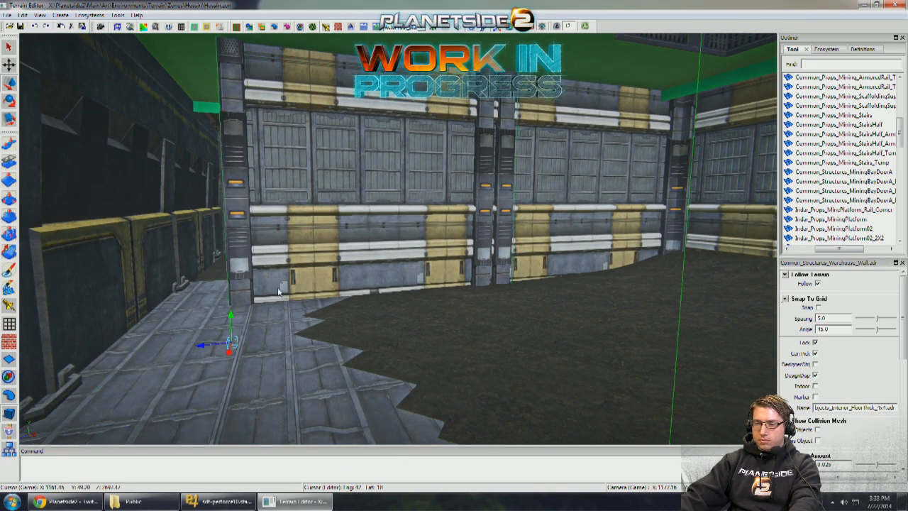
left_click_drag(219, 342, 162, 345)
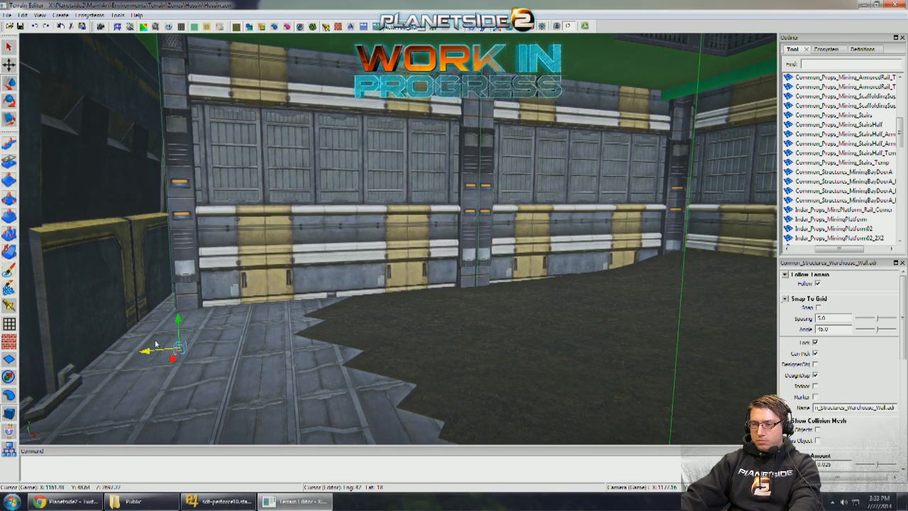
- Copy the wall at the walkway's end, rotate it perpendicular, and slide it along the walkway's outer side to the doorway structure
right_click_drag(307, 337, 390, 246)
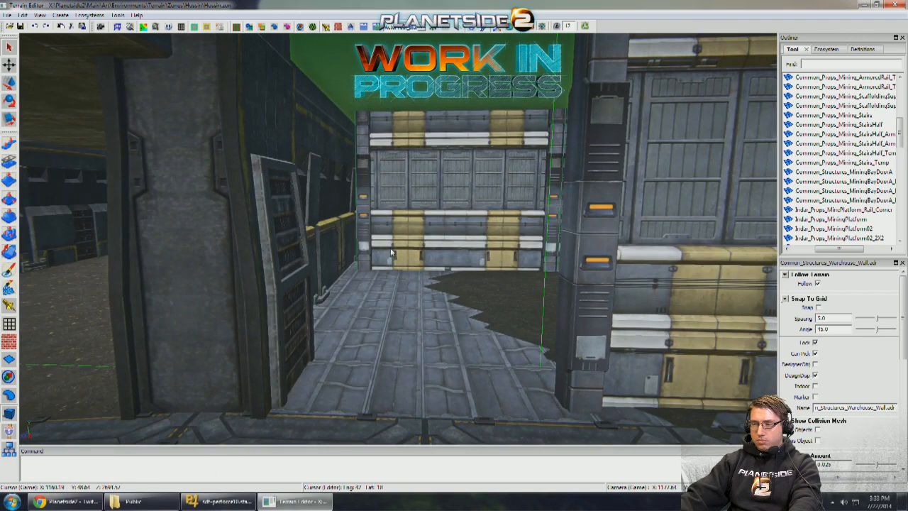
left_click(391, 251)
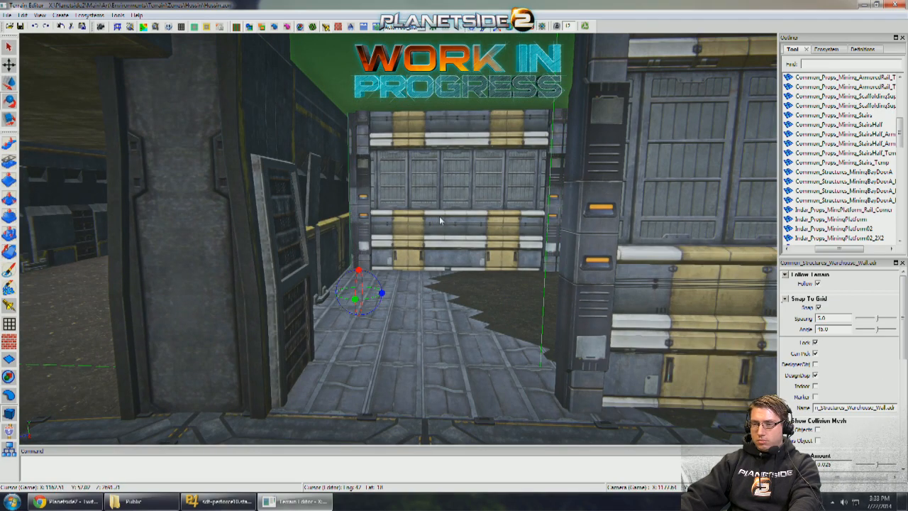
key("w")
left_click_drag(354, 298, 273, 374)
right_click_drag(308, 355, 333, 338)
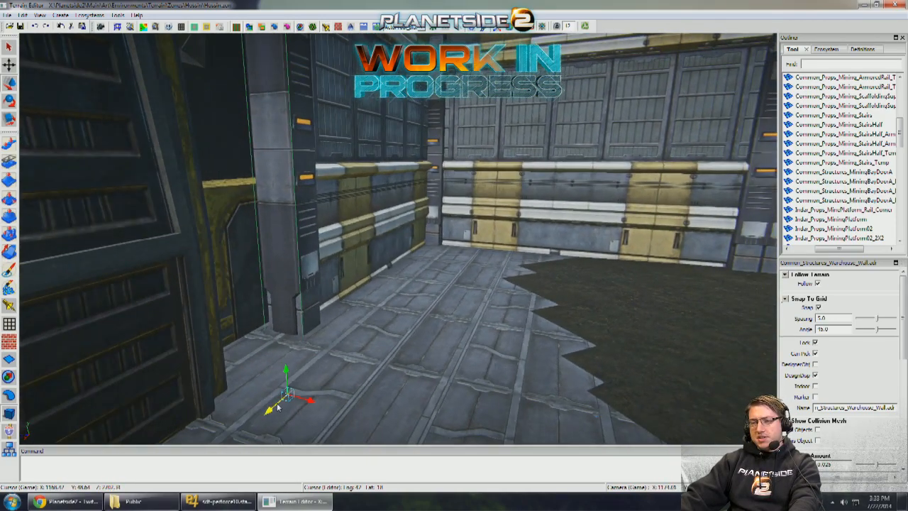
left_click_drag(277, 403, 136, 402)
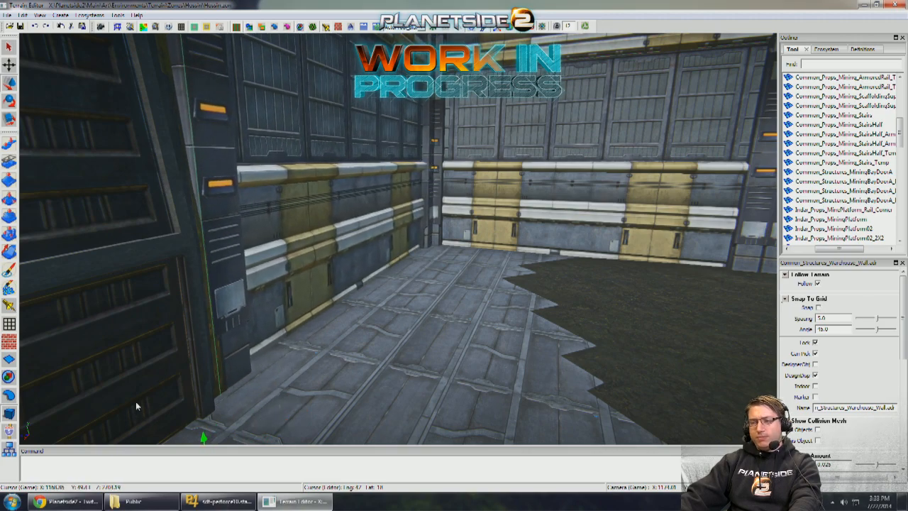
- Delete the MiningPlatform02_2X2 from the middle of the passage floor and select the two single slabs beside the gap
right_click_drag(136, 401, 418, 334)
left_click(515, 288)
right_click_drag(515, 288, 466, 275)
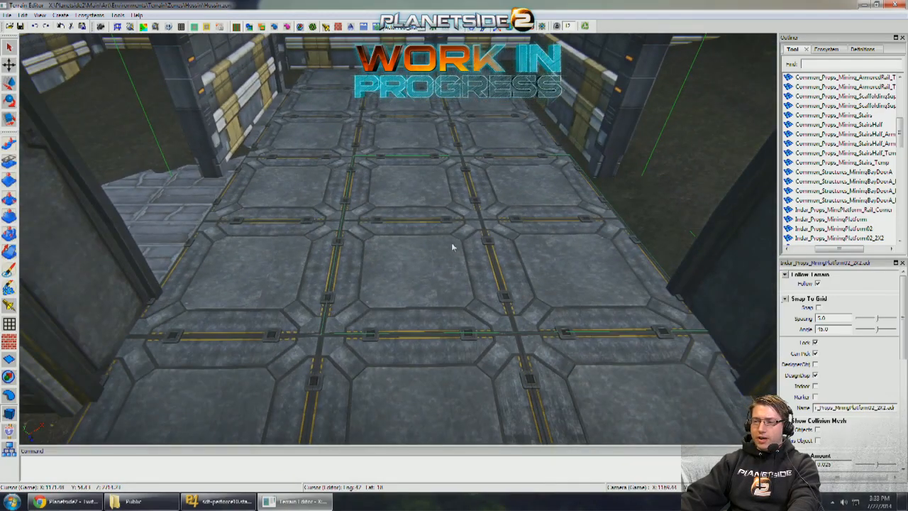
key("Delete")
left_click(325, 233)
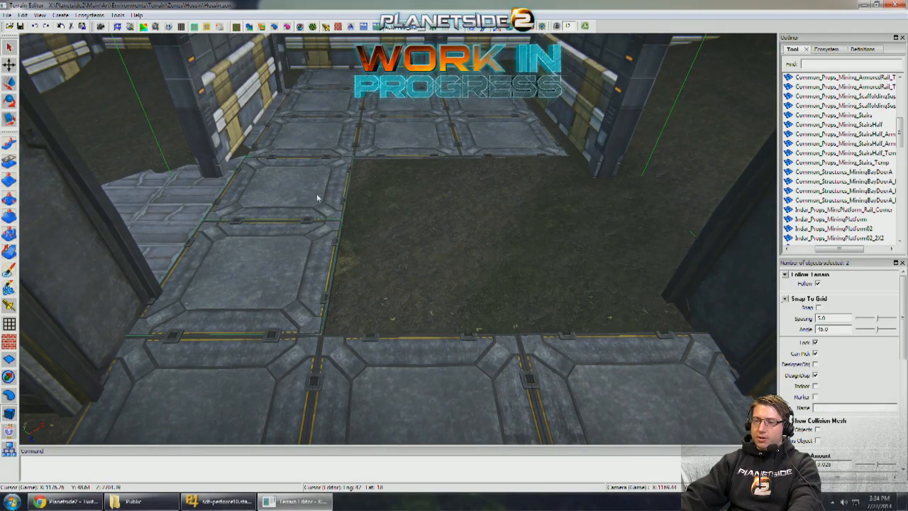
left_click_drag(323, 163, 545, 163)
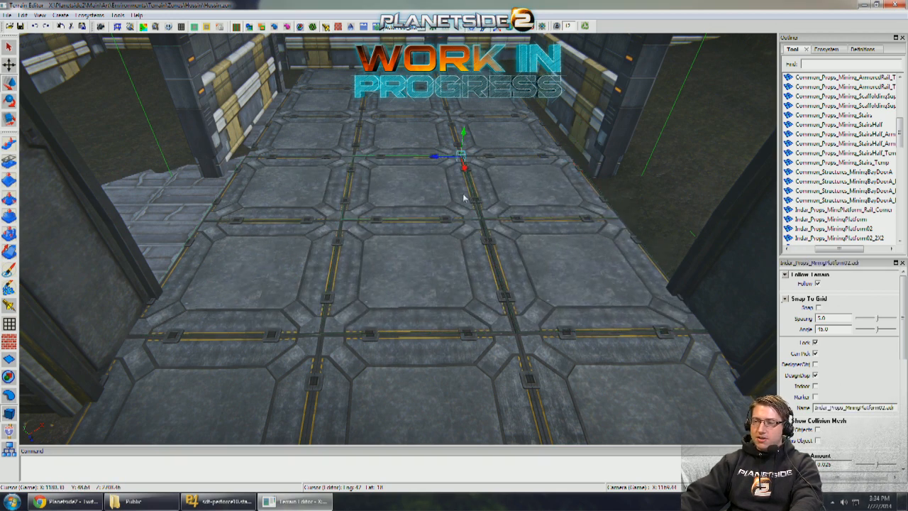
key("Delete")
left_click(469, 244)
key("Delete")
left_click(527, 250)
key("Delete")
left_click(523, 202)
key("Delete")
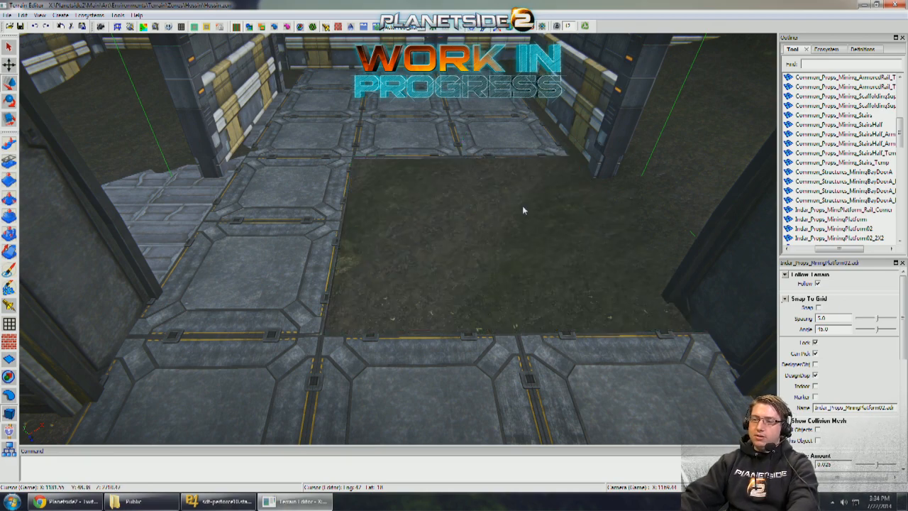
- Fill the gap in the middle of the passage floor with a MiningPlatform02_2X2
left_click(517, 207)
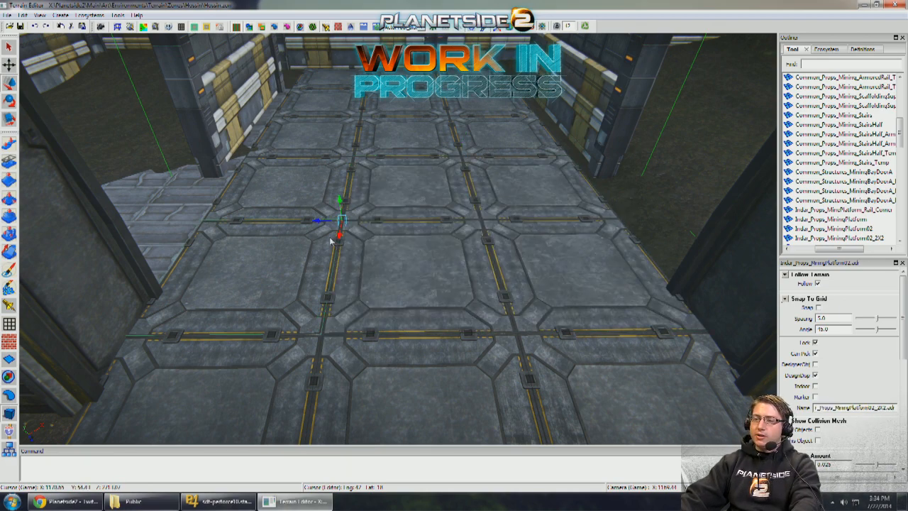
left_click(437, 235)
mouse_move(437, 235)
right_mouse_down()
mouse_move(480, 226)
mouse_move(199, 184)
mouse_move(195, 200)
right_mouse_up()
- Lower the terrain in the side room with the Level Brush to expose the interior floor slab between the walls
left_click(9, 216)
right_click_drag(86, 214, 288, 243)
mouse_move(289, 243)
left_mouse_down()
mouse_move(551, 202)
mouse_move(583, 213)
left_mouse_up()
left_click(11, 412)
right_click_drag(266, 307, 43, 310)
left_click(318, 264)
left_click(7, 217)
right_click_drag(235, 231, 312, 225)
mouse_move(394, 234)
left_mouse_down()
mouse_move(415, 239)
mouse_move(444, 209)
mouse_move(557, 203)
mouse_move(501, 226)
left_mouse_up()
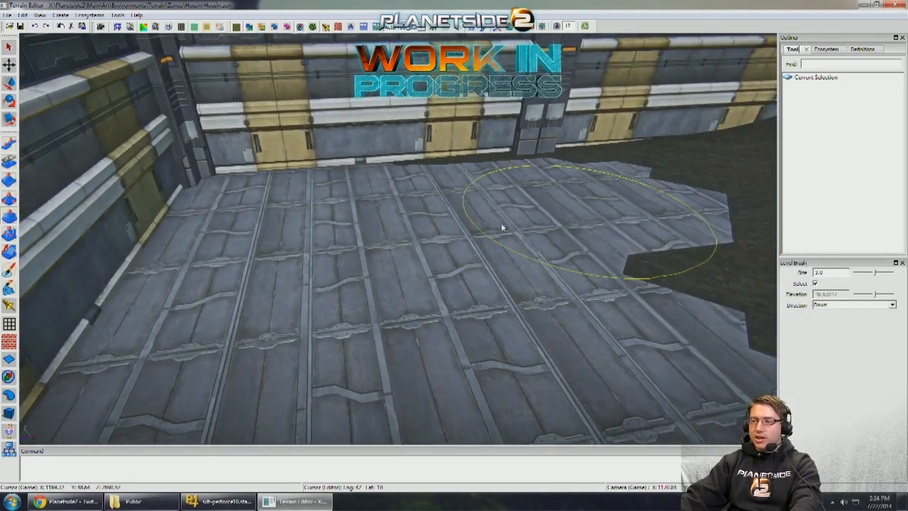
mouse_move(500, 225)
right_mouse_down()
mouse_move(468, 233)
mouse_move(492, 286)
right_mouse_up()
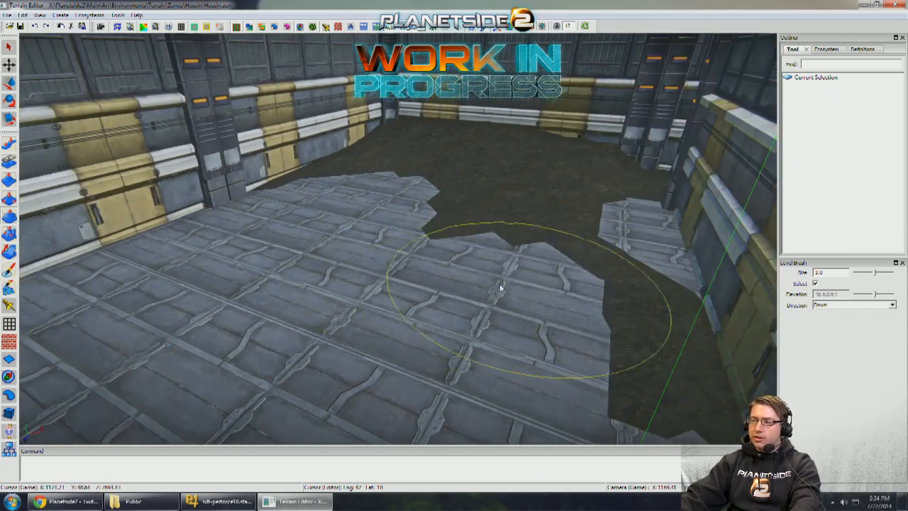
left_click_drag(493, 286, 562, 345)
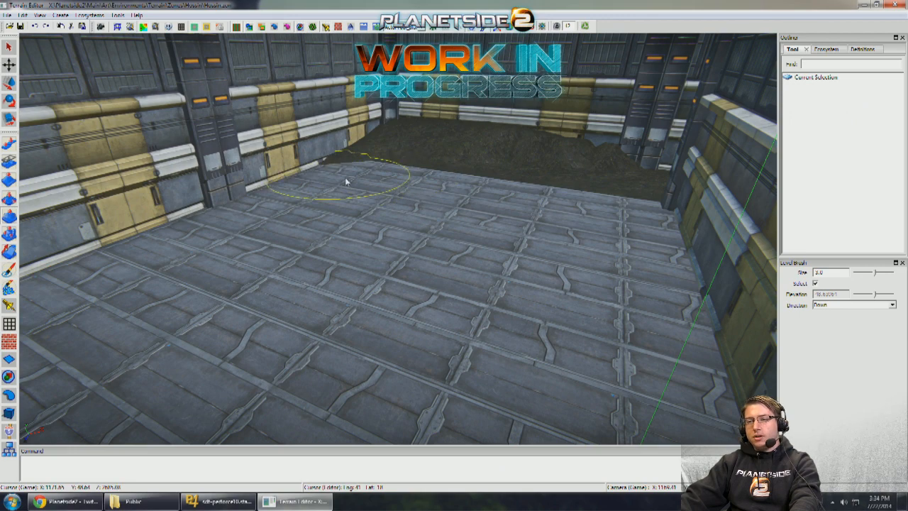
- Flatten the dirt mounds along the far walls of the side room down to the surrounding ground level
right_click_drag(376, 174, 396, 206)
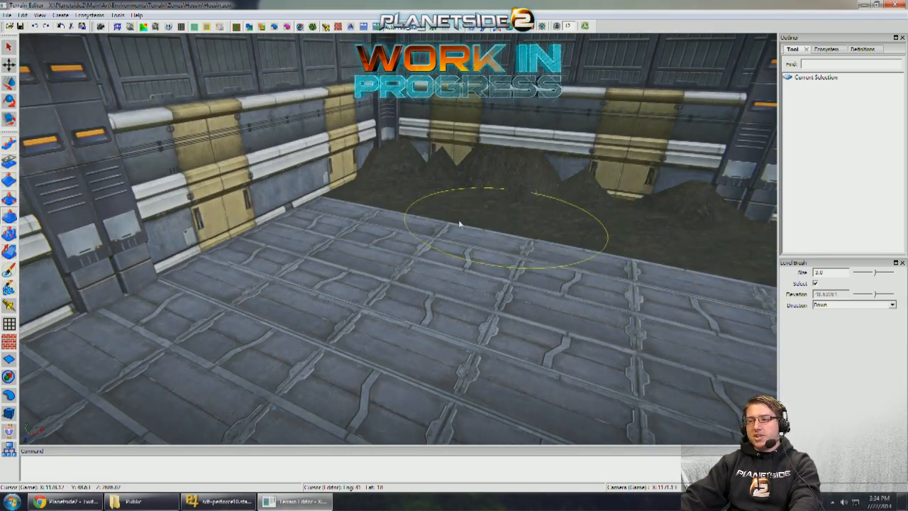
left_click_drag(397, 197, 491, 192)
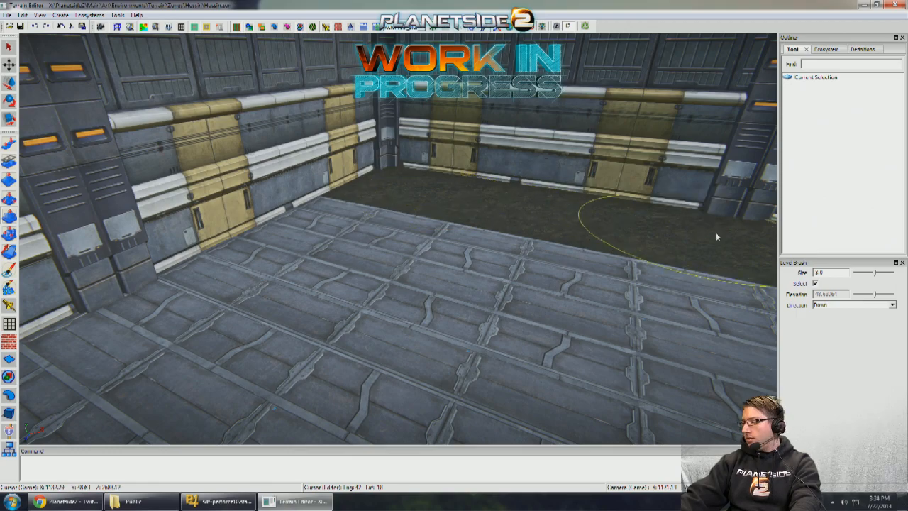
right_click_drag(716, 234, 610, 228)
right_click_drag(616, 237, 210, 231)
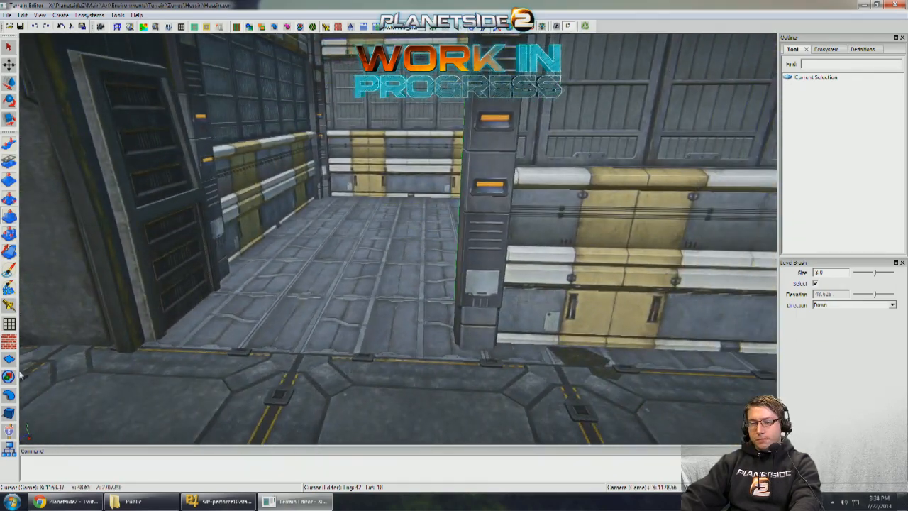
- Copy the side room's Interior_FloorThick_4x4 slab past the wall segment to the neighbouring area beside the passage, using grid snapping
left_click(300, 297)
right_click_drag(300, 296, 521, 283)
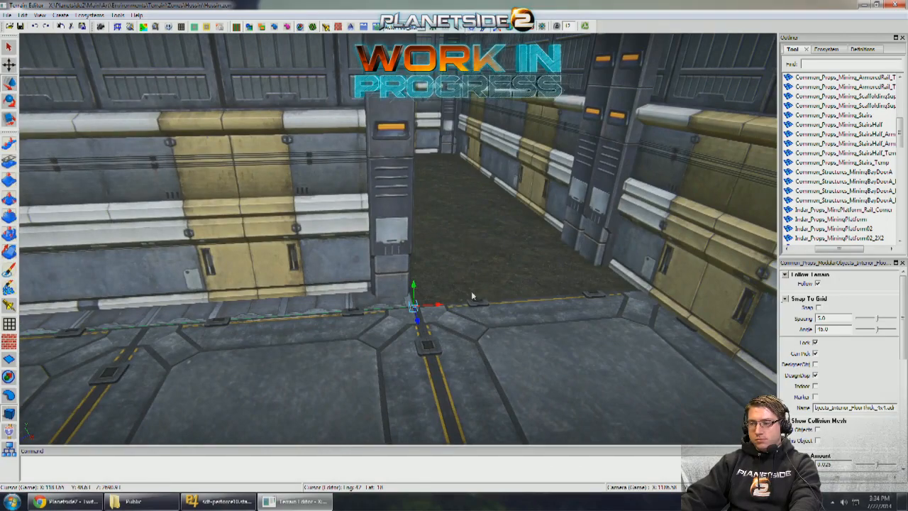
key("ctrl+v")
right_click_drag(734, 295, 662, 262)
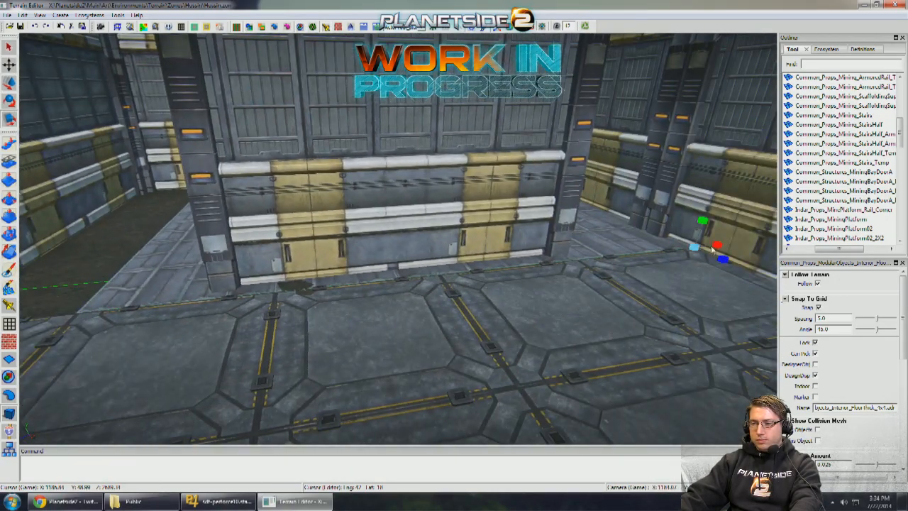
right_click_drag(727, 245, 589, 220)
- Roof the passage with Interior_FloorThick_4x4 slabs at wall-top height, extending them toward the railed platform
right_click_drag(505, 135, 425, 226)
left_click(495, 129)
left_click(477, 194)
key("w")
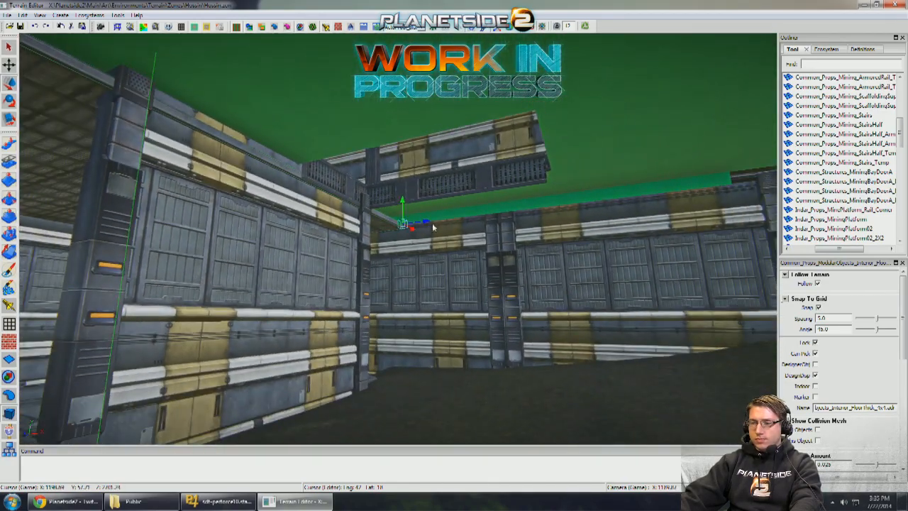
left_click_drag(433, 227, 737, 187)
right_click_drag(615, 225, 567, 227)
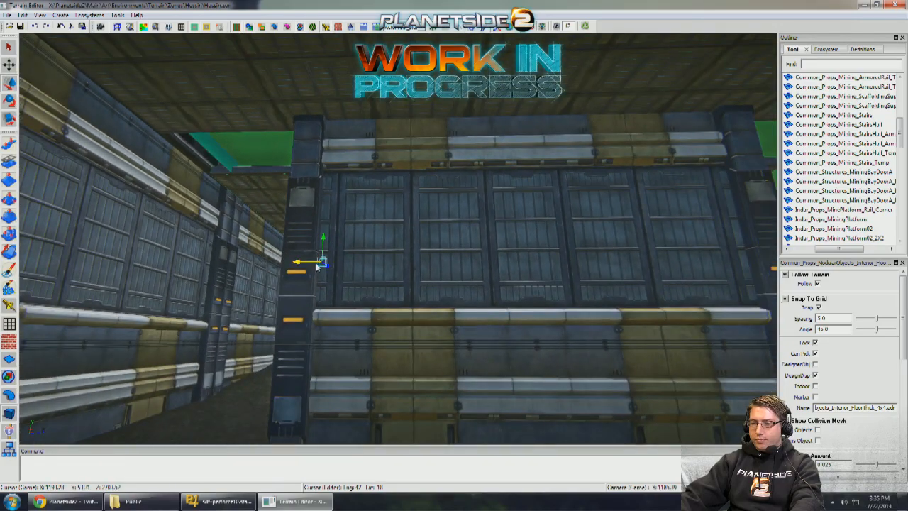
right_click_drag(428, 268, 351, 264)
right_click_drag(406, 266, 357, 266)
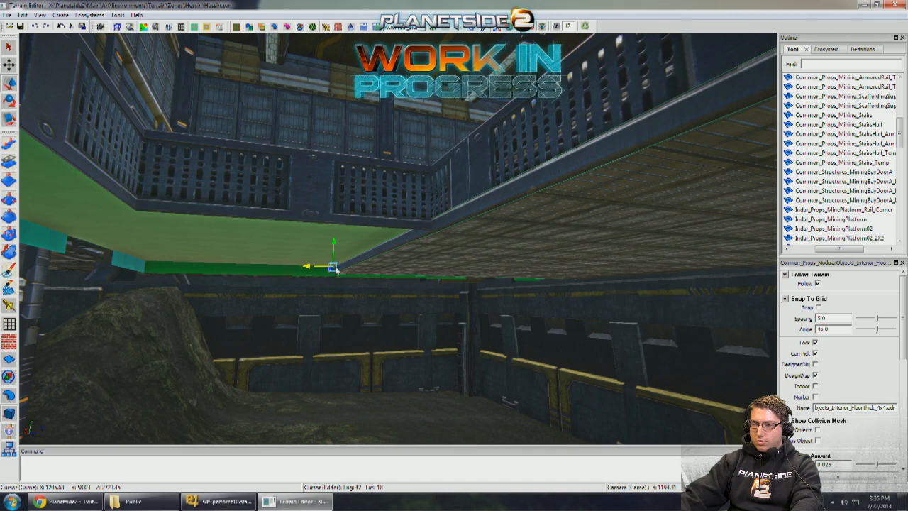
right_click_drag(337, 270, 349, 248)
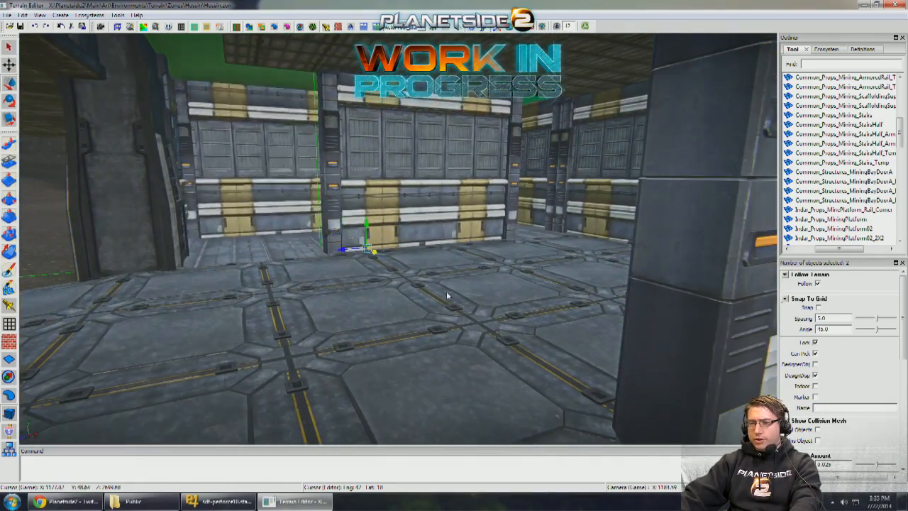
- Rotate an Interior_FloorThick_4x4 slab and slide it with grid snapping across the passage to floor the opposite side room
right_click_drag(446, 291, 418, 252)
right_click_drag(558, 247, 480, 227)
left_click(396, 222)
key("e")
scroll(479, 227, "down", 6)
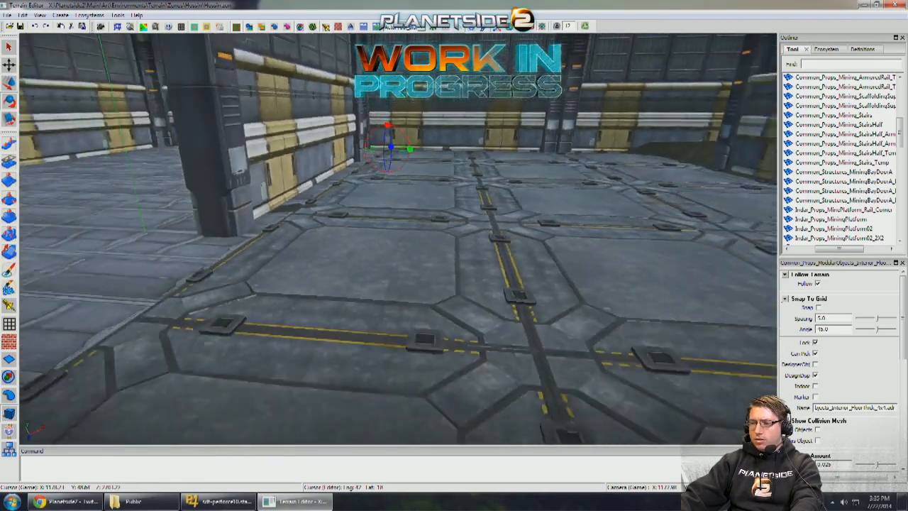
scroll(497, 207, "up", 5)
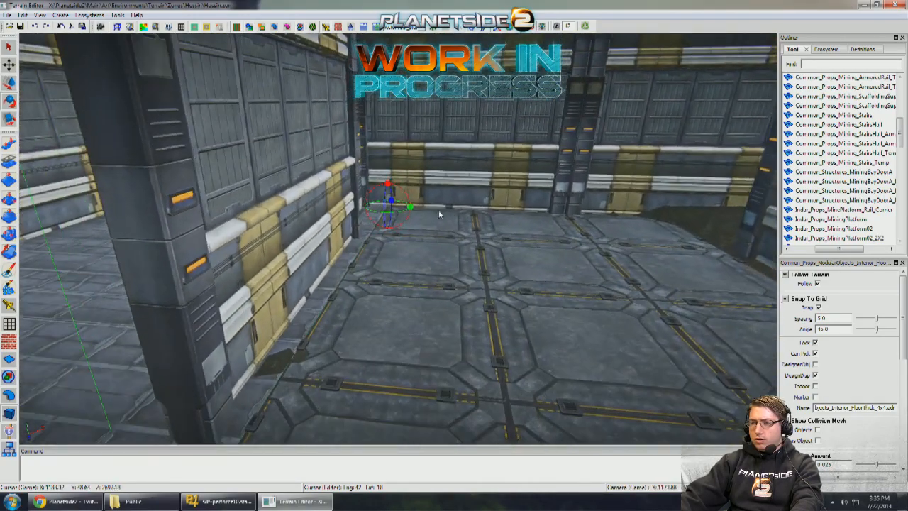
left_click_drag(410, 206, 474, 206)
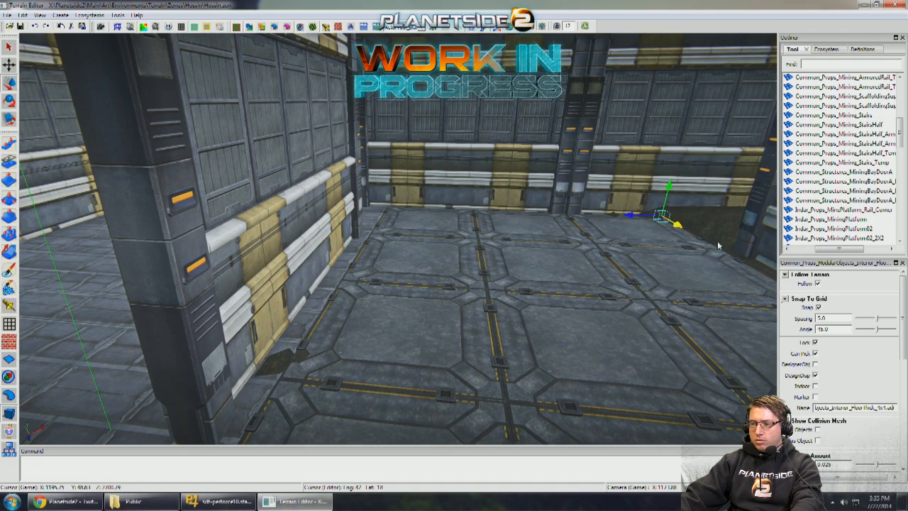
right_click_drag(482, 227, 486, 228)
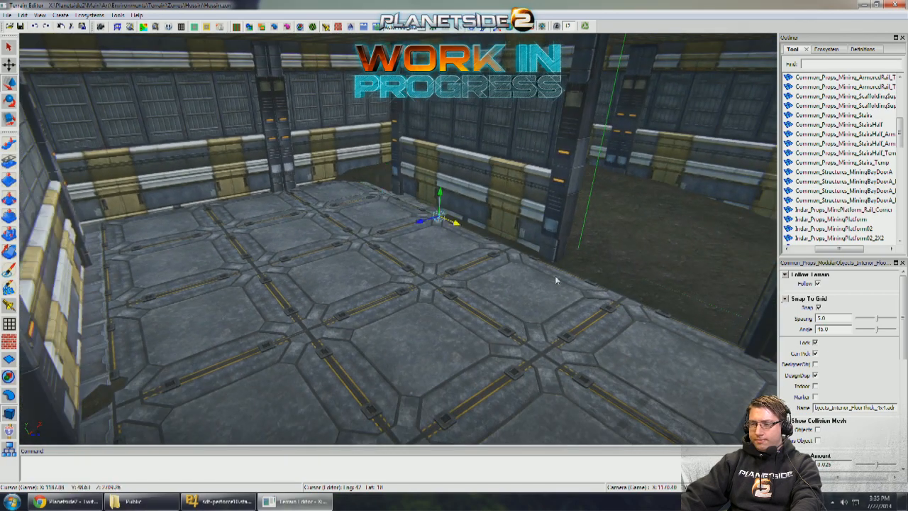
right_click_drag(532, 266, 452, 219)
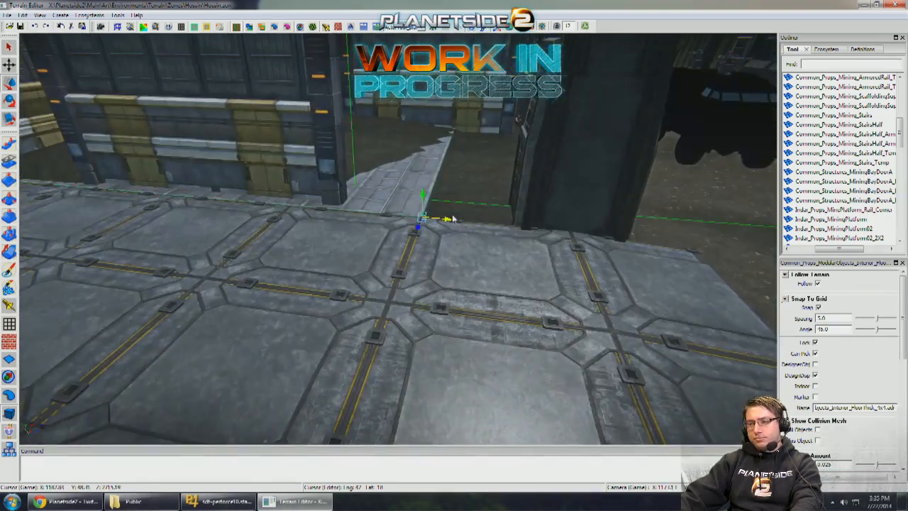
- Lower the terrain over the new floor slab in the opposite side room with the Level Brush
right_click_drag(618, 251, 2, 218)
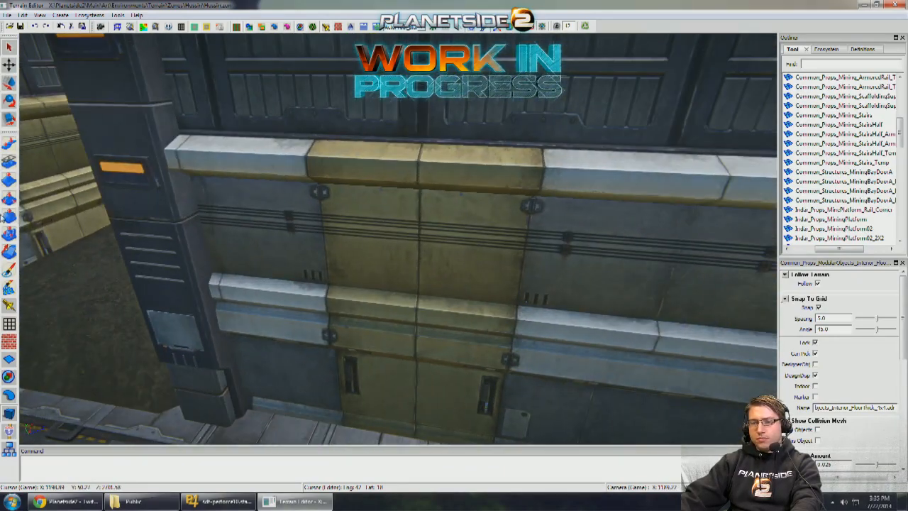
mouse_move(284, 229)
right_mouse_down()
mouse_move(310, 231)
mouse_move(284, 239)
mouse_move(386, 231)
mouse_move(407, 243)
mouse_move(406, 307)
right_mouse_up()
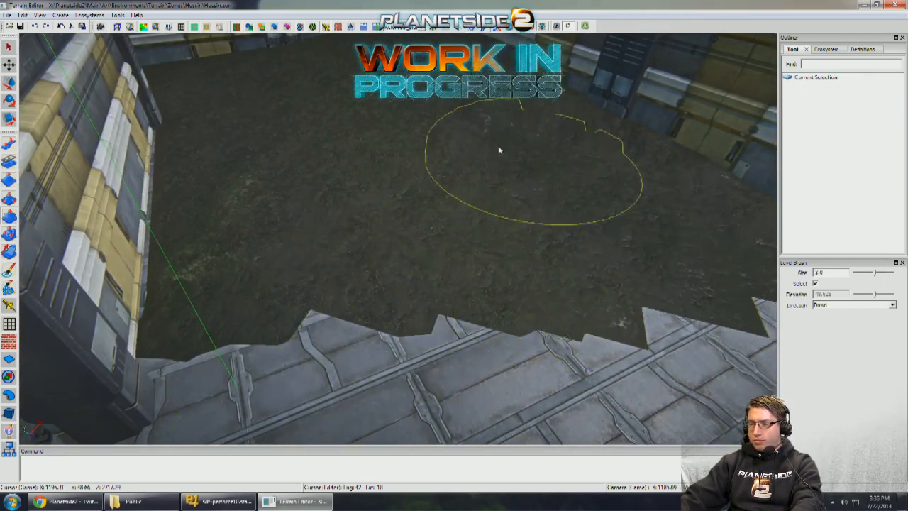
right_click_drag(538, 42, 397, 238)
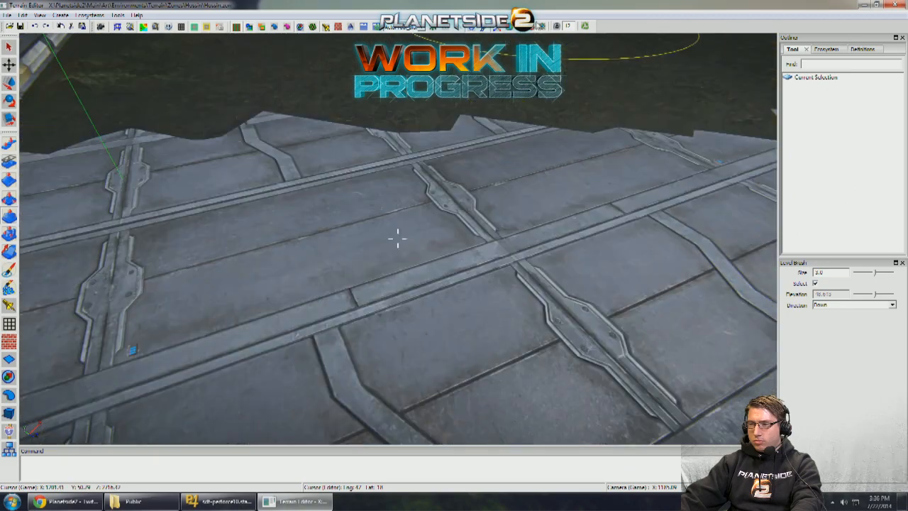
scroll(402, 209, "down", 4)
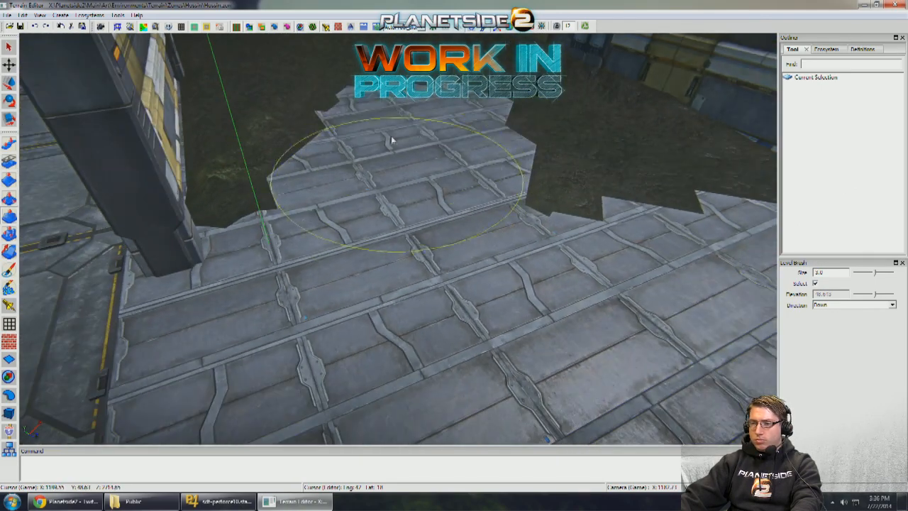
right_click_drag(321, 111, 307, 202)
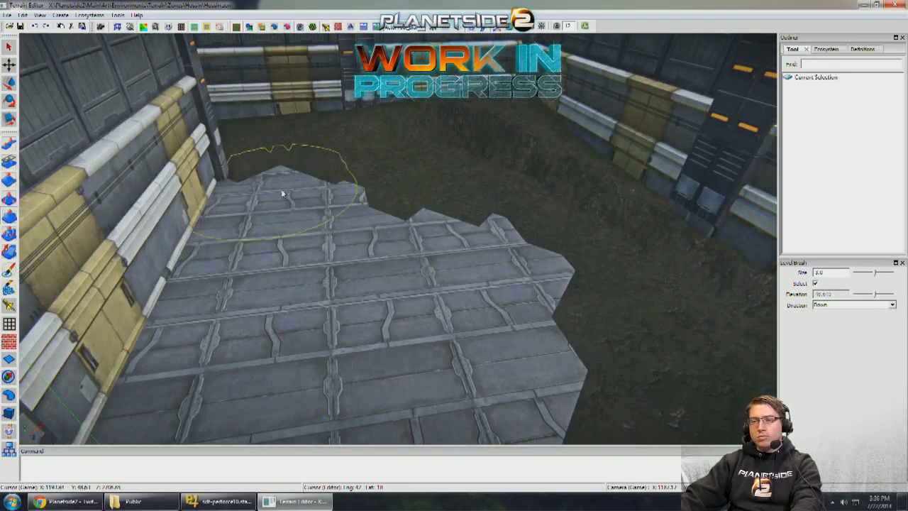
mouse_move(380, 237)
right_mouse_down()
mouse_move(458, 245)
mouse_move(514, 237)
right_mouse_up()
left_click_drag(514, 237, 570, 214)
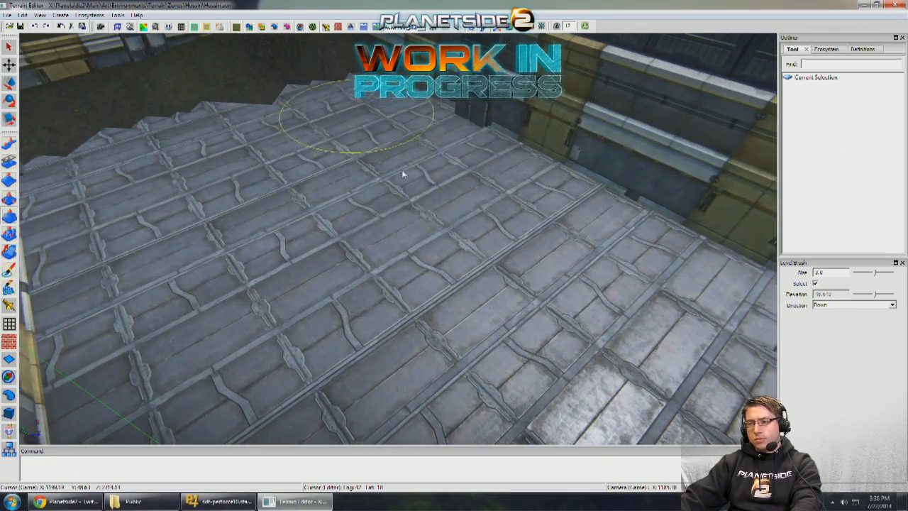
- Level the remaining dirt along the opposite room's far wall and corner and beside the passage floor
scroll(417, 245, "up", 3)
scroll(418, 256, "down", 4)
left_click_drag(359, 174, 307, 208)
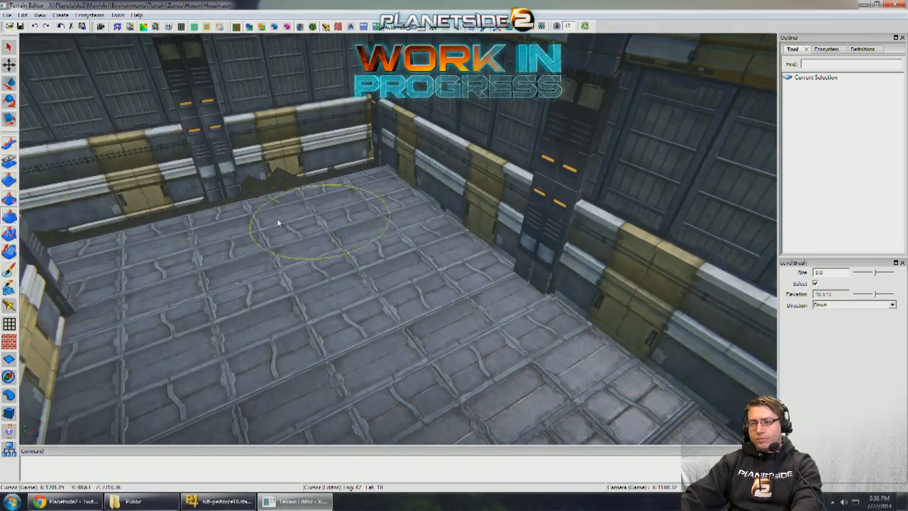
right_click_drag(317, 186, 300, 225)
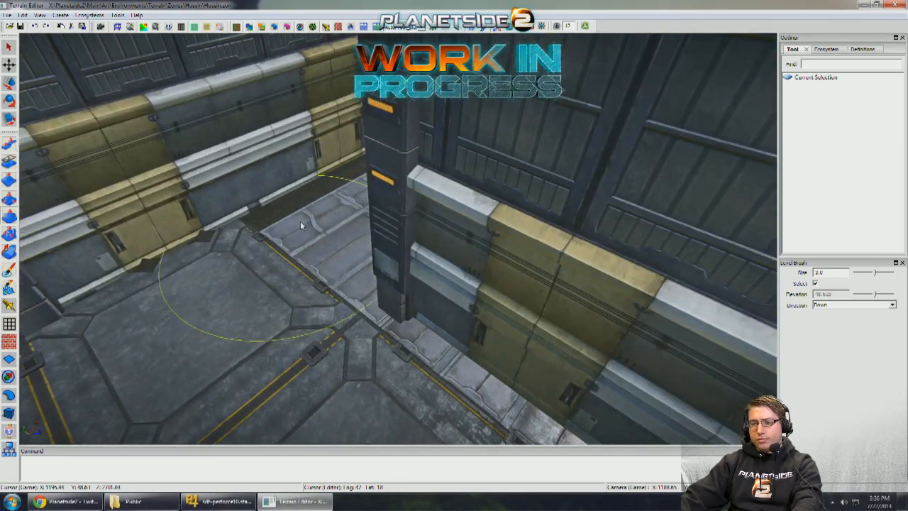
right_click_drag(211, 268, 292, 249)
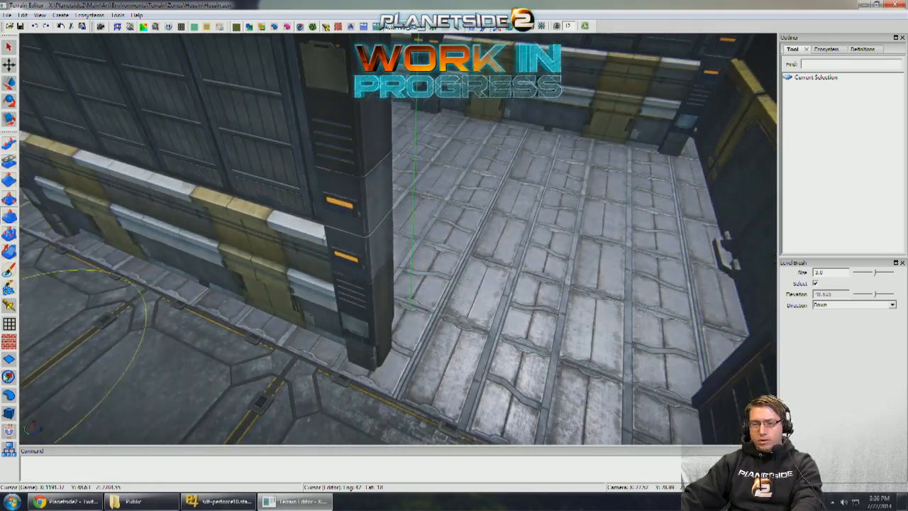
- Copy the Warehouse_Wall beside the doorway structure into the opposite side room and butt it against the structure without grid snapping
right_click_drag(397, 305, 631, 323)
right_click_drag(397, 323, 547, 325)
right_click_drag(177, 326, 432, 298)
left_click(464, 296)
right_click_drag(207, 364, 546, 310)
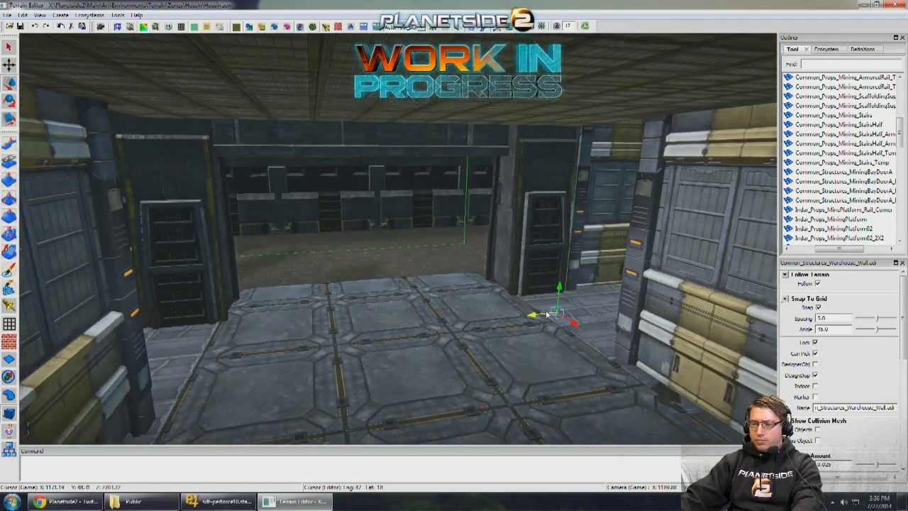
right_click_drag(466, 334, 402, 348)
left_click_drag(403, 349, 77, 345)
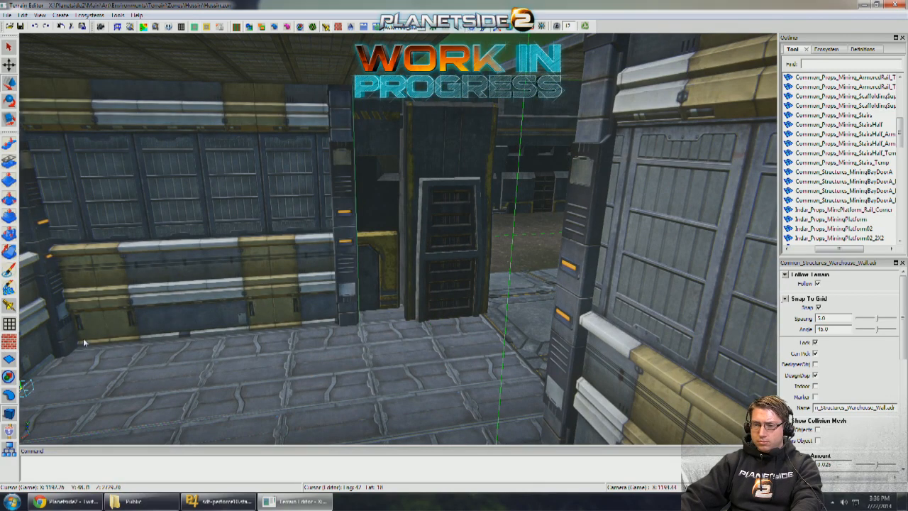
right_click_drag(83, 343, 107, 336)
left_click_drag(113, 341, 153, 342)
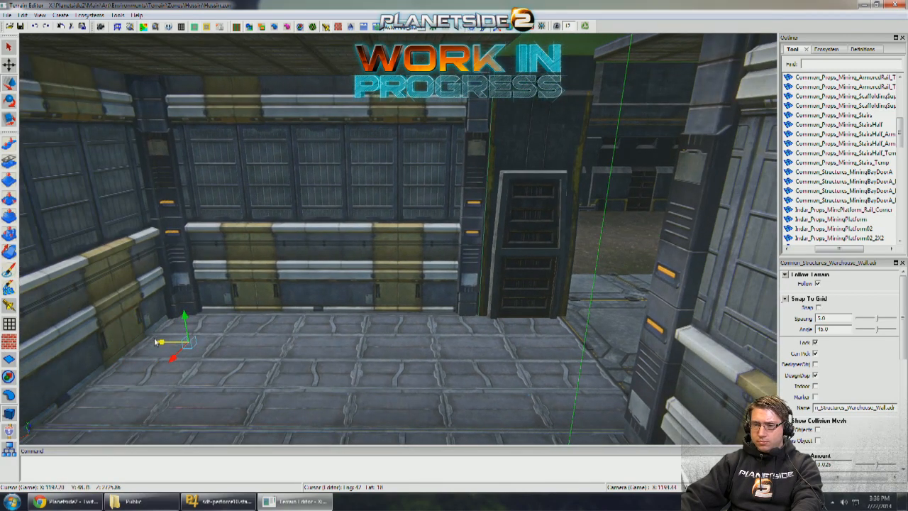
- Shorten the end Warehouse_Wall of the room's back row slightly so its end column stands clear of the corner wall
right_click_drag(307, 344, 291, 374)
left_click(421, 321)
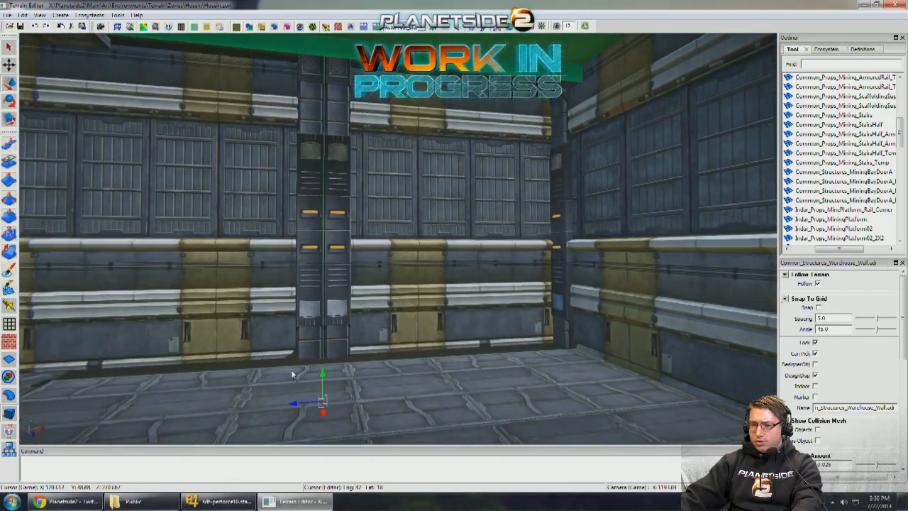
left_click_drag(297, 405, 291, 403)
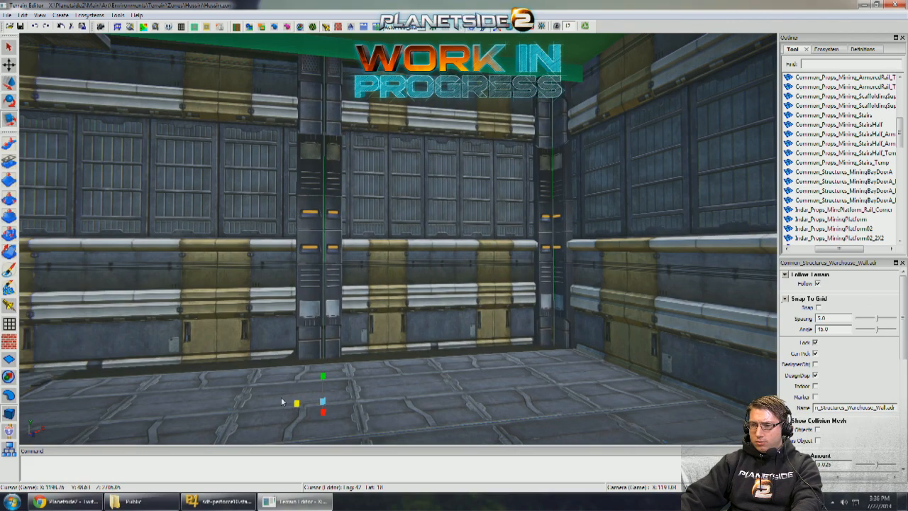
right_click_drag(306, 382, 156, 376)
- Delete the surplus Warehouse_Wall from the back row and shift the remaining pair sideways so their joint is centred on the passage
right_click_drag(333, 341, 398, 269)
left_click(496, 267)
key("Delete")
left_click(453, 271, "shift")
key("a")
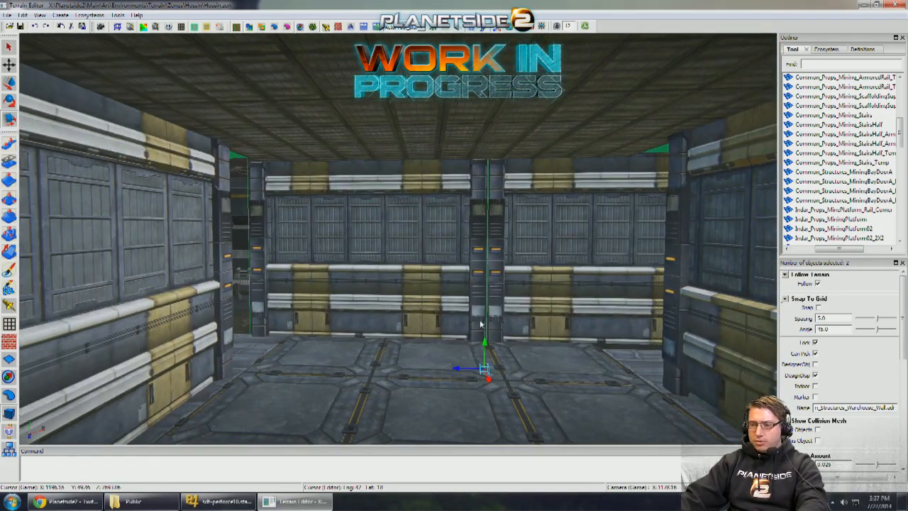
left_click_drag(465, 373, 408, 371)
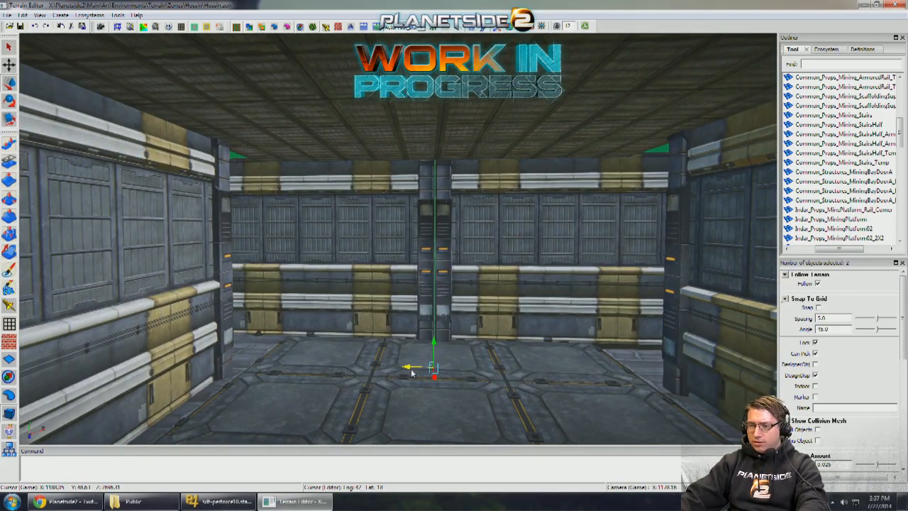
- Scale the side room's back Warehouse_Wall along its length to fit between the passage pair and the corner wall
right_click_drag(369, 300, 395, 300)
key("s")
left_click(395, 300)
key("d")
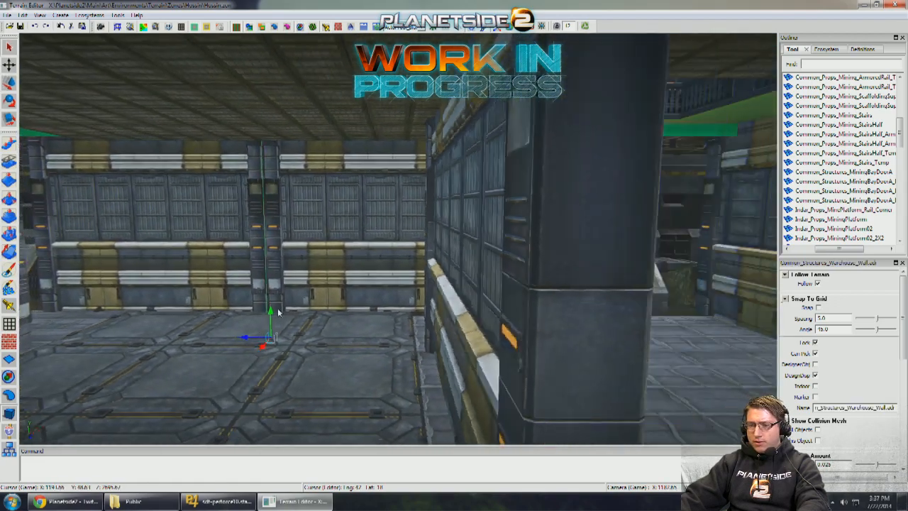
key("d")
left_click_drag(415, 338, 380, 366)
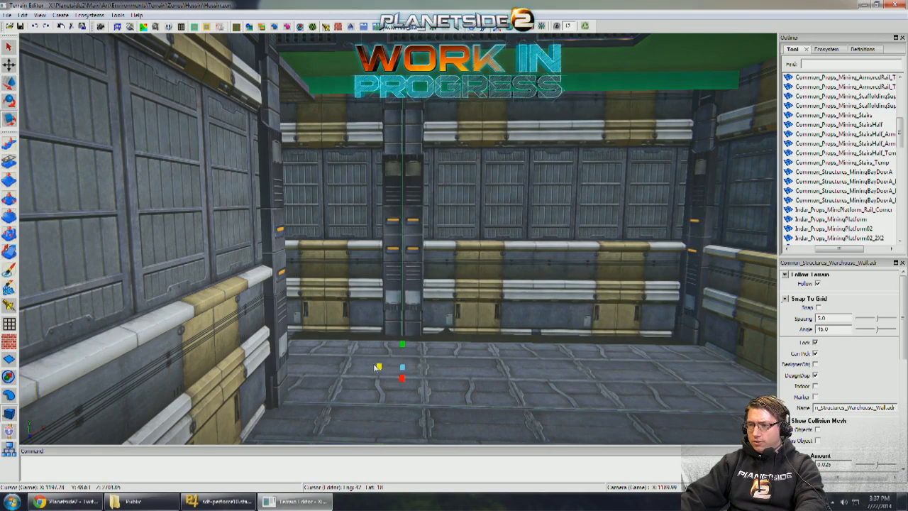
key("w")
right_click_drag(584, 303, 628, 285)
key("s")
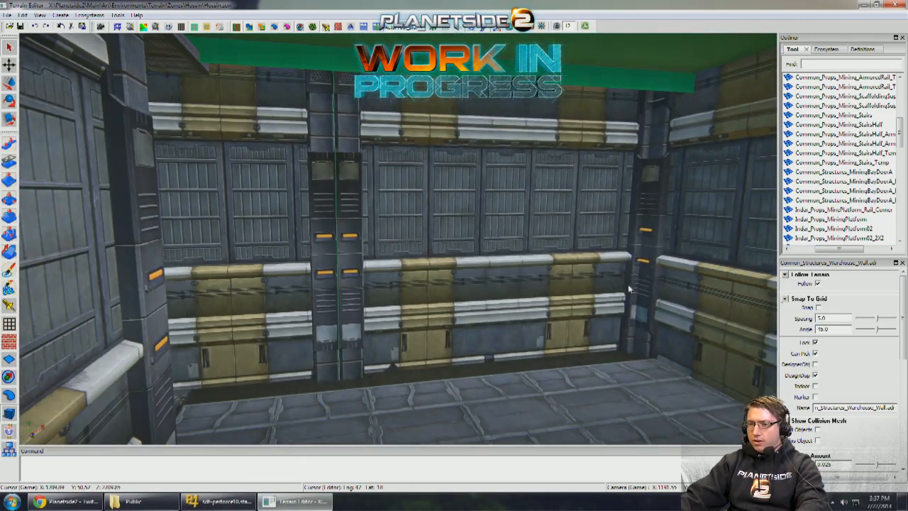
key("s")
right_click_drag(547, 292, 551, 304)
- Slide a Warehouse_Wall into the back opening of the opposite side room and align its end column with the neighbouring wall
right_click_drag(242, 321, 476, 338)
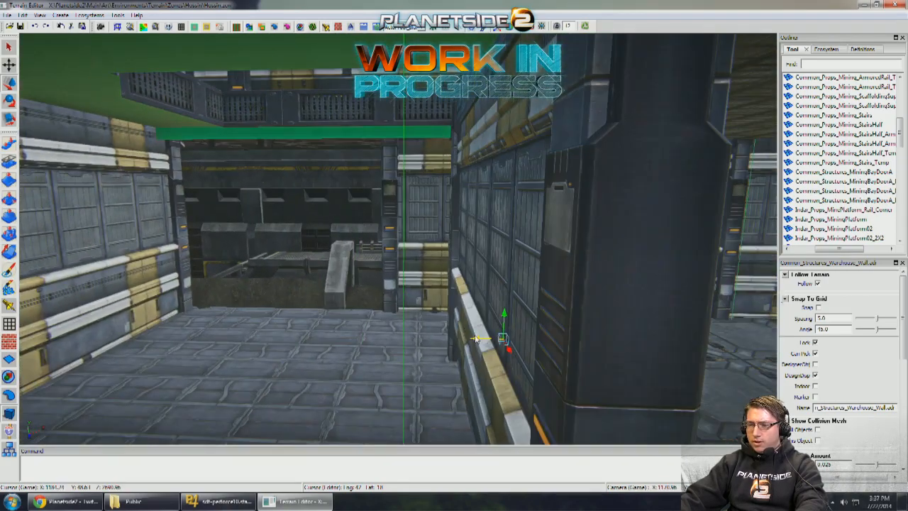
left_click_drag(267, 335, 159, 332)
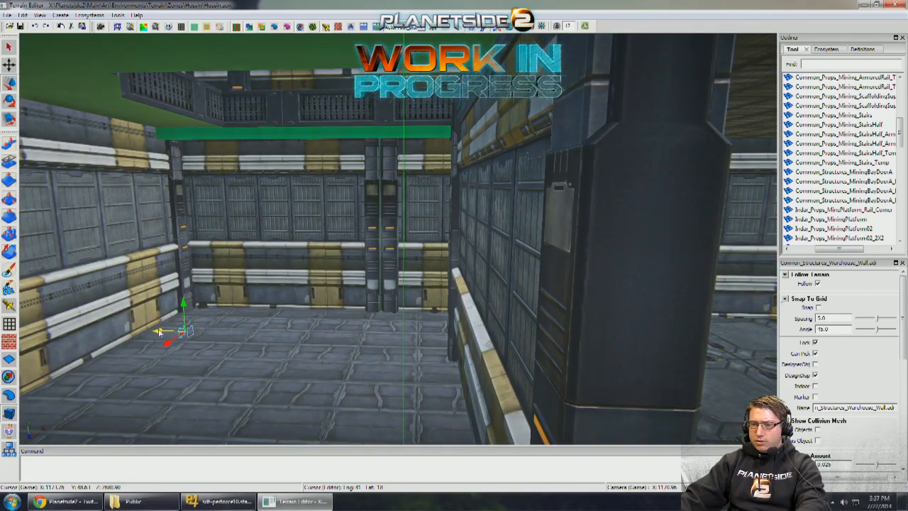
right_click_drag(204, 343, 224, 347)
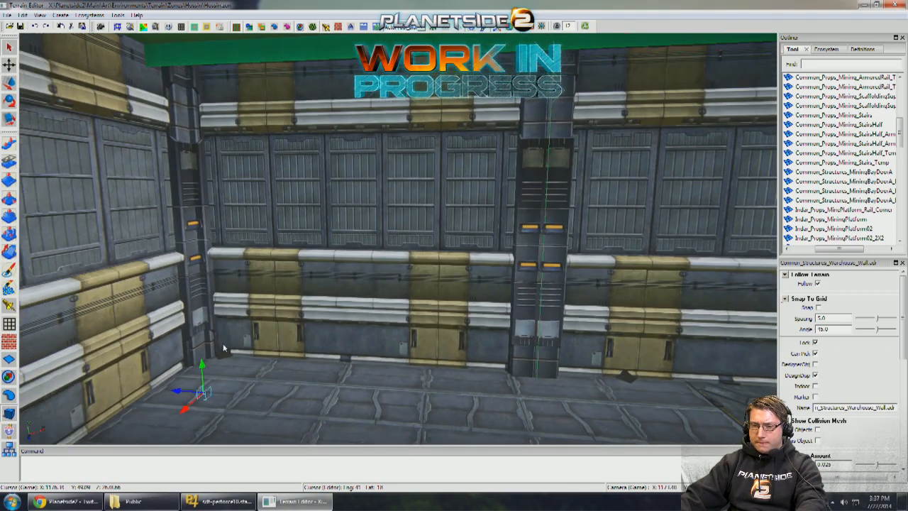
left_click_drag(180, 391, 600, 423)
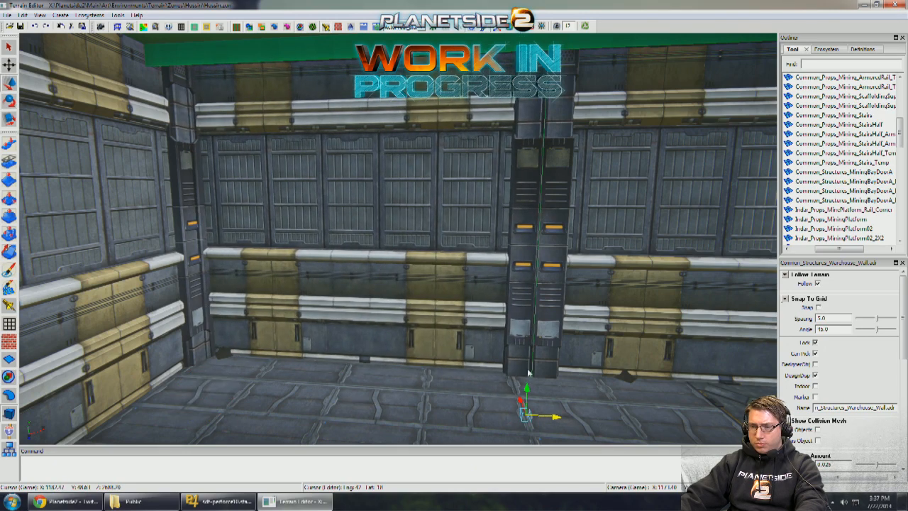
key("q")
key("r")
right_click_drag(425, 321, 429, 345)
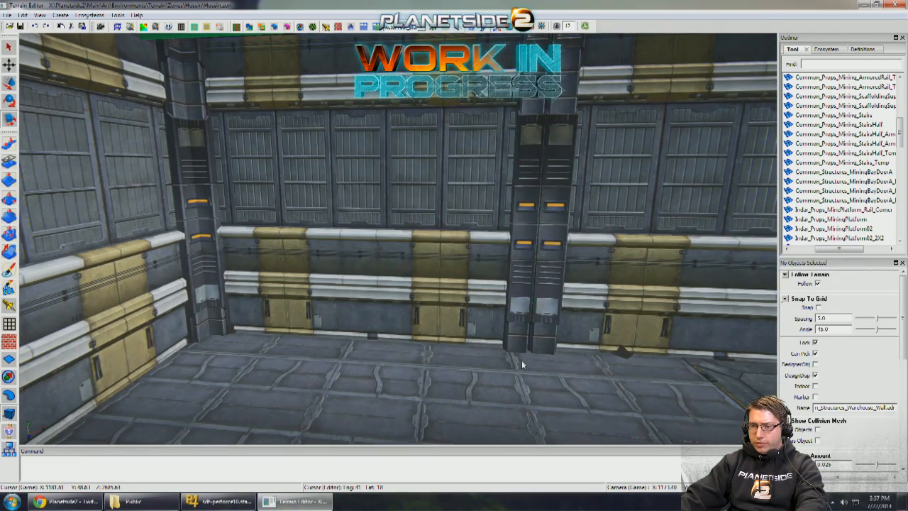
key("q")
right_click_drag(522, 361, 514, 341)
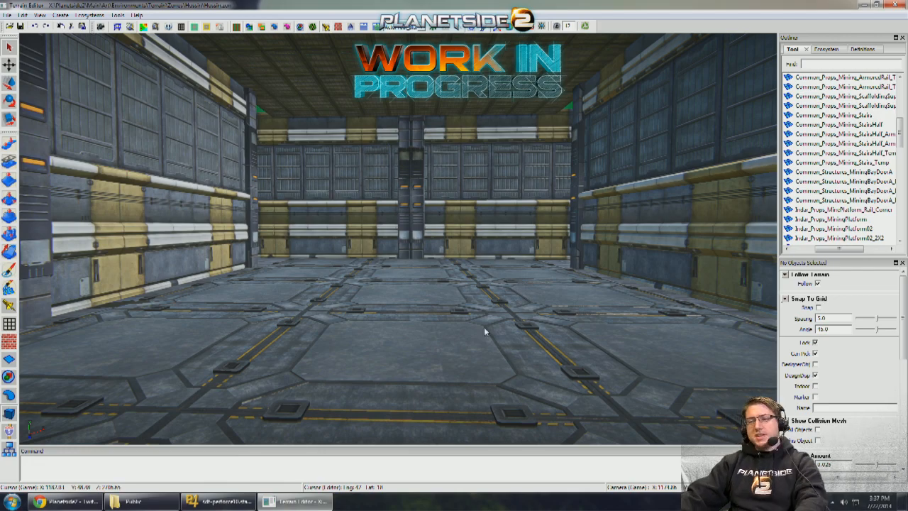
- Inspect the passage and side room, checking the floor slab and wall bases from above and below
right_click_drag(484, 330, 505, 327)
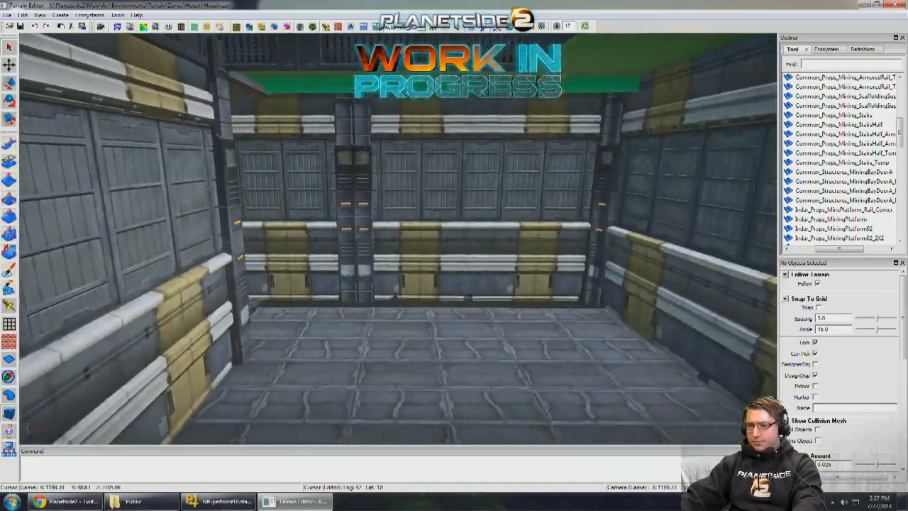
right_click_drag(452, 319, 458, 321)
left_click(468, 321)
right_click_drag(467, 321, 303, 343, "alt")
left_click_drag(302, 344, 307, 326, "alt")
right_click_drag(307, 326, 413, 278, "alt")
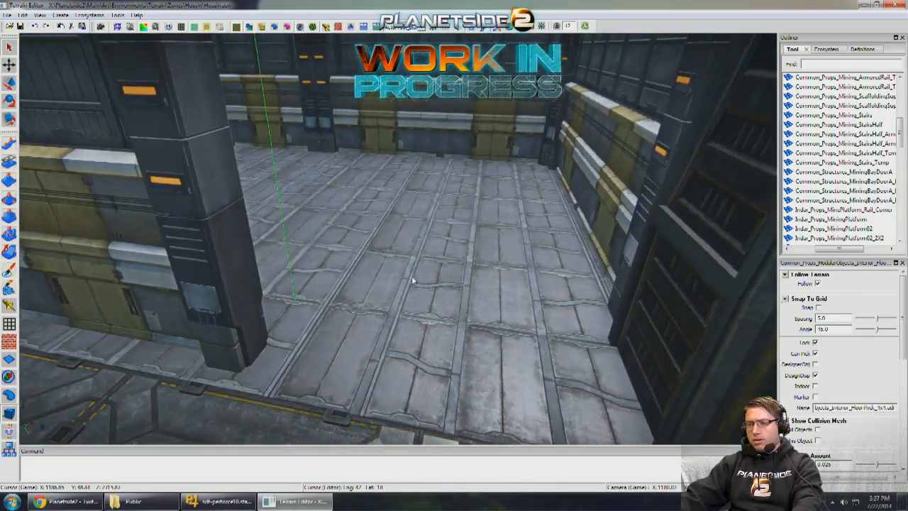
left_click_drag(413, 278, 369, 291, "alt")
right_click_drag(369, 291, 283, 312, "alt")
middle_click_drag(283, 312, 333, 377, "alt")
left_click_drag(333, 376, 556, 293, "alt")
left_click_drag(697, 320, 426, 273, "alt")
left_click_drag(557, 363, 604, 276, "alt")
middle_click_drag(604, 276, 605, 241, "alt")
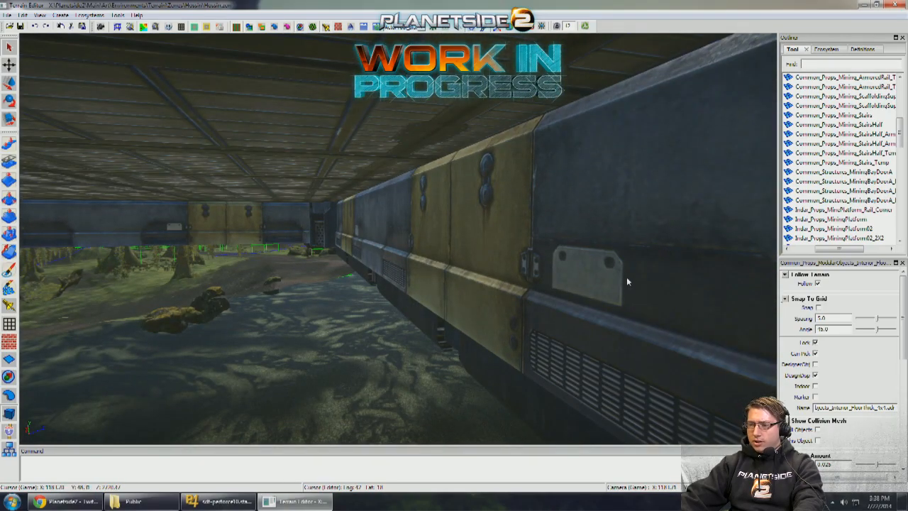
middle_click_drag(627, 277, 627, 279, "alt")
scroll(627, 279, "down", 2)
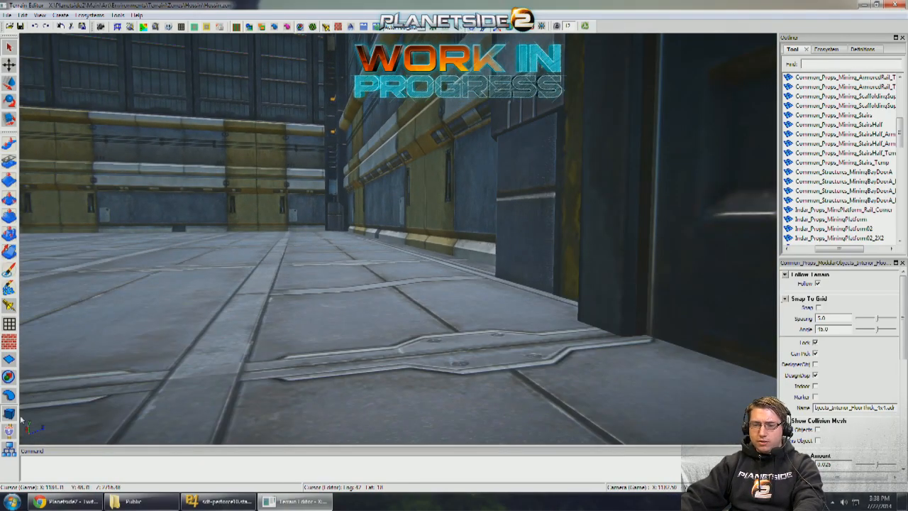
- Try to raise the Warehouse_Wall beside the side room's corner column
left_click_drag(263, 262, 390, 275, "alt")
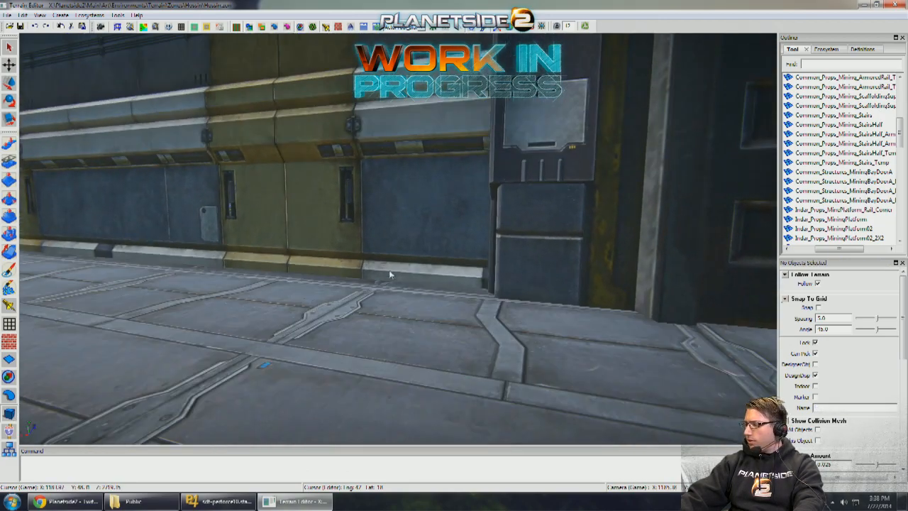
left_click(448, 220)
scroll(448, 220, "down", 4)
left_click_drag(443, 223, 332, 248, "alt")
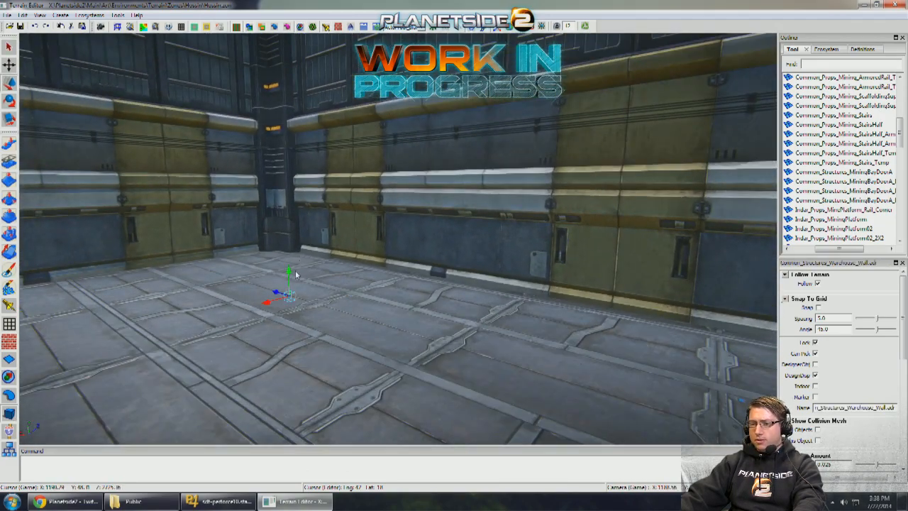
middle_click_drag(296, 275, 292, 276, "alt")
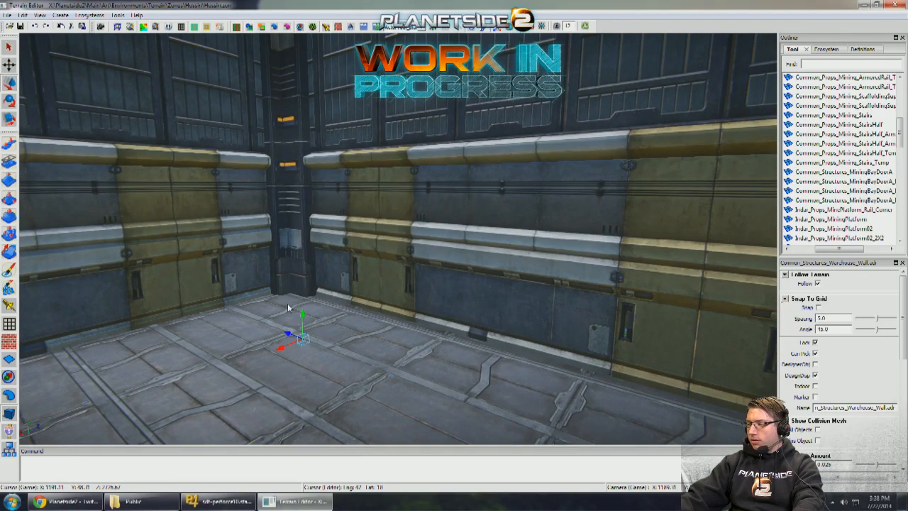
left_click_drag(304, 316, 304, 266)
right_click_drag(305, 268, 333, 264)
key("ctrl+z")
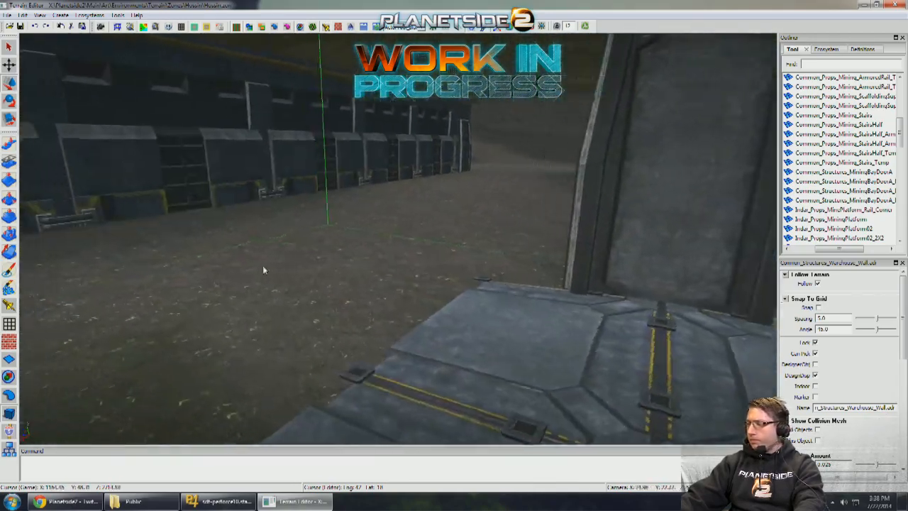
- Shift the partition Warehouse_Wall between the passage and the side room sideways along the edge of the passage floor
mouse_move(263, 267)
right_mouse_down()
mouse_move(323, 265)
mouse_move(244, 261)
mouse_move(316, 262)
mouse_move(265, 263)
mouse_move(293, 263)
mouse_move(295, 271)
mouse_move(281, 273)
mouse_move(255, 262)
right_mouse_up()
right_click_drag(327, 169, 261, 217)
left_click_drag(302, 405, 338, 406)
right_click_drag(339, 406, 501, 373)
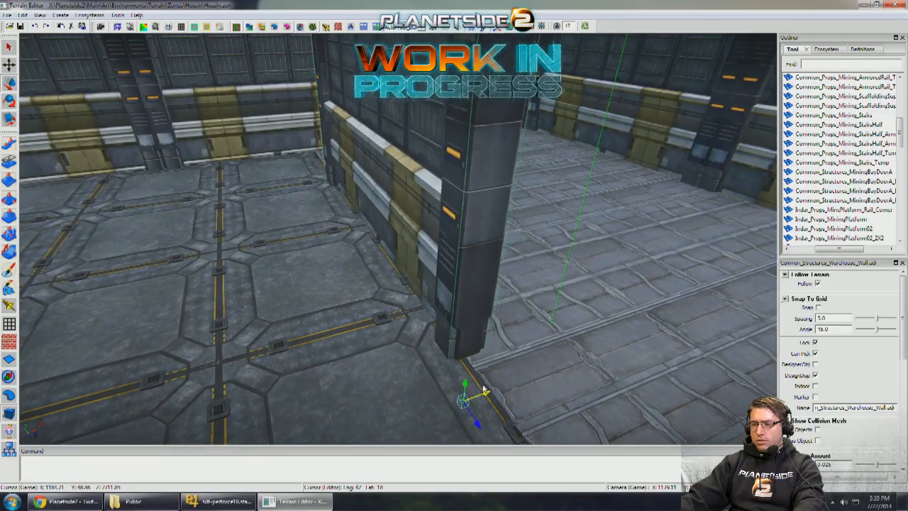
right_click_drag(420, 336, 355, 213)
- Examine the outpost's upper hall and the terrain and vehicles outside it
right_click_drag(447, 301, 361, 354)
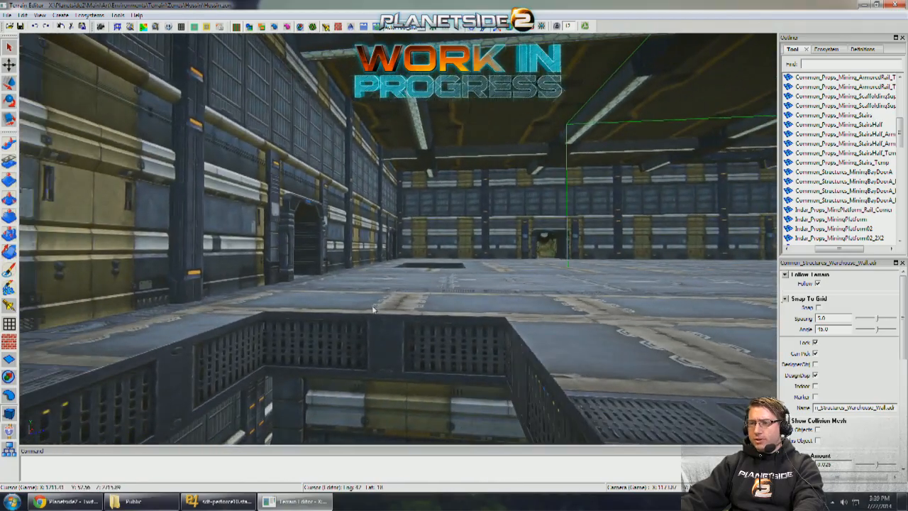
right_click_drag(374, 310, 397, 312)
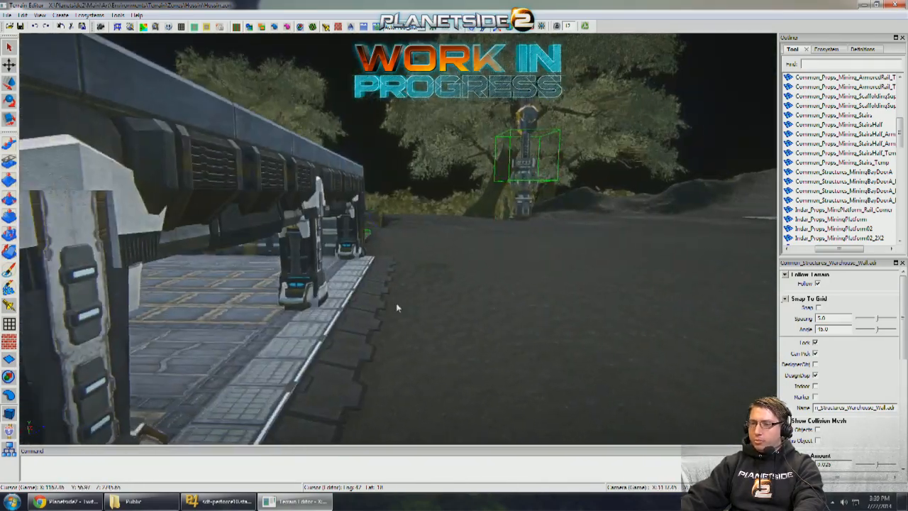
key("a")
right_click_drag(395, 303, 5, 220)
key("s")
key("w")
key("a")
key("d")
key("a")
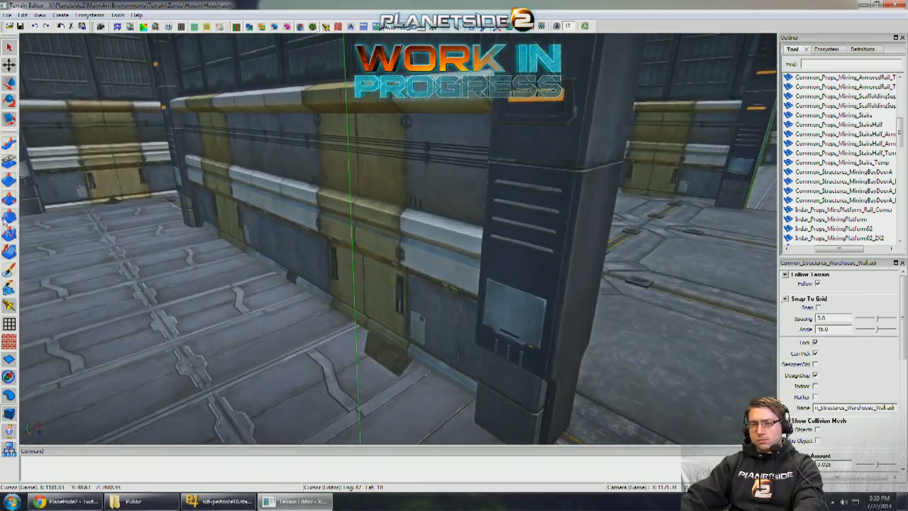
- Scale the Interior_FloorThick_4x4 ceiling slab above the passage along its width
right_click_drag(351, 330, 349, 281)
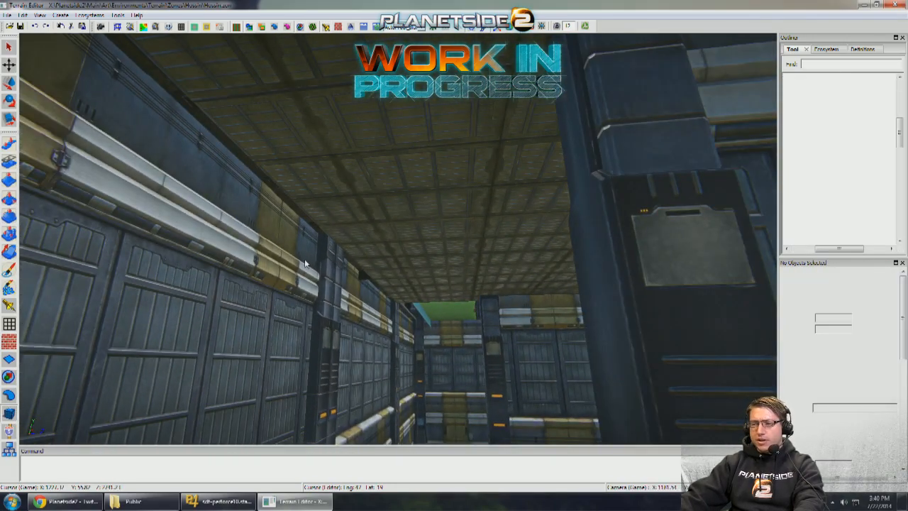
right_click_drag(591, 238, 527, 264)
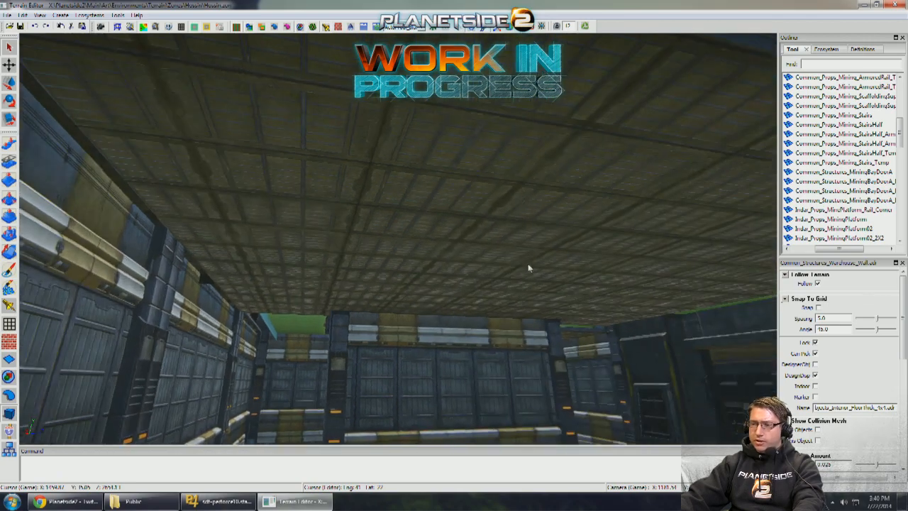
right_click_drag(452, 253, 429, 250)
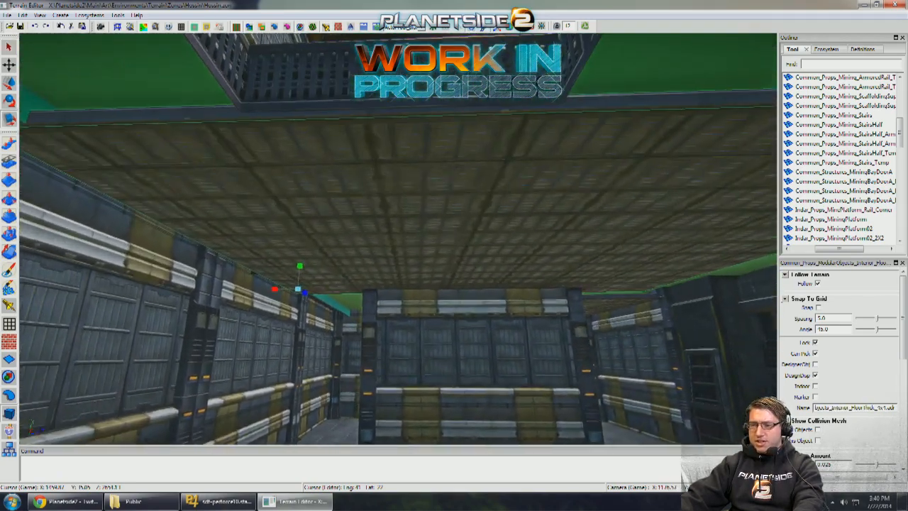
right_click_drag(316, 291, 288, 293)
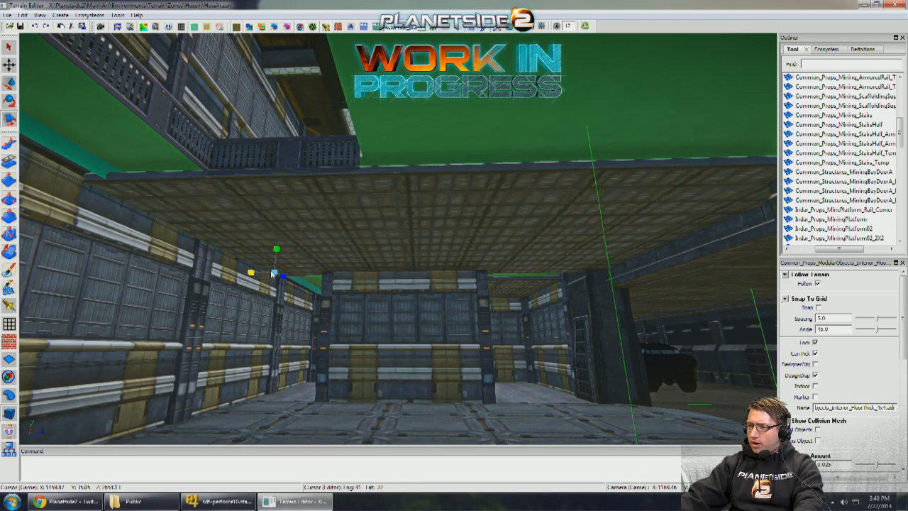
right_click_drag(265, 272, 365, 277)
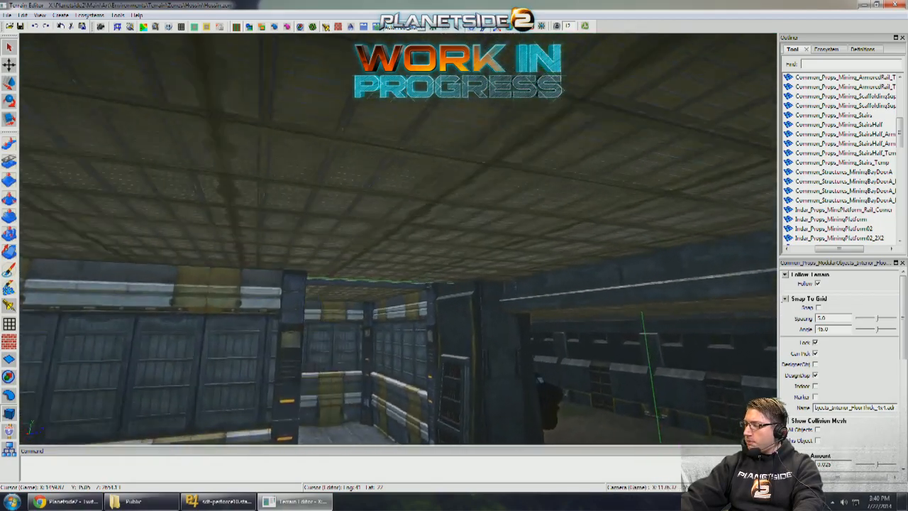
- Rotate the static Sunderer in the gully to face the new passage and move it onto the passage floor
right_click_drag(363, 243, 476, 237)
left_click(432, 237)
key("w")
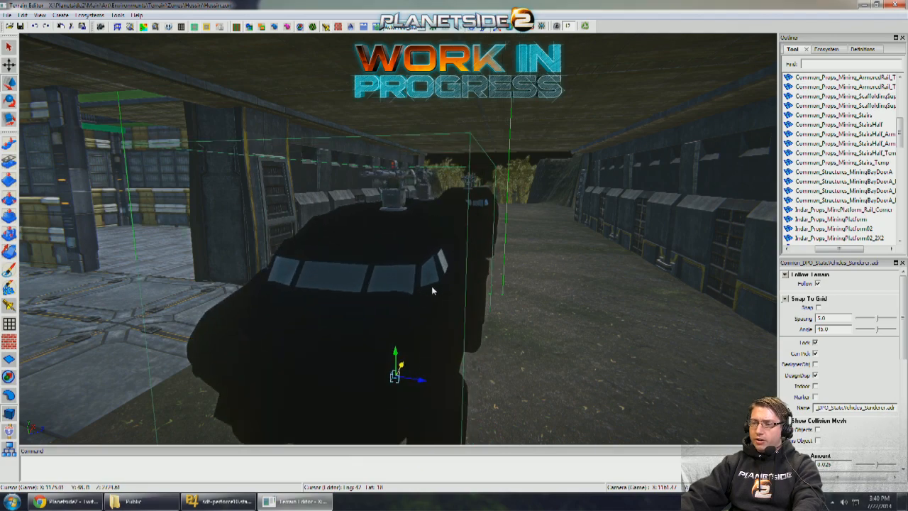
key("e")
mouse_move(432, 286)
left_mouse_down()
mouse_move(402, 291)
mouse_move(422, 295)
left_mouse_up()
key("w")
right_click_drag(432, 299, 503, 384)
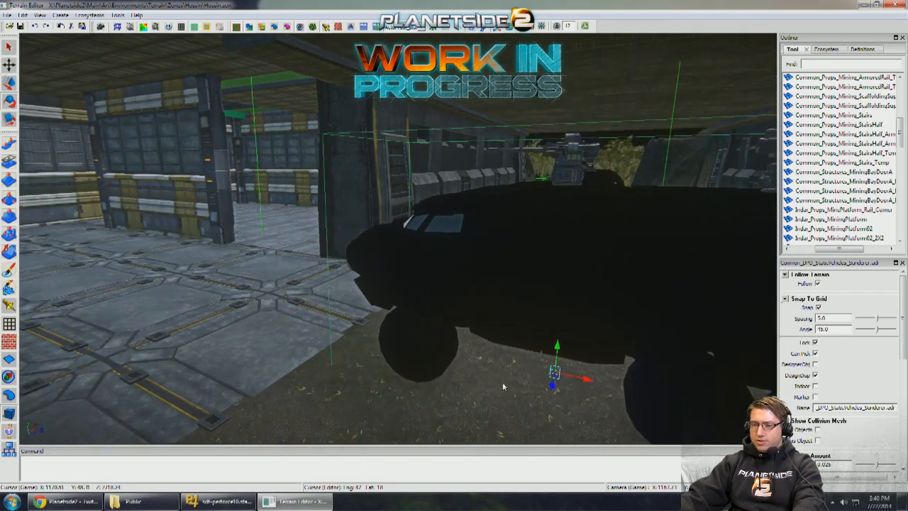
right_click_drag(587, 382, 409, 296)
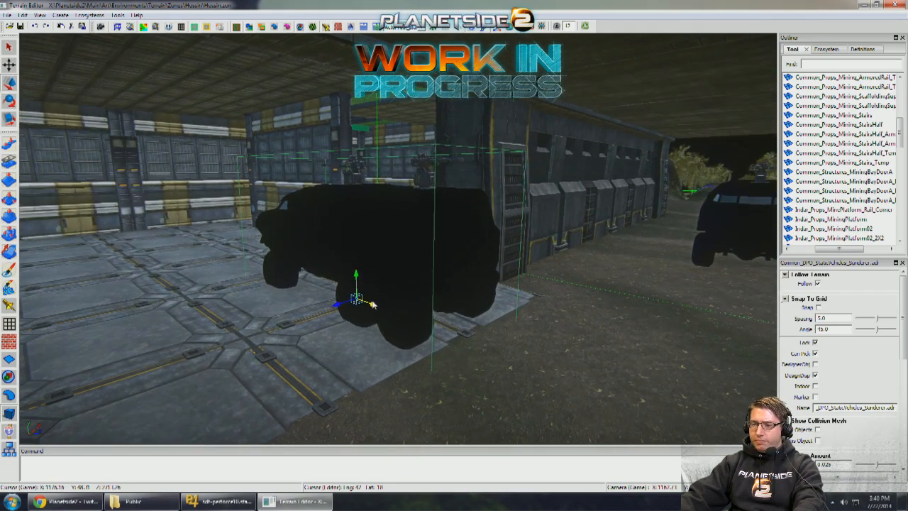
- Position the Sunderer in the middle of the passage without grid snapping and check its size against the opening
right_click_drag(257, 248, 228, 245)
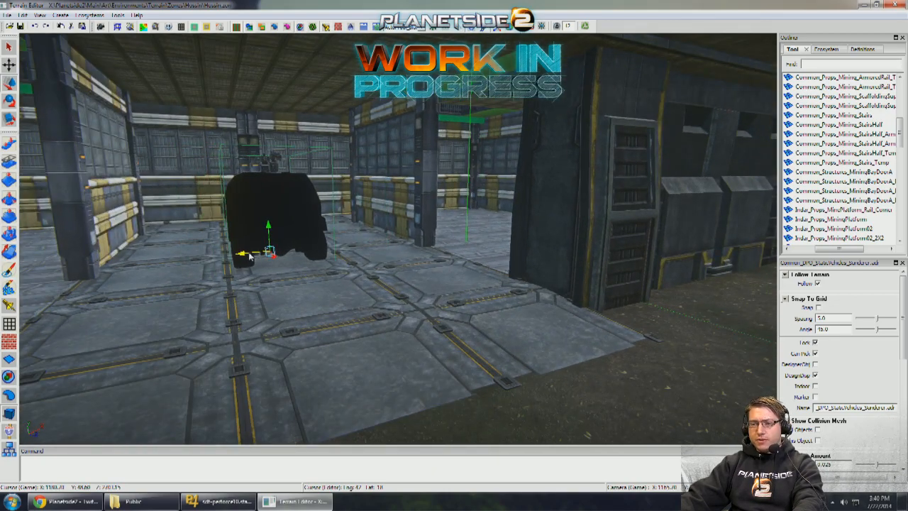
mouse_move(249, 256)
right_mouse_down()
mouse_move(305, 249)
mouse_move(177, 248)
mouse_move(255, 245)
right_mouse_up()
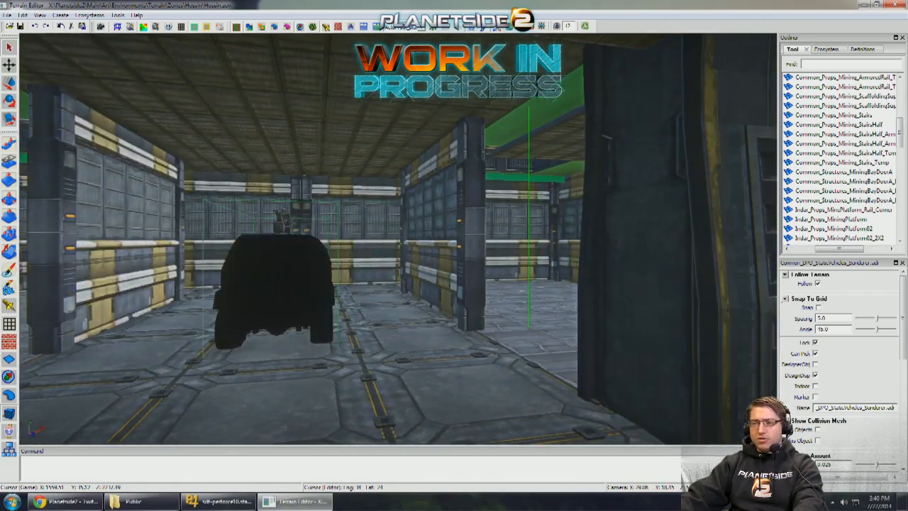
key("a")
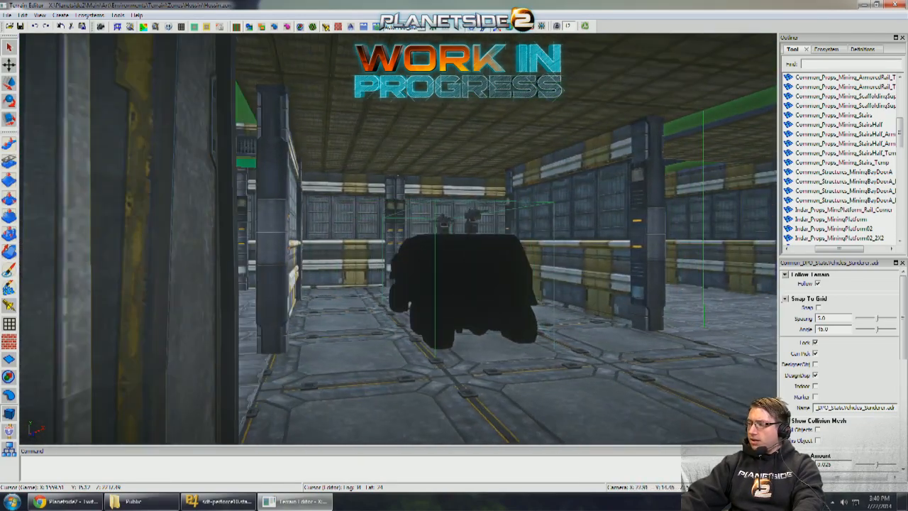
right_click_drag(256, 246, 220, 246)
key("s")
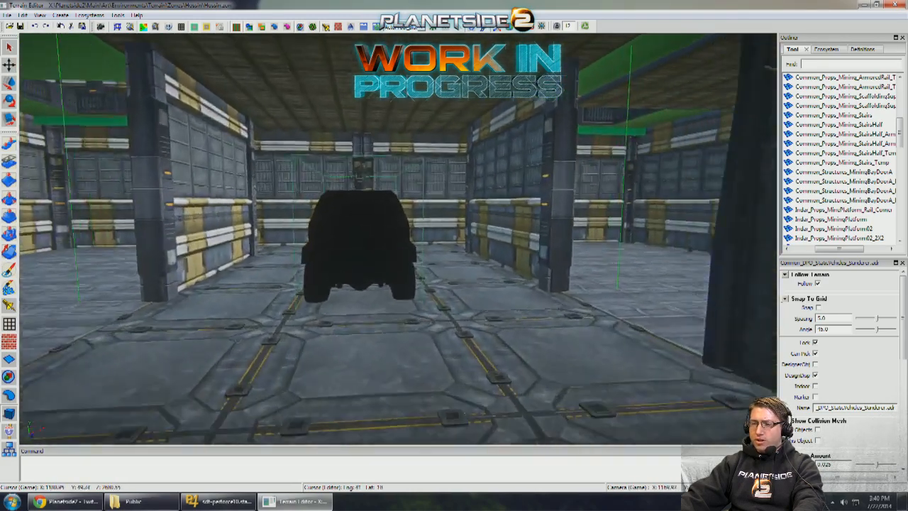
- Examine the Sunderer's clearance against the passage walls, ceiling and side openings from several distances and angles
key("w")
mouse_move(360, 245)
right_mouse_down()
mouse_move(404, 250)
mouse_move(355, 245)
right_mouse_up()
key("s")
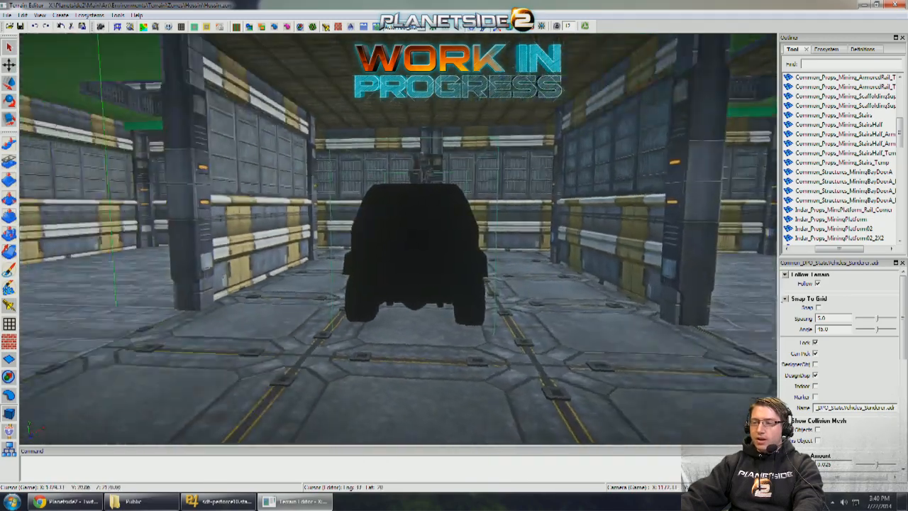
key("w")
right_click_drag(531, 334, 596, 334)
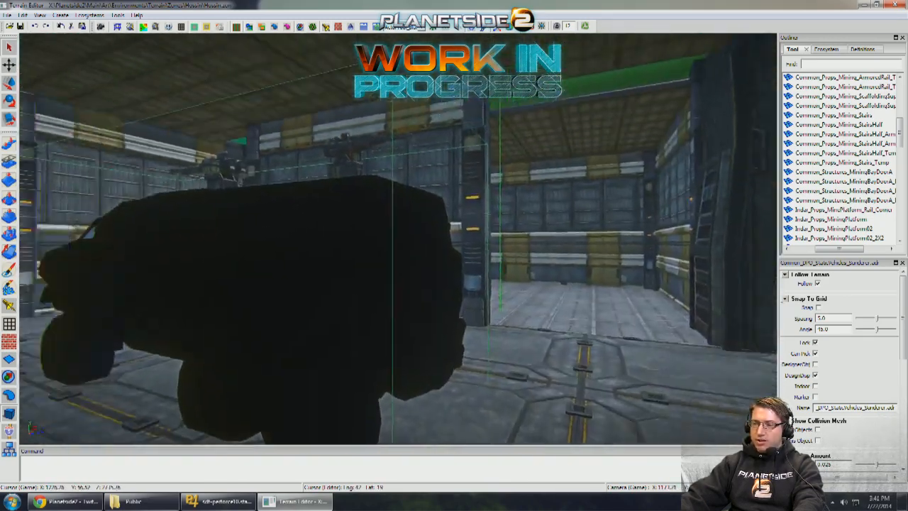
key("w")
right_click_drag(425, 282, 447, 281)
key("s")
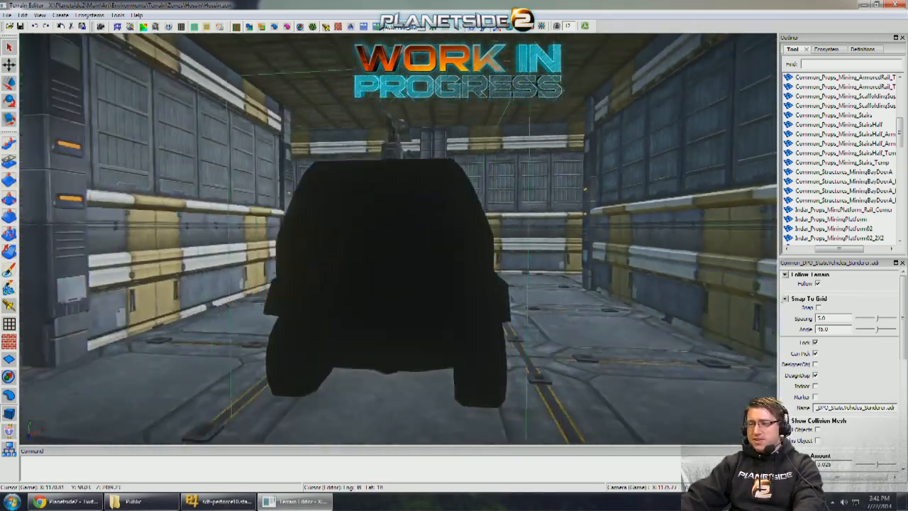
key("s")
right_click_drag(511, 343, 333, 255)
key("w")
key("s")
key("s")
key("s")
key("w")
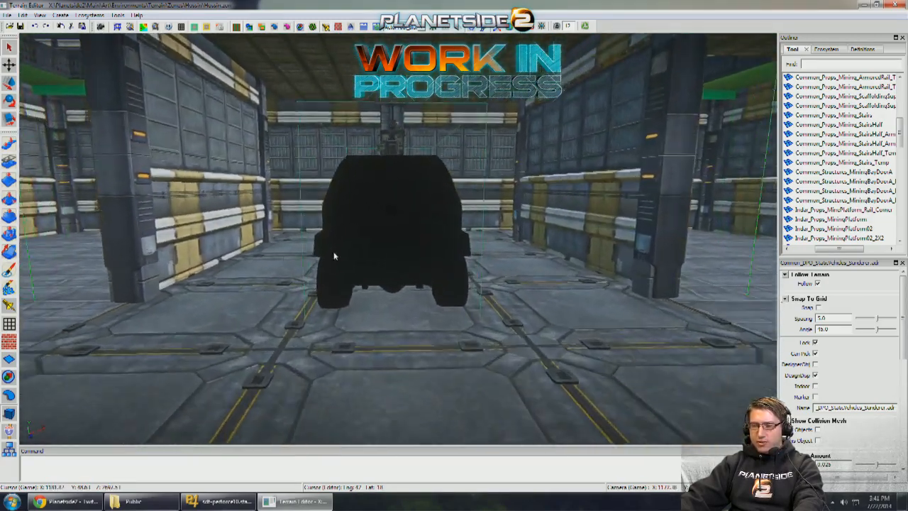
left_click(426, 337)
right_click_drag(425, 336, 425, 340)
key("s")
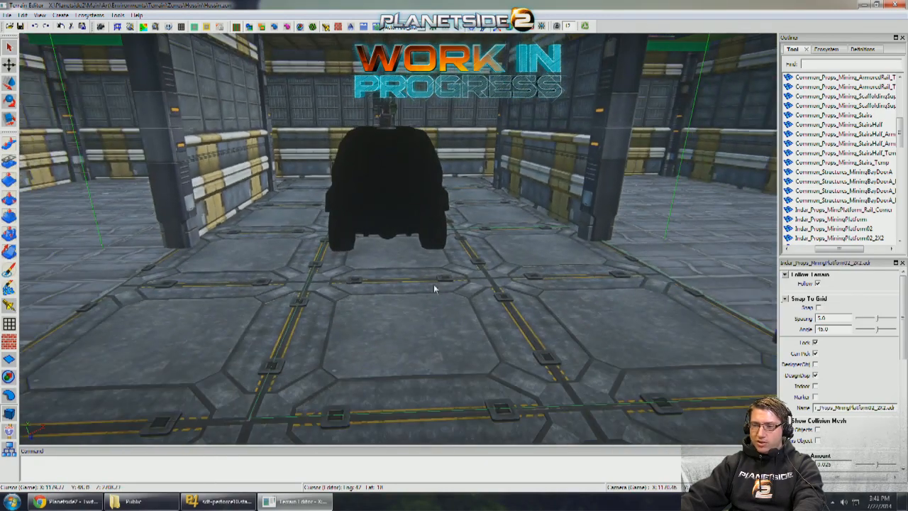
- Shift the Interior_FloorThick_4x4 ceiling slab sideways to extend the ceiling over the side room beside the passage
middle_click_drag(396, 279, 414, 235)
middle_click_drag(498, 276, 338, 222)
middle_click_drag(444, 304, 454, 284)
middle_click_drag(532, 282, 612, 307)
middle_click_drag(443, 290, 560, 287)
middle_click_drag(404, 287, 438, 153)
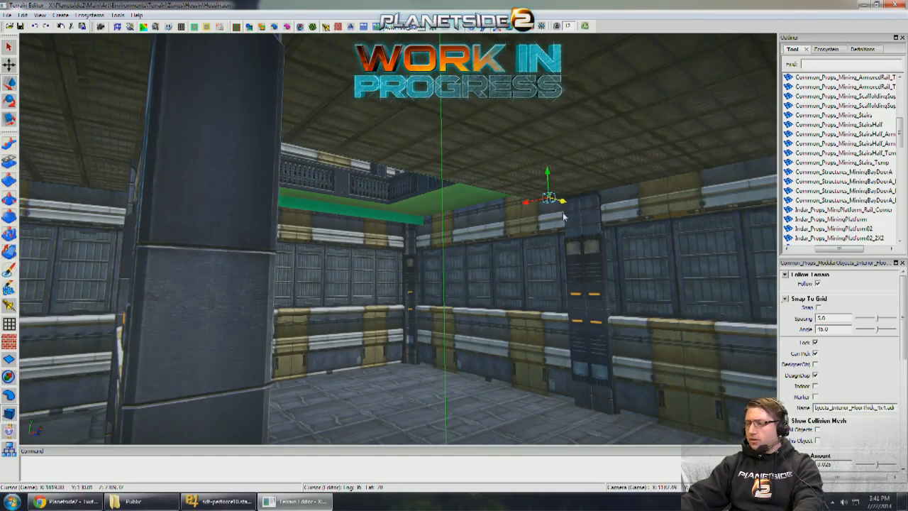
middle_click_drag(563, 217, 640, 220)
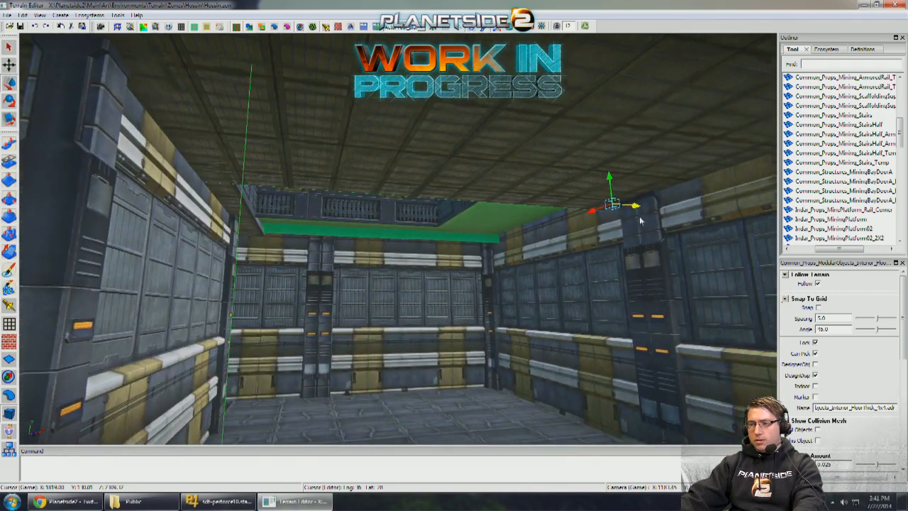
middle_click_drag(705, 208, 696, 208)
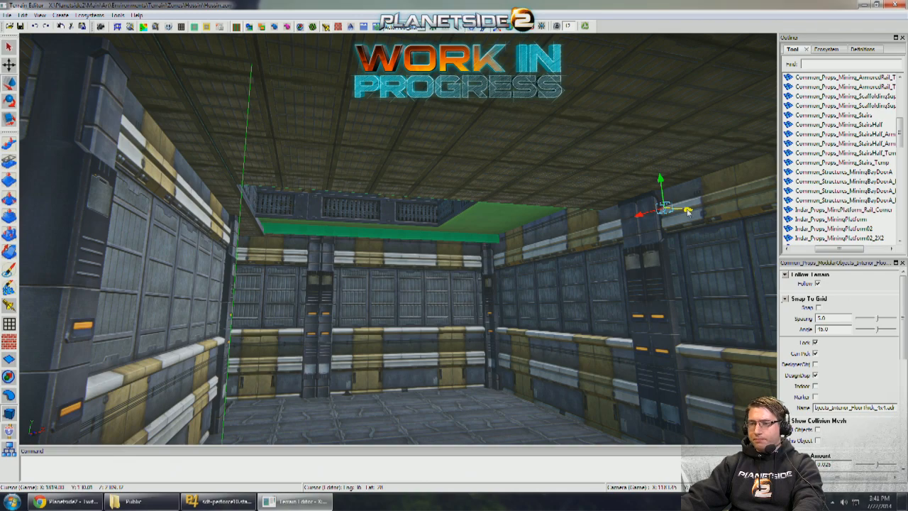
middle_click_drag(675, 219, 584, 265)
- Create a sphere-shaped area on the open ground between the flat-roofed outpost and the barracks building
middle_click_drag(488, 180, 187, 83)
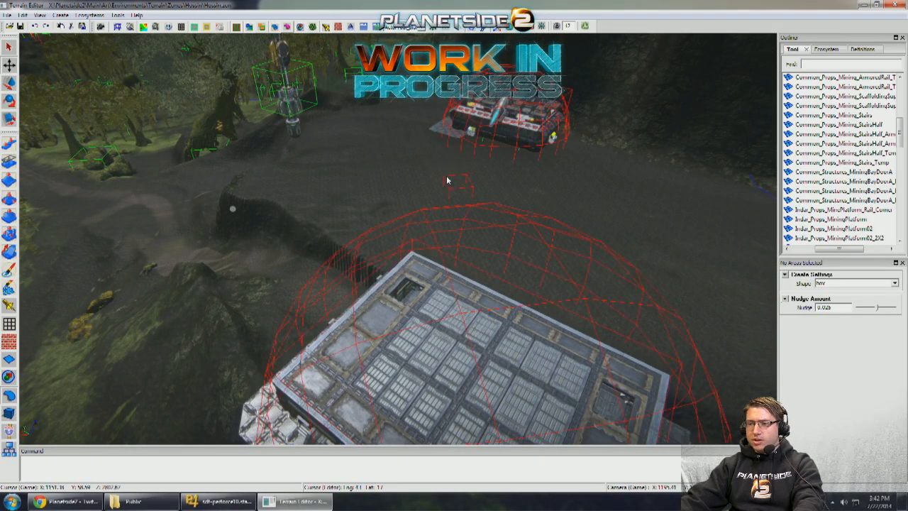
middle_click_drag(447, 180, 762, 280)
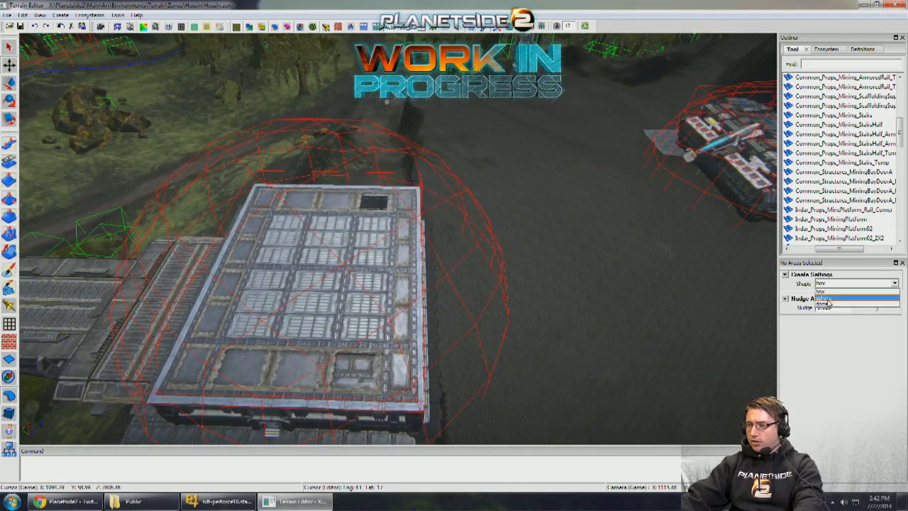
middle_click_drag(600, 305, 735, 282)
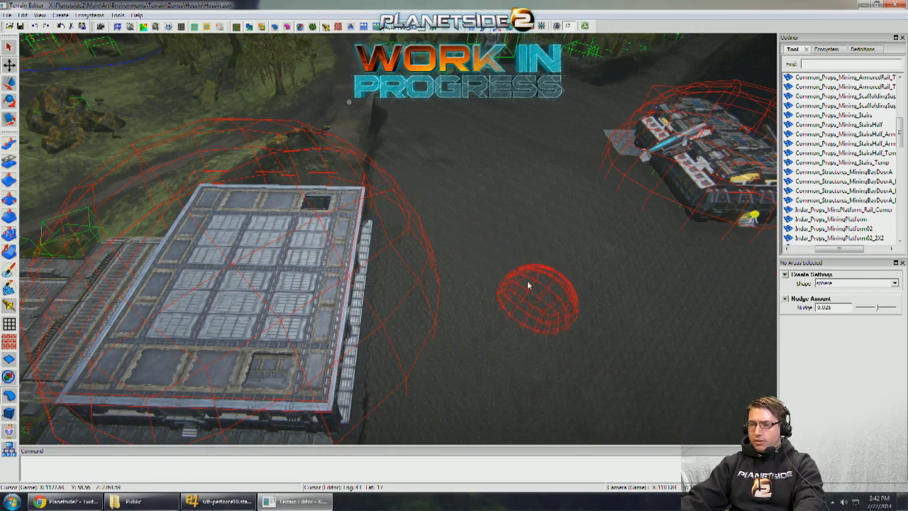
middle_click_drag(554, 314, 594, 336)
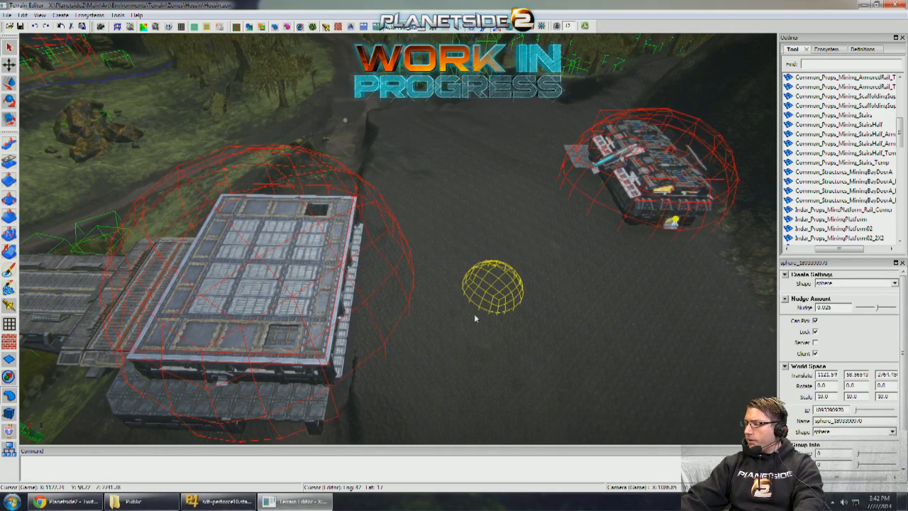
- Scale the new sphere area uniformly to about 40.67
middle_click_drag(473, 314, 394, 319)
key("r")
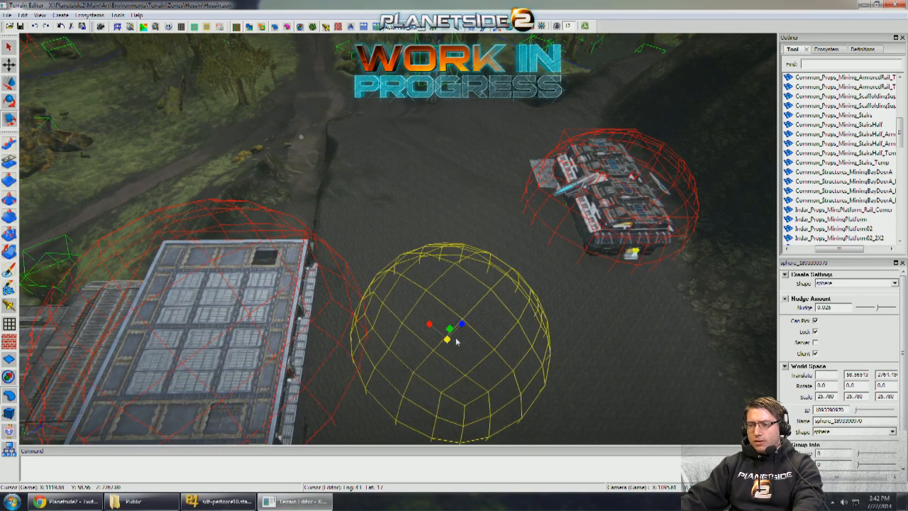
scroll(605, 340, "down", 3)
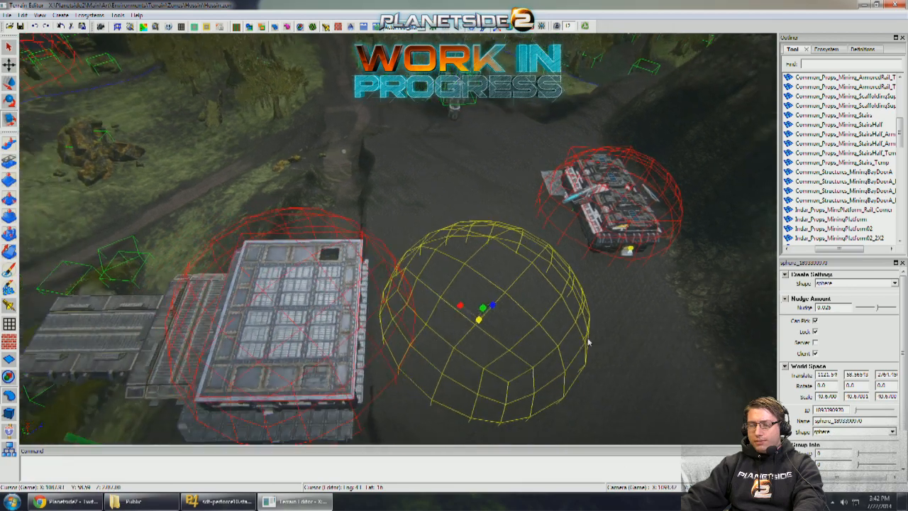
key("q")
scroll(582, 304, "up", 4)
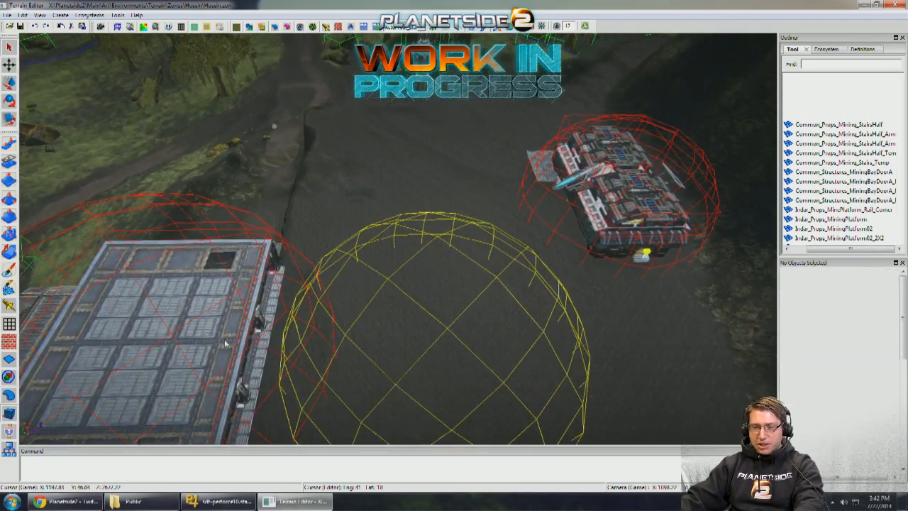
- Search the object templates for "meter" and place the Common_DPO_MeterStick_HorizontalSix on the ground near the sphere area's edge
type("w")
right_click_drag(568, 134, 606, 119)
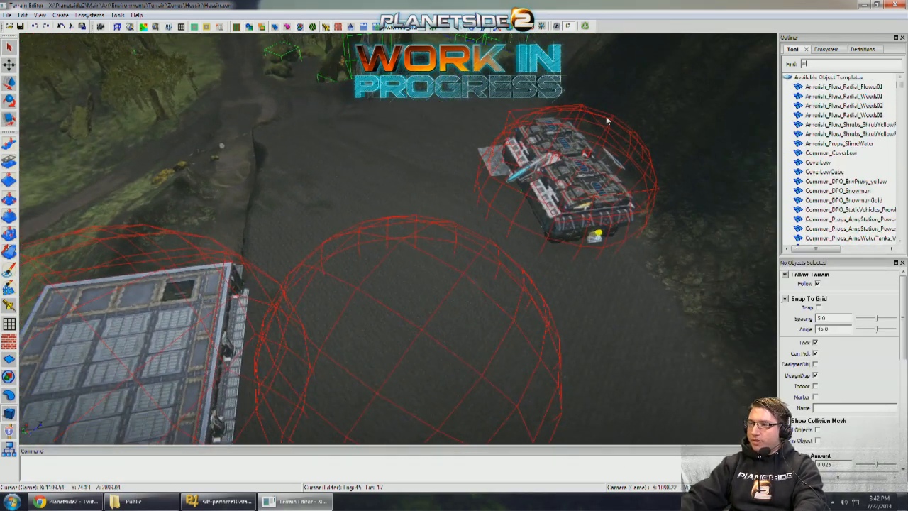
key("BackSpace")
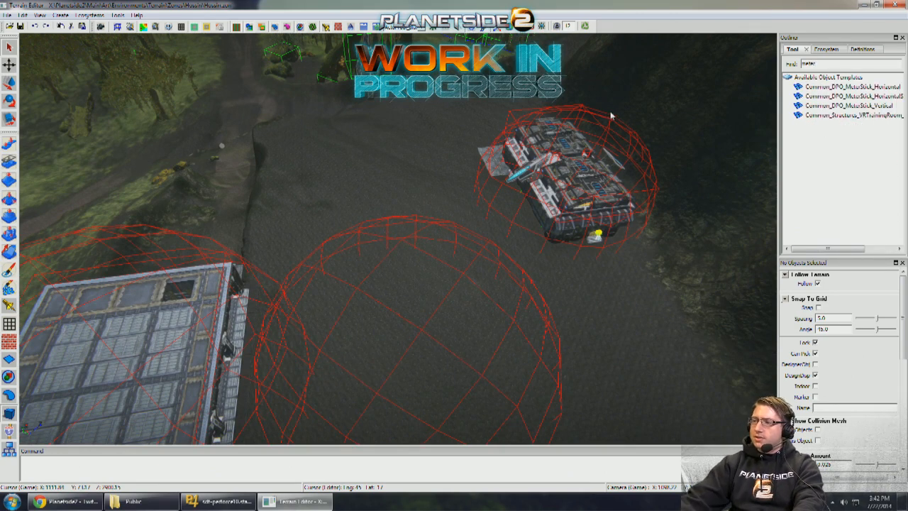
scroll(471, 234, "up", 4)
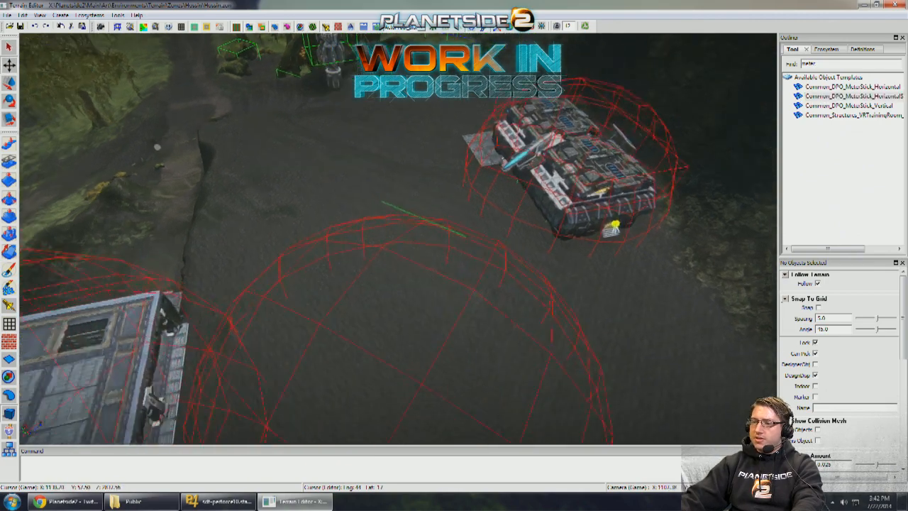
left_click(406, 206)
- Rotate the horizontal meter stick on the ground and move it along its length beside the barracks building
key("e")
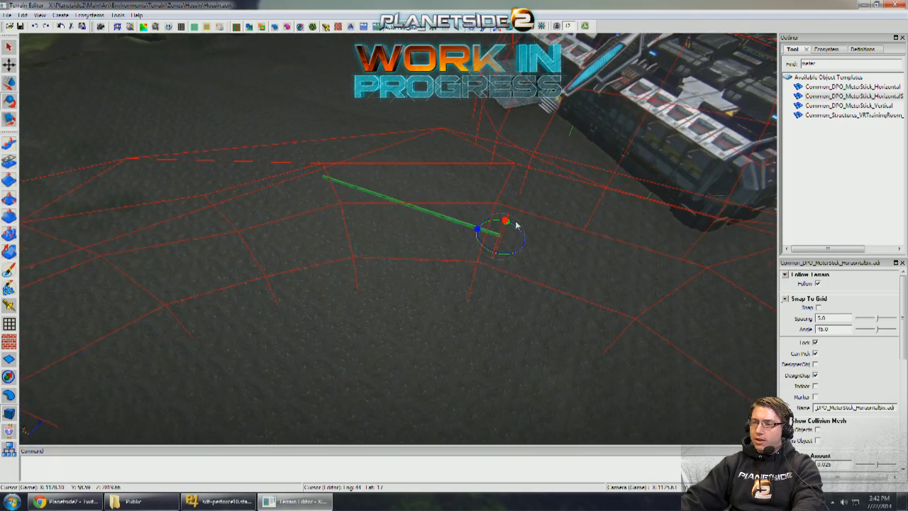
middle_click_drag(517, 225, 444, 218)
left_click_drag(508, 212, 519, 212)
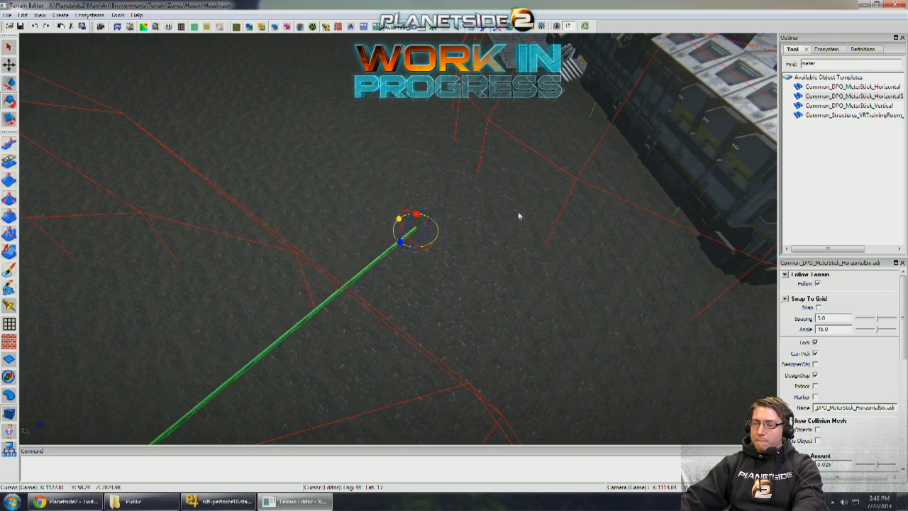
key("w")
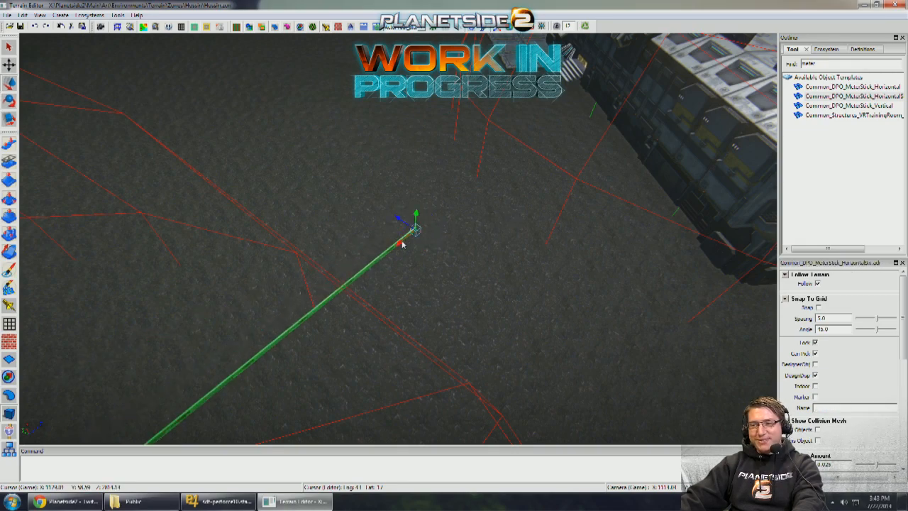
middle_click_drag(558, 175, 540, 230)
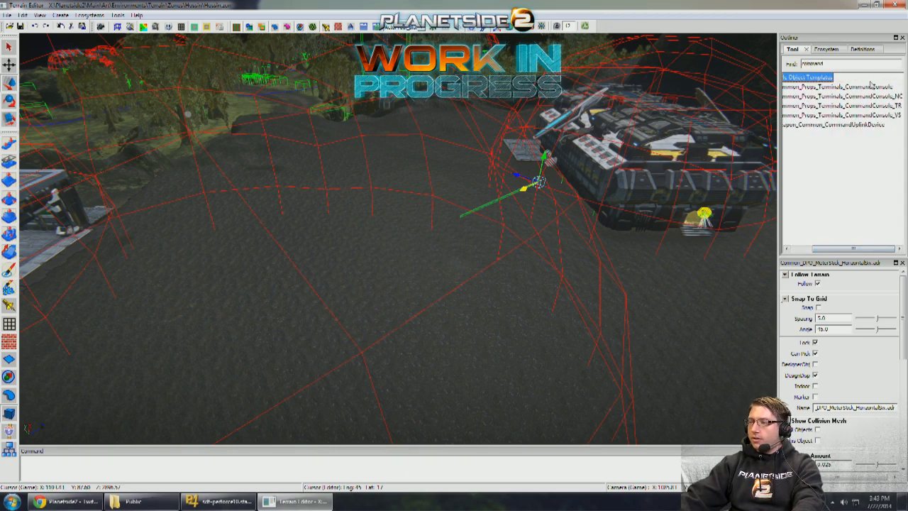
- Place a Common_Props_Terminals_CommandConsole, found by searching "command", on the ground inside the sphere area with grid snapping enabled
middle_click_drag(325, 279, 305, 275)
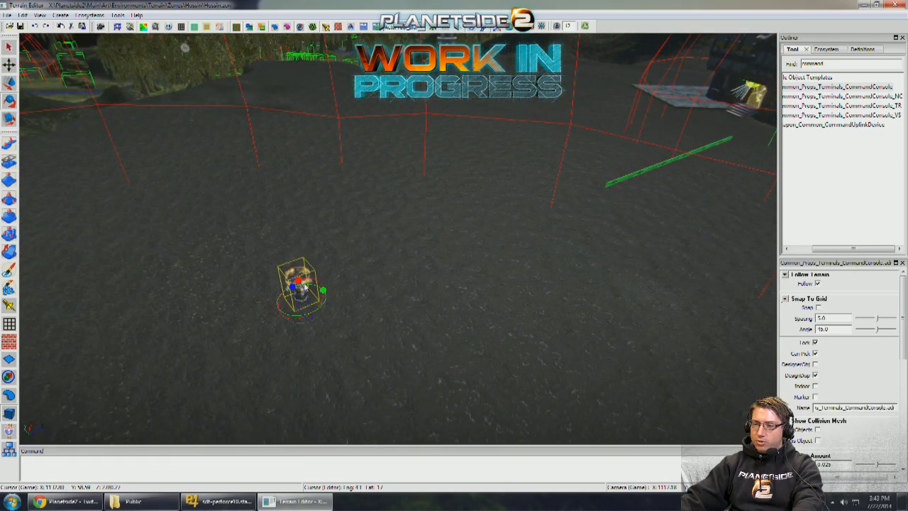
key("q")
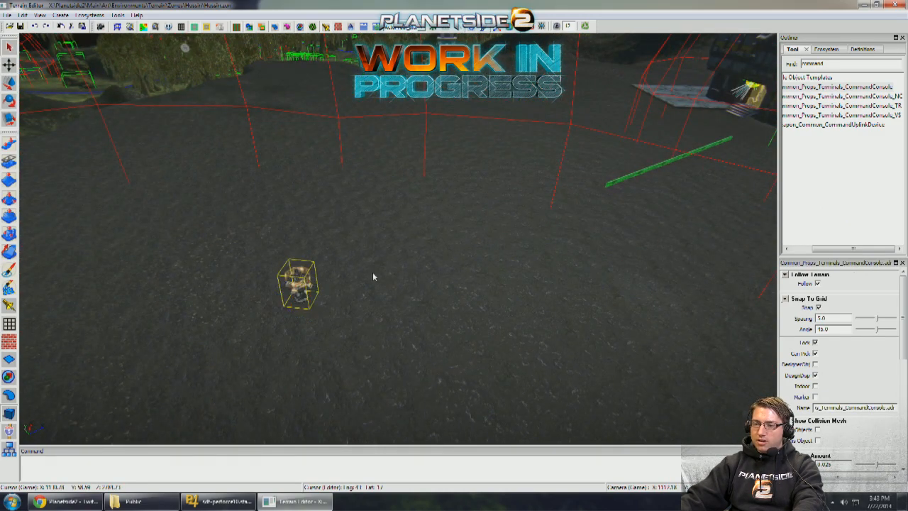
scroll(372, 273, "down", 6)
left_click(399, 273)
middle_click_drag(399, 273, 459, 277)
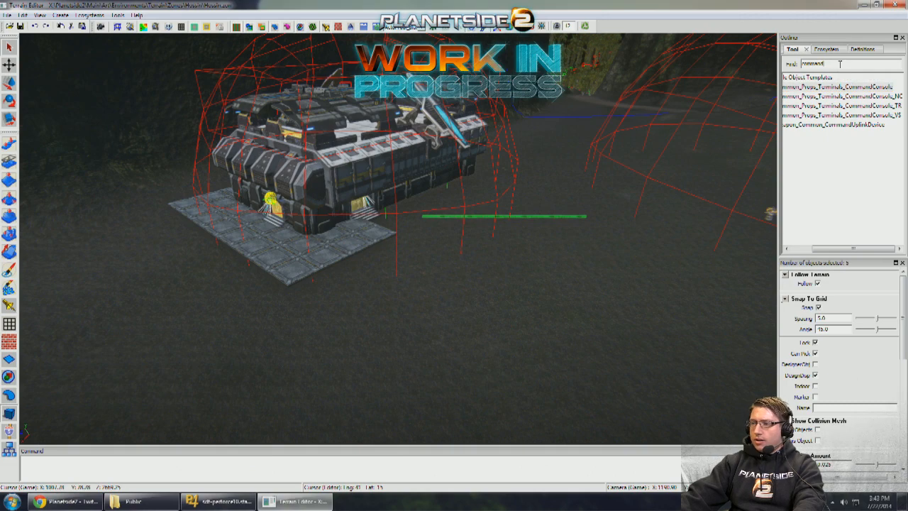
- Examine the barracks buildings, their paved entrances and the open ground around the command console and meter stick
left_click(593, 193)
middle_click_drag(593, 193, 433, 194)
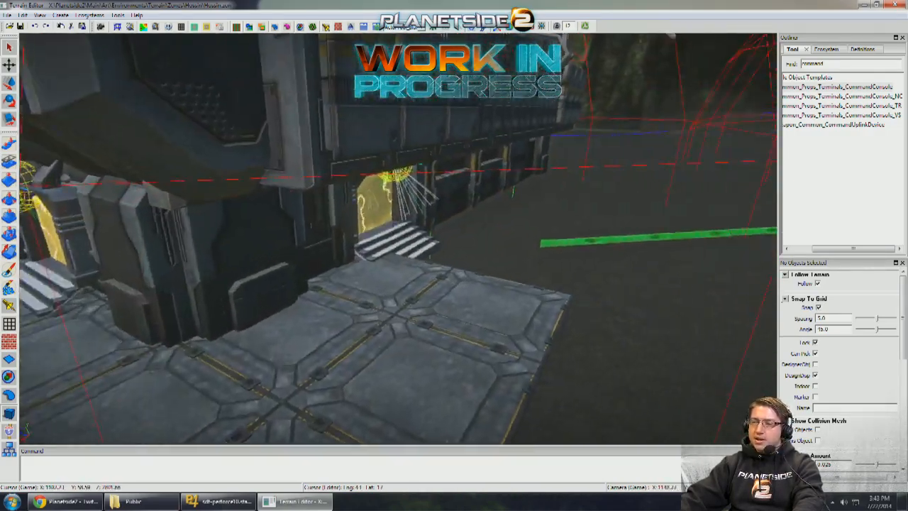
middle_click_drag(513, 192, 621, 151)
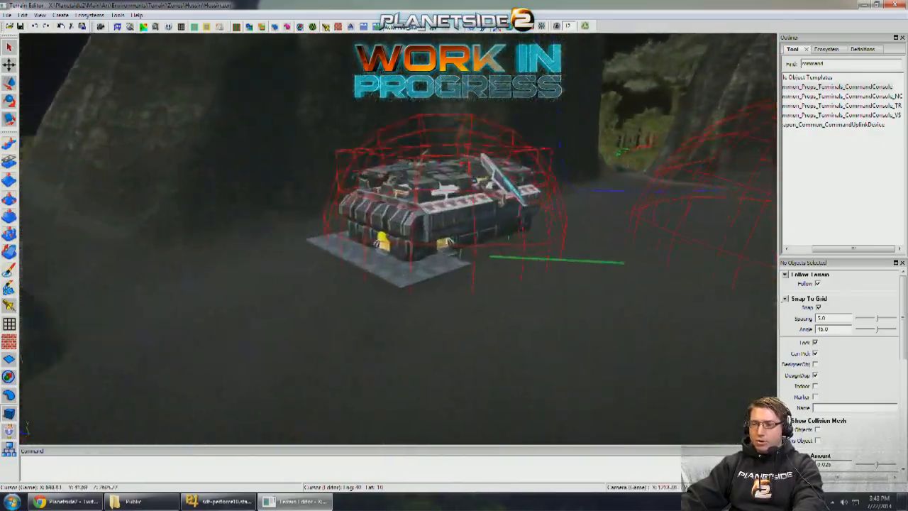
middle_click_drag(539, 241, 479, 172)
left_click(495, 198)
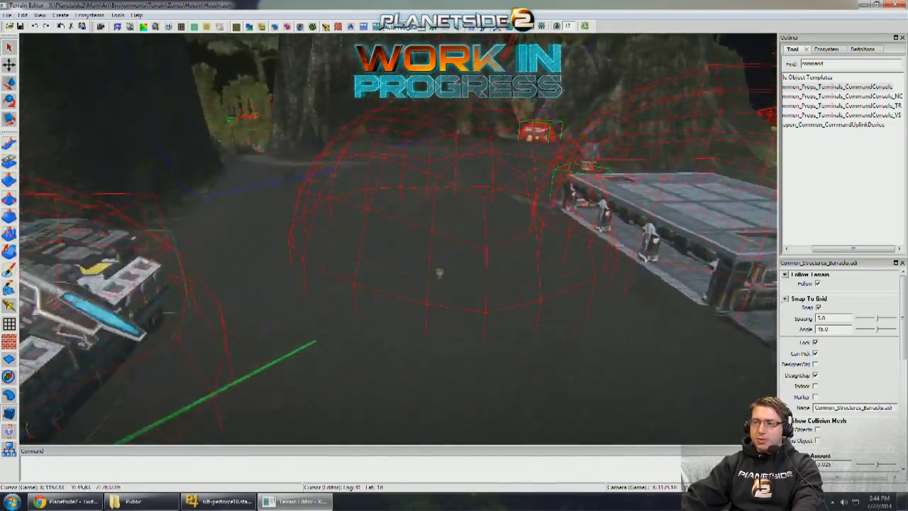
middle_click_drag(439, 272, 439, 273)
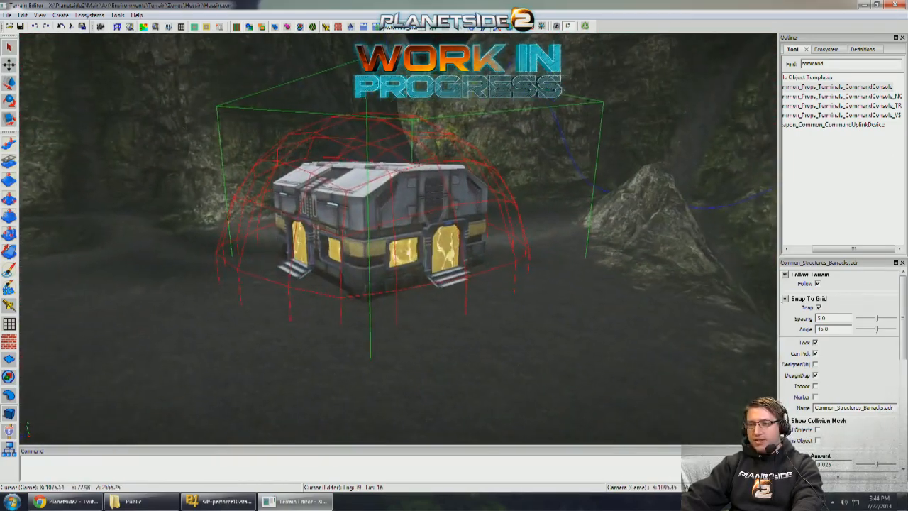
middle_click_drag(471, 178, 426, 170)
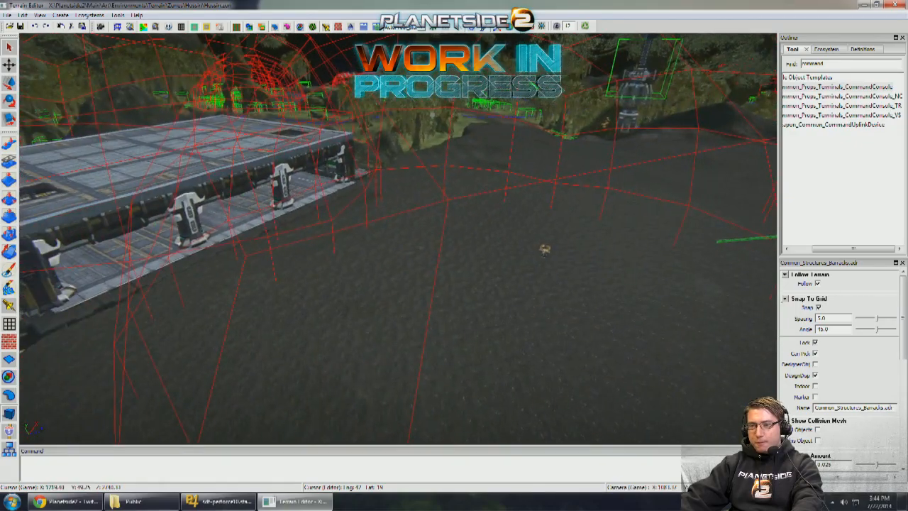
middle_click_drag(544, 249, 262, 245)
scroll(411, 169, "down", 5)
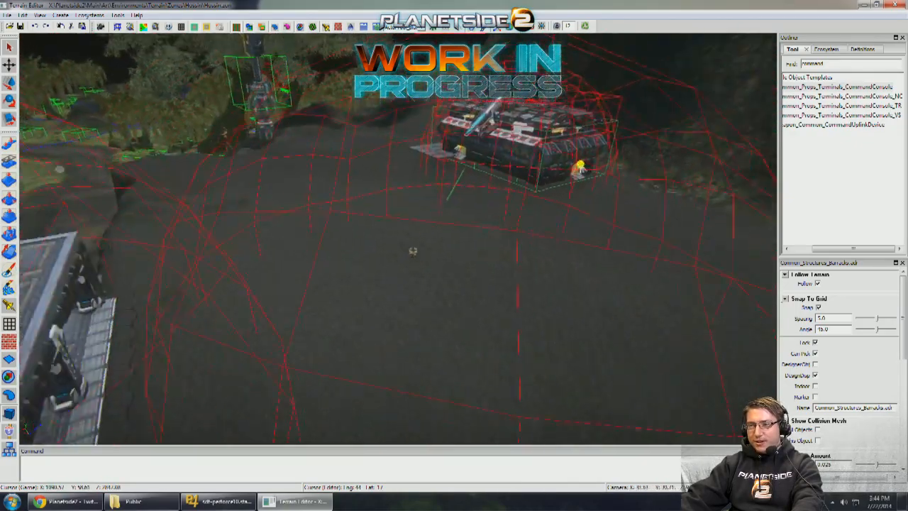
scroll(410, 168, "up", 6)
scroll(403, 183, "up", 5)
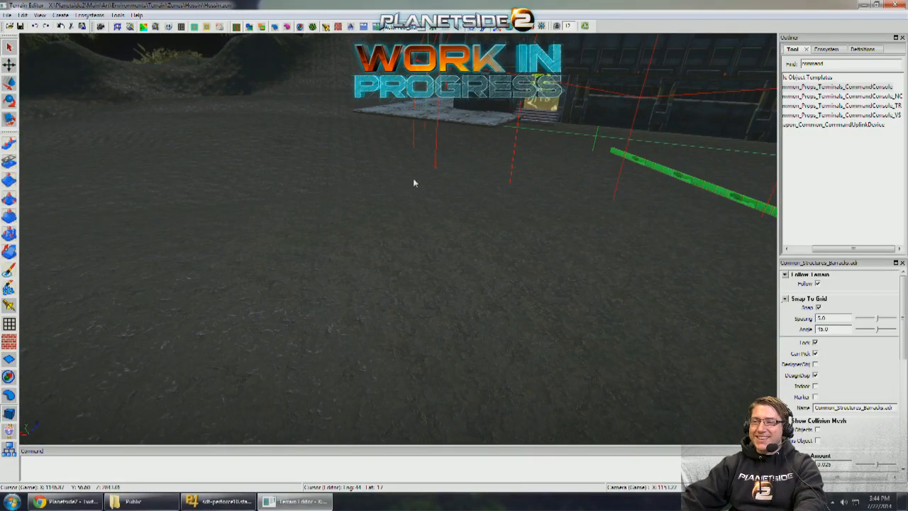
- Duplicate the MiningPlatform02_4x4 paving along the barracks' long side to extend it to the building's far corner
scroll(415, 182, "down", 4)
middle_click_drag(432, 175, 434, 198)
scroll(434, 198, "up", 3)
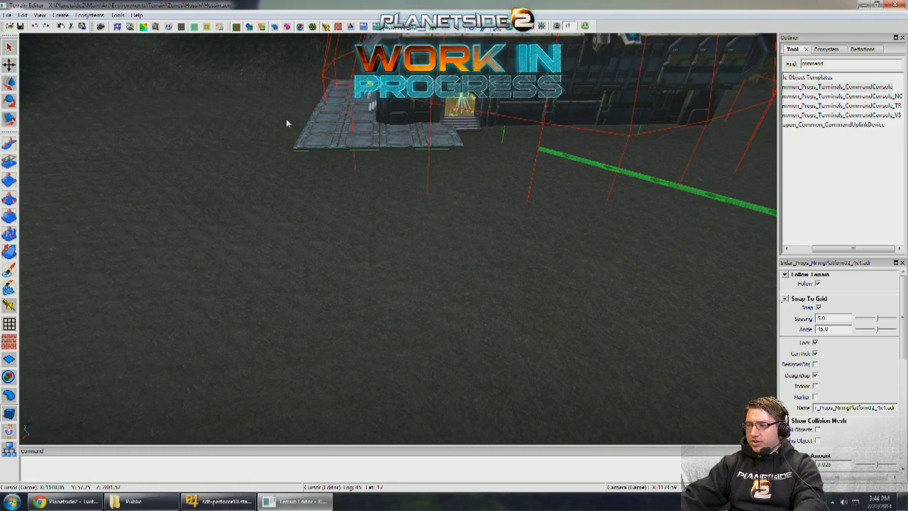
left_click(399, 125)
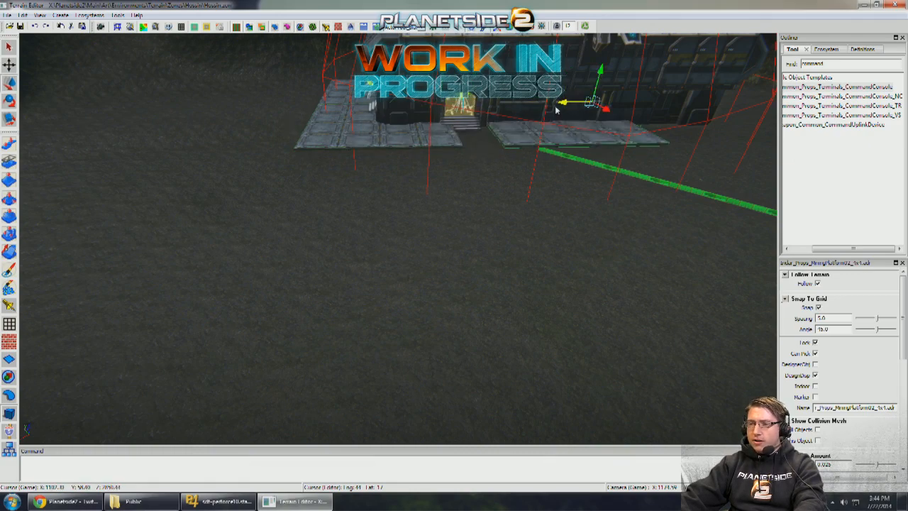
middle_click_drag(661, 107, 556, 107)
key("a")
scroll(556, 107, "down", 1)
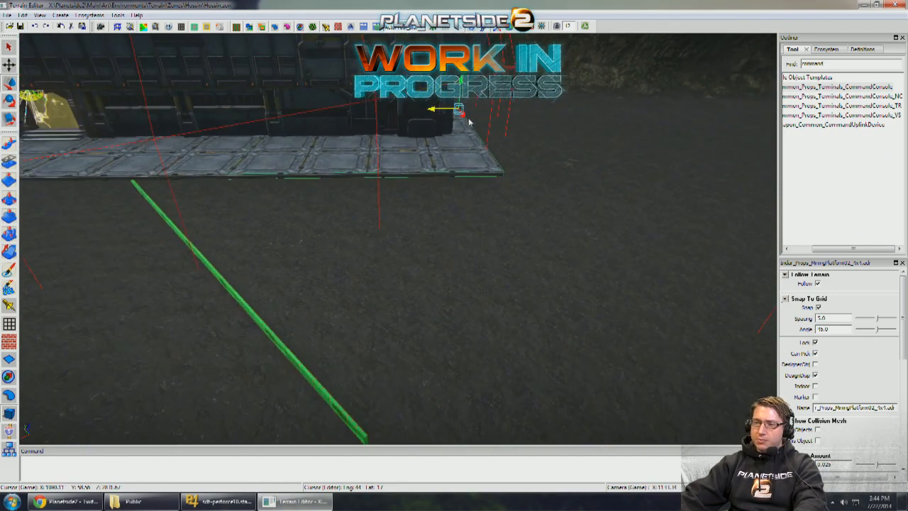
left_click_drag(438, 111, 601, 115, "shift")
key("q")
middle_click_drag(601, 114, 595, 130)
key("Delete")
- Copy a MiningPlatform02_2x2 piece from the concrete building's platform and place it beside the end of the barracks paving
middle_click_drag(490, 183, 374, 260)
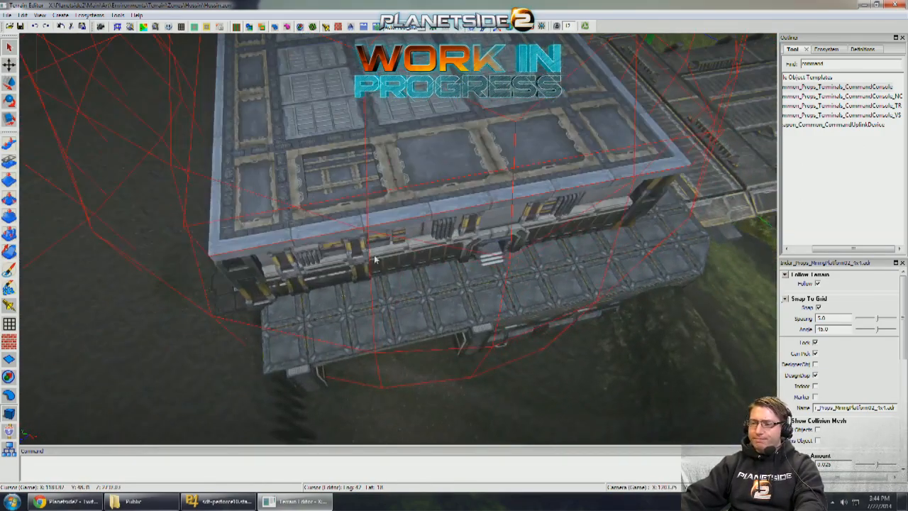
middle_click_drag(318, 311, 417, 272)
key("w")
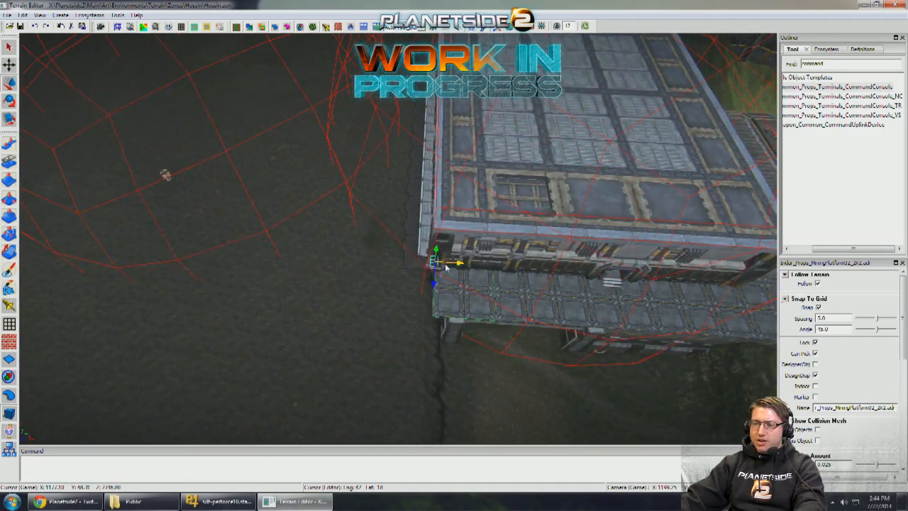
middle_click_drag(265, 259, 245, 212)
left_click_drag(239, 207, 299, 174)
middle_click_drag(305, 176, 391, 204)
middle_click_drag(236, 171, 312, 234)
left_click_drag(319, 195, 316, 171)
middle_click_drag(316, 170, 369, 261)
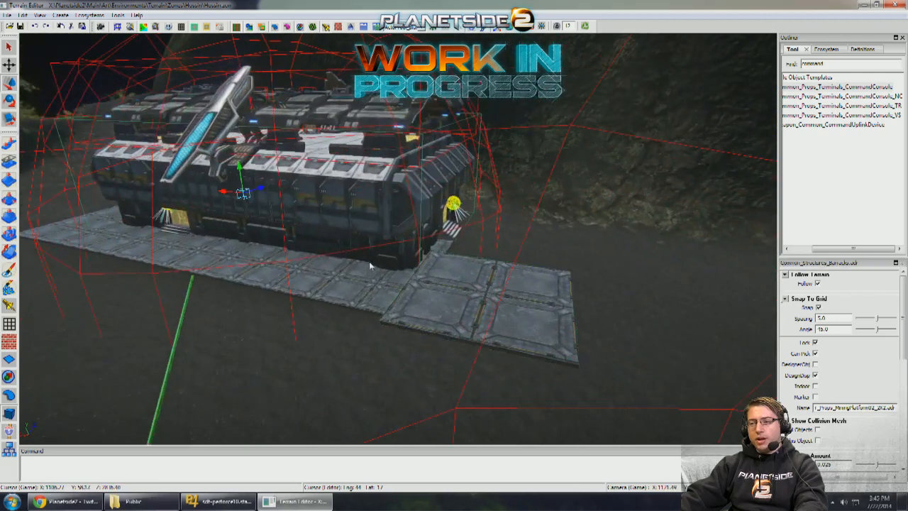
- Align the MiningPlatform02_2x2 piece with the neighbouring 4x4 paving's world position, flush against it at the barracks corner
left_click(369, 261)
scroll(874, 366, "down", 5)
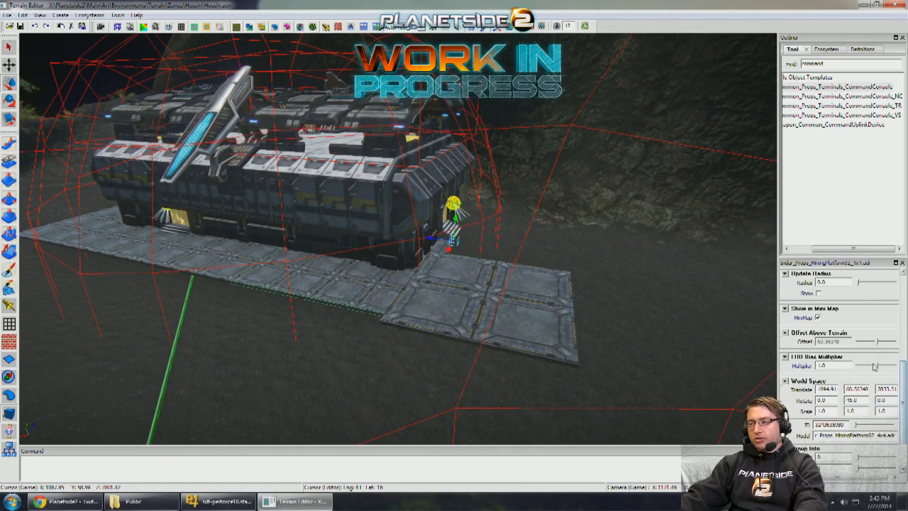
left_click(558, 333)
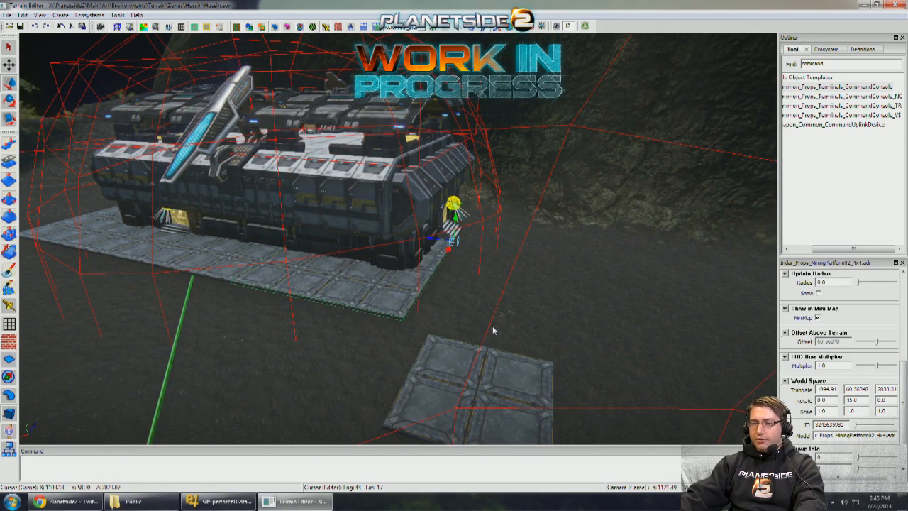
left_click_drag(446, 407, 527, 398)
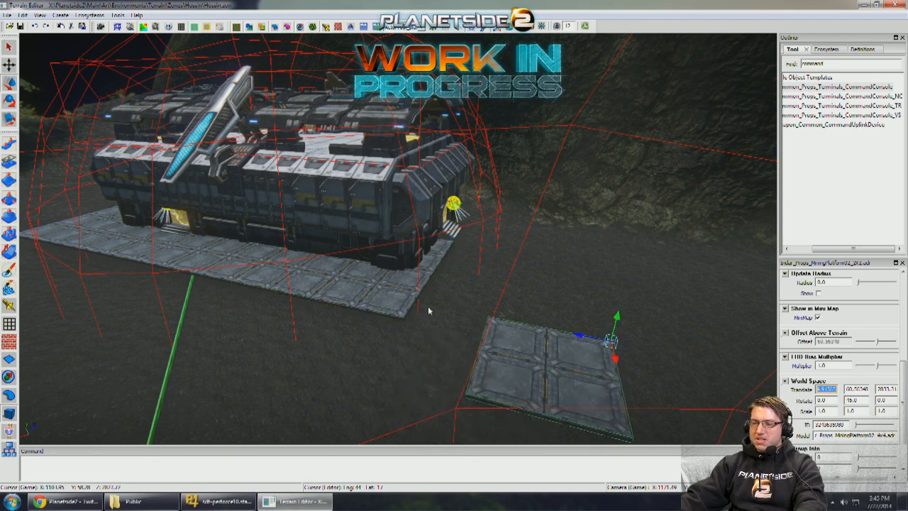
left_click(579, 380)
left_click(904, 306)
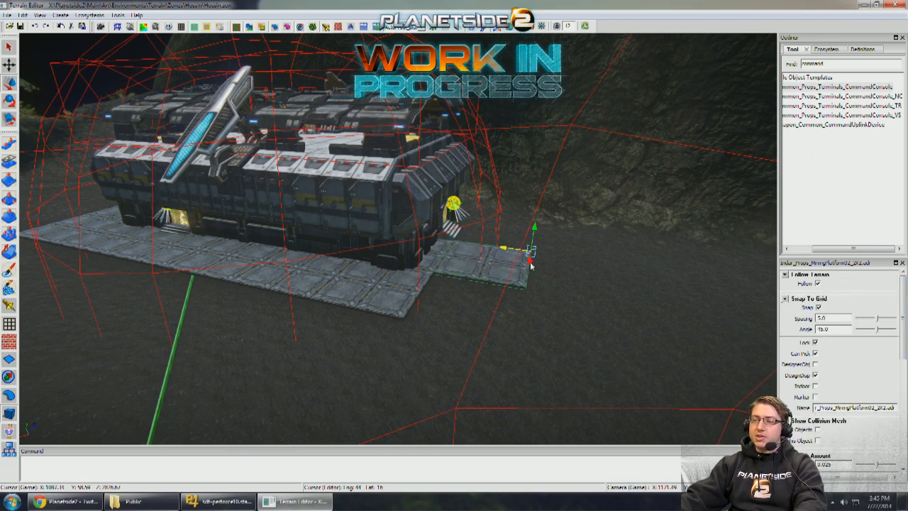
- Duplicate the MiningPlatform02_2x2 paving pieces and move the copies along the barracks' short end, past its stepped entrance
scroll(513, 302, "down", 2)
middle_click_drag(512, 302, 545, 294)
left_click(517, 283, "shift")
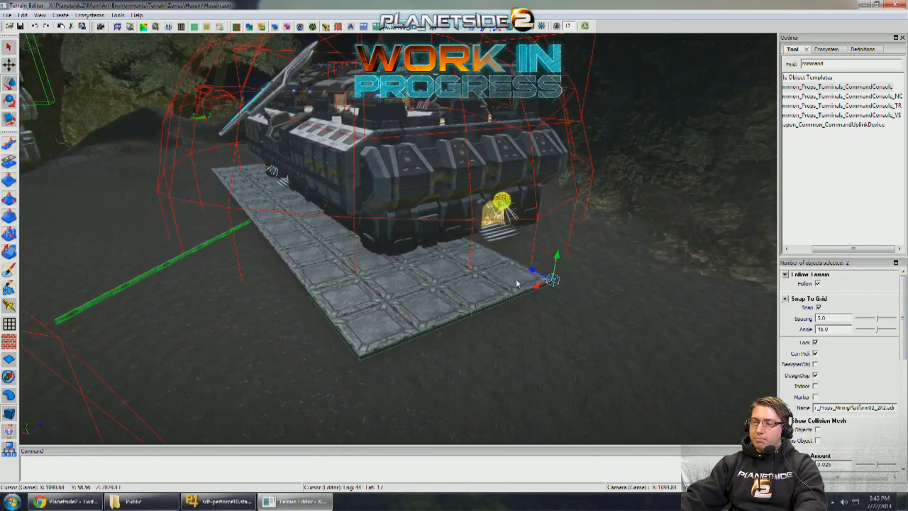
left_click_drag(536, 288, 682, 284, "shift")
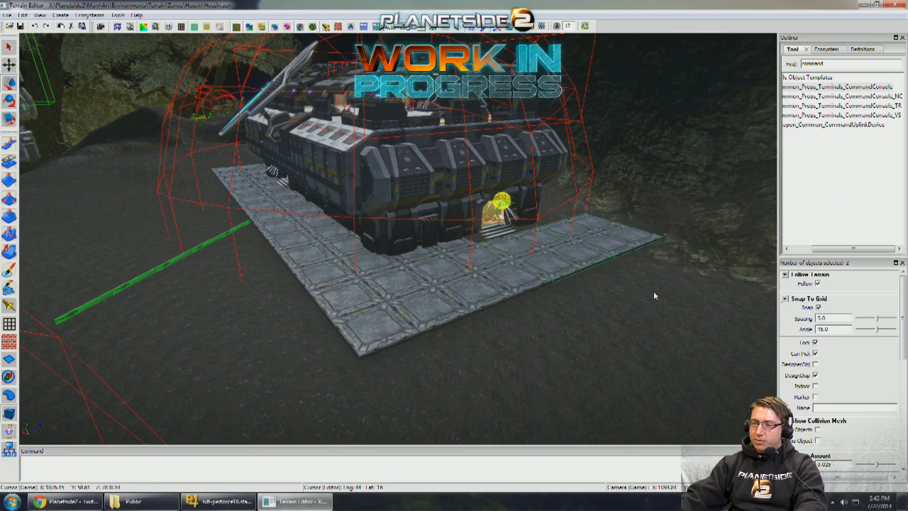
scroll(654, 289, "up", 3)
left_click(606, 314)
scroll(606, 314, "up", 3)
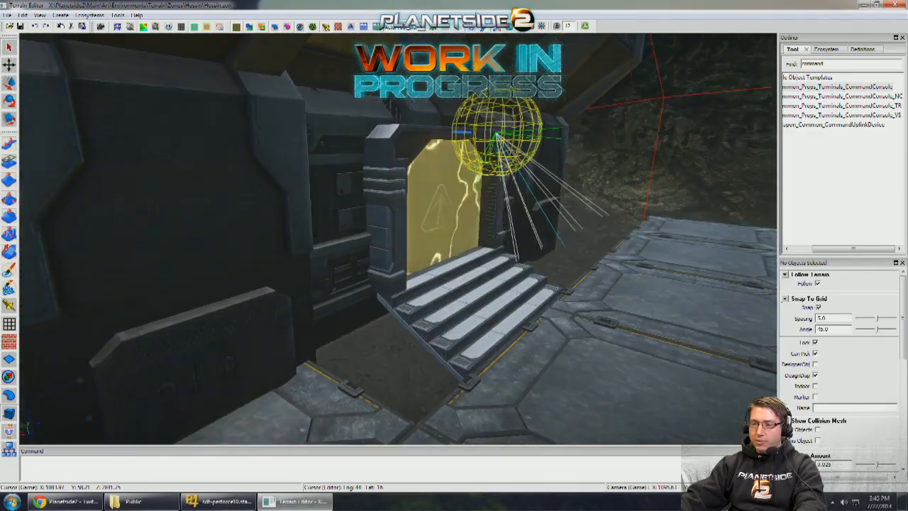
- Duplicate the MiningPlatform02_4x4 paving onto the barracks' opposite long side, facing the cliff
scroll(606, 314, "down", 4)
middle_click_drag(606, 313, 549, 302)
scroll(605, 312, "down", 3)
scroll(549, 294, "up", 4)
scroll(549, 302, "down", 4)
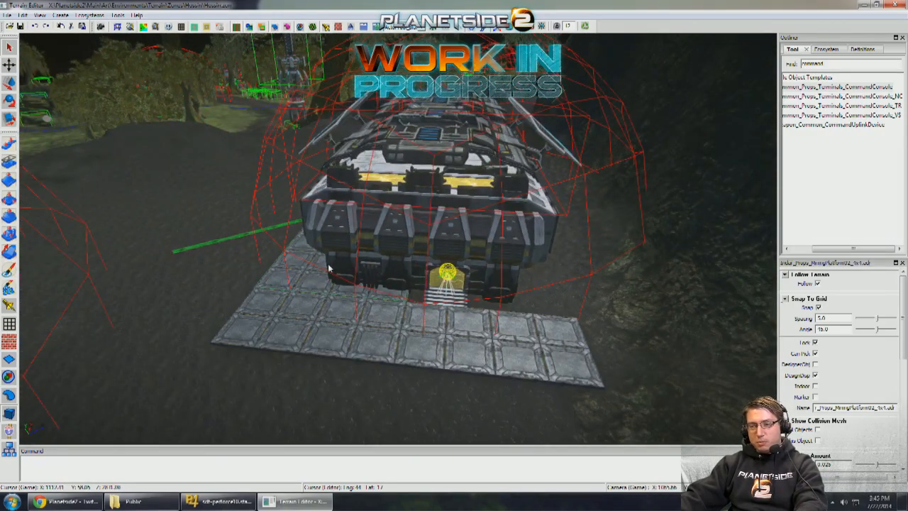
middle_click_drag(566, 309, 452, 347)
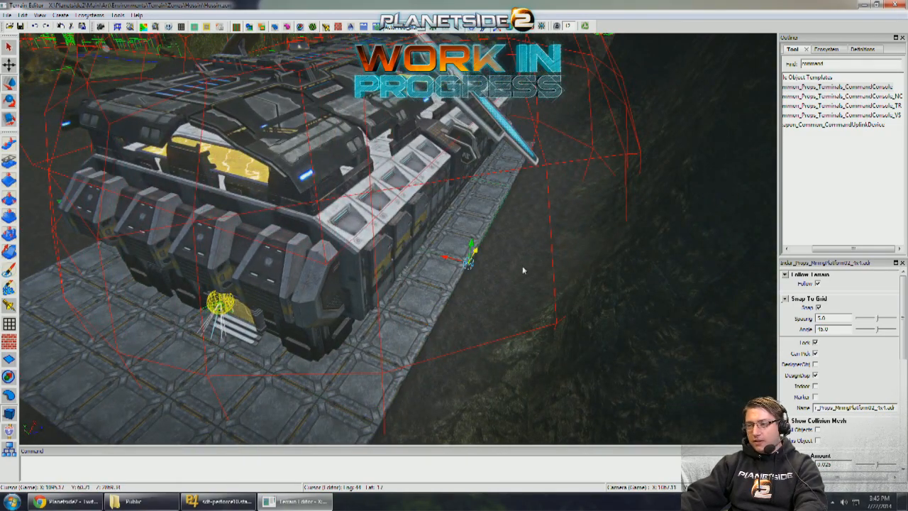
key("Escape")
- Examine the open ground between the barracks, the command console and the small building near the cliffs
middle_click_drag(523, 269, 602, 262)
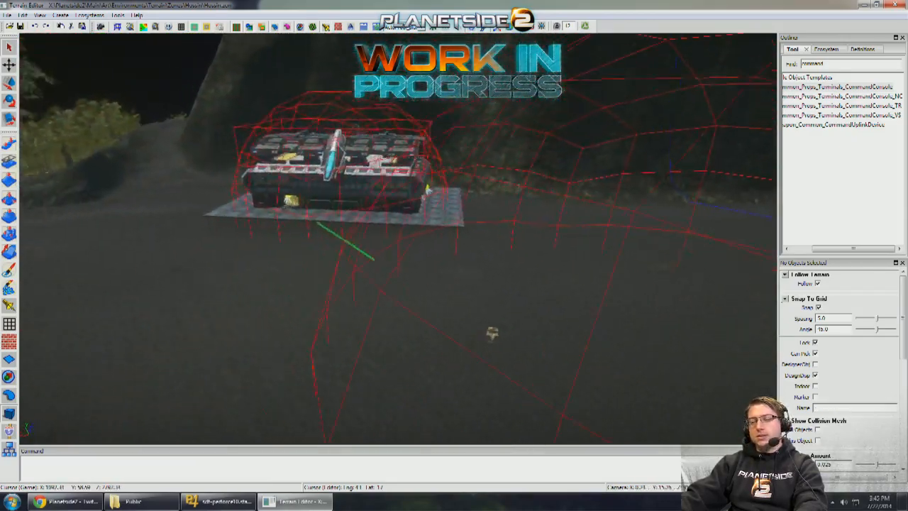
middle_click_drag(567, 258, 369, 259)
middle_click_drag(497, 234, 320, 269)
middle_click_drag(553, 227, 355, 220)
middle_click_drag(610, 205, 603, 245)
scroll(440, 254, "down", 10)
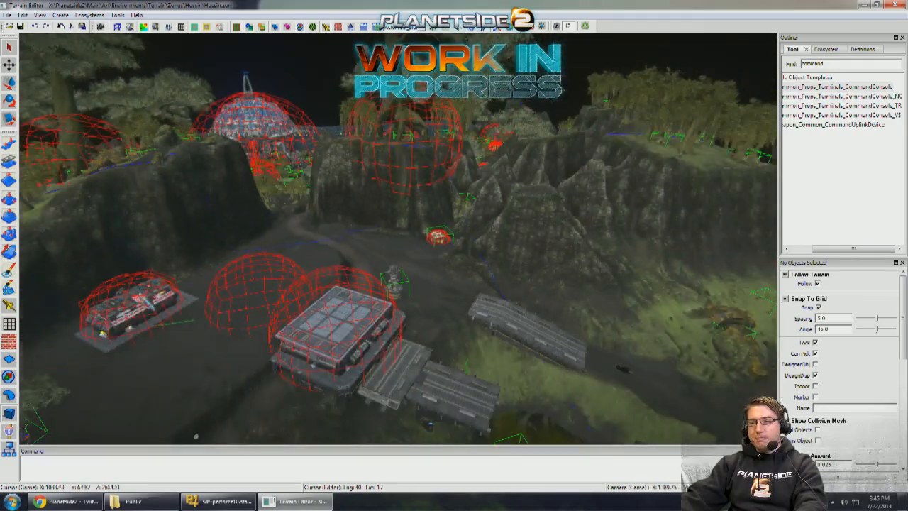
middle_click_drag(440, 252, 560, 179)
scroll(440, 253, "down", 5)
- Examine the outpost from above, including the roads, bridges and neighbouring bases around it
middle_click_drag(510, 269, 360, 211)
scroll(440, 254, "down", 2)
middle_click_drag(397, 239, 539, 249)
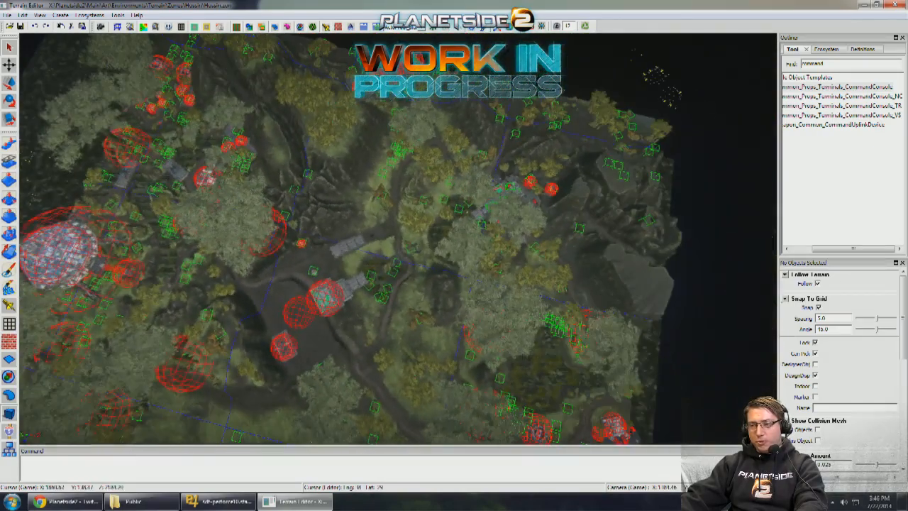
middle_click_drag(426, 254, 580, 262)
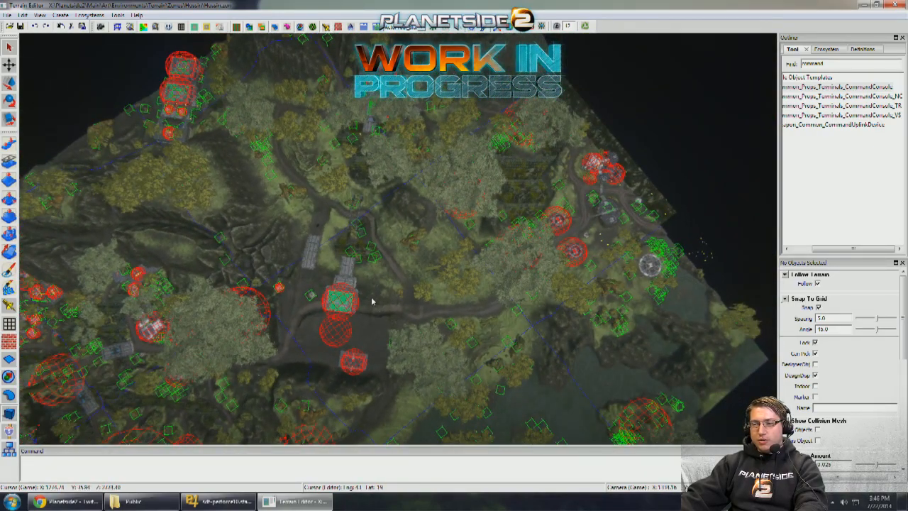
middle_click_drag(386, 173, 383, 132)
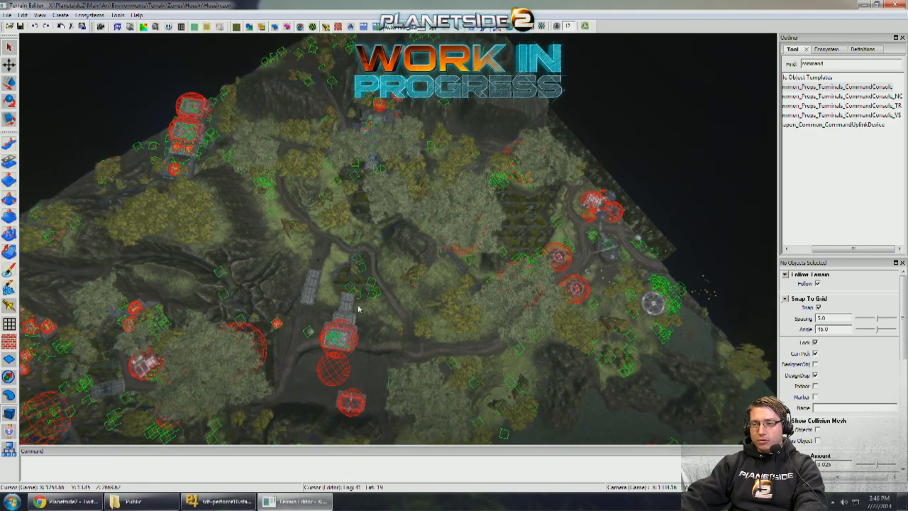
scroll(358, 309, "up", 6)
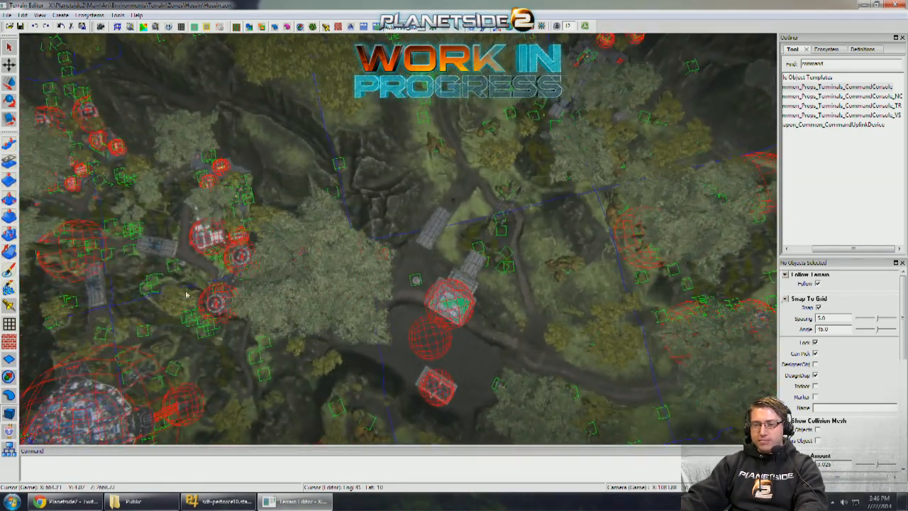
middle_click_drag(223, 272, 279, 319)
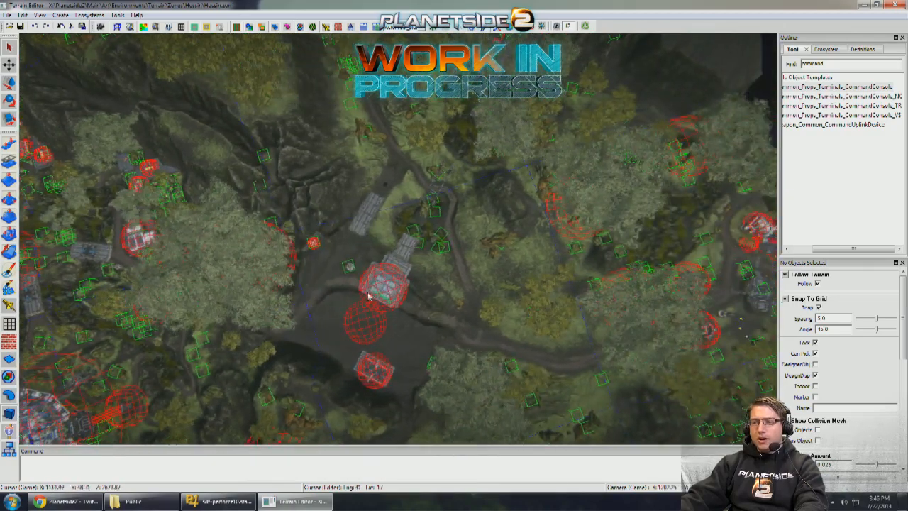
scroll(369, 296, "up", 4)
middle_click_drag(390, 260, 428, 358)
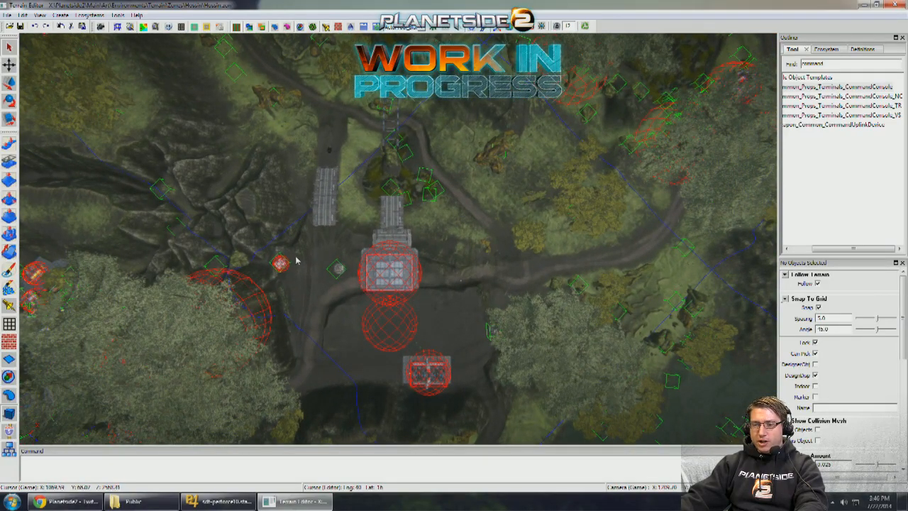
middle_click_drag(296, 261, 40, 249)
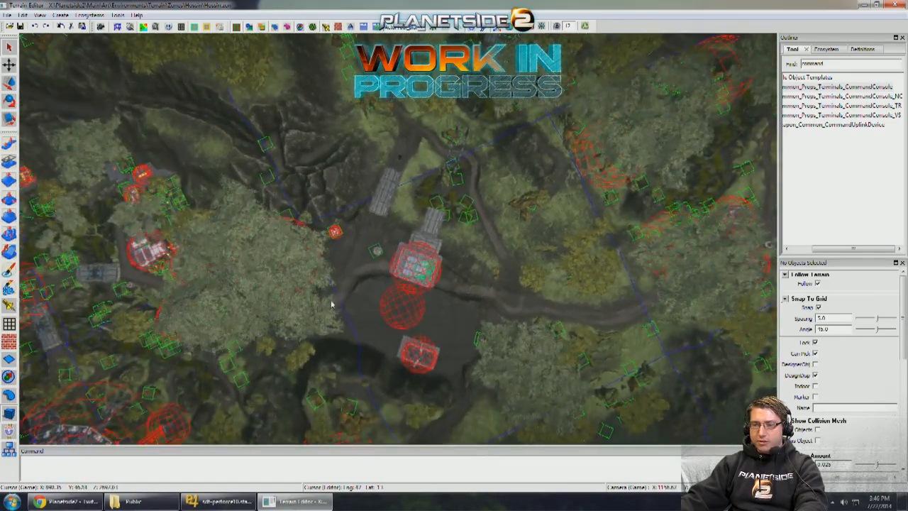
middle_click_drag(448, 160, 446, 71)
middle_click_drag(470, 181, 653, 187)
middle_click_drag(408, 361, 234, 315)
- Examine the outpost's approaches at closer range, from the bridge and small cliffside building to the forest road and hillside
scroll(394, 305, "up", 4)
scroll(393, 305, "up", 3)
middle_click_drag(394, 305, 298, 220)
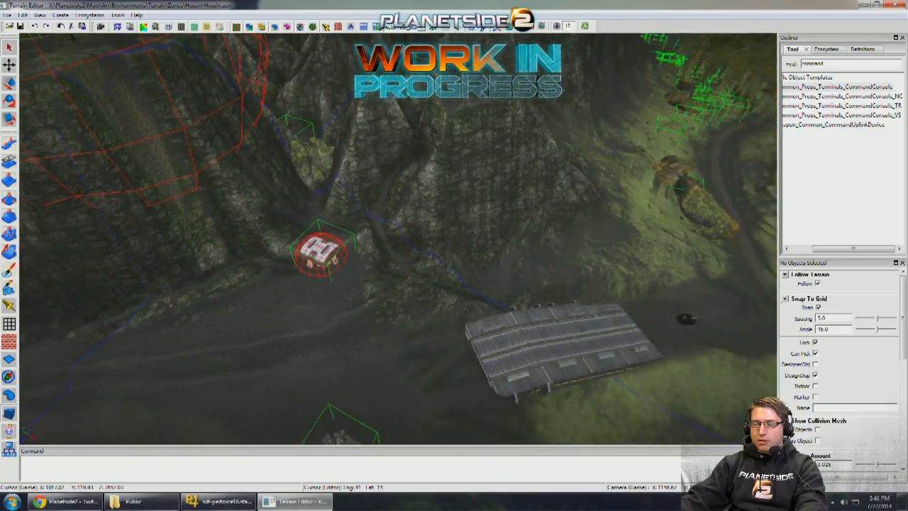
middle_click_drag(298, 383, 369, 377)
scroll(399, 362, "up", 5)
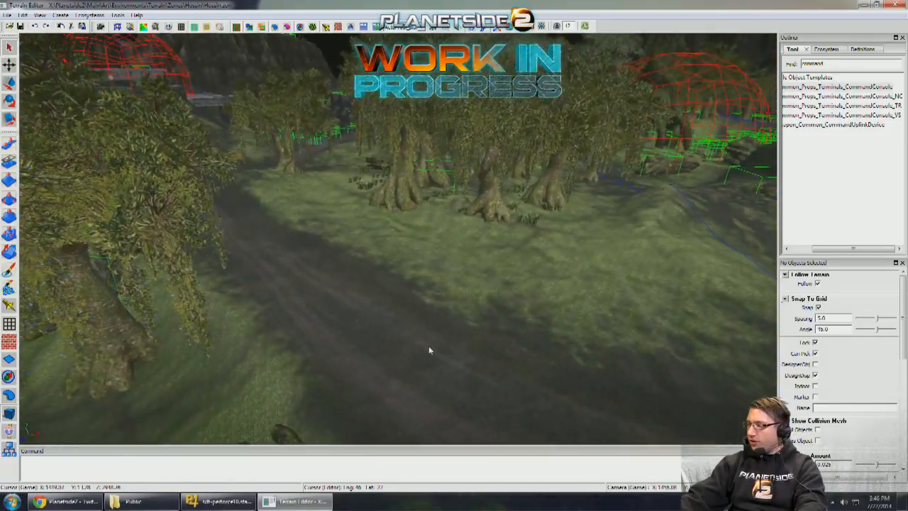
middle_click_drag(440, 348, 387, 274)
scroll(433, 325, "down", 5)
scroll(451, 327, "up", 5)
scroll(430, 326, "down", 3)
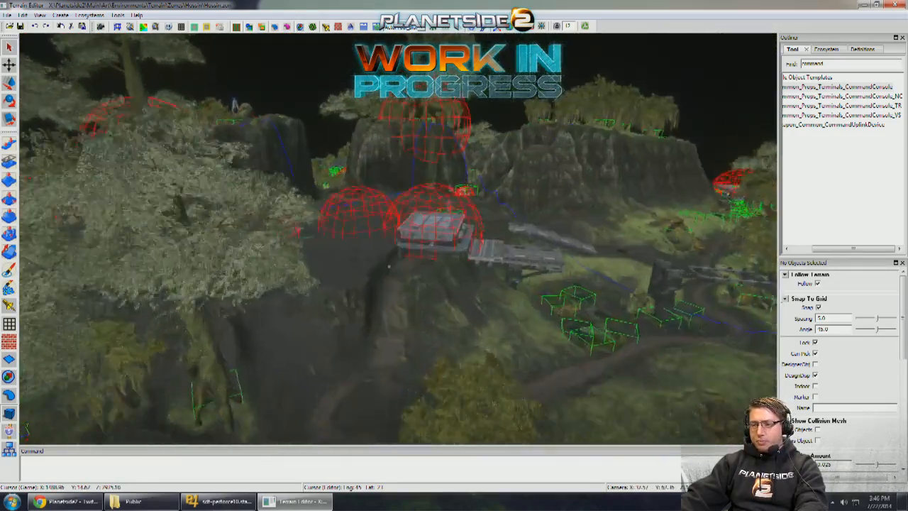
scroll(386, 274, "up", 2)
scroll(391, 270, "up", 6)
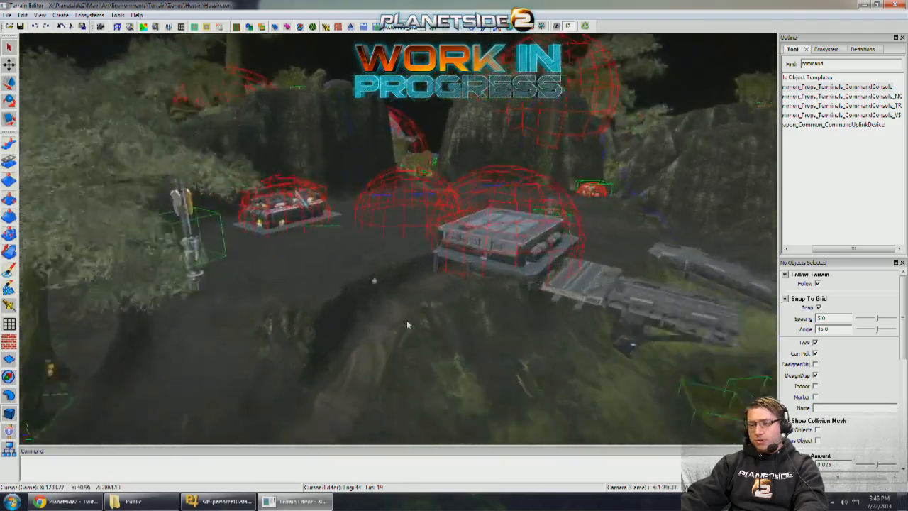
- Examine the canyon passage between the cliffs and how the barracks, sphere areas and concrete building face it
middle_click_drag(406, 322, 259, 183)
scroll(308, 183, "down", 6)
scroll(309, 183, "up", 3)
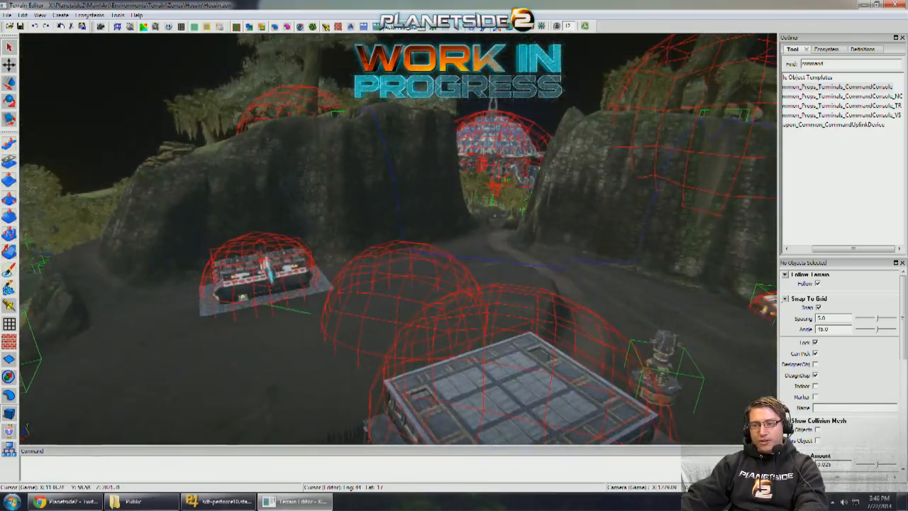
scroll(399, 239, "down", 6)
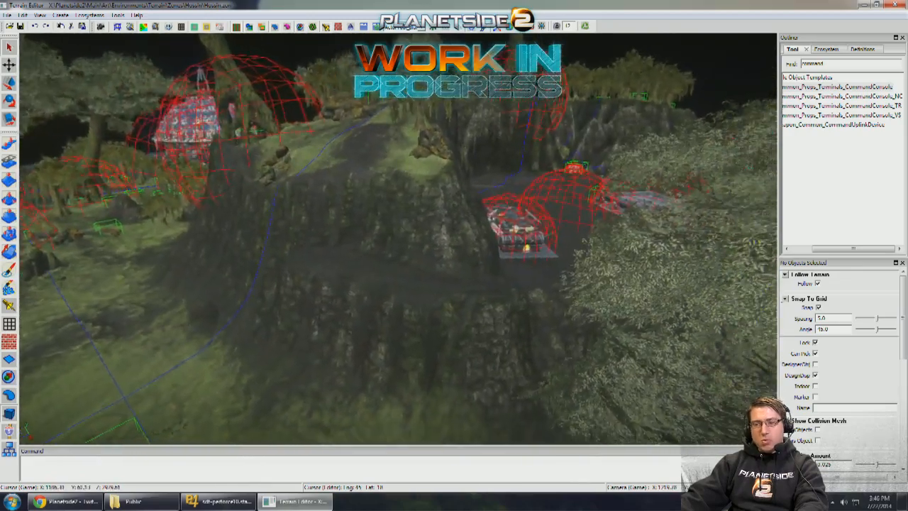
scroll(399, 239, "up", 5)
mouse_move(398, 239)
middle_mouse_down()
mouse_move(358, 239)
mouse_move(405, 241)
middle_mouse_up()
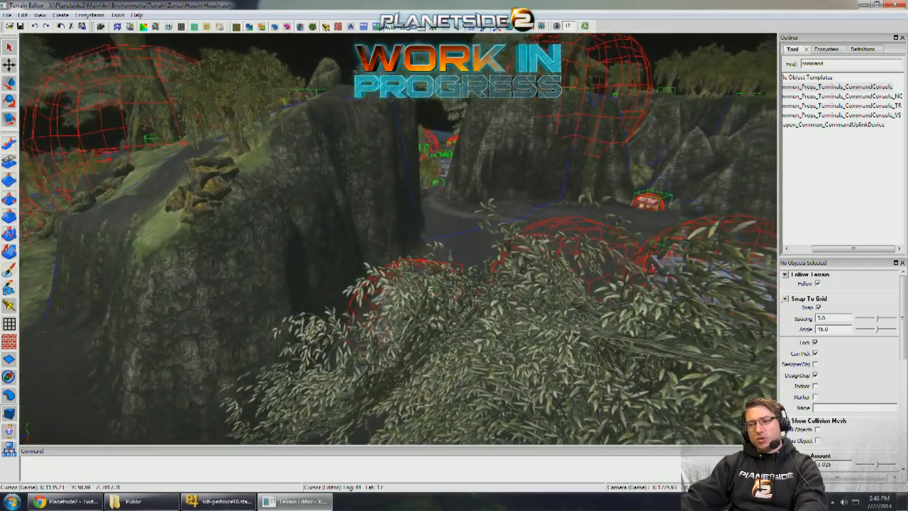
scroll(726, 340, "up", 3)
middle_click_drag(726, 340, 494, 376)
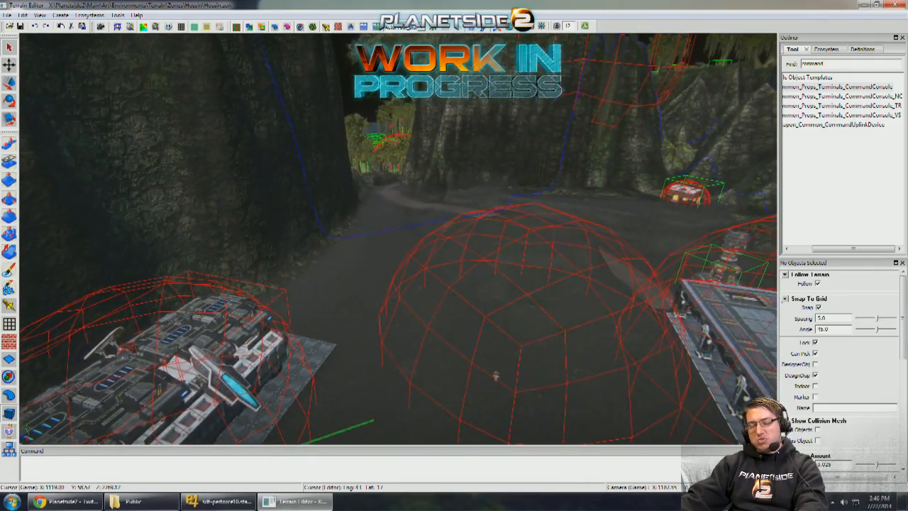
middle_click_drag(504, 378, 471, 405)
scroll(471, 404, "up", 5)
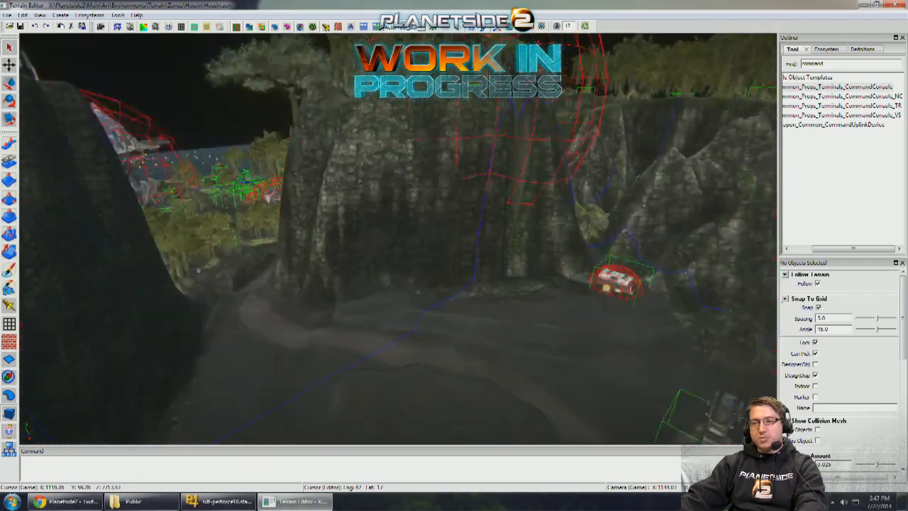
scroll(471, 404, "down", 7)
scroll(398, 239, "up", 4)
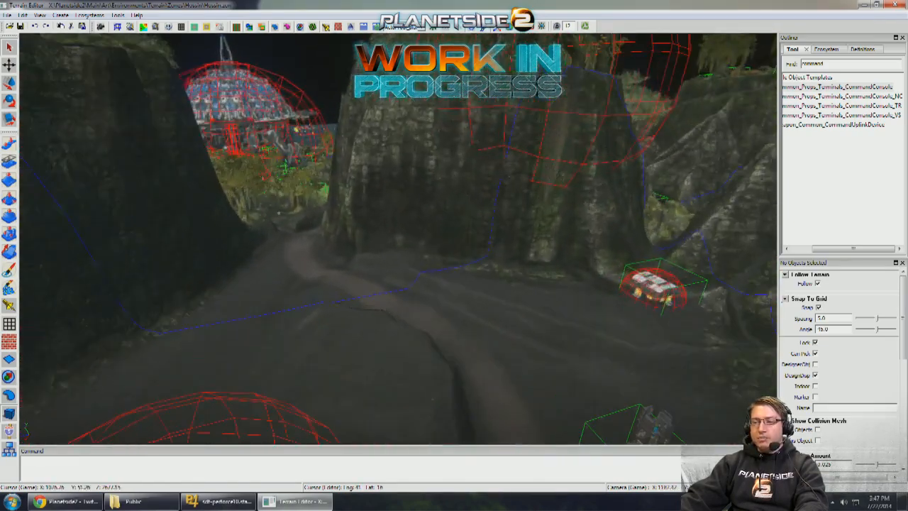
scroll(398, 239, "down", 6)
scroll(402, 322, "up", 4)
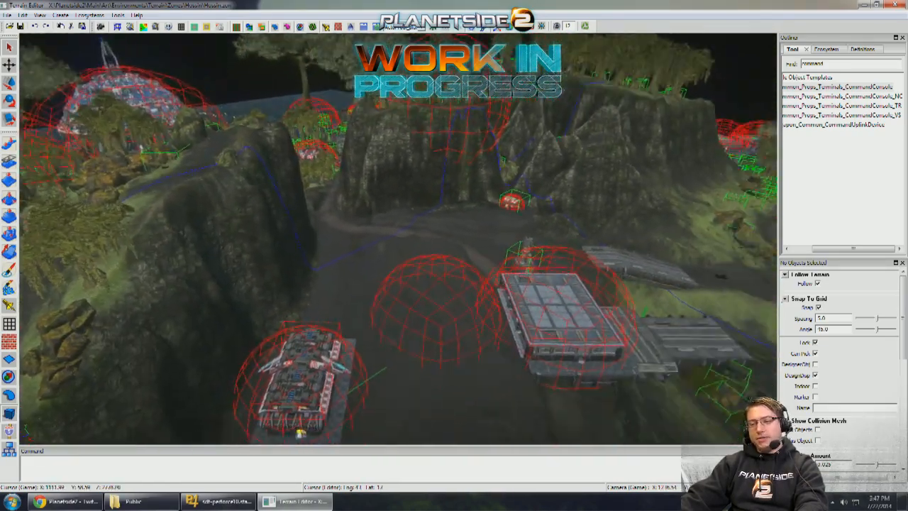
- Examine the barracks' finished paving and the distance along the meter stick toward the command console
middle_click_drag(428, 311, 816, 397)
scroll(483, 332, "up", 3)
scroll(433, 312, "up", 3)
scroll(469, 303, "up", 3)
scroll(489, 314, "up", 3)
scroll(440, 312, "down", 5)
middle_click_drag(454, 284, 459, 284)
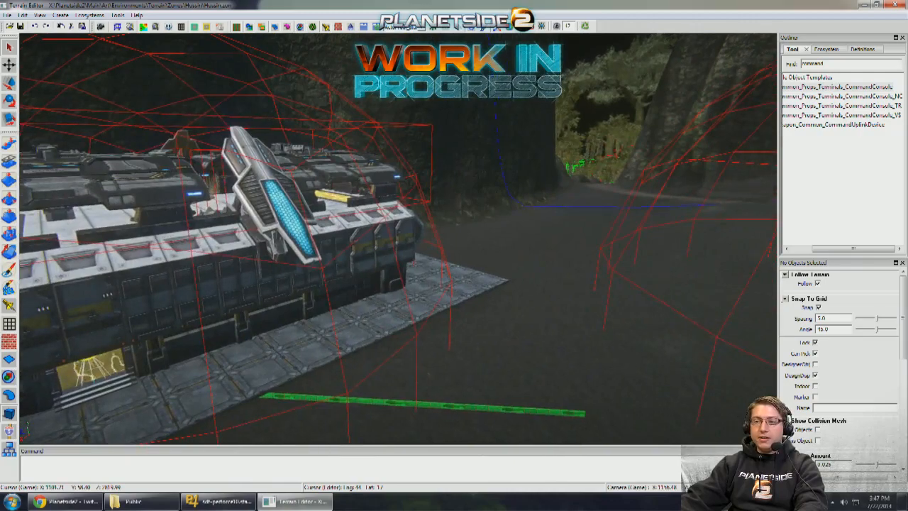
scroll(397, 239, "down", 5)
middle_click_drag(398, 239, 426, 248)
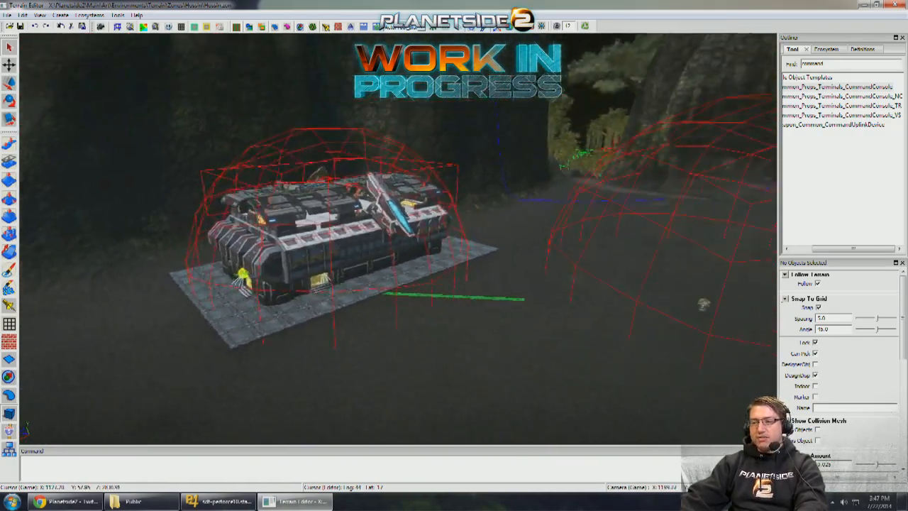
middle_click_drag(508, 321, 480, 269)
scroll(507, 321, "up", 4)
scroll(507, 321, "down", 3)
scroll(480, 269, "up", 6)
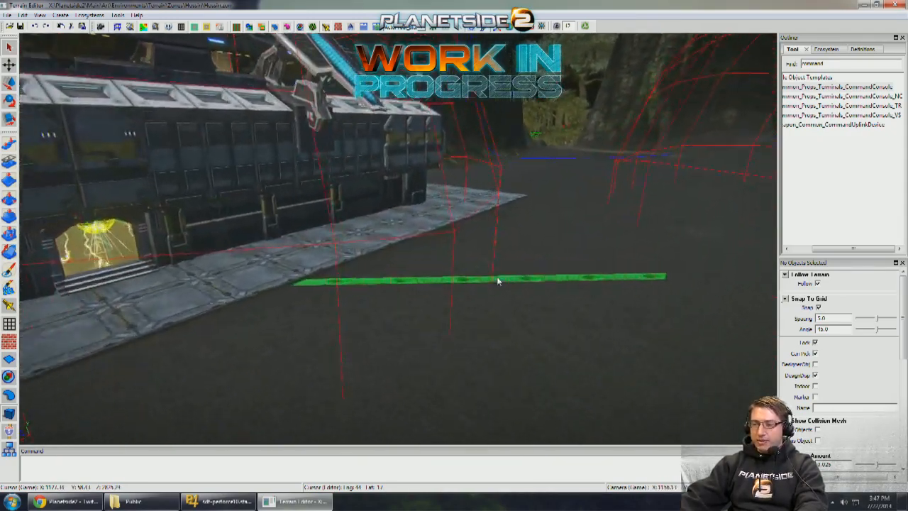
- Move the meter stick onto the paving so it starts against the barracks' wall beside the side entrance
left_click(498, 282)
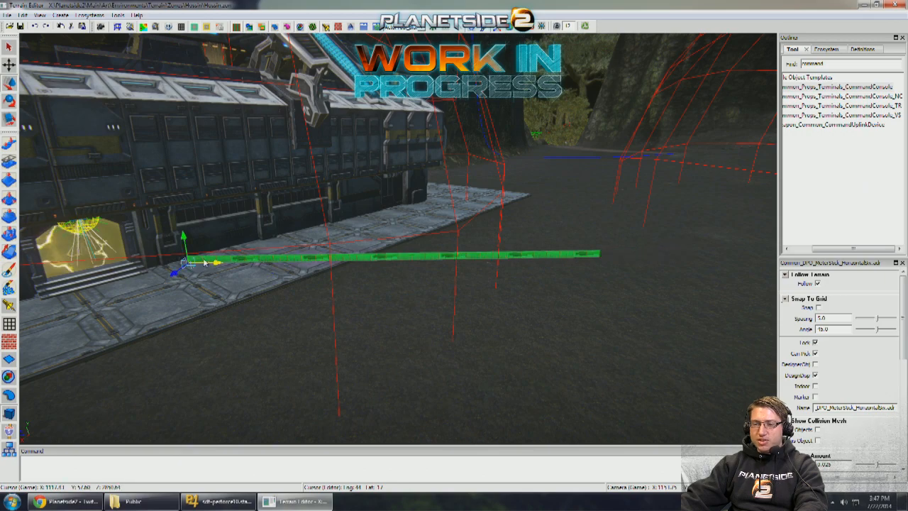
key("q")
right_click_drag(296, 264, 330, 273)
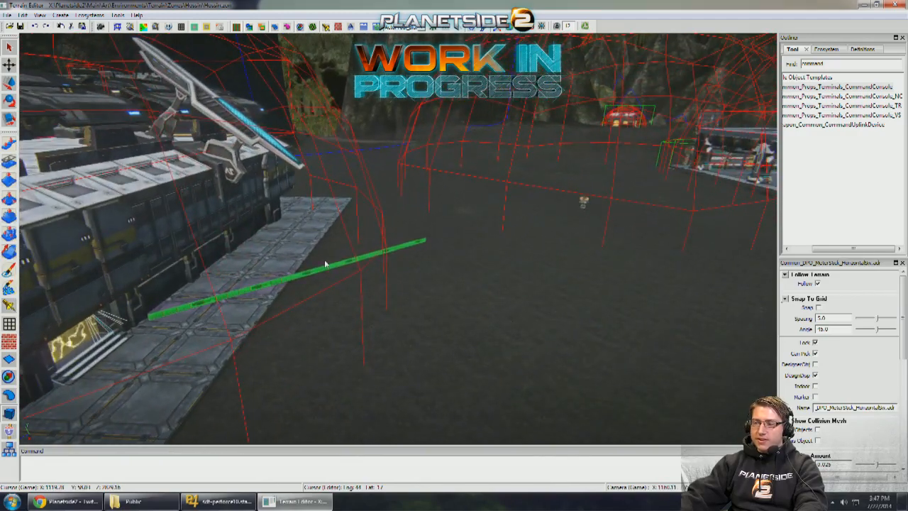
scroll(339, 261, "down", 5)
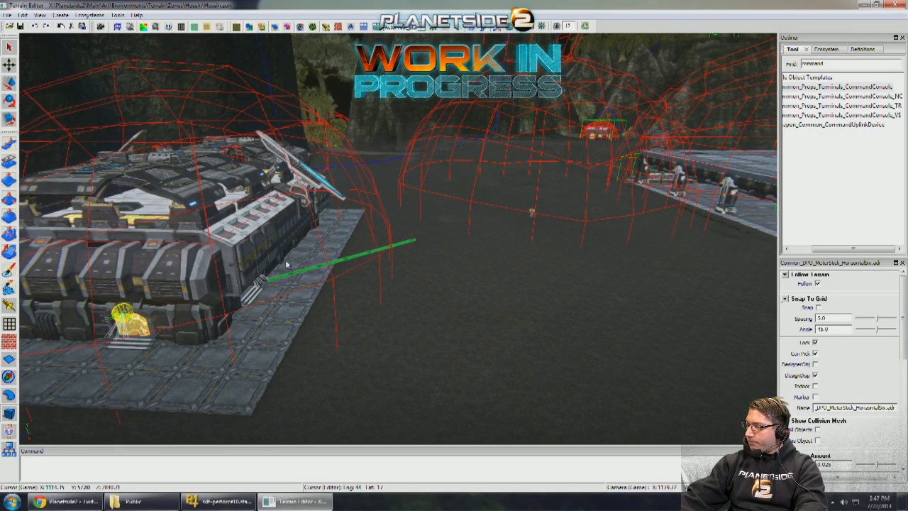
mouse_move(321, 267)
right_mouse_down()
mouse_move(310, 267)
mouse_move(319, 268)
right_mouse_up()
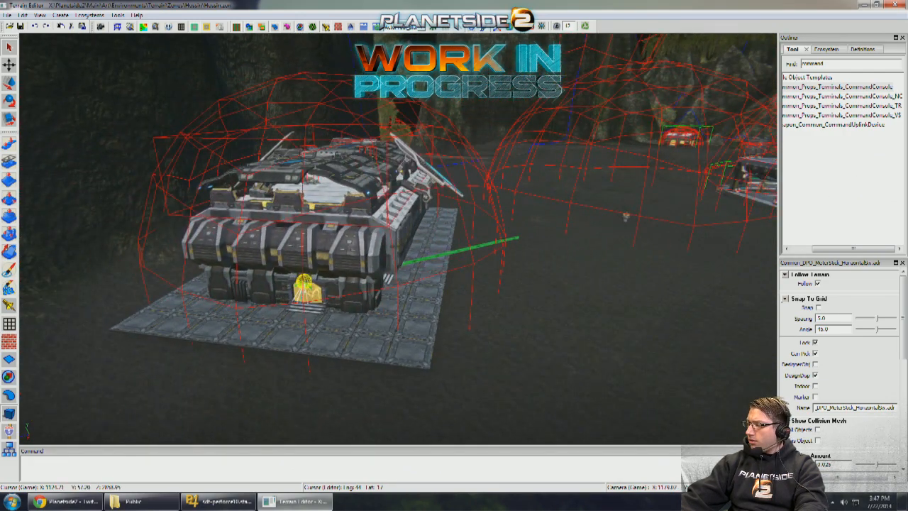
- Move the meter stick outward so it starts just outside the edge of the barracks' paving
right_click_drag(314, 289, 468, 287)
scroll(394, 289, "up", 3)
right_click_drag(436, 274, 383, 262)
scroll(427, 280, "up", 3)
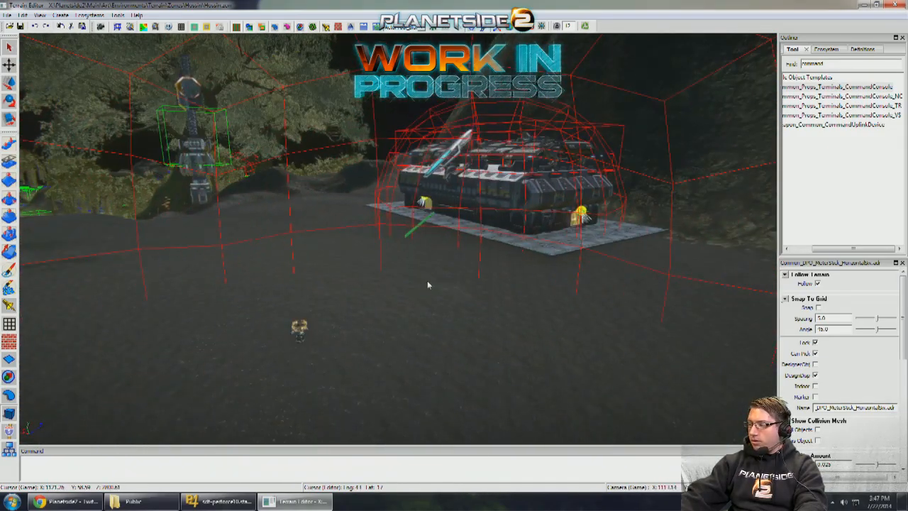
scroll(427, 280, "up", 6)
scroll(423, 282, "down", 8)
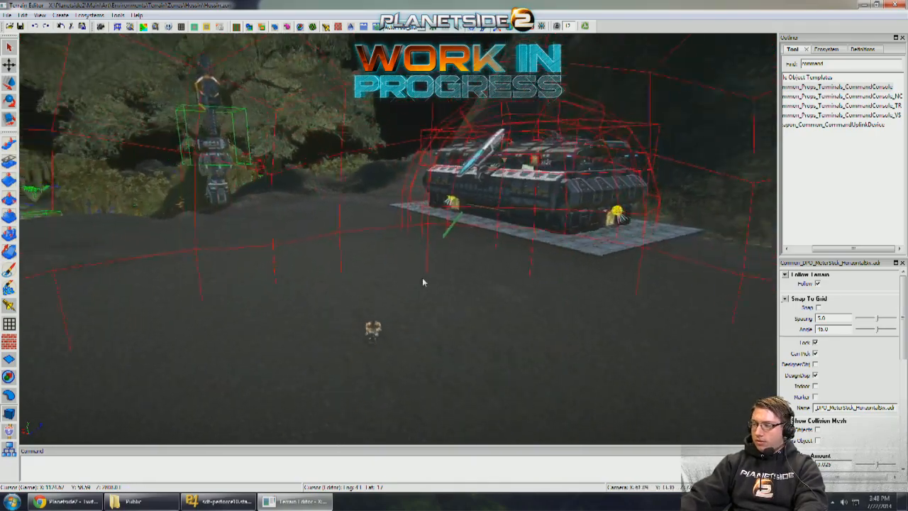
right_click_drag(423, 282, 508, 247)
scroll(421, 276, "down", 5)
scroll(419, 276, "up", 5)
scroll(520, 218, "up", 5)
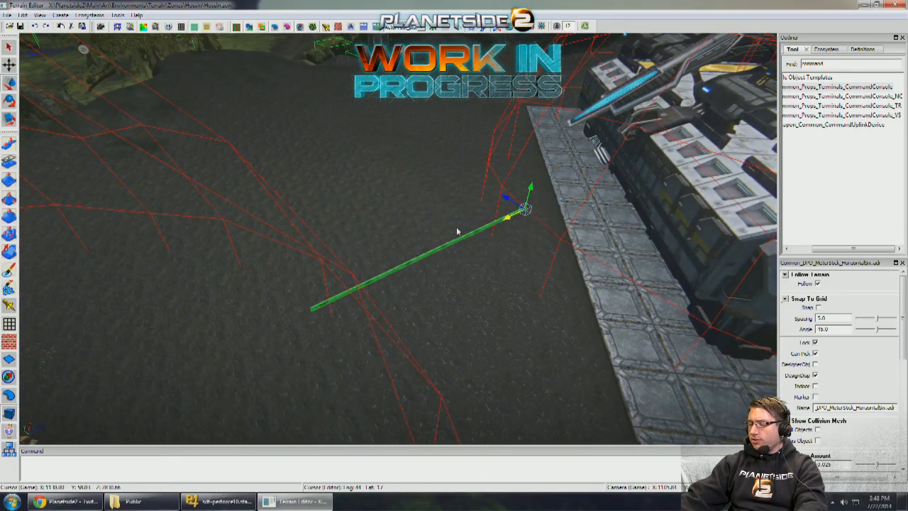
right_click_drag(457, 232, 295, 298)
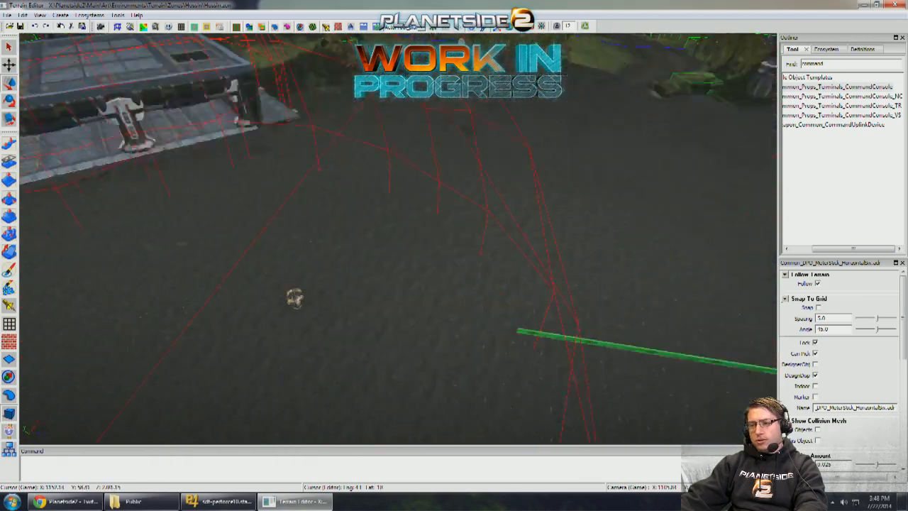
- Shift the command console within the middle sphere area, closer to the flat concrete building and away from the barracks
right_click_drag(380, 284, 520, 237)
left_click(465, 238)
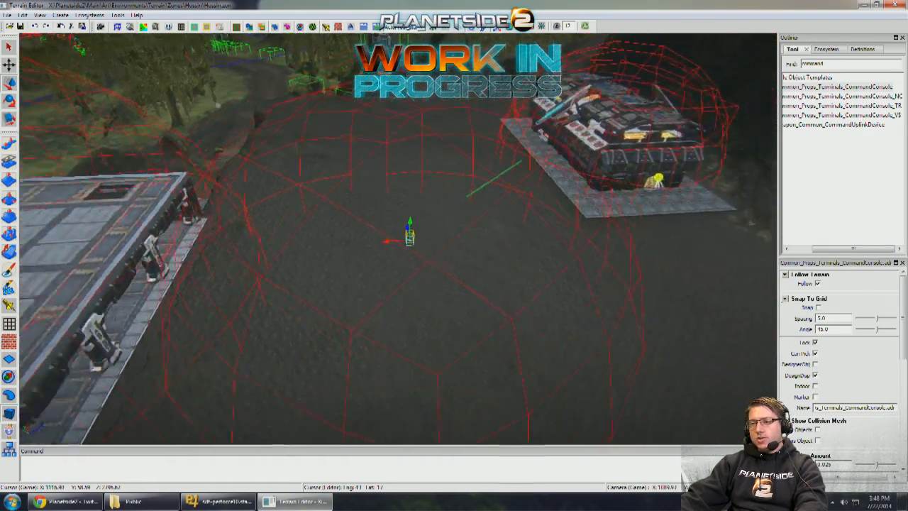
scroll(461, 228, "down", 4)
scroll(461, 229, "up", 5)
right_click_drag(461, 228, 493, 261)
left_click(413, 215)
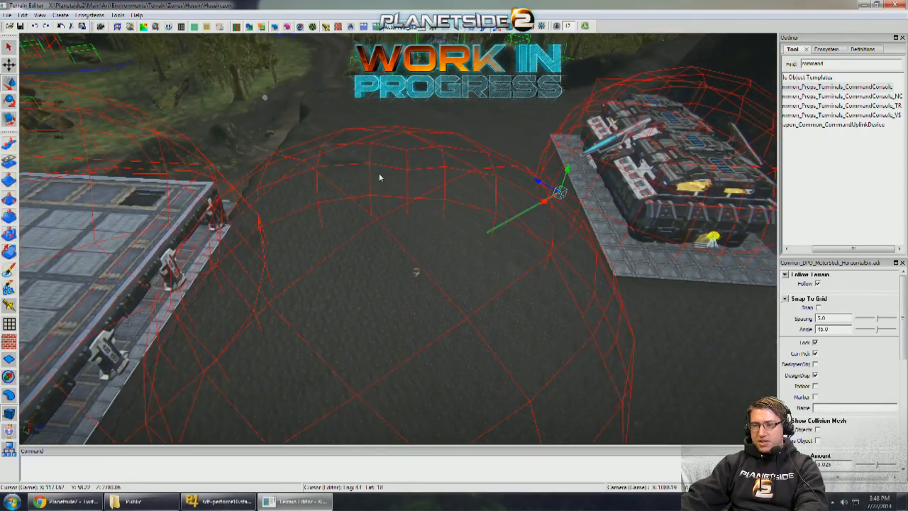
right_click_drag(455, 229, 441, 258)
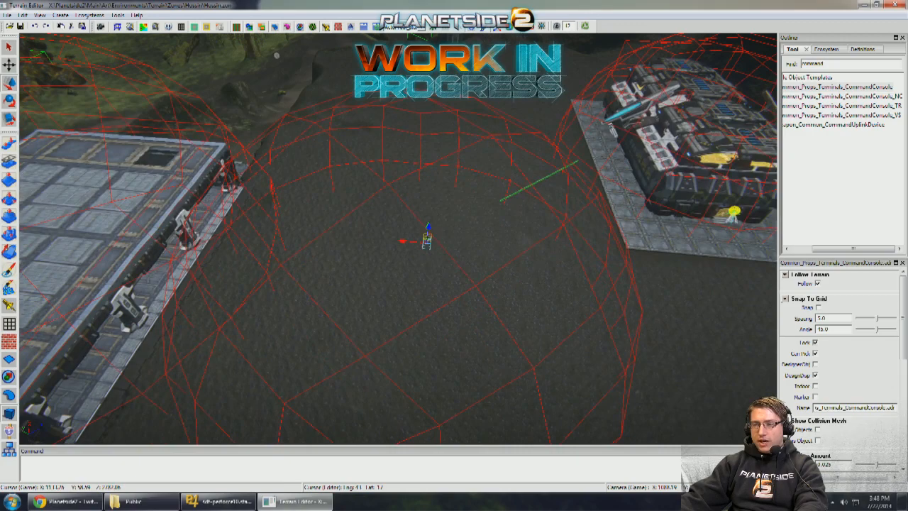
scroll(425, 232, "up", 4)
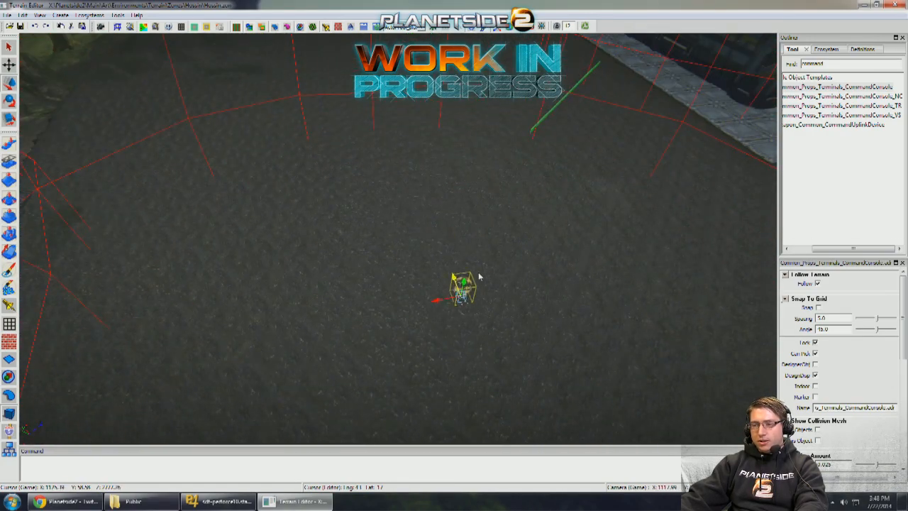
scroll(479, 277, "down", 3)
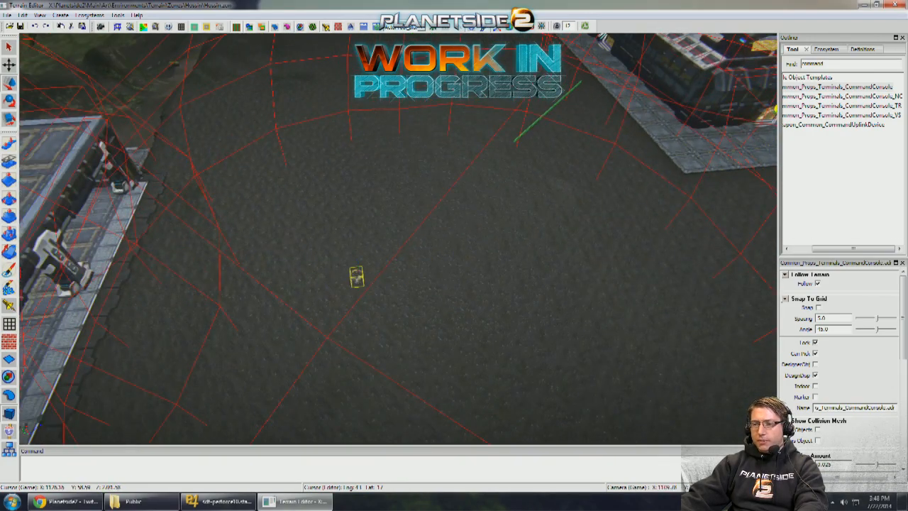
scroll(397, 239, "down", 5)
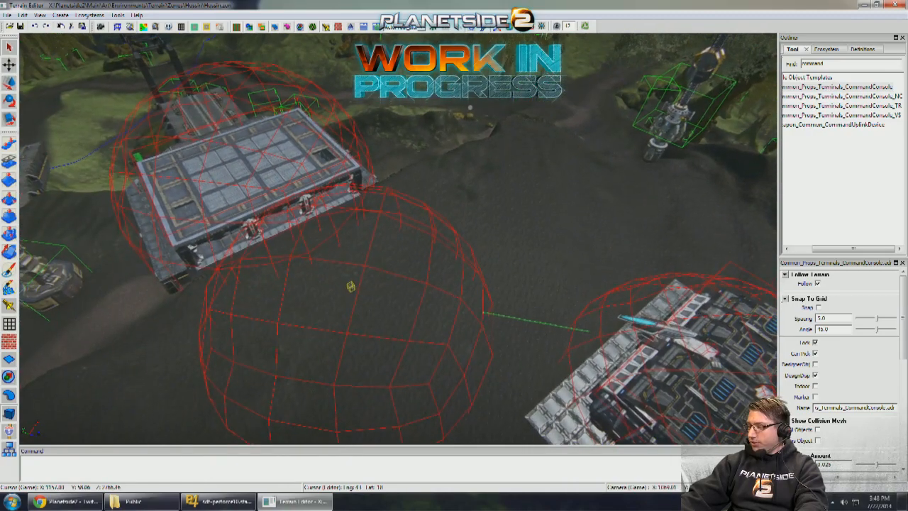
middle_click_drag(351, 287, 458, 276)
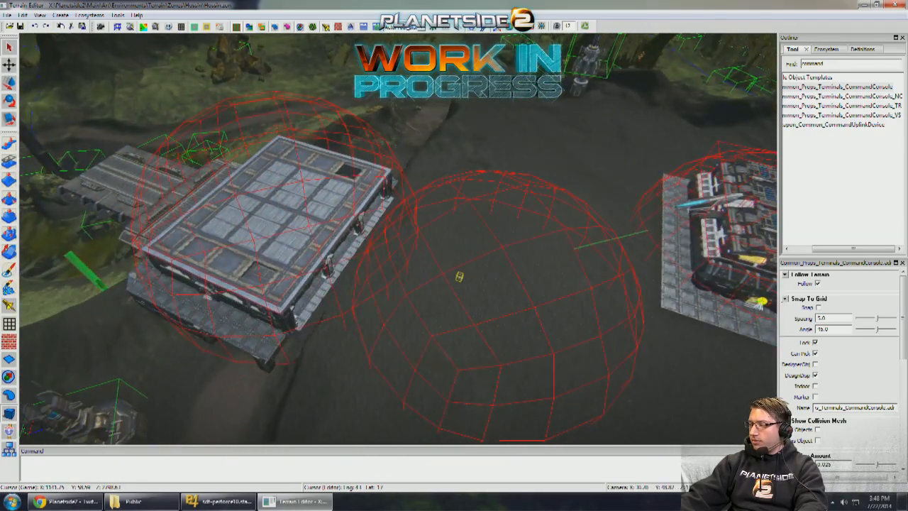
scroll(457, 222, "up", 5)
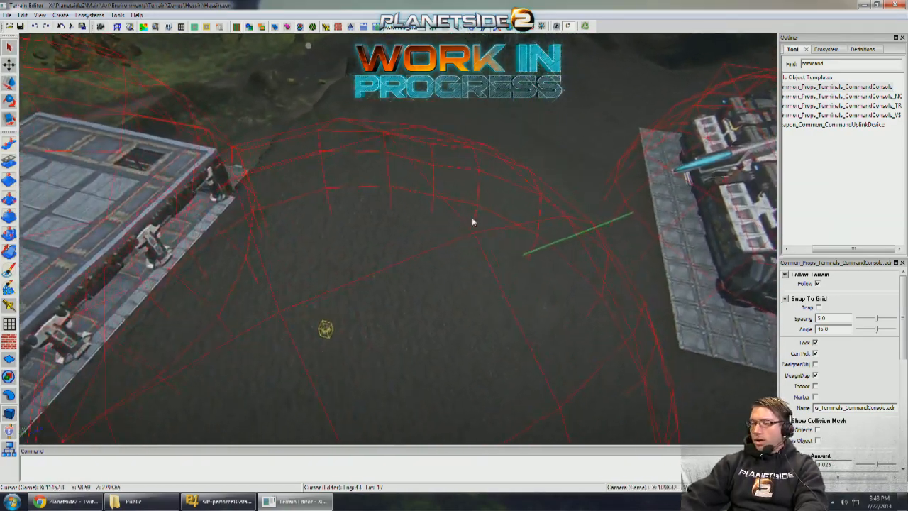
middle_click_drag(472, 222, 292, 315)
scroll(534, 223, "down", 4)
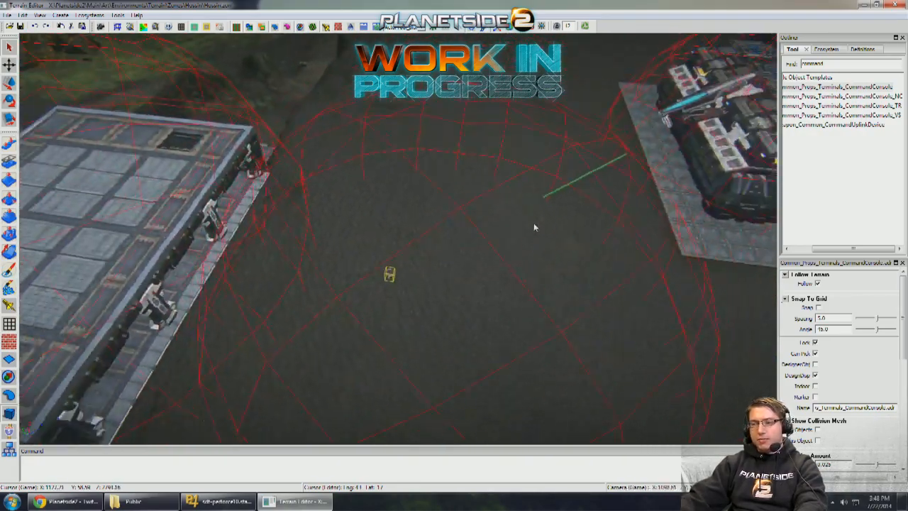
- Bring a ModularWalls_1x3 piece from the concrete building across the ground and set it along the barracks' paving edge
middle_click_drag(517, 215, 356, 219)
scroll(412, 226, "up", 4)
scroll(454, 193, "down", 4)
scroll(451, 225, "up", 3)
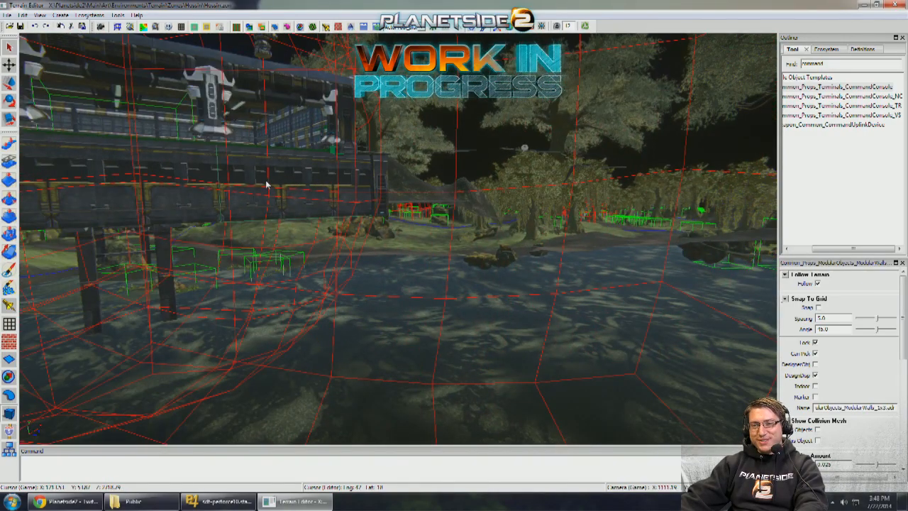
middle_click_drag(266, 184, 284, 192)
scroll(284, 193, "down", 5)
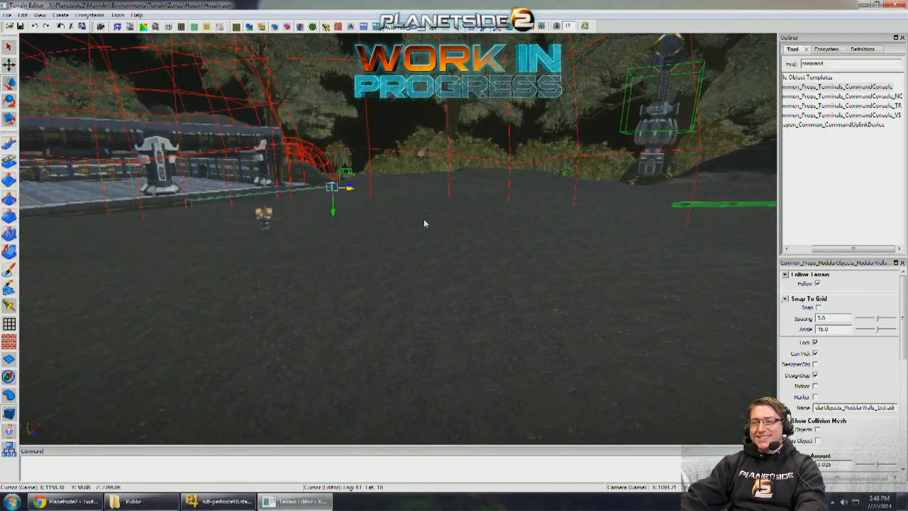
middle_click_drag(424, 224, 380, 212)
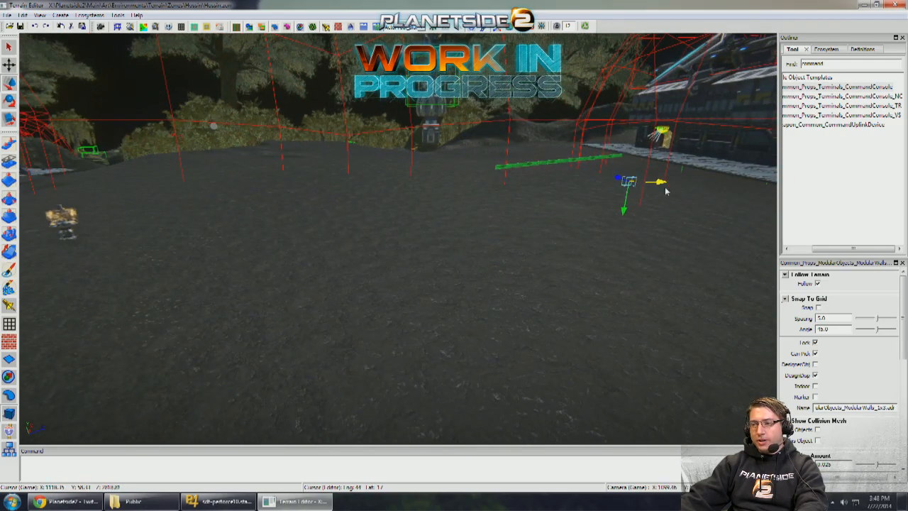
left_click_drag(651, 163, 650, 169)
middle_click_drag(651, 169, 464, 180)
left_click_drag(434, 165, 474, 186)
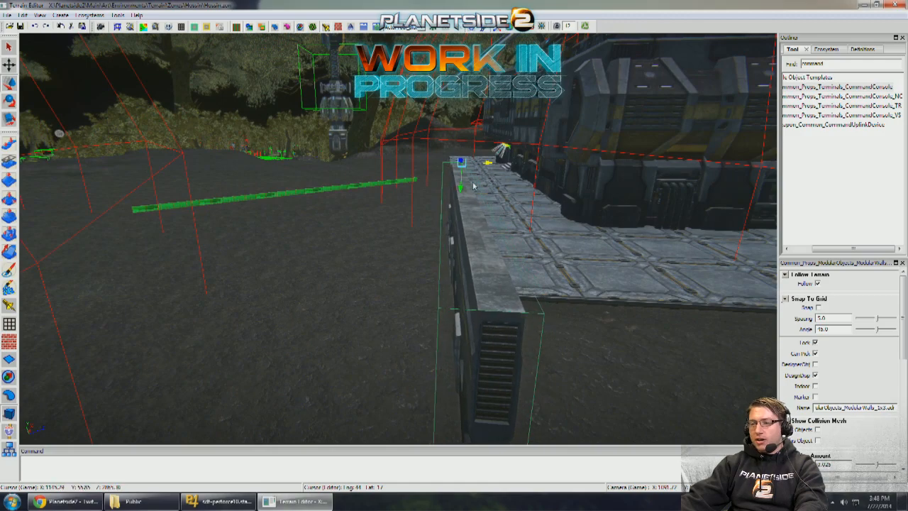
- Examine how the modular wall beside the barracks sits relative to the paving, meter stick and middle sphere area
middle_click_drag(474, 187, 359, 222)
scroll(420, 187, "down", 3)
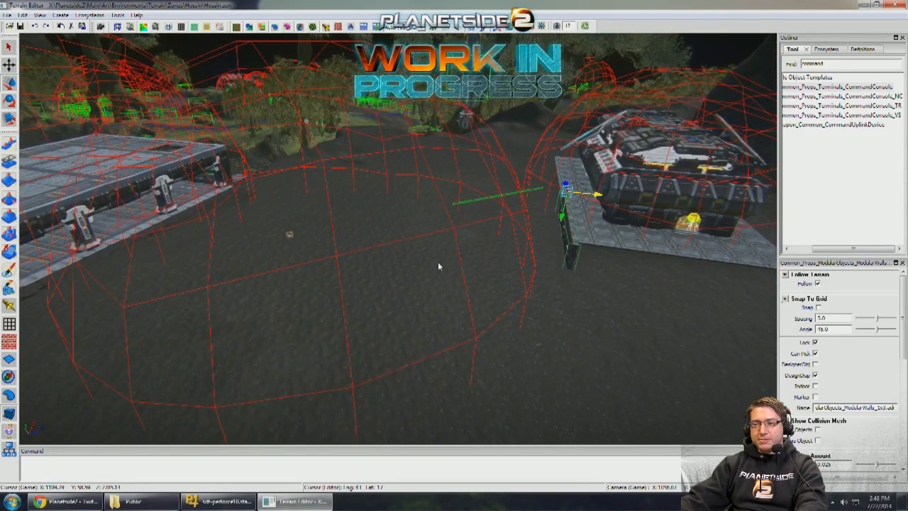
scroll(437, 266, "up", 3)
middle_click_drag(624, 231, 439, 251)
scroll(649, 189, "down", 5)
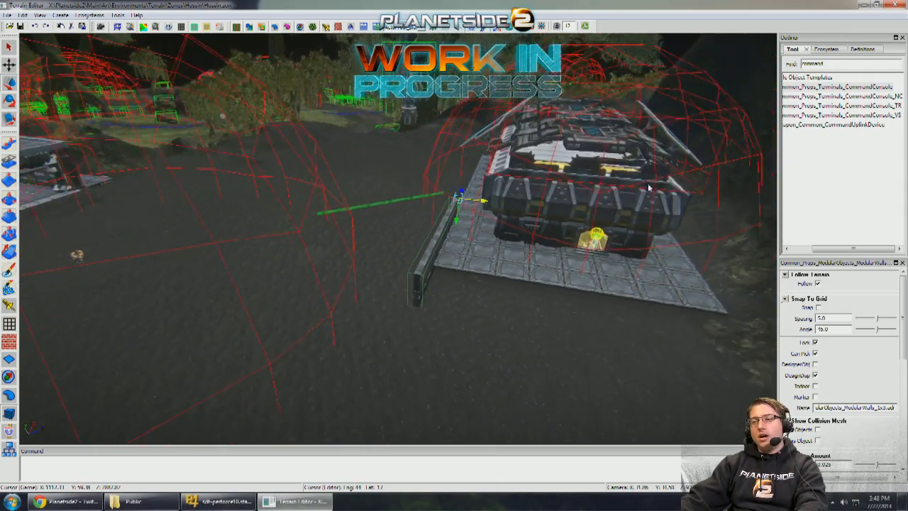
scroll(595, 179, "up", 2)
scroll(593, 179, "up", 3)
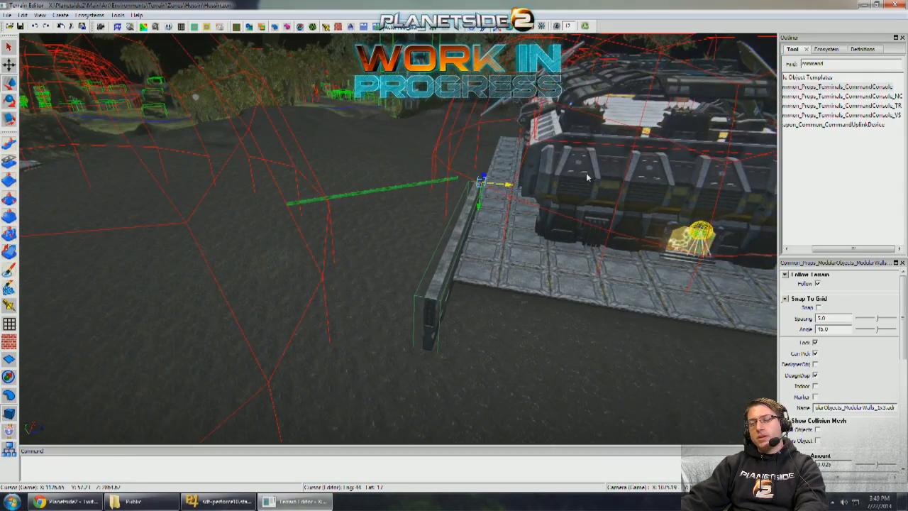
middle_click_drag(588, 177, 563, 170)
scroll(565, 166, "down", 3)
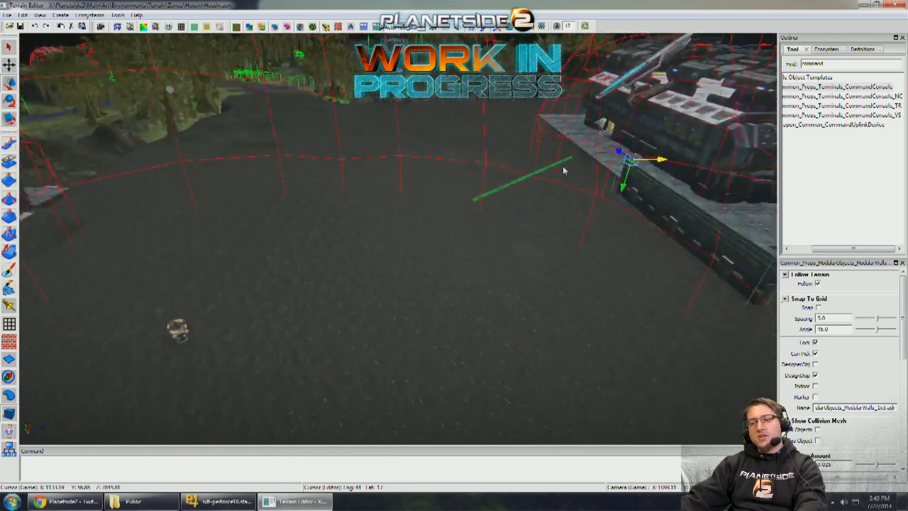
scroll(375, 263, "down", 4)
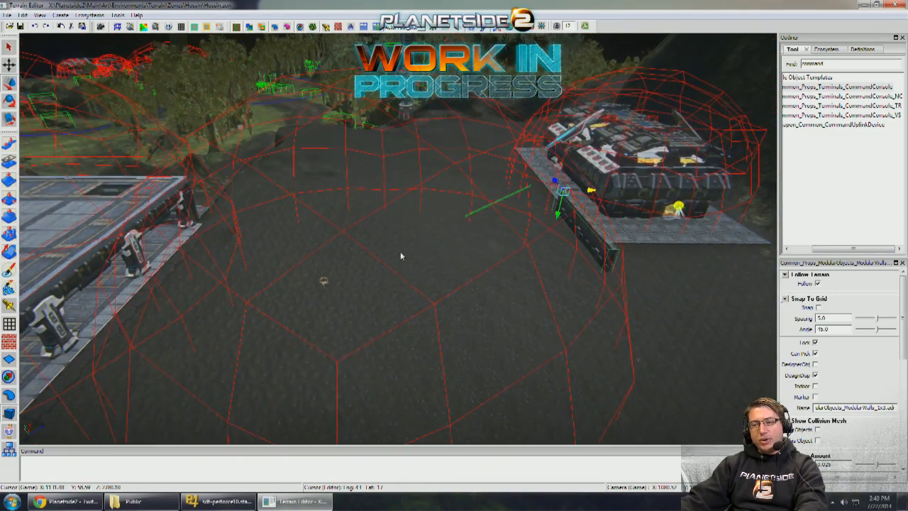
middle_click_drag(521, 269, 518, 250)
scroll(541, 237, "up", 6)
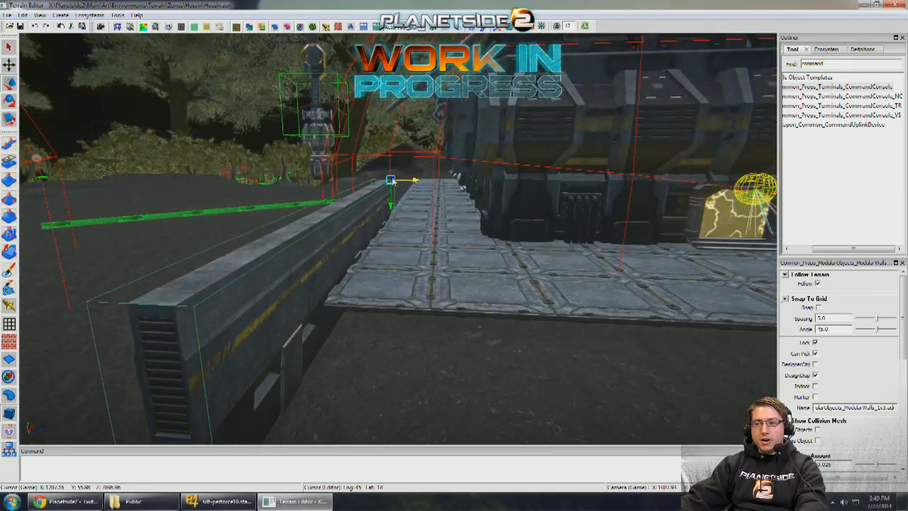
- Nudge the modular wall sideways toward the paving edge and check its alignment from the barracks' front and side
left_click_drag(392, 181, 404, 182)
middle_click_drag(492, 197, 416, 201)
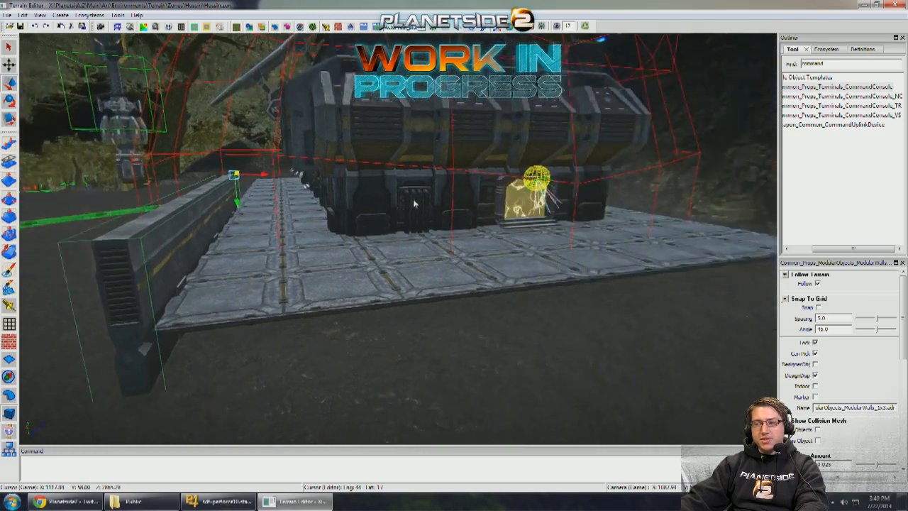
scroll(417, 201, "up", 5)
middle_click_drag(603, 199, 376, 185)
scroll(548, 194, "down", 8)
scroll(486, 212, "down", 4)
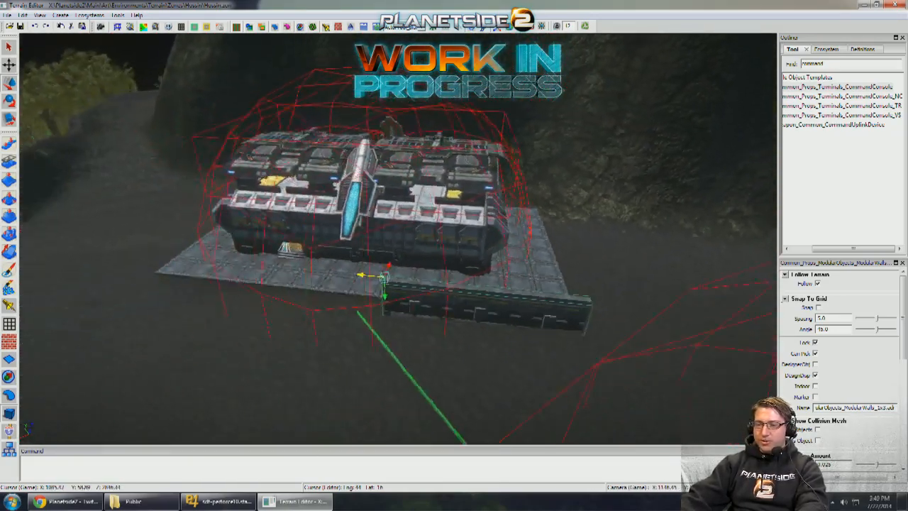
- Search the object templates for "standing" and place a StandingAimDummy_Green on the barracks' paving near the modular wall's end
scroll(451, 231, "up", 8)
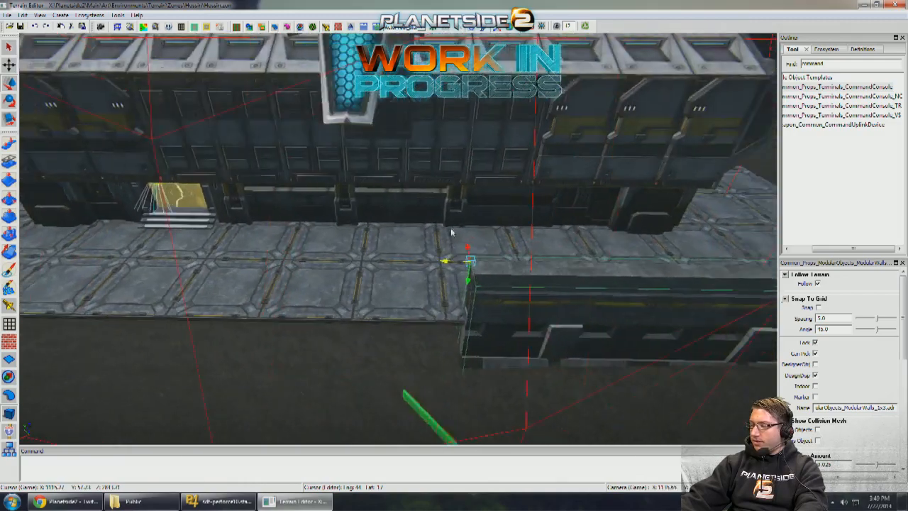
middle_click_drag(451, 231, 462, 229)
left_click_drag(390, 259, 296, 259)
middle_click_drag(295, 260, 309, 248)
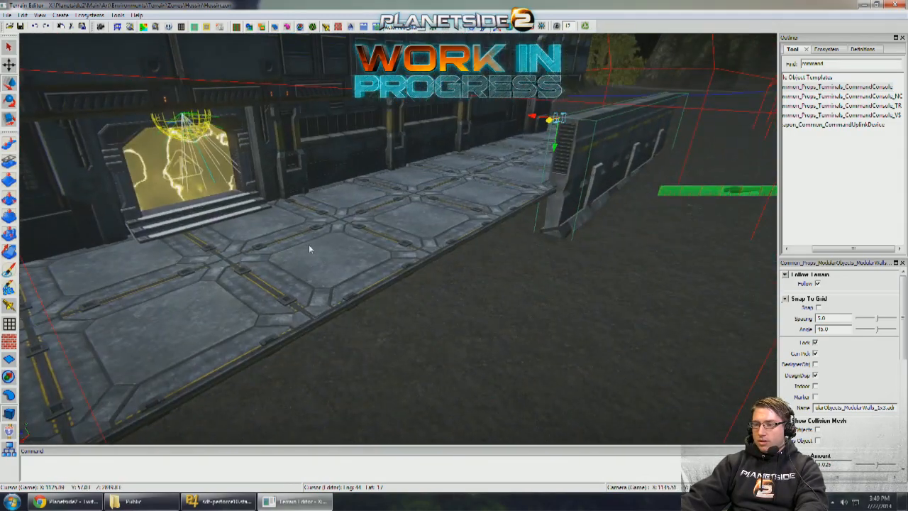
middle_click_drag(437, 202, 501, 200)
scroll(501, 202, "up", 2)
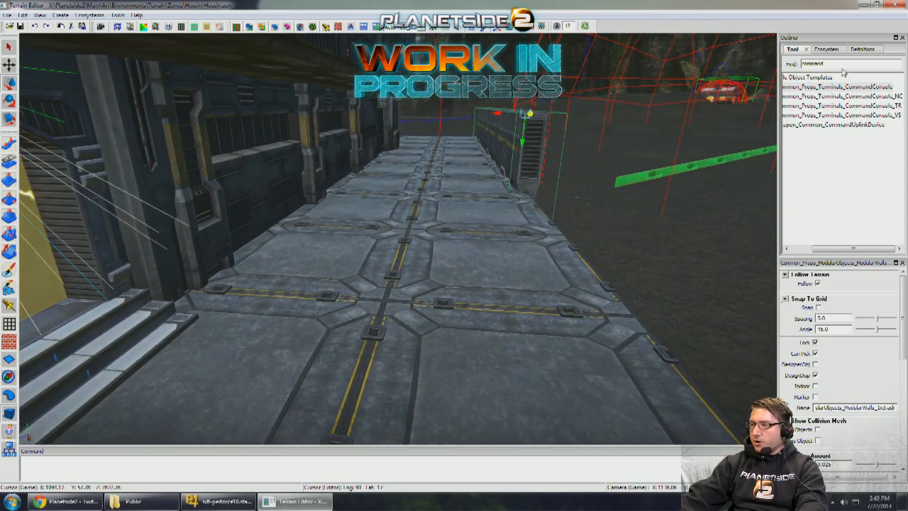
type("e")
key("BackSpace")
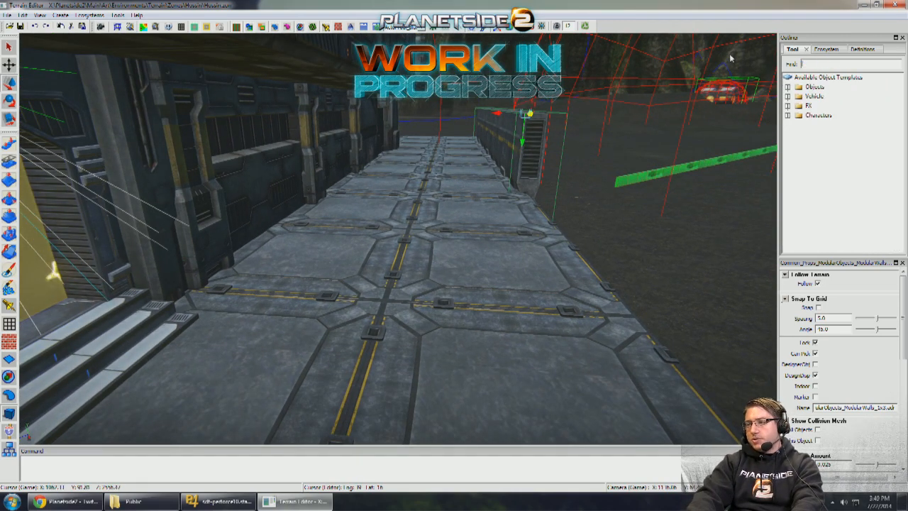
type("etanding")
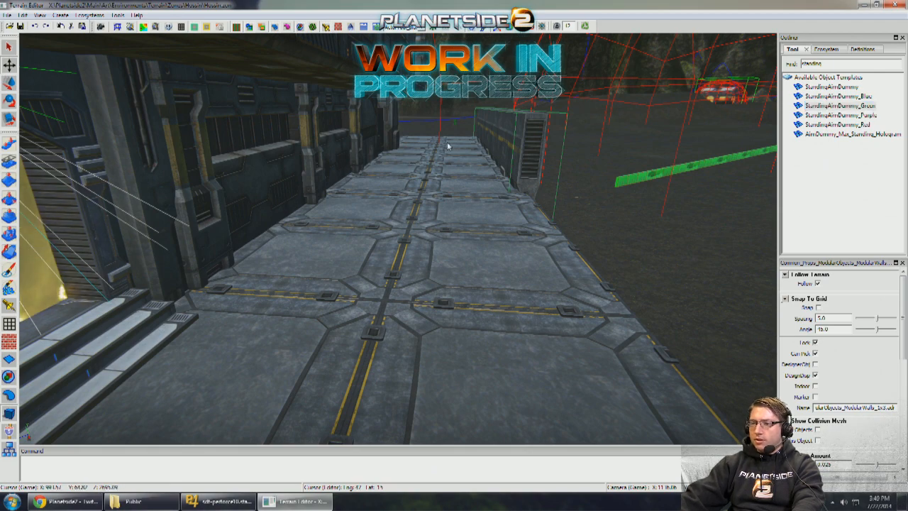
right_click_drag(527, 226, 450, 227)
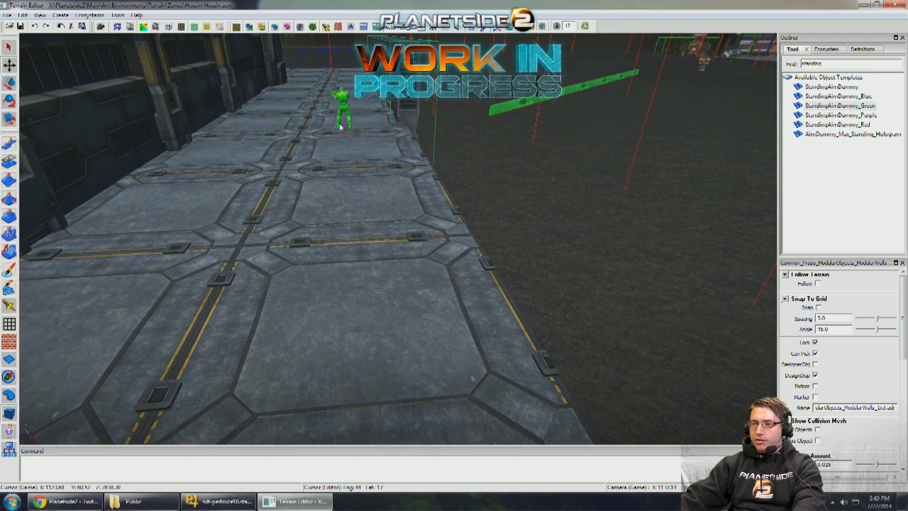
- Turn the green aim dummy on the barracks' paving to face the modular wall, undoing the unwanted tilt
right_click_drag(353, 105, 345, 128)
scroll(355, 133, "up", 4)
left_click(377, 124)
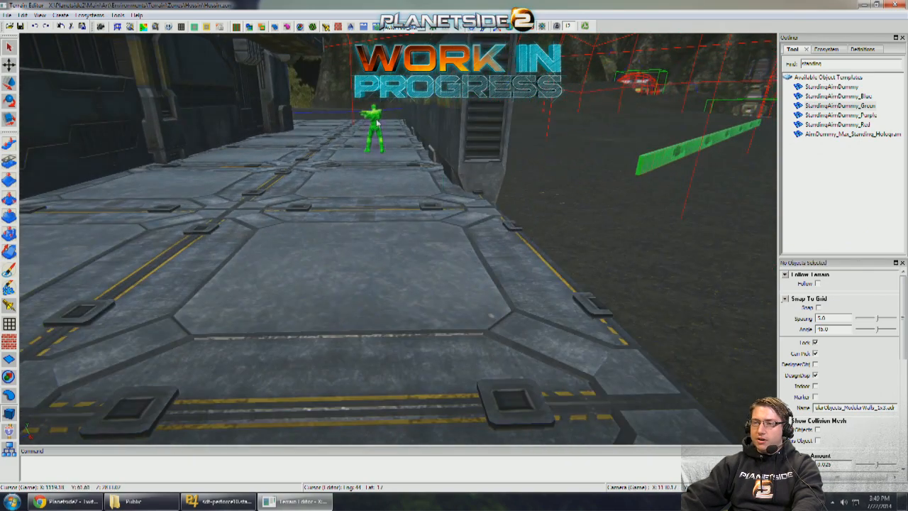
scroll(371, 151, "up", 4)
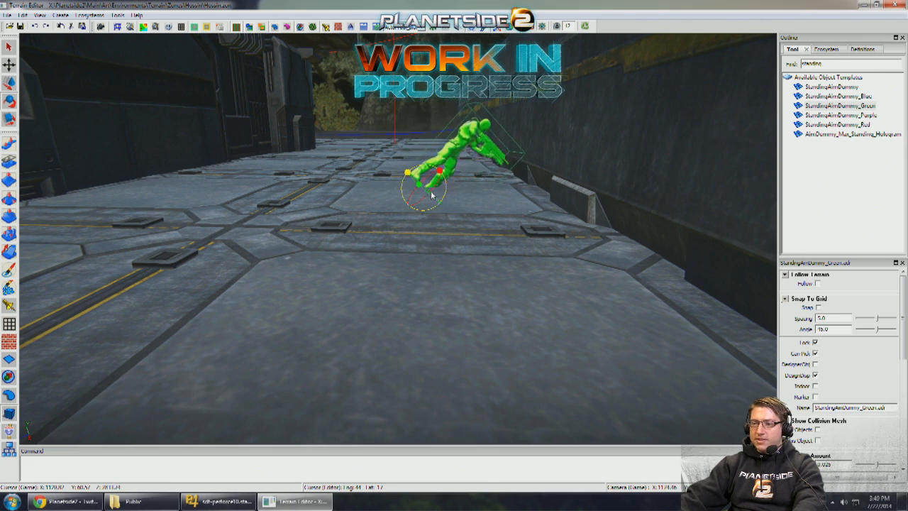
key("ctrl+z")
left_click(424, 165)
key("w")
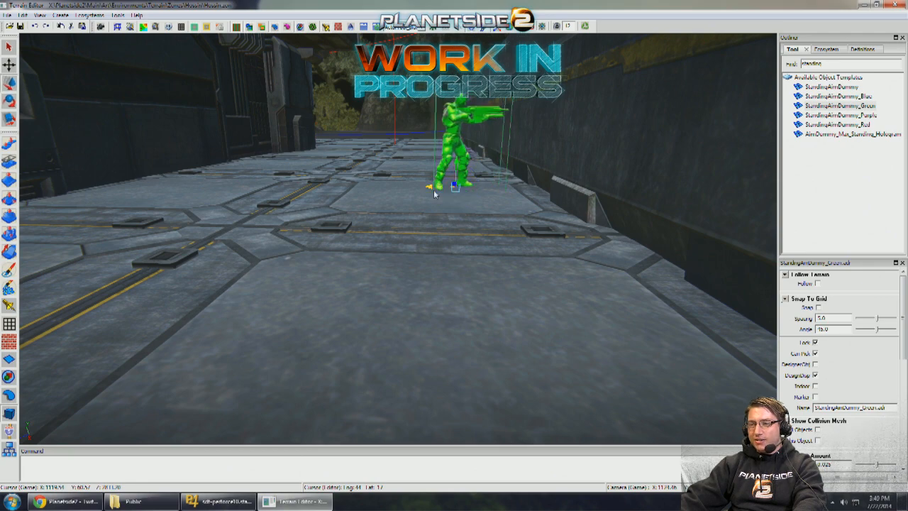
- Lower the modular wall beside the barracks' paving to about the green aim dummy's head height and compare the two
left_click(545, 163)
left_click_drag(545, 164, 479, 159, "alt")
left_click_drag(467, 102, 461, 206)
middle_click_drag(462, 211, 528, 108)
left_click(535, 29)
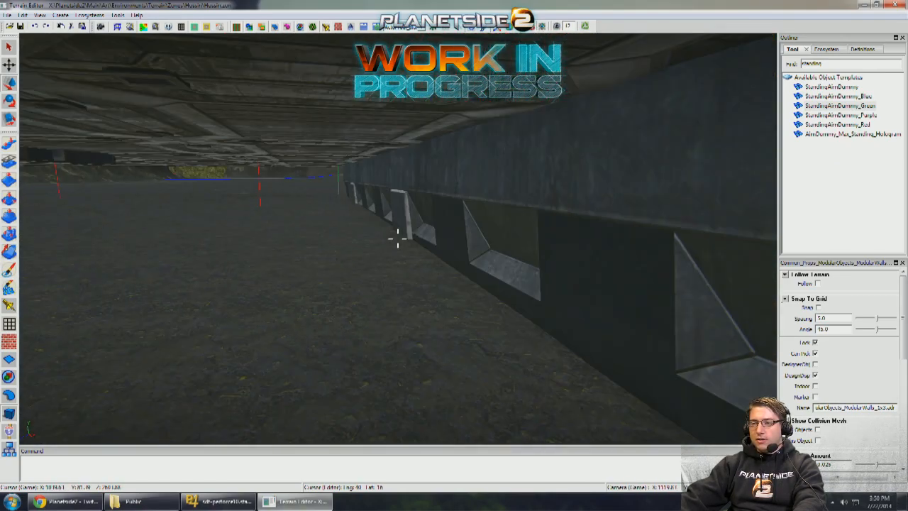
key("space")
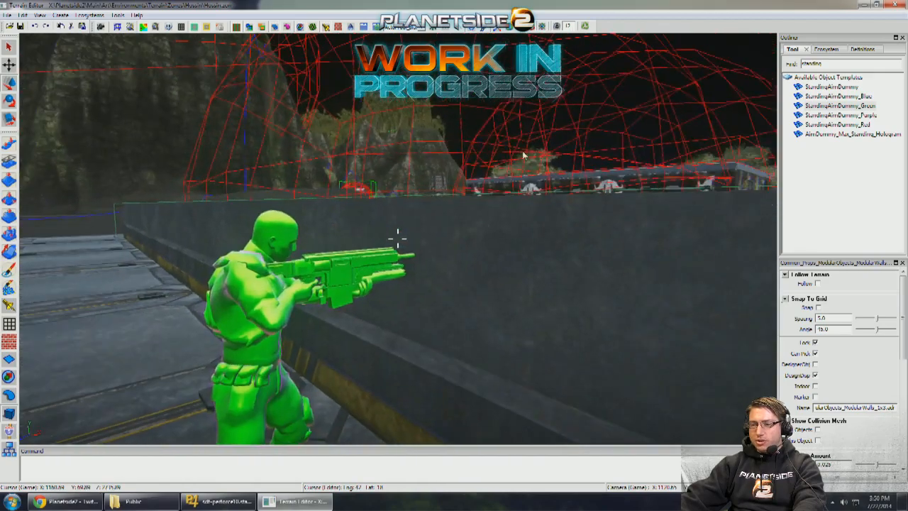
key("s")
key("s")
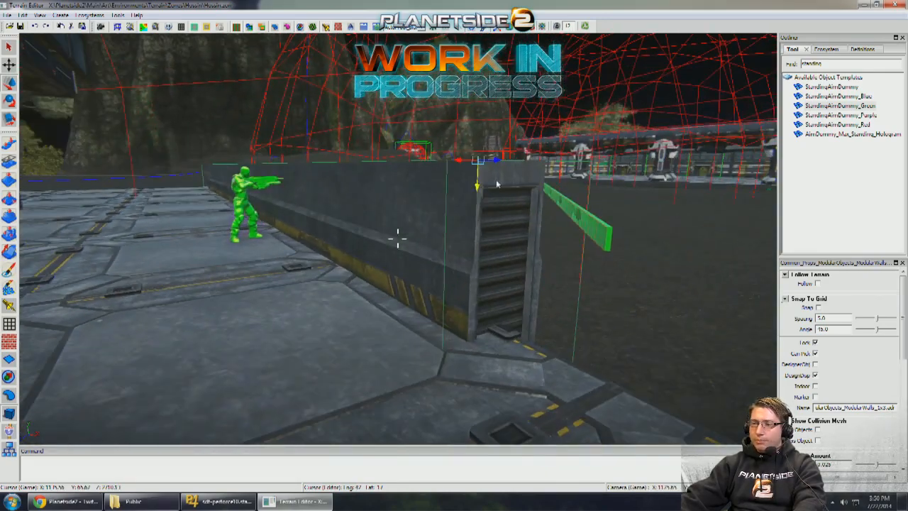
- Raise the modular wall well above the aim dummy's head, bringing its yellow stripe to about the dummy's chest height
left_click_drag(477, 192, 480, 98)
key("w")
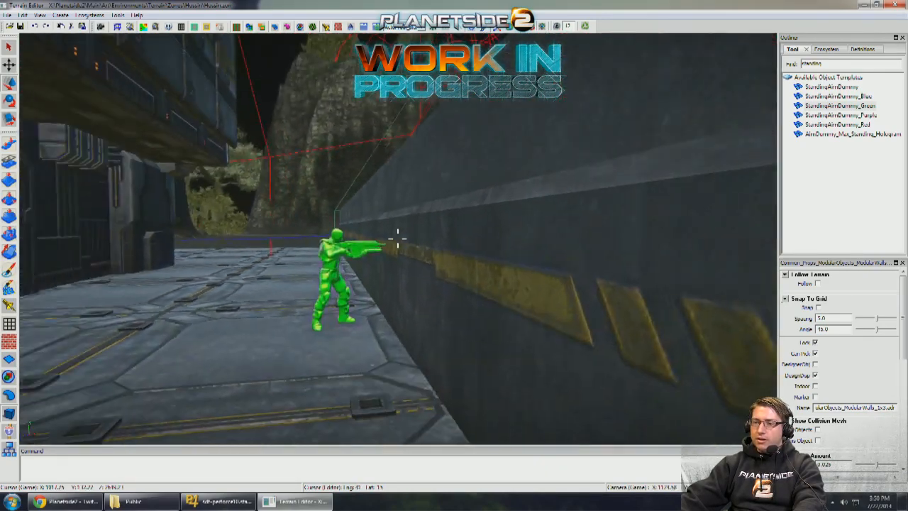
key("w")
key("d")
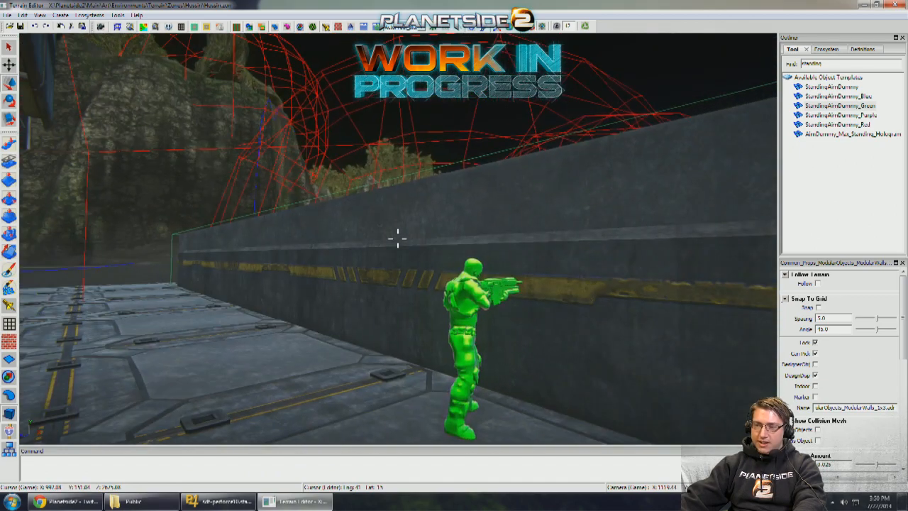
key("s")
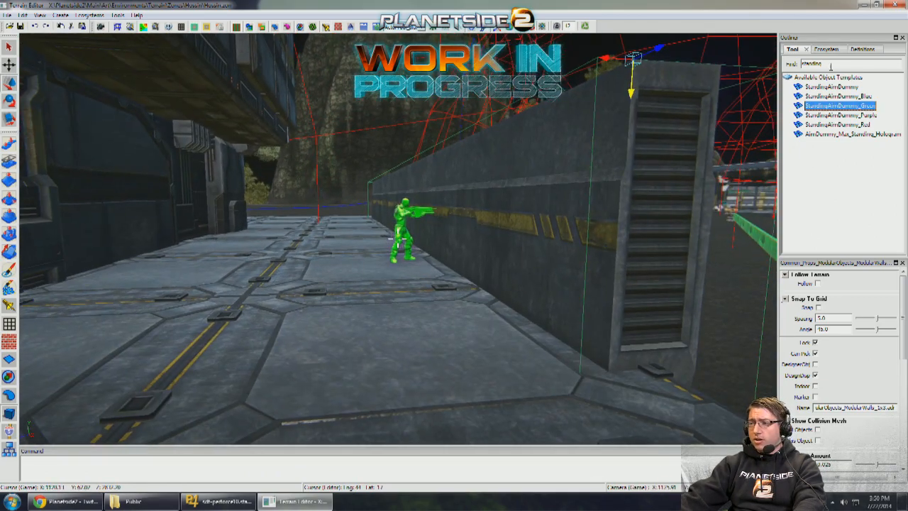
- Search the object templates for "shell" and place a Common_Props_CratesAmmo_ShellsClosed crate on the paving beside the modular wall
type("shel")
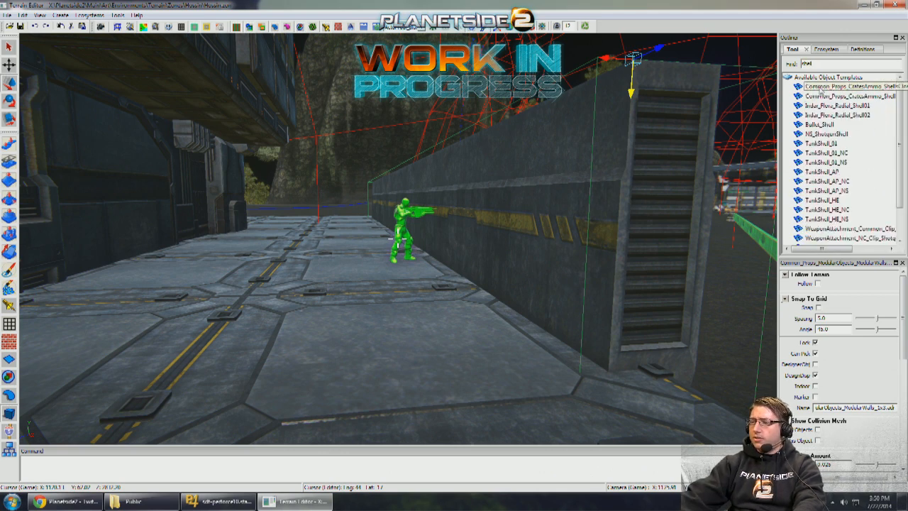
left_click_drag(820, 92, 438, 306)
mouse_move(394, 282)
left_mouse_down()
mouse_move(419, 282)
mouse_move(397, 284)
left_mouse_up()
key("w")
right_click_drag(393, 282, 413, 281)
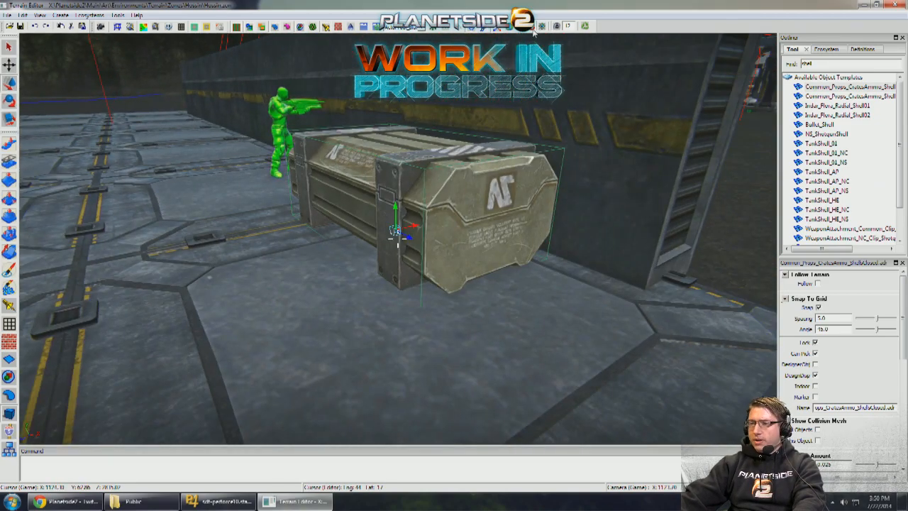
- Move the ammo crate along the modular wall to the paving just behind the green aim dummy
right_click_drag(534, 31, 517, 117)
scroll(516, 117, "up", 4)
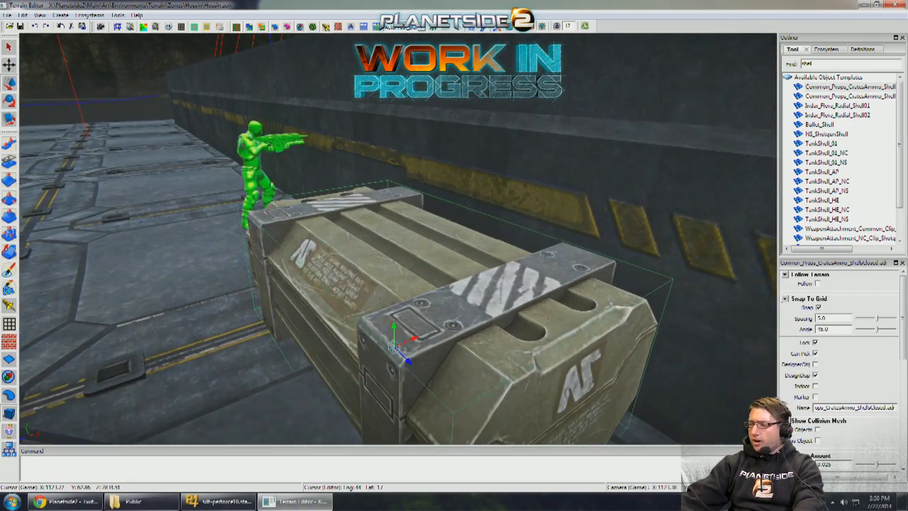
right_click_drag(499, 144, 469, 242)
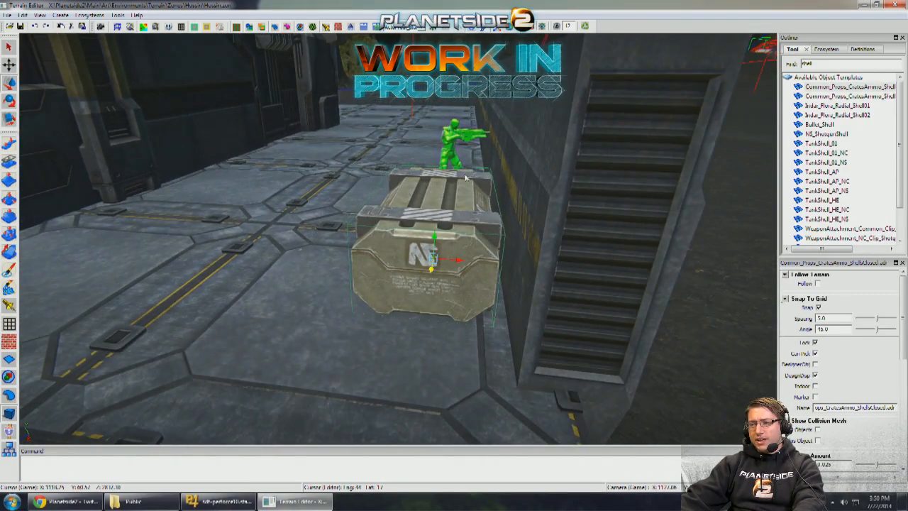
left_click_drag(468, 179, 471, 152)
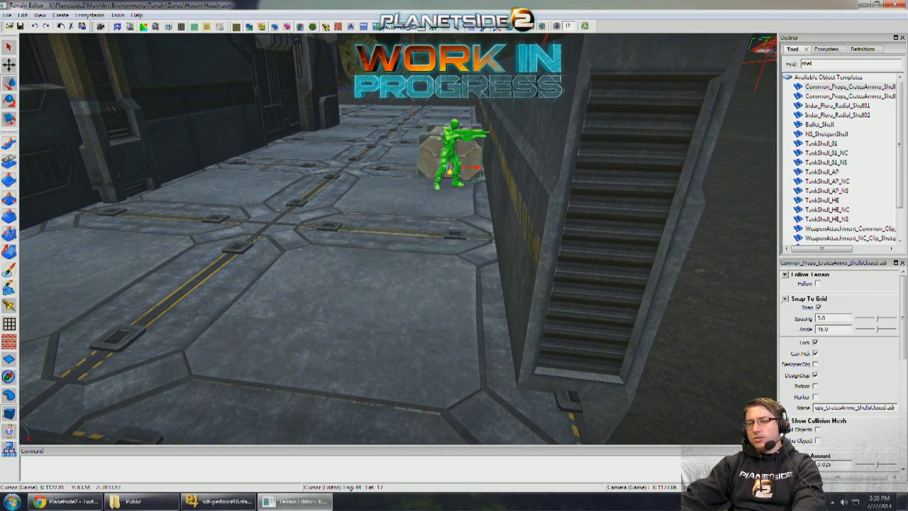
right_click_drag(471, 152, 473, 183)
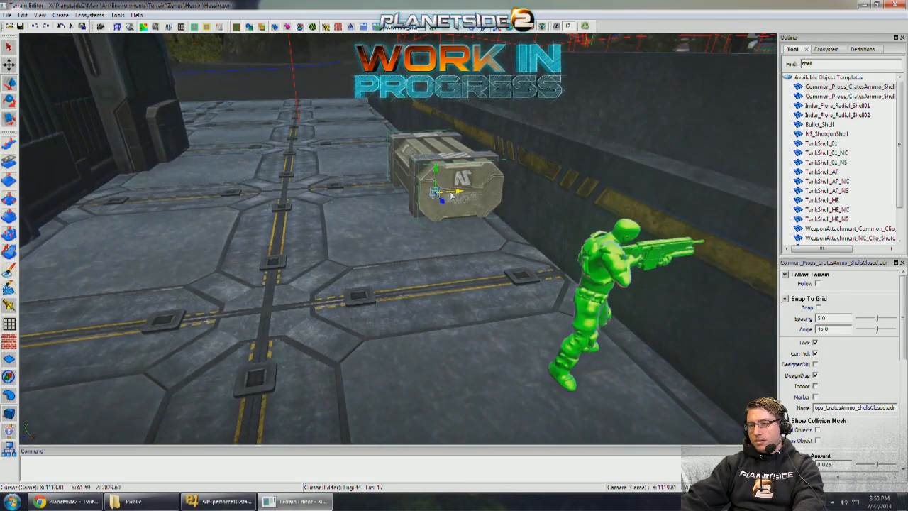
- Push the ammo crate up against the modular wall and stack a second crate on top of it
left_click_drag(450, 193, 486, 263)
right_click_drag(485, 262, 462, 254)
left_click_drag(461, 250, 410, 177, "shift")
right_click_drag(410, 177, 426, 146)
right_click_drag(506, 59, 397, 238)
- Examine the stacked ammo crates and aim dummy against the modular wall's height from the paved side
right_click_drag(483, 115, 470, 115)
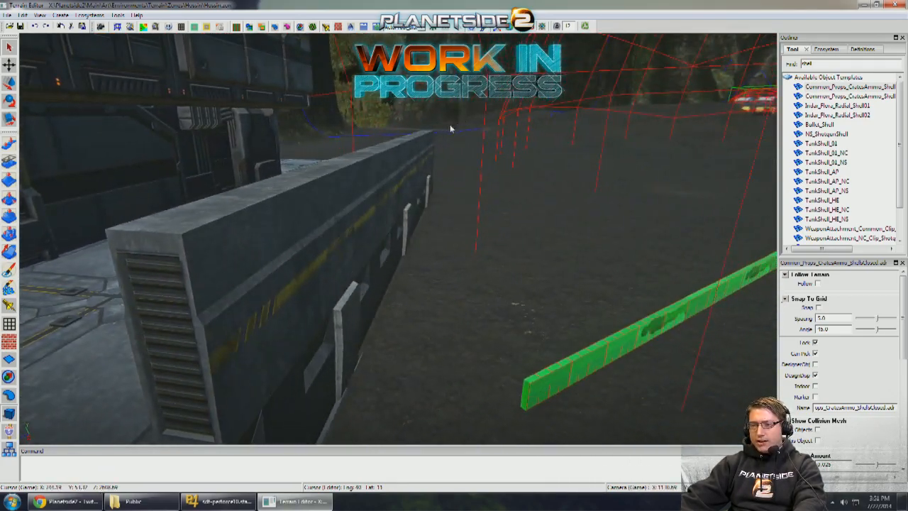
key("a")
key("d")
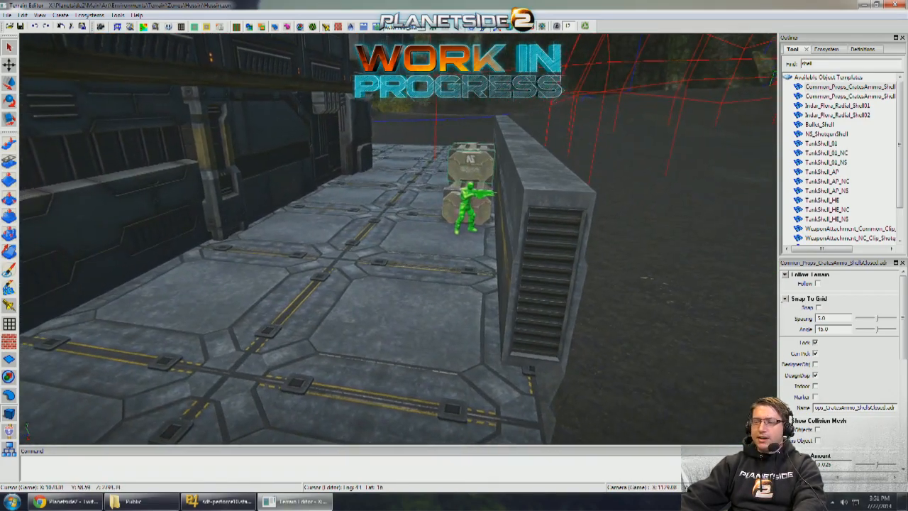
key("a")
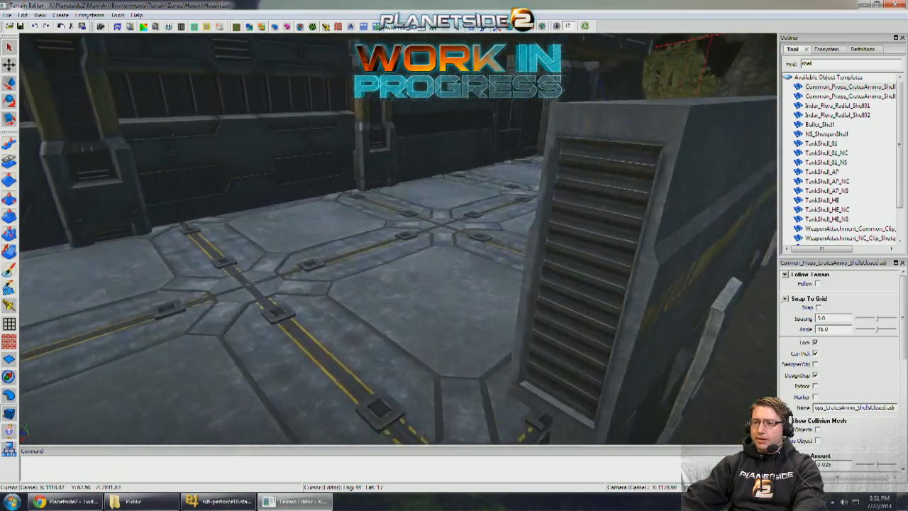
right_click_drag(434, 131, 440, 132)
key("w")
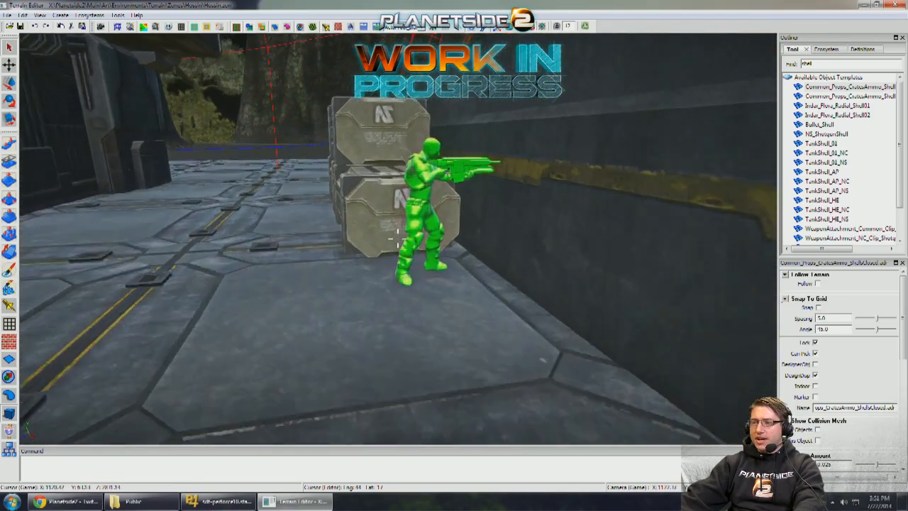
right_click_drag(397, 237, 397, 239)
key("s")
key("s")
key("w")
key("s")
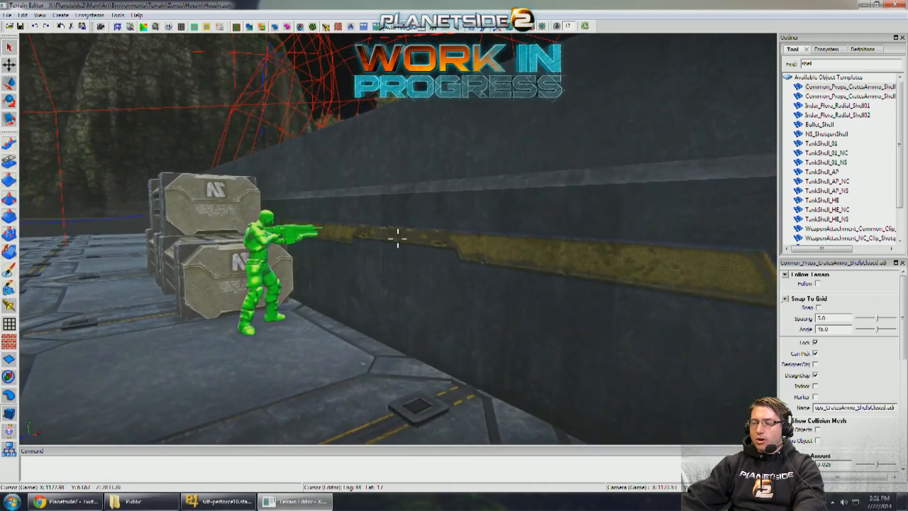
- Inspect the modular wall's outer face and how it covers the barracks' paving from the open ground
right_click_drag(469, 98, 465, 129)
key("w")
key("w")
key("w")
key("s")
key("w")
mouse_move(564, 37)
right_mouse_down()
mouse_move(532, 35)
mouse_move(546, 35)
right_mouse_up()
key("w")
mouse_move(486, 101)
right_mouse_down()
mouse_move(514, 101)
mouse_move(486, 101)
right_mouse_up()
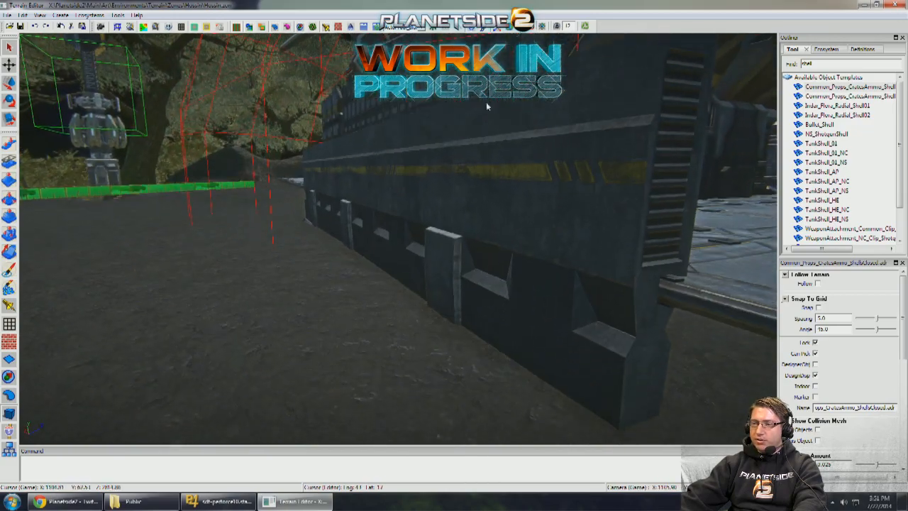
right_click_drag(381, 136, 486, 173)
key("w")
key("s")
key("a")
key("a")
key("d")
- Select the modular wall and examine from above how it spans the barracks' front between doorway, paving corner and meter stick
key("w")
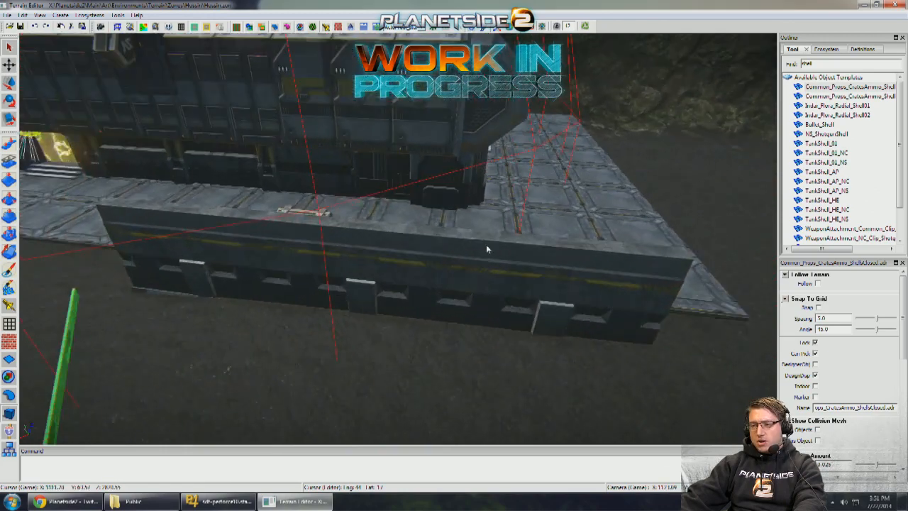
left_click(486, 244)
key("a")
key("s")
key("w")
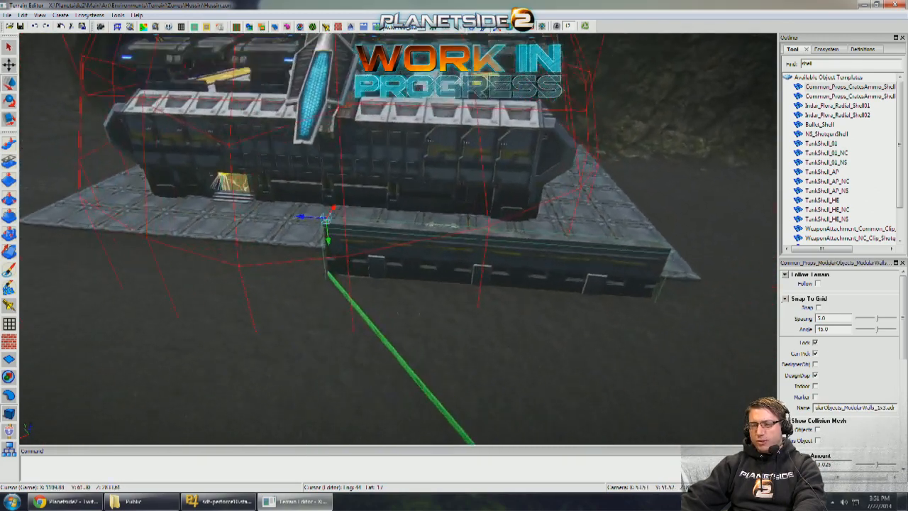
mouse_move(435, 213)
right_mouse_down()
mouse_move(475, 207)
mouse_move(428, 210)
right_mouse_up()
key("d")
key("s")
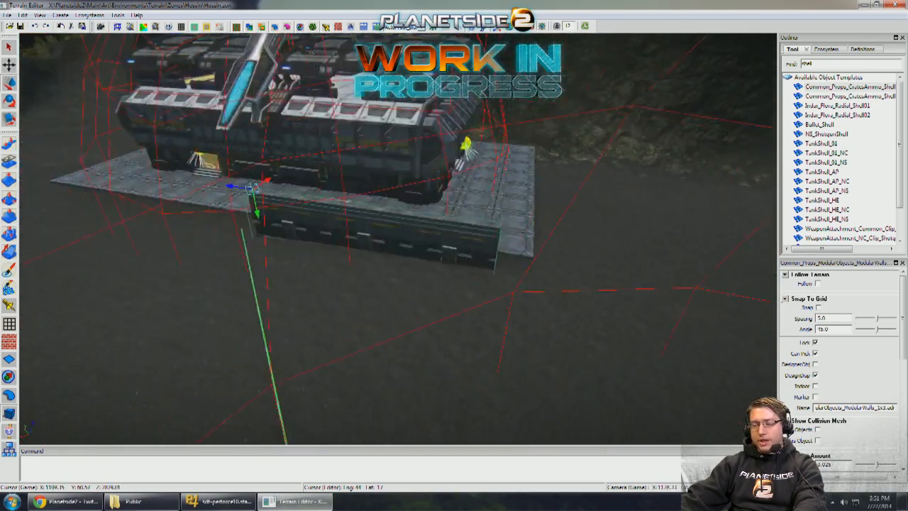
key("a")
key("w")
key("s")
key("w")
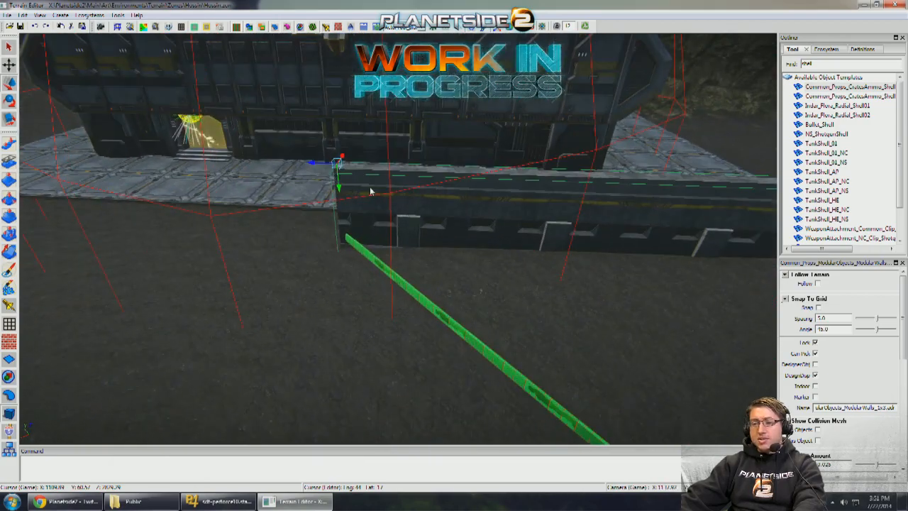
right_click_drag(425, 212, 335, 191)
key("s")
key("w")
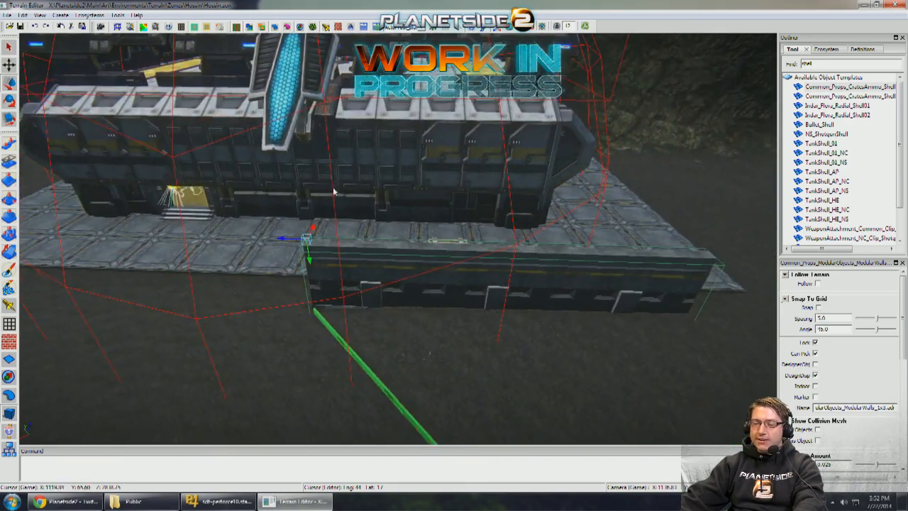
- Slide the modular wall along the barracks' paving edge, away from the doorway and toward the paving's far corner
mouse_move(336, 244)
left_mouse_down()
mouse_move(356, 243)
mouse_move(330, 243)
left_mouse_up()
right_click_drag(432, 243, 511, 252)
scroll(434, 245, "down", 3)
scroll(422, 251, "up", 3)
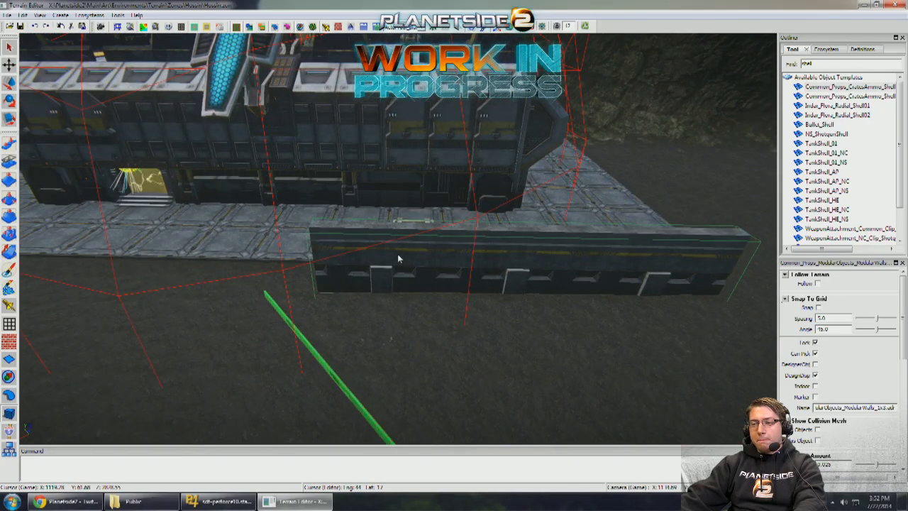
- Check the shifted modular wall's position relative to the crates, aim dummy, paving edge and meter stick
scroll(397, 257, "up", 3)
scroll(404, 257, "down", 5)
mouse_move(407, 257)
right_mouse_down()
mouse_move(511, 257)
mouse_move(413, 257)
right_mouse_up()
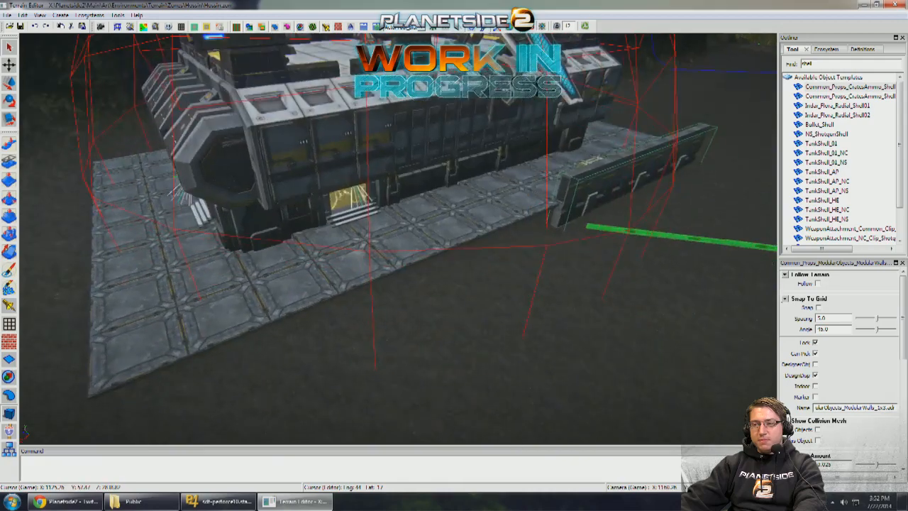
scroll(413, 257, "up", 6)
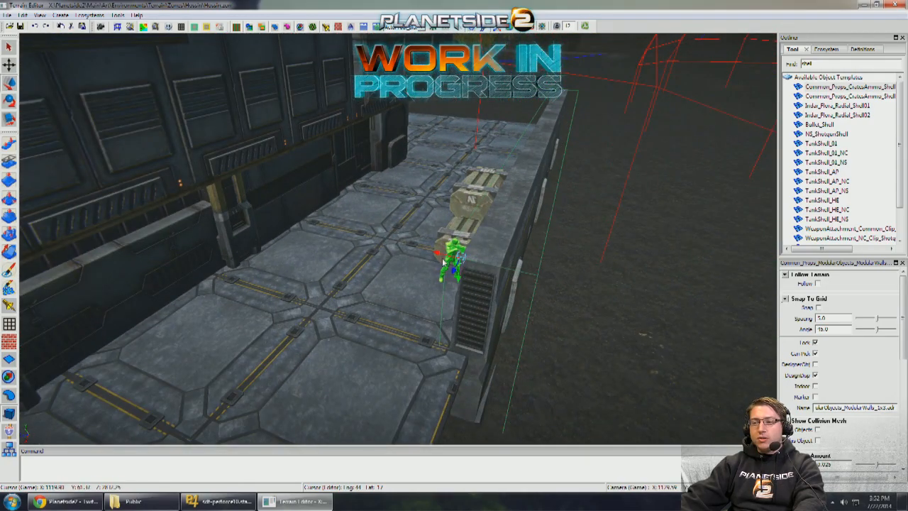
left_click_drag(444, 262, 452, 262)
key("q")
scroll(453, 262, "down", 4)
mouse_move(452, 263)
right_mouse_down()
mouse_move(436, 260)
mouse_move(456, 257)
right_mouse_up()
scroll(456, 262, "up", 4)
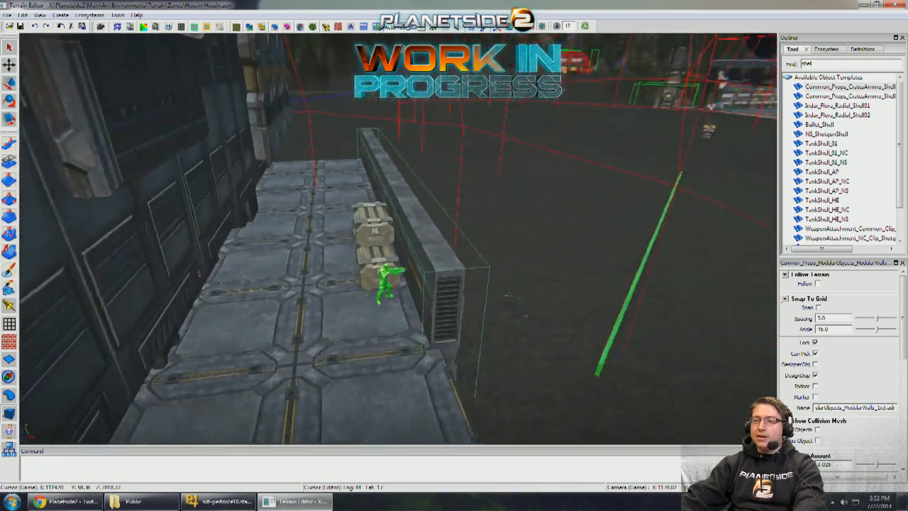
scroll(456, 259, "down", 5)
scroll(456, 257, "up", 4)
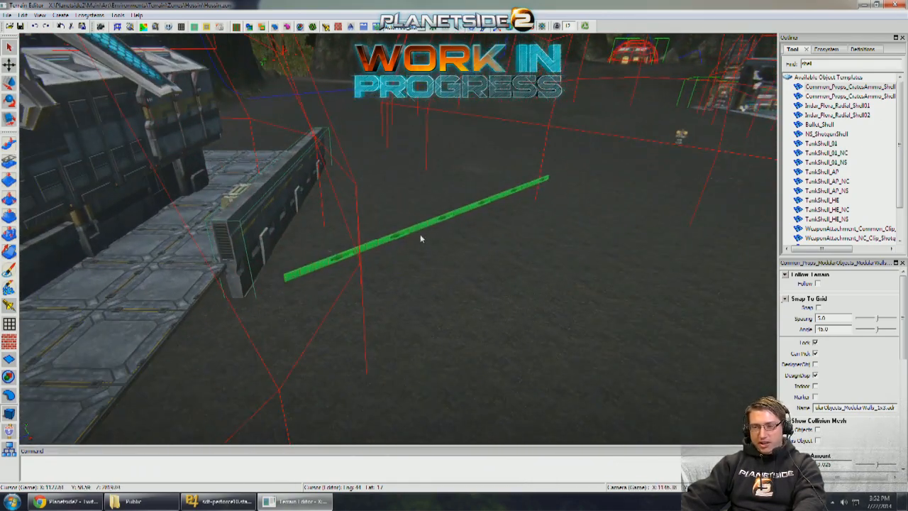
right_click_drag(372, 256, 374, 260)
scroll(375, 260, "down", 4)
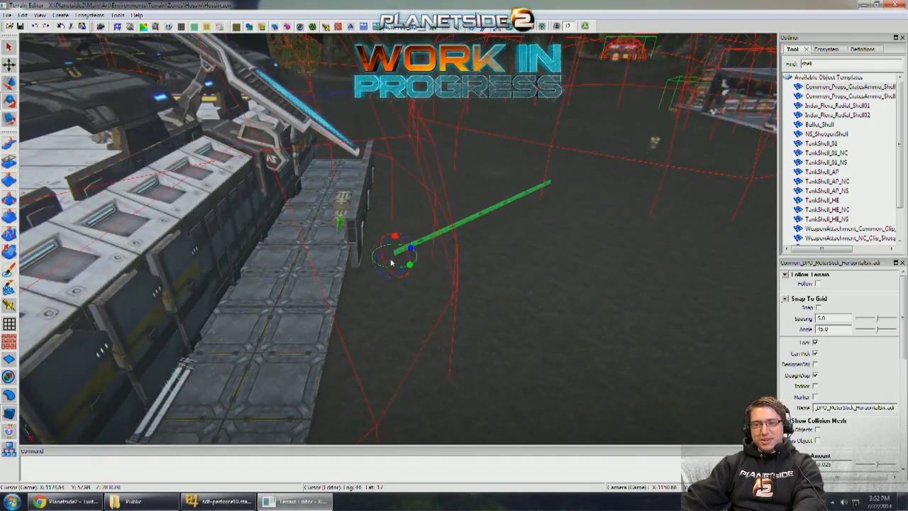
scroll(351, 232, "up", 3)
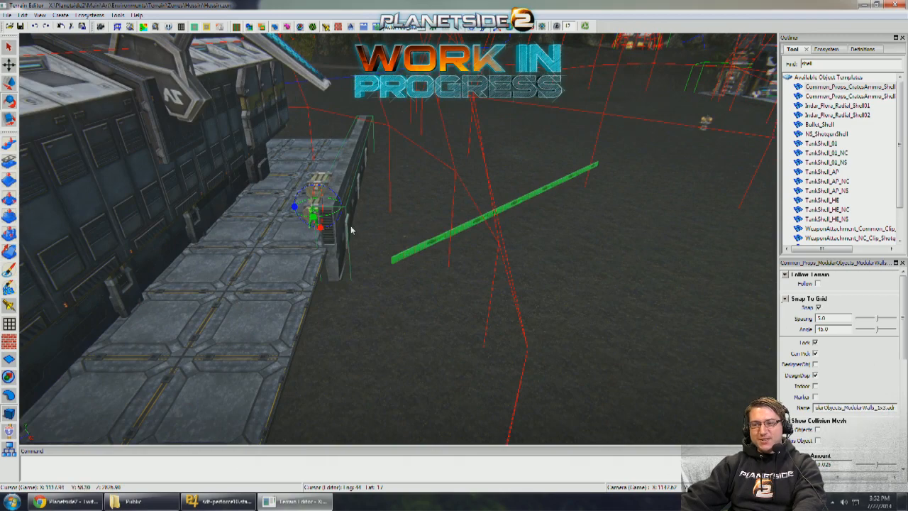
- Duplicate the ModularWalls_1x3 piece and line the copy up end to end along the paving, in front of the barracks' doorway
key("w")
right_click_drag(352, 230, 375, 206)
left_click_drag(230, 245, 65, 295)
right_click_drag(234, 263, 280, 215)
left_click_drag(218, 210, 188, 216)
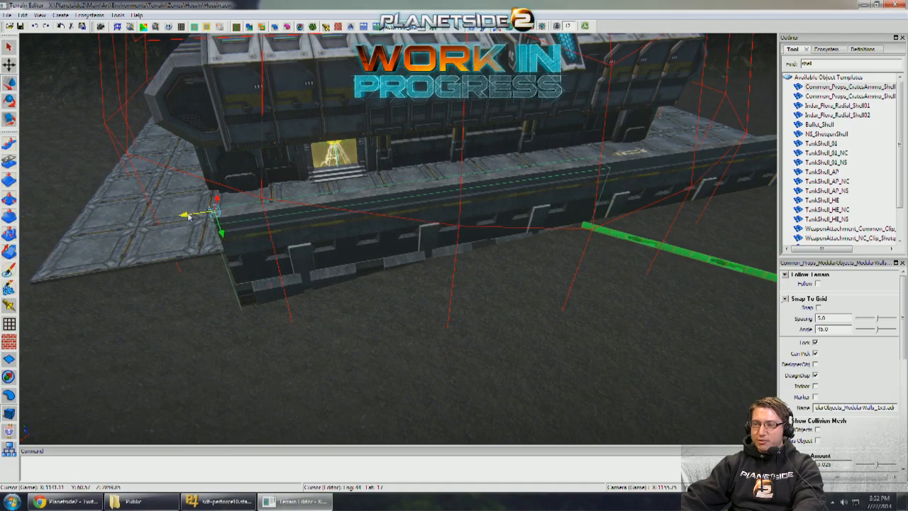
right_click_drag(295, 227, 356, 236)
middle_click_drag(356, 236, 581, 199)
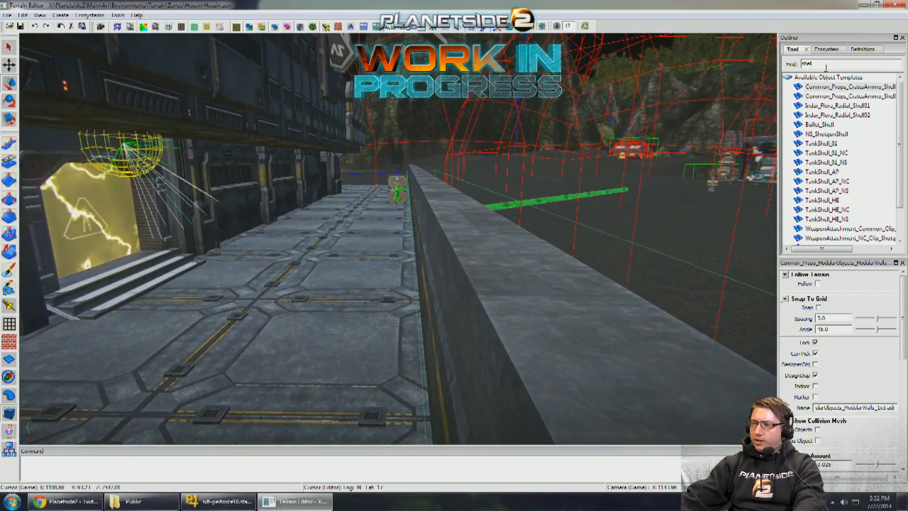
- Search the object templates for "platform" and place an Indar_Props_MiningPlatform02 on the ground outside the modular wall
type("platform")
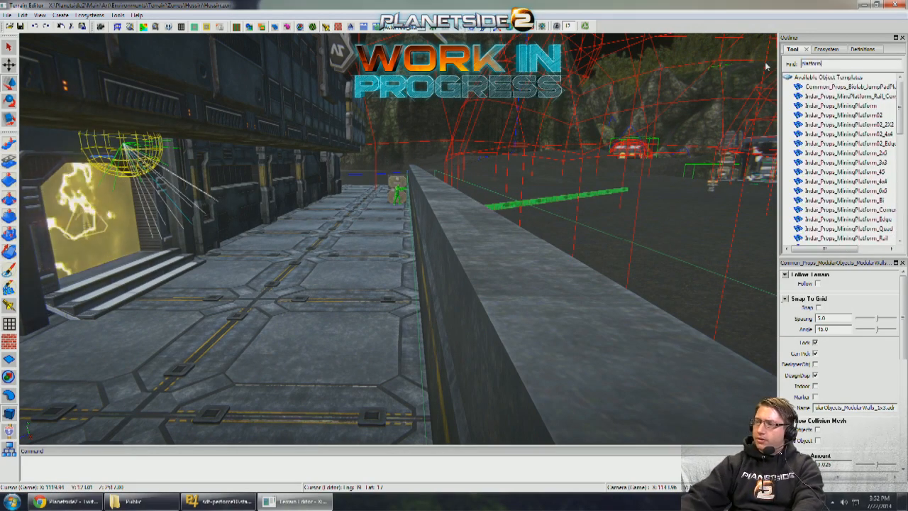
right_click_drag(616, 181, 556, 210)
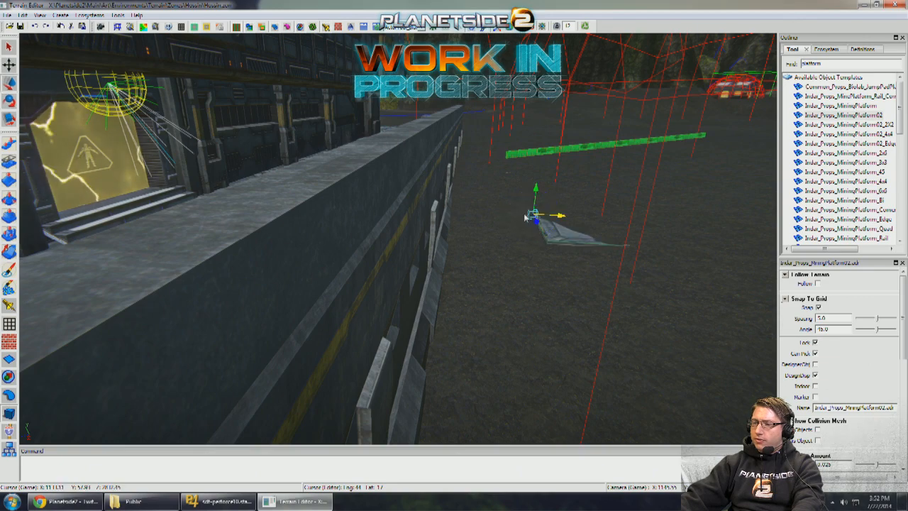
- Move the mining platform onto the paving beside the modular wall's inner side, search the templates for "mining" and choose Common_Props_Mining_Stairs
middle_click_drag(524, 215, 439, 186)
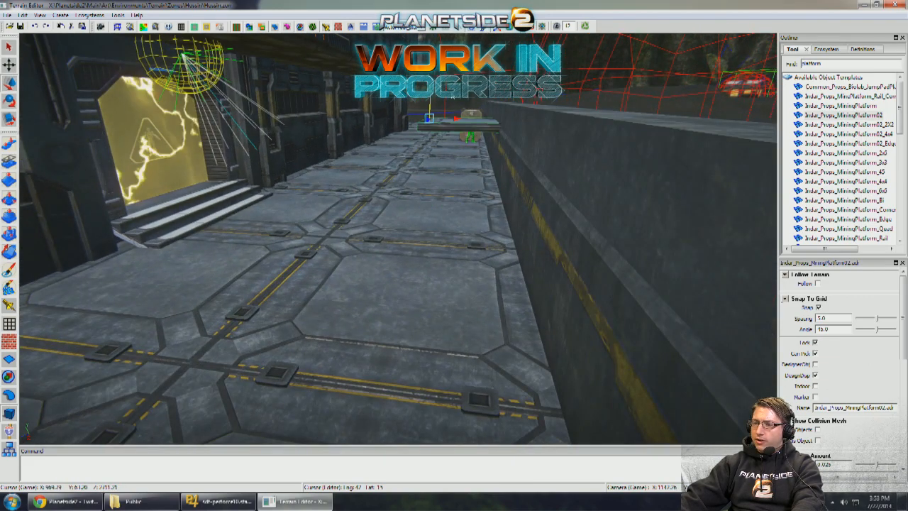
type("mining")
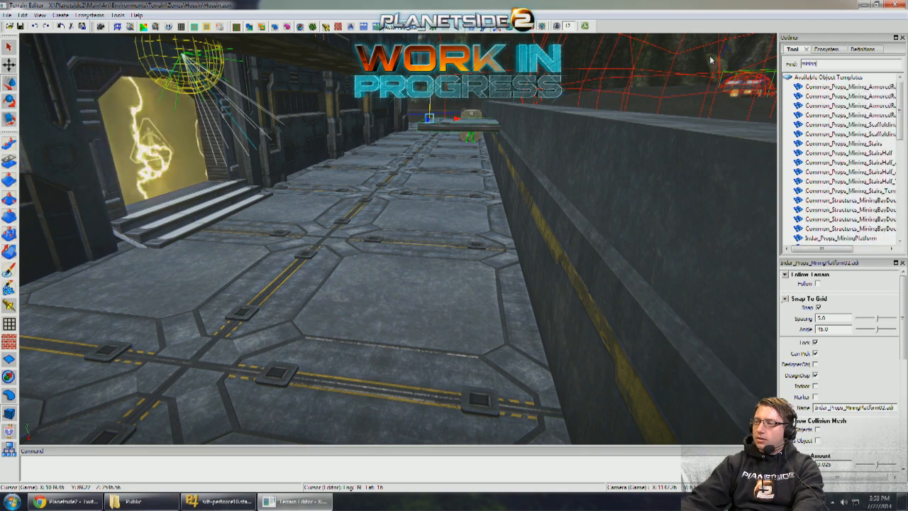
middle_click_drag(742, 144, 525, 176)
left_click(654, 153)
middle_click_drag(654, 153, 626, 143)
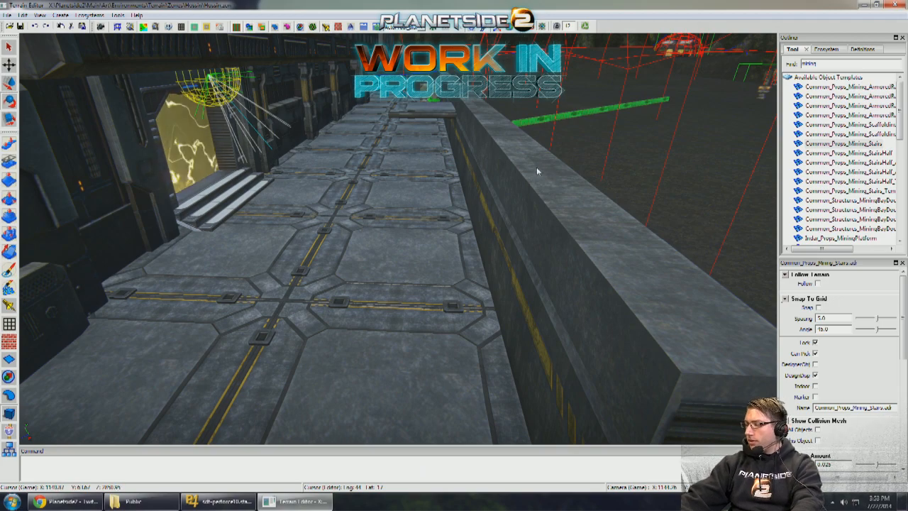
- Place the mining stairs on the paving and move them up out of the ground beside the modular wall
middle_click_drag(536, 171, 475, 180)
left_click(457, 193)
key("w")
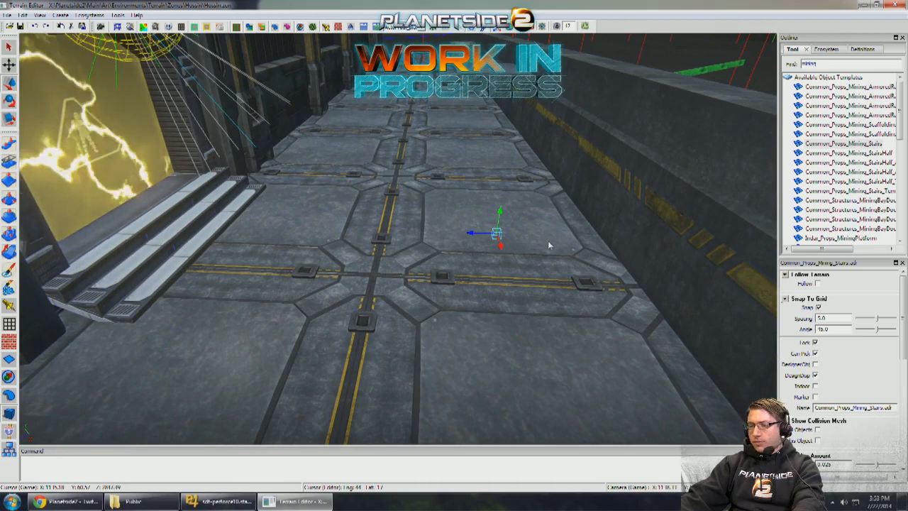
middle_click_drag(549, 245, 458, 235)
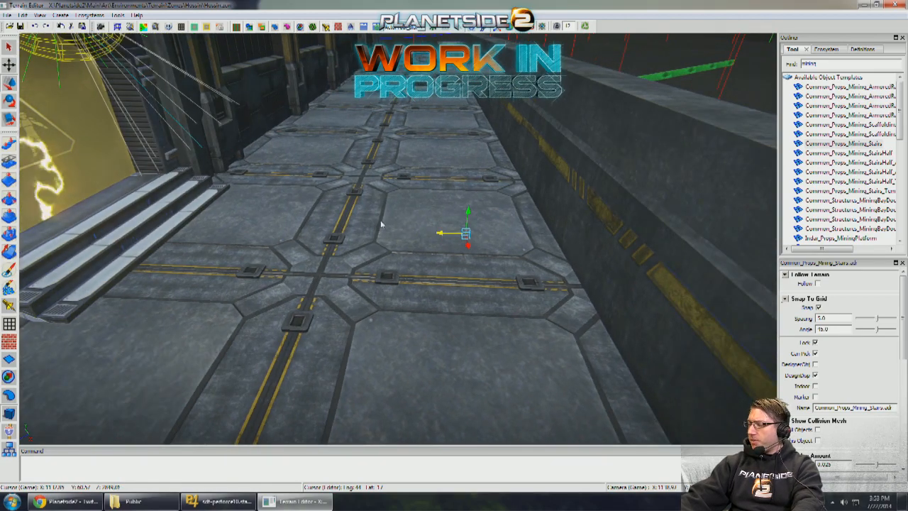
right_click_drag(458, 217, 454, 217)
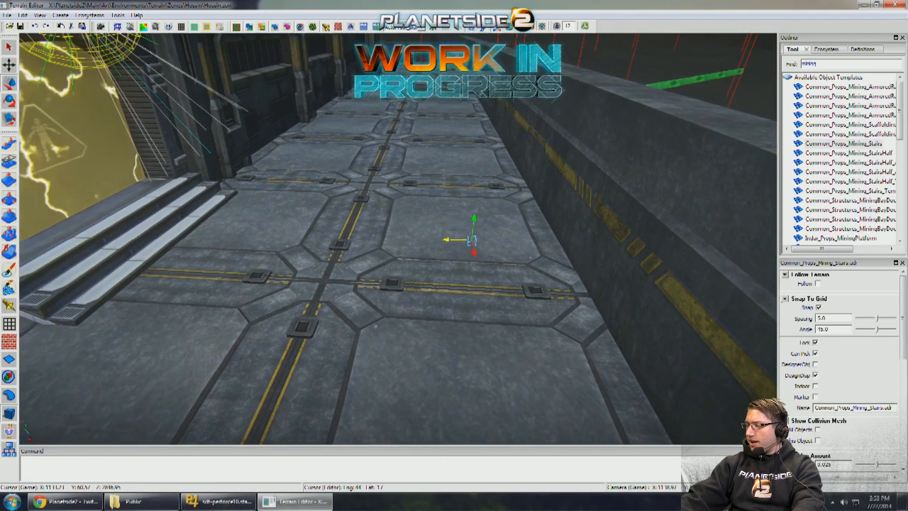
mouse_move(488, 218)
middle_mouse_down()
mouse_move(461, 216)
mouse_move(491, 212)
middle_mouse_up()
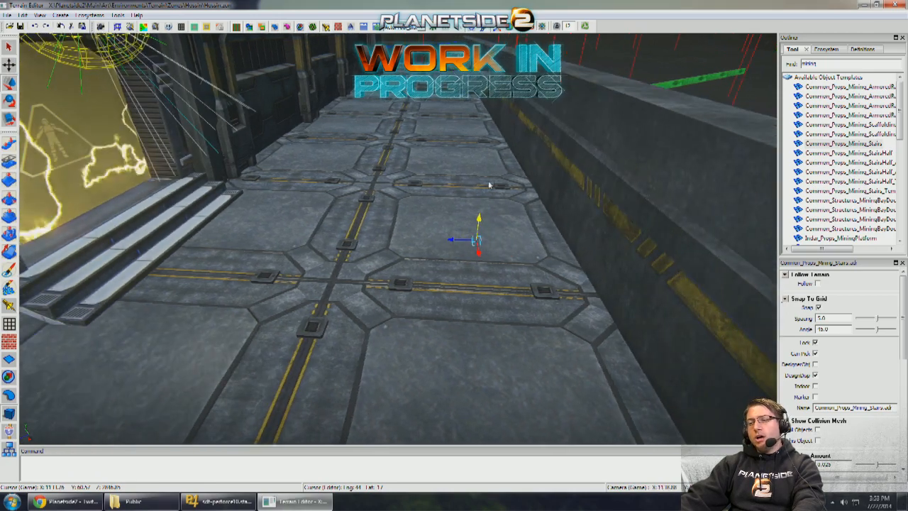
left_click_drag(500, 117, 502, 107)
middle_click_drag(502, 106, 483, 136)
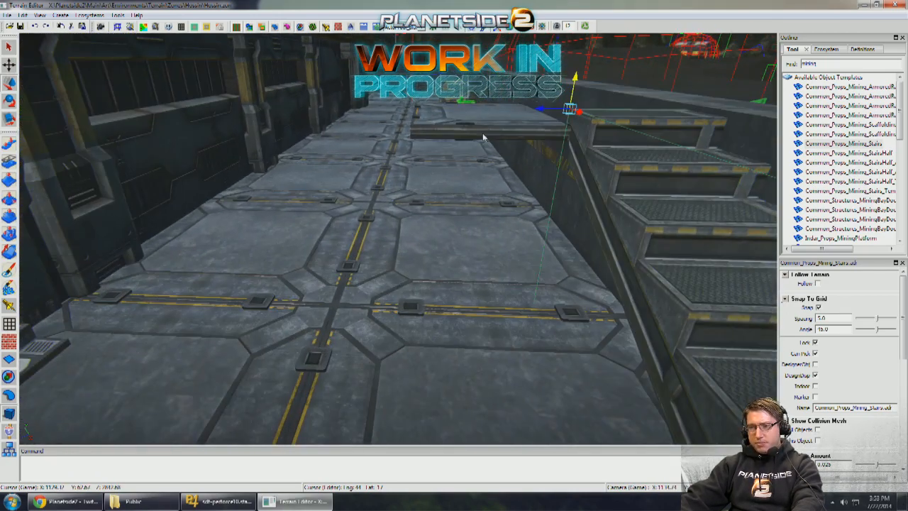
- Copy the mining platform's vertical position, 62.81869, to the mining stairs
left_click(483, 137)
right_click_drag(483, 136, 480, 132)
middle_click_drag(480, 133, 490, 159)
scroll(903, 374, "down", 5)
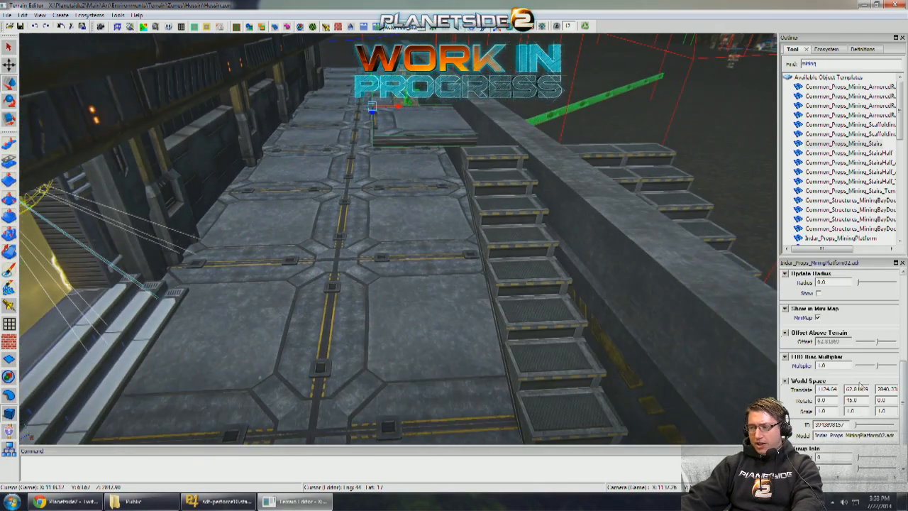
left_click_drag(519, 245, 440, 145)
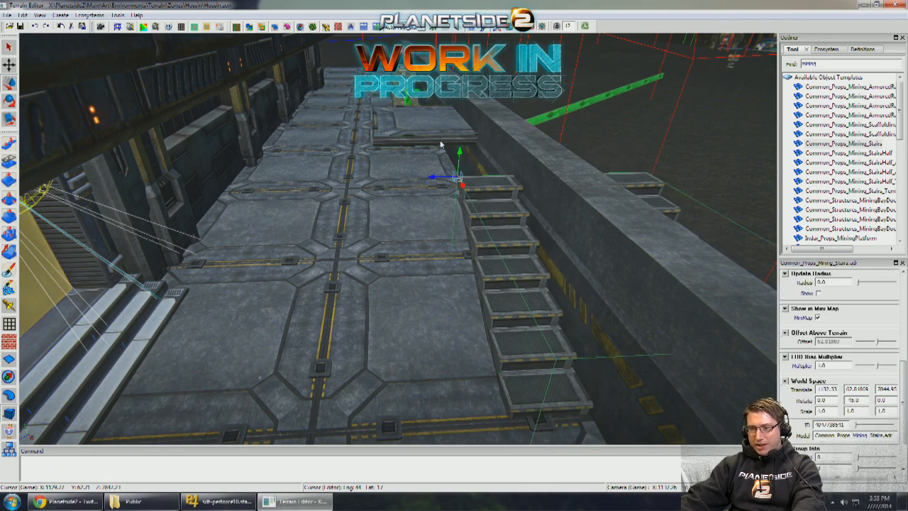
- Copy the platform's X position 1124.64 and its Z position to the mining stairs so both share the same origin
left_click(479, 179)
middle_click_drag(479, 180, 487, 216)
left_click(450, 142)
middle_click_drag(450, 142, 490, 181)
left_click(453, 264)
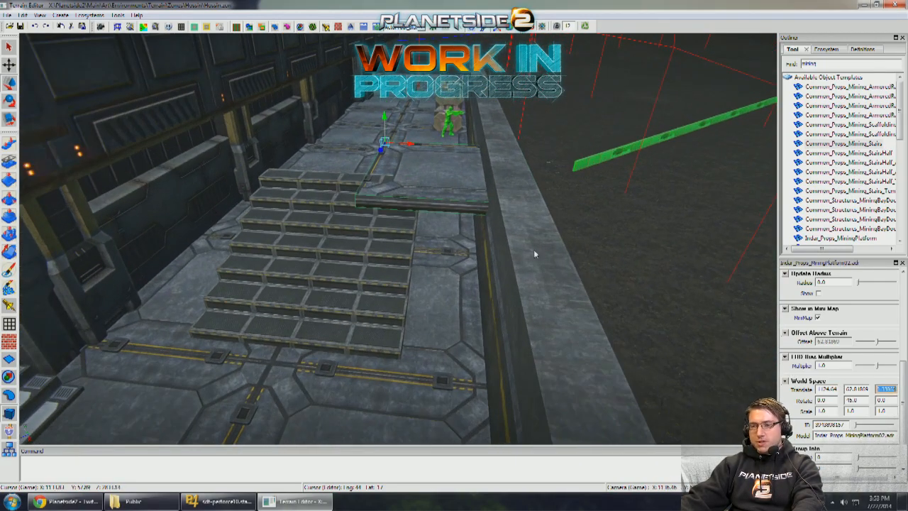
left_click(395, 266)
- Rotate the mining stairs 180 degrees and slide them along the platform's far edge toward the modular wall
middle_click_drag(417, 246, 428, 268)
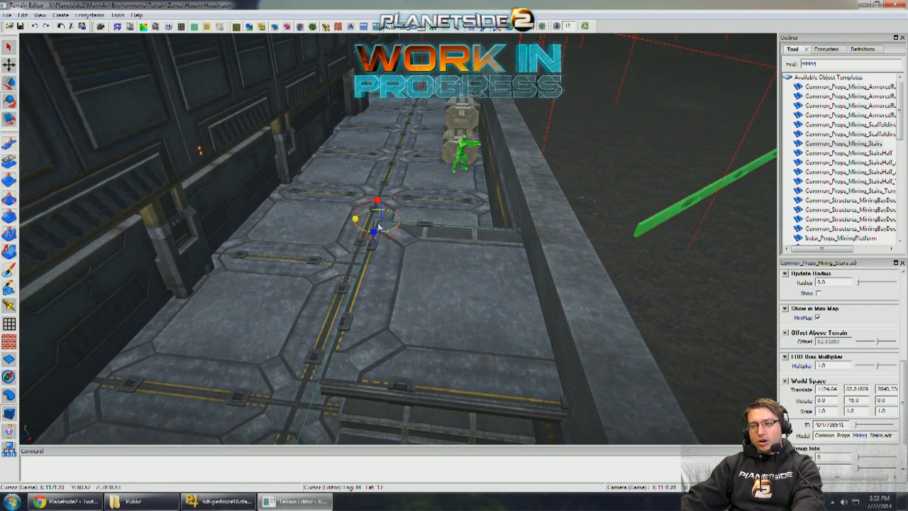
left_click_drag(379, 227, 408, 231)
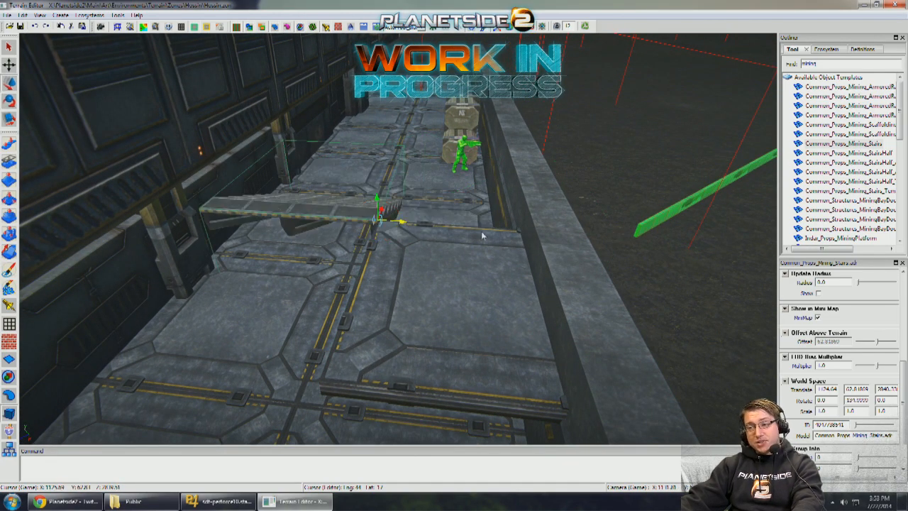
left_click_drag(483, 236, 655, 256)
middle_click_drag(656, 256, 623, 249)
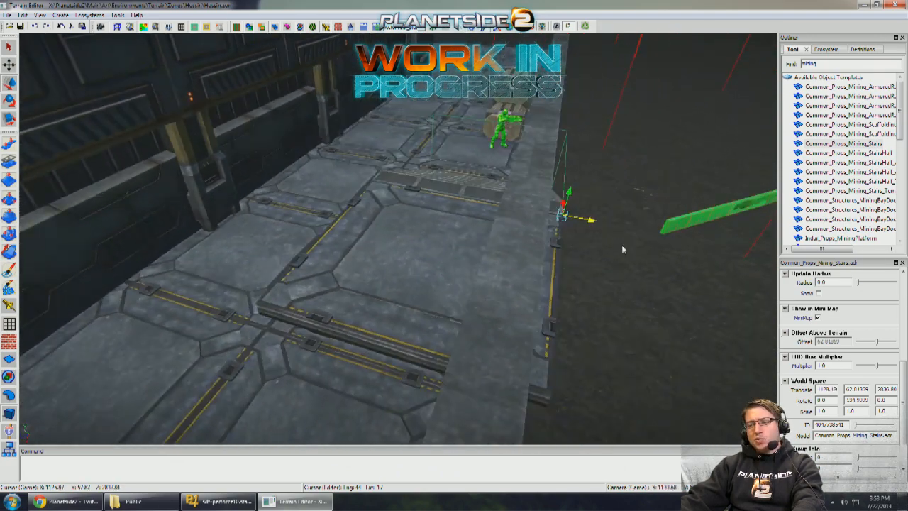
- Select the platform together with its stairs and slide both slightly away from the modular wall
left_click(461, 219, "ctrl")
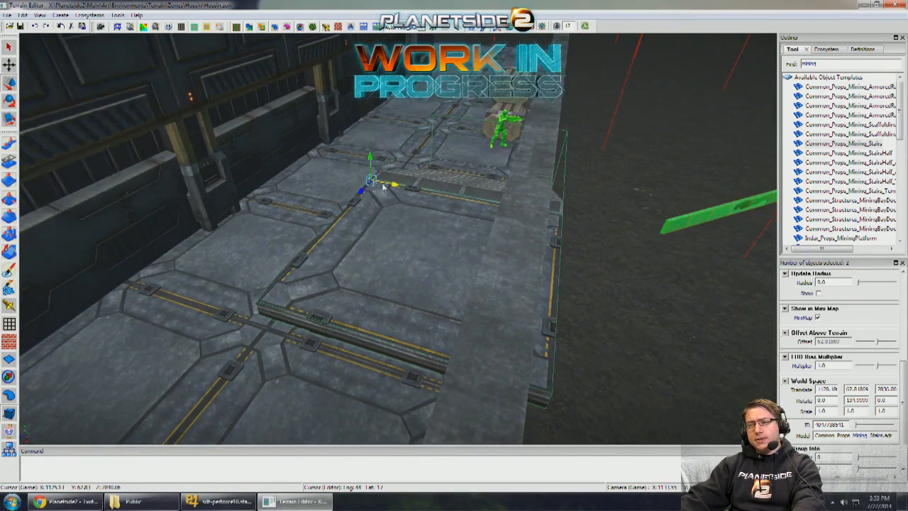
left_click_drag(383, 185, 360, 180)
middle_click_drag(359, 180, 364, 204)
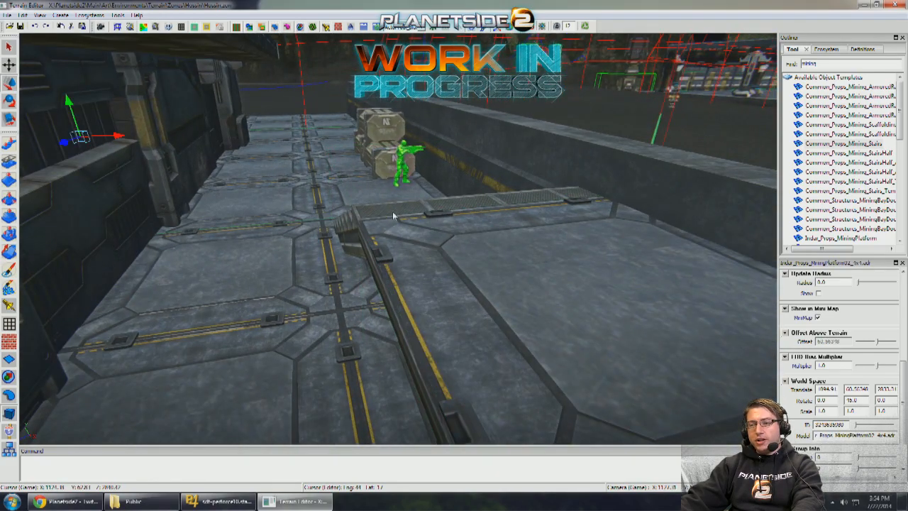
- Reselect the platform and stairs, lower both to a stair height of 62.59628 and nudge them further from the modular wall
left_click(415, 238)
scroll(410, 206, "up", 1)
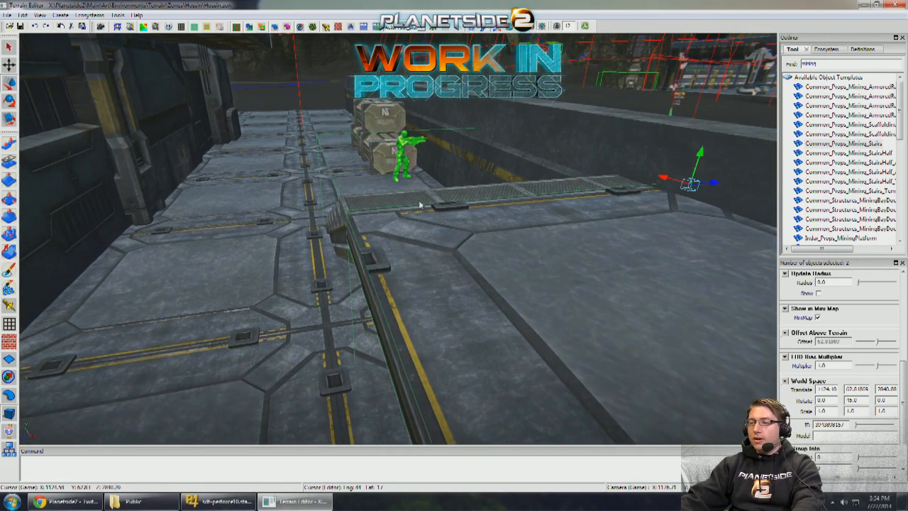
left_click_drag(696, 175, 691, 179)
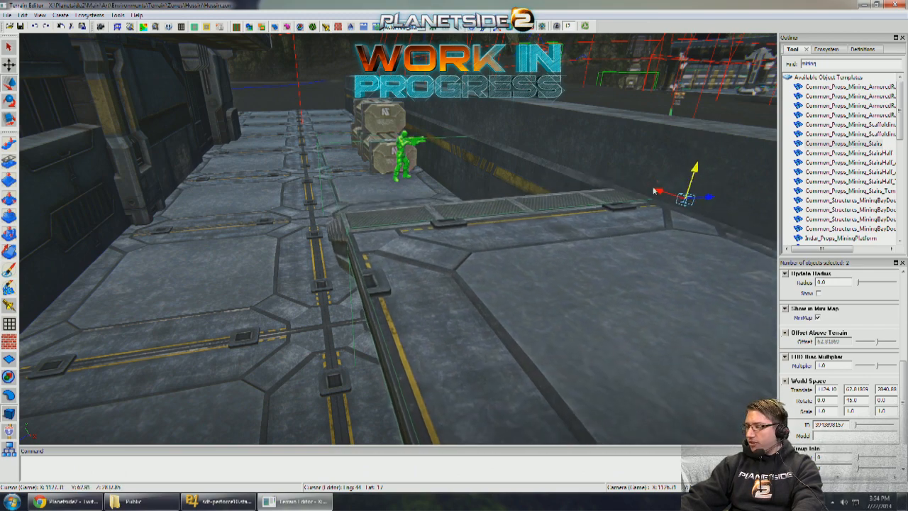
middle_click_drag(655, 191, 600, 190)
left_click_drag(518, 199, 503, 203)
middle_click_drag(505, 203, 427, 188)
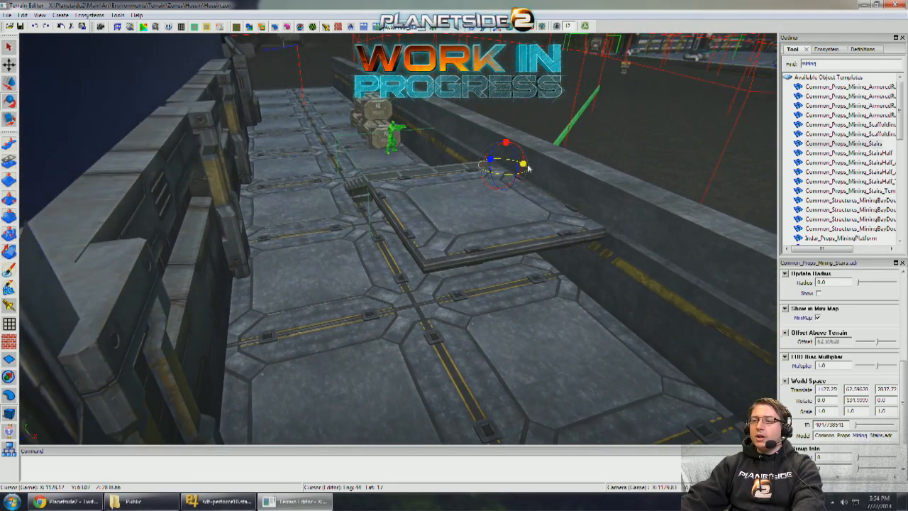
- Duplicate the mining stairs, rotate the copy to -45 degrees, align it to the platform's opposite end, and clear the template search
left_click_drag(527, 167, 572, 171)
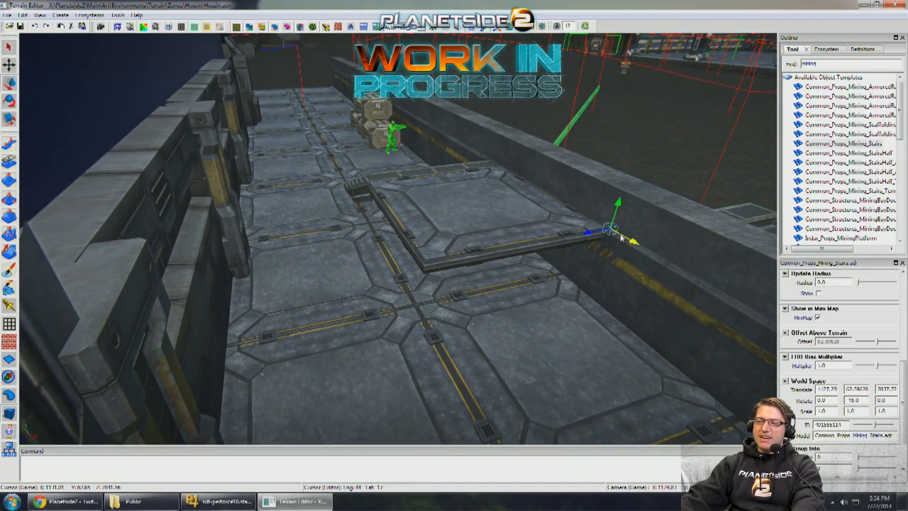
left_click_drag(500, 243, 365, 234)
right_click_drag(366, 234, 676, 205)
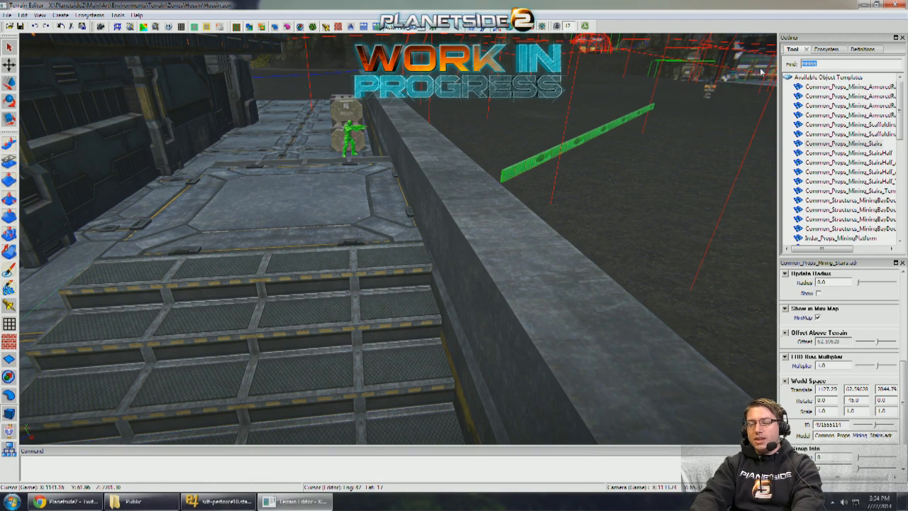
key("BackSpace")
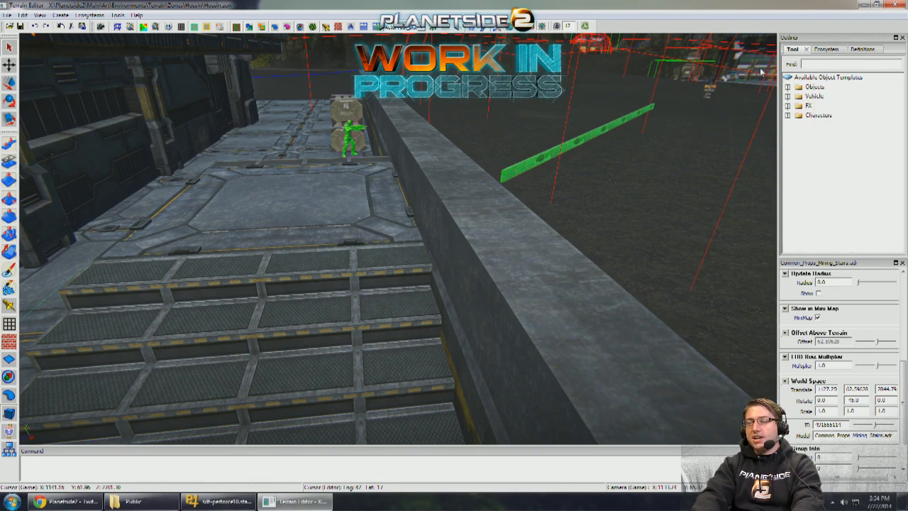
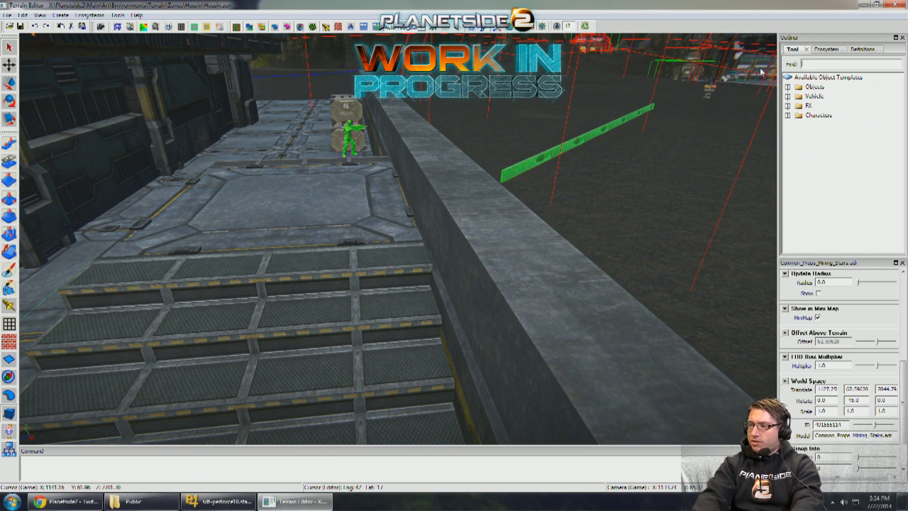
- Search the object templates for "mining" and place the 1x4h MiningFacilitiesScaffold on the ground outside the modular wall
type("m")
key("BackSpace")
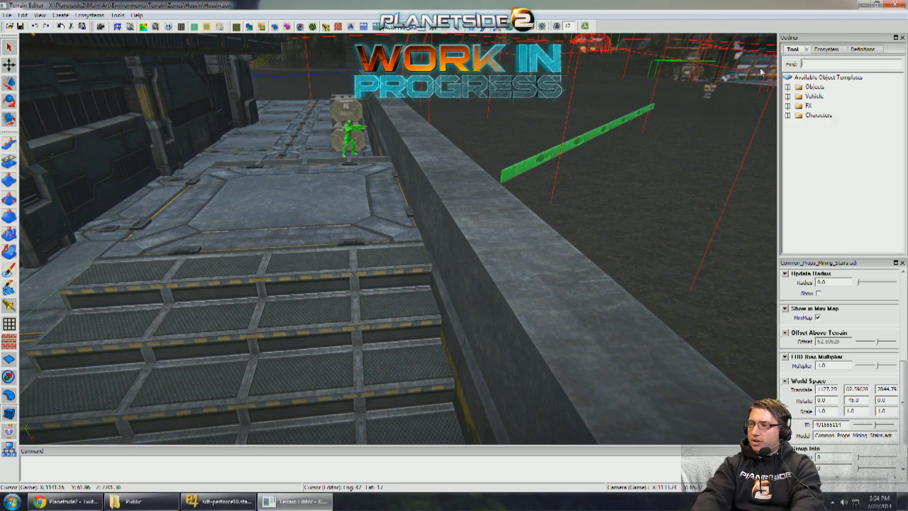
type("mining")
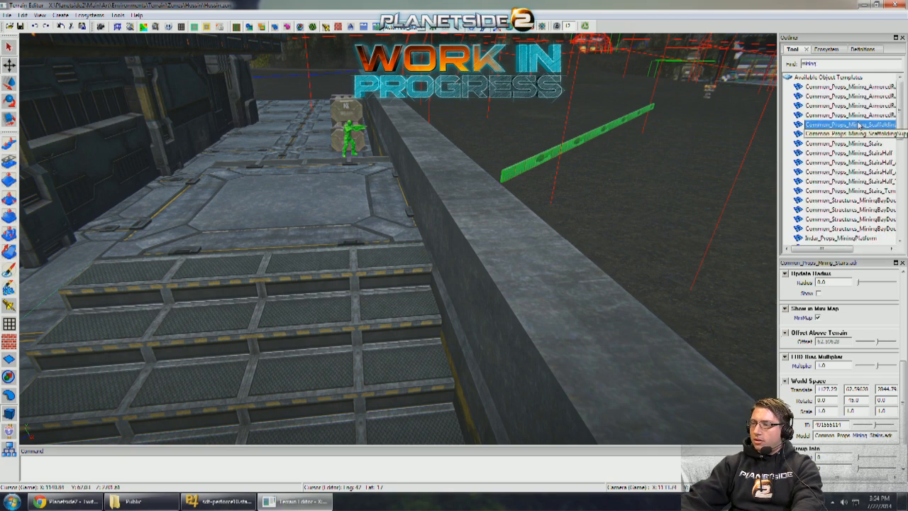
middle_click_drag(677, 127, 500, 210)
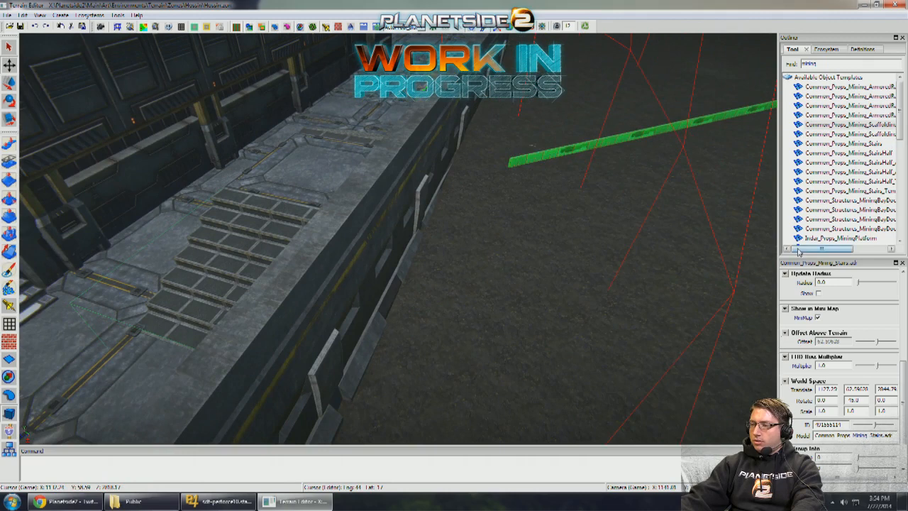
left_click_drag(799, 250, 835, 249)
scroll(830, 193, "down", 5)
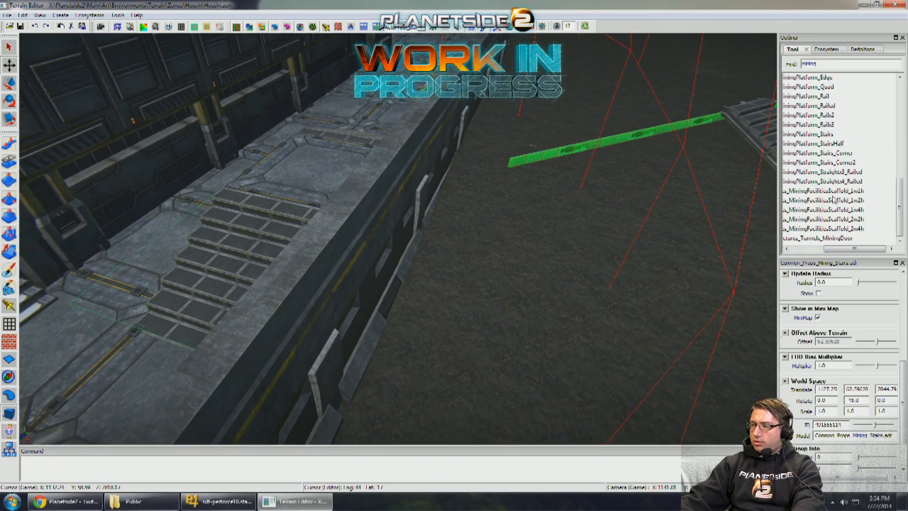
left_click_drag(839, 220, 555, 252)
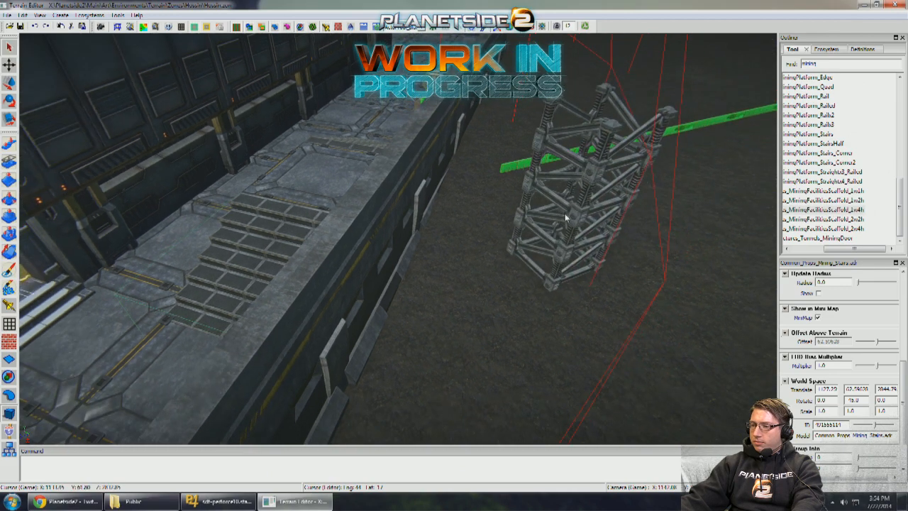
- Try the scaffold as a support beneath the platform's edge, rotated to 45 degrees, and delete it
key("e")
left_click_drag(565, 214, 603, 210)
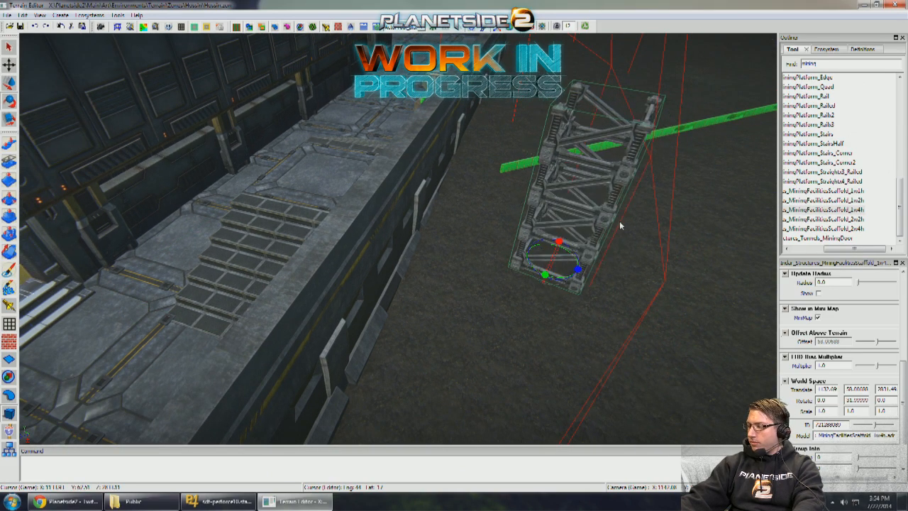
key("ctrl+z")
key("ctrl+z")
left_click(612, 211)
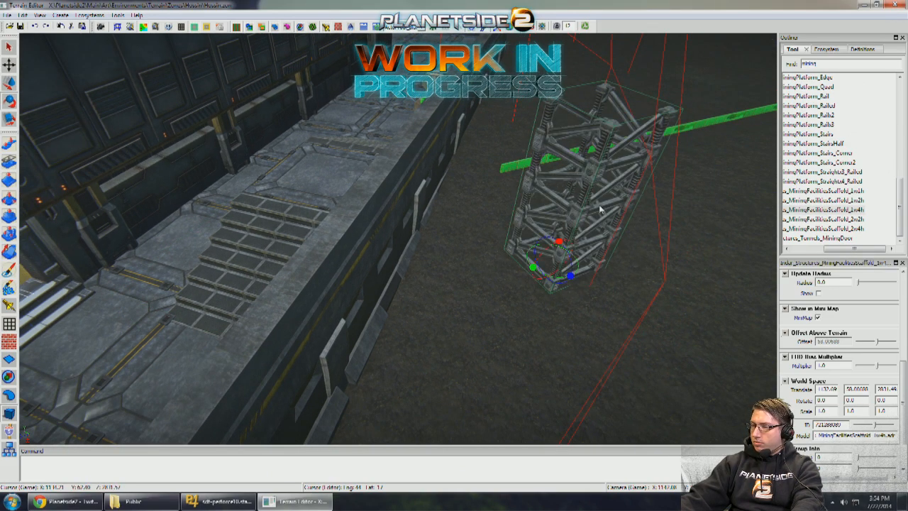
left_click_drag(536, 273, 429, 251)
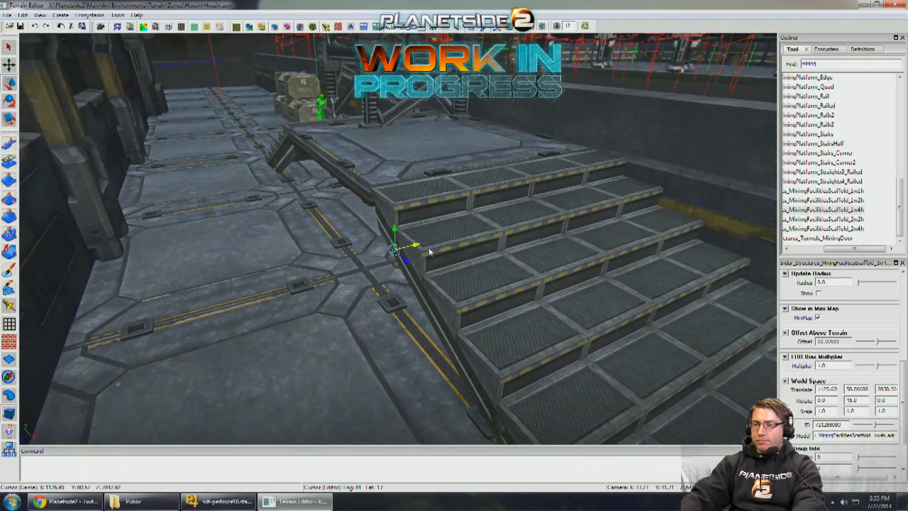
key("Delete")
- Duplicate the modular wall column from the ground near the other building and bring the copy beside the crates by the wall
scroll(428, 252, "up", 1)
key("w")
right_click_drag(429, 248, 485, 205)
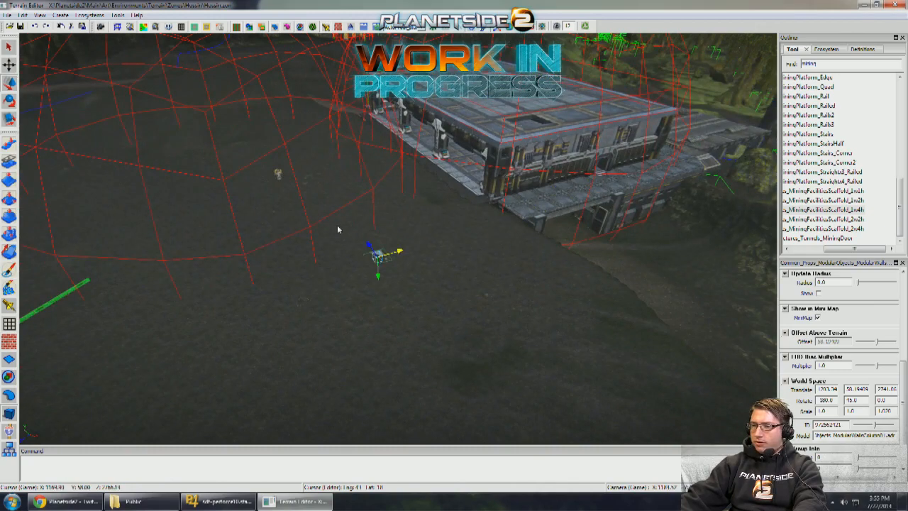
right_click_drag(338, 229, 476, 271)
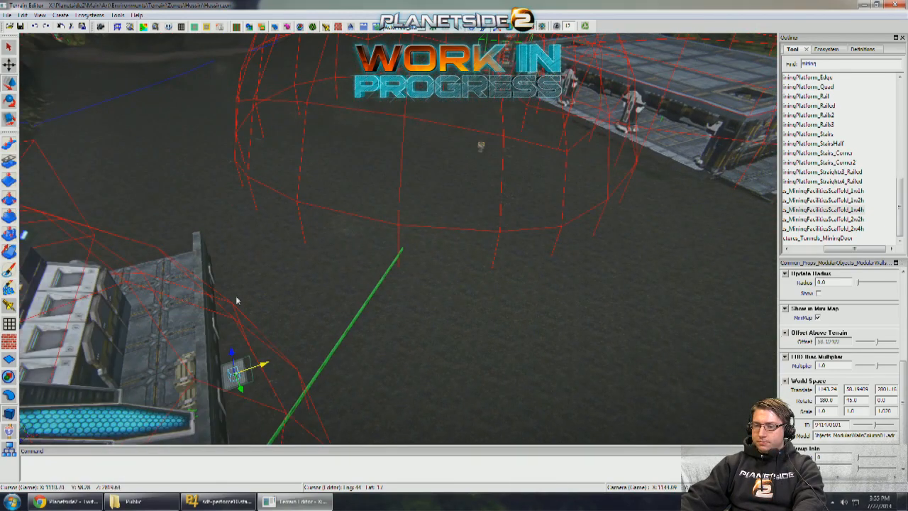
right_click_drag(236, 298, 423, 244)
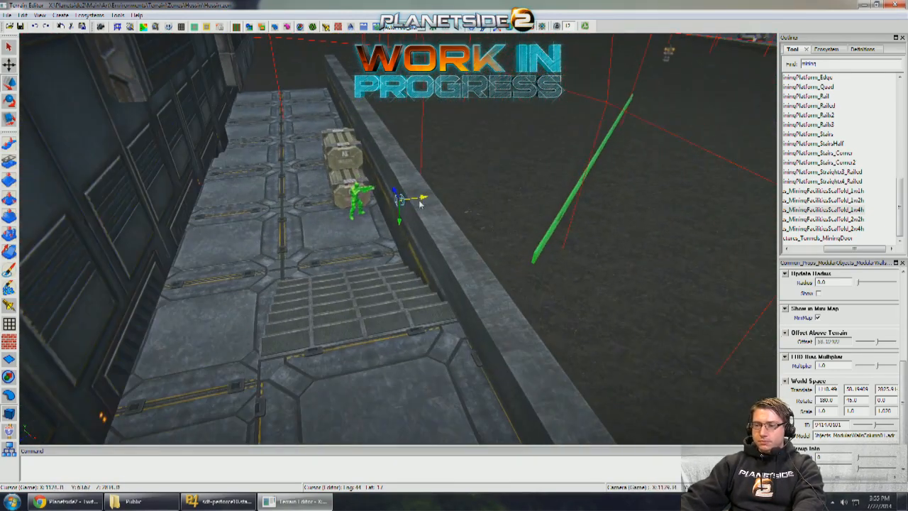
- Move the column copy to the raised platform and adjust its height so it sits just beneath the platform floor
left_click_drag(344, 347, 362, 453)
mouse_move(360, 312)
right_mouse_down()
mouse_move(367, 295)
mouse_move(355, 287)
mouse_move(360, 315)
right_mouse_up()
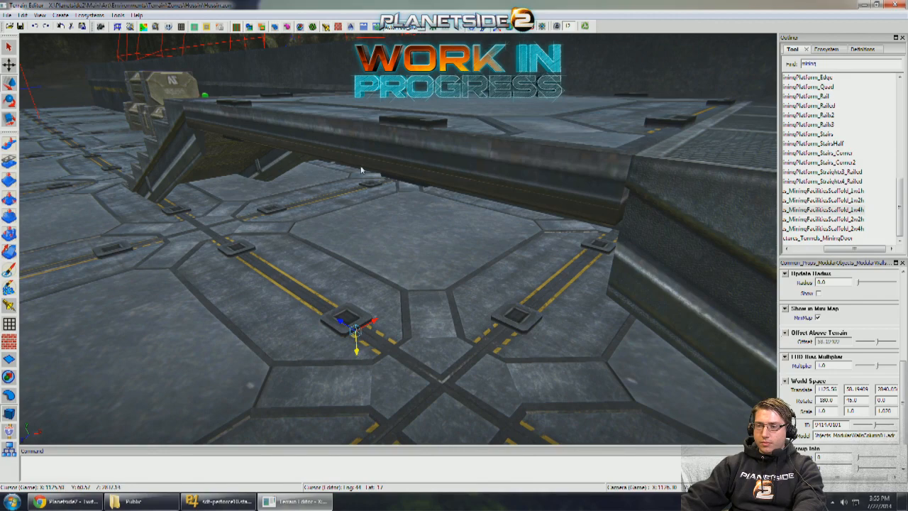
right_click_drag(360, 171, 369, 132)
left_click(444, 165)
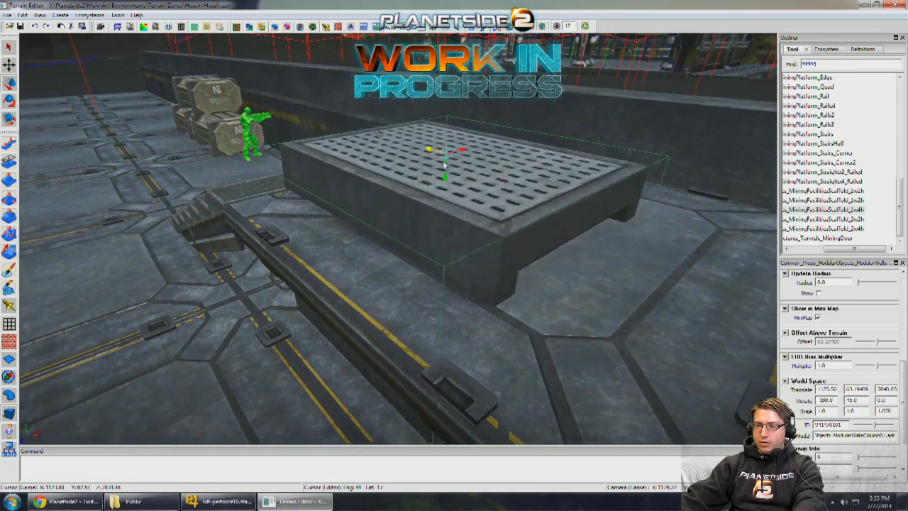
left_click_drag(444, 164, 512, 272)
- Duplicate the green standing dummy onto the platform at a height of 62.59763, undoing the trial tilt
right_click_drag(512, 272, 359, 195)
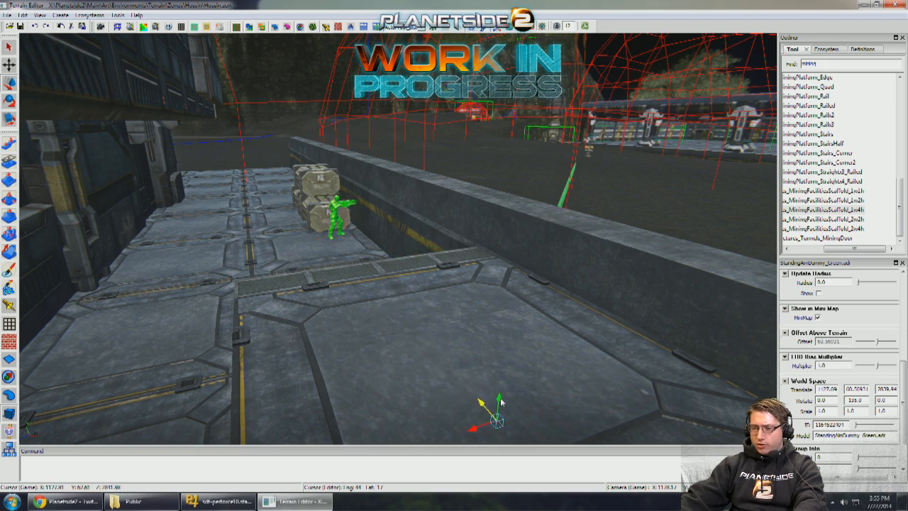
left_click_drag(501, 403, 532, 286)
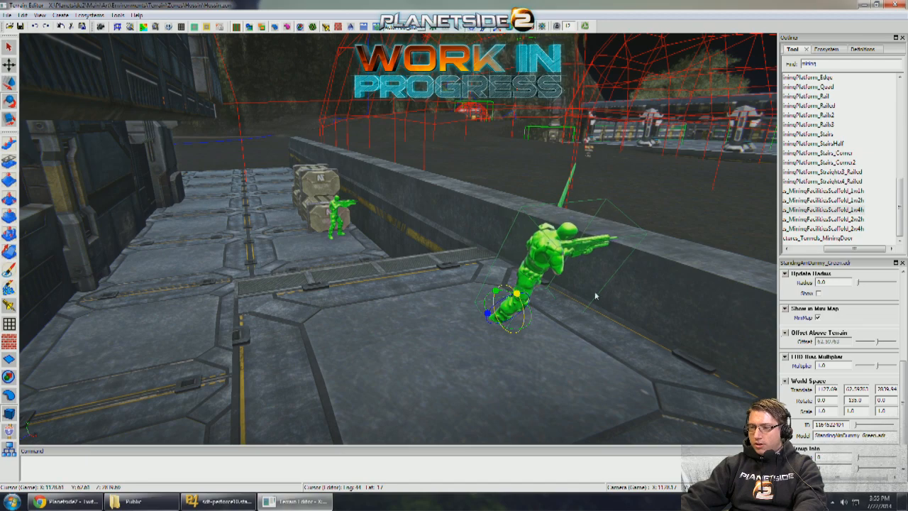
middle_click_drag(596, 296, 598, 302)
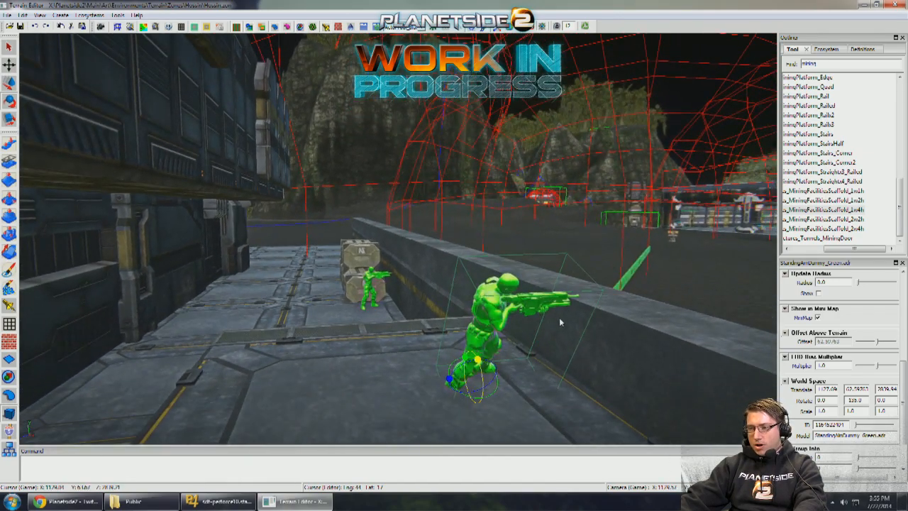
key("ctrl+z")
- Examine the platform, stairs and dummy from the walkway level to judge their scale and cover behind the wall
right_click_drag(560, 322, 529, 42, "alt")
right_click_drag(398, 239, 398, 239)
right_click_drag(435, 109, 443, 192)
left_click(443, 241)
key("r")
scroll(447, 239, "down", 1)
scroll(443, 192, "up", 4)
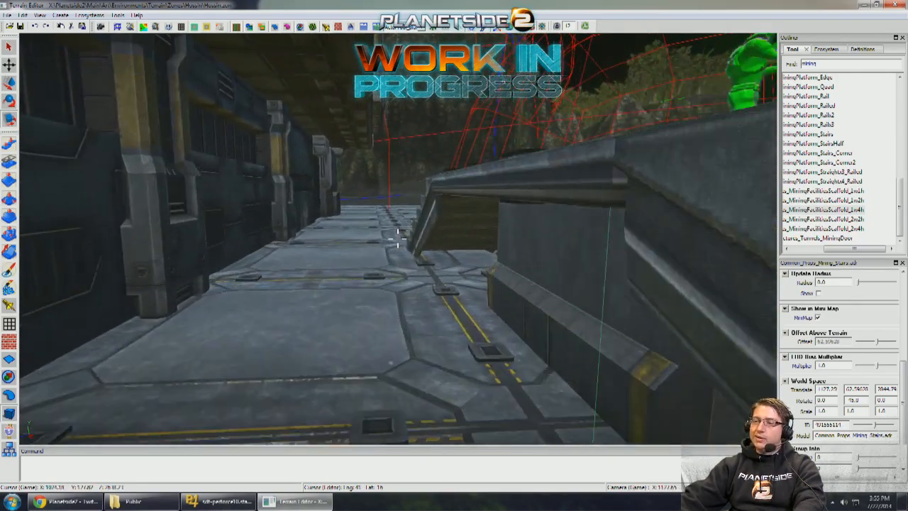
scroll(398, 238, "down", 1)
- Duplicate the standing dummy twice and spread the copies over the platform floor
right_click_drag(398, 238, 435, 215)
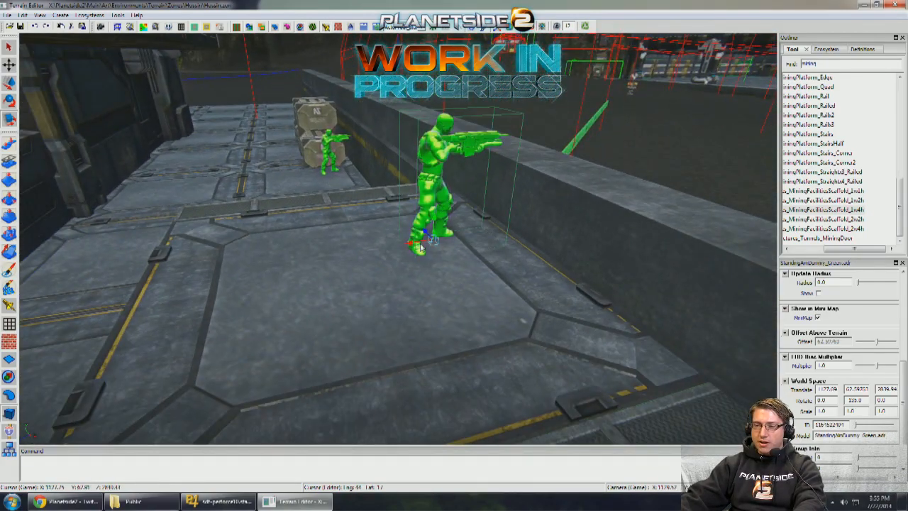
key("w")
left_click_drag(421, 246, 224, 261, "shift")
right_click_drag(305, 227, 359, 215)
left_click_drag(362, 253, 430, 329)
right_click_drag(429, 329, 391, 268)
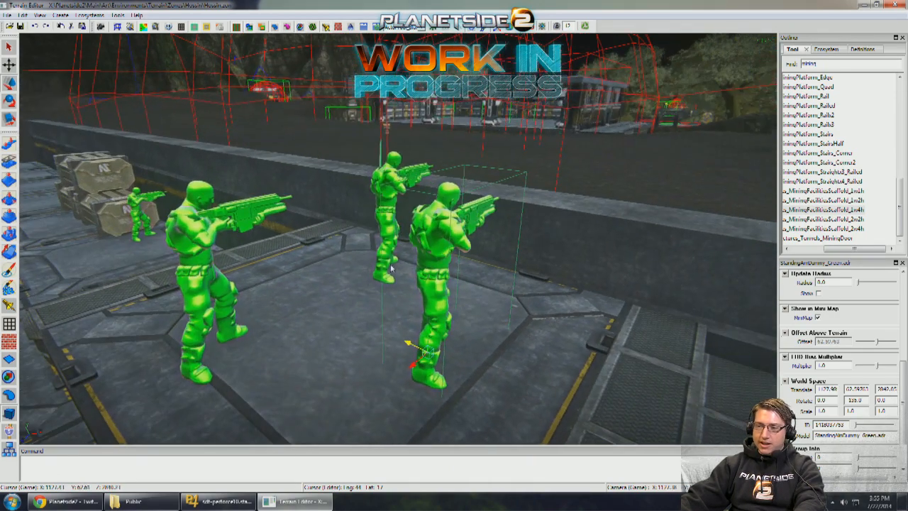
- Scale the platform's width to 0.72 and slide it and the column beneath it toward the modular wall
left_click(385, 188)
middle_click_drag(388, 195, 359, 228)
left_click(375, 231)
left_click(356, 234)
left_click(359, 229)
key("r")
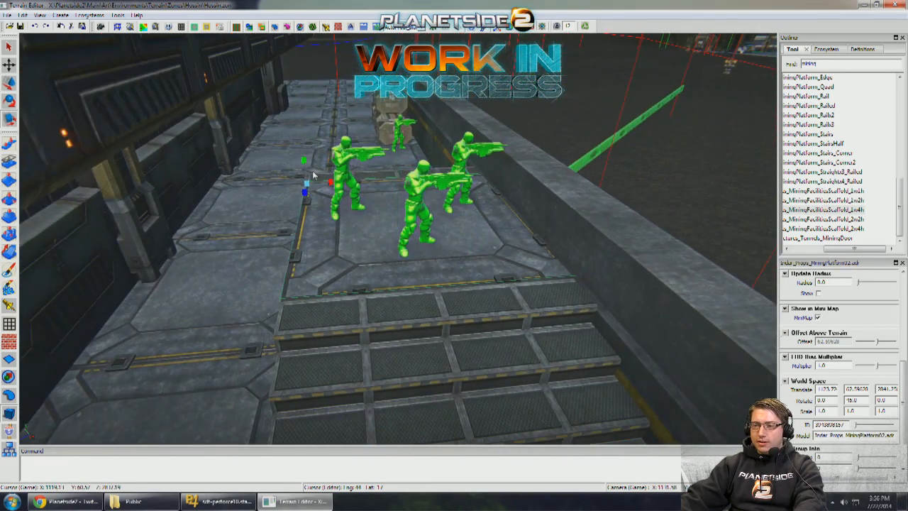
left_click_drag(331, 183, 377, 200)
key("w")
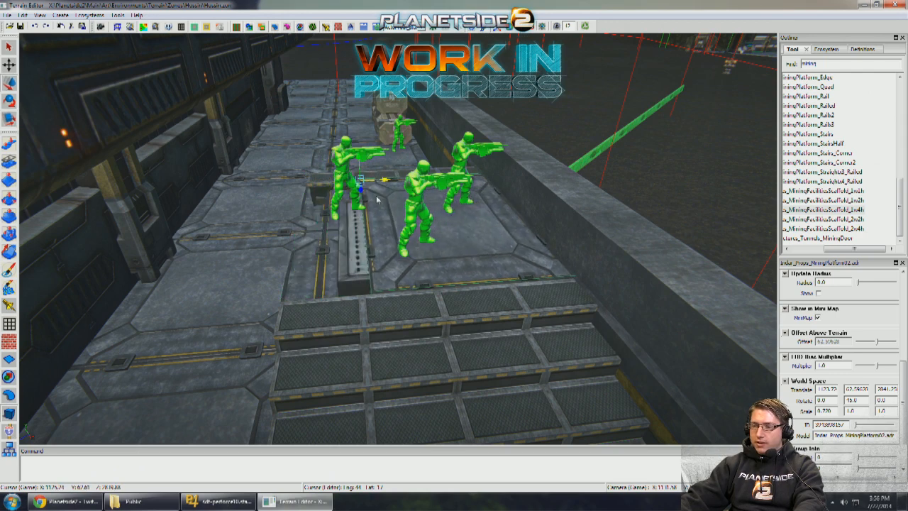
left_click(441, 230)
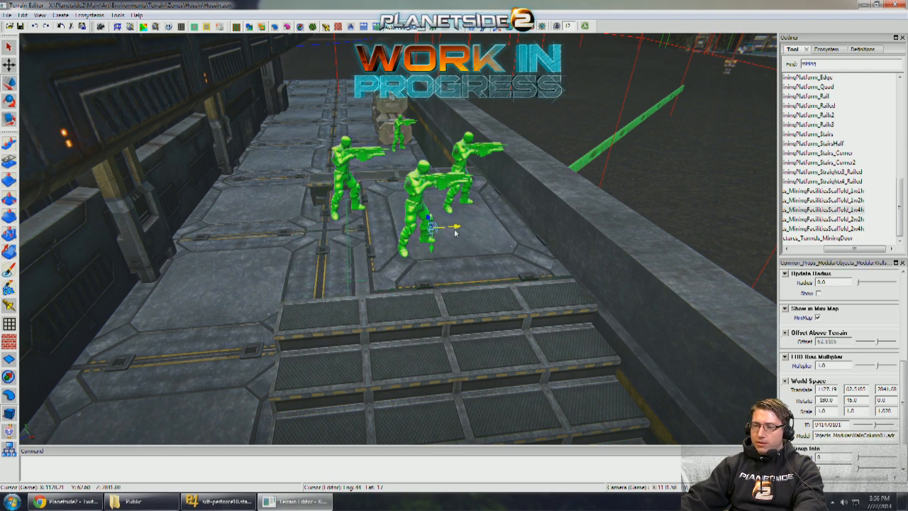
- Undo the stairs' X scaling and set the near stairs' Z scale to 0.72 to match the platform
key("q")
left_click(447, 321)
key("w")
middle_click_drag(447, 320, 444, 308)
key("q")
left_click(455, 250)
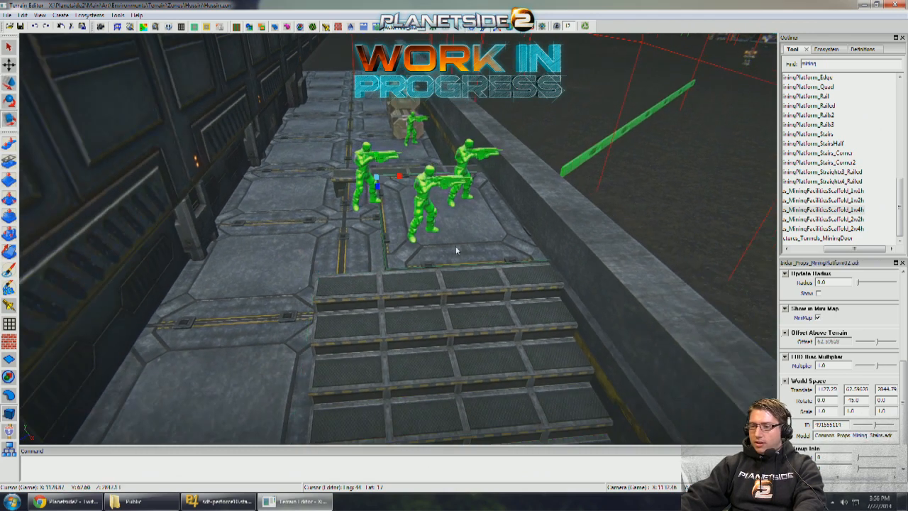
left_click(457, 333)
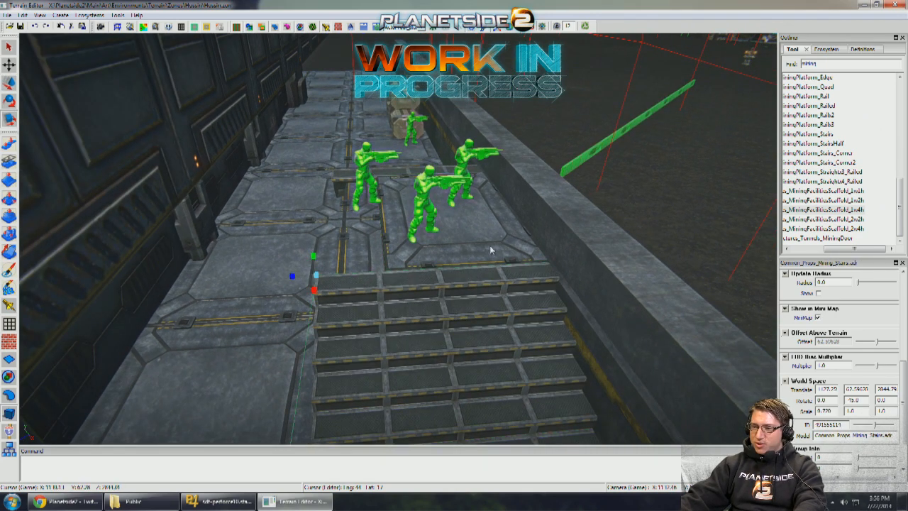
key("ctrl+z")
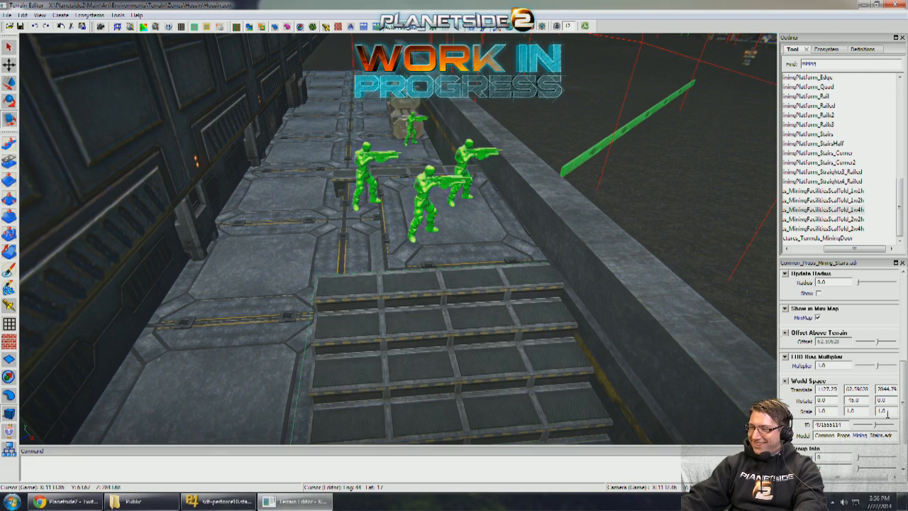
type(".77")
key("Return")
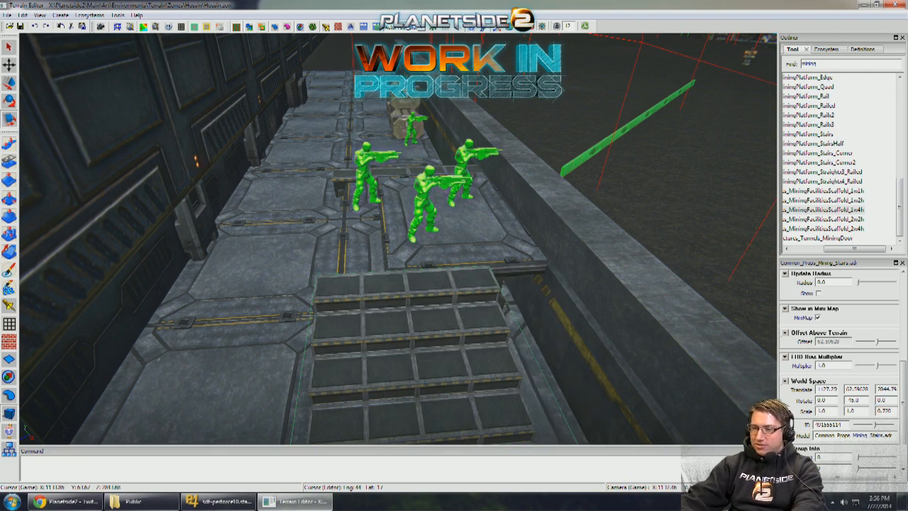
- Search the object templates for "dummy" and place a CrouchAimDummy_Green on the platform beside the modular wall
left_click_drag(587, 370, 512, 301, "alt")
left_click(501, 233)
key("w")
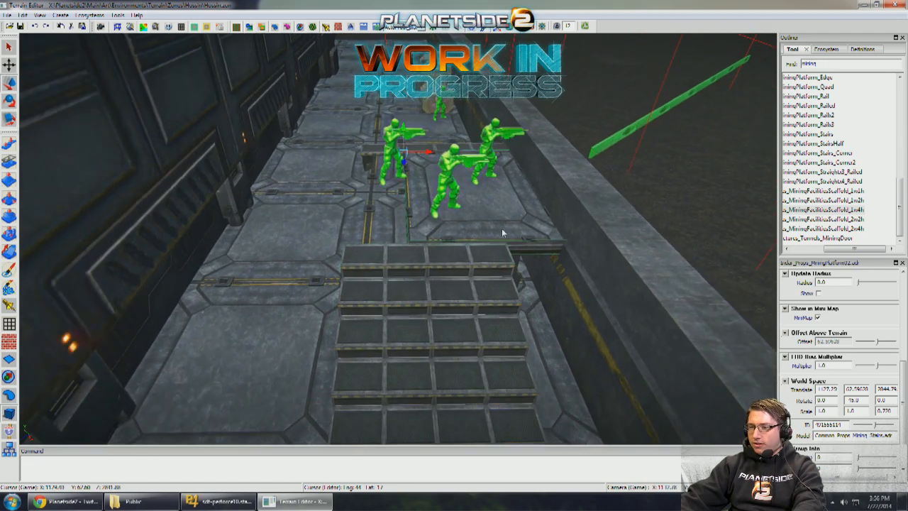
type("dummy")
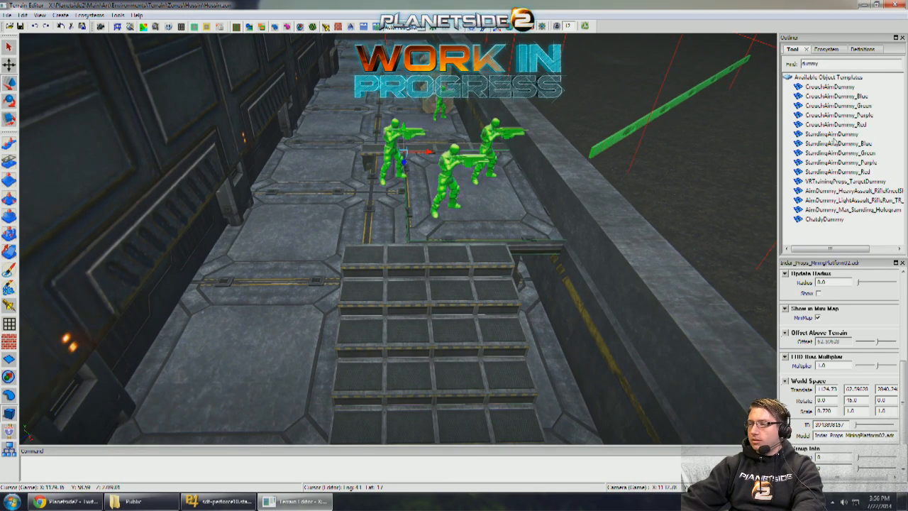
left_click_drag(830, 106, 487, 175)
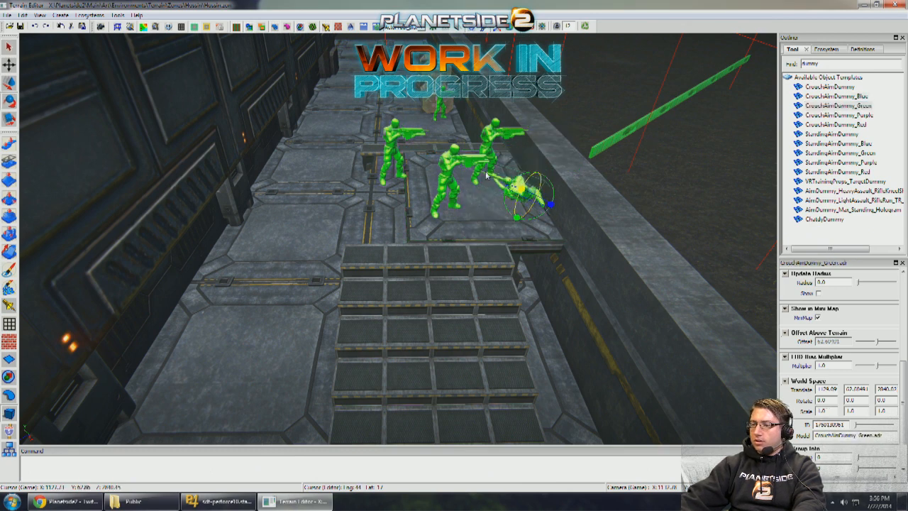
- Undo the crouching dummy's tilt, turn it to 135 degrees to face the wall, and move it among the standing dummies
key("ctrl+z")
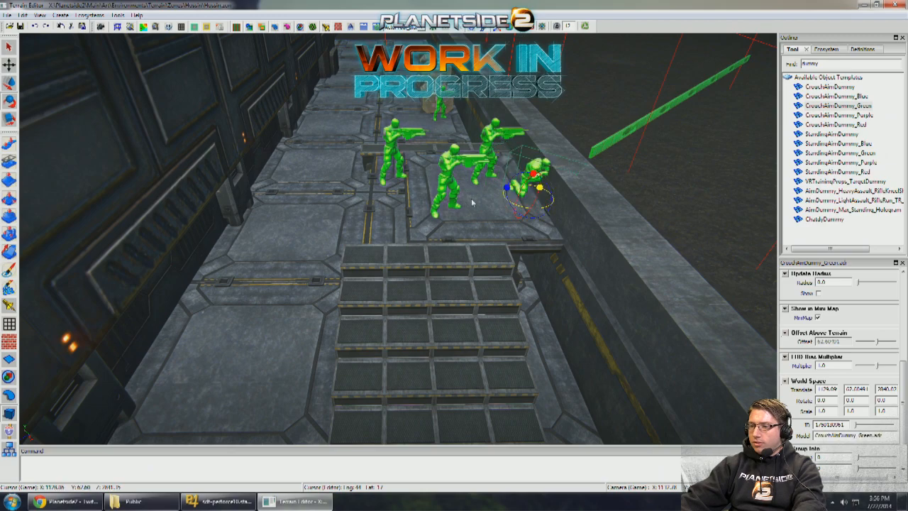
left_click_drag(495, 198, 477, 199)
middle_click_drag(499, 186, 429, 171)
key("w")
right_click_drag(476, 186, 426, 213)
key("s")
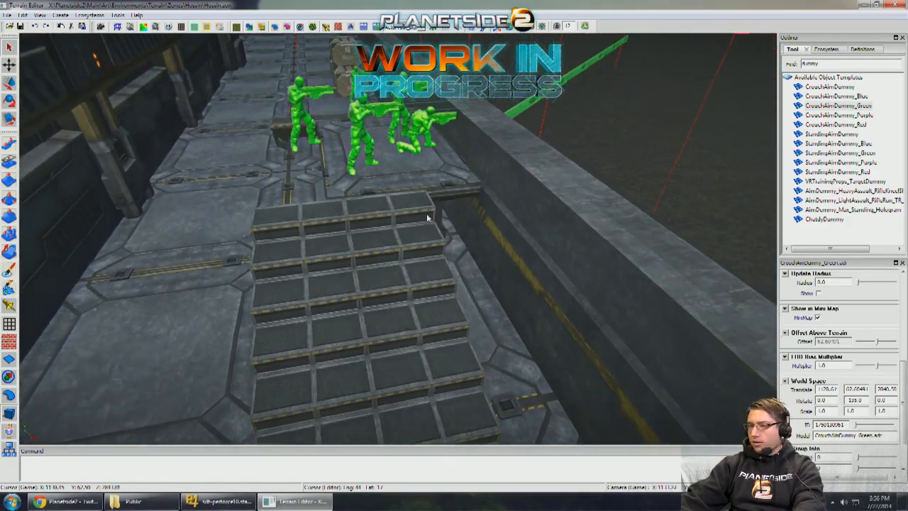
- Slide the narrowed near stairs toward the modular wall so their side lines up with the platform's edge
left_click(367, 212)
left_click_drag(239, 211, 349, 211)
right_click_drag(349, 210, 341, 230)
key("w")
left_click_drag(341, 238, 291, 251)
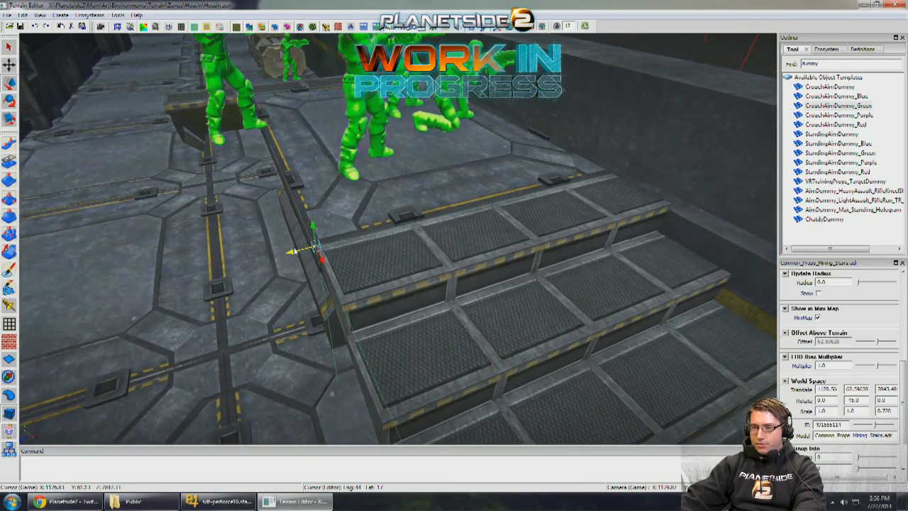
- Set the Z scale of the stairs at the platform's far end to 0.72
key("s")
right_click_drag(287, 190, 266, 198)
left_click(283, 164)
key("w")
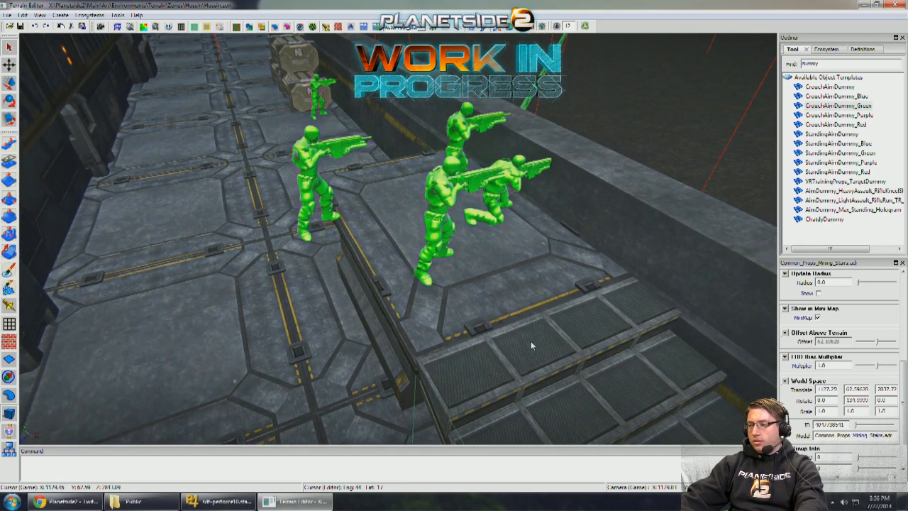
- Turn the narrowed stairs to 135 degrees and slide them against the platform's end beside the modular wall
key("e")
middle_click_drag(558, 353, 632, 356, "shift")
key("w")
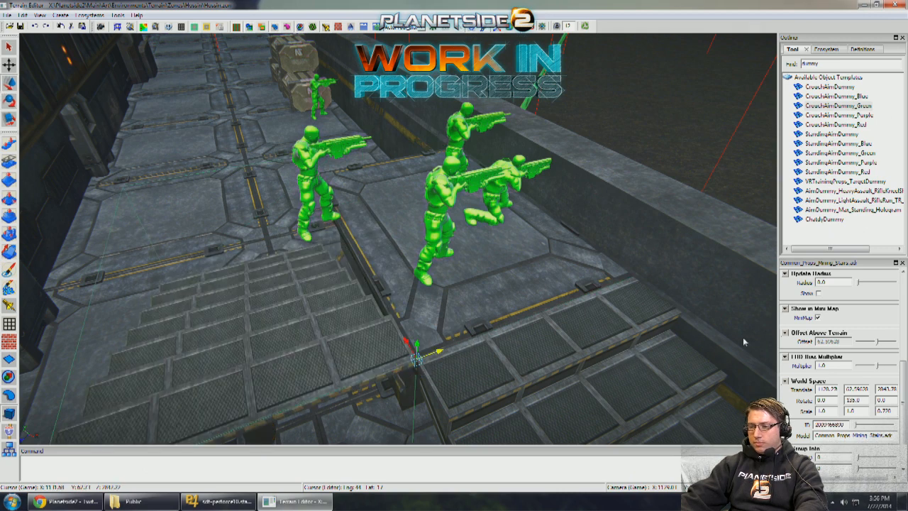
left_click_drag(417, 358, 666, 285)
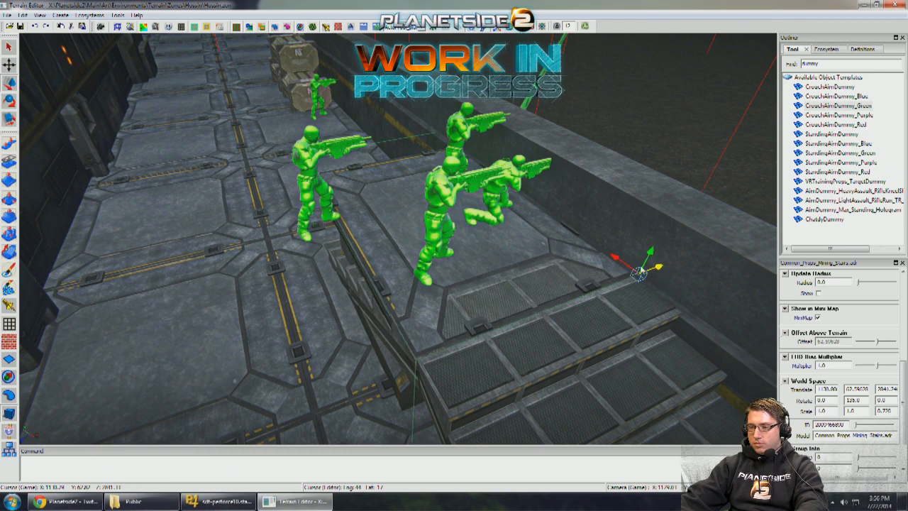
left_click_drag(618, 263, 547, 174)
left_click_drag(581, 127, 428, 202)
left_click_drag(429, 202, 443, 247, "alt")
scroll(446, 234, "up", 3)
scroll(443, 247, "down", 3)
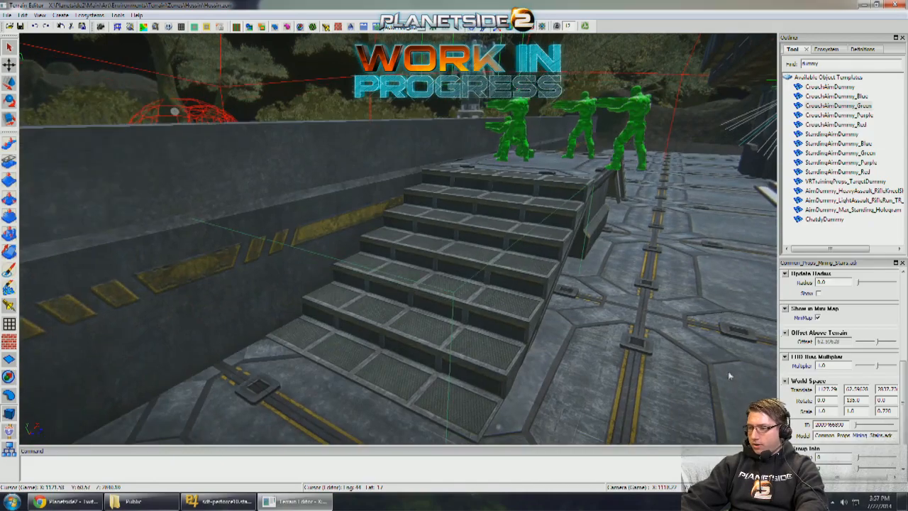
- Set the X scale of the stairs beside the modular wall to 0.8
type("0.8")
key("Return")
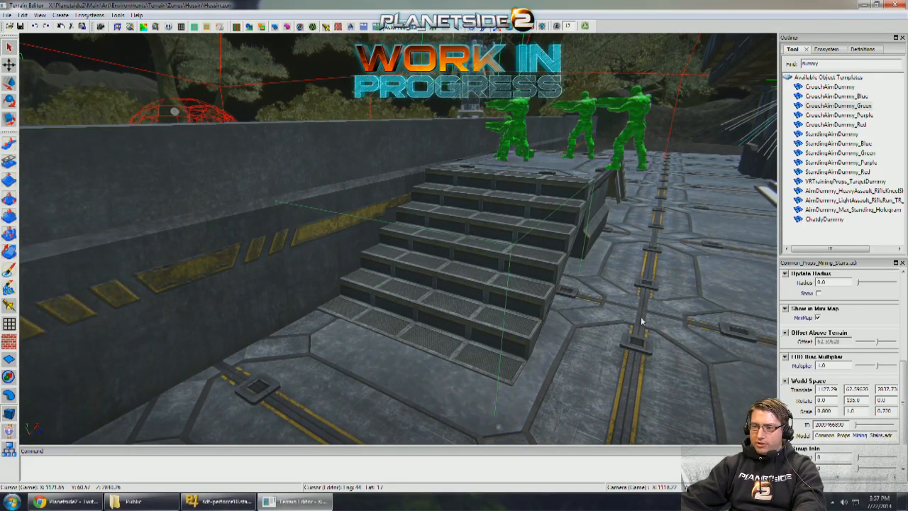
left_click_drag(641, 321, 488, 174, "alt")
key("Return")
key("Escape")
scroll(486, 277, "down", 1)
- Examine from close behind the standing and crouching dummies how far each can see over the modular wall
left_click(489, 236)
right_click_drag(488, 174, 403, 241, "alt")
left_click(455, 222)
right_click_drag(455, 223, 521, 256, "alt")
left_click_drag(521, 256, 497, 234, "alt")
right_click_drag(496, 234, 522, 220, "alt")
left_click_drag(521, 220, 454, 224, "alt")
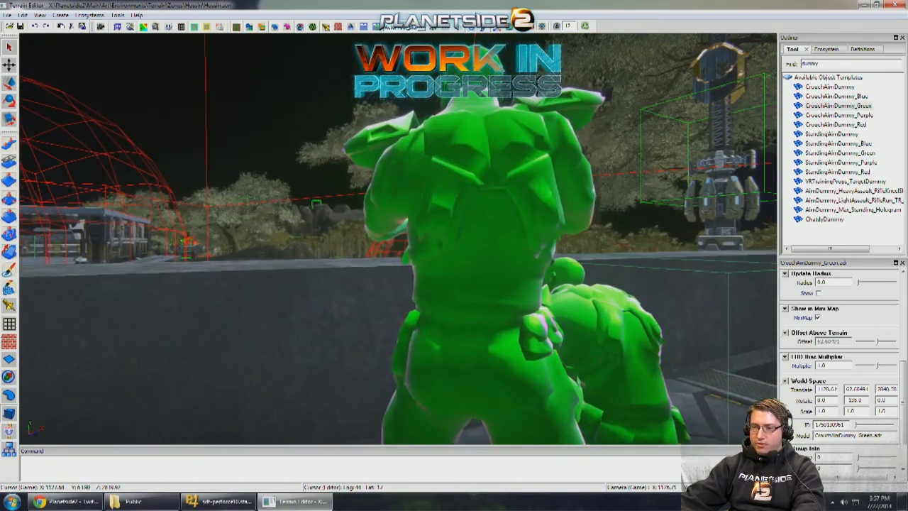
right_click_drag(454, 223, 404, 238, "alt")
left_click_drag(404, 238, 496, 226, "alt")
left_click(418, 239)
right_click_drag(496, 225, 542, 218, "alt")
left_click_drag(534, 221, 495, 220)
right_click_drag(495, 220, 530, 217, "alt")
left_click_drag(530, 217, 498, 232, "alt")
right_click_drag(497, 231, 464, 227)
- Check the sightlines across the modular wall toward the open terrain and the distant domed structure
left_click(540, 27)
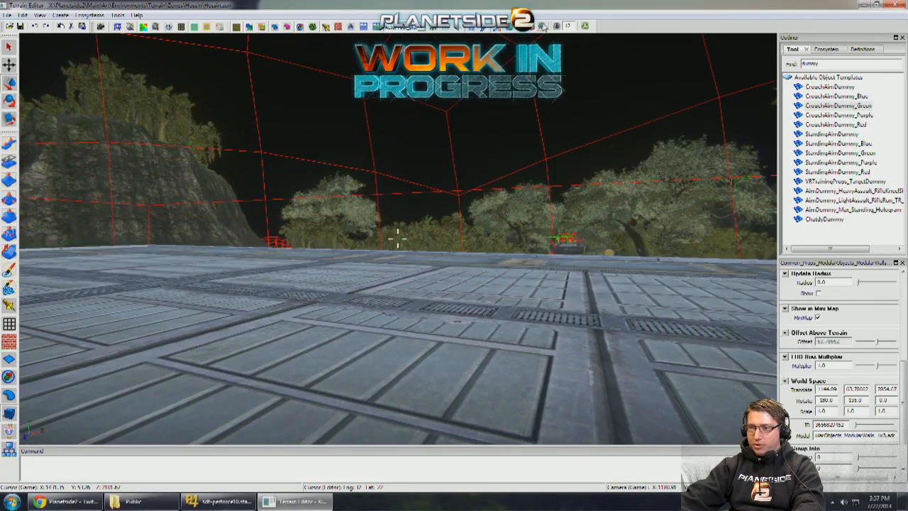
key("w")
key("w")
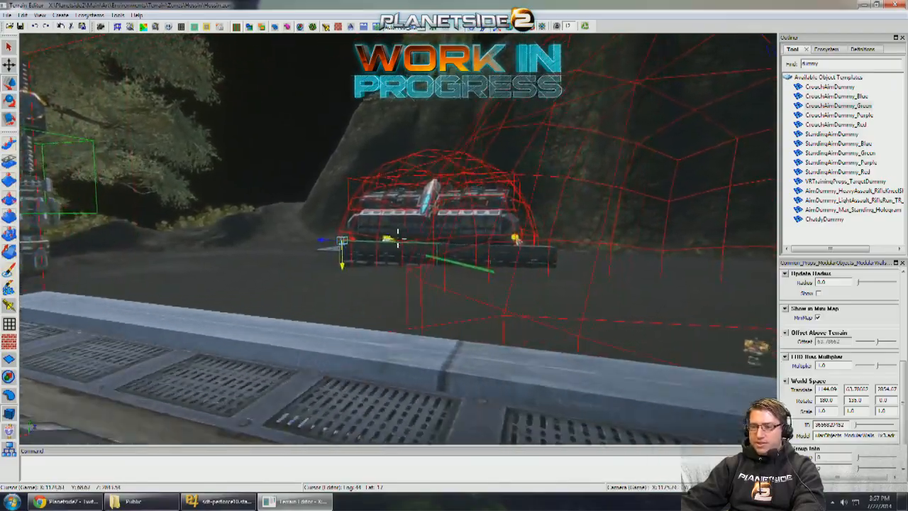
key("d")
key("s")
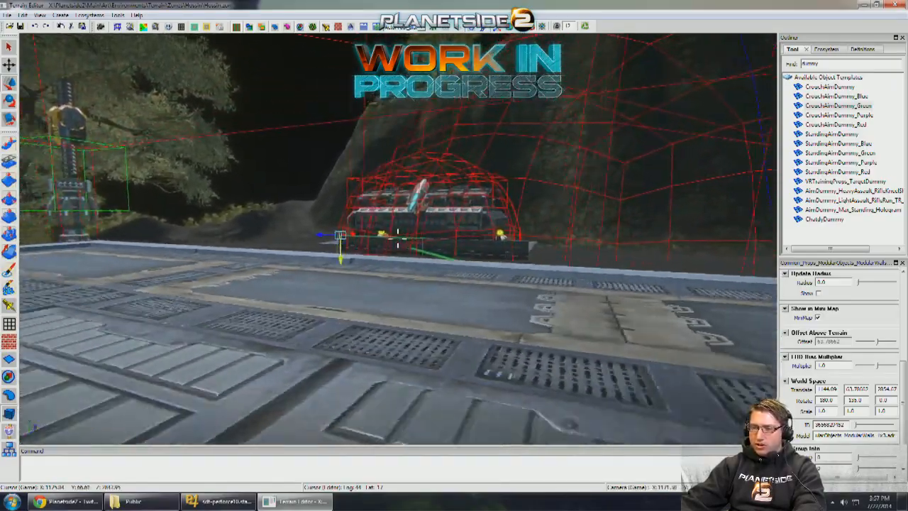
key("w")
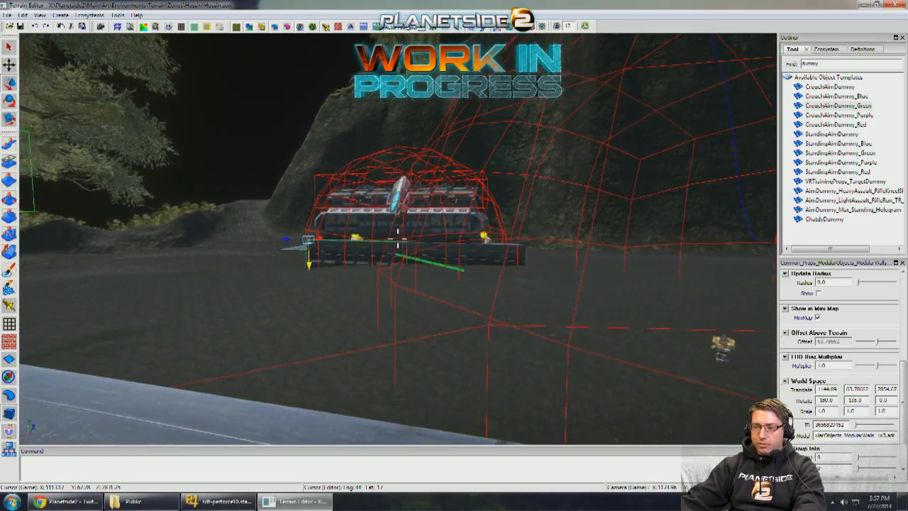
mouse_move(461, 91)
right_mouse_down()
mouse_move(497, 82)
mouse_move(463, 87)
mouse_move(471, 92)
right_mouse_up()
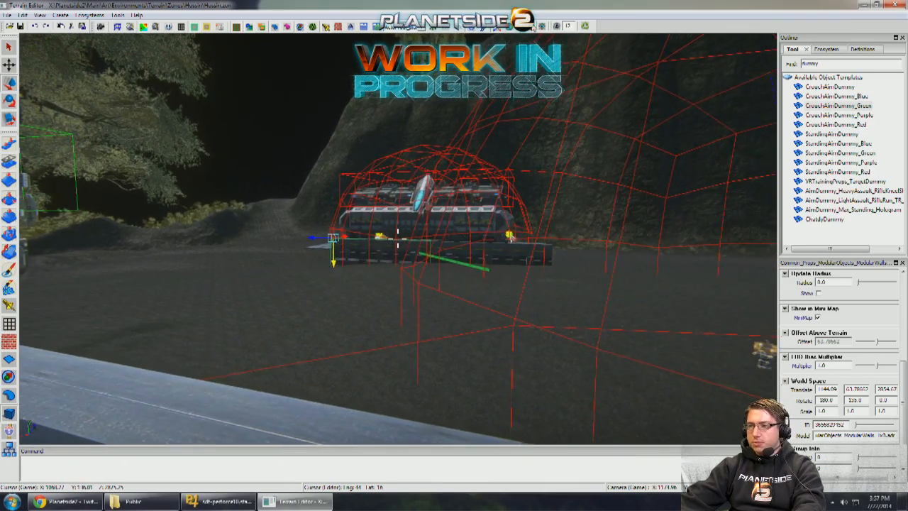
key("w")
key("d")
right_click_drag(451, 145, 372, 209)
key("a")
key("w")
right_click_drag(305, 210, 325, 208)
- Duplicate the platform section and its stairs one section farther along the modular wall with grid snapping enabled
left_click(434, 310)
right_click_drag(440, 302, 380, 287)
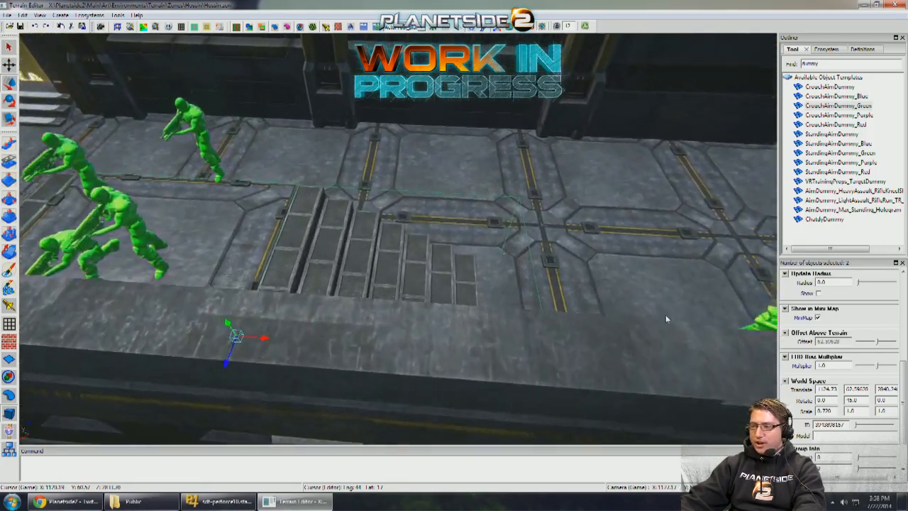
left_click(903, 295)
right_click_drag(567, 259, 544, 276)
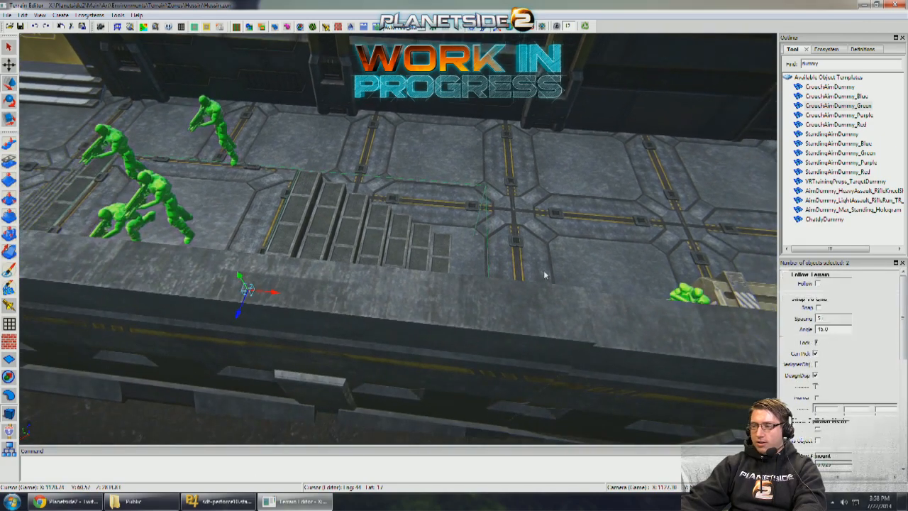
right_click_drag(390, 253, 571, 296)
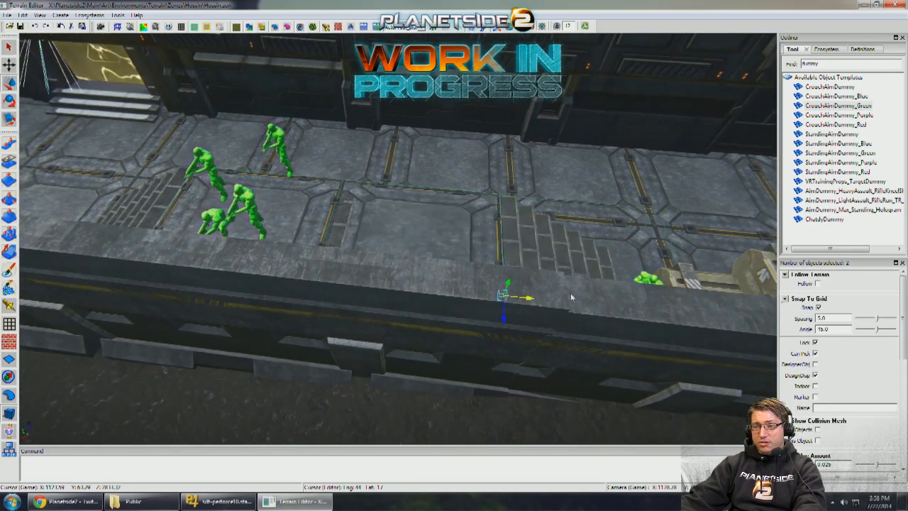
key("Delete")
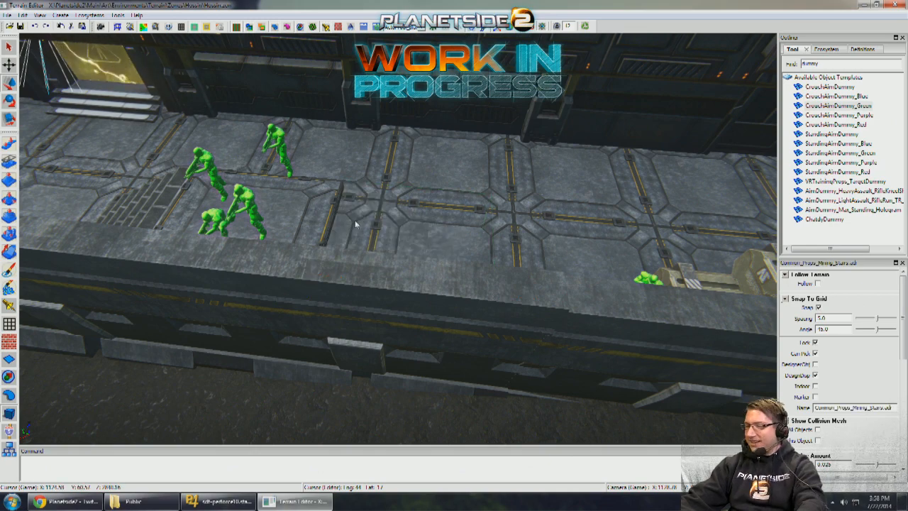
key("ctrl+z")
- Delete the leftover stairs at the new platform section and the crates standing beyond it
right_click_drag(369, 225, 496, 286)
left_click(496, 285)
key("Delete")
left_click(572, 248)
key("Delete")
left_click(609, 230)
key("Delete")
- Slide the stairs another section farther along the wall and fill the gap with a duplicated MiningPlatform02 section
right_click_drag(609, 229, 376, 256)
left_click(376, 256)
left_click(381, 255, "shift")
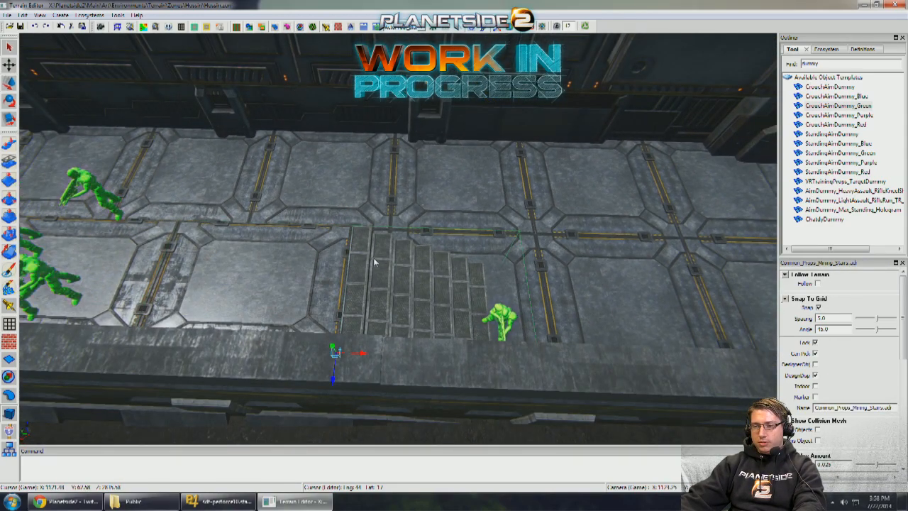
left_click_drag(501, 356, 592, 360)
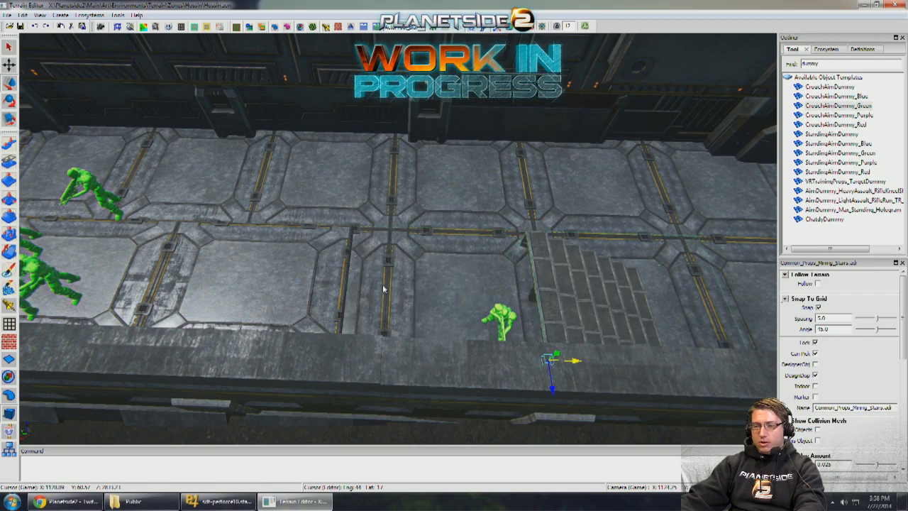
left_click(322, 276)
right_click_drag(322, 276, 358, 280)
left_click_drag(367, 228, 544, 236, "shift")
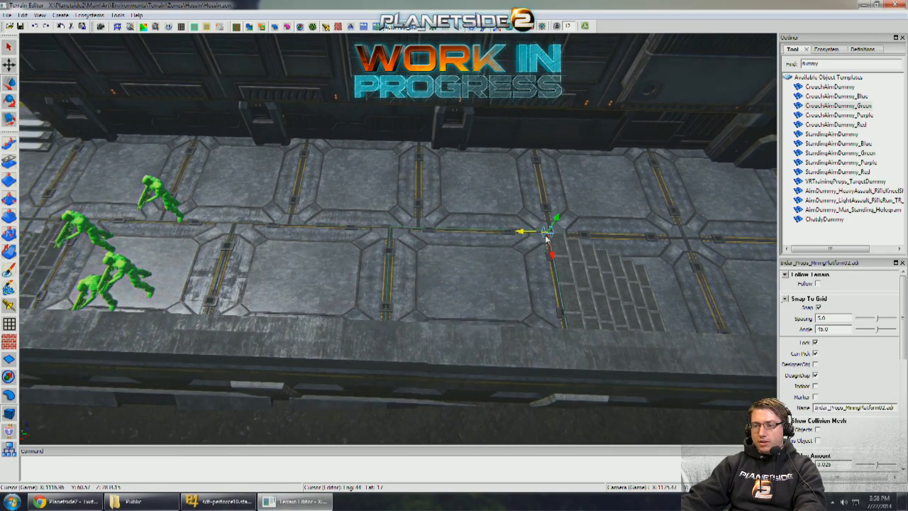
- Inspect the lengthened platform and its fit along the modular wall from the walkway and from outside
right_click_drag(544, 236, 524, 207)
left_click(523, 208)
left_click(902, 371)
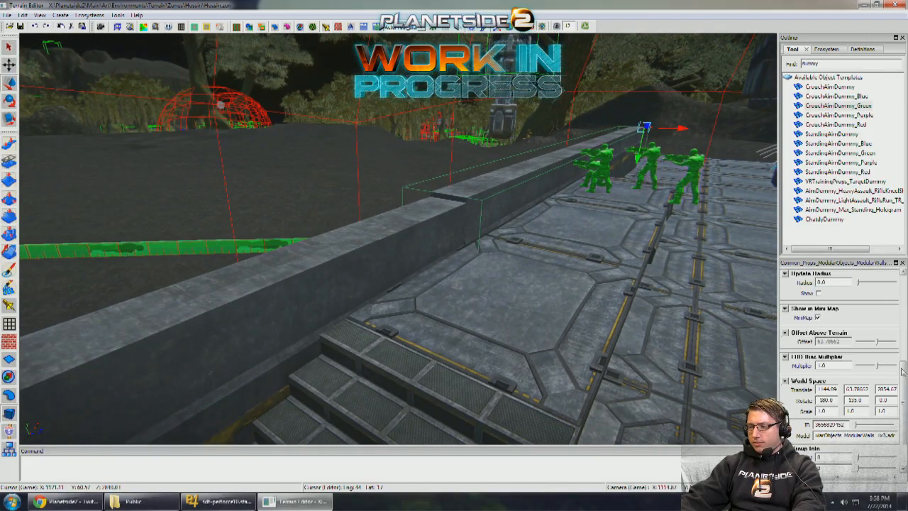
left_click(533, 257)
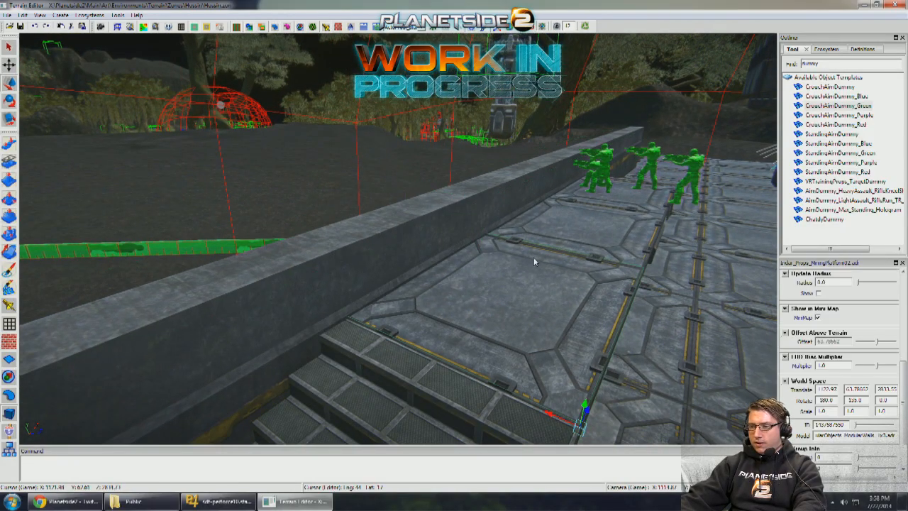
right_click_drag(534, 257, 530, 249)
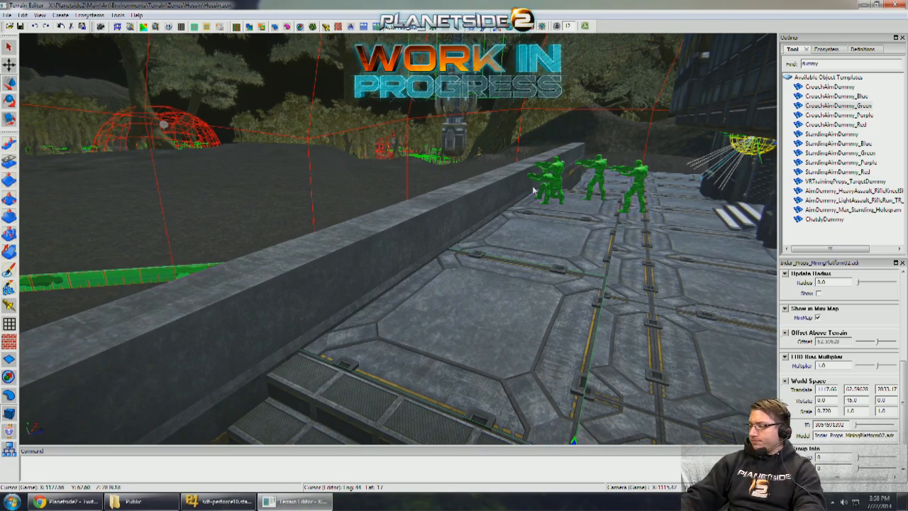
right_click_drag(466, 183, 397, 239)
key("w")
key("s")
key("w")
key("s")
key("w")
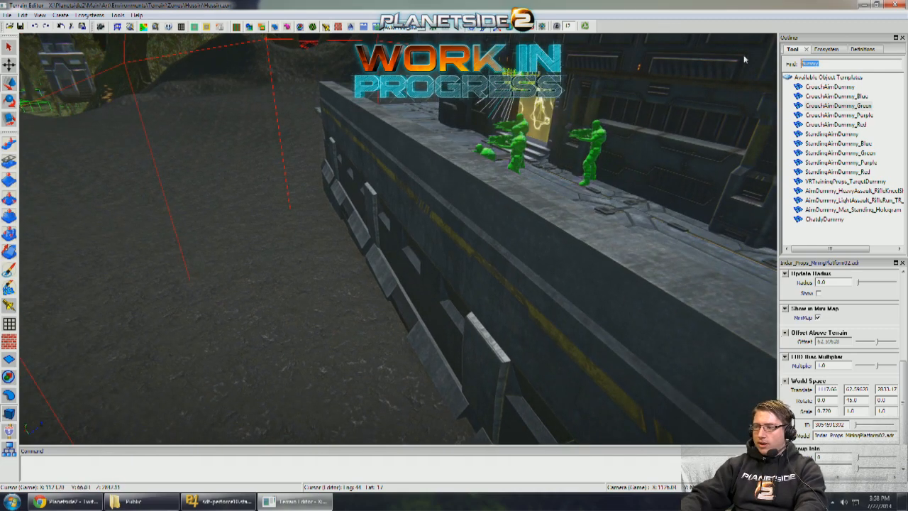
- Search the object templates for "catwalk", place the modular catwalk wall outside, and turn it parallel to the modular wall
type("catwalk")
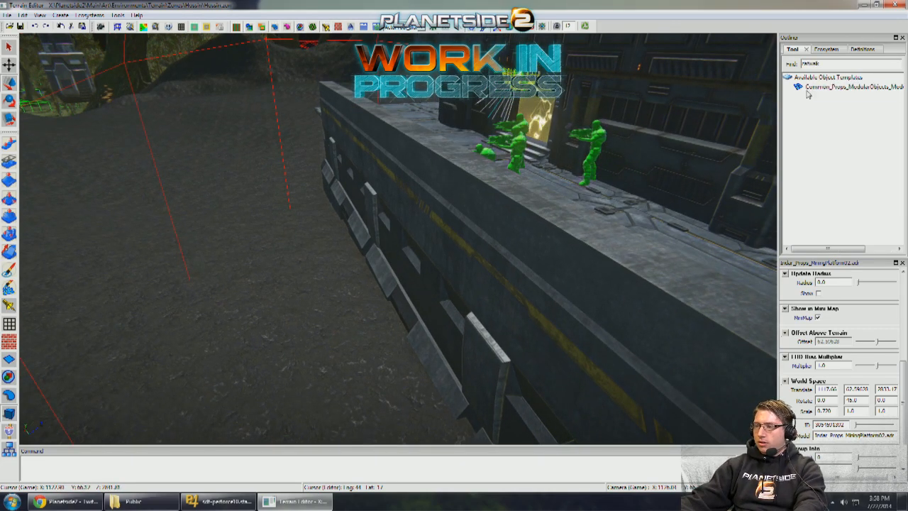
left_click_drag(371, 254, 331, 331)
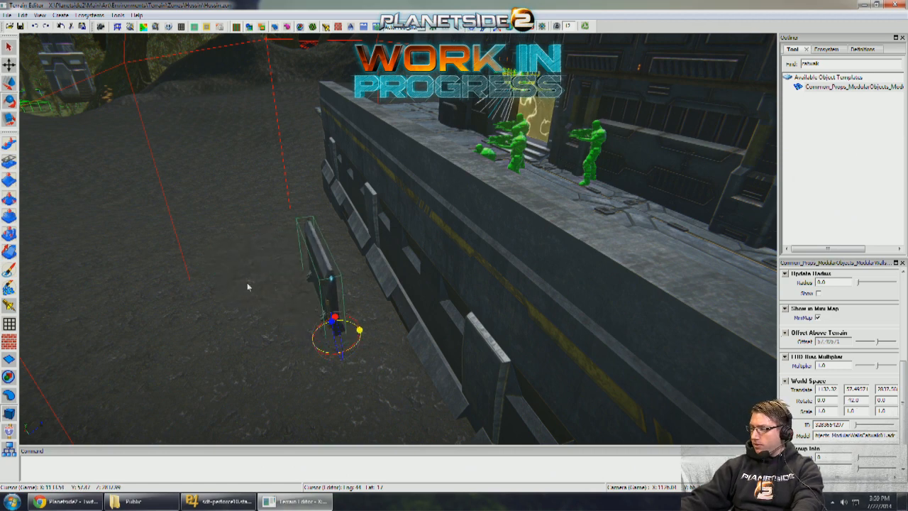
key("ctrl+z")
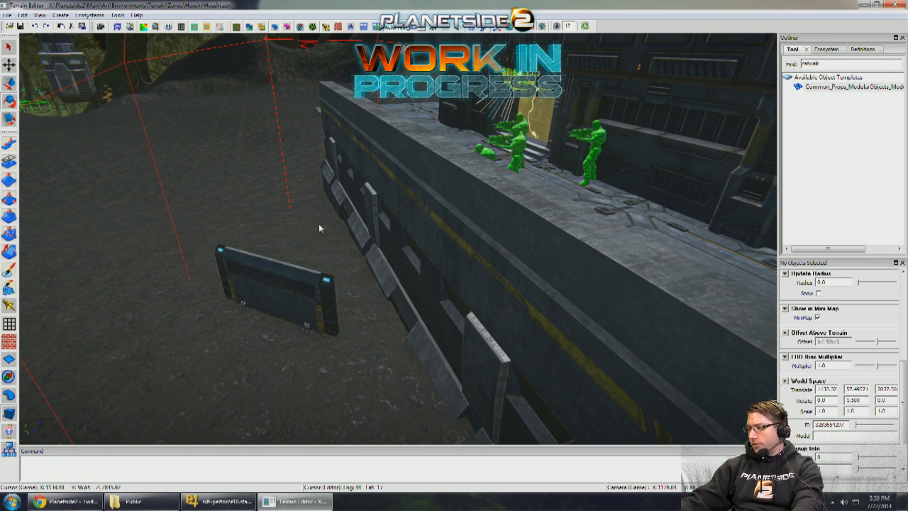
left_click(303, 289)
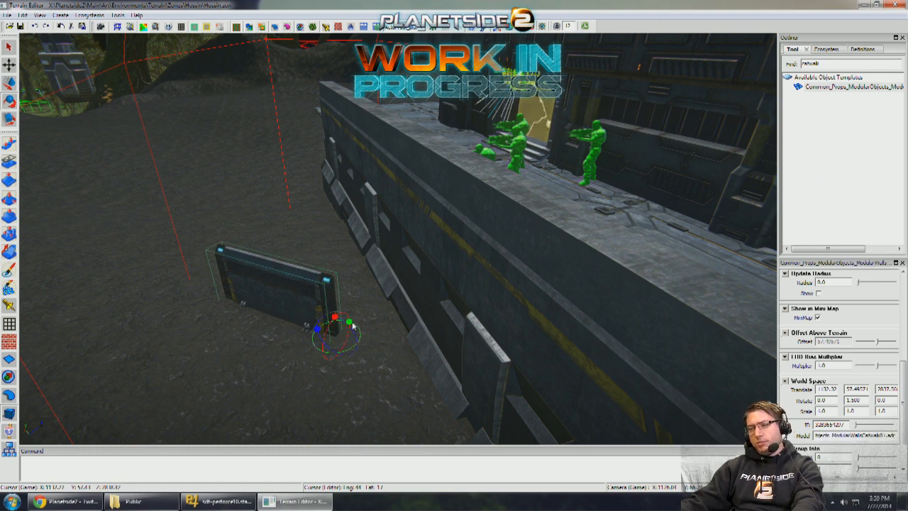
left_click_drag(352, 326, 335, 328)
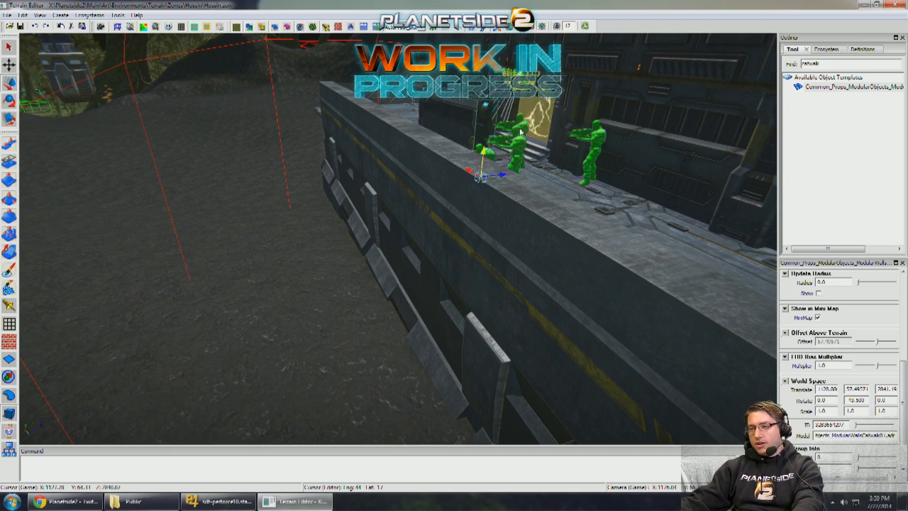
- Move the catwalk wall up onto the raised platform beside the modular wall
left_click_drag(474, 178, 537, 268)
middle_click_drag(537, 267, 473, 268)
left_click_drag(496, 298, 597, 321)
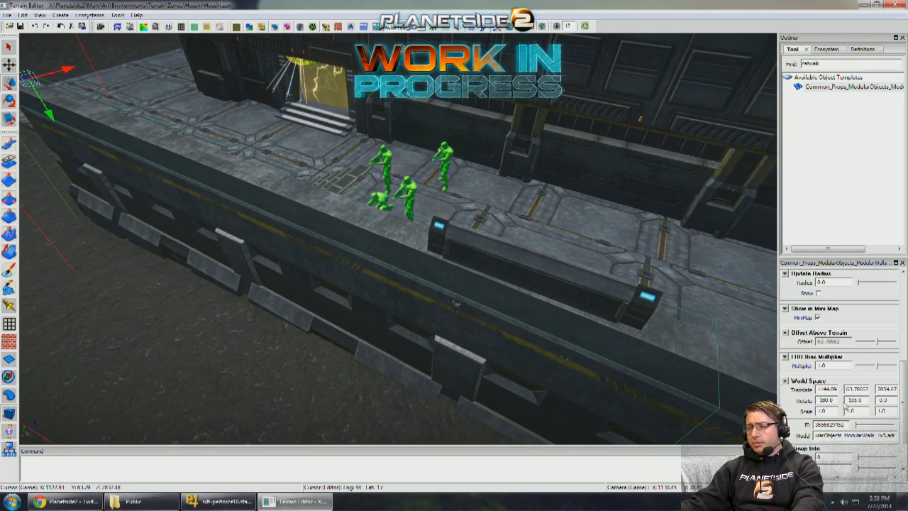
- Give the catwalk wall the modular wall's 135-degree Y rotation, and turn it with snapping enabled to run along the wall
left_click(571, 282)
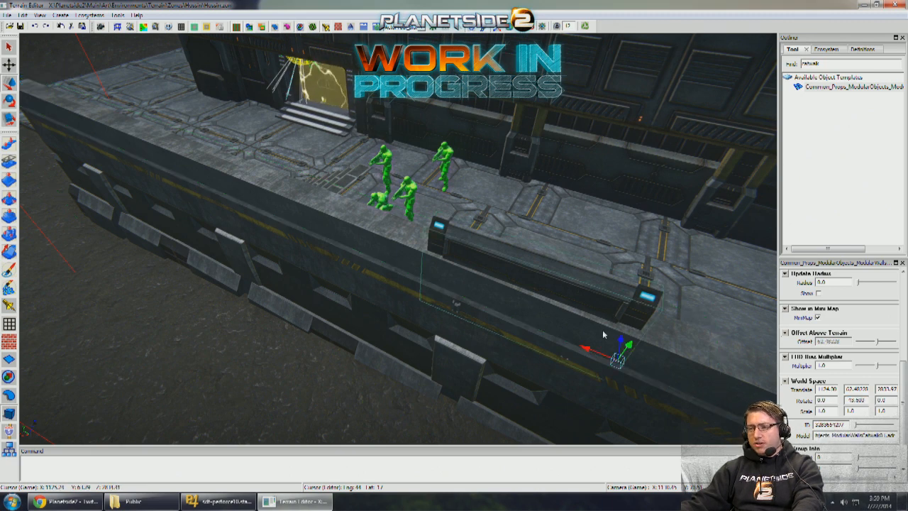
left_click(626, 339)
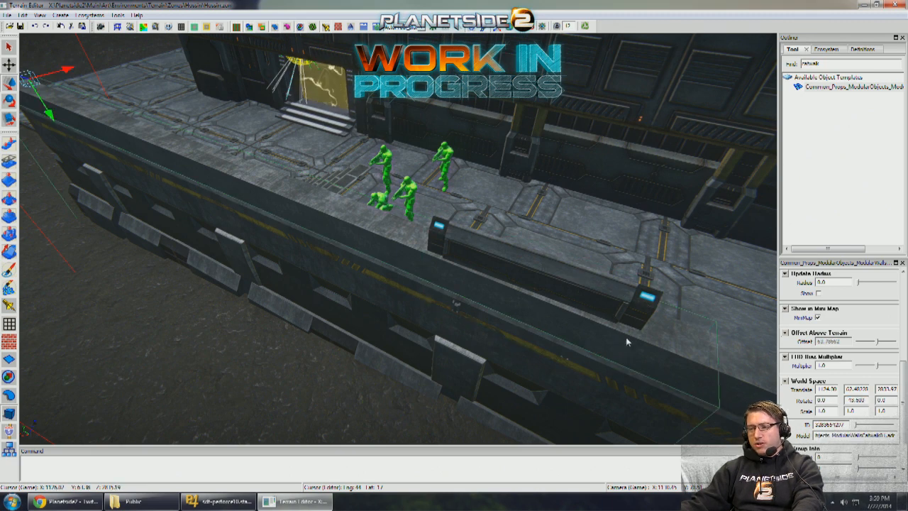
left_click(560, 269)
left_click(901, 294)
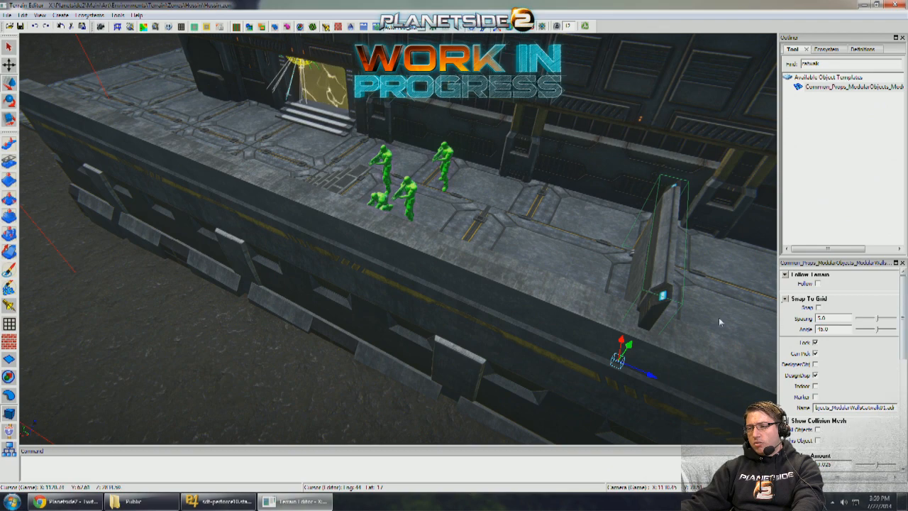
mouse_move(650, 377)
left_mouse_down()
mouse_move(674, 375)
mouse_move(662, 372)
left_mouse_up()
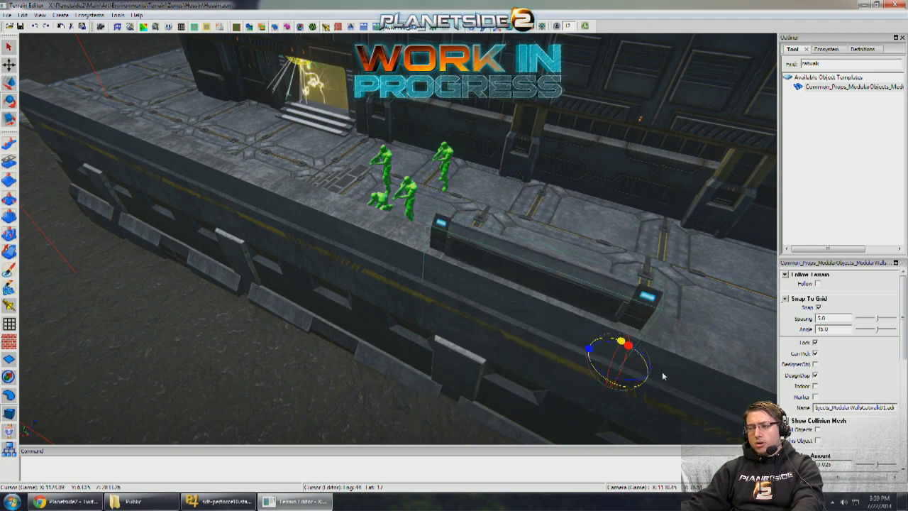
- Slide the catwalk wall sideways off the platform floor onto the modular wall's inner edge
key("w")
middle_click_drag(662, 373, 464, 340)
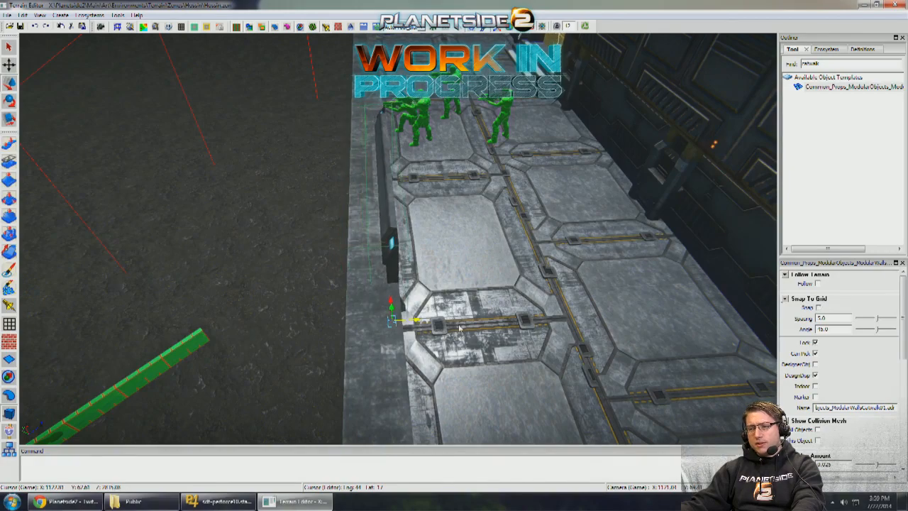
middle_click_drag(479, 320, 465, 301)
middle_click_drag(553, 326, 565, 370)
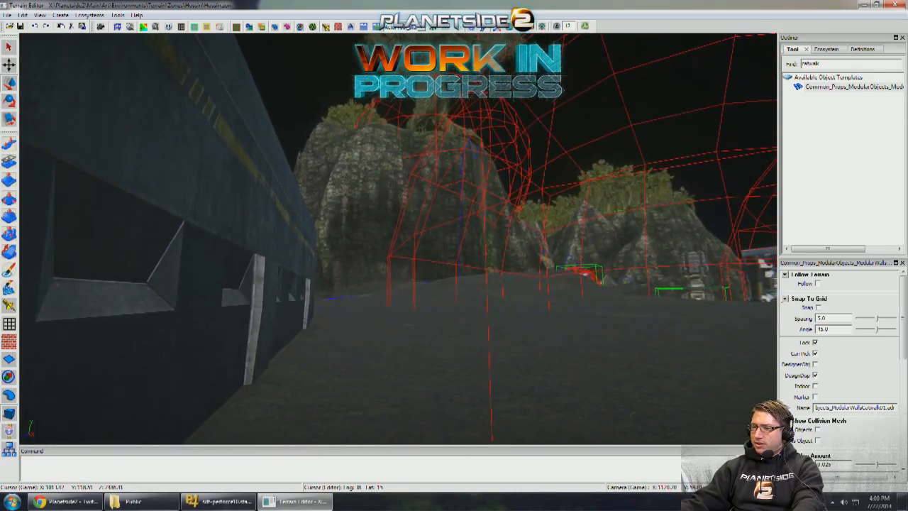
- Examine the outpost building, its ground, the cover wall and the surrounding terrain from outside
middle_click_drag(458, 317, 376, 329)
key("w")
key("w")
key("w")
key("w")
key("s")
key("d")
key("s")
key("s")
key("s")
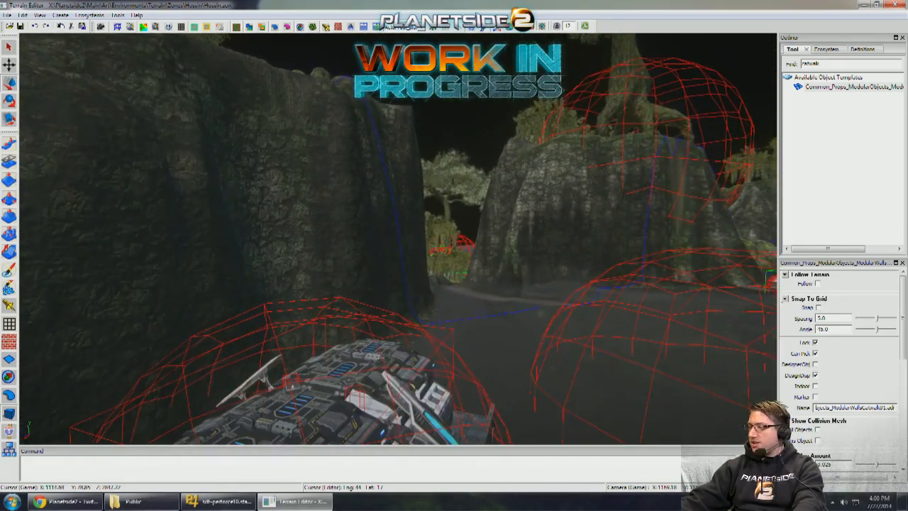
key("s")
middle_click_drag(454, 270, 365, 293)
key("w")
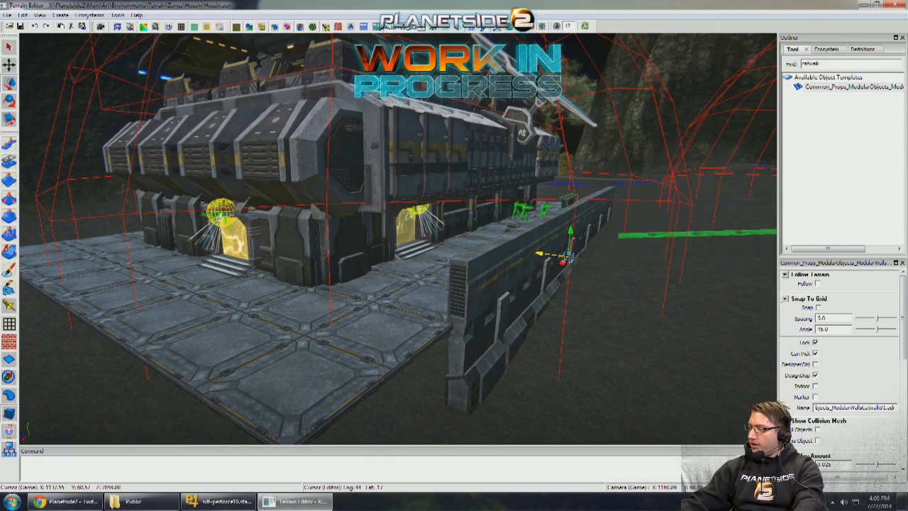
- Slide the catwalk wall inward against the inner face of the outpost's long modular wall
mouse_move(379, 302)
middle_mouse_down()
mouse_move(368, 305)
mouse_move(372, 281)
mouse_move(388, 295)
mouse_move(392, 285)
mouse_move(382, 288)
middle_mouse_up()
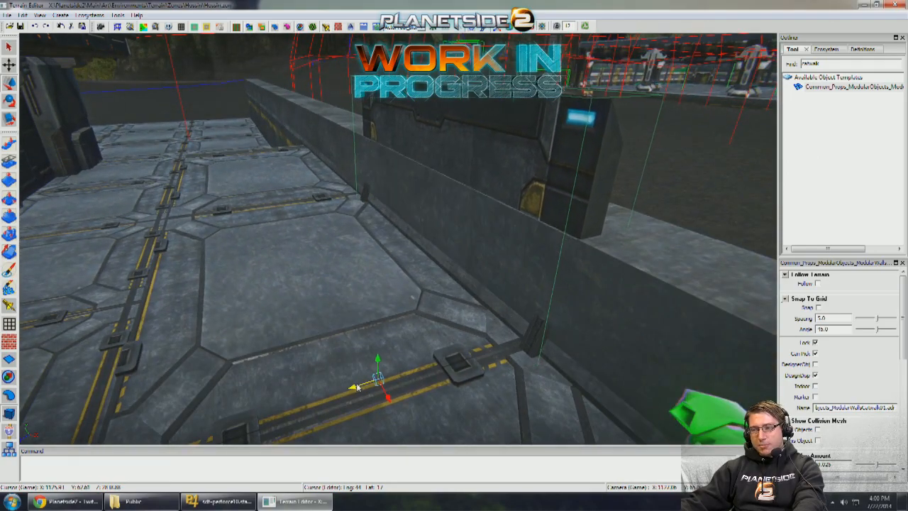
middle_click_drag(357, 387, 534, 28)
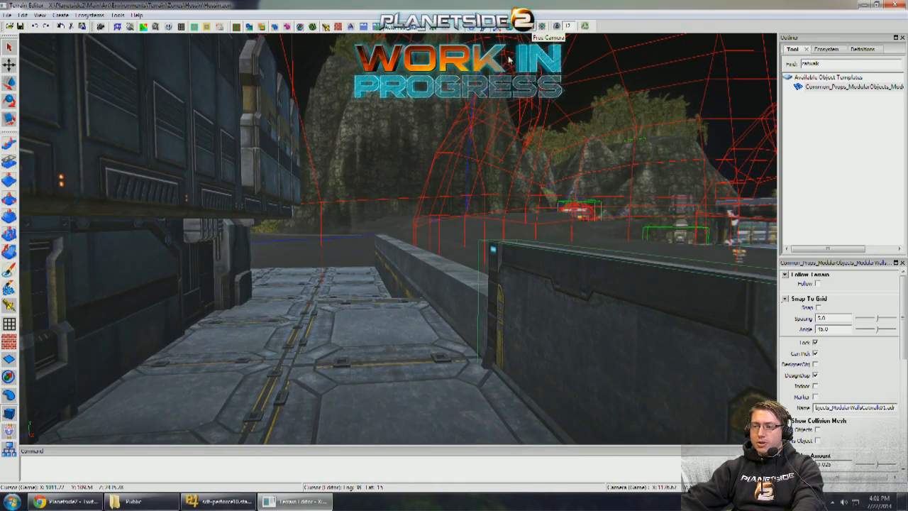
middle_click_drag(493, 128, 505, 108)
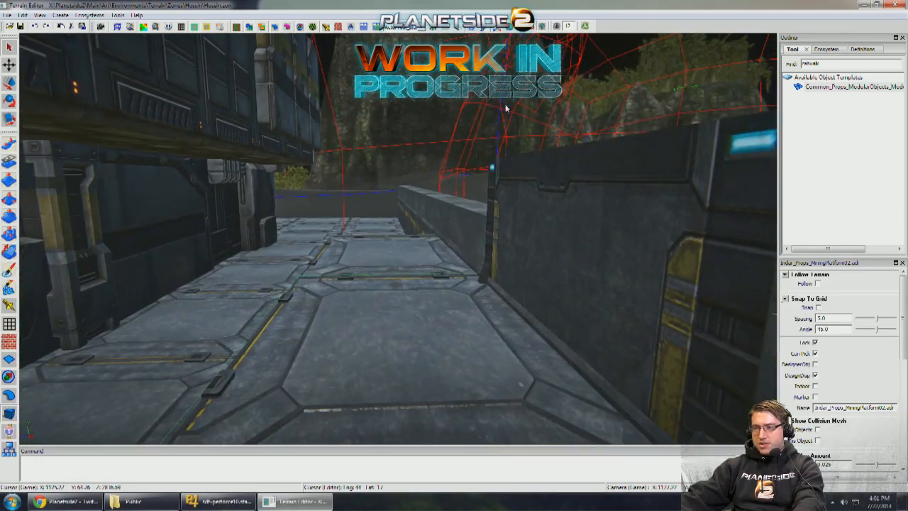
- Examine the catwalk wall's cover height and position from platform eye level and from above the modular wall
right_click_drag(444, 142, 617, 145)
right_click_drag(397, 238, 397, 238)
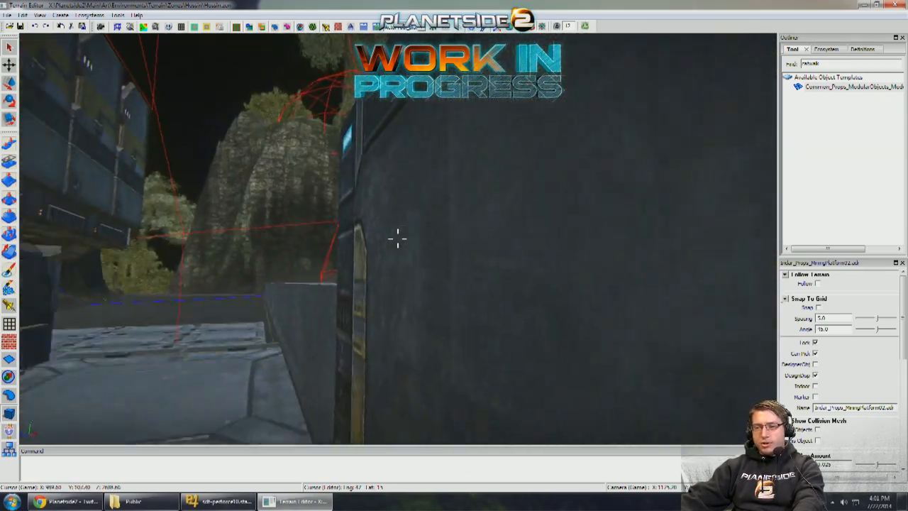
right_click_drag(397, 238, 397, 239)
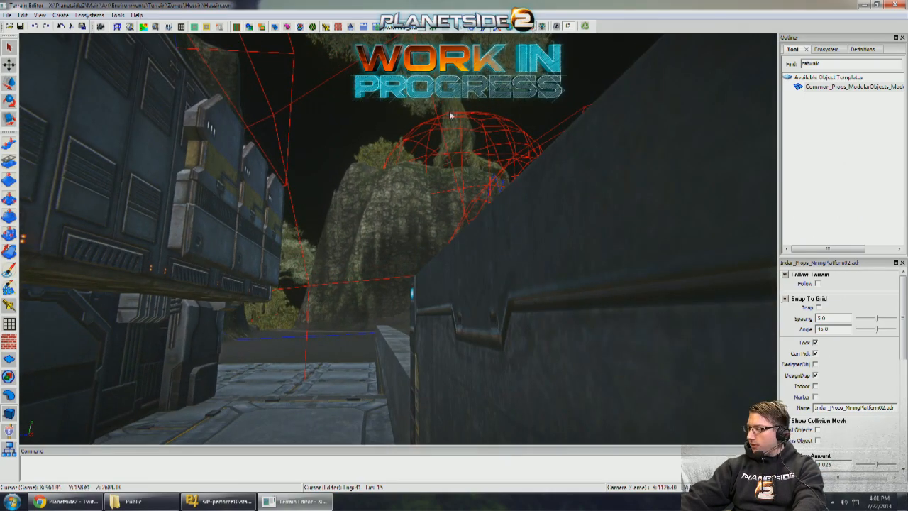
right_click_drag(449, 113, 416, 173)
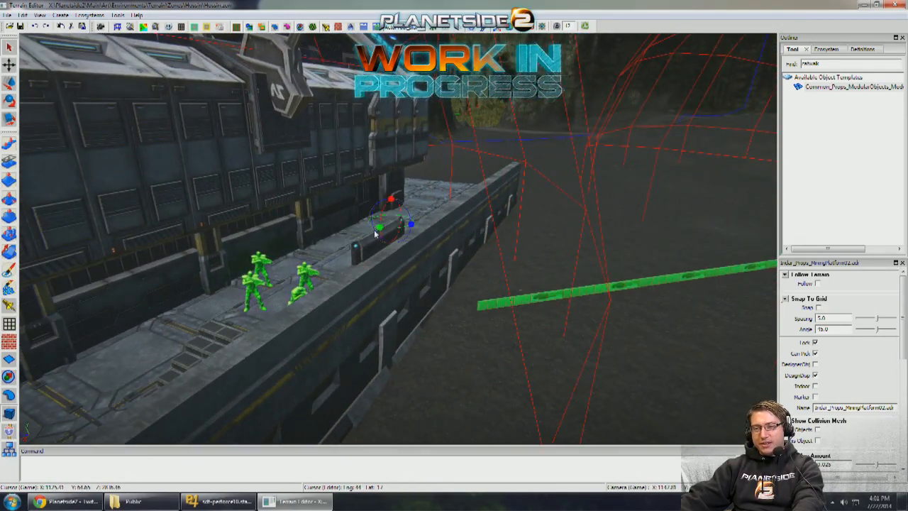
right_click_drag(376, 233, 376, 232)
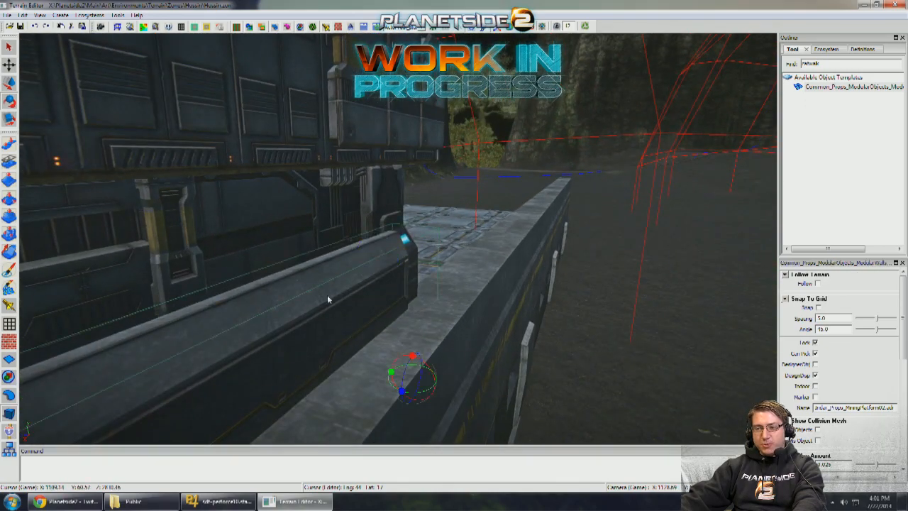
right_click_drag(327, 299, 372, 288)
left_click_drag(495, 304, 800, 287)
right_click_drag(614, 269, 615, 267)
- Select the horizontal meter stick outside the modular wall and compare it with the outpost's size
left_click(553, 263)
right_click_drag(553, 263, 484, 296)
left_click(466, 283)
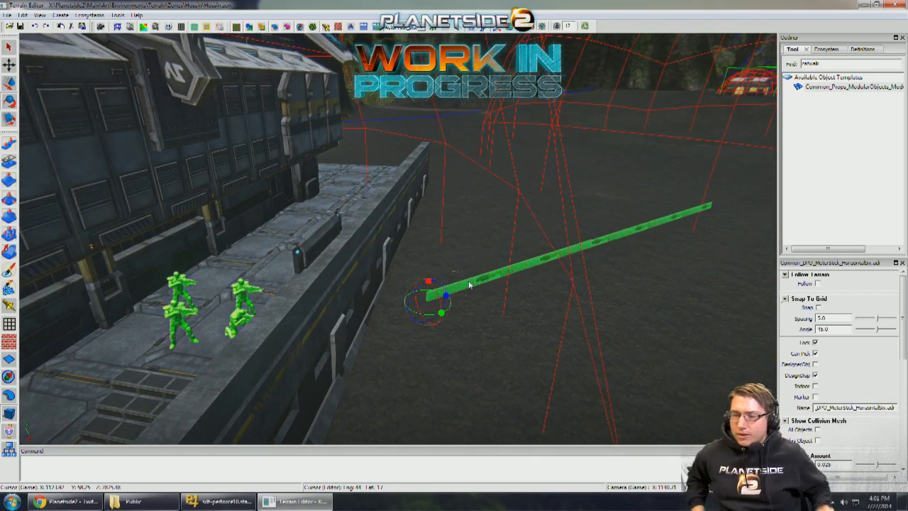
mouse_move(468, 285)
right_mouse_down()
mouse_move(404, 280)
mouse_move(477, 273)
mouse_move(461, 277)
right_mouse_up()
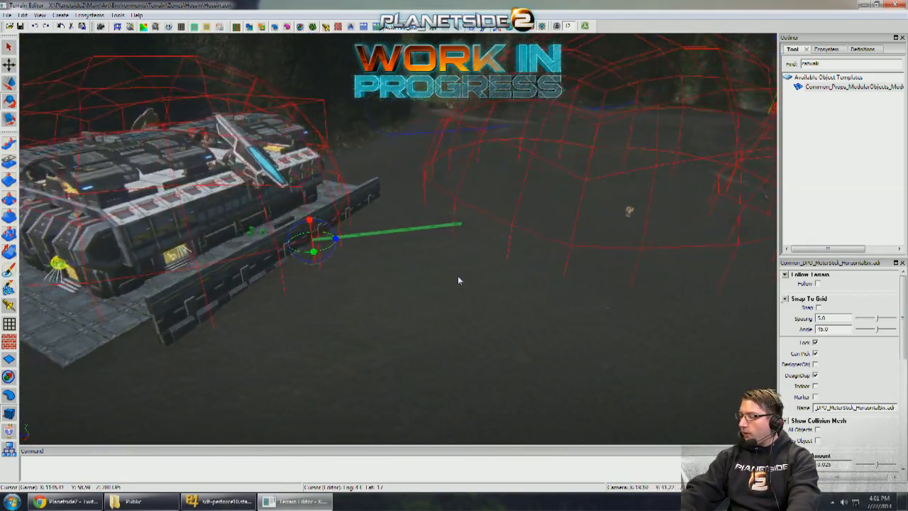
right_click_drag(461, 279, 479, 284)
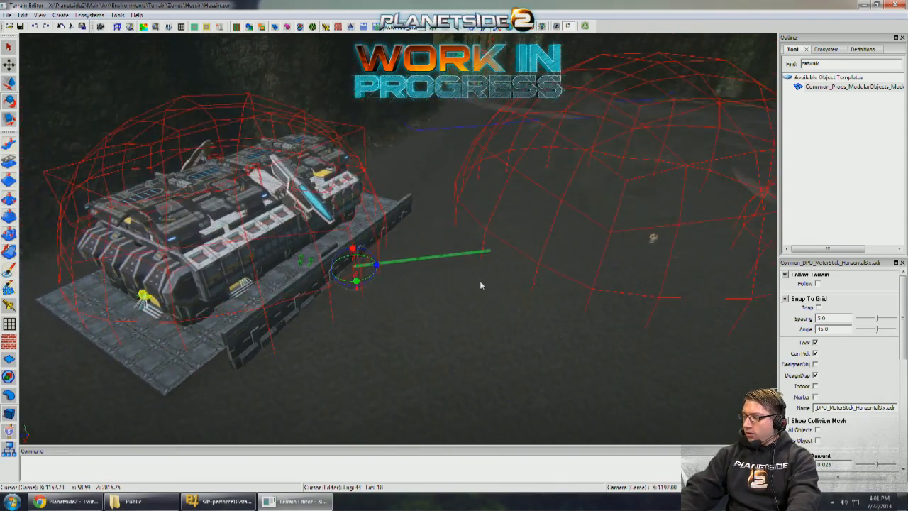
scroll(481, 285, "up", 6)
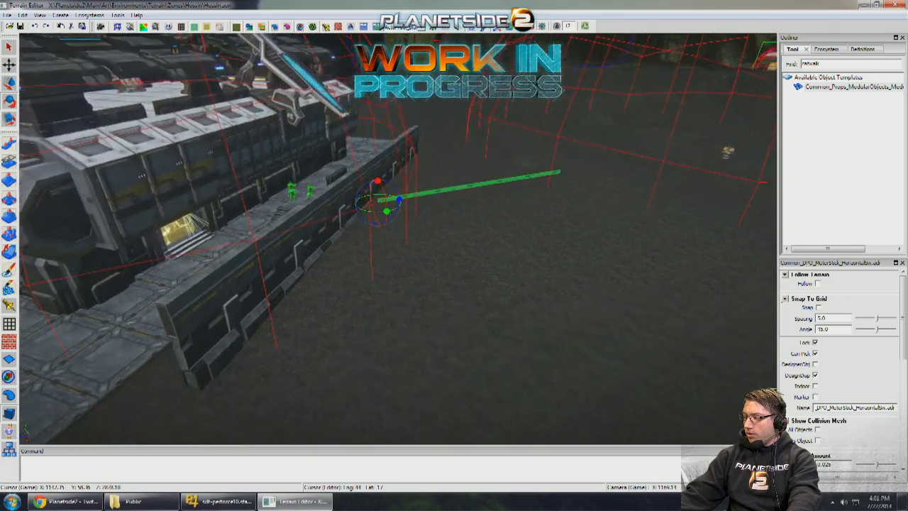
- Examine the raised platform, soldier dummies and catwalk wall against the meter stick from several angles
mouse_move(480, 285)
right_mouse_down()
mouse_move(522, 282)
mouse_move(457, 283)
mouse_move(489, 282)
right_mouse_up()
key("a")
key("a")
key("s")
key("d")
key("a")
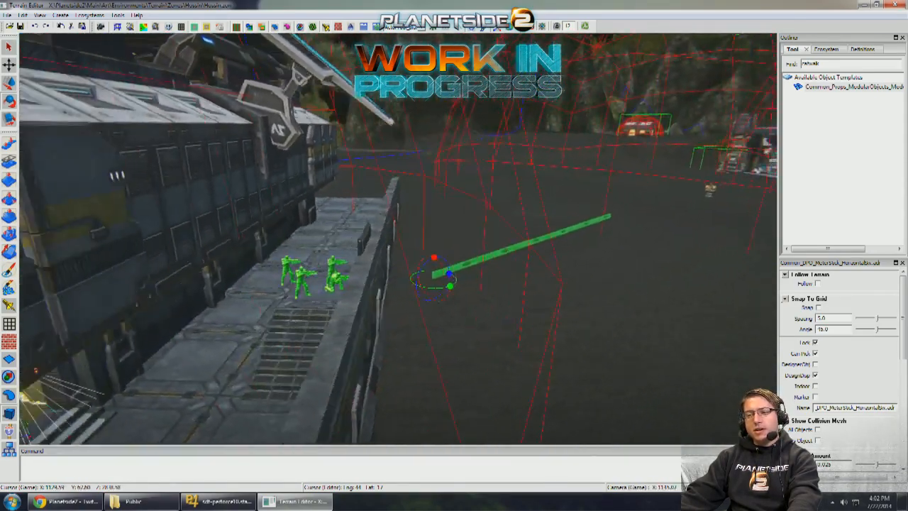
key("w")
key("d")
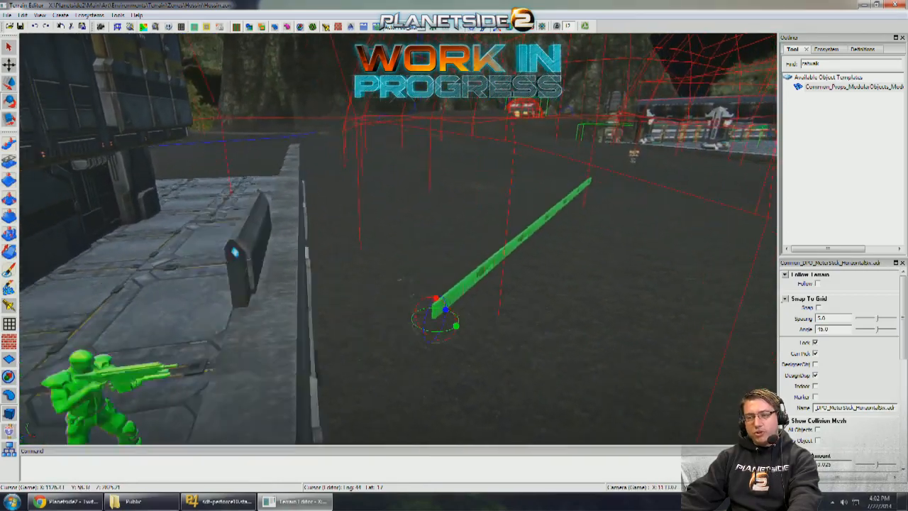
key("a")
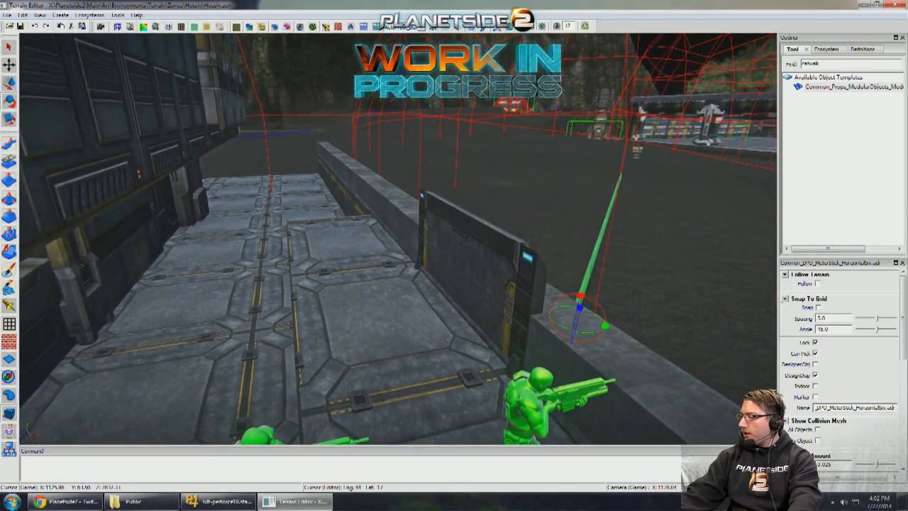
key("d")
right_click_drag(447, 339, 443, 274)
key("s")
key("a")
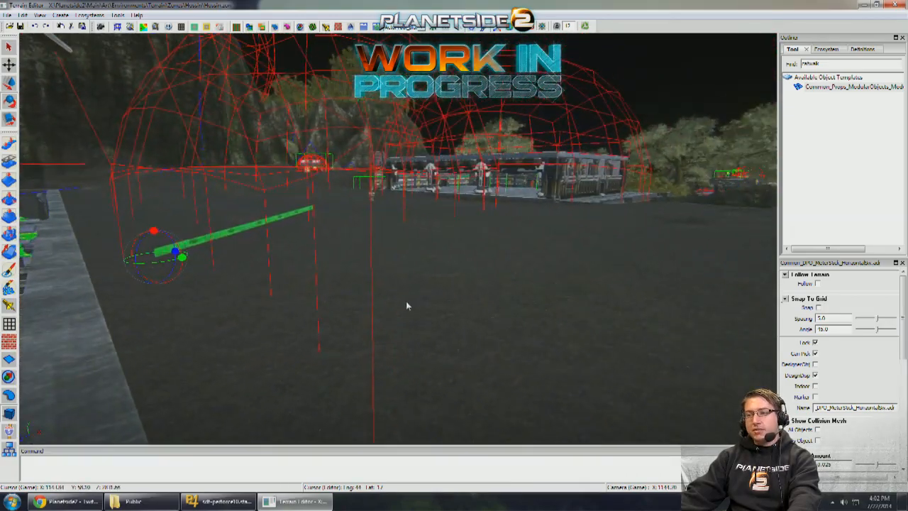
- Survey the open ground between the outpost, the neighbouring building and the surrounding cliffs
right_click_drag(406, 301, 385, 299)
key("w")
key("a")
key("s")
key("w")
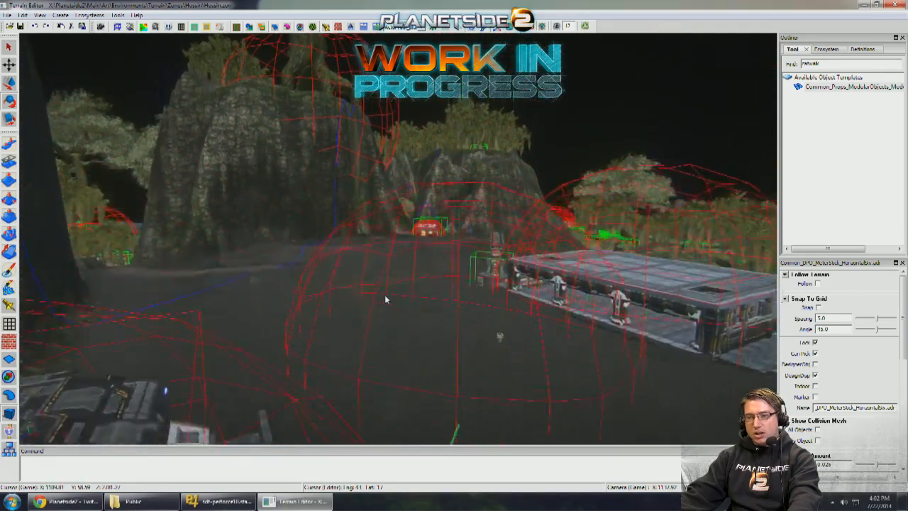
key("w")
right_click_drag(465, 296, 400, 305)
key("s")
key("a")
key("d")
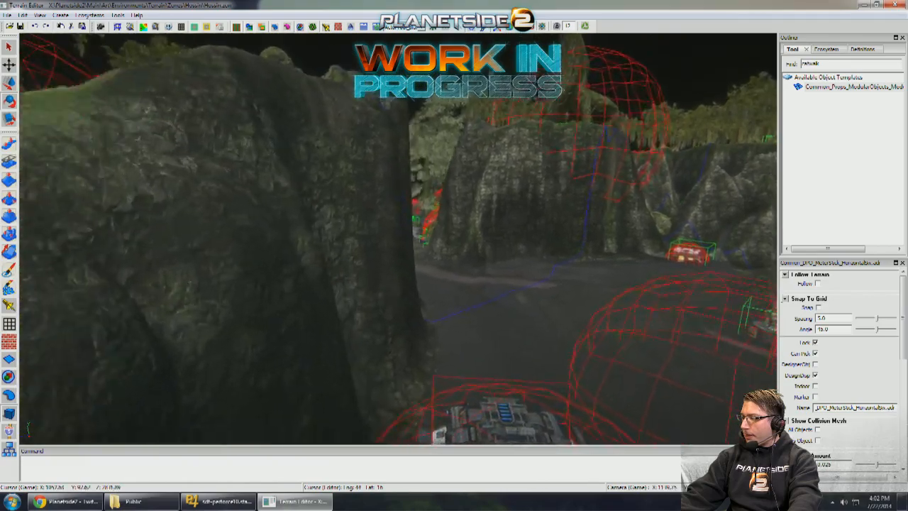
key("d")
key("s")
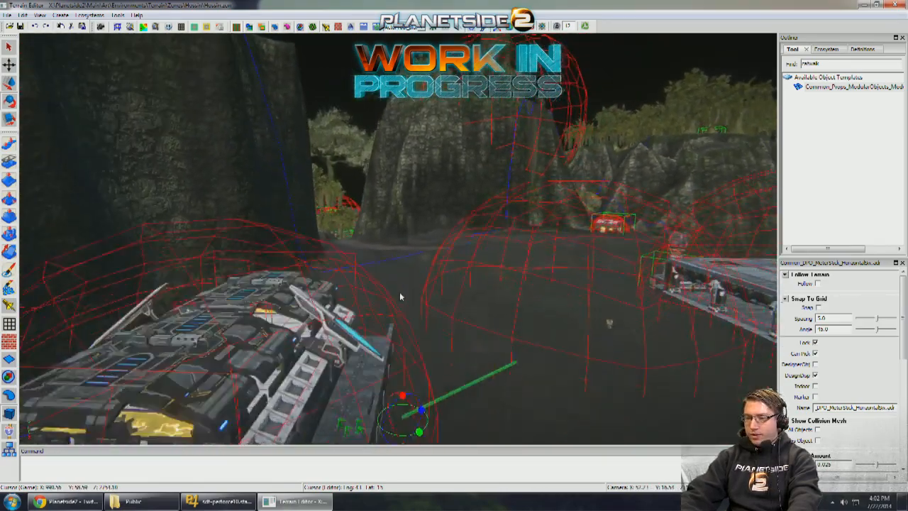
key("q")
- Inspect the platform stairs and the long modular wall from ground level, and view the whole outpost from a distance
key("w")
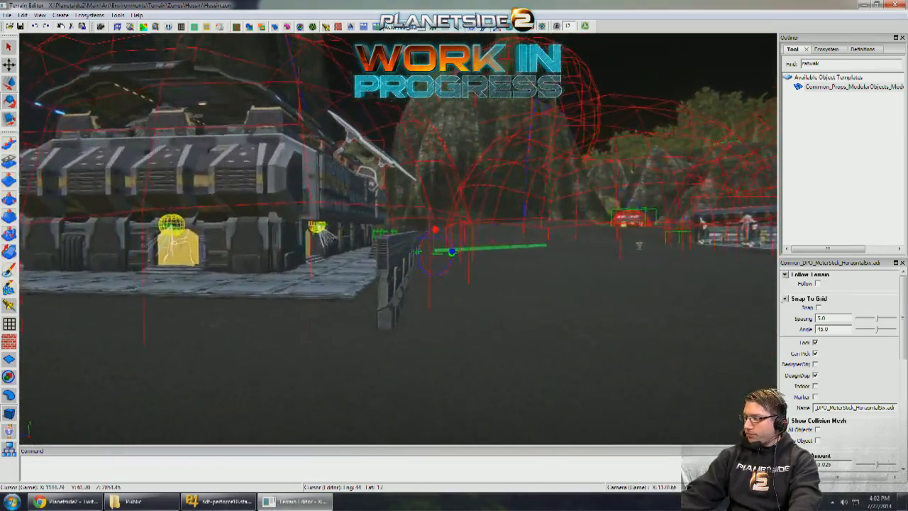
key("w")
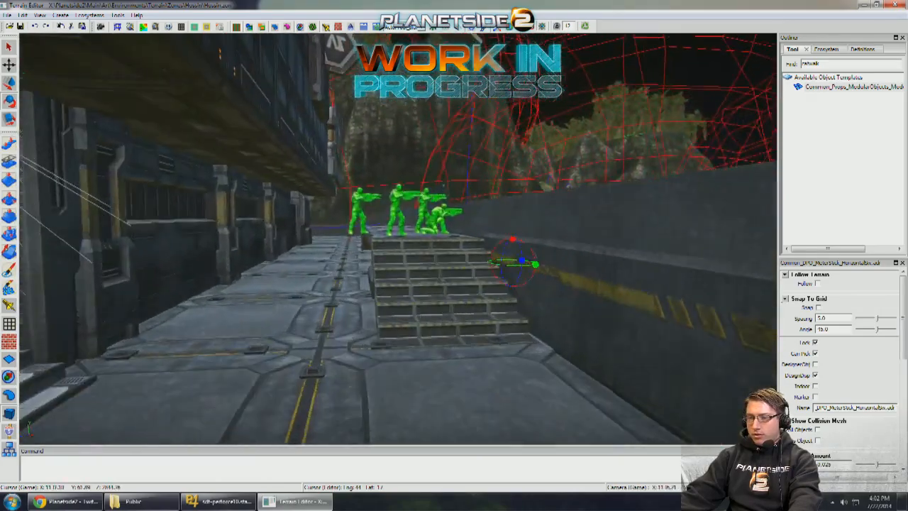
key("s")
key("d")
key("d")
key("s")
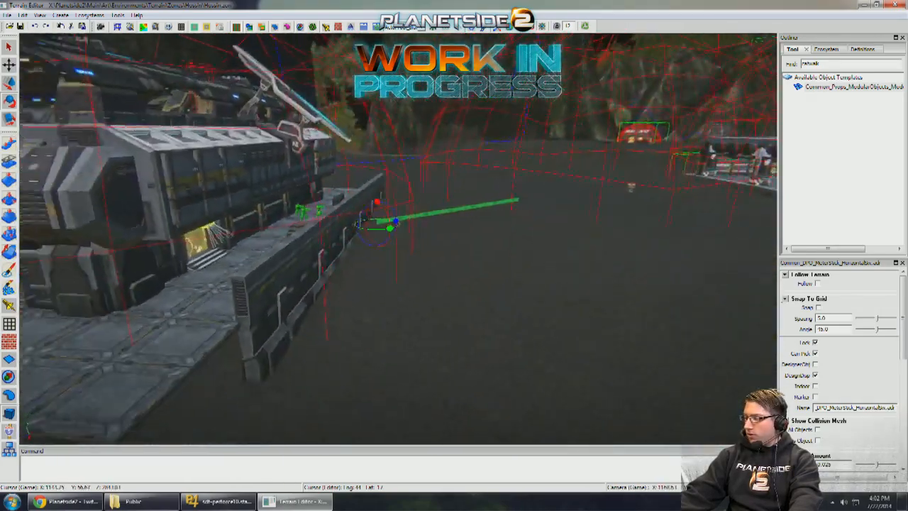
key("w")
key("s")
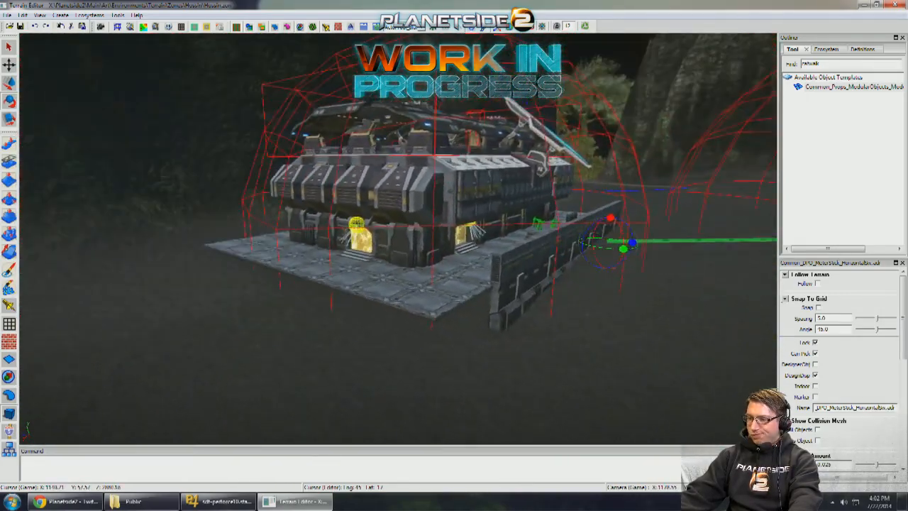
key("d")
key("w")
key("s")
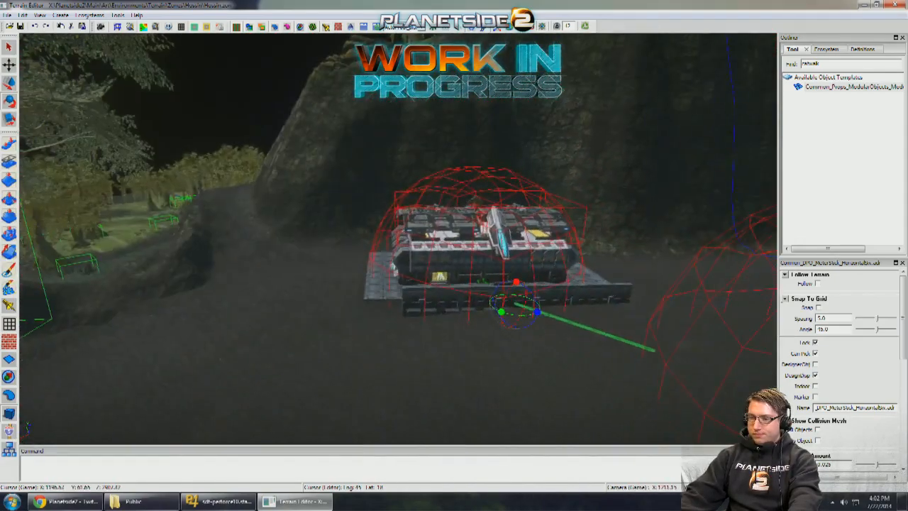
key("w")
- Select three modular wall column pieces along the outer wall of the neighbouring building
left_click(394, 344)
key("w")
key("s")
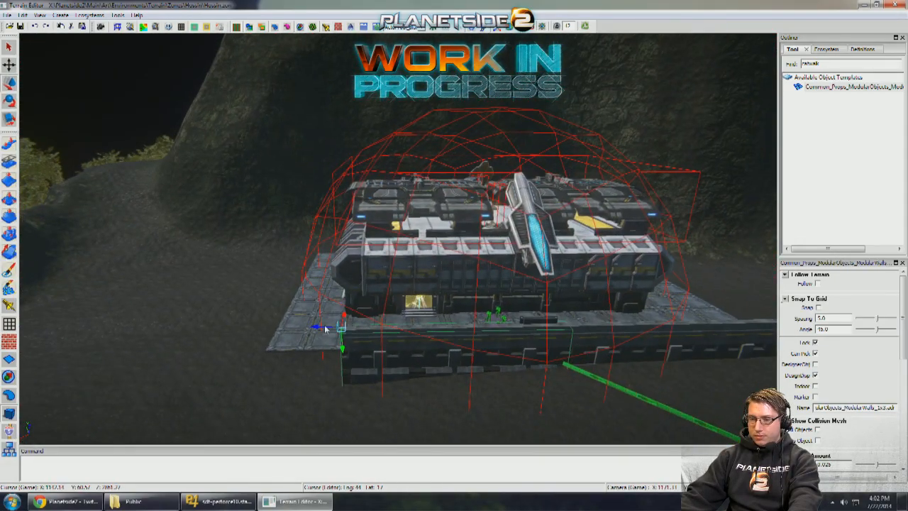
key("d")
key("w")
right_click_drag(392, 343, 340, 306)
key("w")
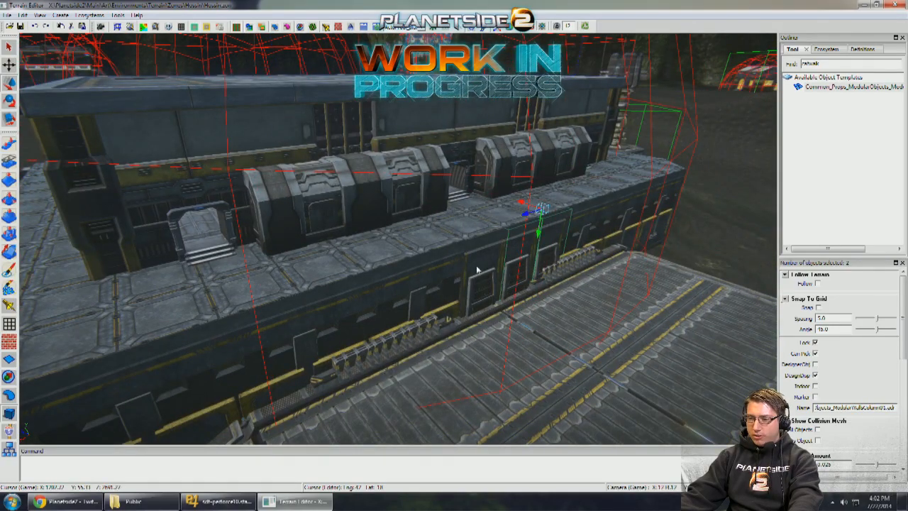
key("s")
key("a")
- Bring the three selected wall pieces across the open ground to the front of the outpost's modular wall
right_click_drag(468, 269, 616, 227)
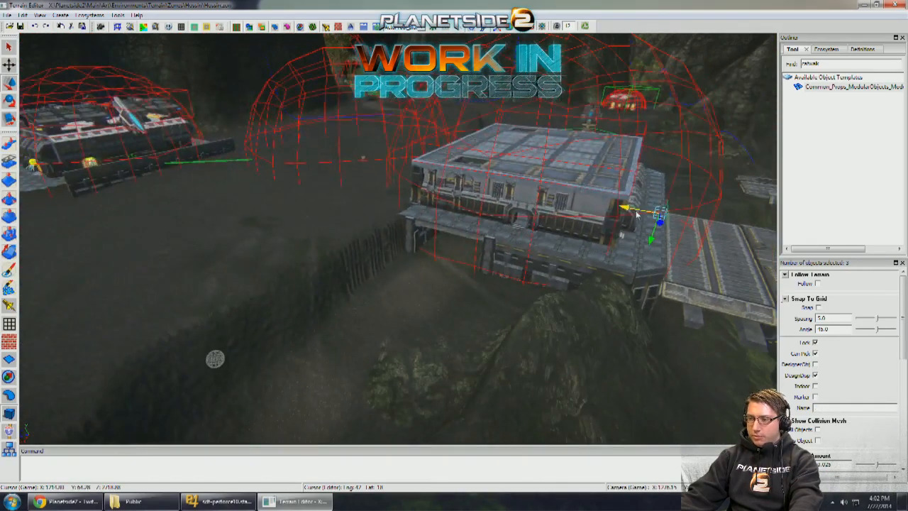
left_click_drag(290, 168, 257, 169)
key("w")
right_click_drag(257, 169, 213, 198)
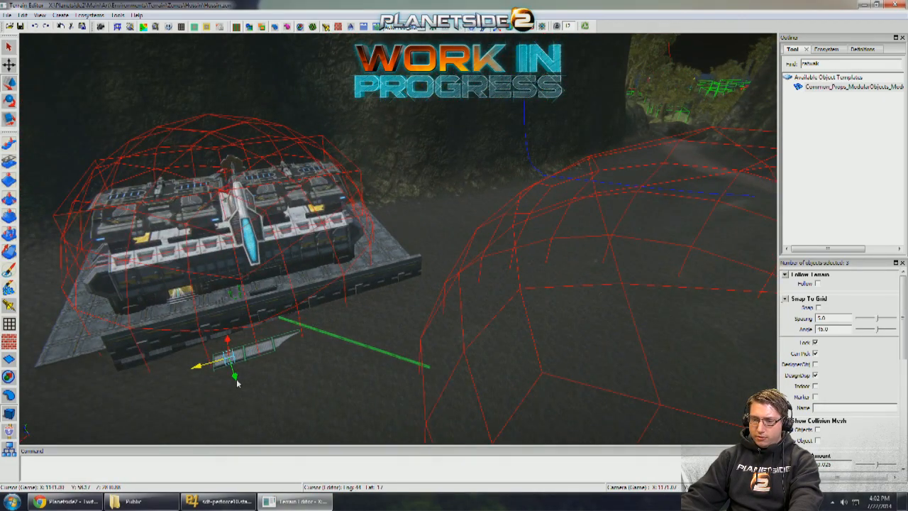
key("w")
right_click_drag(225, 350, 423, 327)
- Select the outpost's modular wall and check how the three grated pieces in front of it line up
left_click(424, 329)
scroll(426, 321, "down", 3)
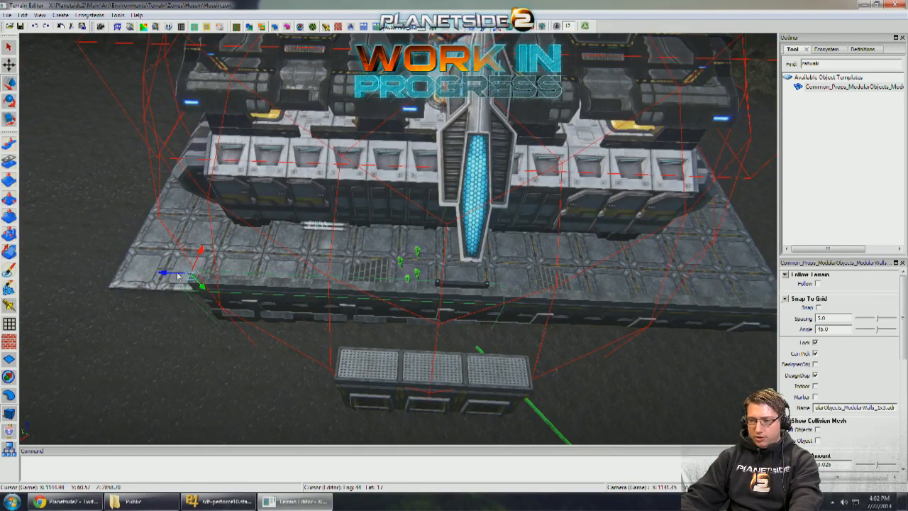
right_click_drag(124, 268, 142, 262)
key("d")
key("a")
key("d")
key("w")
key("a")
- Select the three grated pieces together and move them up against the modular wall's outer side, beside the dummies
key("a")
key("d")
key("w")
mouse_move(334, 270)
right_mouse_down()
mouse_move(348, 291)
mouse_move(332, 277)
right_mouse_up()
left_click(236, 251, "shift")
left_click(426, 205, "shift")
key("a")
right_click_drag(426, 206, 474, 173)
key("w")
scroll(403, 219, "up", 3)
key("s")
left_click_drag(477, 177, 317, 176)
key("a")
right_click_drag(316, 177, 323, 178)
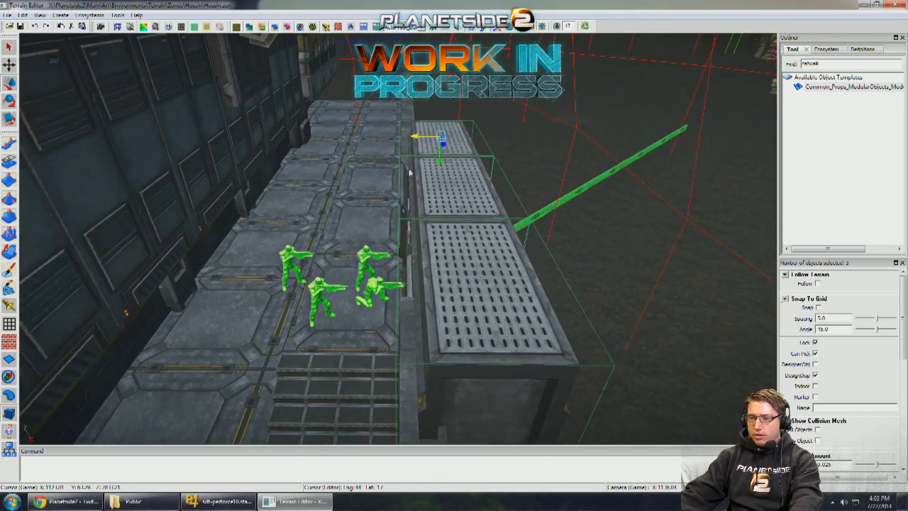
- Lower the three grated pieces to about the modular wall's top and slide them in toward the platform
left_click_drag(439, 162, 429, 204)
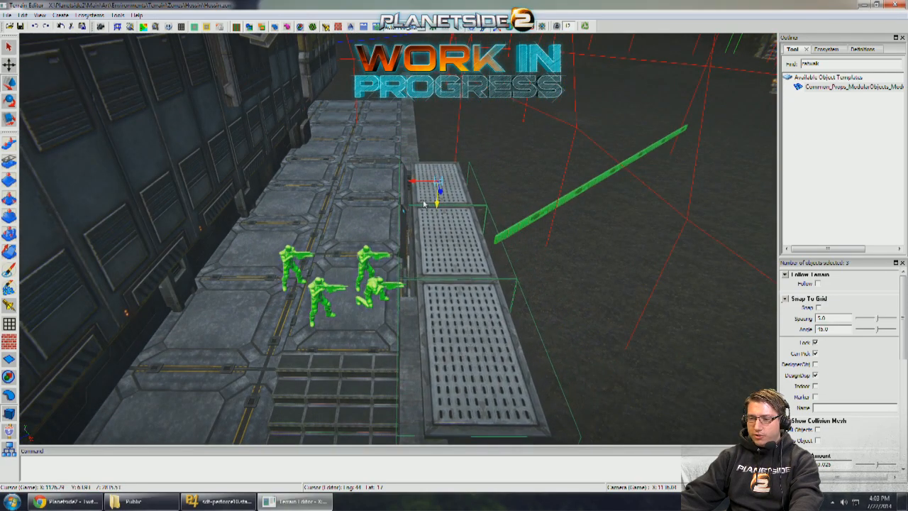
key("a")
right_click_drag(430, 204, 420, 168)
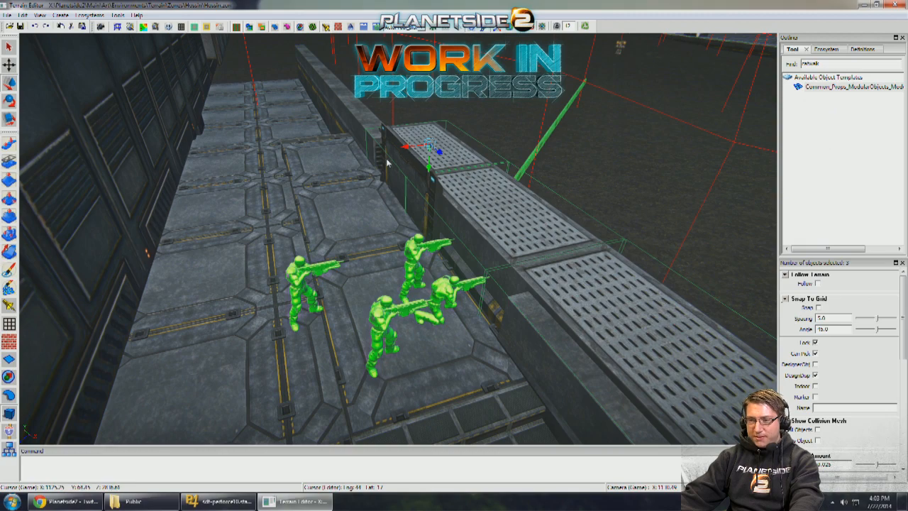
left_click_drag(408, 153, 395, 154)
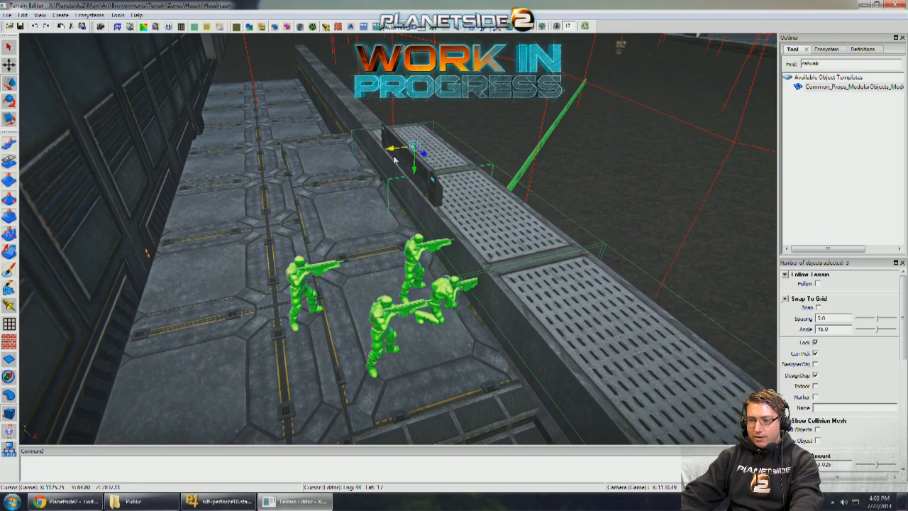
- Slide the three grated pieces further inward over the modular wall's top edge, up to the platform floor
key("w")
right_click_drag(395, 155, 431, 156)
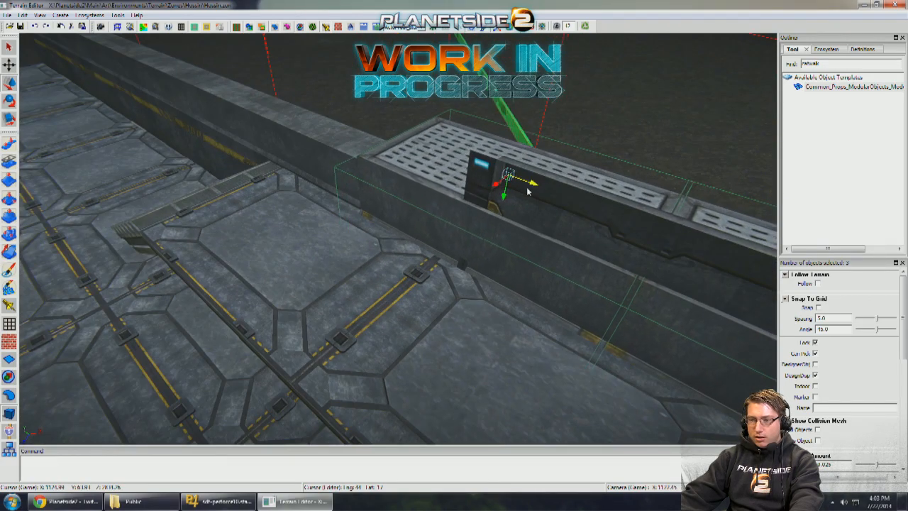
right_click_drag(496, 196, 539, 170)
left_click_drag(553, 170, 558, 170)
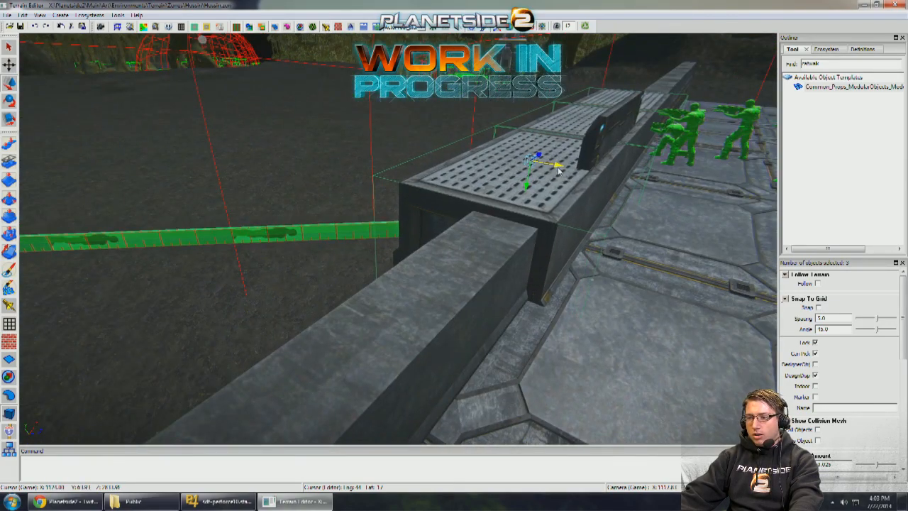
right_click_drag(557, 170, 550, 150)
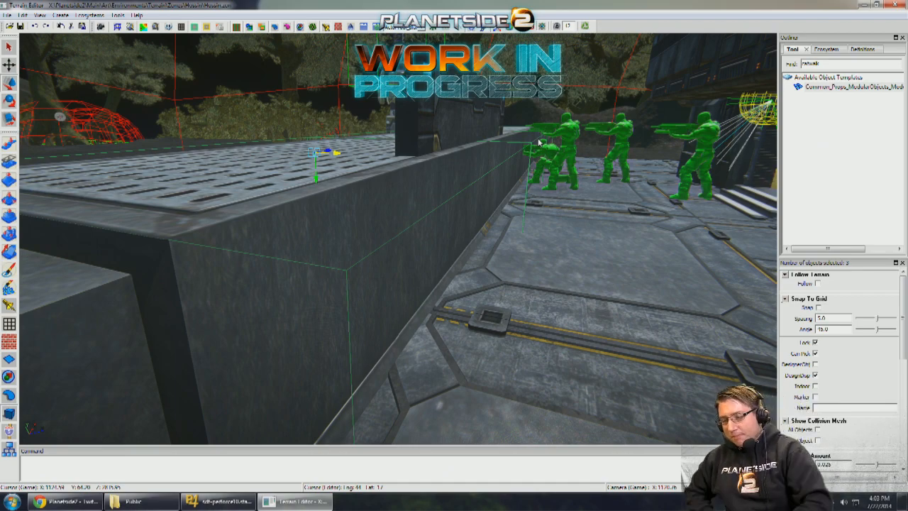
- Fine-tune the height and sideways position of the three grated pieces so they sit over the modular wall's top edge
right_click_drag(538, 142, 410, 238)
left_click(476, 232)
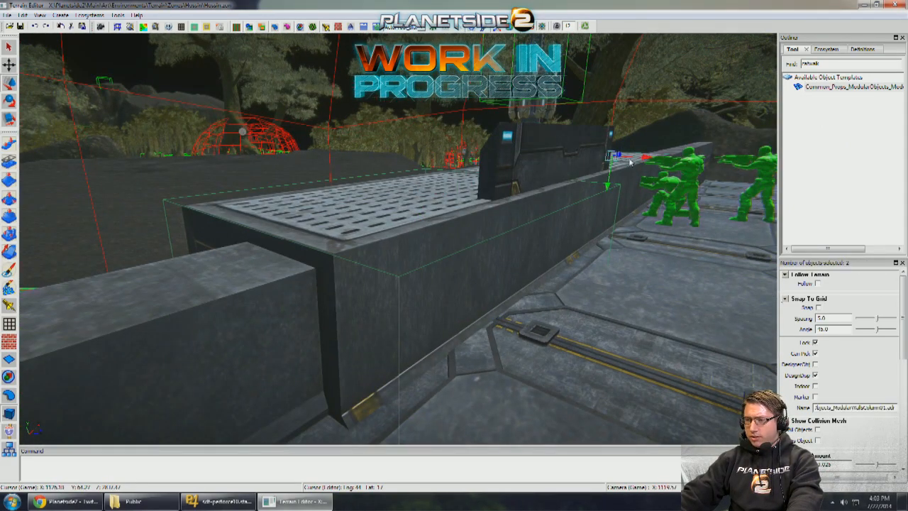
right_click_drag(614, 179, 583, 173)
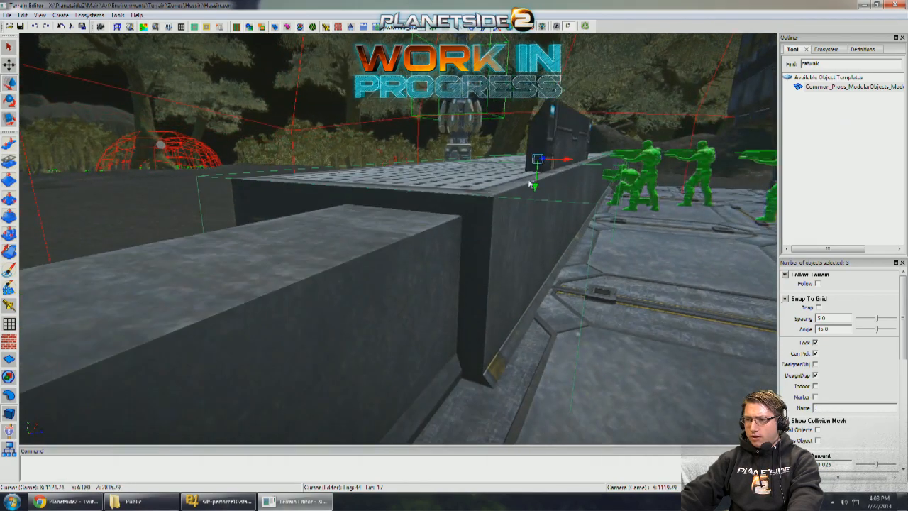
right_click_drag(535, 187, 534, 180)
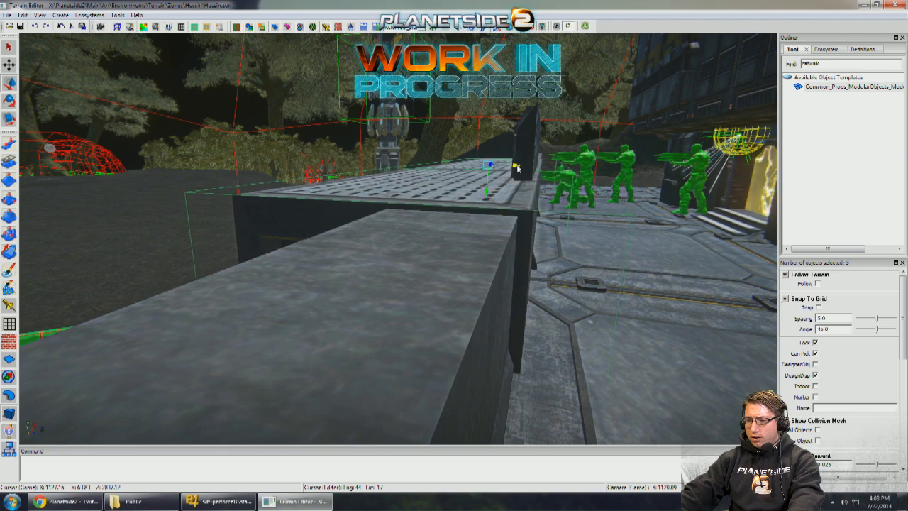
right_click_drag(531, 176, 446, 220)
- Select the catwalk wall and slide it outward so it stands free of the modular wall's platform-side face
left_click(447, 220)
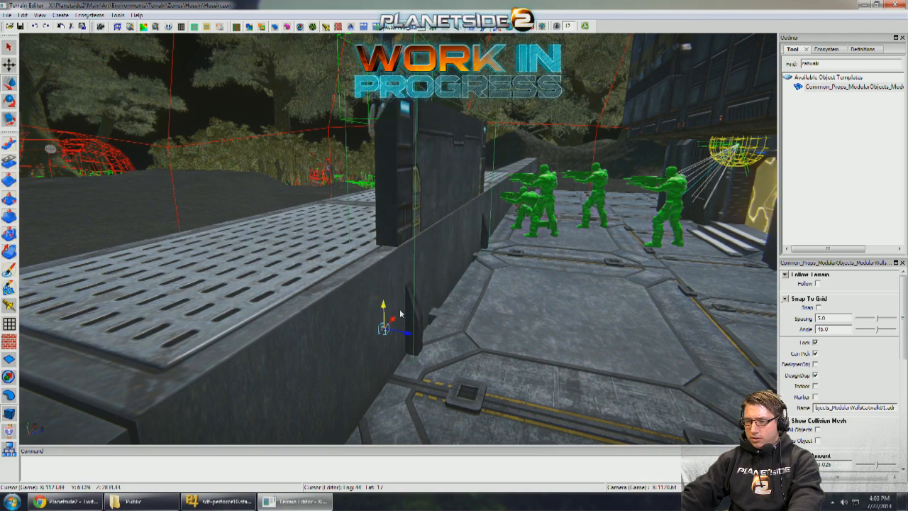
mouse_move(429, 335)
left_mouse_down()
mouse_move(412, 339)
mouse_move(418, 345)
left_mouse_up()
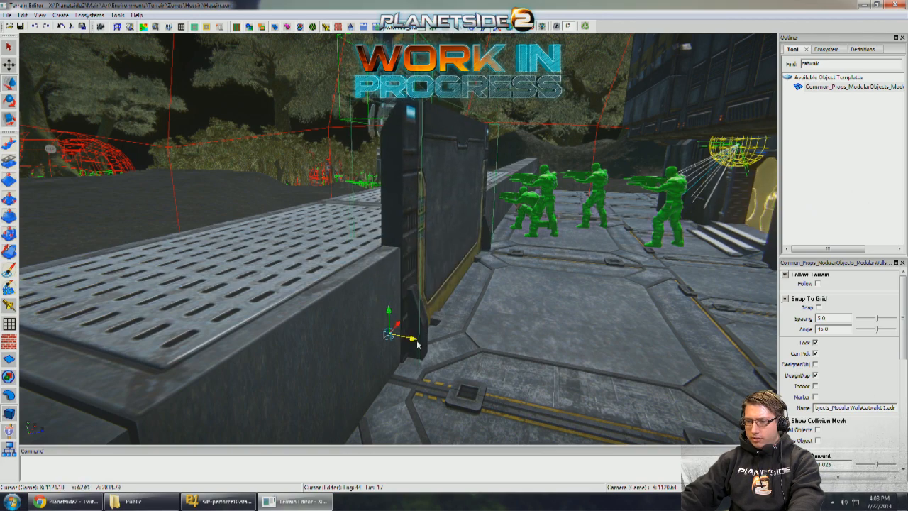
right_click_drag(495, 308, 551, 291)
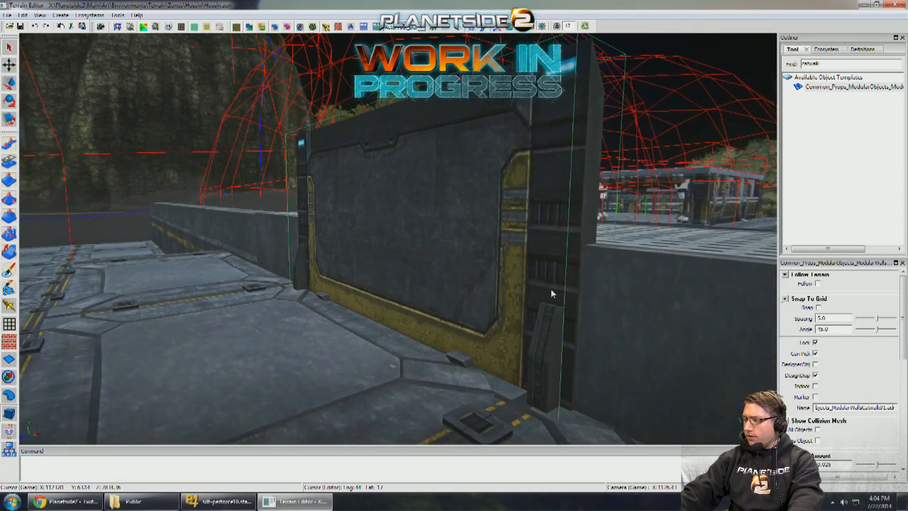
left_click(534, 28)
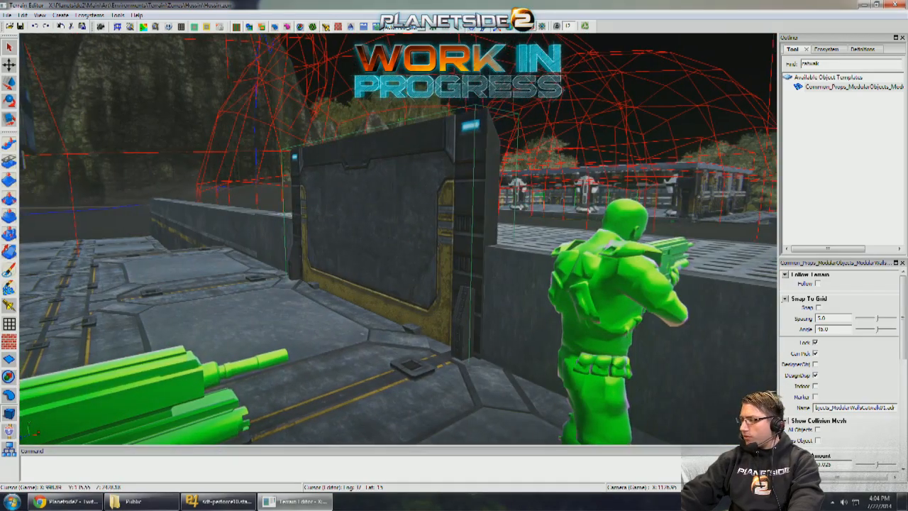
right_click_drag(512, 80, 422, 248)
- Select the horizontal meter stick outside the outpost and turn it to lie alongside the outer wall's base
left_click(430, 278)
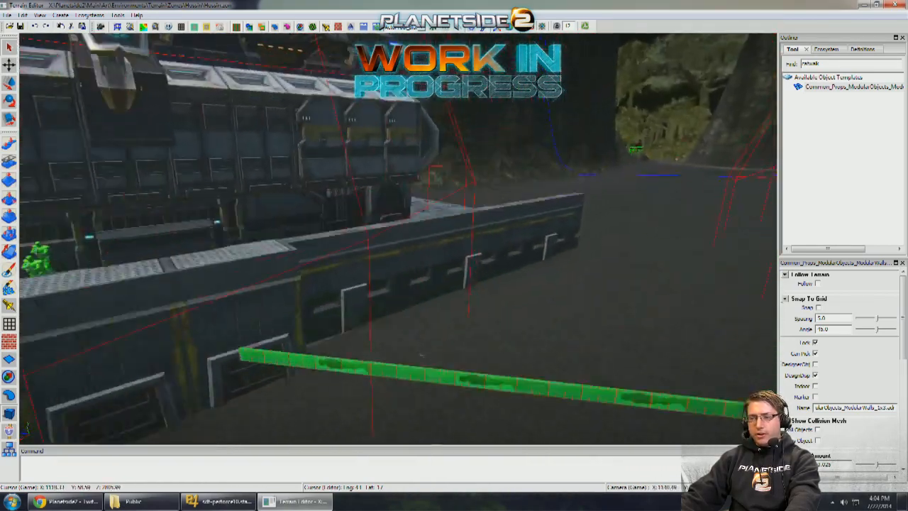
right_click_drag(421, 355, 380, 326)
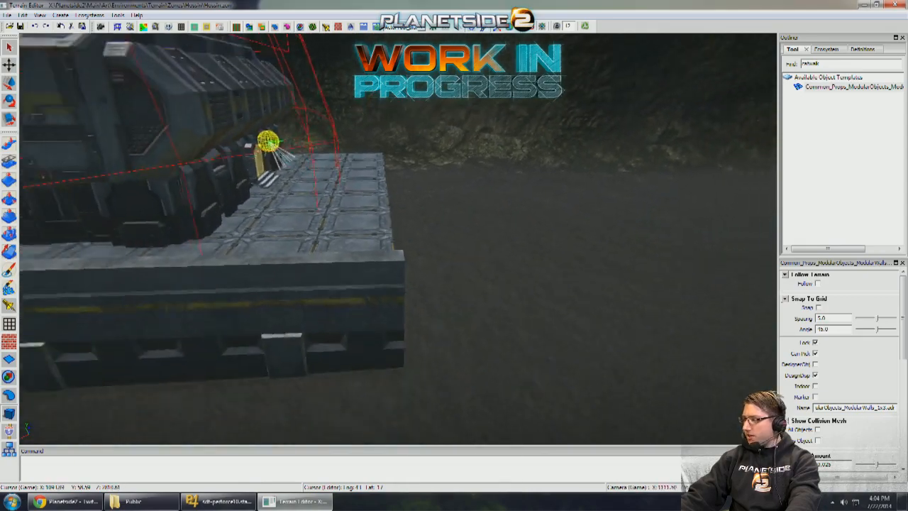
right_click_drag(489, 262, 507, 250)
left_click(459, 283)
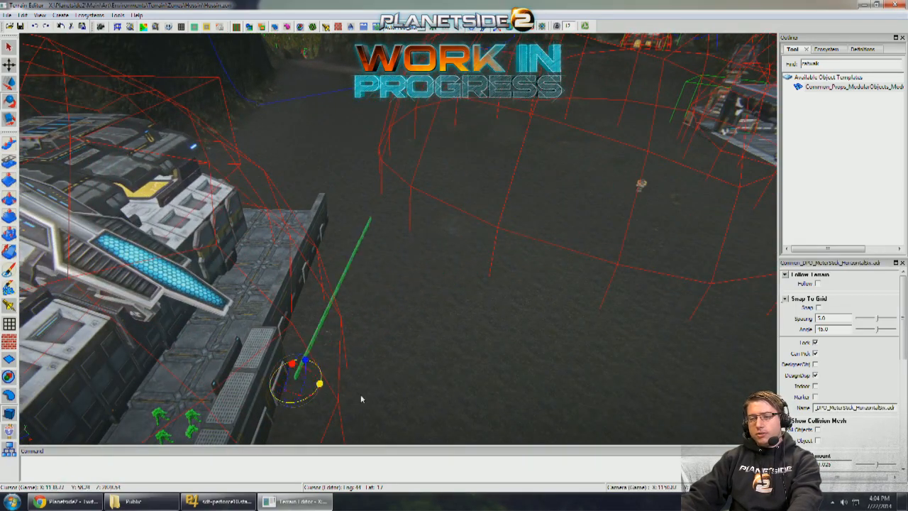
left_click_drag(361, 396, 353, 394)
scroll(407, 363, "up", 5)
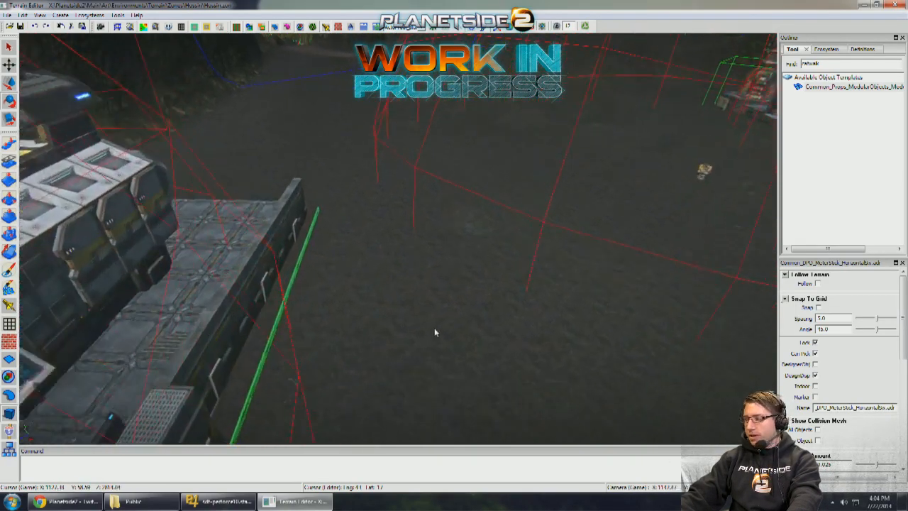
scroll(435, 332, "up", 3)
right_click_drag(458, 314, 462, 313)
right_click_drag(478, 307, 310, 246)
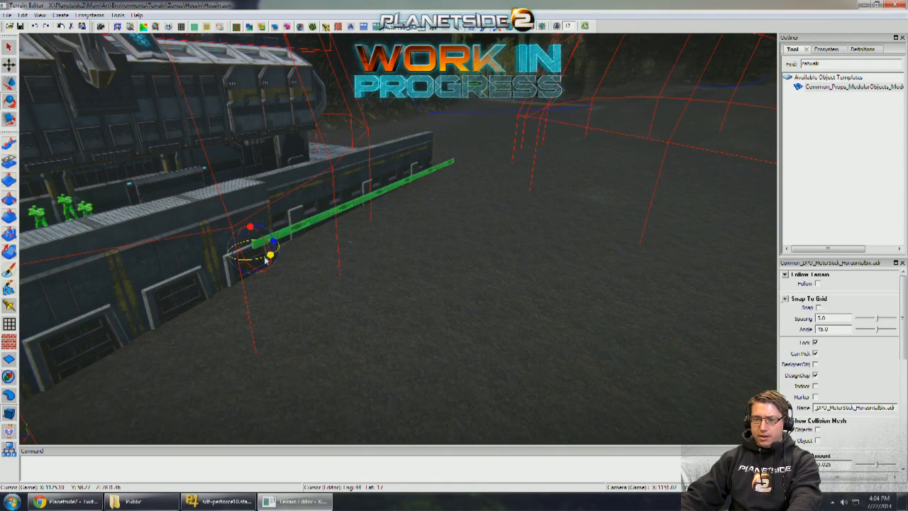
- Move the meter stick up onto the outpost's platform and lay it outward from the end doorway
right_click_drag(161, 232, 287, 253)
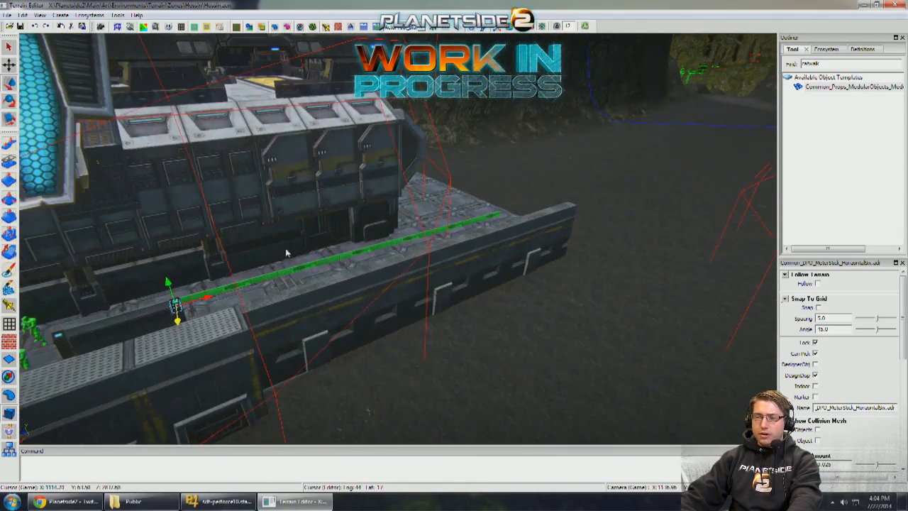
right_click_drag(364, 302, 151, 185)
left_click_drag(133, 194, 386, 195)
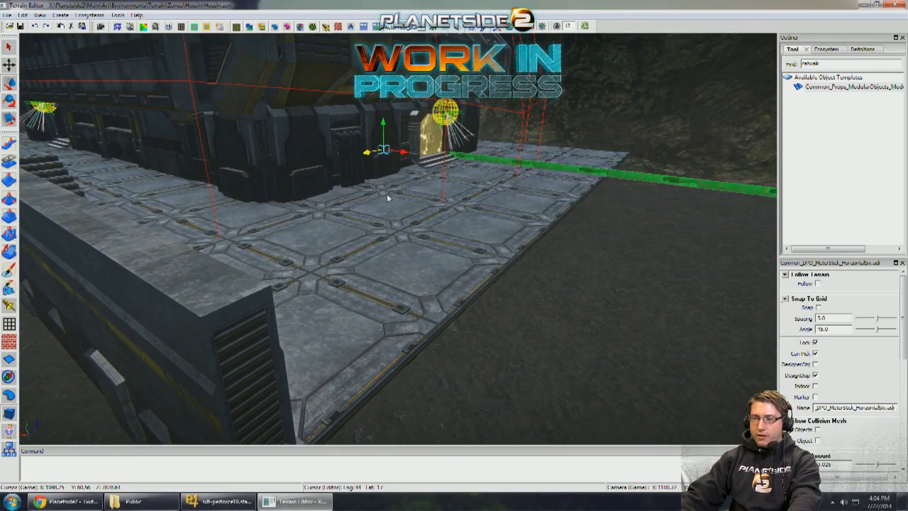
- Place another meter stick at the platform's corner, point it over the outer wall toward the pillared building, and set its X scale to 2.5
right_click_drag(386, 194, 474, 203)
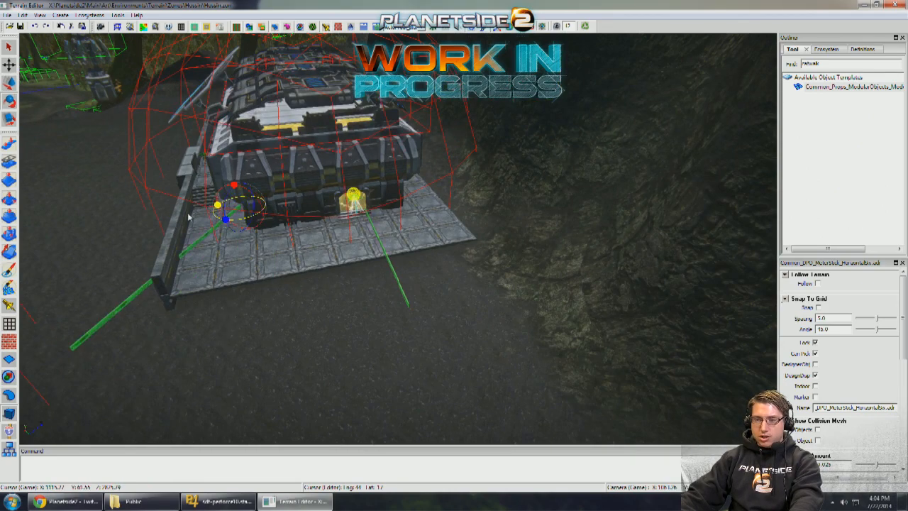
left_click_drag(189, 217, 186, 213)
right_click_drag(185, 213, 512, 205)
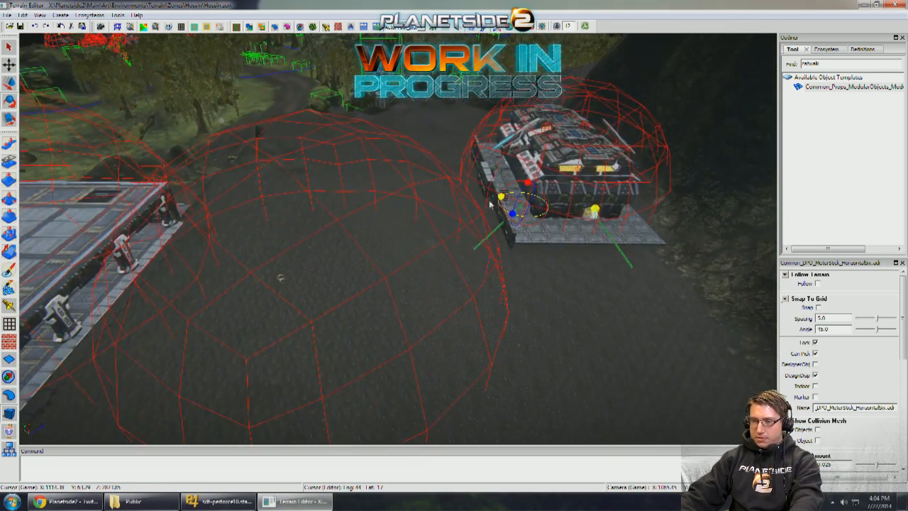
left_click(903, 396)
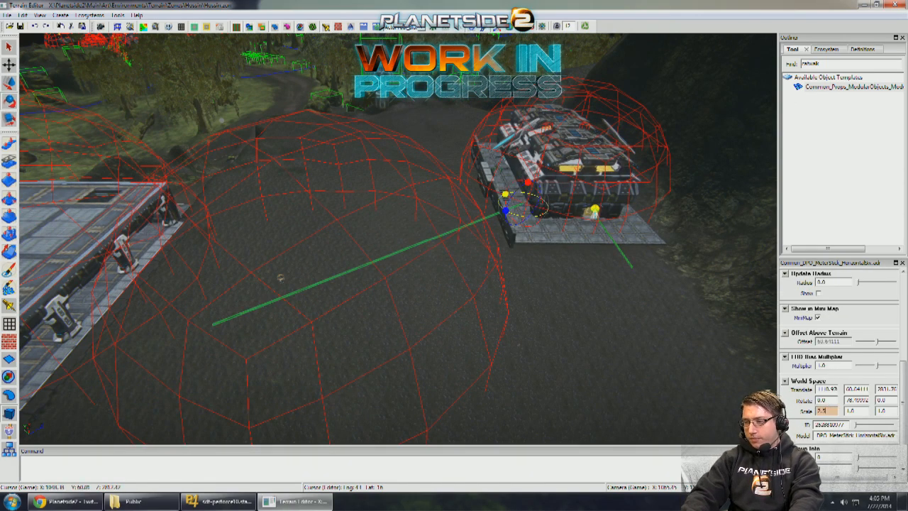
- Slide the stretched meter stick farther along the outpost's wall and rotate it to about 75.5 degrees across the open ground
scroll(602, 217, "up", 4)
key("w")
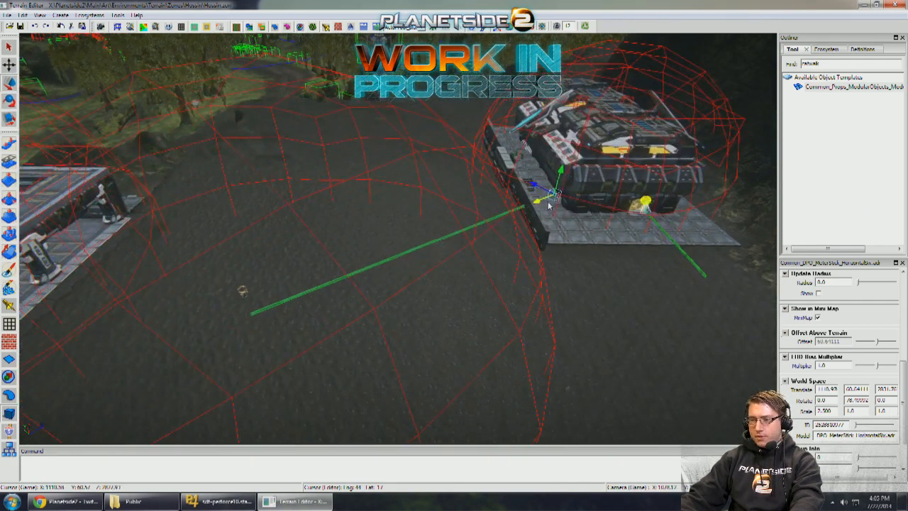
left_click_drag(543, 181, 532, 182)
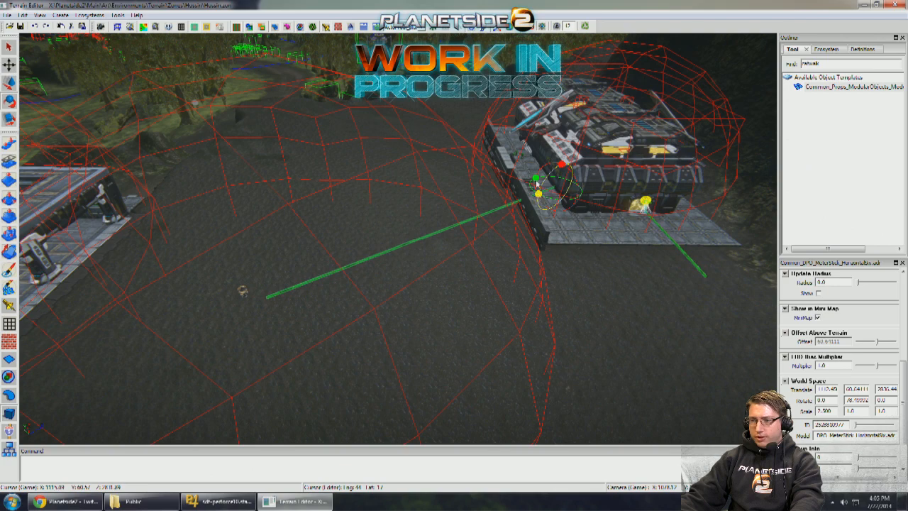
key("q")
right_click_drag(537, 199, 677, 273, "alt")
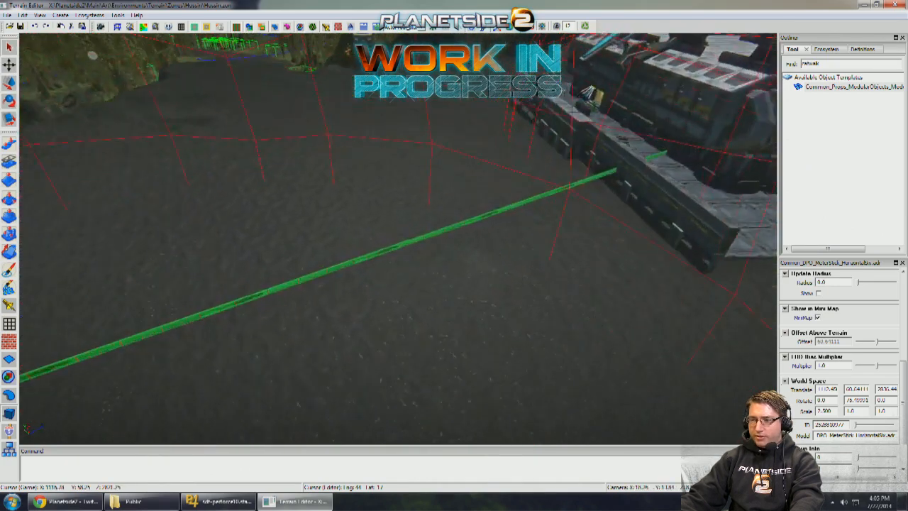
left_click_drag(677, 273, 690, 309, "alt")
left_click_drag(591, 239, 596, 242, "alt")
mouse_move(596, 242)
right_mouse_down("alt")
mouse_move(496, 174)
mouse_move(588, 241)
right_mouse_up("alt")
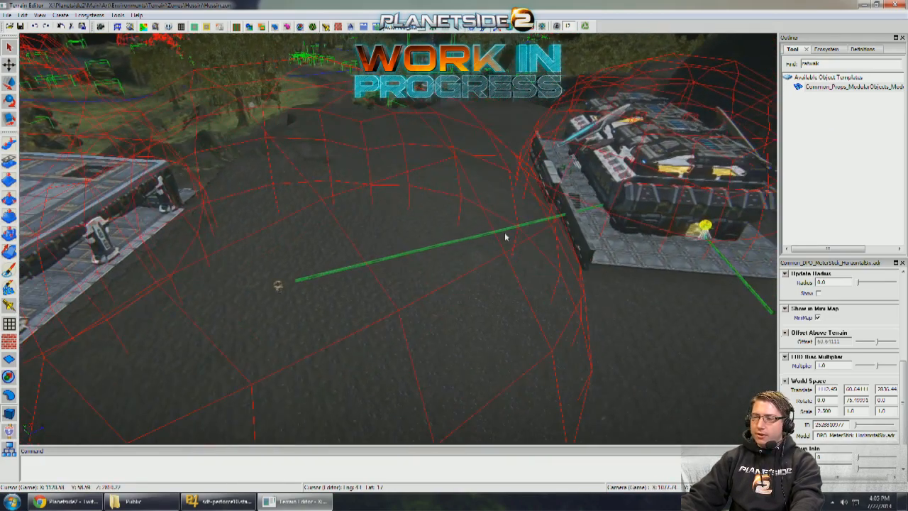
- Duplicate the stretched meter stick, turning the copy and starting it near the first stick's far end
right_click_drag(515, 228, 515, 229, "alt")
left_click_drag(515, 229, 539, 202, "alt")
right_click_drag(539, 203, 495, 230, "alt")
left_click(559, 163)
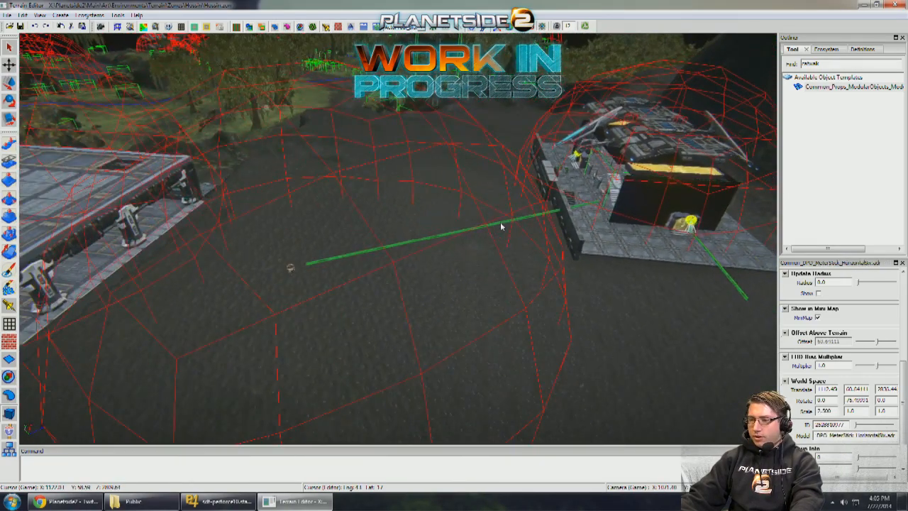
key("w")
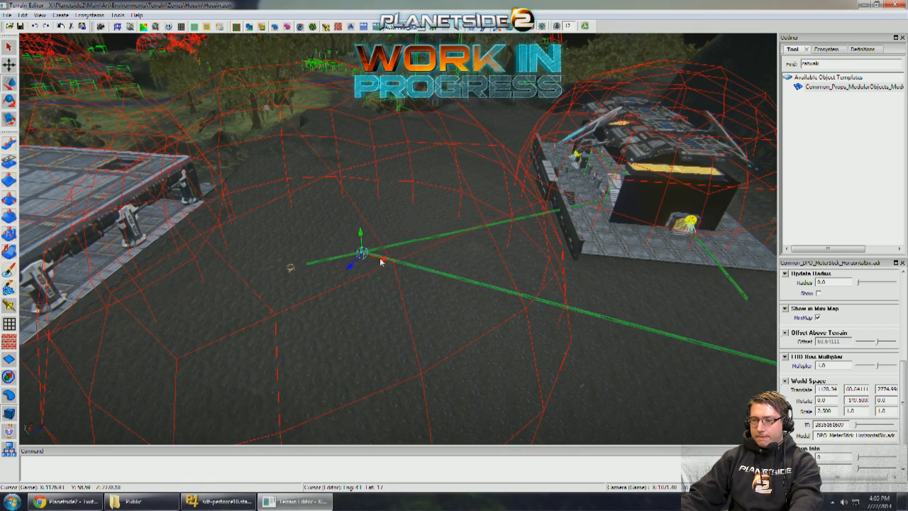
- Move the copied meter stick over to the pillared building so it reaches from beneath the roof onto the open ground
left_click_drag(221, 232, 215, 230)
left_click_drag(216, 230, 325, 203, "alt")
key("e")
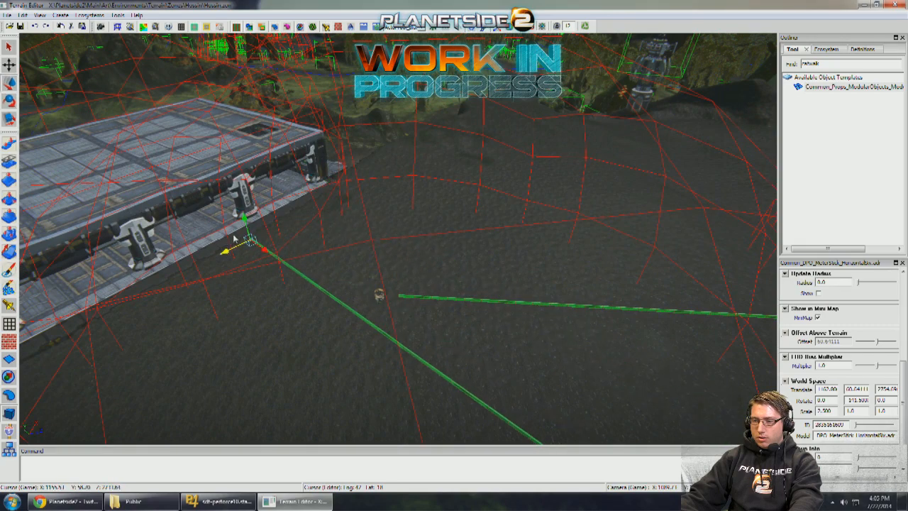
left_click_drag(322, 236, 356, 243, "alt")
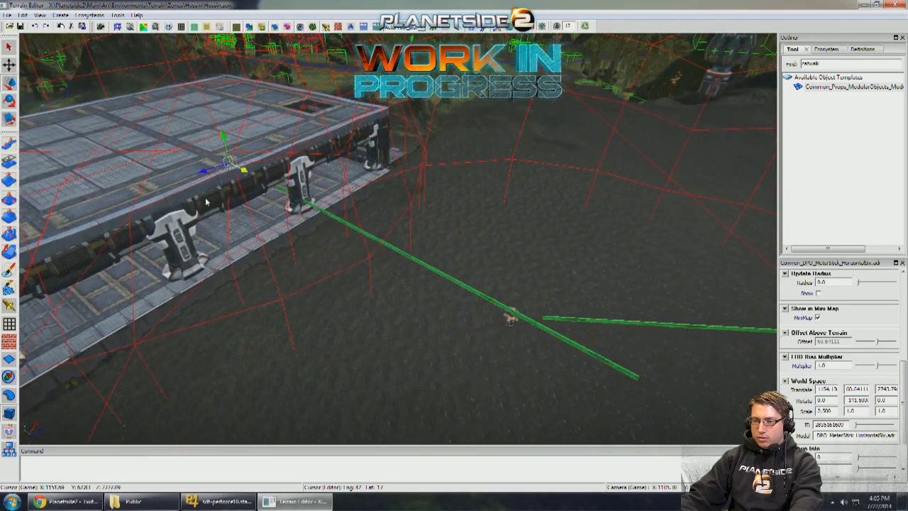
right_click_drag(183, 194, 221, 213, "alt")
left_click_drag(222, 234, 290, 223, "alt")
right_click_drag(290, 222, 347, 230, "alt")
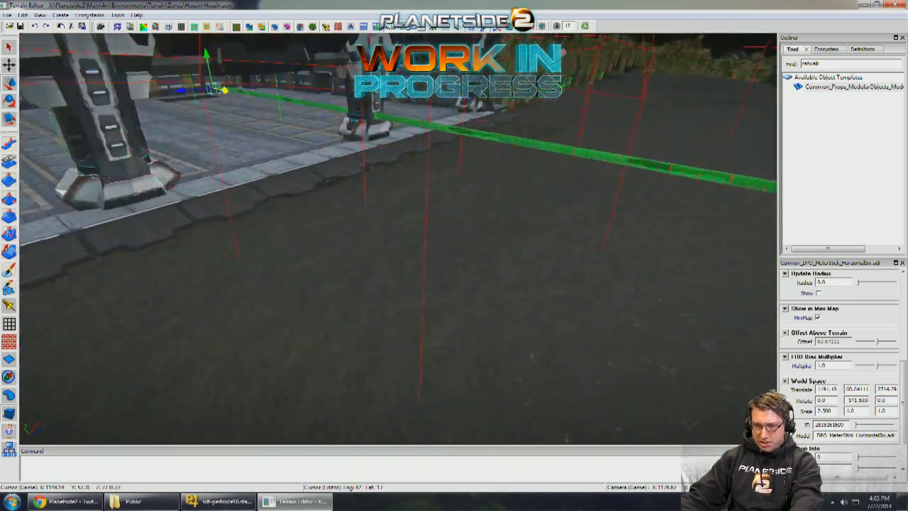
- Reposition the copied meter stick beneath the pillared building and rotate it to about 133 degrees toward the first stick's end
left_click_drag(348, 230, 255, 214, "alt")
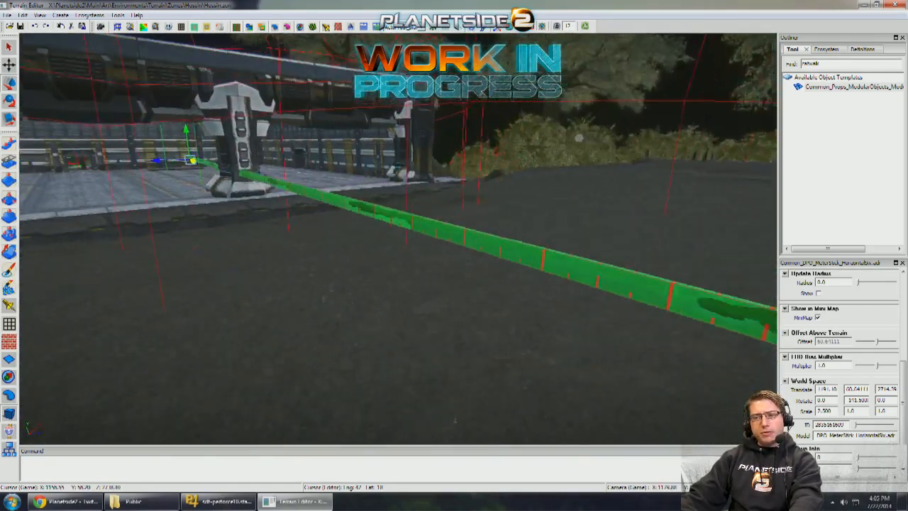
right_click_drag(418, 231, 375, 227, "alt")
left_click_drag(376, 227, 330, 224, "alt")
left_click_drag(233, 199, 246, 217, "alt")
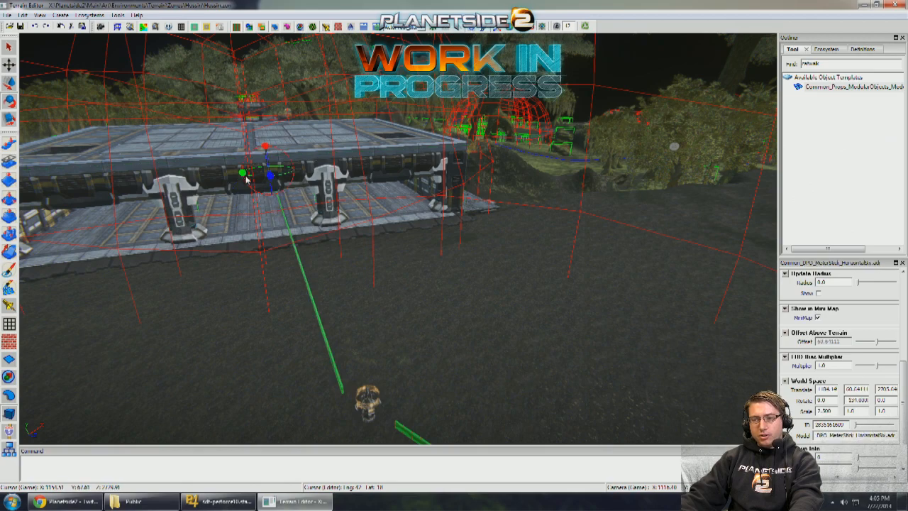
key("q")
left_click_drag(319, 222, 491, 169, "alt")
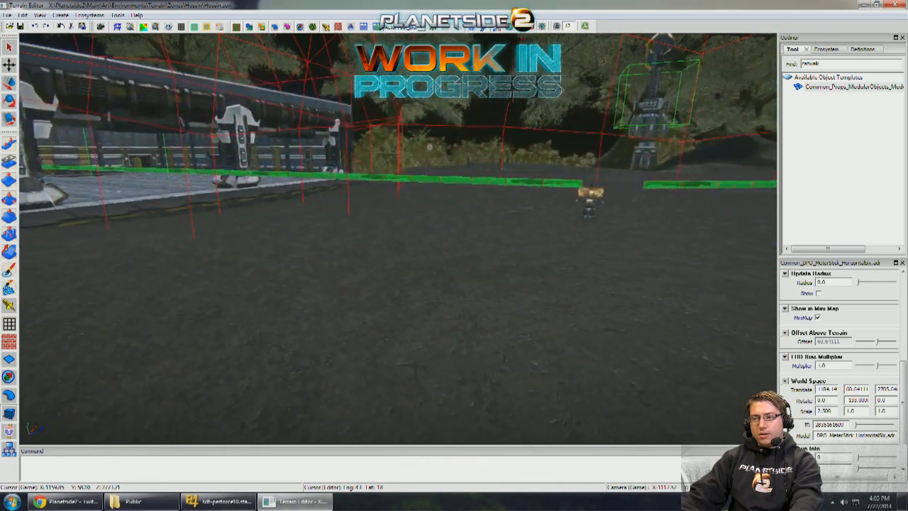
- Lower the copied meter stick to a height of about 58.72 so it lies close to the ground
scroll(491, 168, "down", 4)
scroll(339, 235, "up", 5)
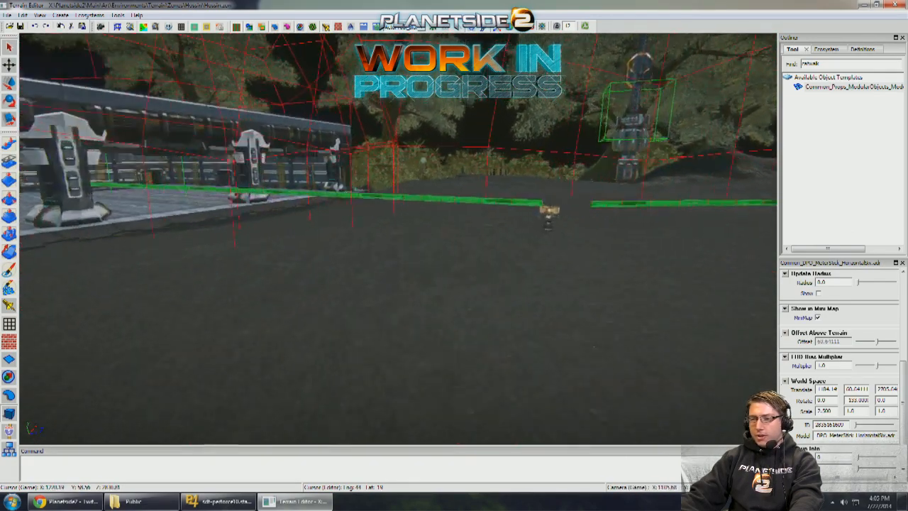
left_click_drag(338, 235, 320, 217, "alt")
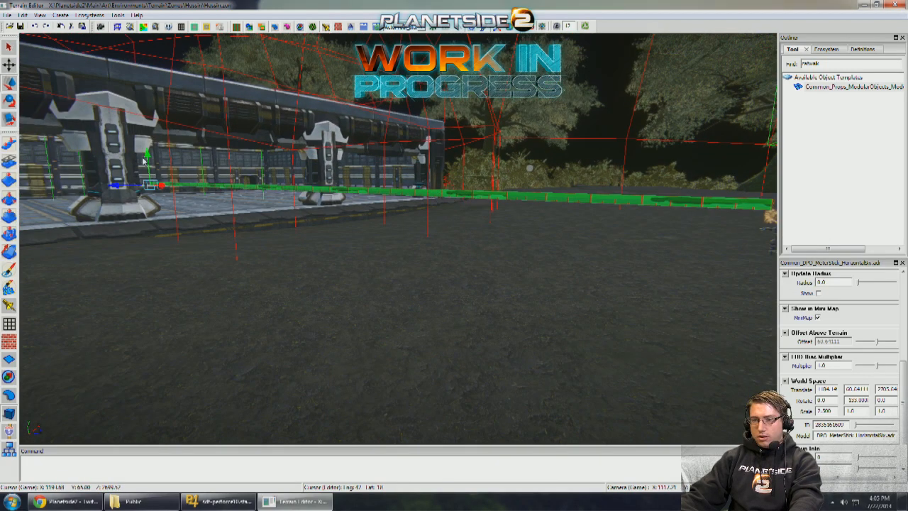
left_click_drag(147, 163, 146, 172)
left_click_drag(213, 184, 357, 196, "alt")
- Examine the span between the outpost and the pillared building along the two meter sticks from several viewpoints
scroll(508, 207, "up", 4)
scroll(491, 207, "down", 10)
scroll(499, 205, "up", 5)
scroll(493, 203, "up", 10)
scroll(404, 199, "up", 8)
right_click_drag(356, 196, 513, 248, "alt")
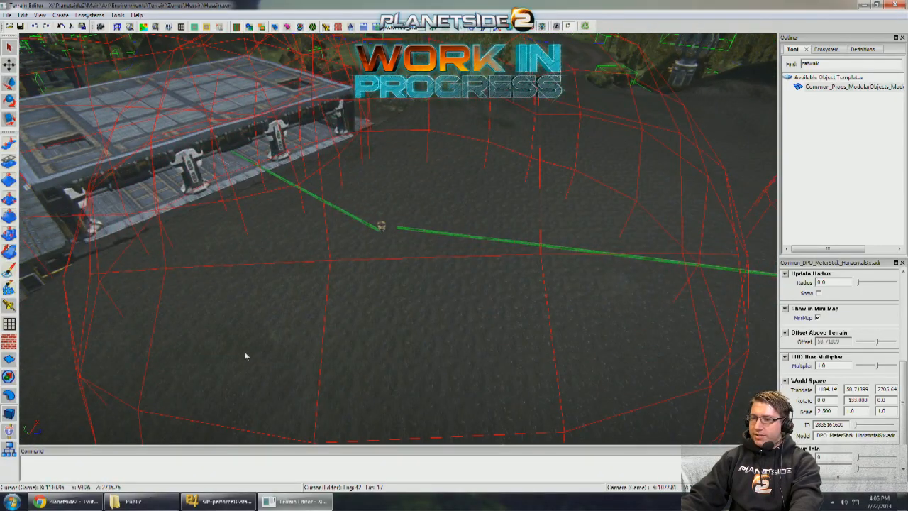
right_click_drag(245, 355, 556, 324, "alt")
left_click_drag(556, 325, 397, 287, "alt")
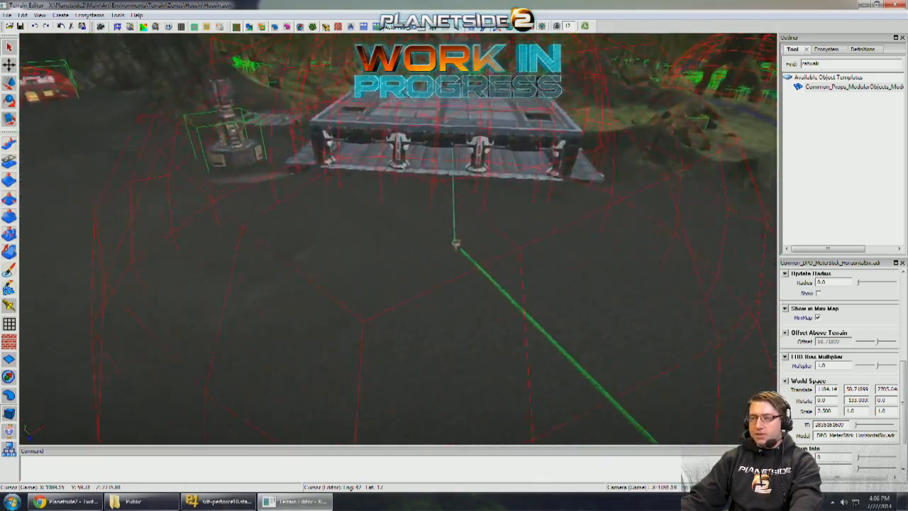
right_click_drag(397, 287, 426, 291, "alt")
left_click_drag(426, 291, 567, 283, "alt")
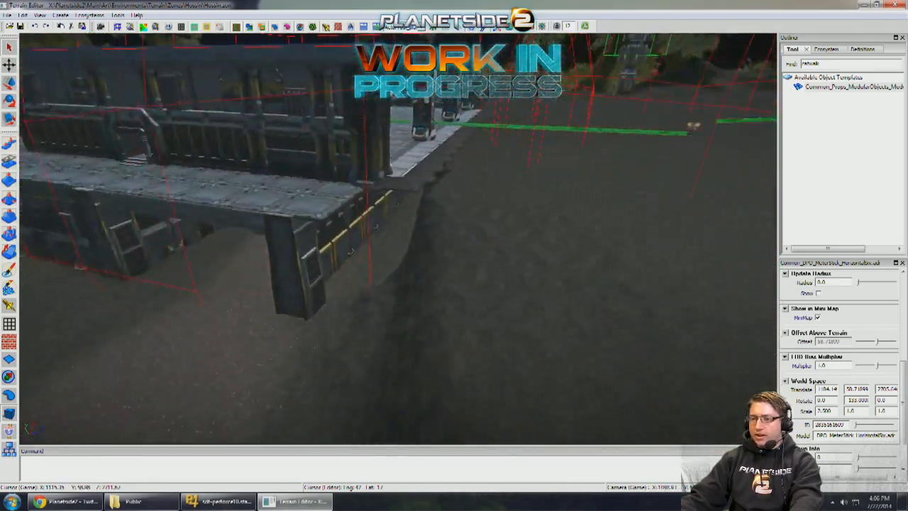
left_click_drag(361, 294, 489, 295, "alt")
middle_click_drag(489, 294, 493, 376, "alt")
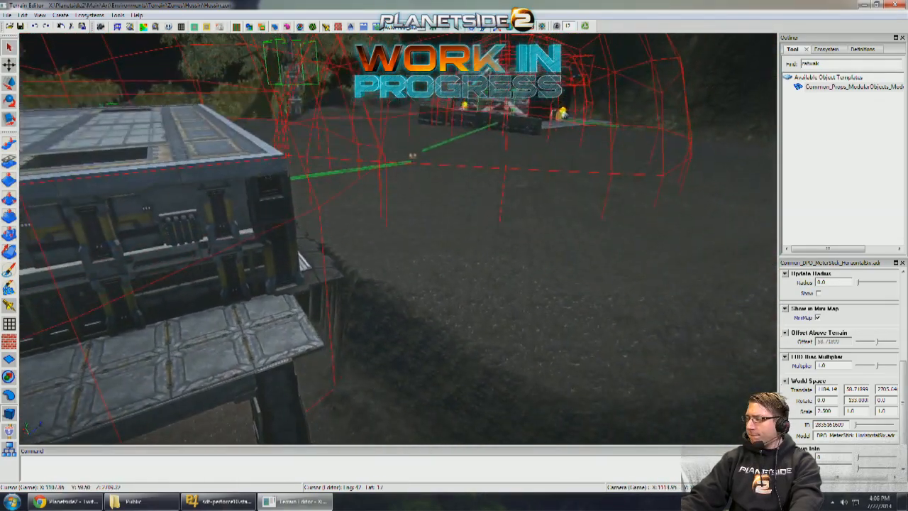
left_click_drag(490, 312, 319, 351, "alt")
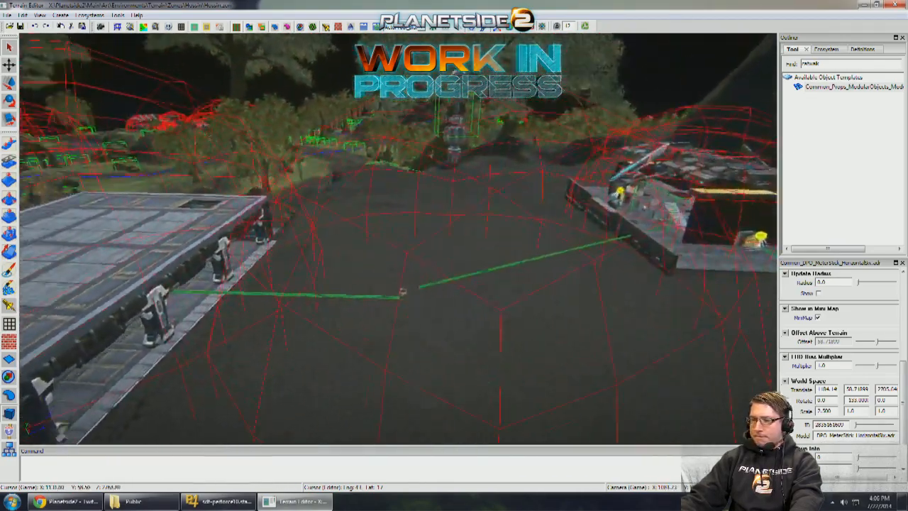
- Move the command console away from the end of the meter stick onto the open ground beside the gap between both sticks
left_click_drag(405, 295, 433, 305, "alt")
right_click_drag(432, 305, 497, 312, "alt")
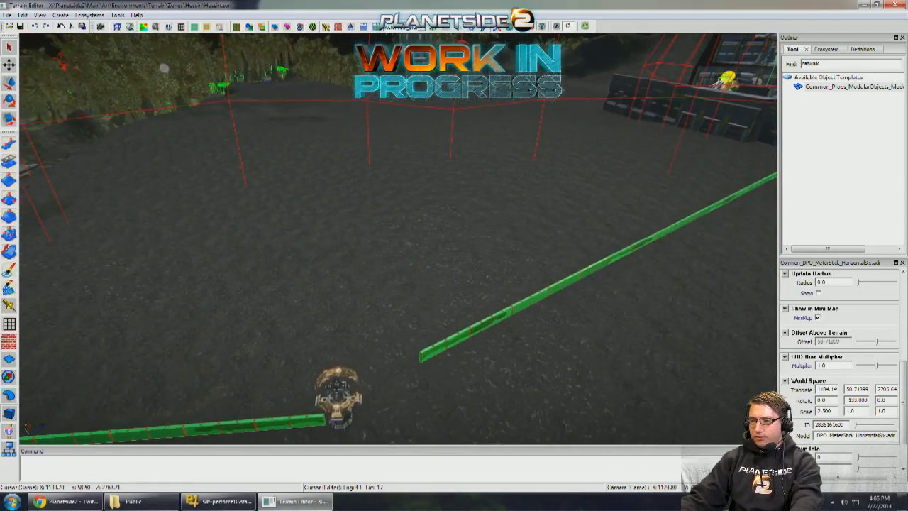
right_click_drag(397, 241, 319, 220)
mouse_move(389, 284)
right_mouse_down()
mouse_move(312, 290)
mouse_move(388, 297)
right_mouse_up()
scroll(389, 297, "down", 3)
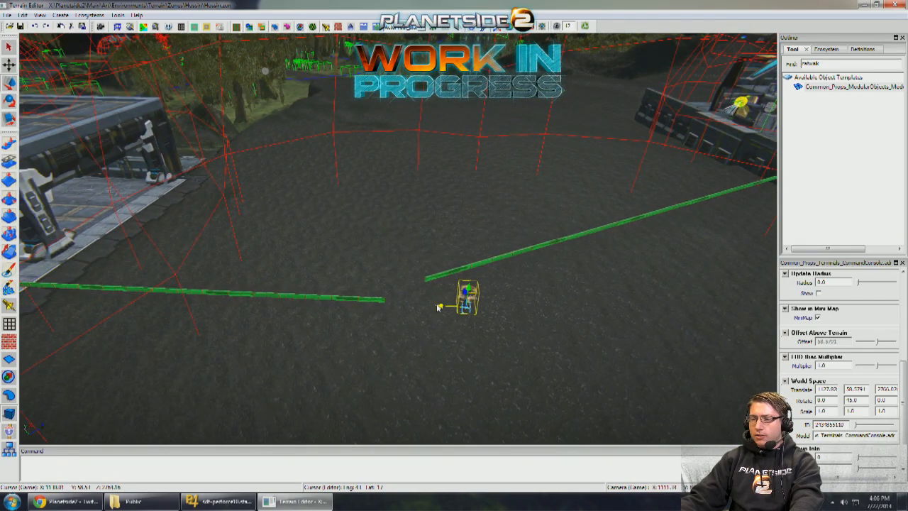
right_click_drag(483, 309, 539, 298)
- Search the object templates for modular pieces and place a ModularWalls01 wall on the ground in front of the pillared building
right_click_drag(454, 284, 543, 237)
right_click_drag(557, 288, 582, 271)
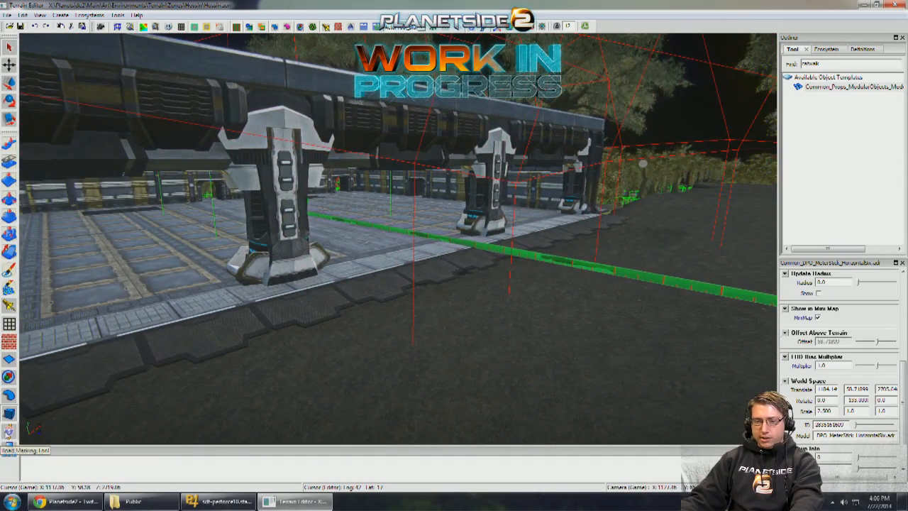
right_click_drag(730, 63, 833, 77)
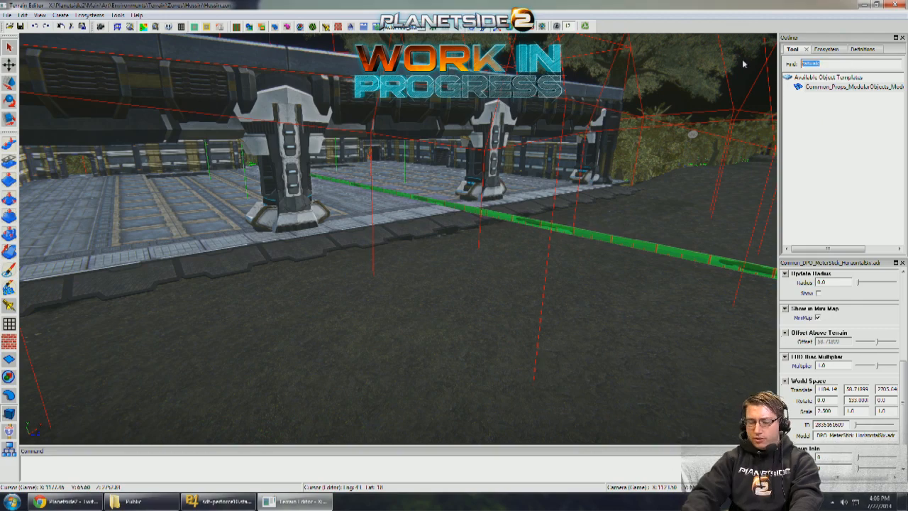
type("modular")
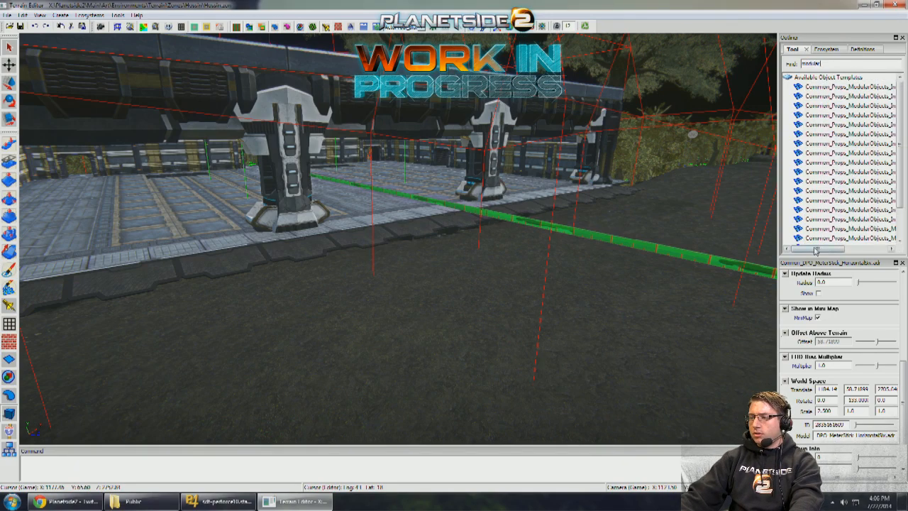
left_click_drag(815, 250, 849, 249)
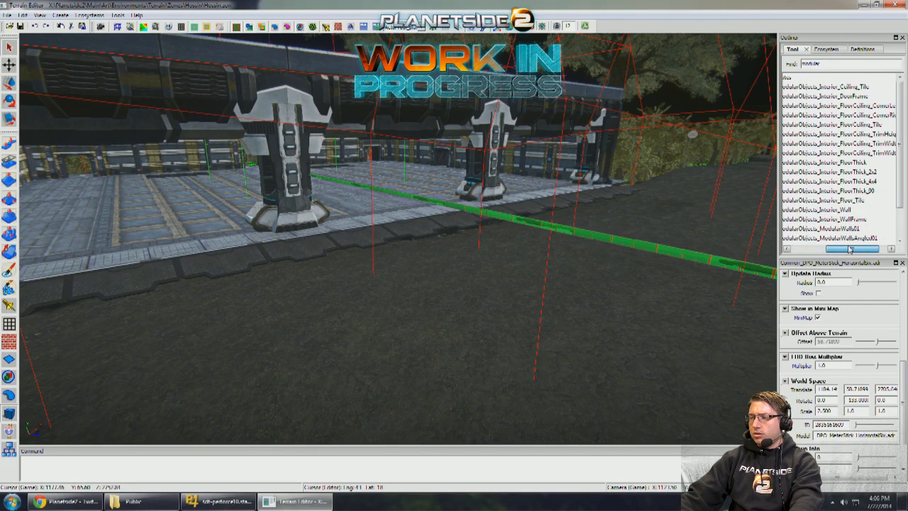
left_click(844, 210)
scroll(845, 206, "down", 2)
left_click(843, 190)
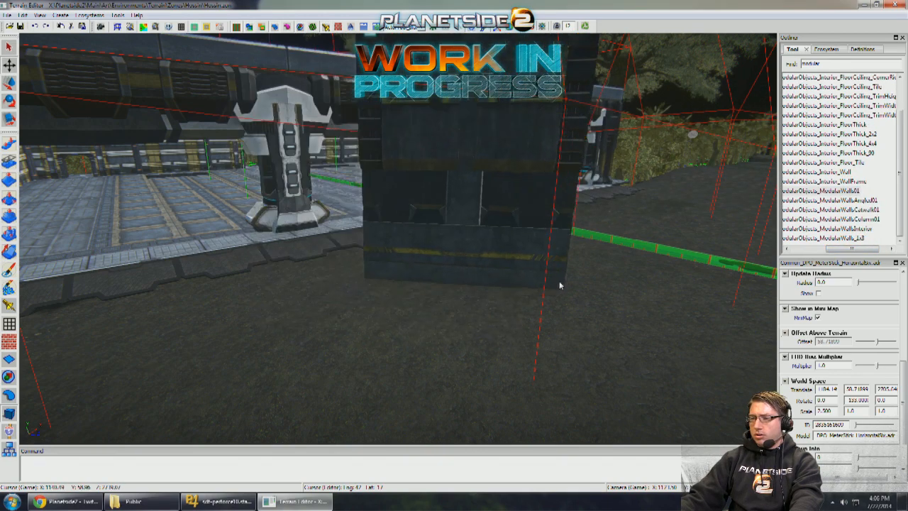
left_click_drag(500, 259, 512, 257)
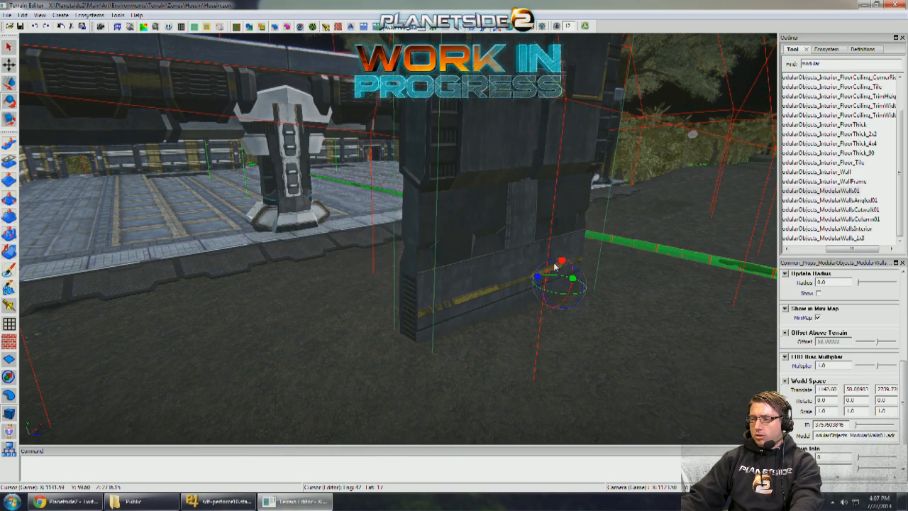
- Rotate the wall piece to 180, 45, 0 so it stands upside down, and raise it to a height of about 64.58
left_click_drag(605, 252, 634, 245)
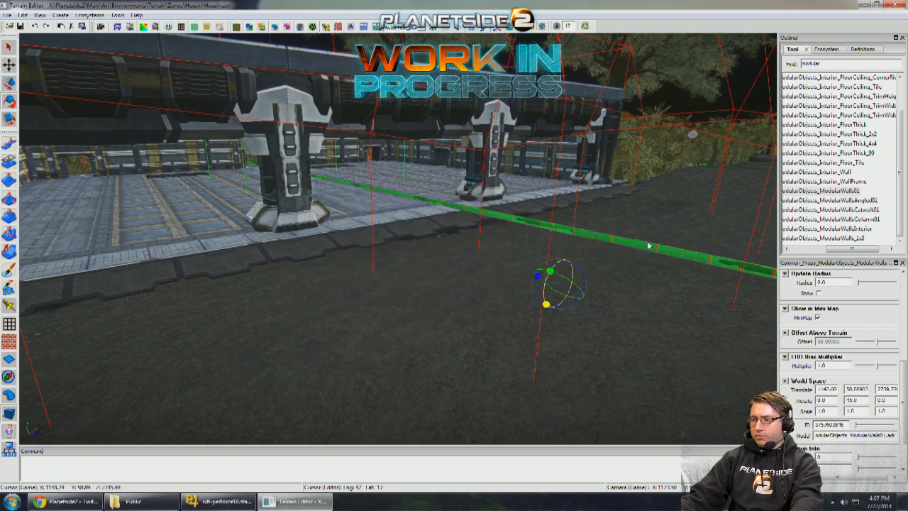
left_click_drag(556, 305, 577, 178)
right_click_drag(576, 196, 570, 199)
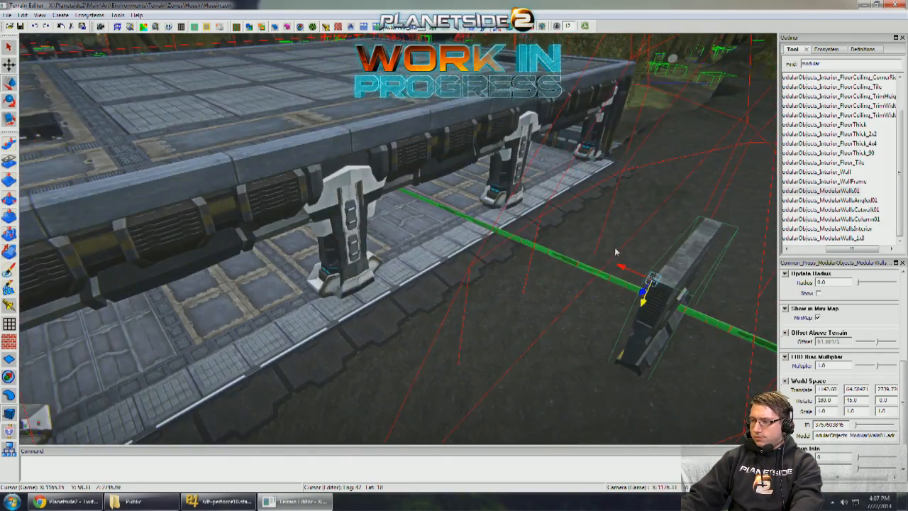
- Move the flipped wall between the pillared building's middle pillars and raise it to a height of about 65.58
left_click_drag(619, 265, 389, 187)
scroll(392, 188, "up", 5)
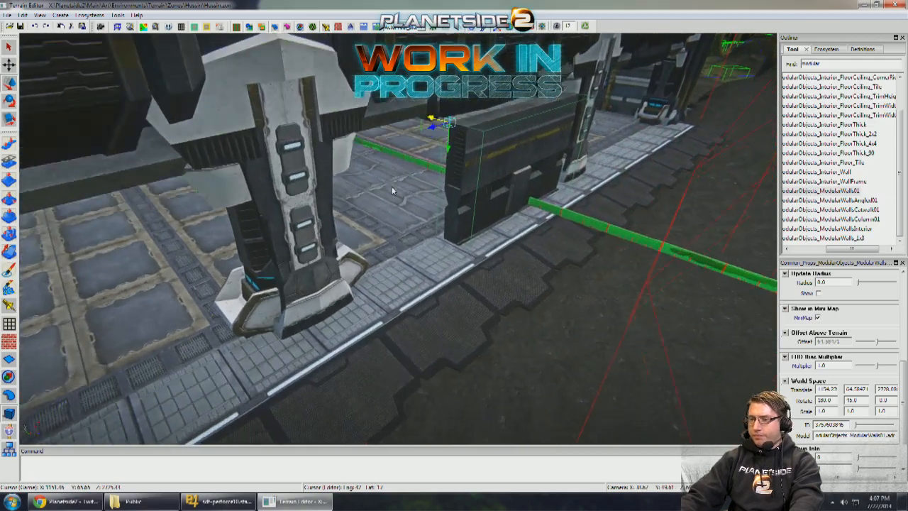
left_click_drag(435, 96, 395, 84)
right_click_drag(447, 125, 481, 230)
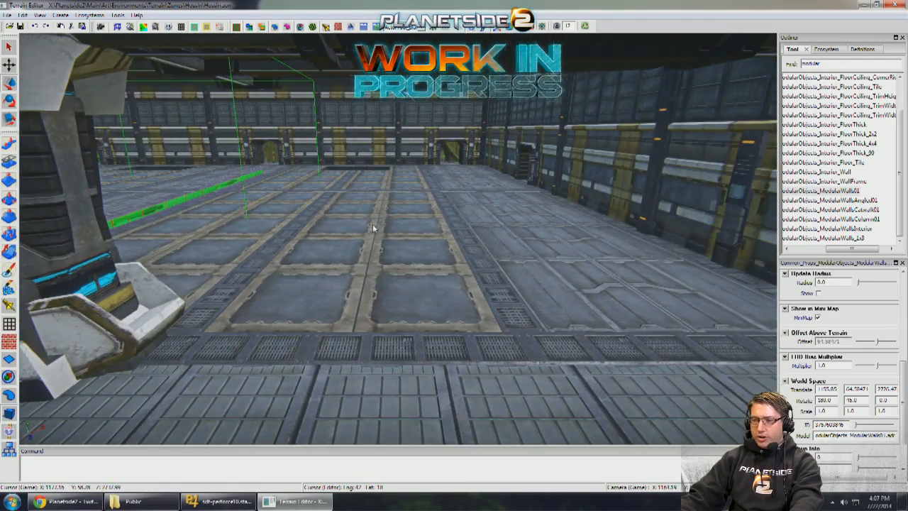
right_click_drag(317, 287, 260, 187)
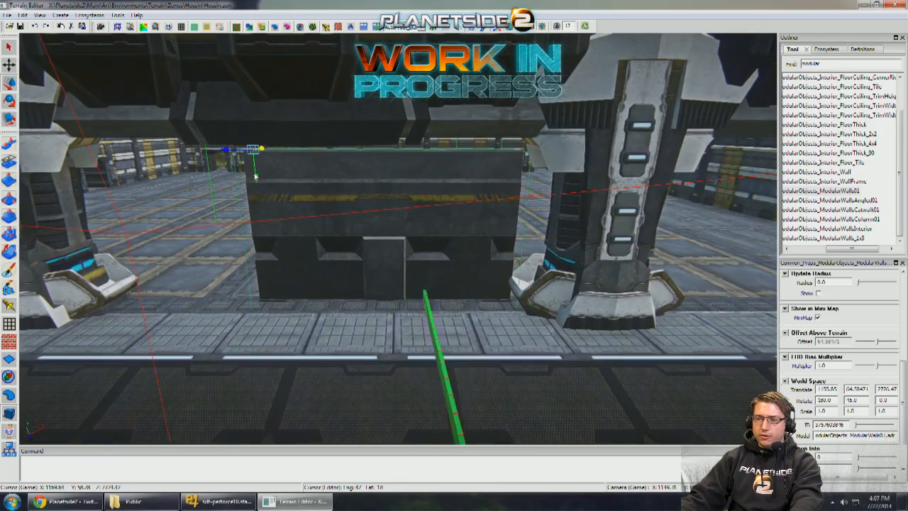
left_click_drag(261, 179, 264, 147)
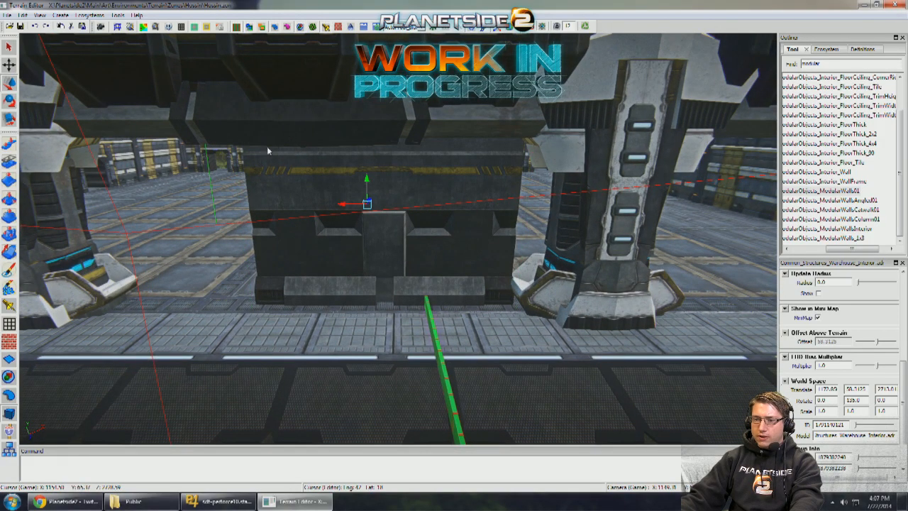
left_click_drag(229, 124, 263, 127)
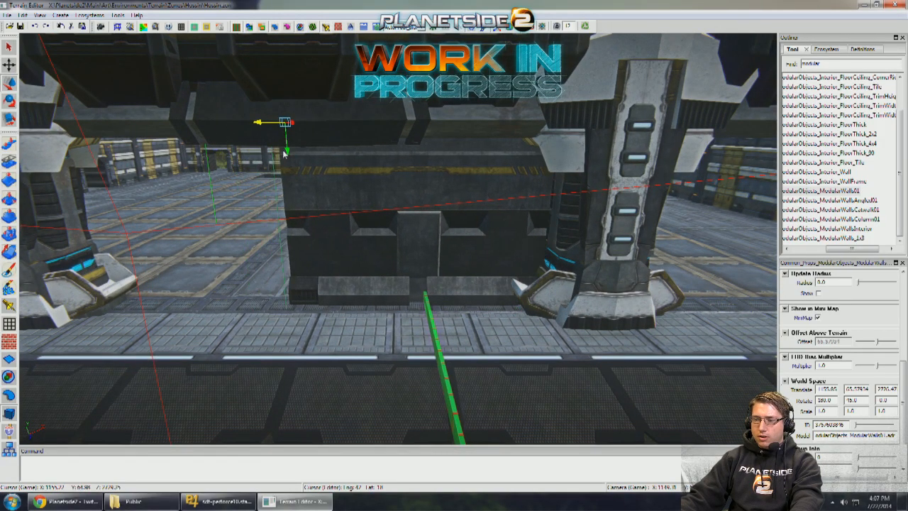
- Duplicate the flipped wall alongside the first and shift the pair so it closes the gap between the two middle pillars
right_click_drag(284, 152, 368, 138)
left_click_drag(388, 126, 116, 133)
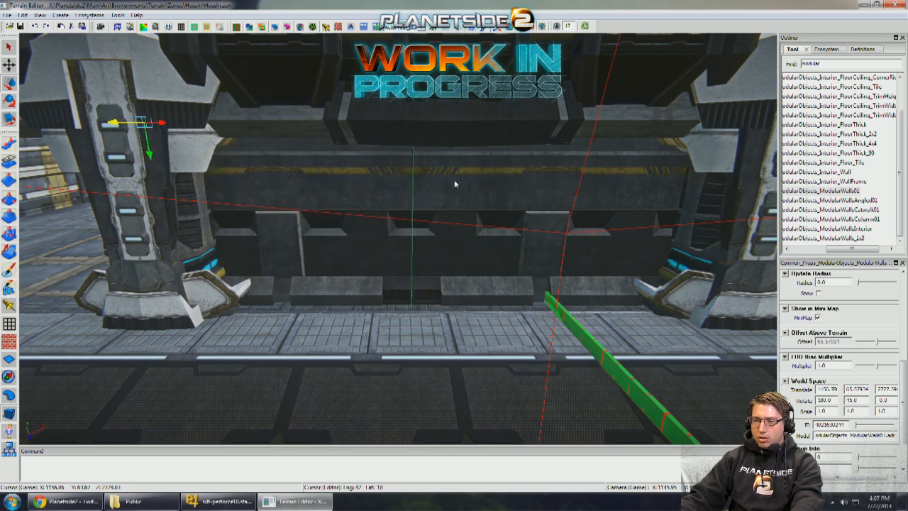
left_click_drag(400, 126, 435, 127)
key("q")
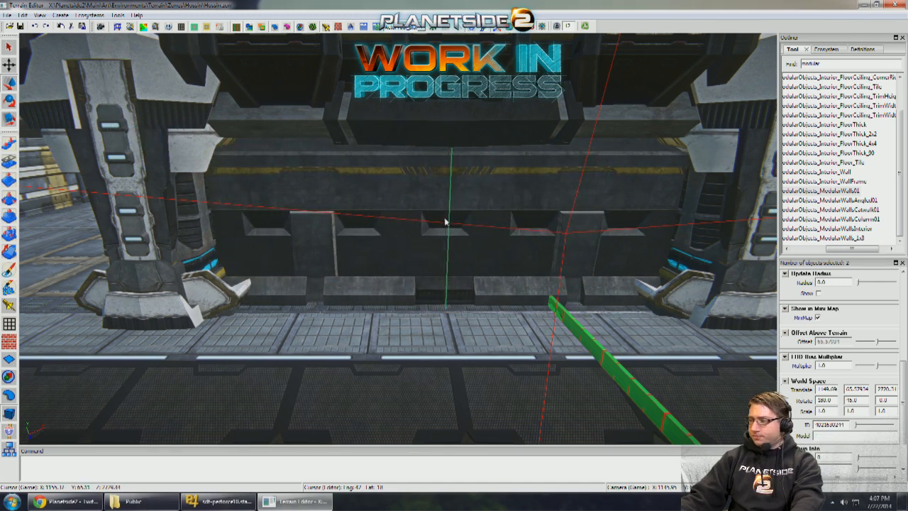
right_click_drag(446, 221, 581, 337)
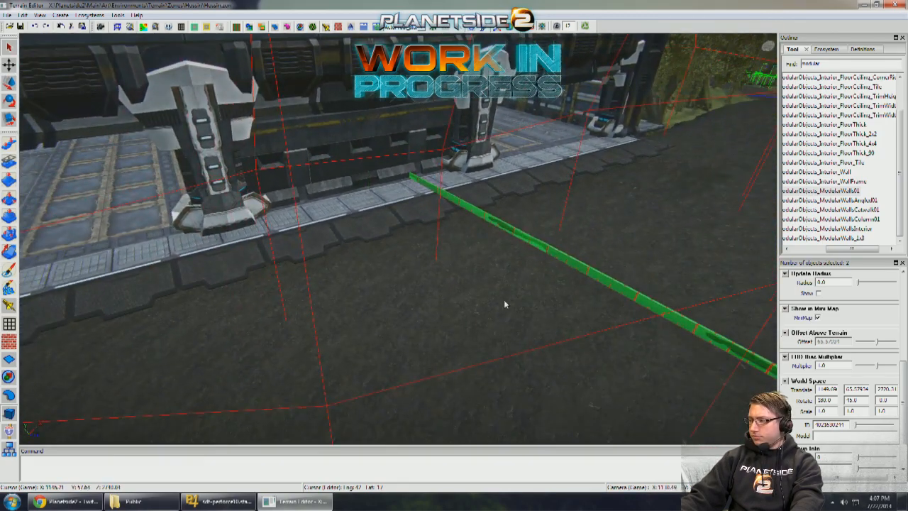
left_click(505, 303)
- Examine the pillared building and its walled-off front from the surrounding ground and from above its roof
right_click_drag(505, 303, 213, 193)
key("a")
key("d")
key("s")
key("w")
key("a")
key("w")
key("a")
key("w")
key("d")
scroll(213, 193, "down", 3)
right_click_drag(397, 239, 525, 249)
mouse_move(180, 237)
right_mouse_down()
mouse_move(213, 248)
mouse_move(191, 231)
mouse_move(206, 248)
mouse_move(181, 237)
right_mouse_up()
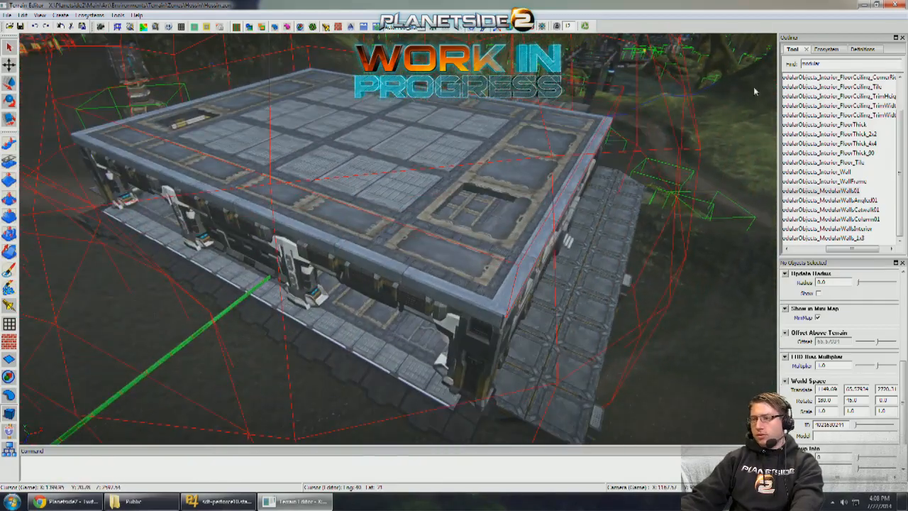
- Search the object templates for platform02 and place an Indar_Props_MiningPlatform02 panel on the pillared building's roof at a height of about 71.2
key("BackSpace")
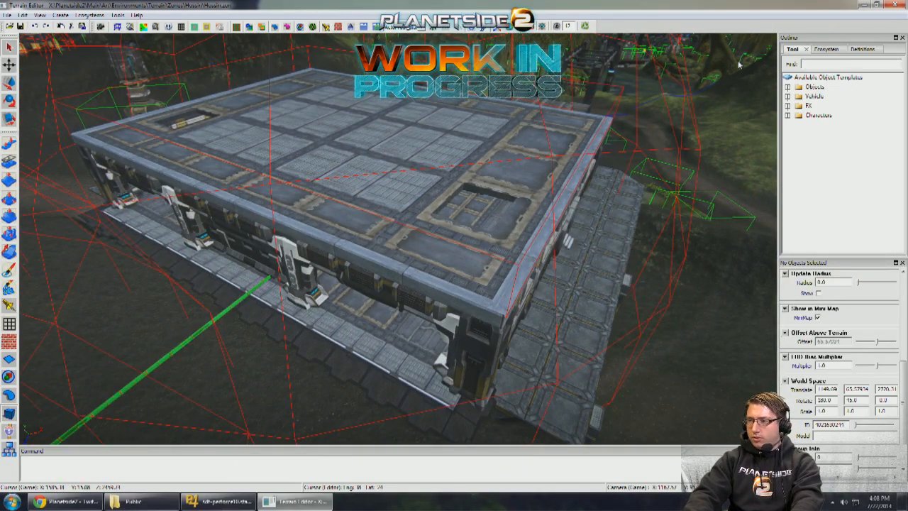
type("platform02")
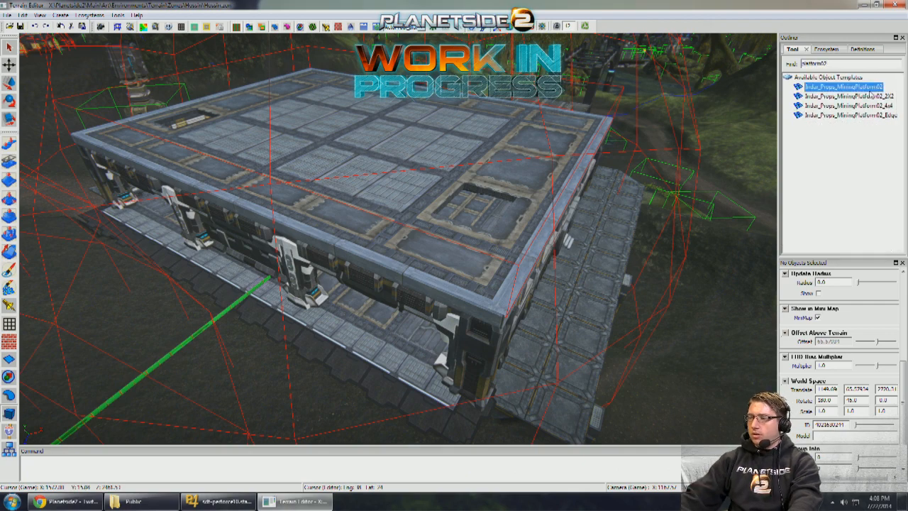
right_click_drag(383, 277, 355, 305)
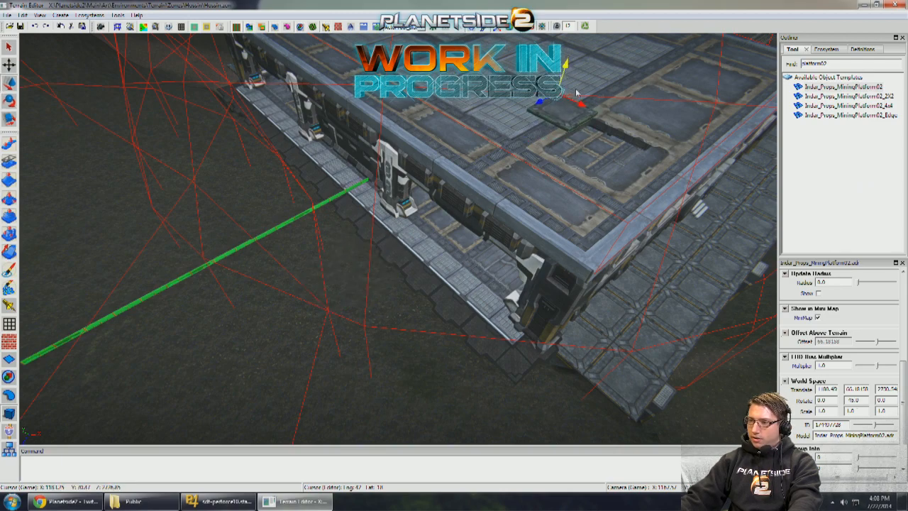
right_click_drag(576, 93, 484, 127)
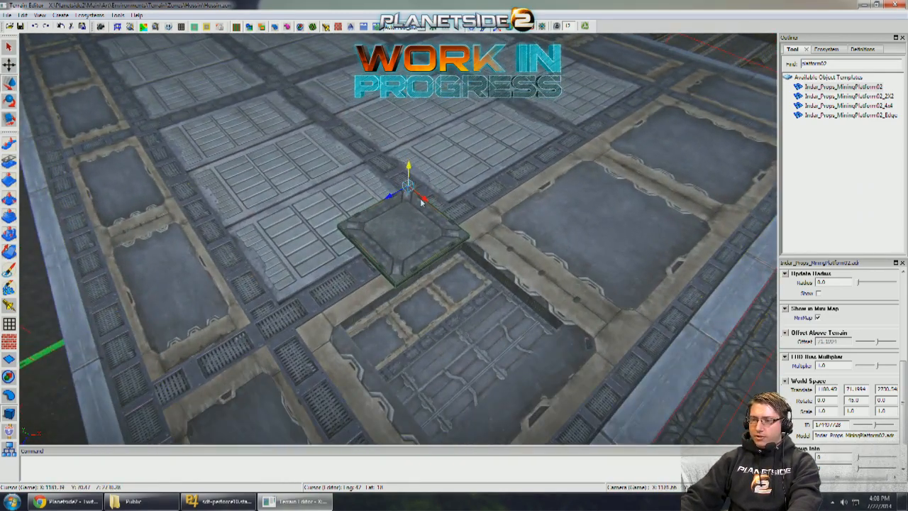
- Position the platform panel over the roof opening and lower it to a height of about 70.5
left_click_drag(420, 200, 515, 255)
right_click_drag(514, 254, 466, 190)
left_click_drag(466, 190, 400, 175)
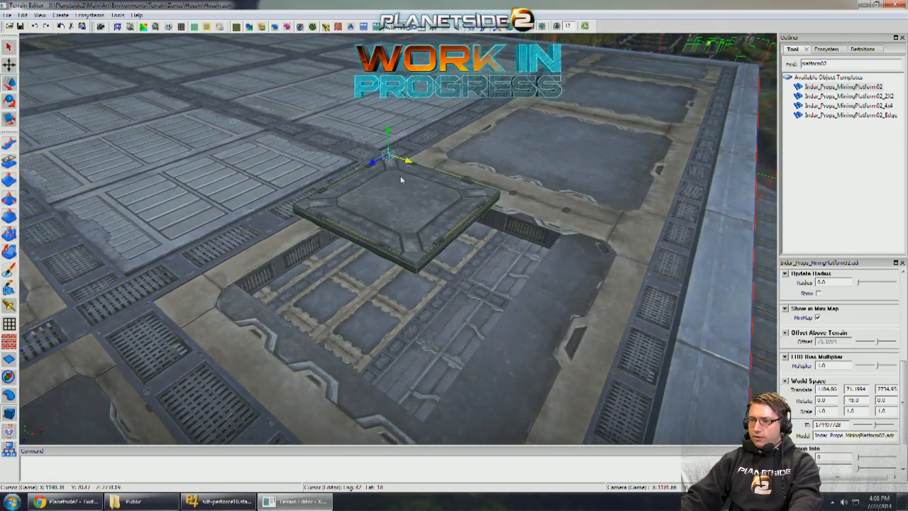
left_click_drag(389, 144, 379, 164)
right_click_drag(383, 161, 390, 159)
- Duplicate the platform panel beside the first and align the pair with the edges of the roof opening
left_click_drag(410, 144, 300, 151)
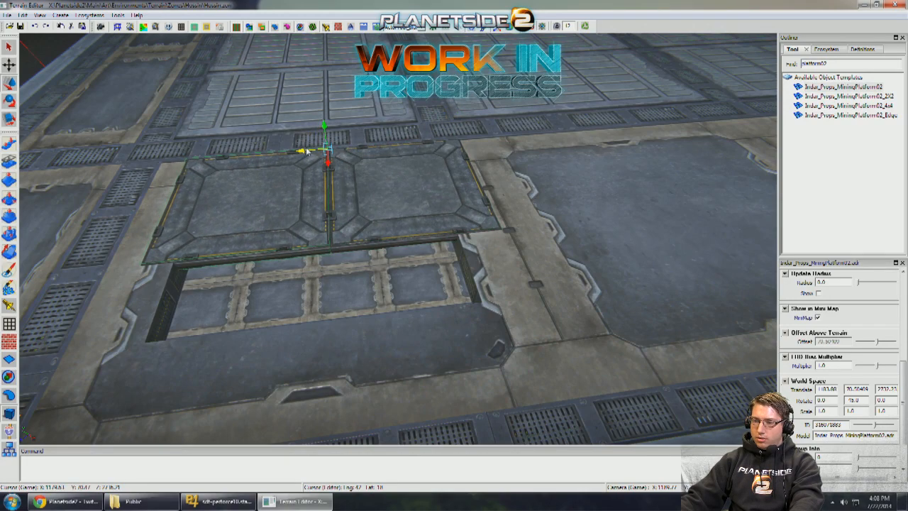
right_click_drag(307, 151, 403, 150)
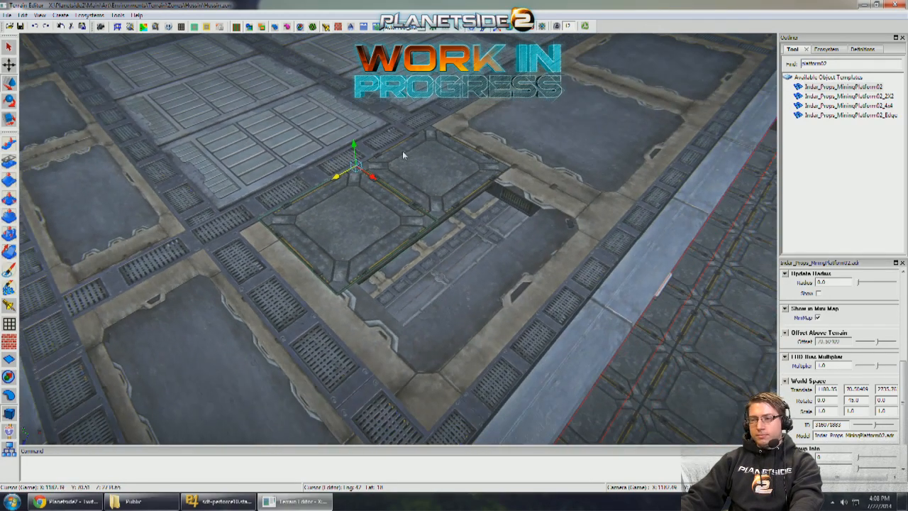
left_click(402, 151, "ctrl")
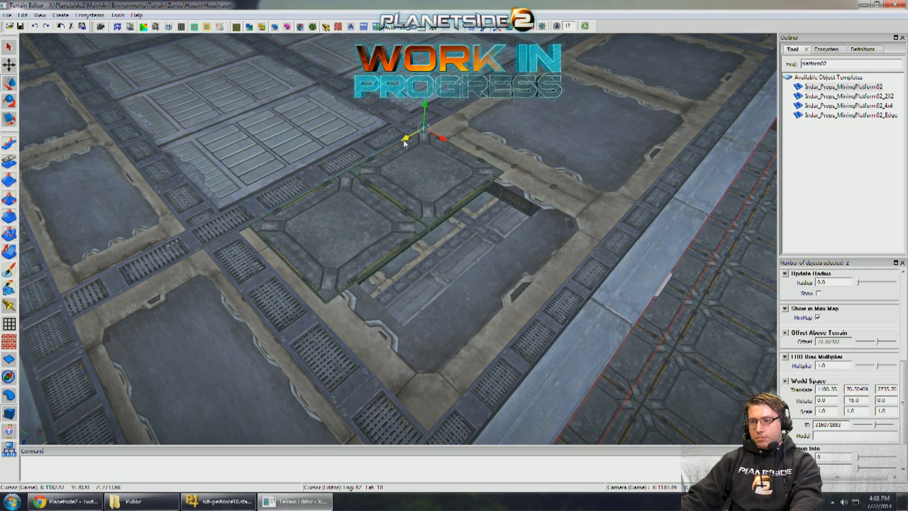
- Stretch both platform panels to an X scale of 1.340 so they cover the full roof opening
left_click_drag(442, 137, 469, 146)
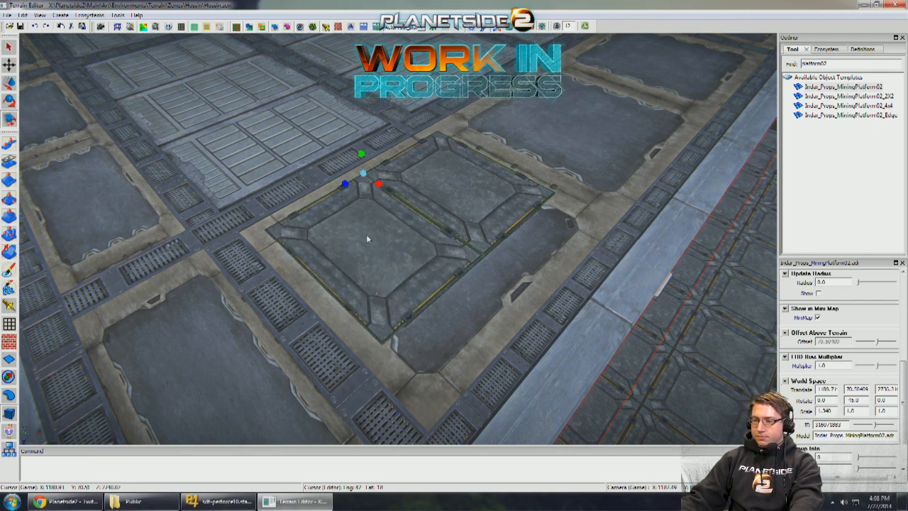
key("w")
middle_click_drag(366, 236, 554, 197)
scroll(471, 216, "down", 3)
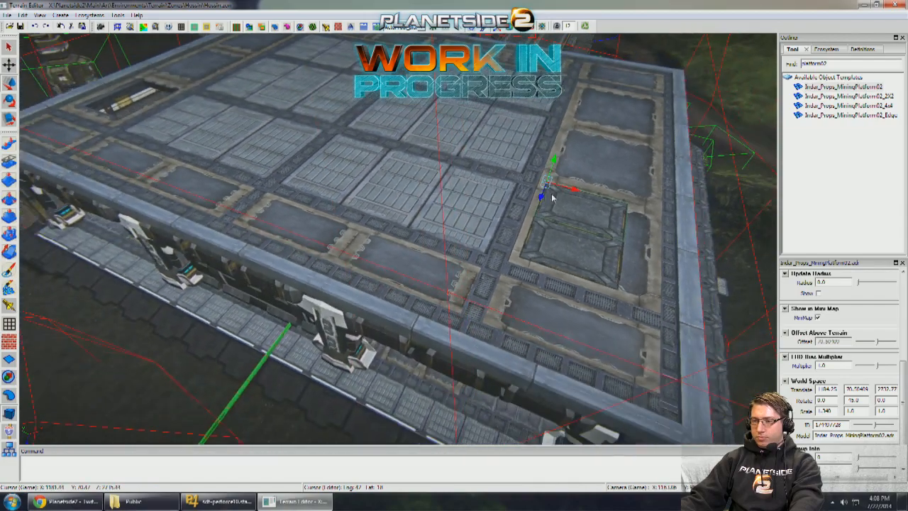
- Cover the opening on the opposite side of the roof with the same pair of stretched platform panels
left_click(581, 210)
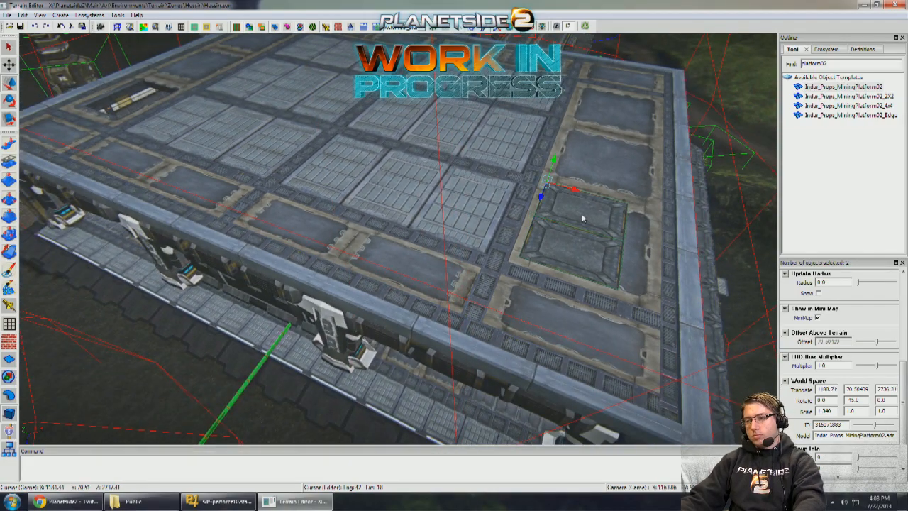
middle_click_drag(149, 144, 239, 146)
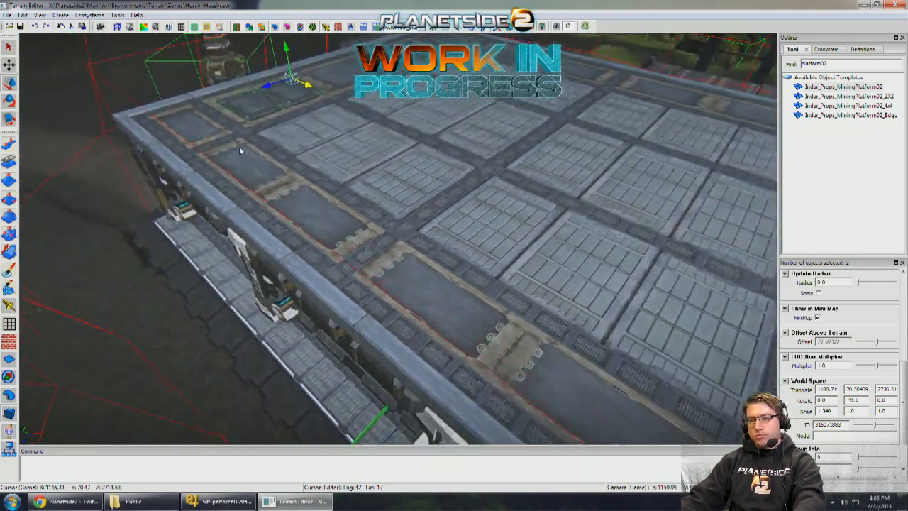
scroll(239, 146, "up", 8)
scroll(277, 153, "down", 5)
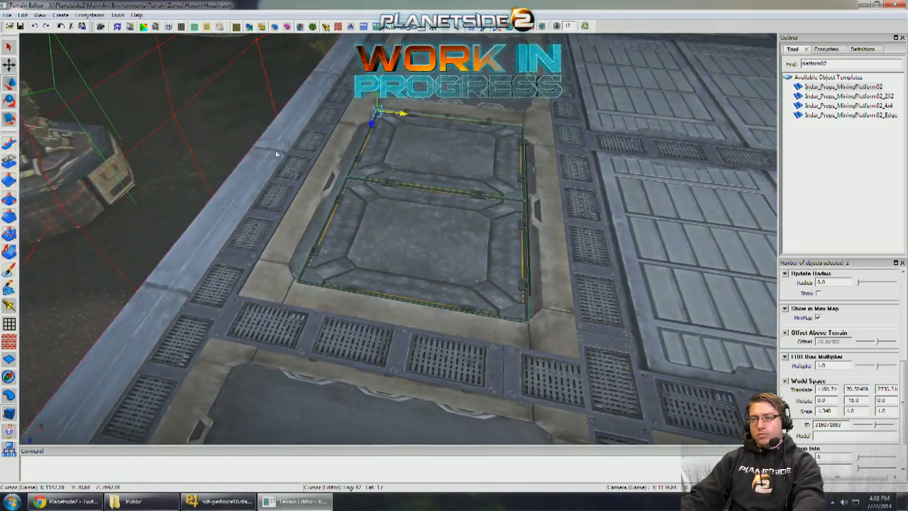
left_click_drag(405, 120, 408, 120)
middle_click_drag(428, 139, 379, 134)
- Set up the Level brush with size 6.0, sampling the ground elevation in front of the pillared building
scroll(417, 138, "down", 8)
scroll(380, 145, "down", 3)
scroll(381, 145, "up", 3)
scroll(349, 152, "up", 4)
scroll(355, 153, "down", 6)
scroll(380, 133, "up", 3)
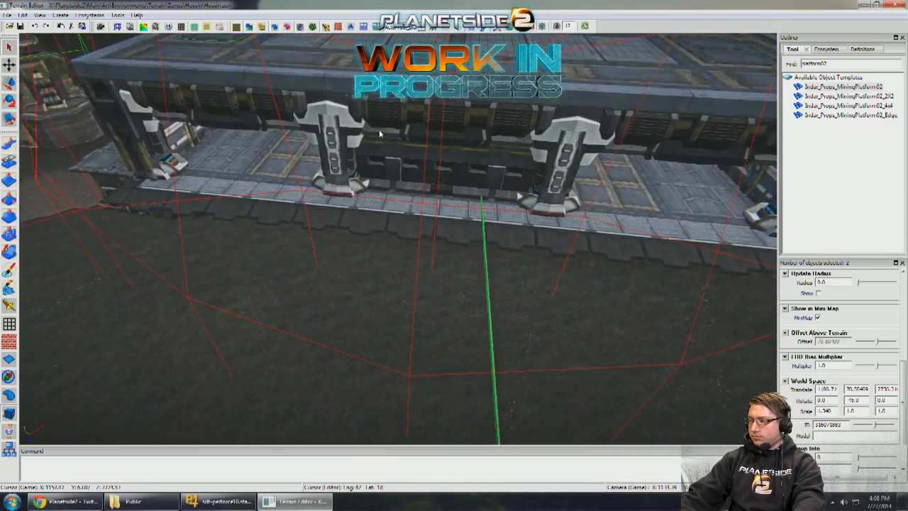
left_click(9, 219)
scroll(261, 265, "down", 3)
middle_click_drag(261, 265, 286, 263)
scroll(286, 263, "up", 2)
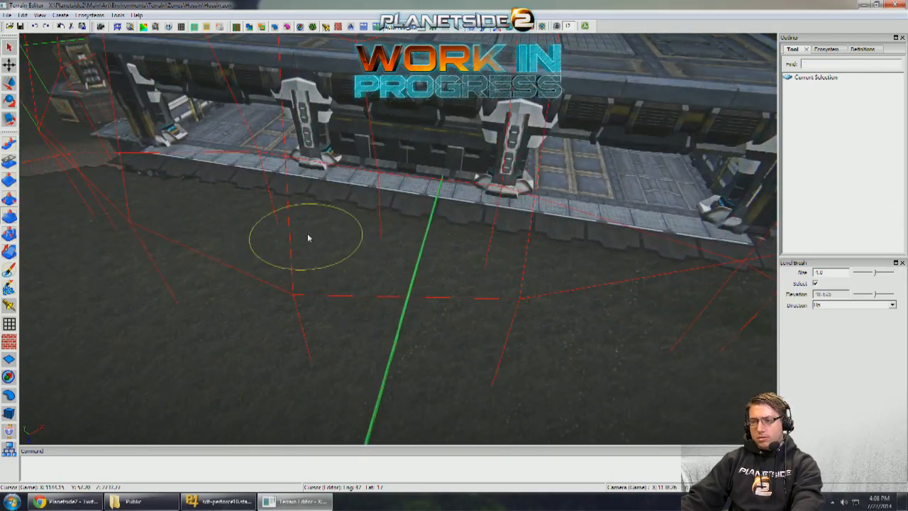
mouse_move(670, 288)
middle_mouse_down()
mouse_move(614, 291)
mouse_move(476, 327)
mouse_move(468, 320)
mouse_move(432, 349)
mouse_move(391, 355)
mouse_move(318, 251)
mouse_move(327, 186)
mouse_move(369, 191)
mouse_move(525, 266)
mouse_move(621, 298)
middle_mouse_up()
left_click(455, 331)
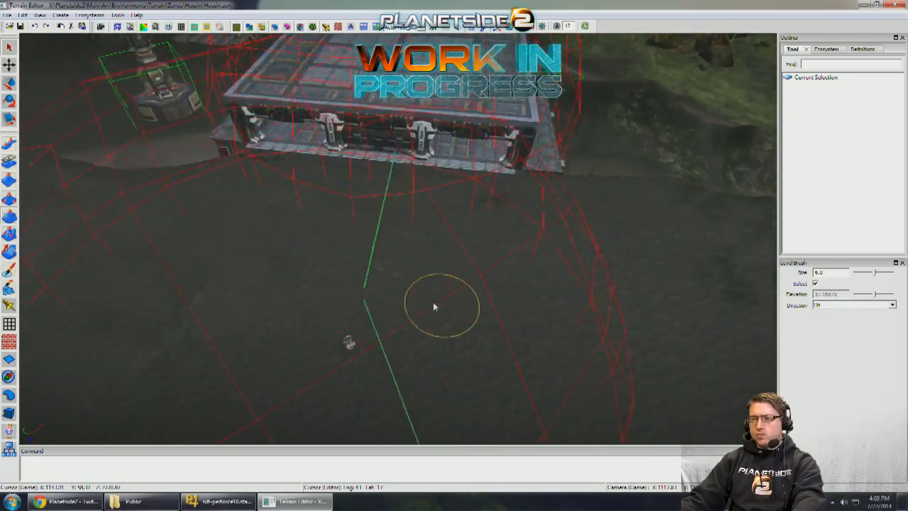
- Level the open ground between the pillared building and the platform-mounted building with the size 6.0 brush
middle_click_drag(434, 306, 465, 425)
mouse_move(381, 206)
middle_mouse_down()
mouse_move(482, 199)
mouse_move(618, 213)
mouse_move(314, 203)
mouse_move(574, 224)
middle_mouse_up()
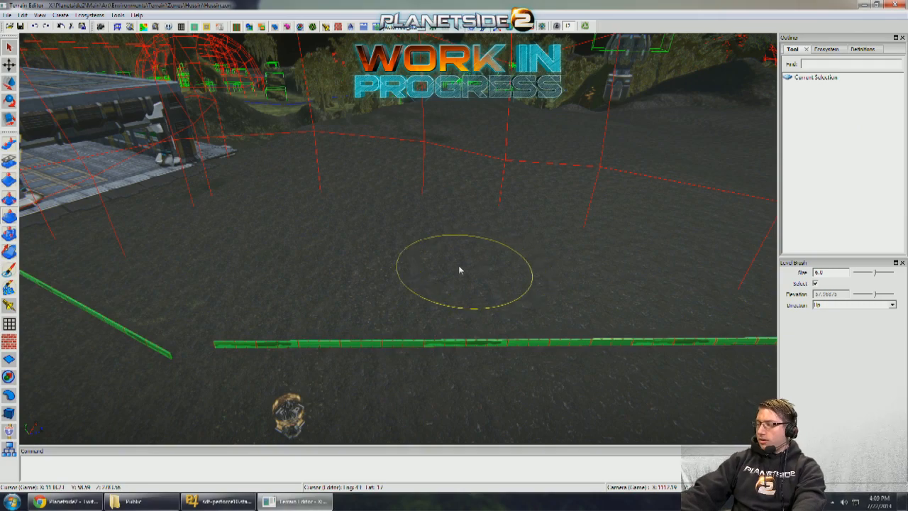
mouse_move(424, 274)
middle_mouse_down()
mouse_move(303, 276)
mouse_move(486, 290)
mouse_move(405, 261)
middle_mouse_up()
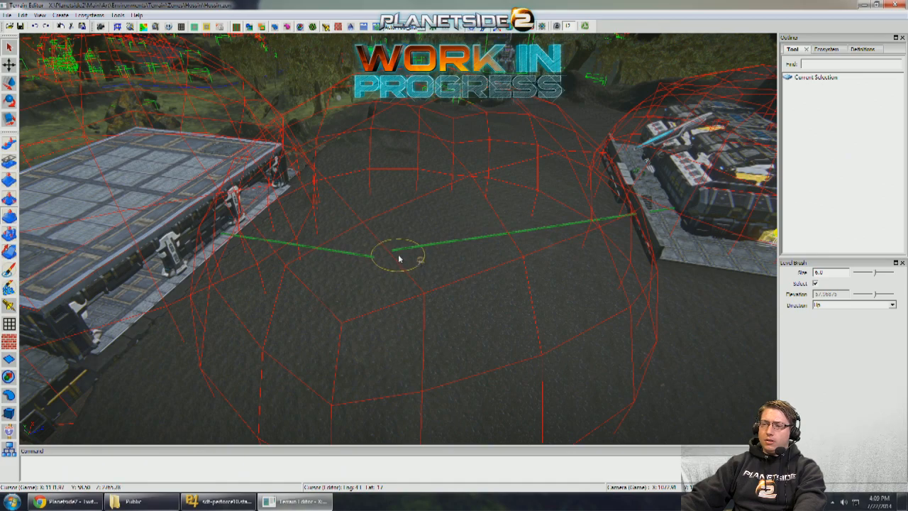
mouse_move(384, 258)
middle_mouse_down()
mouse_move(341, 263)
mouse_move(356, 275)
middle_mouse_up()
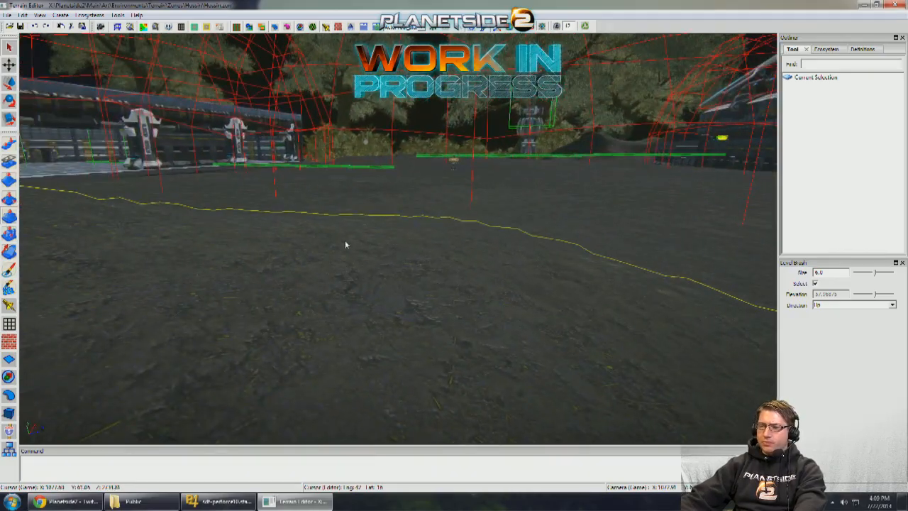
middle_click_drag(344, 240, 365, 232)
mouse_move(384, 276)
middle_mouse_down()
mouse_move(366, 266)
mouse_move(320, 354)
mouse_move(341, 241)
mouse_move(335, 214)
mouse_move(347, 205)
mouse_move(312, 217)
mouse_move(425, 227)
mouse_move(454, 248)
mouse_move(539, 215)
mouse_move(475, 223)
mouse_move(518, 227)
mouse_move(554, 244)
mouse_move(426, 271)
mouse_move(383, 249)
mouse_move(390, 238)
mouse_move(393, 245)
mouse_move(376, 248)
mouse_move(387, 262)
mouse_move(376, 273)
mouse_move(326, 276)
mouse_move(440, 266)
mouse_move(461, 277)
mouse_move(504, 266)
middle_mouse_up()
middle_click_drag(211, 206, 548, 290)
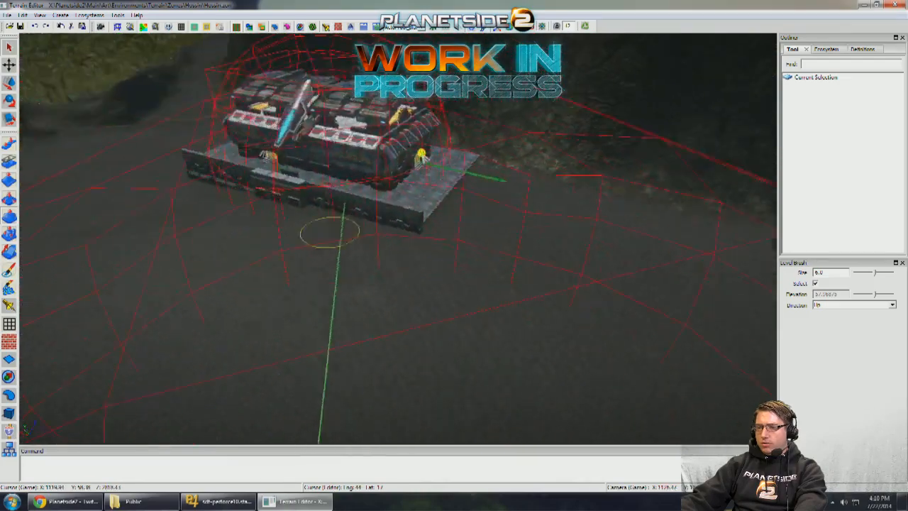
mouse_move(439, 219)
middle_mouse_down()
mouse_move(464, 269)
mouse_move(203, 263)
mouse_move(309, 299)
mouse_move(379, 286)
mouse_move(453, 333)
mouse_move(434, 333)
middle_mouse_up()
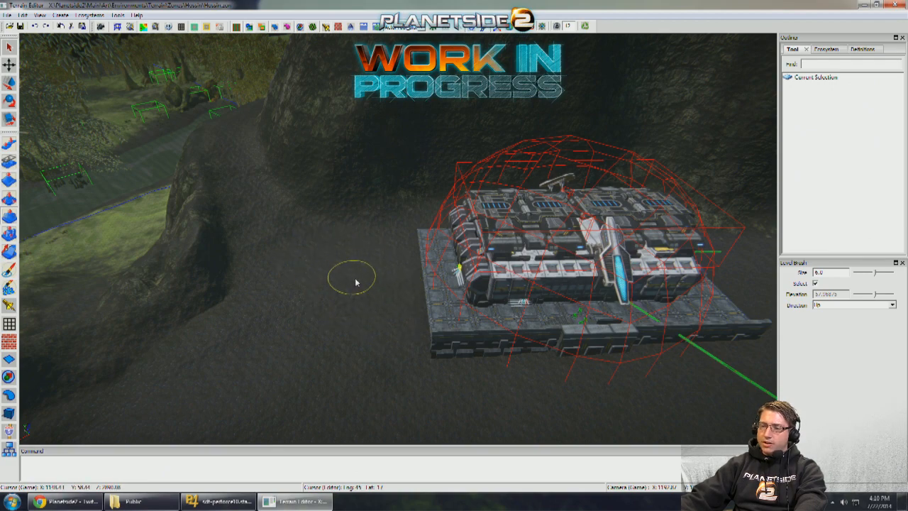
- Examine the ground around the platform-mounted building and the rock outcrop beside it
key("d")
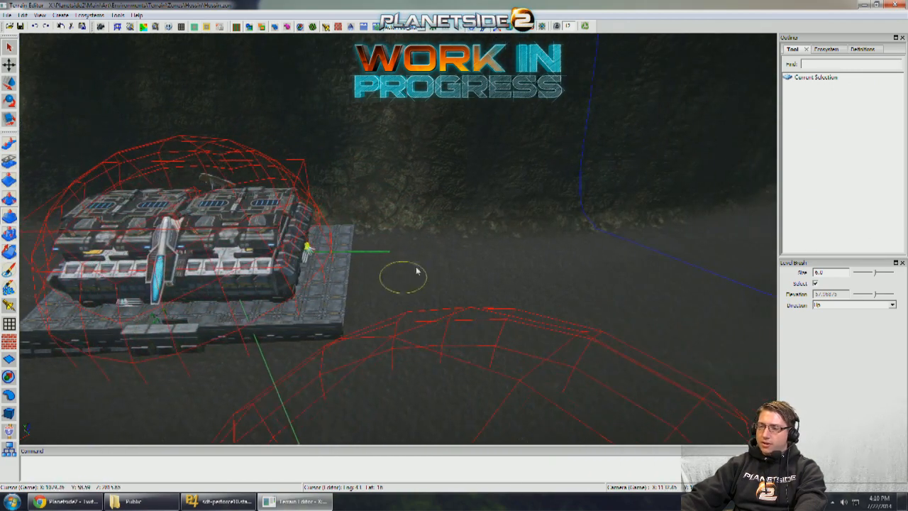
key("a")
key("d")
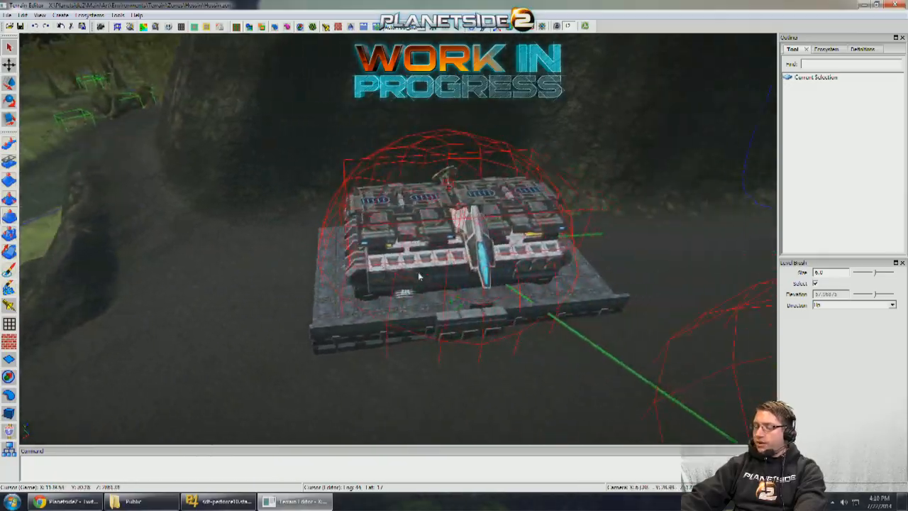
key("a")
key("s")
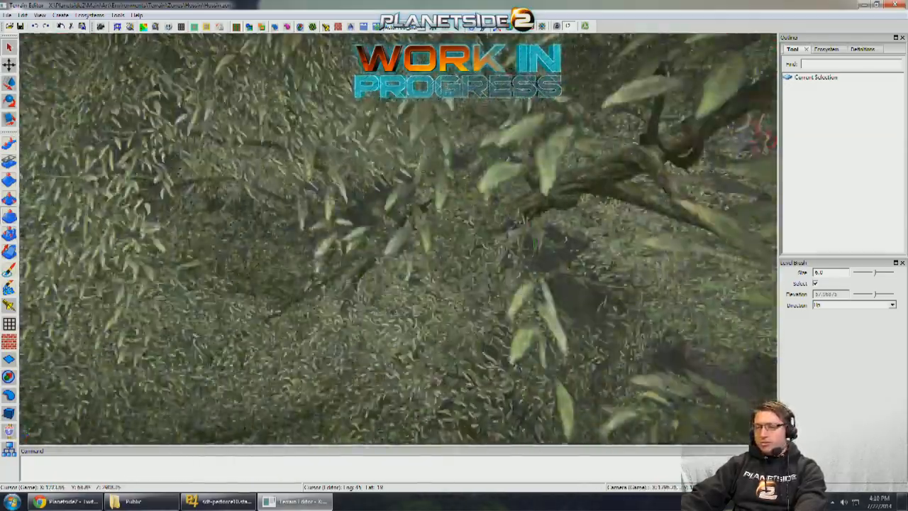
key("w")
key("a")
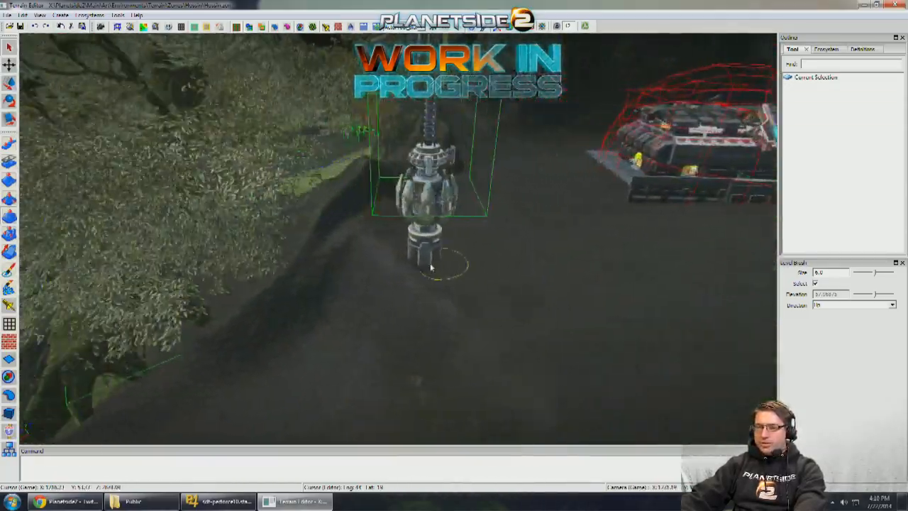
key("a")
right_click_drag(431, 268, 347, 277)
right_click_drag(439, 280, 466, 284)
key("w")
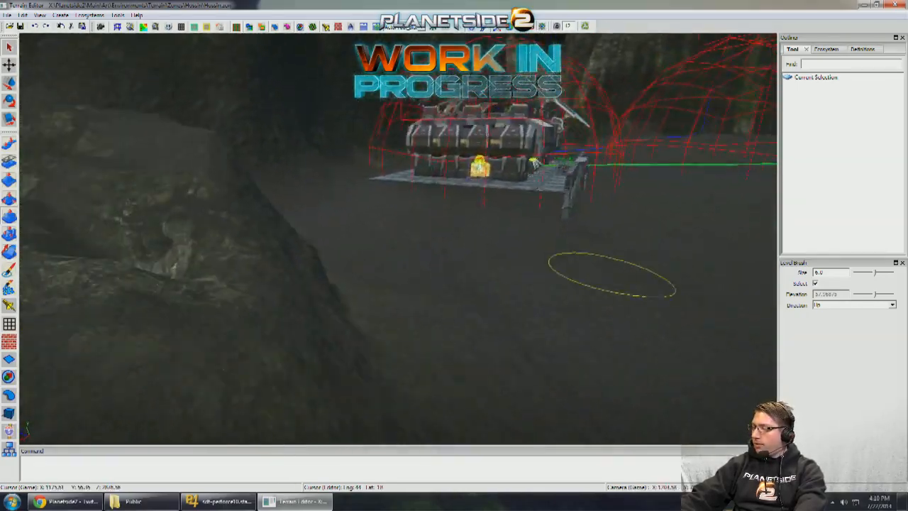
key("s")
key("d")
right_click_drag(589, 297, 403, 298)
key("w")
right_click_drag(496, 278, 363, 277)
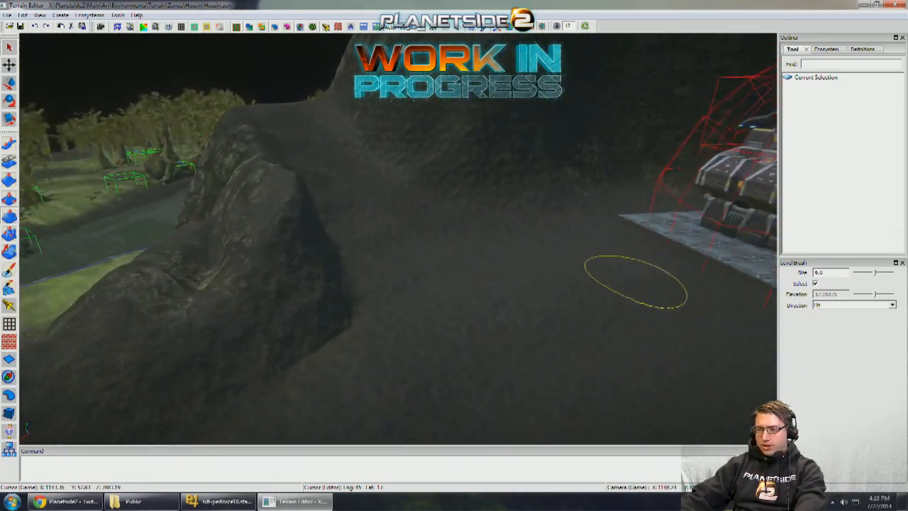
key("w")
right_click_drag(441, 282, 438, 262)
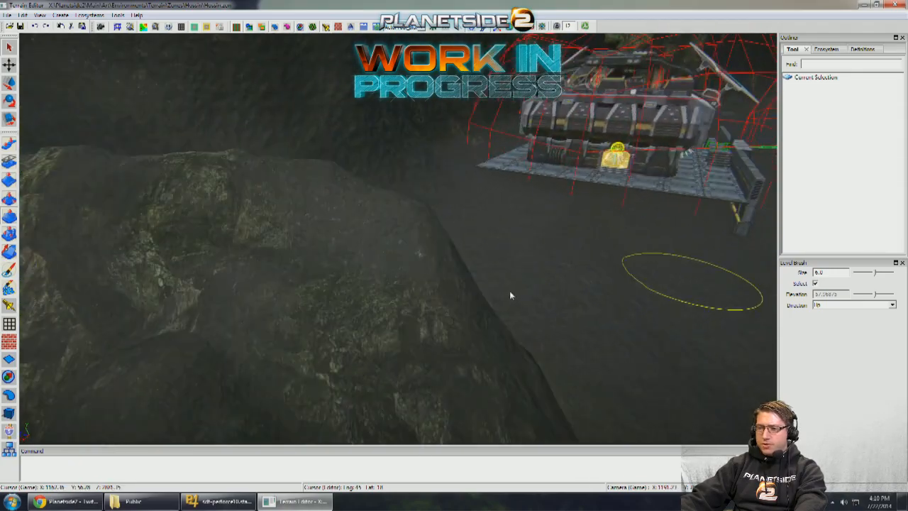
- Examine the terrain between the rock outcrop and the tall mechanical tower at the edge of the area
key("w")
right_click_drag(511, 293, 465, 269)
key("s")
key("w")
key("d")
key("s")
key("w")
key("s")
key("w")
key("w")
key("s")
key("w")
mouse_move(528, 305)
right_mouse_down()
mouse_move(659, 390)
mouse_move(663, 296)
mouse_move(734, 310)
right_mouse_up()
key("s")
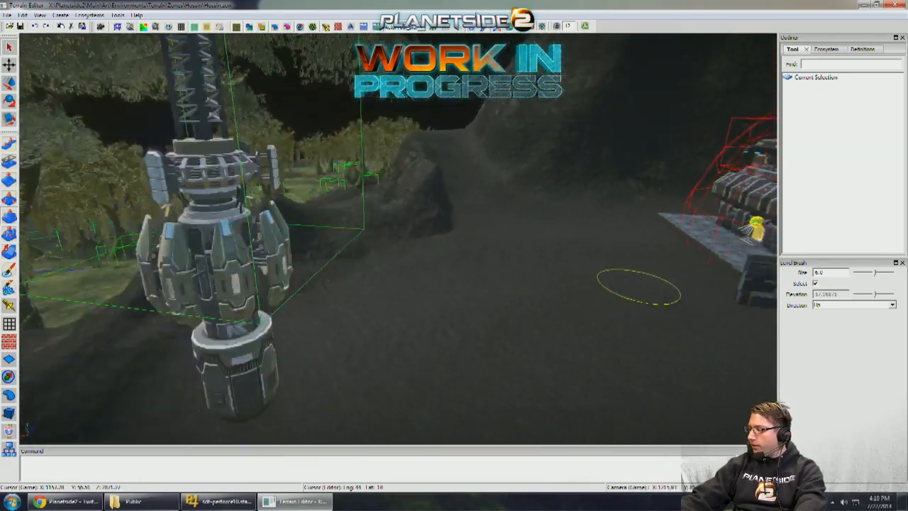
key("s")
mouse_move(626, 309)
right_mouse_down()
mouse_move(626, 290)
mouse_move(632, 299)
mouse_move(622, 303)
mouse_move(583, 296)
right_mouse_up()
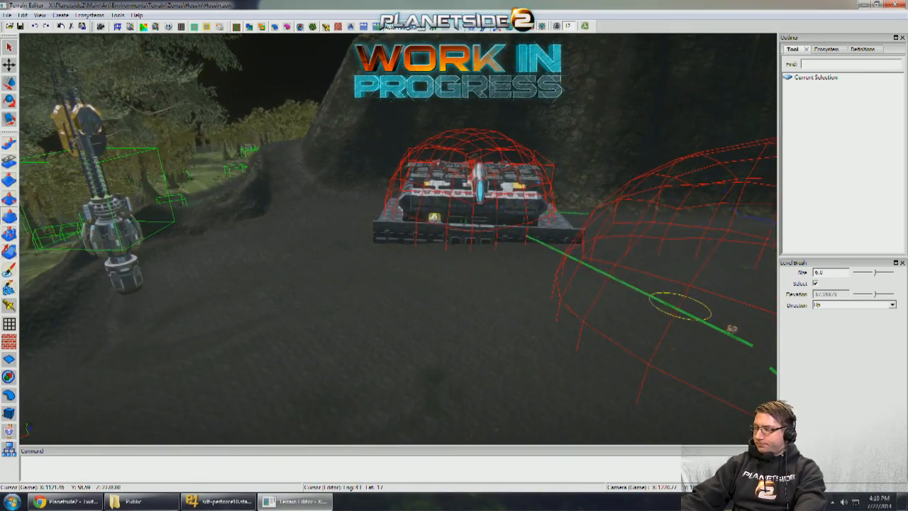
- Examine the cliff wall behind the platform-mounted building and the dirt path leading out of the outpost
right_click_drag(636, 316, 734, 288)
key("s")
key("w")
mouse_move(529, 306)
right_mouse_down()
mouse_move(486, 303)
mouse_move(740, 293)
mouse_move(473, 297)
mouse_move(421, 285)
mouse_move(421, 297)
mouse_move(421, 289)
mouse_move(239, 340)
mouse_move(504, 283)
mouse_move(476, 286)
mouse_move(474, 271)
mouse_move(385, 246)
mouse_move(423, 205)
mouse_move(471, 238)
mouse_move(586, 252)
mouse_move(448, 264)
mouse_move(456, 247)
mouse_move(553, 253)
mouse_move(508, 218)
mouse_move(526, 247)
right_mouse_up()
key("a")
key("w")
key("s")
key("d")
key("w")
key("a")
key("s")
key("w")
key("w")
right_click_drag(682, 225, 340, 306)
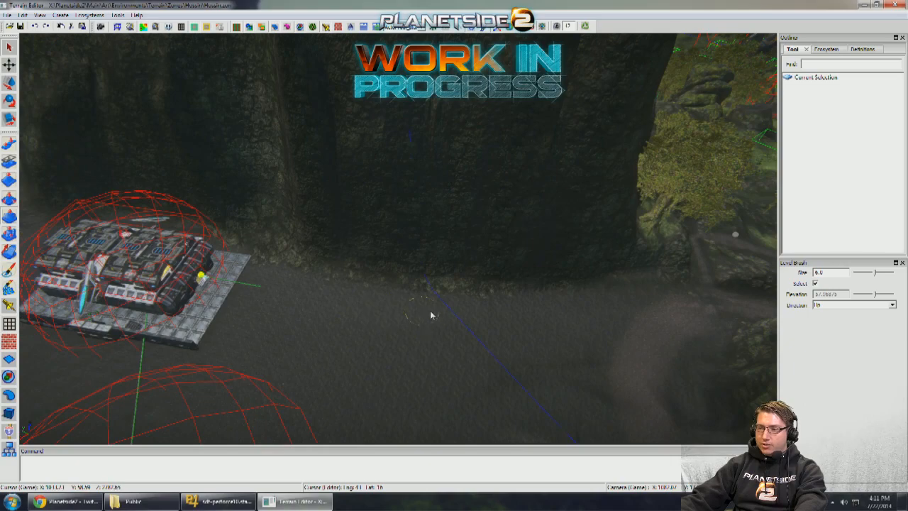
mouse_move(692, 312)
middle_mouse_down()
mouse_move(703, 310)
mouse_move(565, 308)
mouse_move(437, 287)
mouse_move(572, 196)
mouse_move(619, 188)
mouse_move(604, 205)
middle_mouse_up()
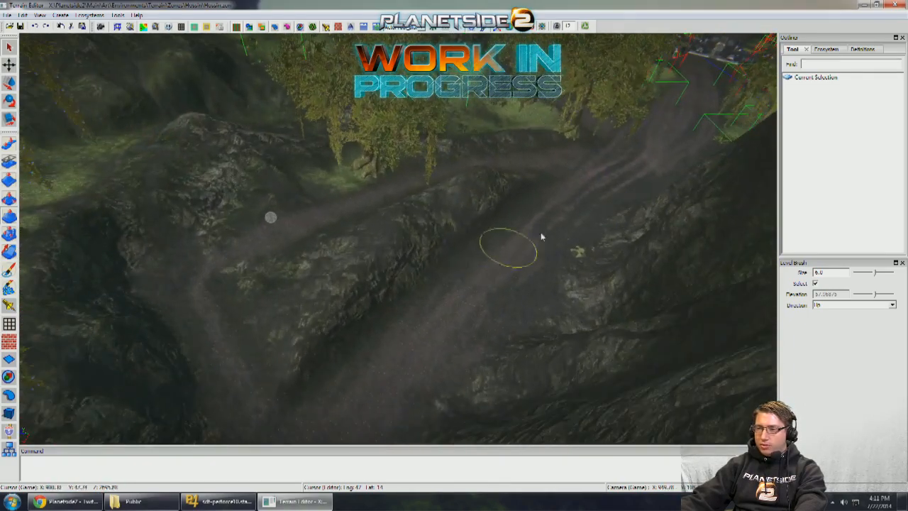
mouse_move(270, 217)
middle_mouse_down()
mouse_move(330, 228)
mouse_move(662, 128)
middle_mouse_up()
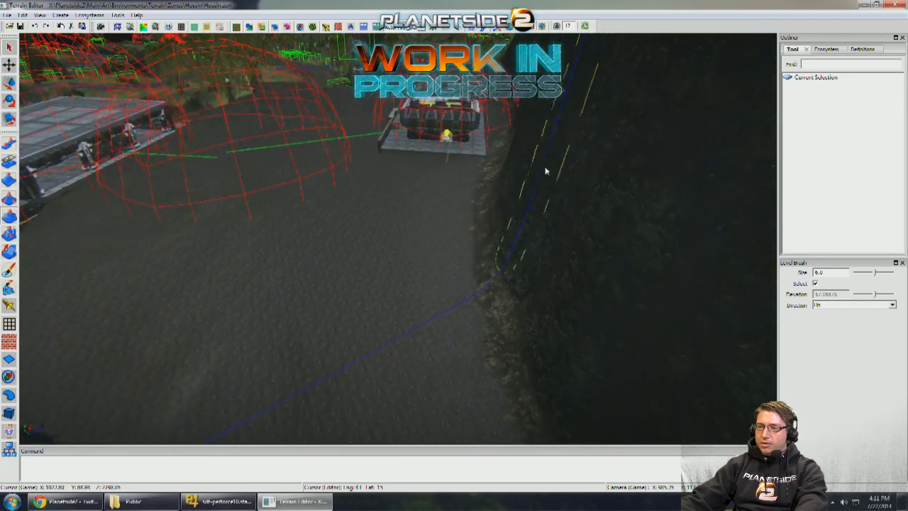
key("w")
middle_click_drag(513, 176, 513, 176)
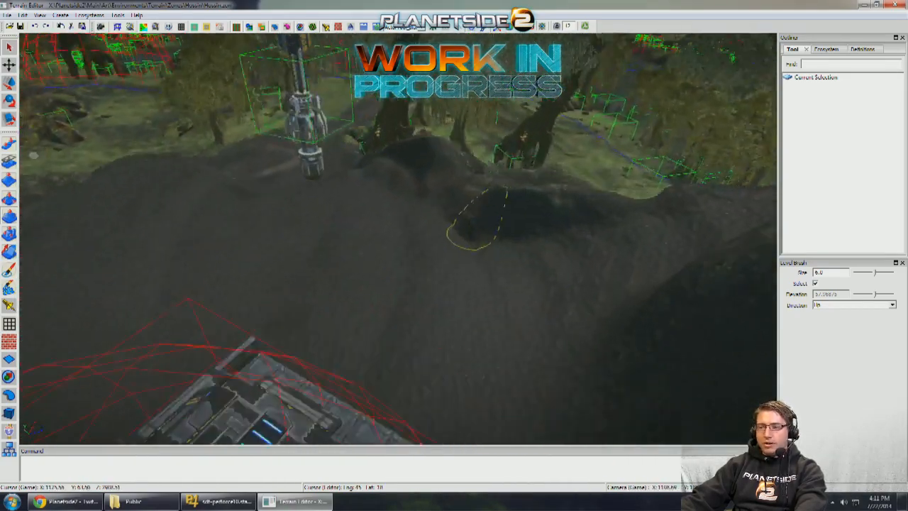
- Examine the rock ridge beside the platform-mounted building and the levelled ground's edge along the dirt path
mouse_move(478, 218)
middle_mouse_down()
mouse_move(518, 196)
mouse_move(374, 237)
mouse_move(284, 290)
middle_mouse_up()
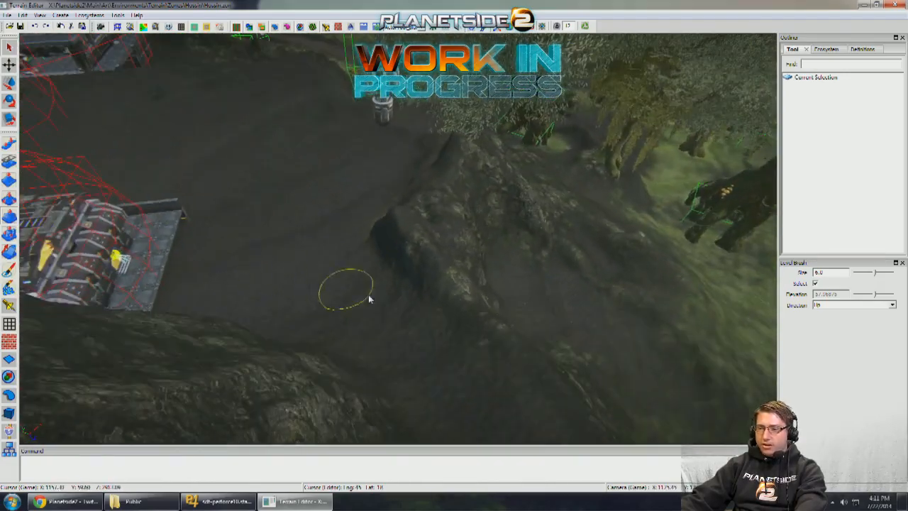
mouse_move(369, 300)
middle_mouse_down()
mouse_move(518, 320)
mouse_move(464, 222)
mouse_move(500, 261)
mouse_move(505, 325)
middle_mouse_up()
middle_click_drag(458, 248, 480, 169)
middle_click_drag(503, 258, 386, 190)
middle_click_drag(195, 274, 653, 221)
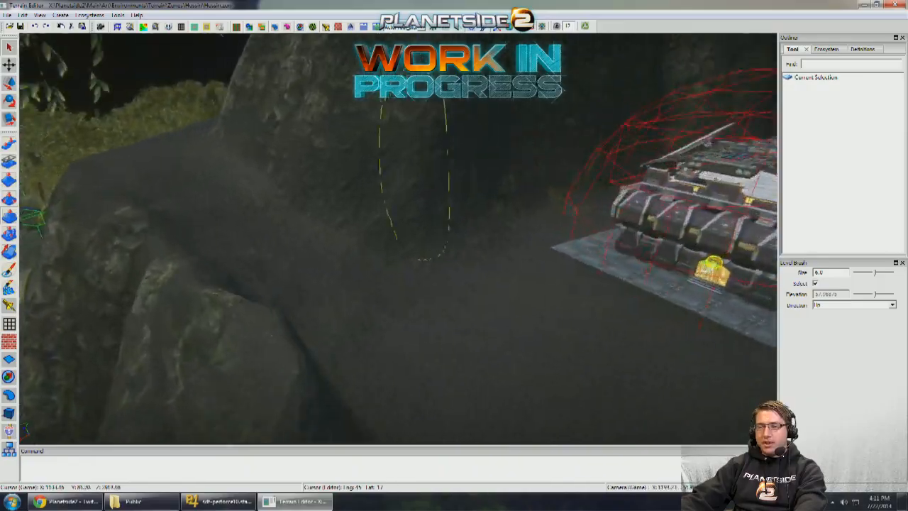
middle_click_drag(426, 234, 213, 240)
middle_click_drag(454, 234, 347, 199)
middle_click_drag(260, 209, 376, 206)
mouse_move(280, 167)
middle_mouse_down()
mouse_move(426, 274)
mouse_move(446, 276)
mouse_move(425, 298)
mouse_move(345, 305)
mouse_move(425, 301)
mouse_move(326, 290)
mouse_move(357, 292)
mouse_move(345, 290)
mouse_move(351, 206)
mouse_move(411, 272)
mouse_move(554, 299)
mouse_move(268, 269)
mouse_move(299, 275)
middle_mouse_up()
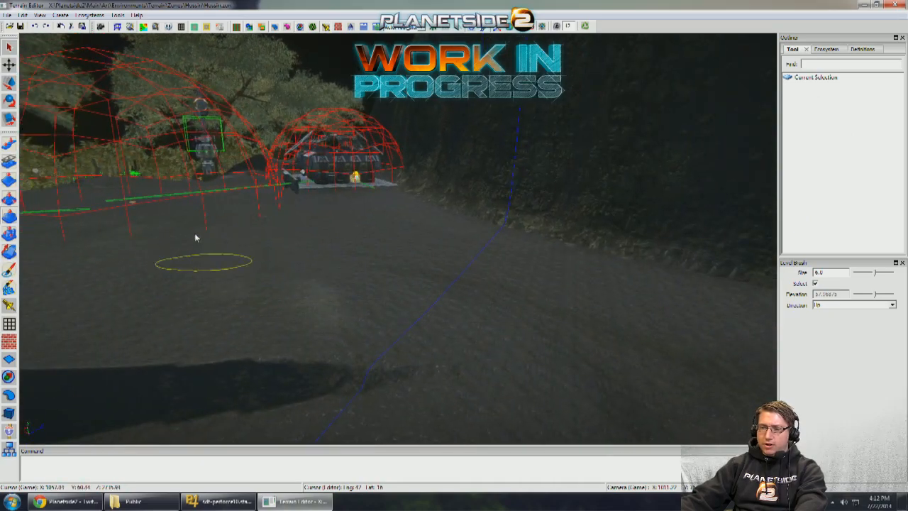
middle_click_drag(396, 257, 458, 246)
scroll(397, 255, "up", 3)
scroll(454, 245, "down", 6)
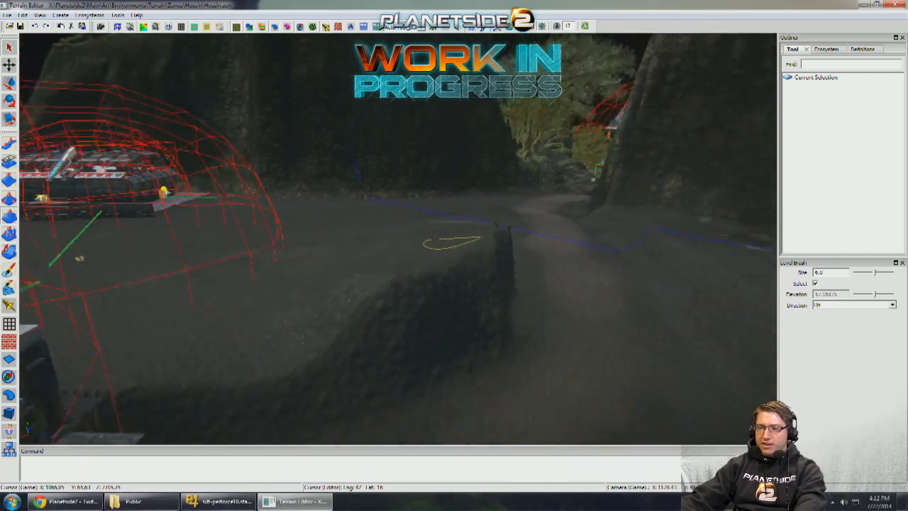
scroll(388, 242, "up", 5)
mouse_move(367, 234)
middle_mouse_down()
mouse_move(170, 225)
mouse_move(366, 226)
middle_mouse_up()
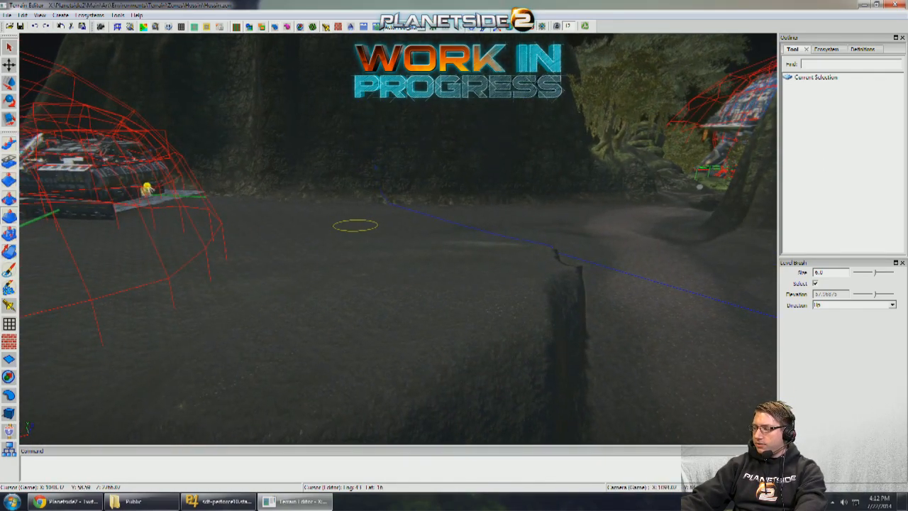
- Preview the BldgMedWing_Barracks_A building group on the open ground between the two existing buildings
key("w")
mouse_move(353, 224)
middle_mouse_down()
mouse_move(450, 227)
mouse_move(441, 259)
mouse_move(537, 261)
mouse_move(387, 227)
mouse_move(478, 223)
mouse_move(267, 227)
mouse_move(413, 213)
mouse_move(318, 233)
mouse_move(11, 380)
middle_mouse_up()
key("w")
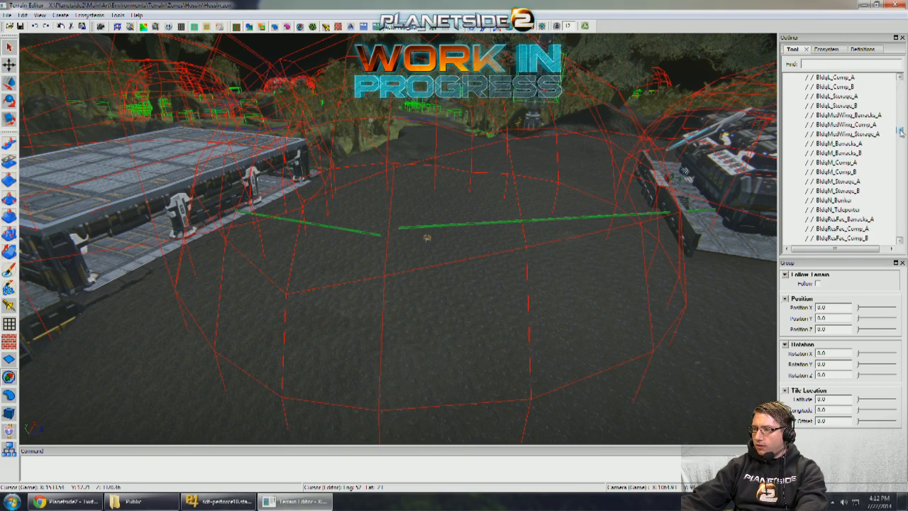
middle_click_drag(634, 174, 532, 205)
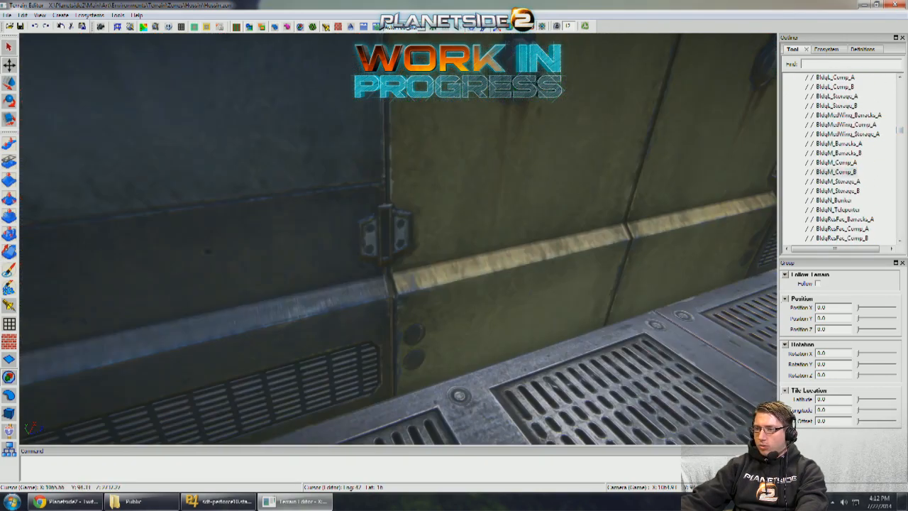
middle_click_drag(543, 35, 848, 130)
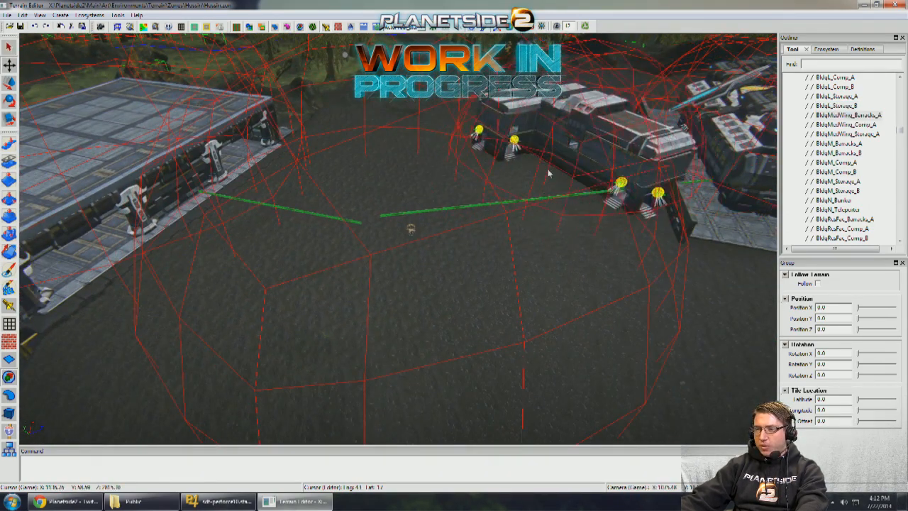
middle_click_drag(617, 176, 479, 218)
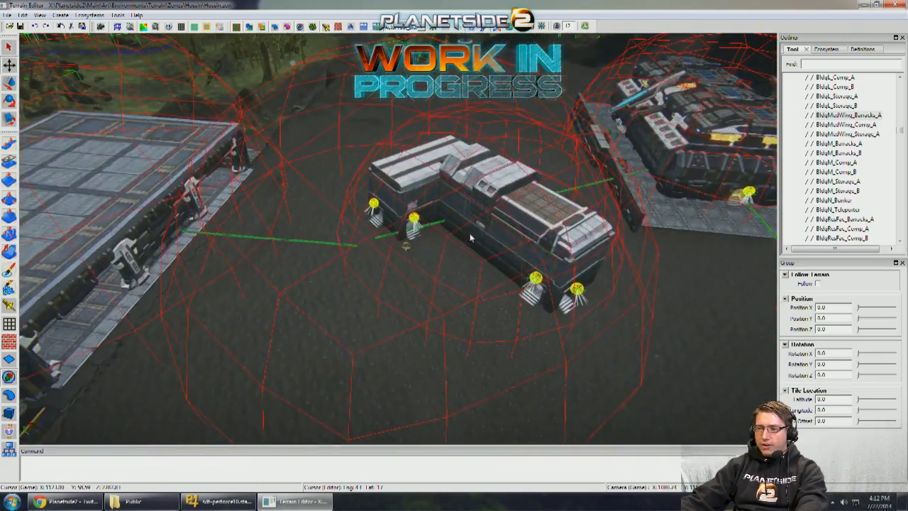
- Preview the BldgResFac_Comp_A and BldgResFac_Barracks_A building groups on the open ground between the two existing buildings
left_click(828, 232)
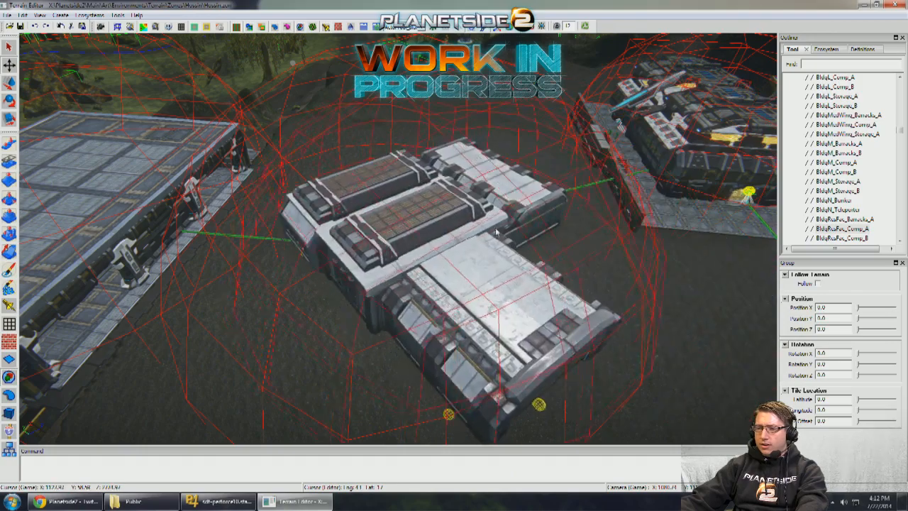
middle_click_drag(440, 227, 367, 311)
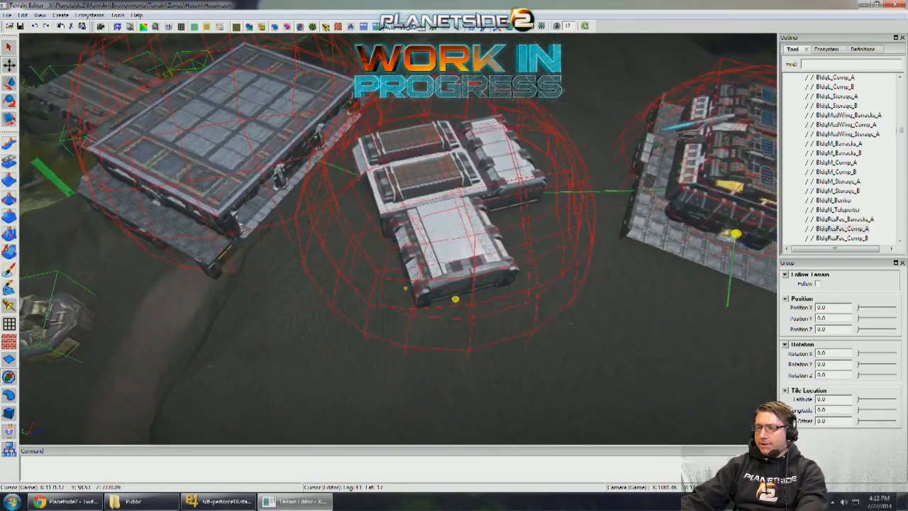
middle_click_drag(449, 213, 458, 224)
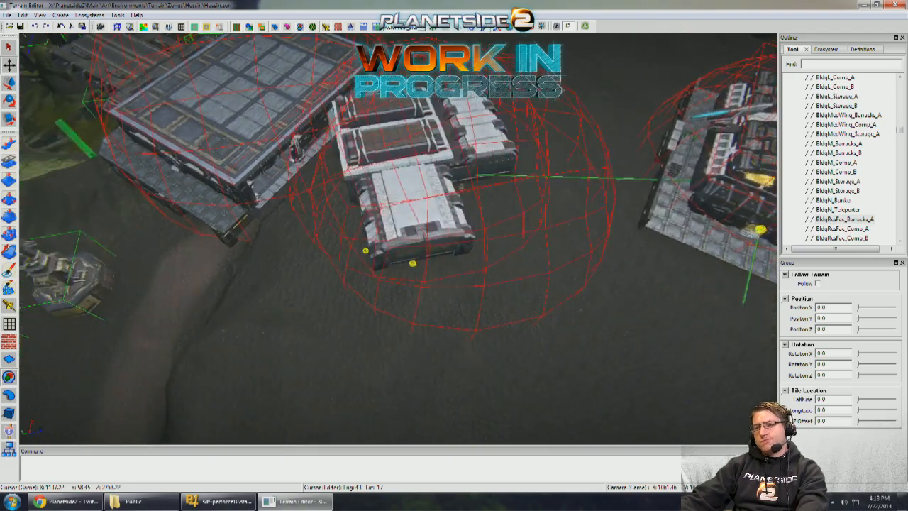
middle_click_drag(424, 173, 457, 167)
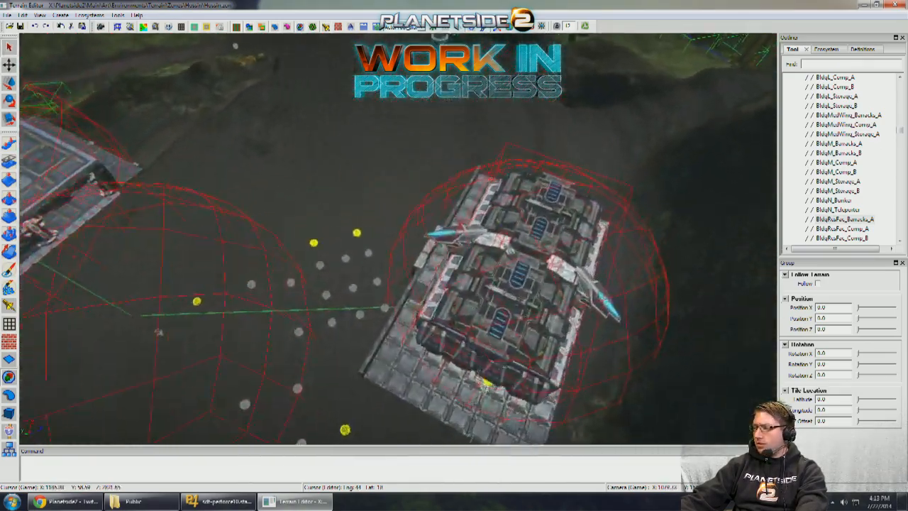
middle_click_drag(376, 178, 457, 135)
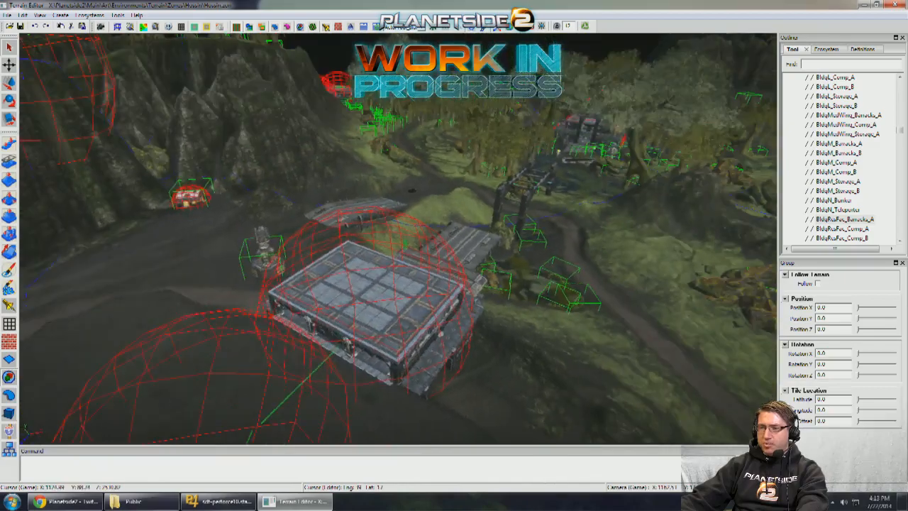
middle_click_drag(426, 284, 379, 305)
middle_click_drag(383, 170, 354, 154)
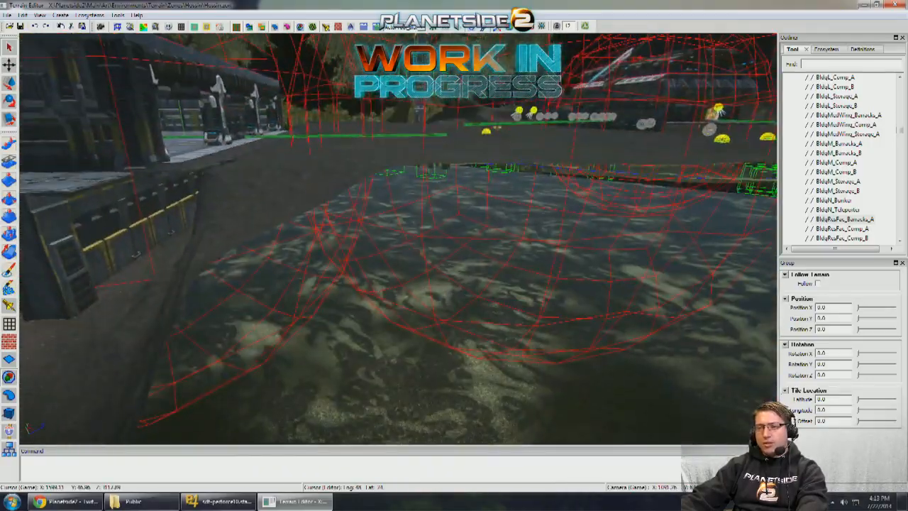
- Pull the terrain down along the levelled ground's steep edge beside the dirt path, using the Pull Brush at size 13
middle_click_drag(419, 108, 440, 167)
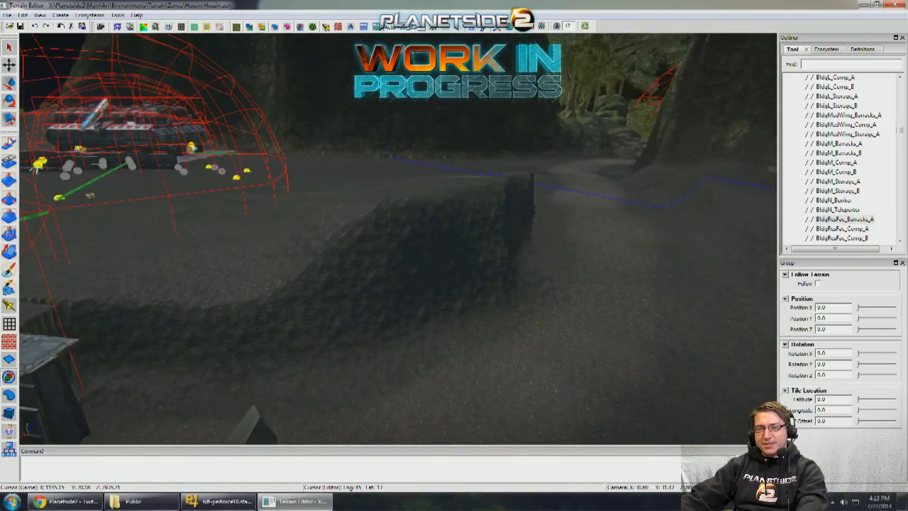
middle_click_drag(339, 220, 390, 217)
key("bracketright")
key("bracketright")
key("bracketright")
key("bracketright")
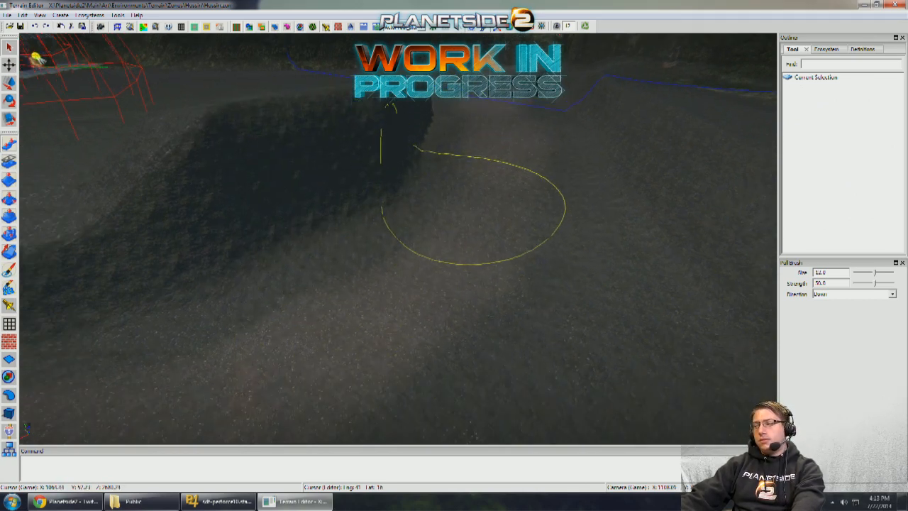
key("bracketright")
mouse_move(464, 191)
middle_mouse_down()
mouse_move(458, 197)
mouse_move(488, 199)
middle_mouse_up()
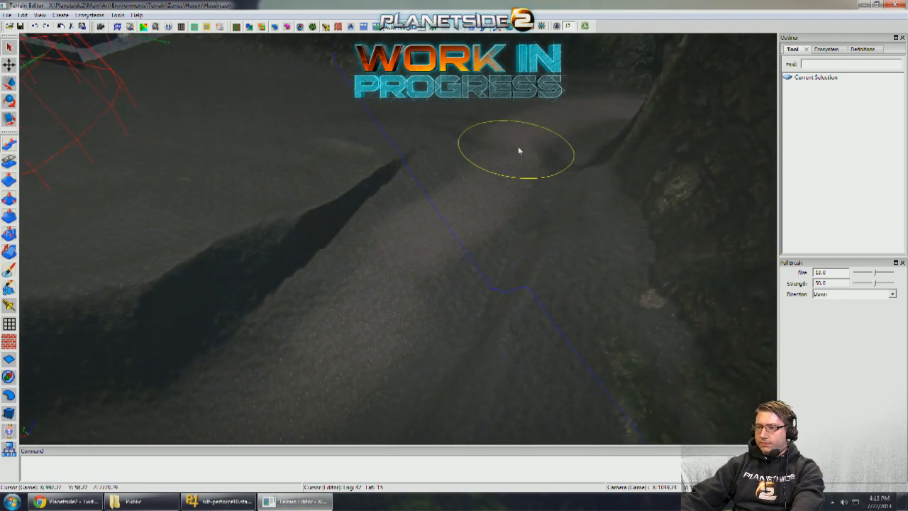
mouse_move(432, 211)
middle_mouse_down()
mouse_move(348, 277)
mouse_move(340, 164)
mouse_move(403, 243)
mouse_move(146, 259)
mouse_move(90, 360)
mouse_move(22, 405)
mouse_move(336, 298)
mouse_move(156, 249)
mouse_move(97, 282)
middle_mouse_up()
key("bracketright")
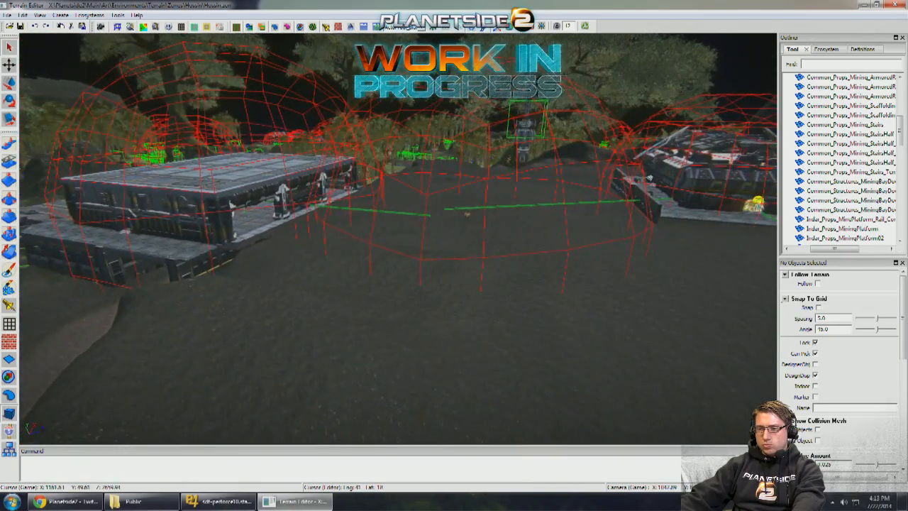
- Examine the open ground between the pillared building and the platform-mounted building
middle_click_drag(467, 214, 325, 222)
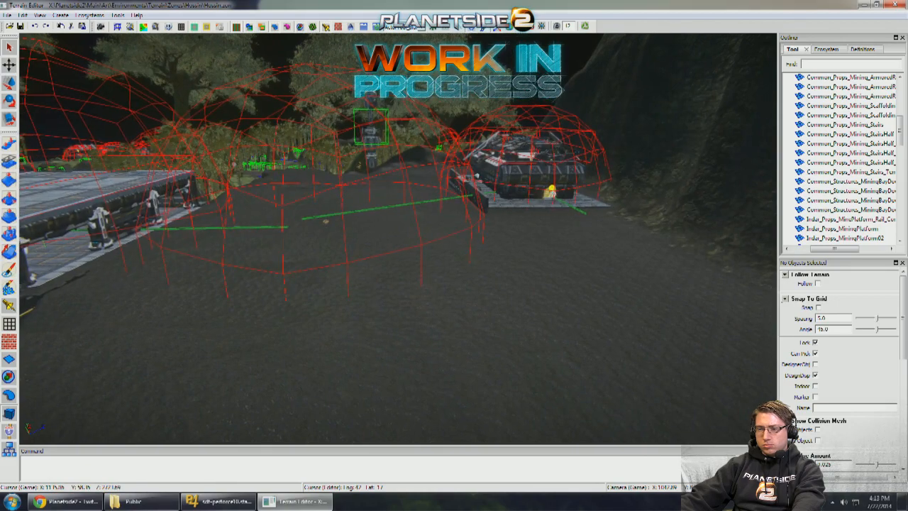
key("a")
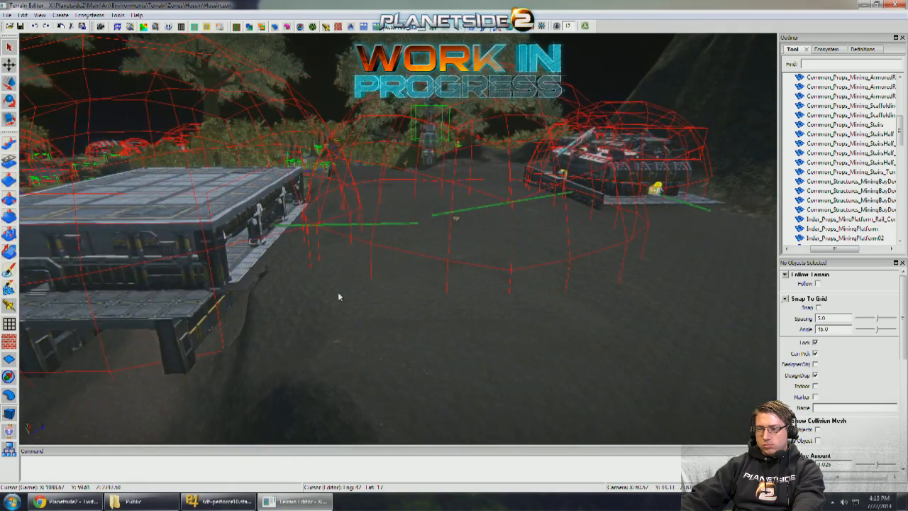
middle_click_drag(336, 297, 30, 363)
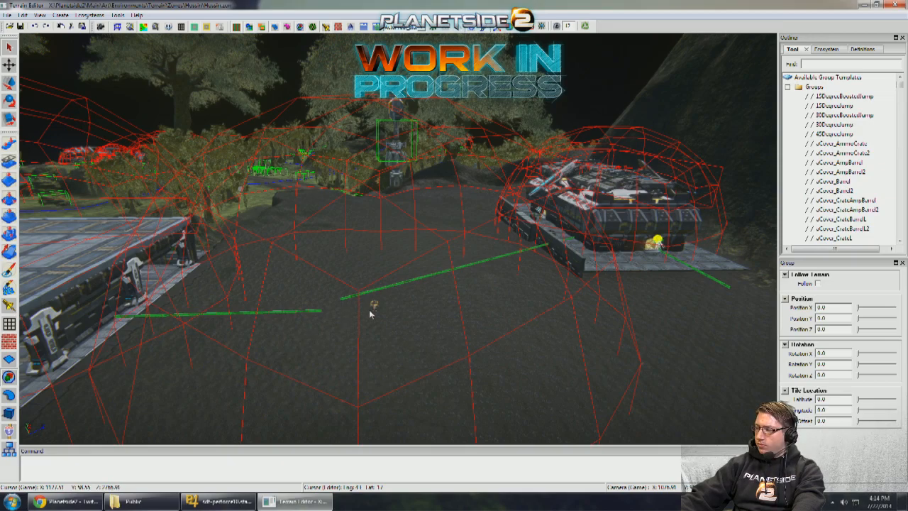
key("s")
middle_click_drag(397, 238, 439, 262)
key("a")
middle_click_drag(240, 276, 393, 253)
key("w")
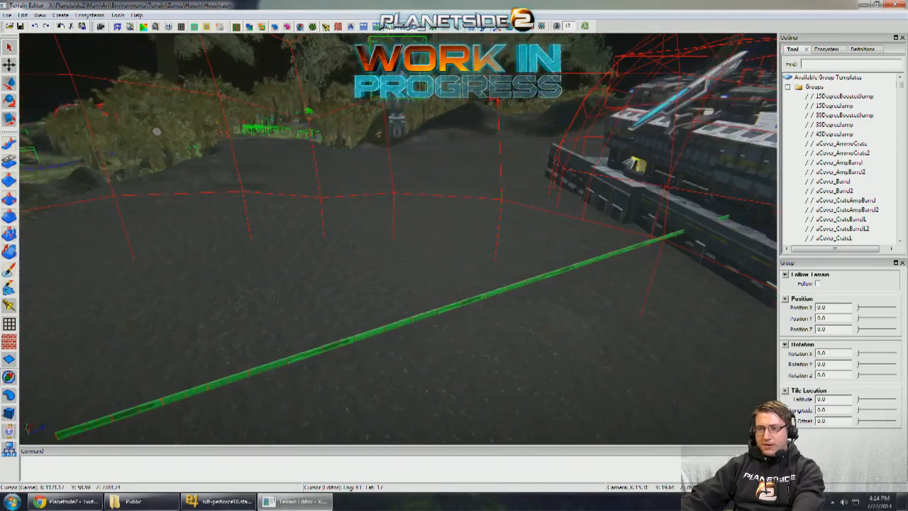
key("s")
middle_click_drag(496, 280, 453, 324)
- Examine the wall, outer corner and floor tiles of the platform under the platform-mounted building
key("w")
key("a")
key("w")
key("w")
key("w")
key("d")
key("w")
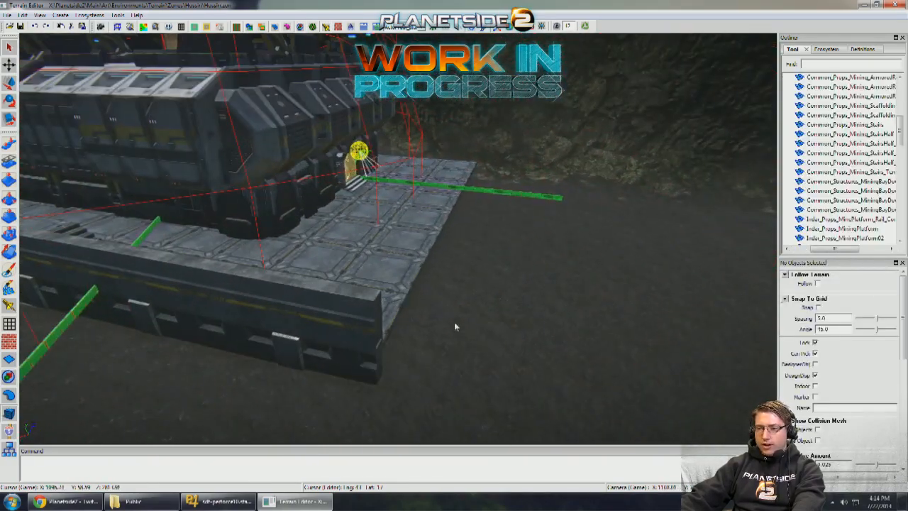
key("d")
key("s")
middle_click_drag(386, 285, 386, 290)
key("w")
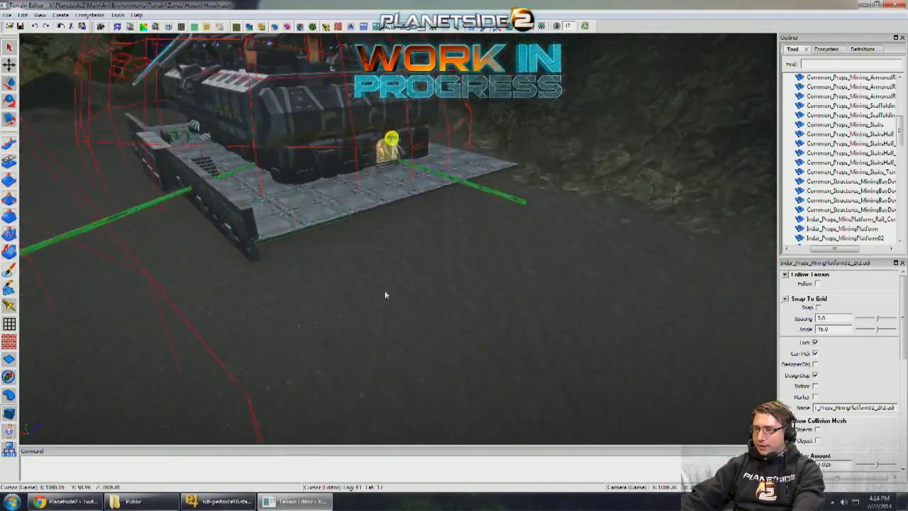
key("a")
key("e")
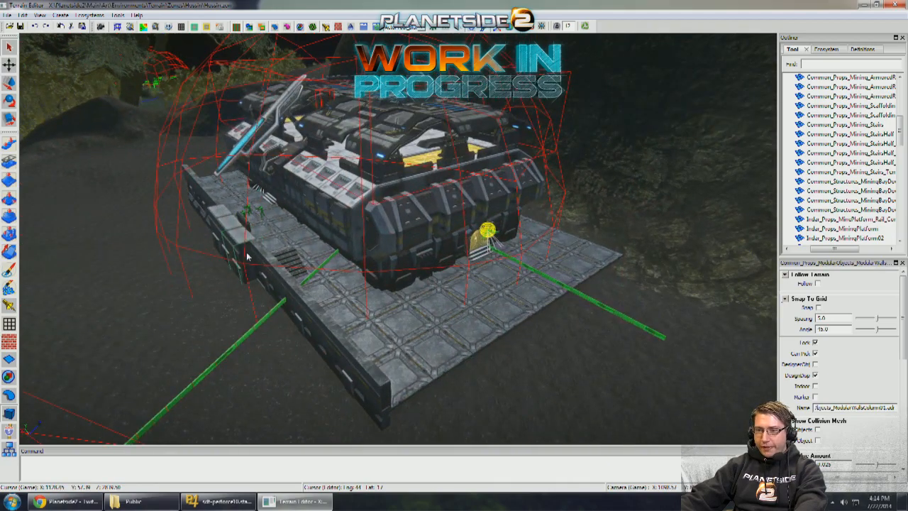
- Place a copy of the ModularWallsColumn01 wall column at the platform wall's outer end, turned diagonally across the corner
key("t")
middle_click_drag(247, 256, 254, 229)
key("w")
key("a")
key("s")
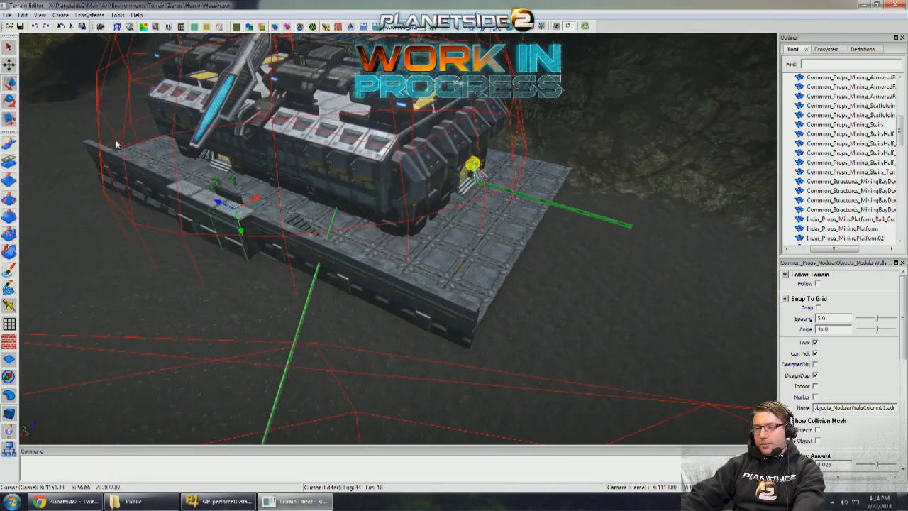
left_click_drag(357, 264, 409, 287)
middle_click_drag(410, 287, 417, 264)
key("w")
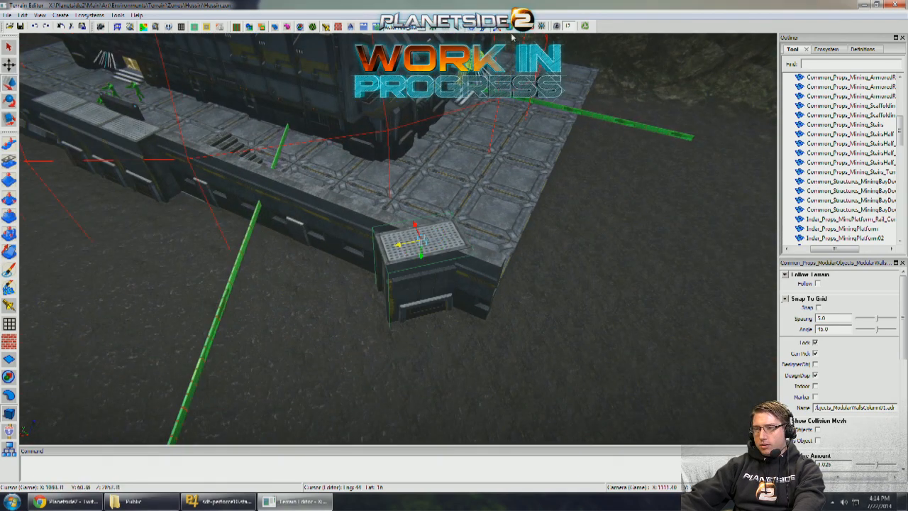
middle_click_drag(441, 211, 433, 198)
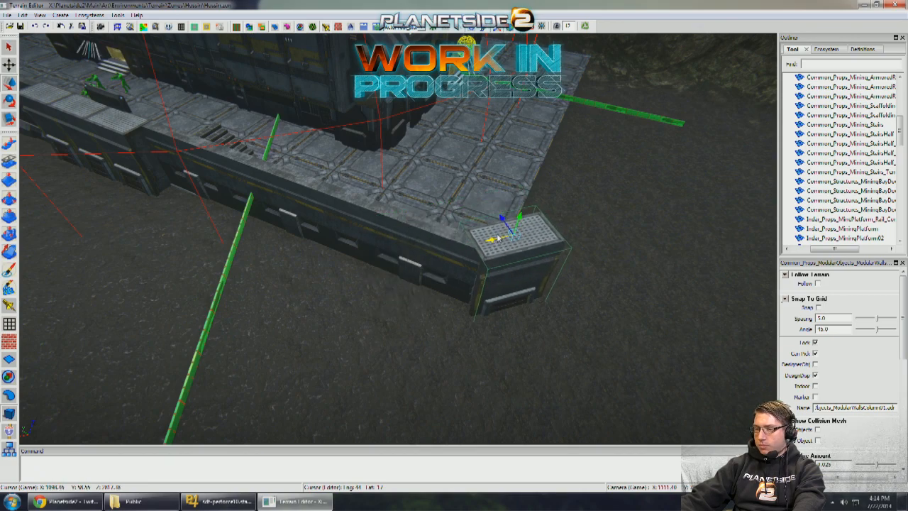
middle_click_drag(498, 238, 418, 225)
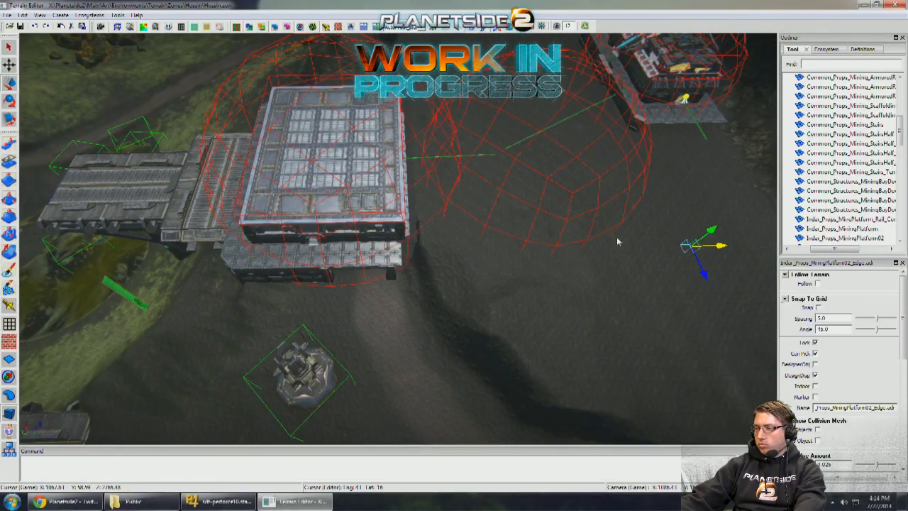
- Move the triangular MiningPlatform02_Edge piece across the open ground to just outside the platform's columned corner
mouse_move(616, 237)
middle_mouse_down()
mouse_move(624, 229)
mouse_move(603, 243)
middle_mouse_up()
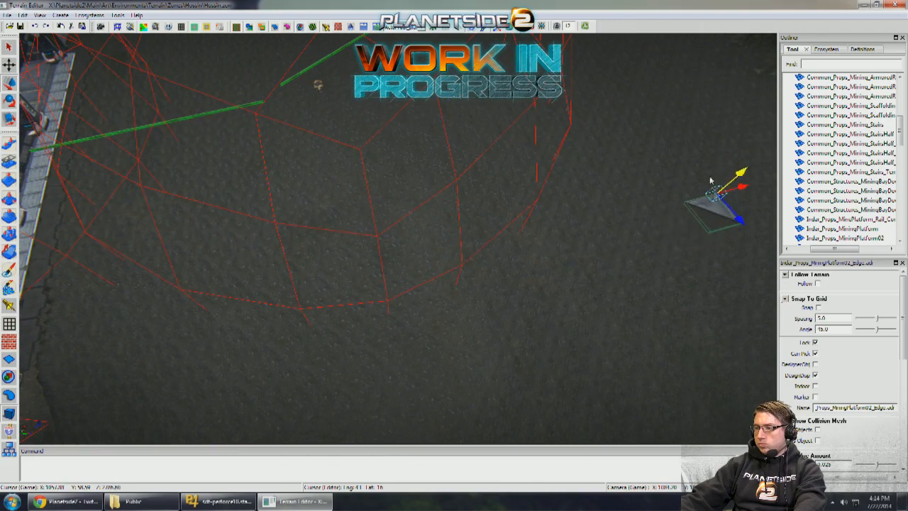
middle_click_drag(710, 180, 609, 252)
middle_click_drag(400, 260, 429, 263)
left_click_drag(488, 374, 235, 236)
middle_click_drag(235, 237, 284, 238)
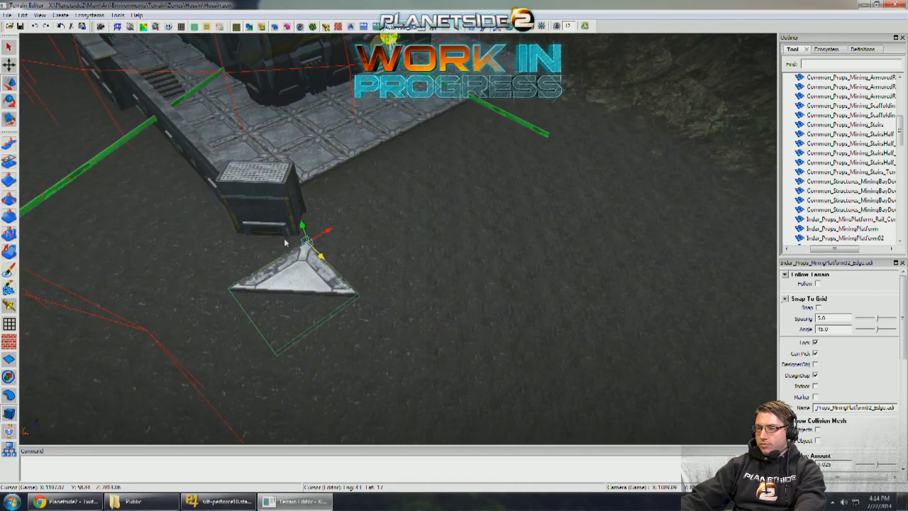
middle_click_drag(357, 236, 334, 223)
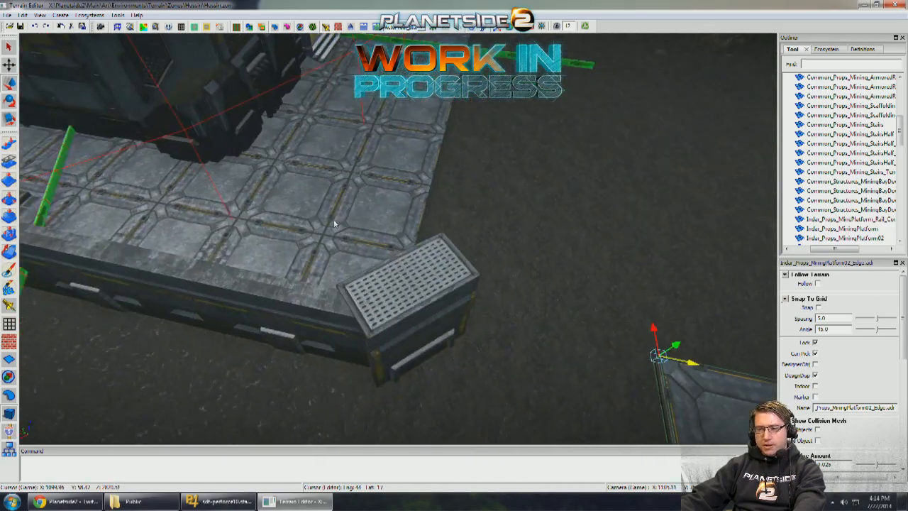
- Align the triangular edge piece with the platform's corner tile by giving it the tile's world-space translation, including X 1094.91 and Z 2019.17
scroll(350, 243, "down", 7)
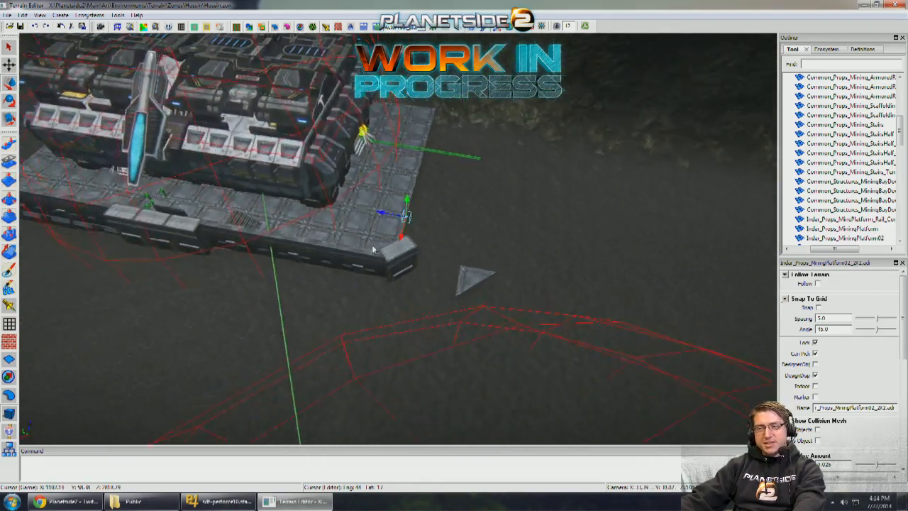
scroll(369, 247, "up", 6)
scroll(544, 296, "down", 5)
scroll(892, 375, "up", 6)
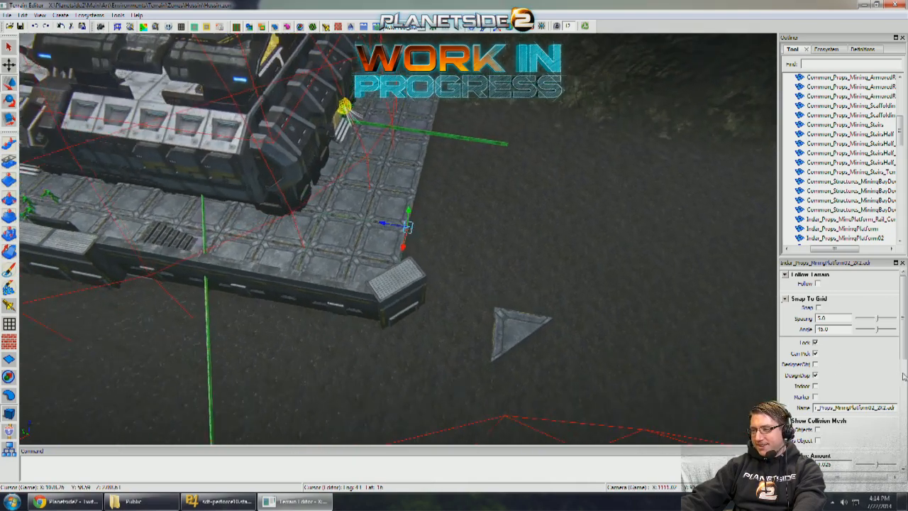
left_click(903, 375)
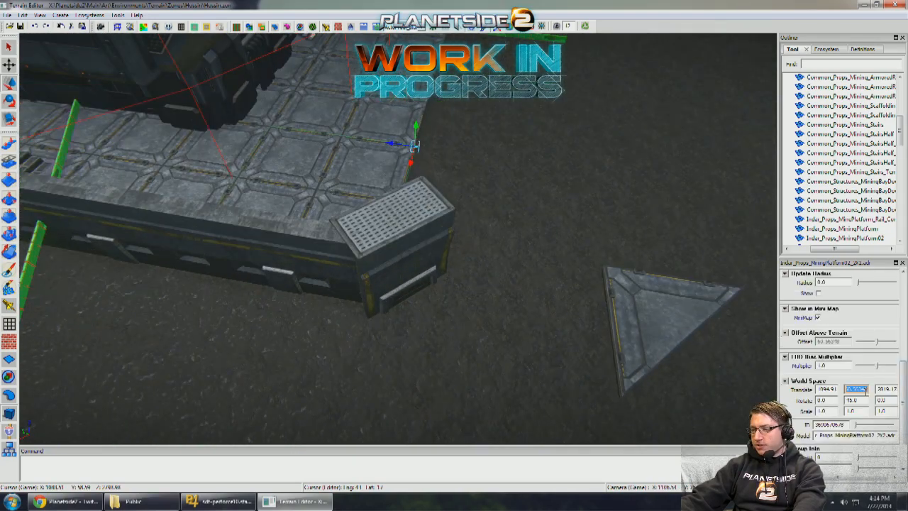
left_click(681, 325)
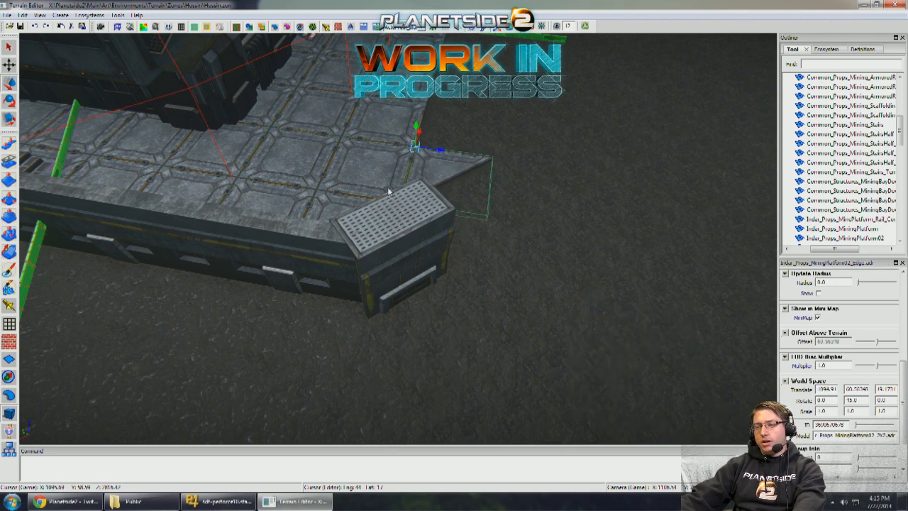
left_click_drag(596, 219, 544, 213, "alt")
middle_click_drag(544, 213, 377, 242, "alt")
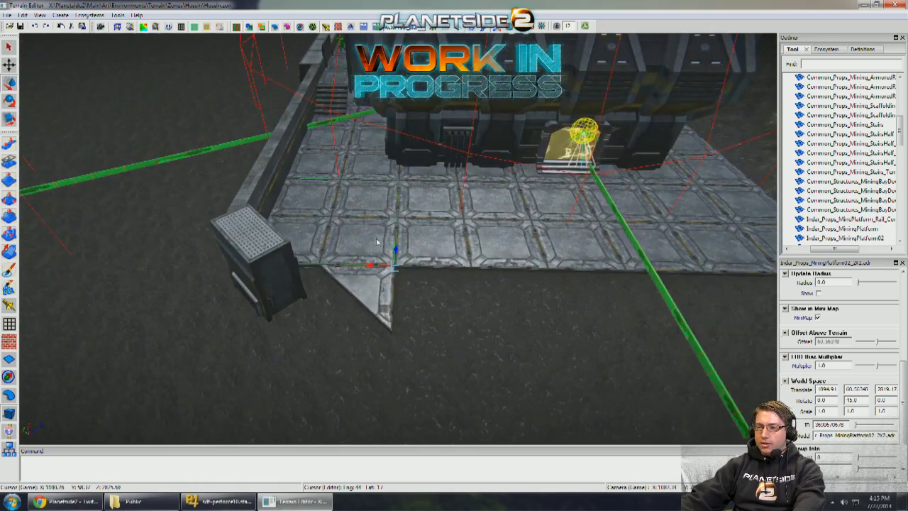
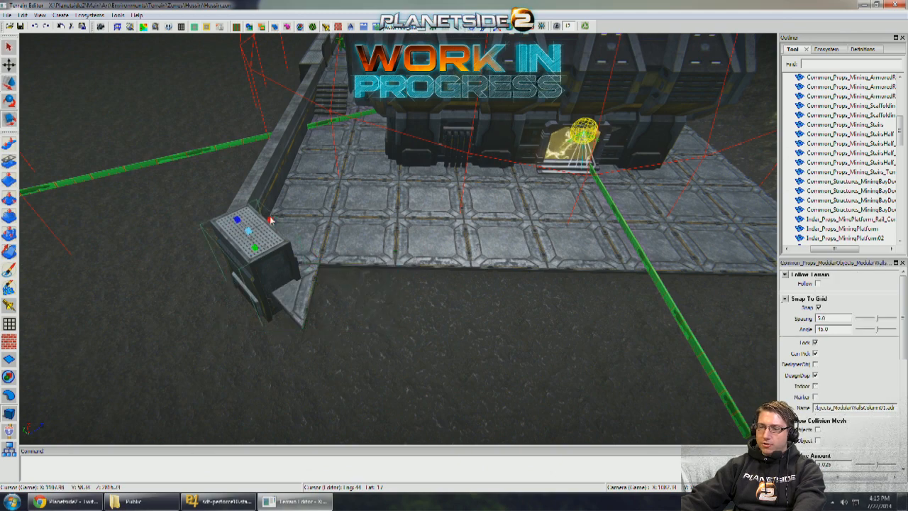
- Fit the diagonal ModularWallsColumn01 column flush against the wall's outer end at the platform corner, with grid snapping off
left_click_drag(267, 224, 416, 213, "alt")
scroll(331, 220, "down", 3)
scroll(332, 218, "up", 3)
key("s")
scroll(358, 221, "up", 3)
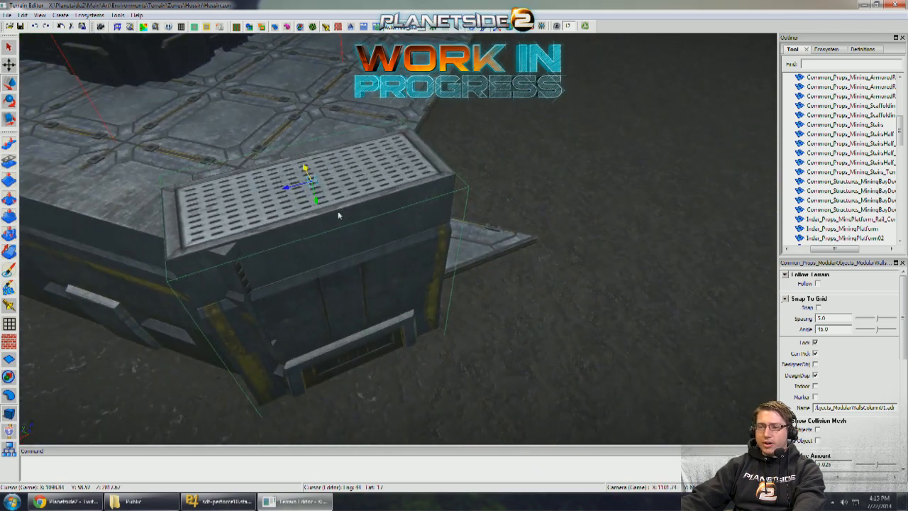
left_click_drag(310, 179, 341, 199)
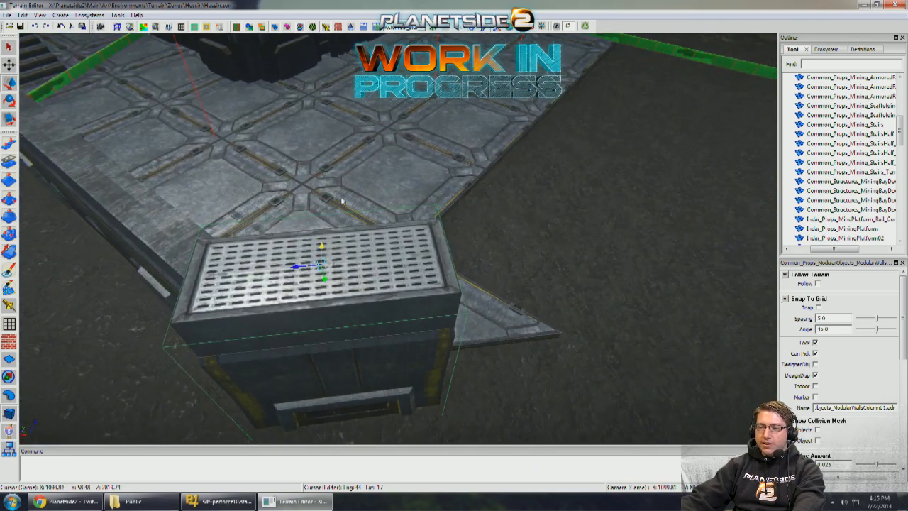
left_click_drag(299, 270, 343, 266)
scroll(351, 266, "down", 2)
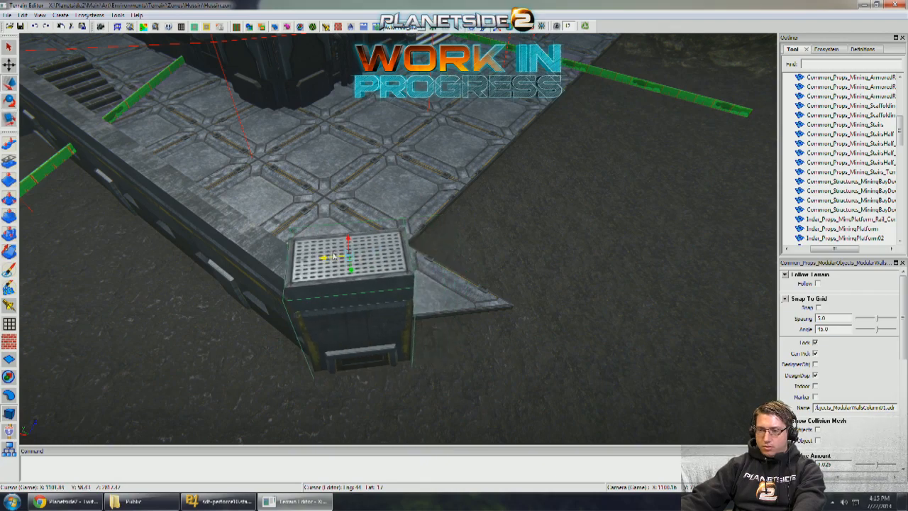
- Place a copy of the corner column directly beside it, continuing the diagonal line outward from the platform
left_click_drag(333, 255, 459, 261, "shift")
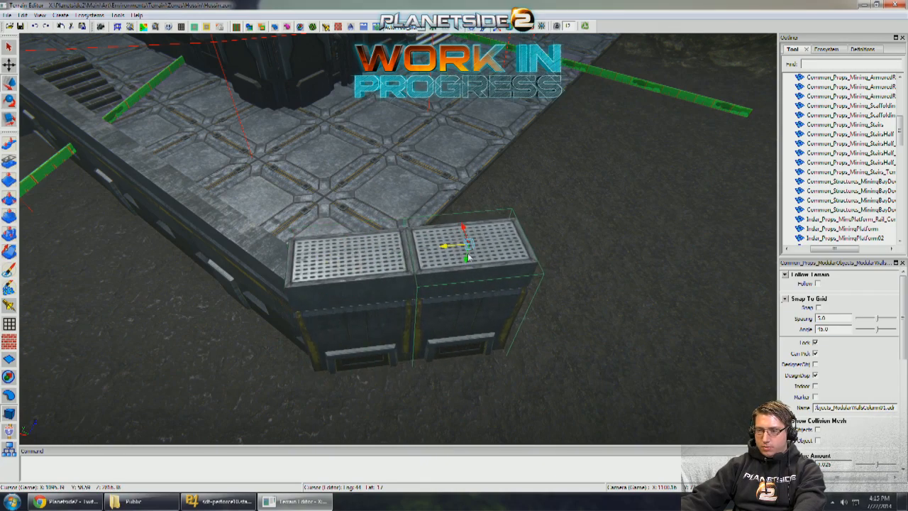
scroll(467, 257, "up", 2)
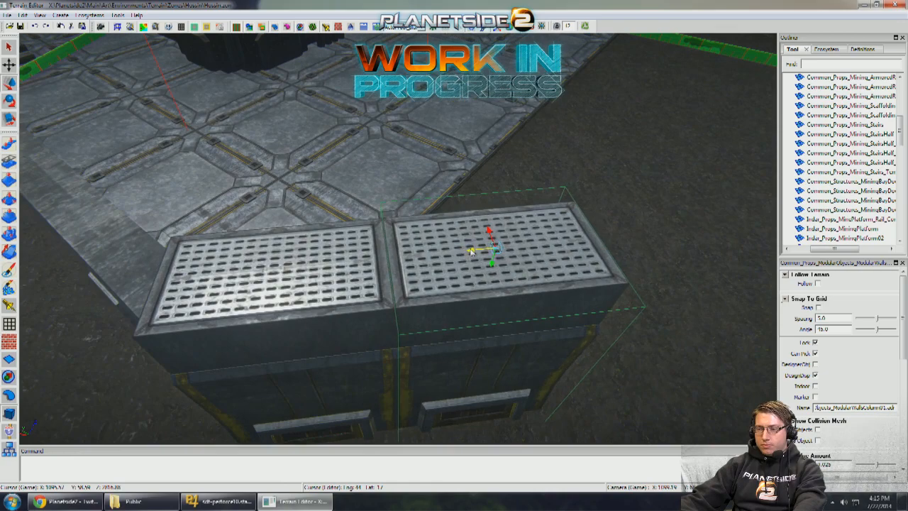
scroll(508, 251, "down", 10)
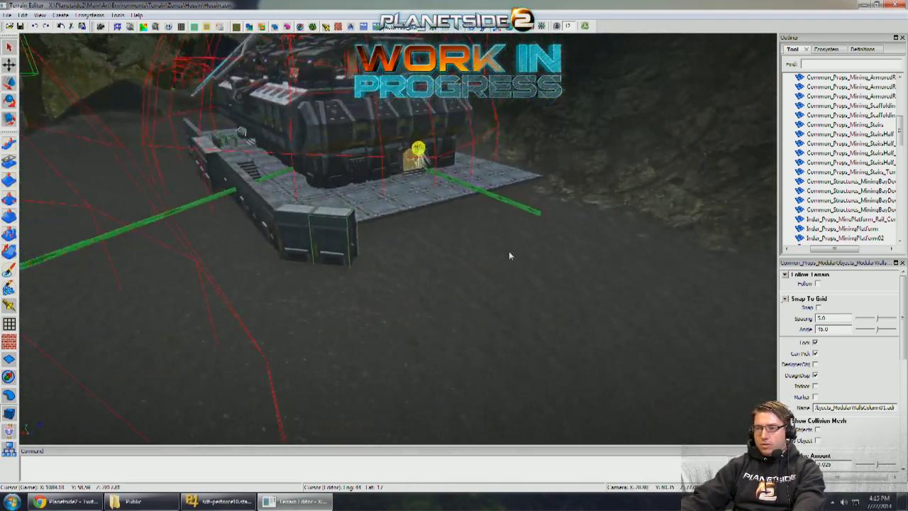
right_click_drag(509, 251, 556, 307)
scroll(77, 338, "up", 6)
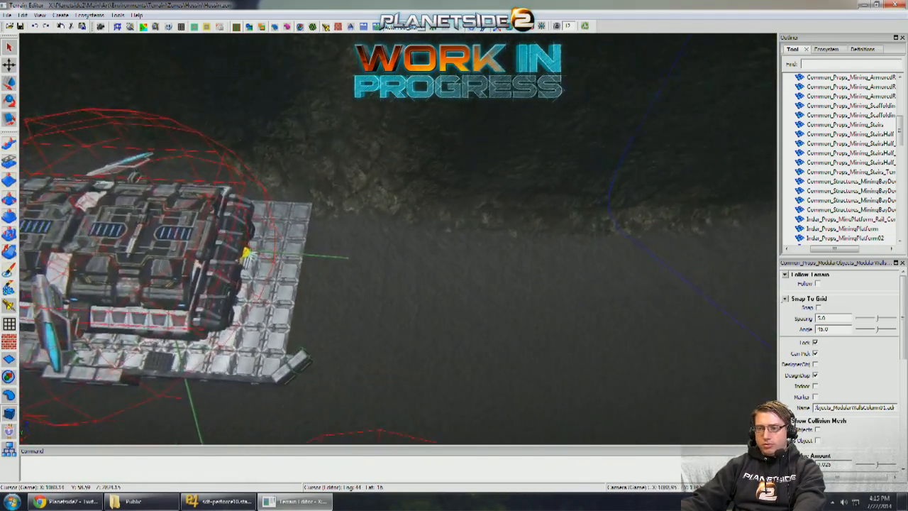
- Place two copies of the triangular MiningPlatform02_Edge piece in a diagonal row beyond the corner columns, with grid snapping on
right_click_drag(387, 280, 344, 282)
right_click_drag(292, 317, 376, 311)
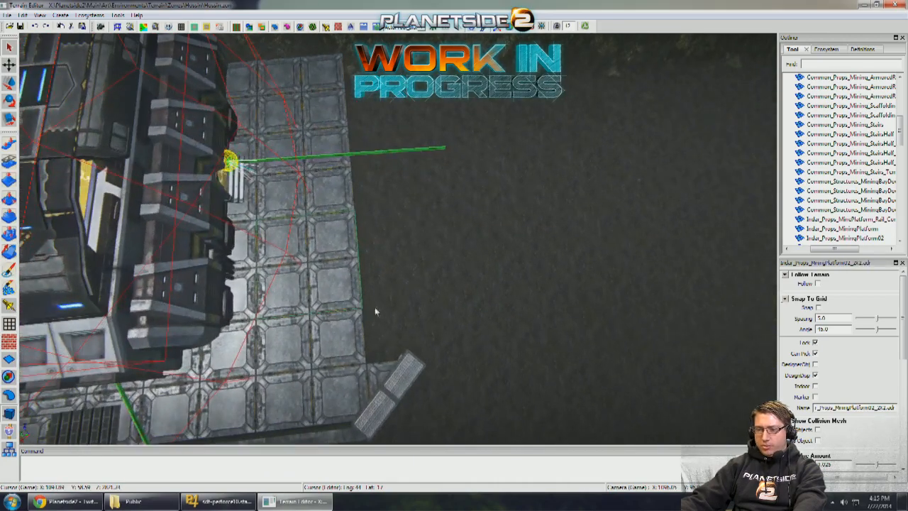
right_click_drag(387, 352, 415, 363)
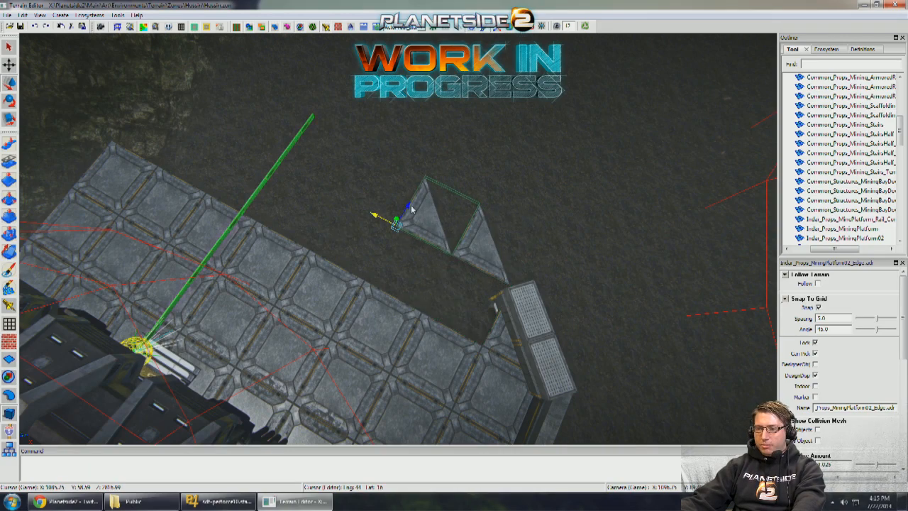
right_click_drag(435, 187, 347, 222)
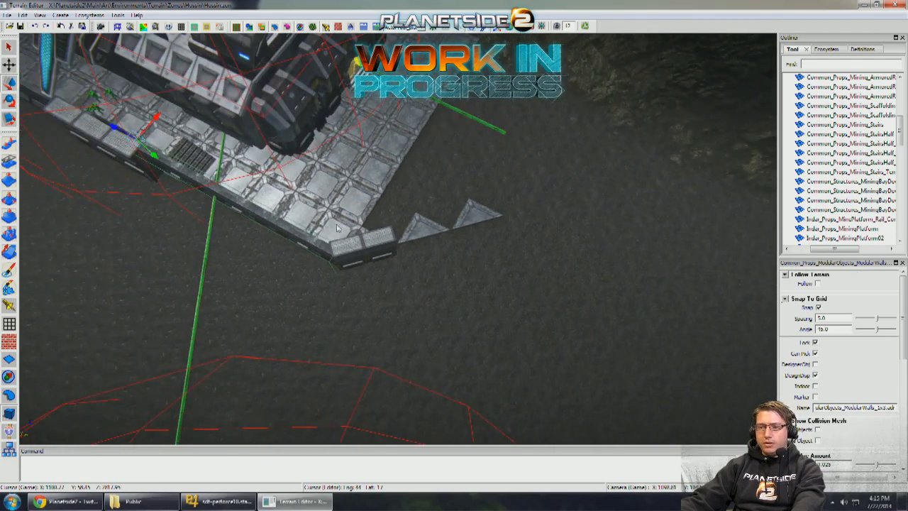
- Copy the ModularWalls_1x3 wall, turn it diagonally, and run it from the corner columns along the triangular edge pieces
left_click_drag(118, 130, 141, 129)
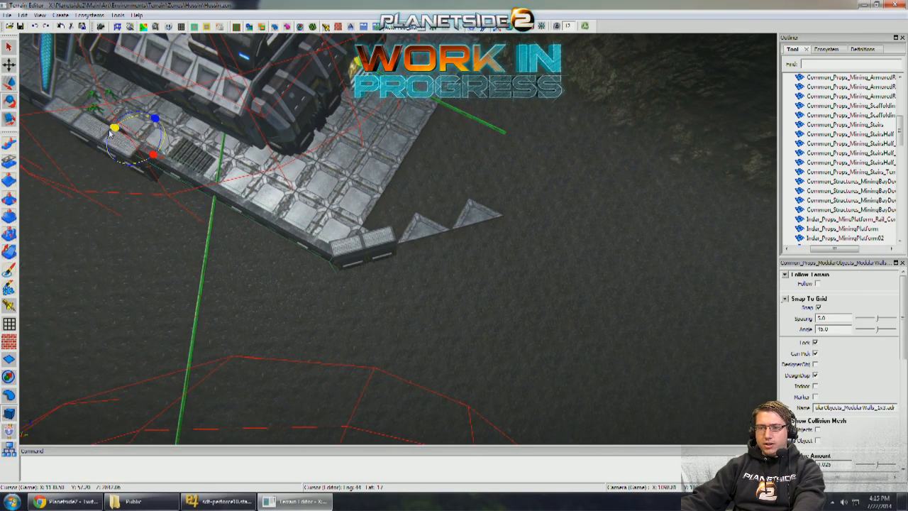
left_click_drag(132, 193, 135, 273)
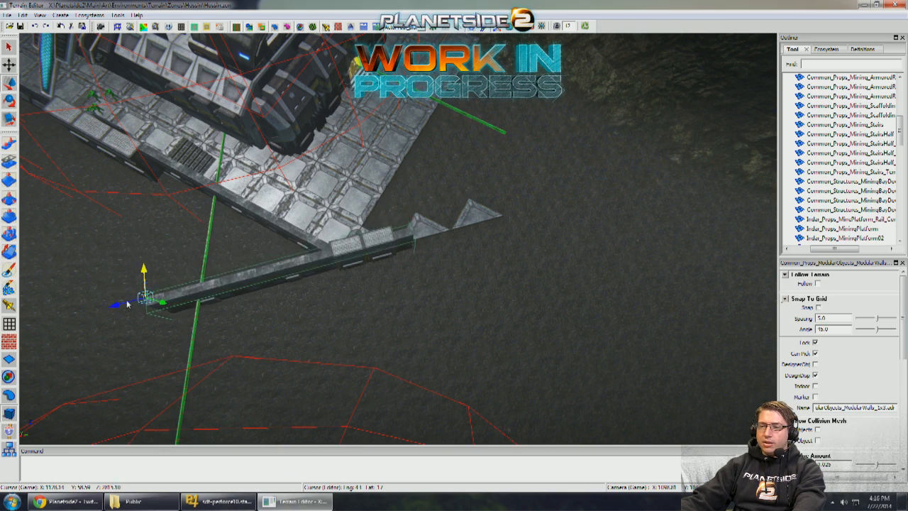
scroll(266, 245, "up", 4)
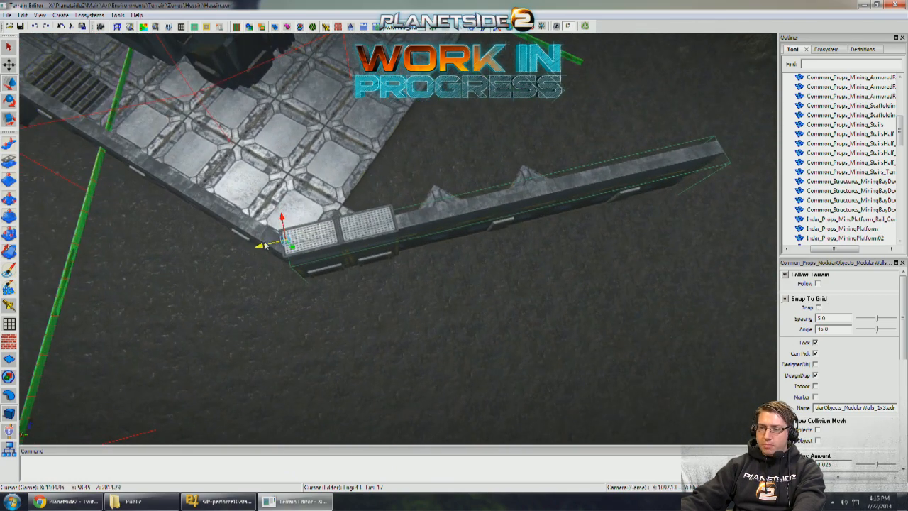
middle_click_drag(497, 245, 417, 257)
- Shift the diagonal wall outward along the corner columns and lower it slightly below the column tops
scroll(416, 258, "up", 4)
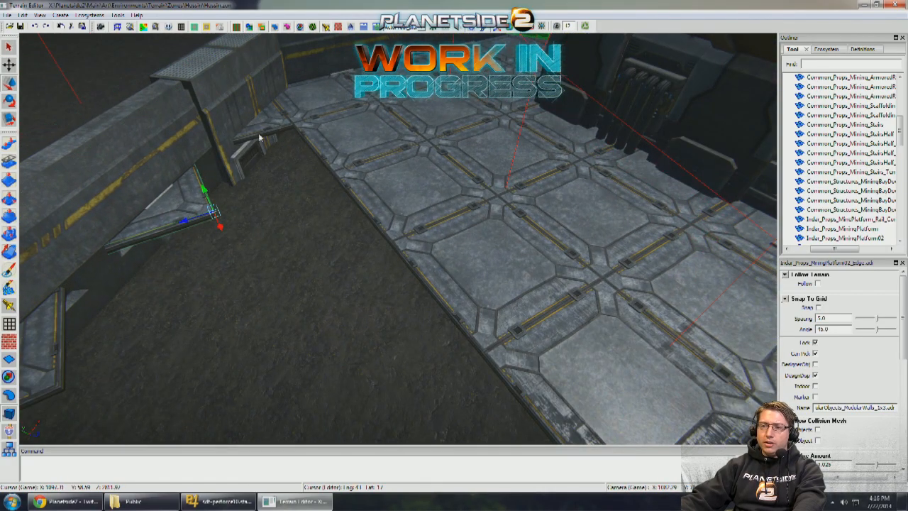
scroll(264, 141, "down", 4)
middle_click_drag(269, 147, 375, 201)
scroll(399, 178, "up", 4)
scroll(377, 190, "down", 4)
scroll(378, 190, "up", 4)
scroll(378, 190, "down", 4)
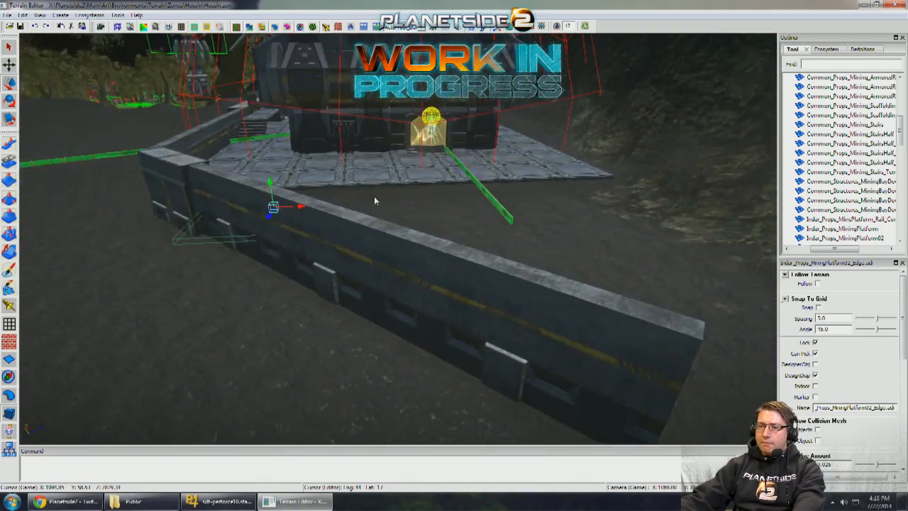
middle_click_drag(182, 191, 295, 190)
middle_click_drag(415, 222, 316, 183)
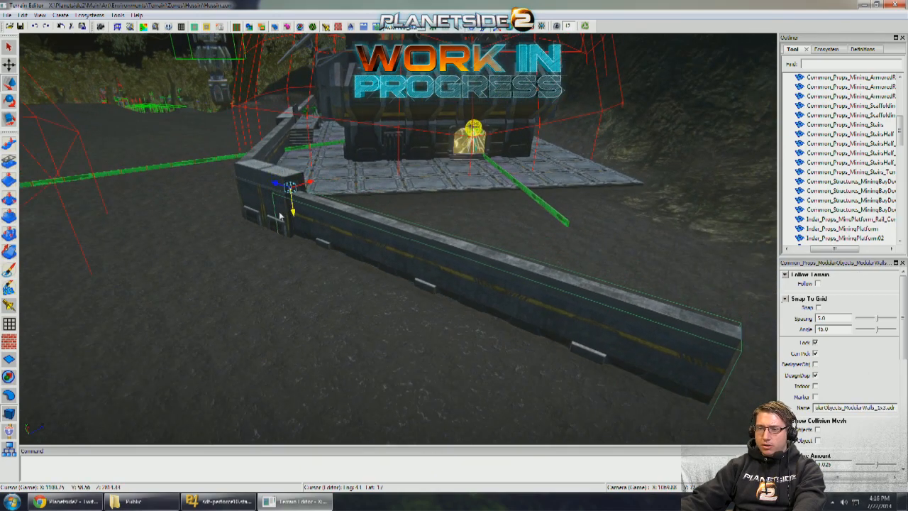
middle_click_drag(279, 216, 525, 276)
- Examine the road approach to the outpost, the landing platform and the unfinished bridge supports across the valley
middle_click_drag(454, 270, 638, 248)
middle_click_drag(567, 249, 334, 223)
middle_click_drag(537, 298, 468, 224)
key("w")
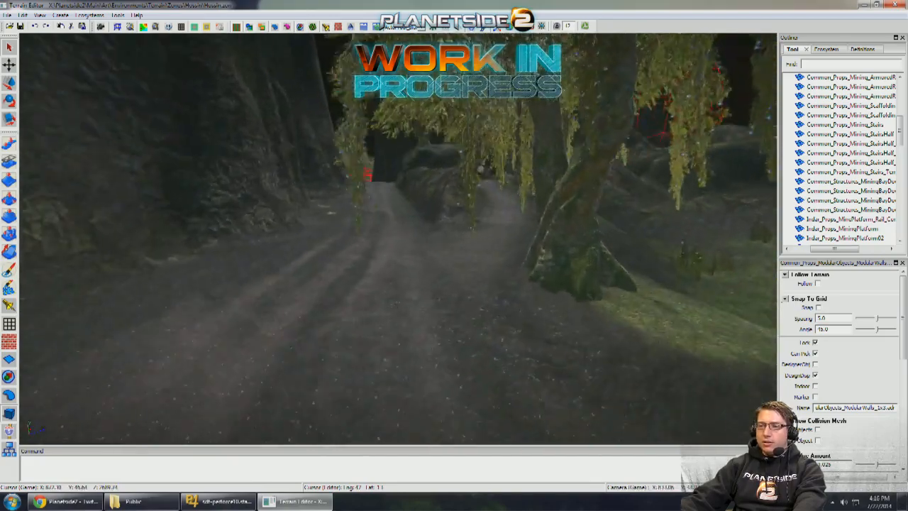
key("w")
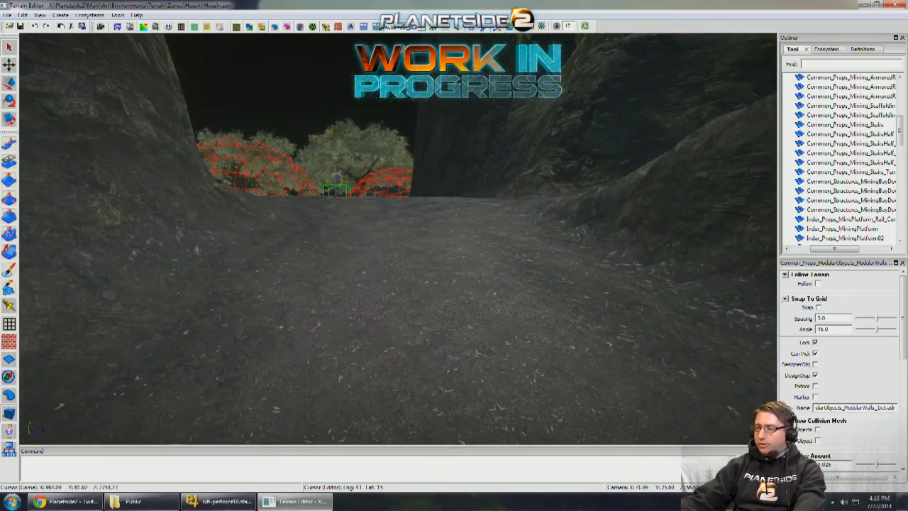
key("w")
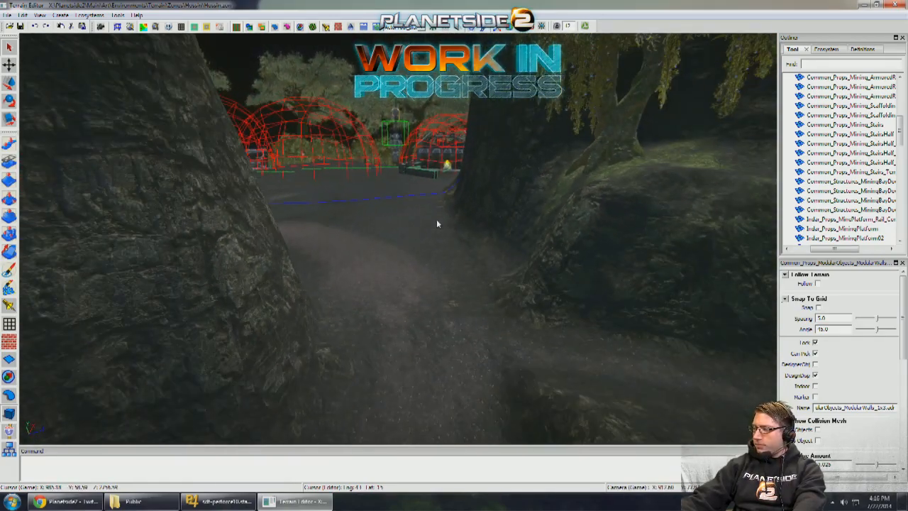
key("w")
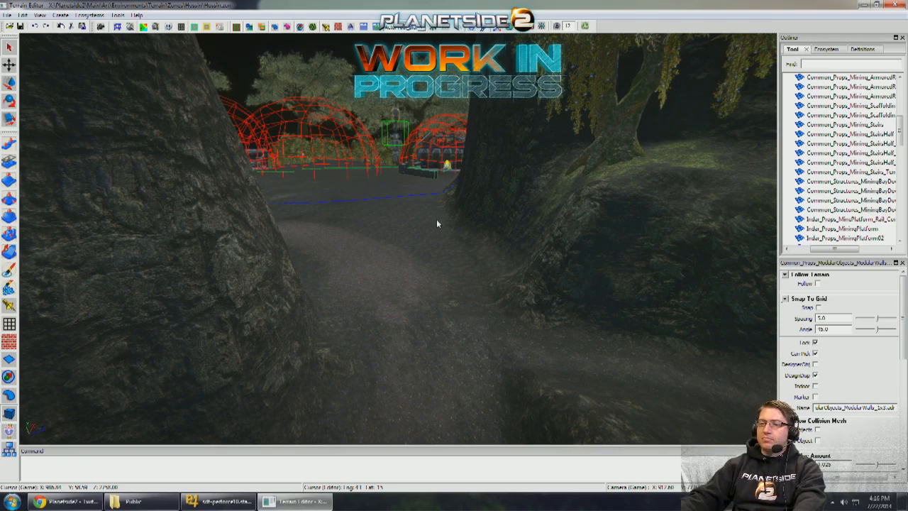
key("w")
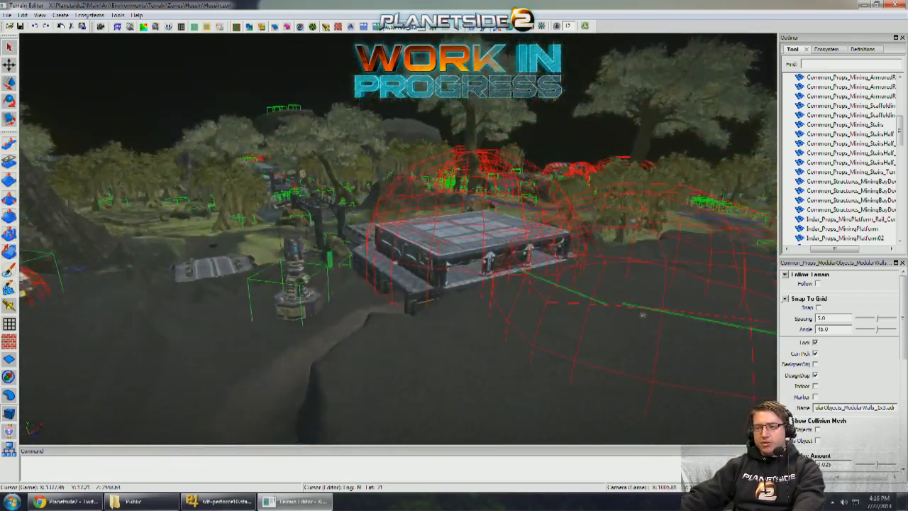
key("w")
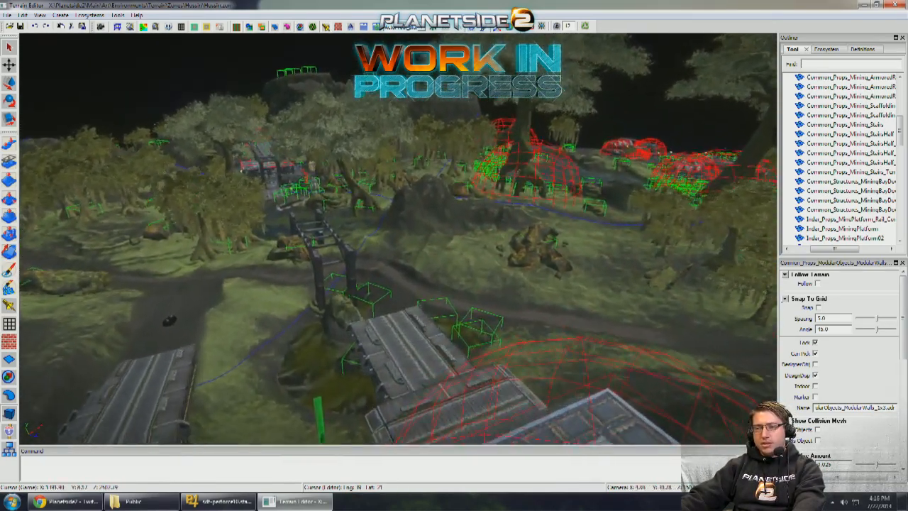
key("w")
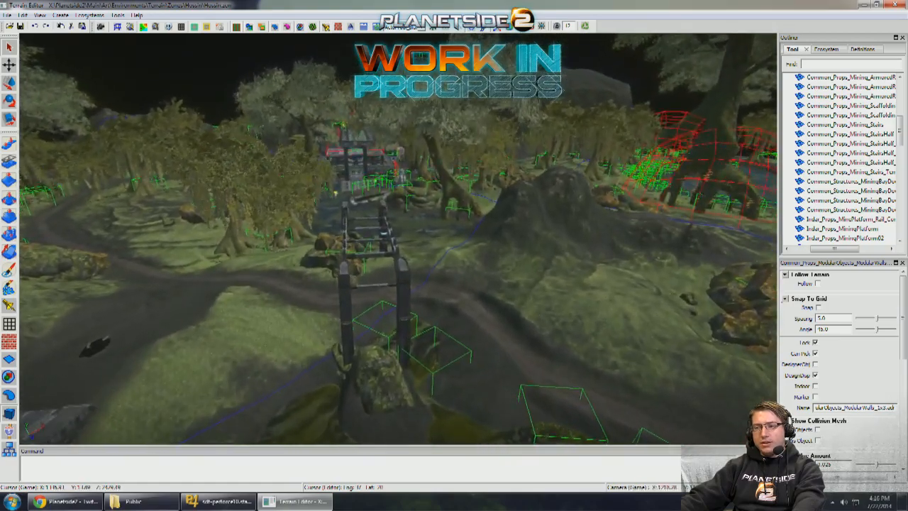
key("w")
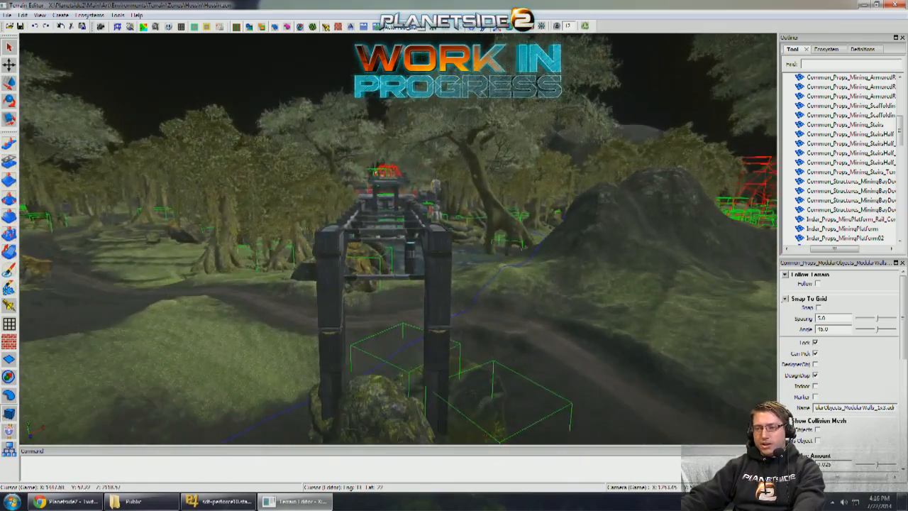
key("s")
key("s")
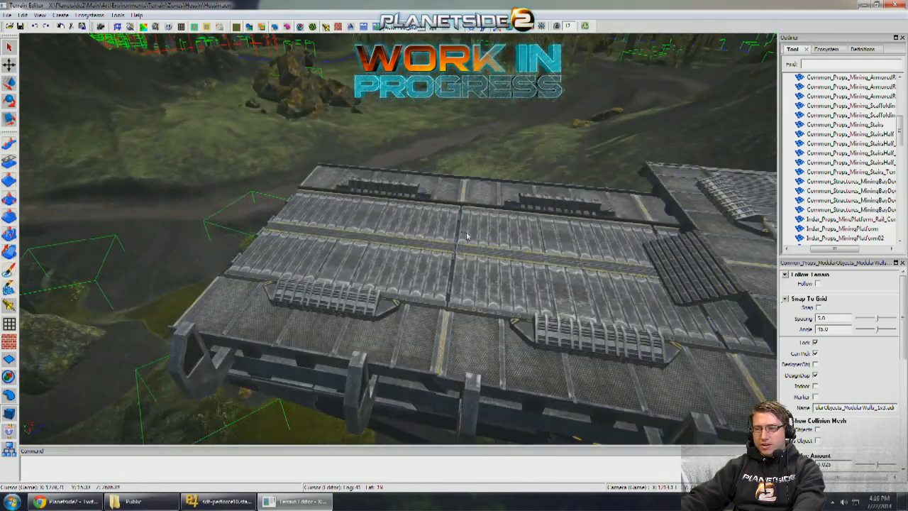
key("s")
- Search the objects for "bridge" and add a Common_Structures_Bridges_Uncovered section beside the bare support frame, turned to match it
right_click_drag(439, 231, 682, 82)
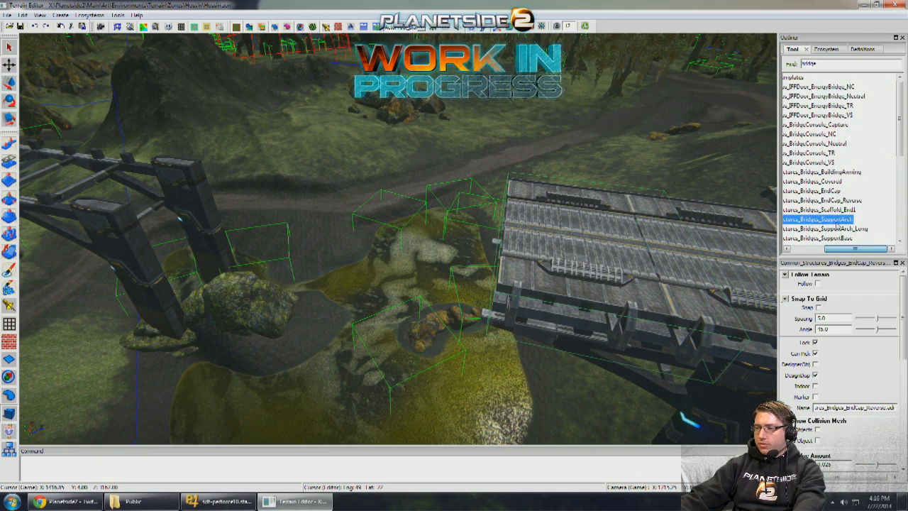
key("w")
right_click_drag(763, 196, 739, 186)
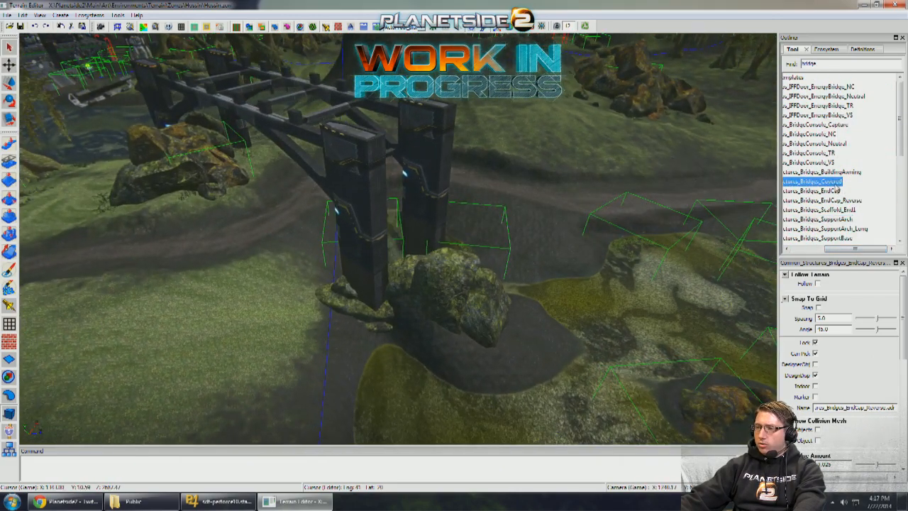
scroll(837, 189, "down", 2)
right_click_drag(576, 232, 575, 218)
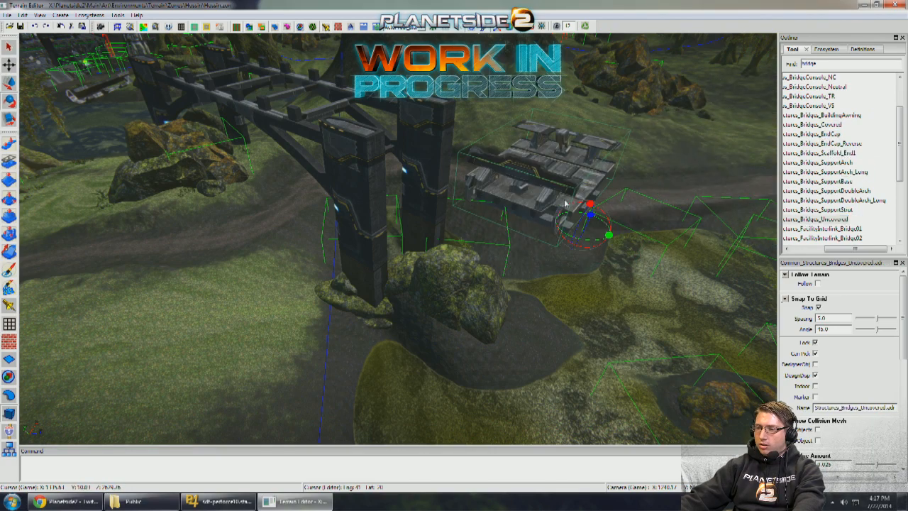
right_click_drag(591, 113, 580, 147)
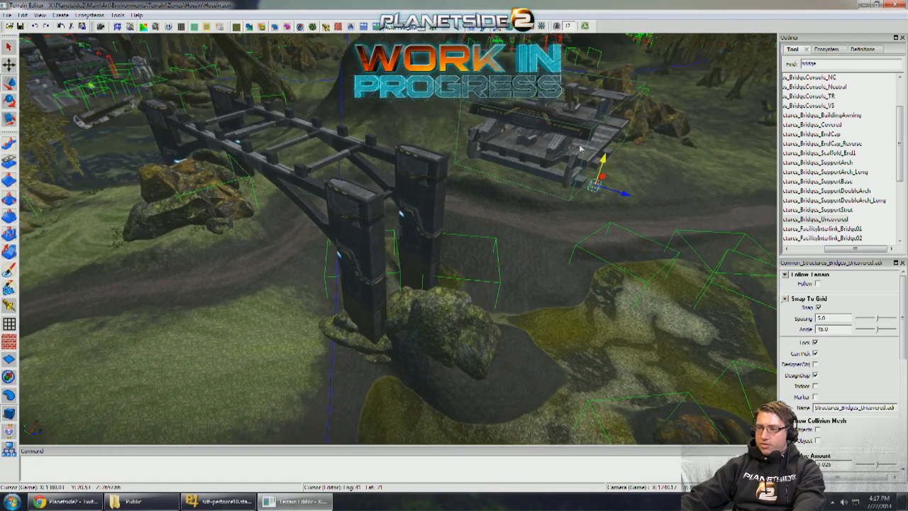
- Move the uncovered bridge section over onto the support frame, centred between its pillars
left_click_drag(603, 177, 513, 274)
right_click_drag(514, 274, 521, 255)
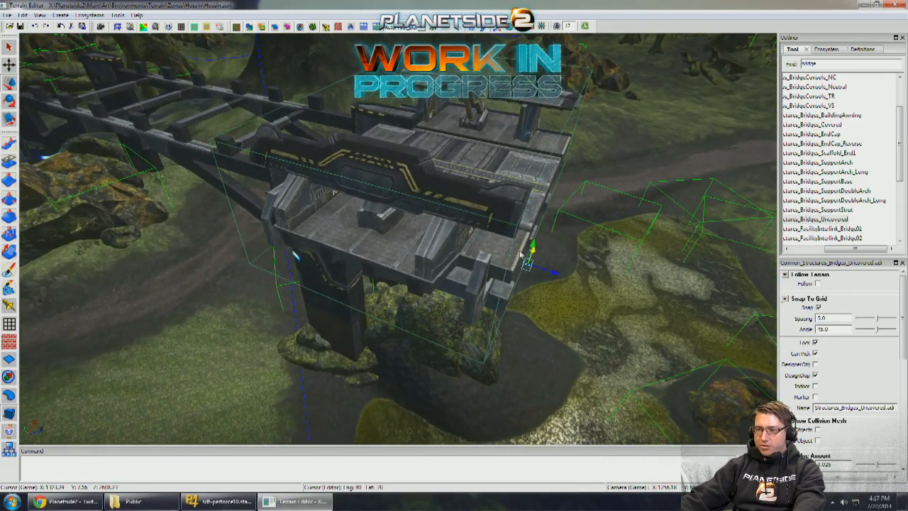
left_click_drag(533, 254, 561, 223)
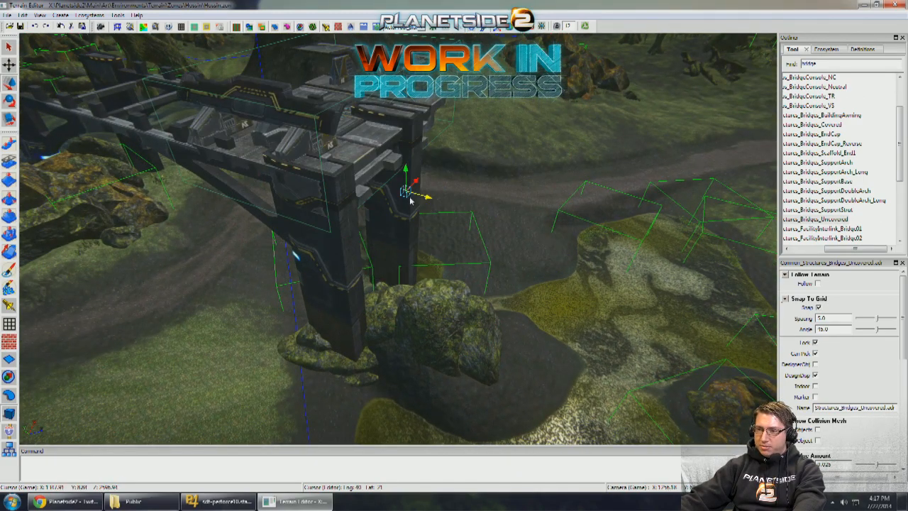
right_click_drag(410, 201, 433, 256)
mouse_move(432, 249)
left_mouse_down()
mouse_move(443, 198)
mouse_move(448, 243)
left_mouse_up()
mouse_move(447, 242)
right_mouse_down()
mouse_move(454, 213)
mouse_move(495, 222)
mouse_move(461, 216)
mouse_move(404, 185)
mouse_move(455, 207)
mouse_move(418, 207)
mouse_move(454, 237)
right_mouse_up()
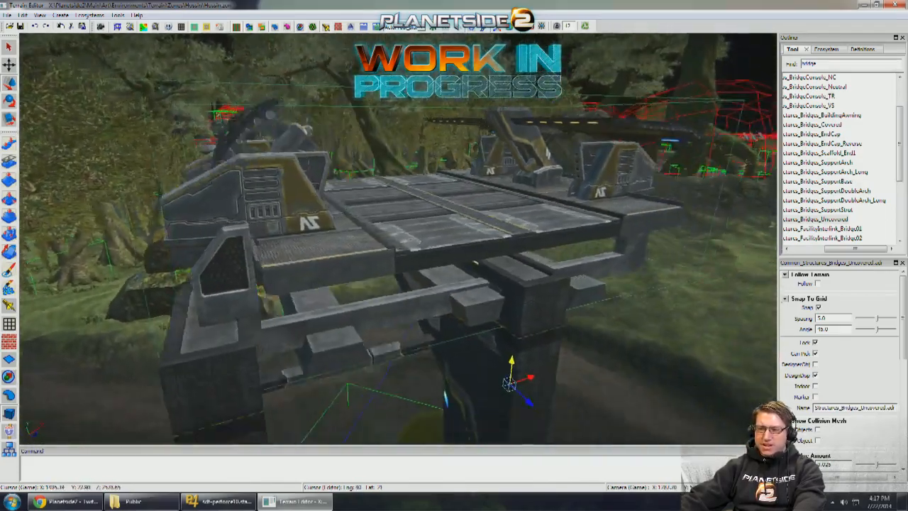
- Adjust the bridge section's height so it rests on the pillar tops, and place a copy behind it along the frame
right_click_drag(477, 363, 494, 365)
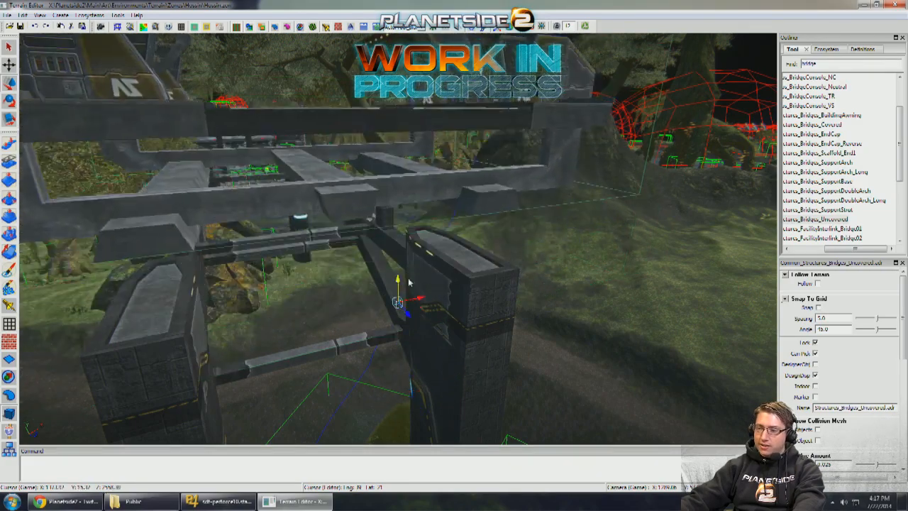
right_click_drag(454, 349, 469, 350)
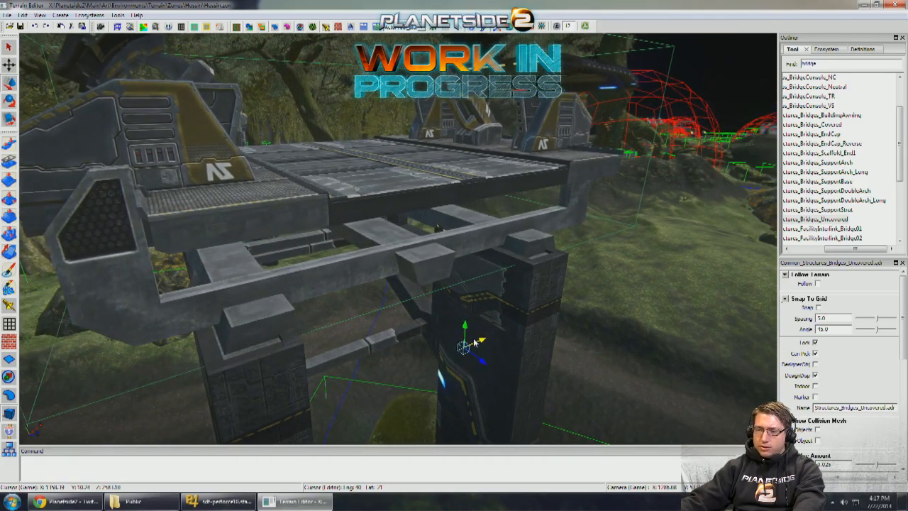
left_click_drag(474, 340, 470, 341)
right_click_drag(469, 341, 476, 296)
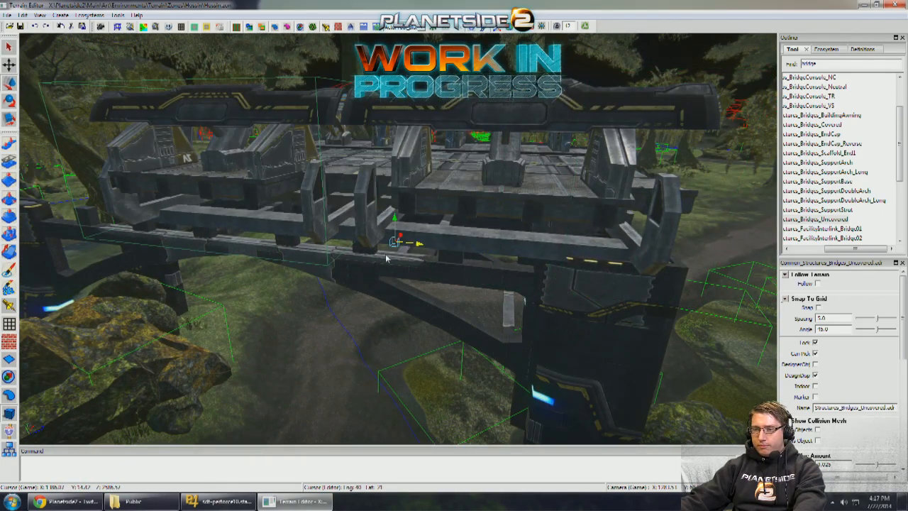
- Slide the copied bridge section along the support frame until it lines up with its neighbour
left_click_drag(362, 257, 402, 259)
right_click_drag(401, 260, 541, 254)
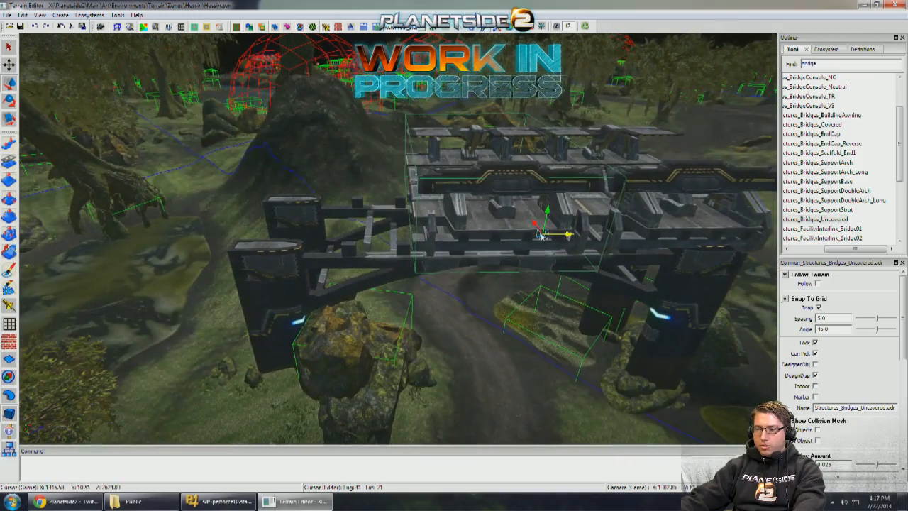
left_click(461, 284)
- Examine the decked bridge, the outpost building and platform, and the road leading out through the rock pass
right_click_drag(461, 284, 432, 292)
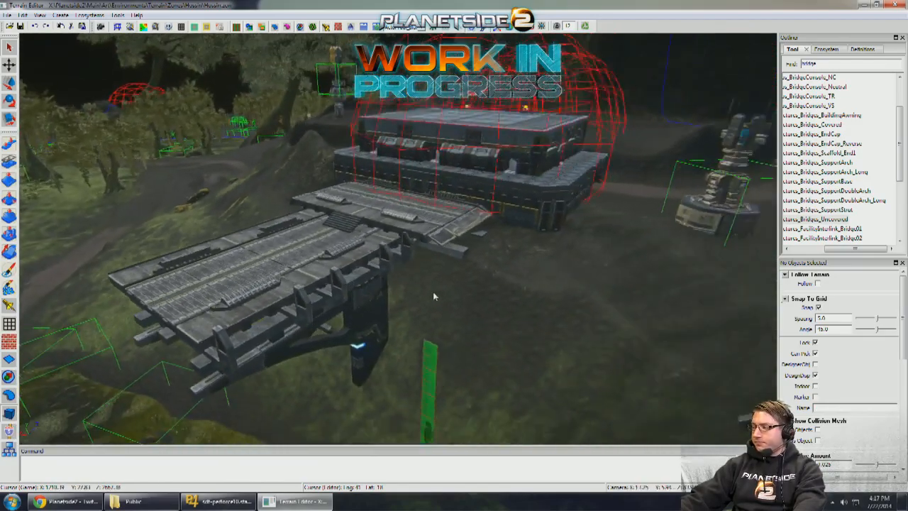
key("a")
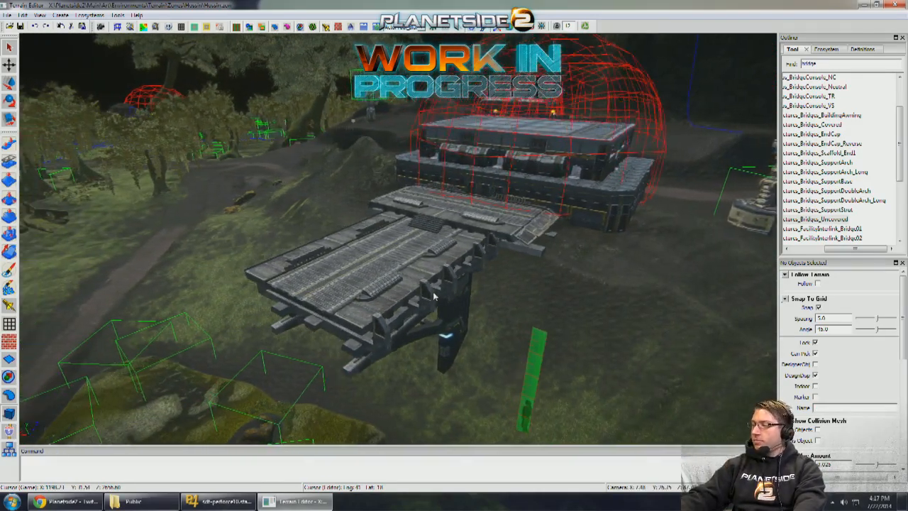
key("w")
key("s")
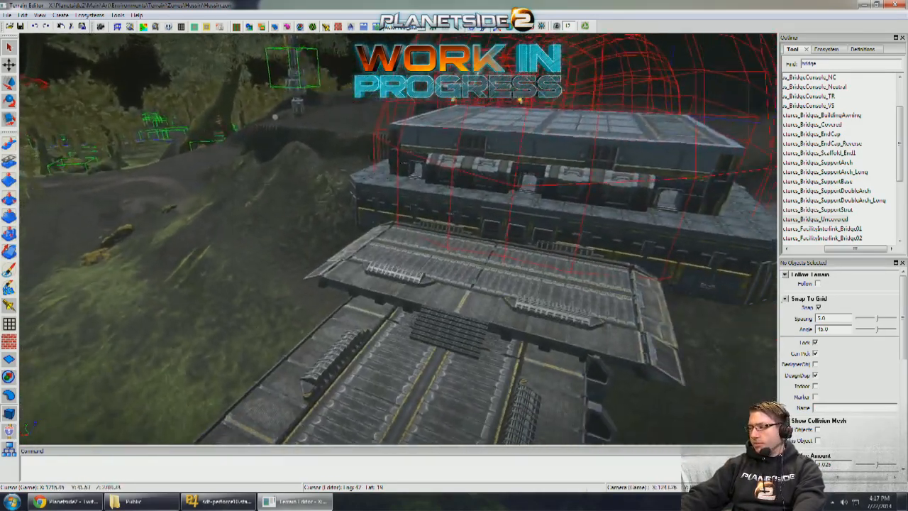
right_click_drag(433, 292, 397, 251)
right_click_drag(299, 170, 518, 268)
key("e")
key("w")
key("w")
key("w")
mouse_move(383, 259)
right_mouse_down()
mouse_move(362, 291)
mouse_move(383, 258)
mouse_move(394, 273)
mouse_move(394, 241)
mouse_move(391, 269)
right_mouse_up()
key("w")
middle_click_drag(397, 242, 496, 245)
middle_click_drag(425, 262, 398, 279)
right_click_drag(397, 279, 599, 248)
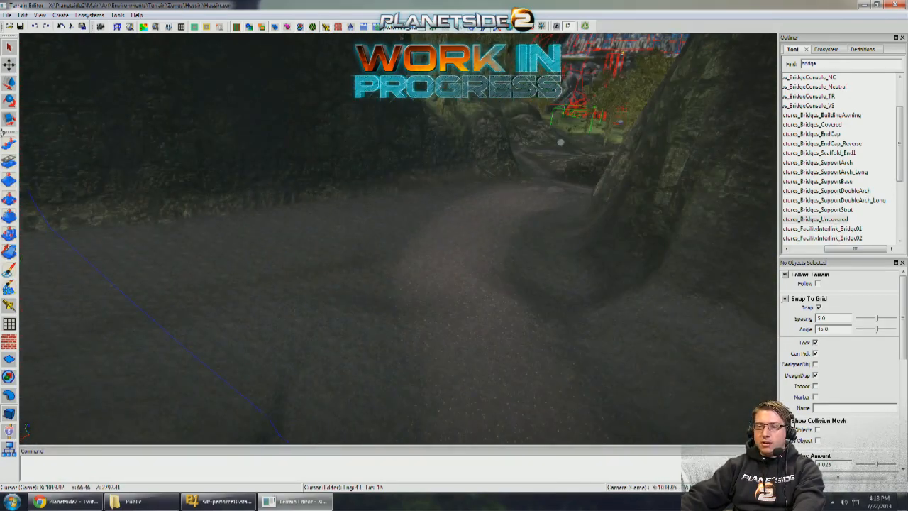
- Lower the road through the rock pass with the Pull brush set to Down, strength 50, raising the size from 12 to 13
left_click(9, 144)
right_click_drag(454, 212, 482, 209)
right_click_drag(319, 207, 319, 207)
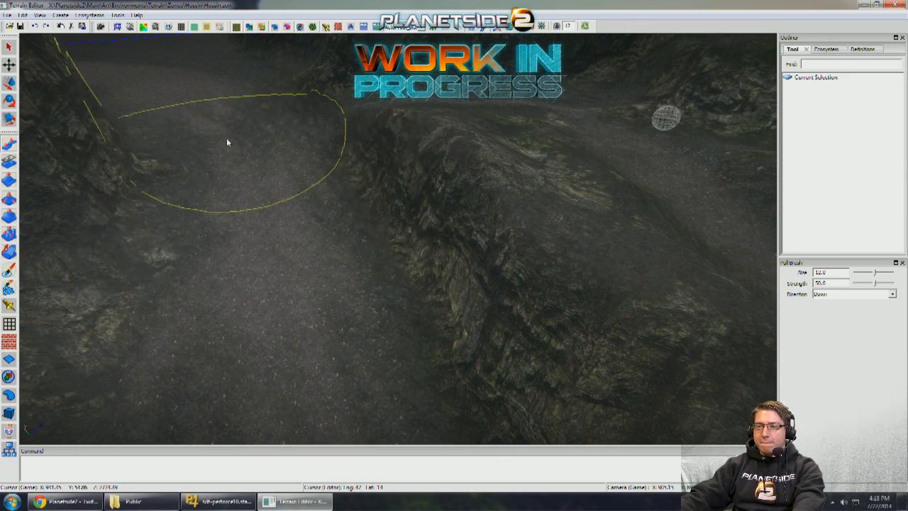
scroll(295, 135, "up", 6)
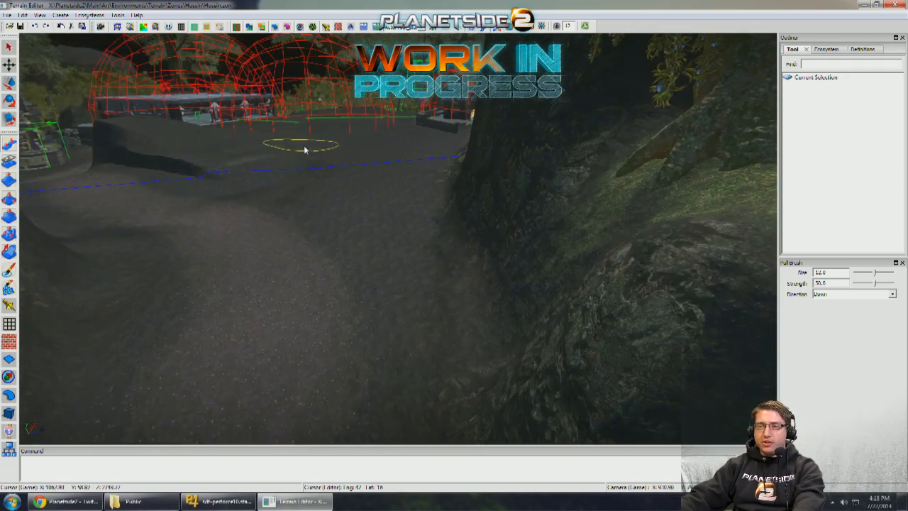
middle_click_drag(293, 156, 246, 157)
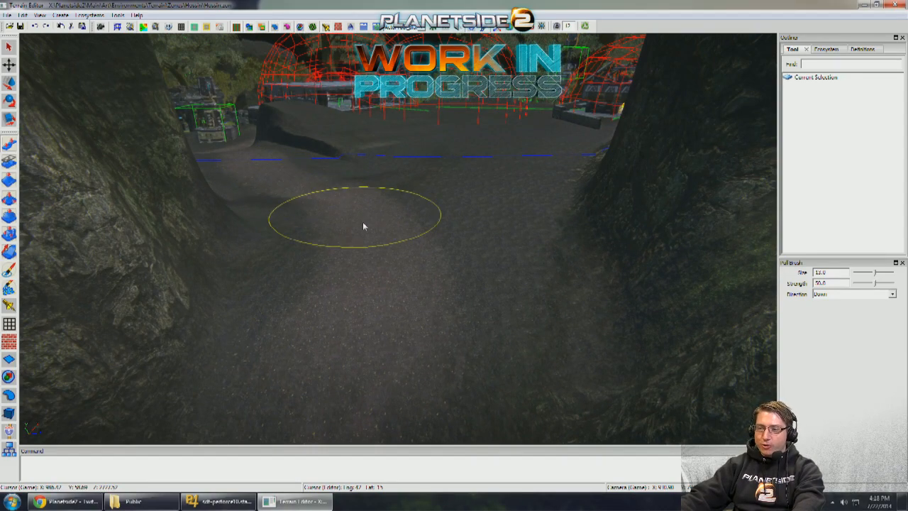
scroll(379, 263, "up", 6)
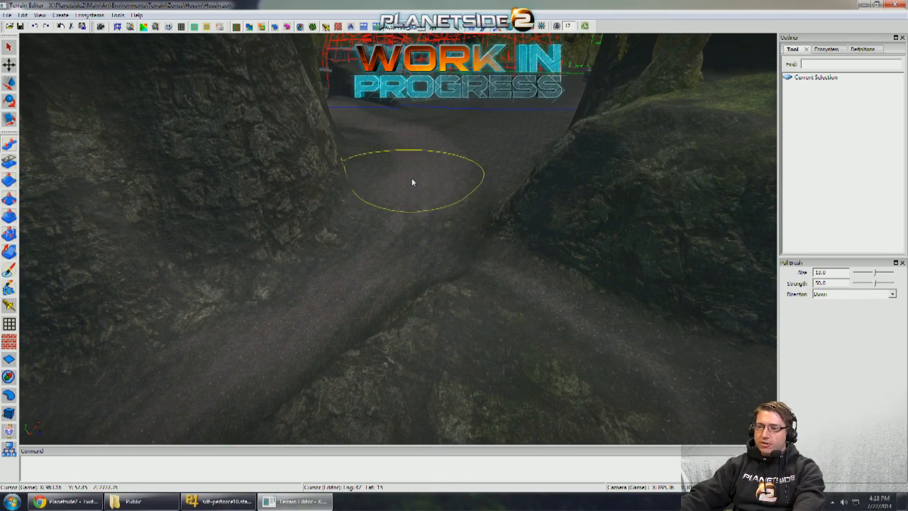
scroll(397, 163, "down", 6)
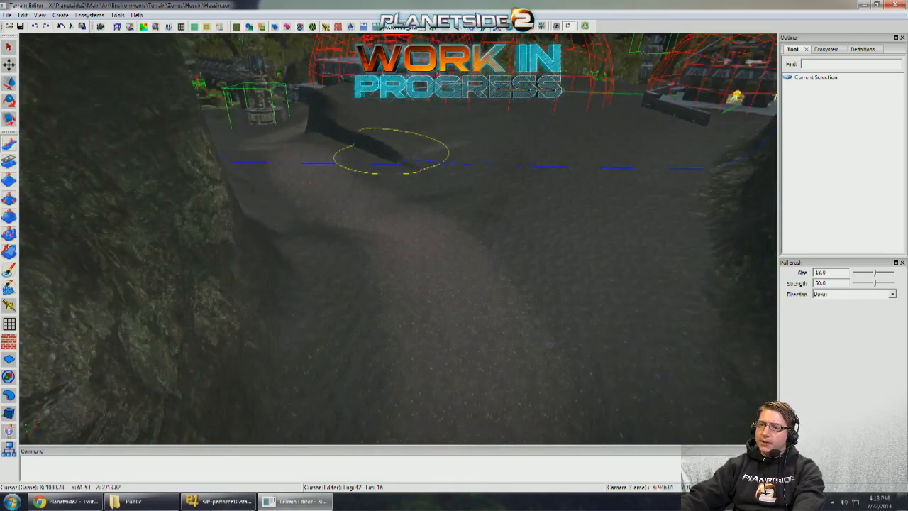
- Lower the road beside the outpost's raised ground with the Pull brush set to Down, steepening the bank and enlarging the brush
scroll(397, 152, "up", 8)
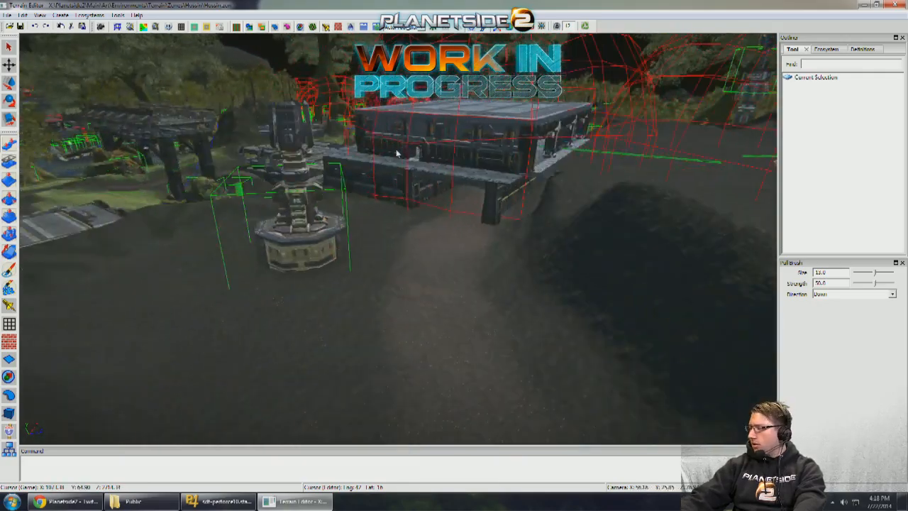
mouse_move(398, 153)
middle_mouse_down()
mouse_move(399, 144)
mouse_move(401, 157)
mouse_move(192, 153)
mouse_move(369, 142)
mouse_move(472, 93)
mouse_move(348, 192)
middle_mouse_up()
scroll(399, 144, "up", 4)
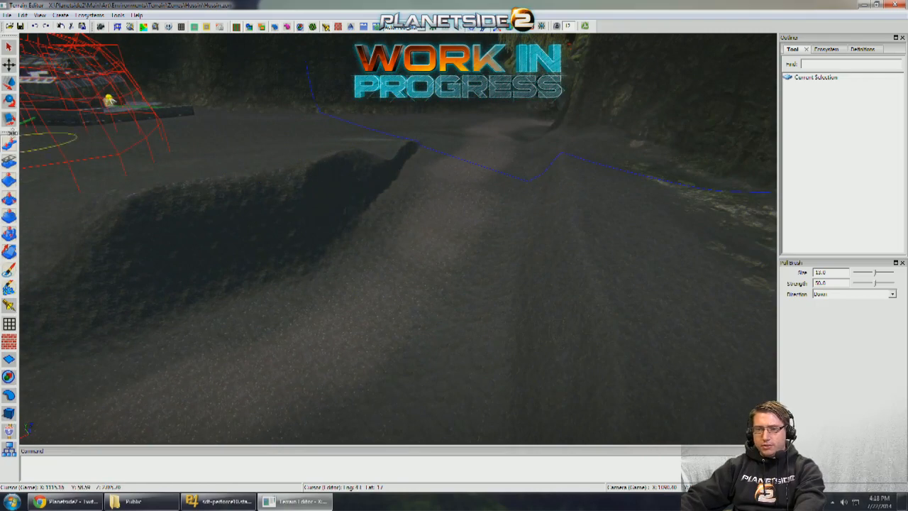
middle_click_drag(244, 187, 386, 263)
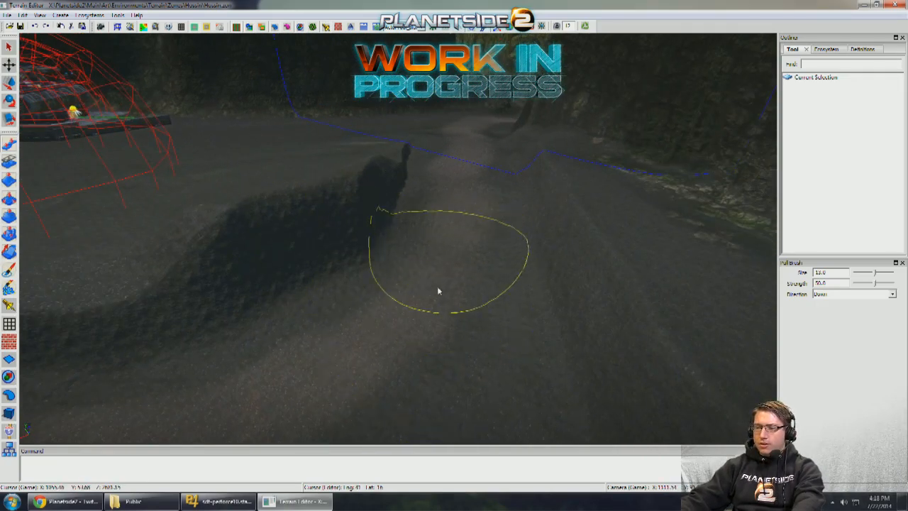
mouse_move(456, 205)
middle_mouse_down()
mouse_move(464, 187)
mouse_move(456, 257)
mouse_move(434, 285)
middle_mouse_up()
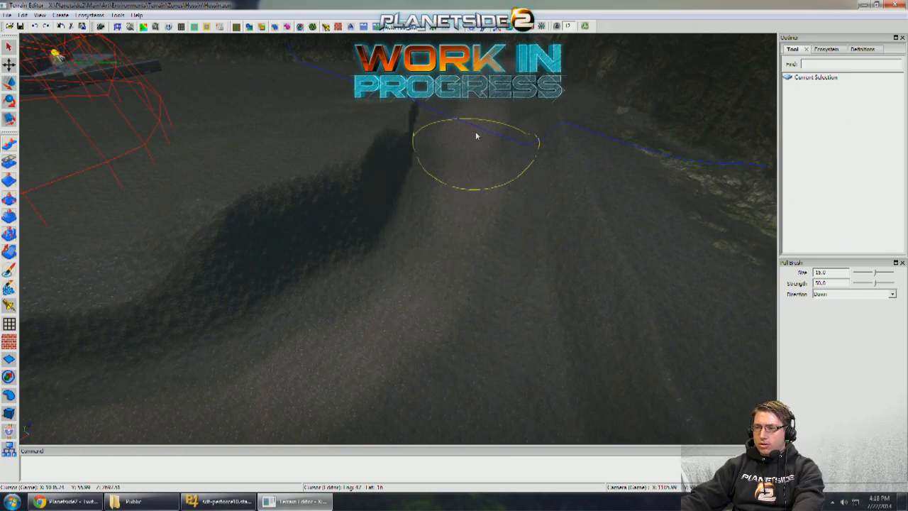
mouse_move(475, 128)
middle_mouse_down()
mouse_move(452, 157)
mouse_move(344, 144)
mouse_move(336, 181)
mouse_move(447, 158)
mouse_move(447, 148)
middle_mouse_up()
- Level the road junction with the Level brush at size 6, Up, and cut down the adjoining cliff at size 10, Down
middle_click_drag(180, 227, 366, 303)
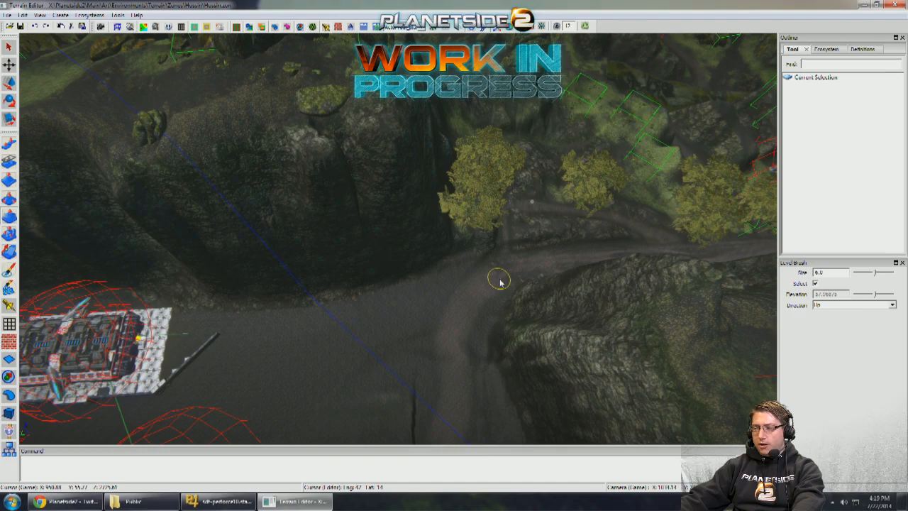
mouse_move(500, 283)
middle_mouse_down()
mouse_move(513, 272)
mouse_move(598, 263)
mouse_move(527, 268)
mouse_move(217, 142)
mouse_move(579, 254)
mouse_move(576, 213)
mouse_move(511, 234)
mouse_move(537, 163)
mouse_move(521, 188)
mouse_move(611, 237)
mouse_move(517, 255)
mouse_move(495, 284)
mouse_move(426, 274)
mouse_move(432, 286)
mouse_move(416, 280)
middle_mouse_up()
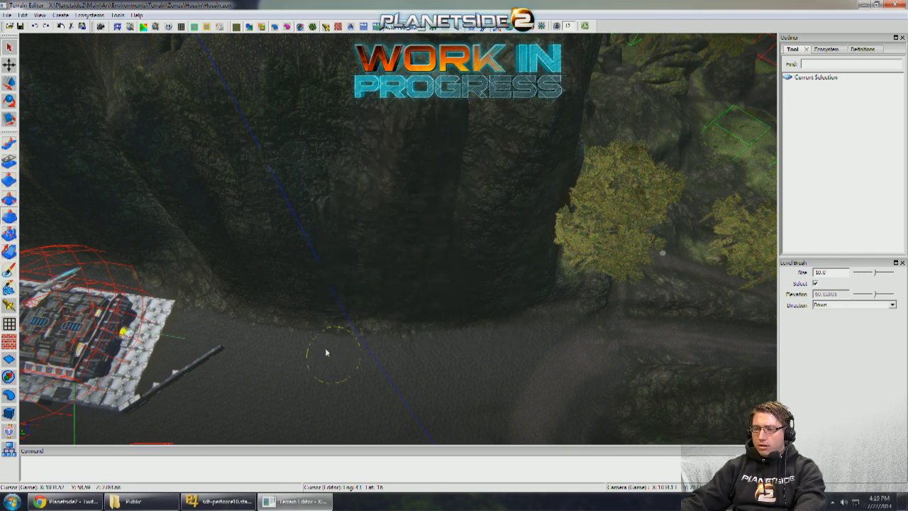
mouse_move(332, 331)
left_mouse_down()
mouse_move(426, 247)
mouse_move(482, 230)
mouse_move(542, 236)
left_mouse_up()
scroll(580, 269, "up", 3)
middle_click_drag(260, 208, 555, 261)
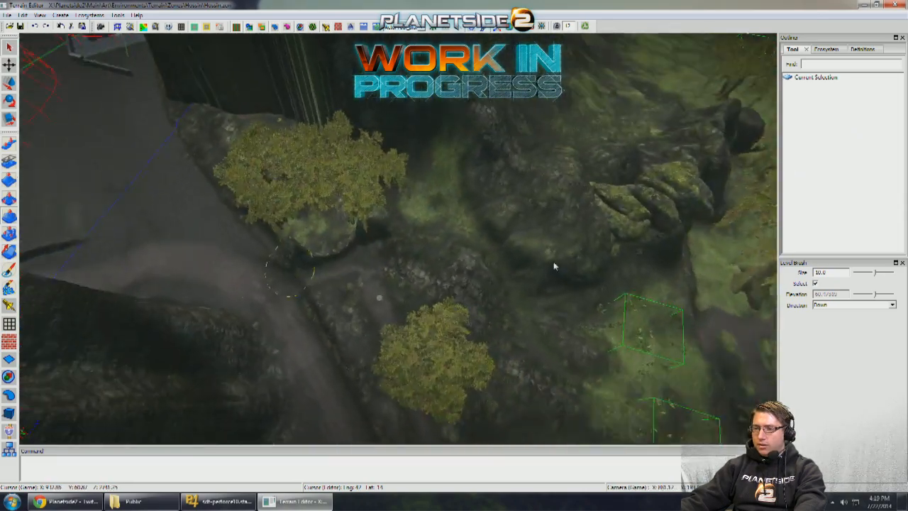
scroll(555, 261, "up", 2)
middle_click_drag(497, 249, 339, 178)
scroll(334, 180, "up", 3)
scroll(379, 221, "down", 2)
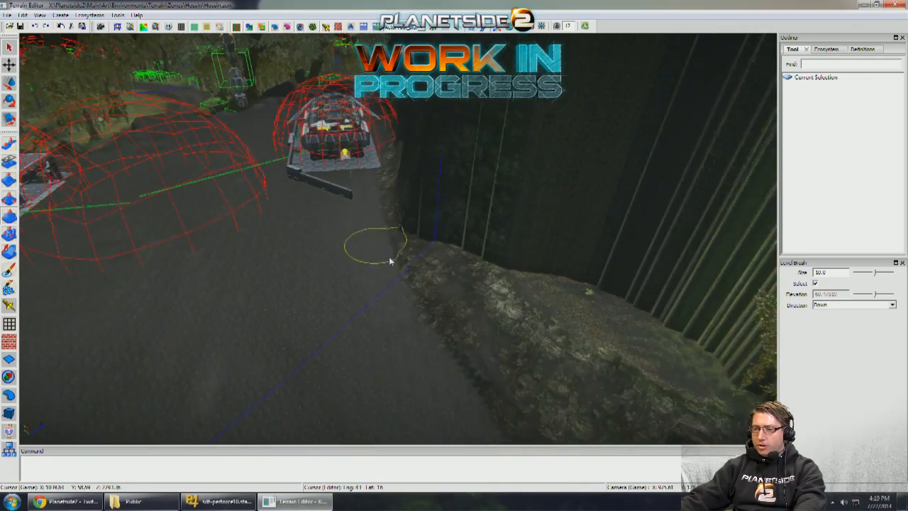
- Examine the cut cliff edge, the trees at the junction and the road around the central rock from above
mouse_move(630, 356)
middle_mouse_down()
mouse_move(490, 301)
mouse_move(448, 255)
middle_mouse_up()
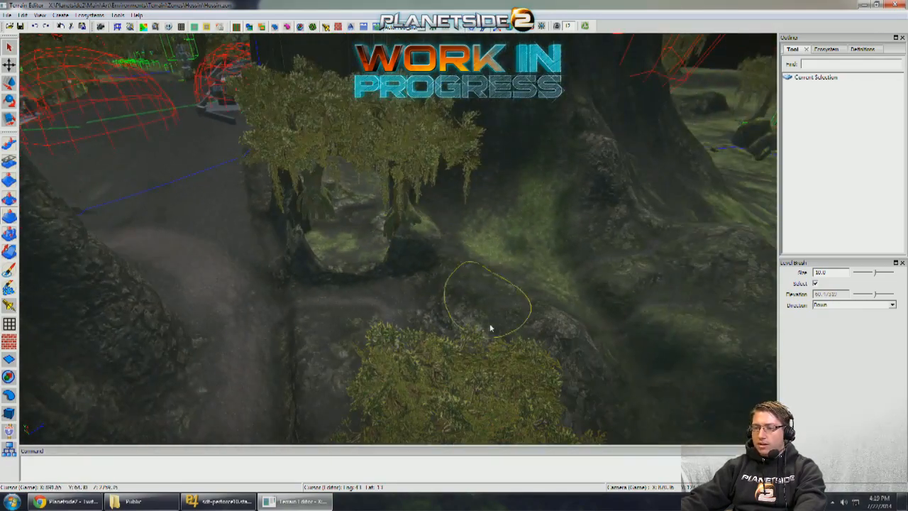
mouse_move(489, 328)
middle_mouse_down()
mouse_move(456, 341)
mouse_move(399, 303)
middle_mouse_up()
scroll(425, 286, "up", 5)
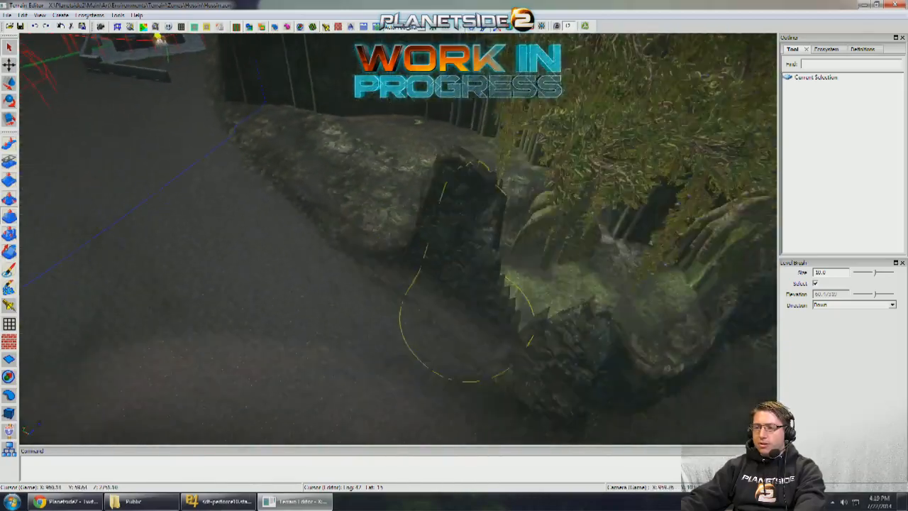
scroll(465, 319, "down", 2)
middle_click_drag(464, 319, 313, 231)
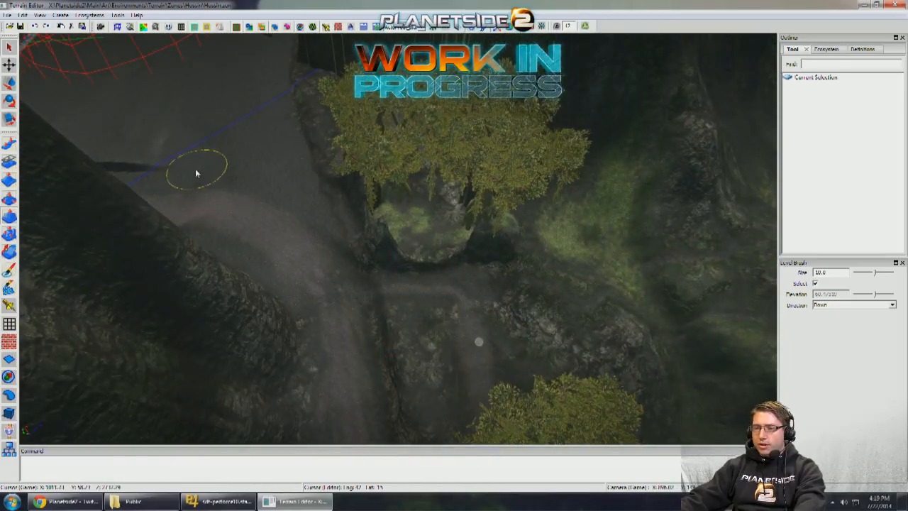
middle_click_drag(254, 176, 358, 262)
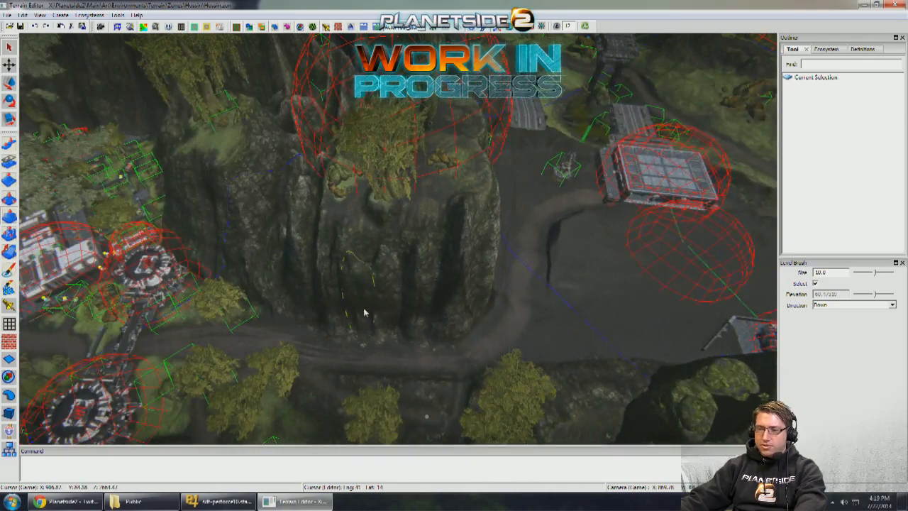
middle_click_drag(364, 313, 370, 344)
middle_click_drag(454, 268, 417, 277)
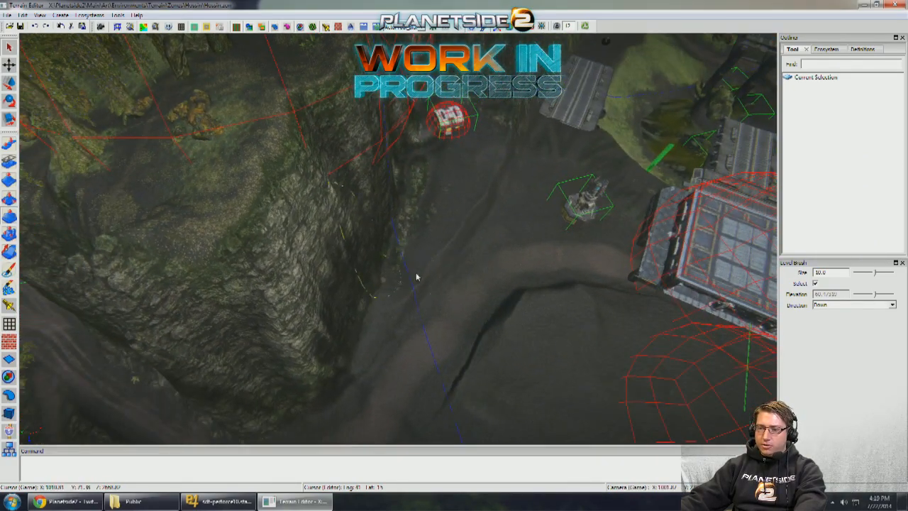
middle_click_drag(471, 281, 422, 313)
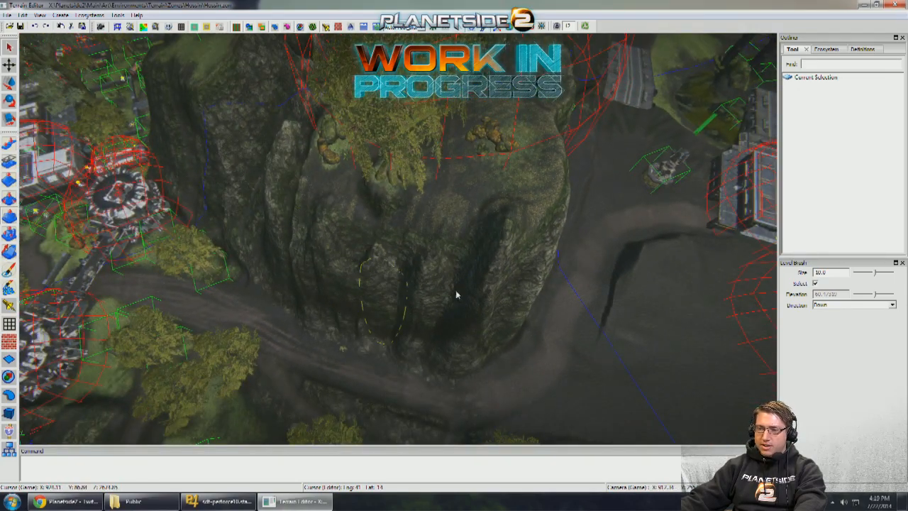
middle_click_drag(456, 295, 468, 345)
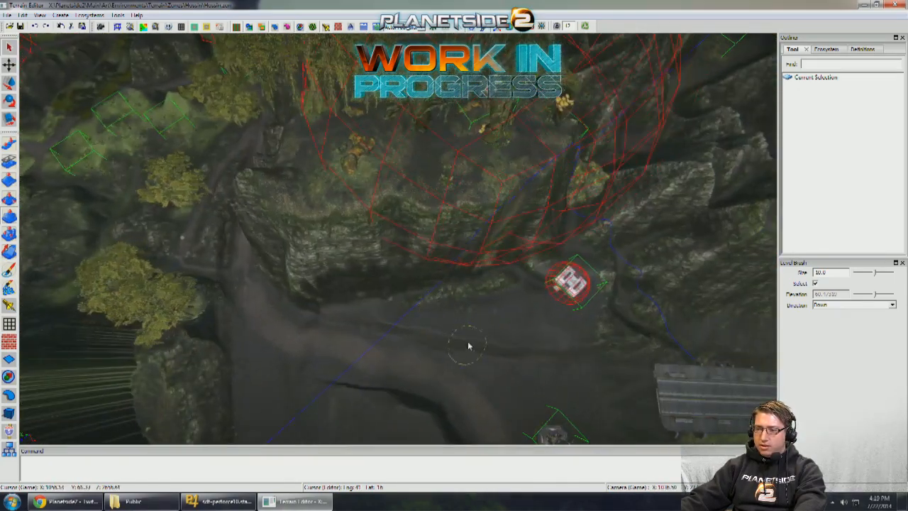
- Cut into the high rock beside the large tree roots with the Level brush at size 10, direction Down
mouse_move(462, 309)
left_mouse_down()
mouse_move(434, 229)
mouse_move(385, 188)
mouse_move(319, 151)
mouse_move(288, 192)
left_mouse_up()
key("a")
middle_click_drag(289, 192, 426, 350)
mouse_move(427, 347)
left_mouse_down()
mouse_move(492, 288)
mouse_move(430, 251)
mouse_move(458, 224)
left_mouse_up()
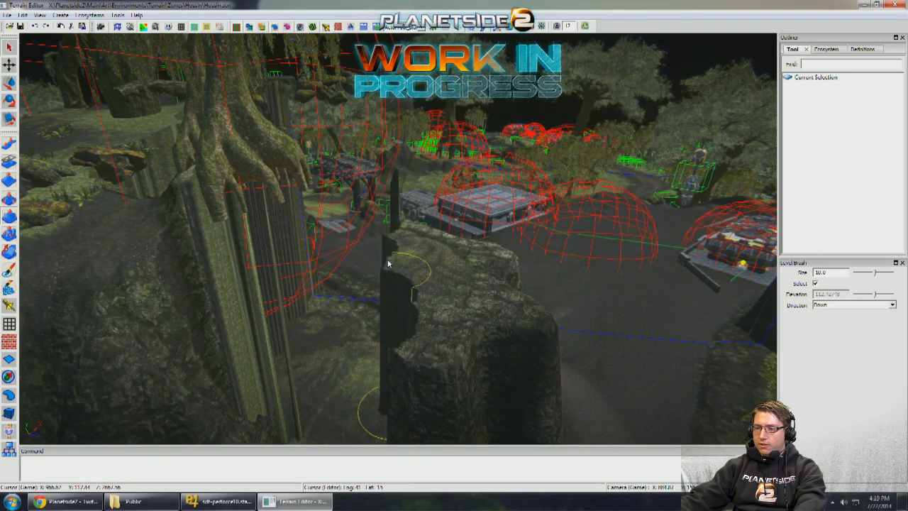
middle_click_drag(396, 239, 95, 245)
mouse_move(497, 244)
middle_mouse_down()
mouse_move(407, 234)
mouse_move(433, 267)
mouse_move(550, 257)
mouse_move(472, 255)
mouse_move(316, 214)
mouse_move(463, 260)
mouse_move(434, 275)
mouse_move(468, 243)
mouse_move(48, 364)
middle_mouse_up()
- Delete the overhanging trees beside the road junction at the foot of the cut cliff
left_click(9, 412)
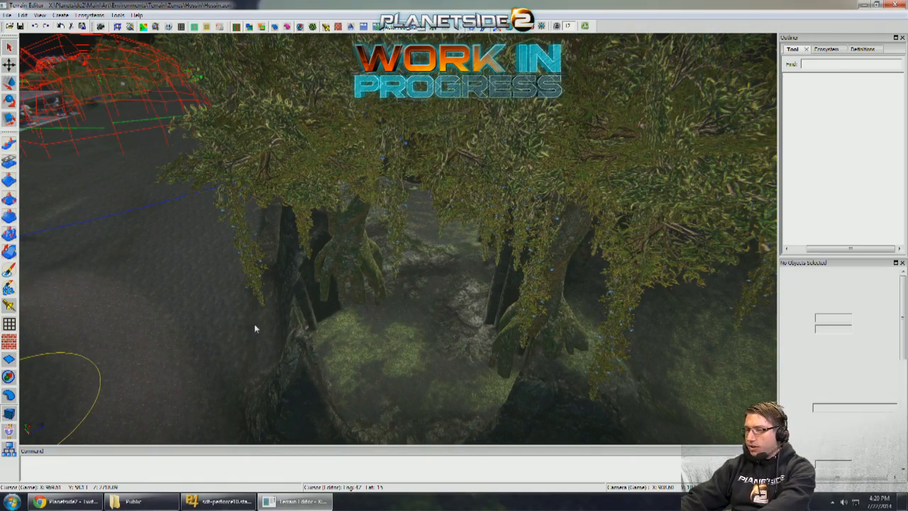
key("Delete")
left_click(353, 198)
key("Delete")
- Extend the platform's diagonal wall with another ModularWalls_1x3 section at its end, turned to run into the cliff
middle_click_drag(354, 198, 260, 259)
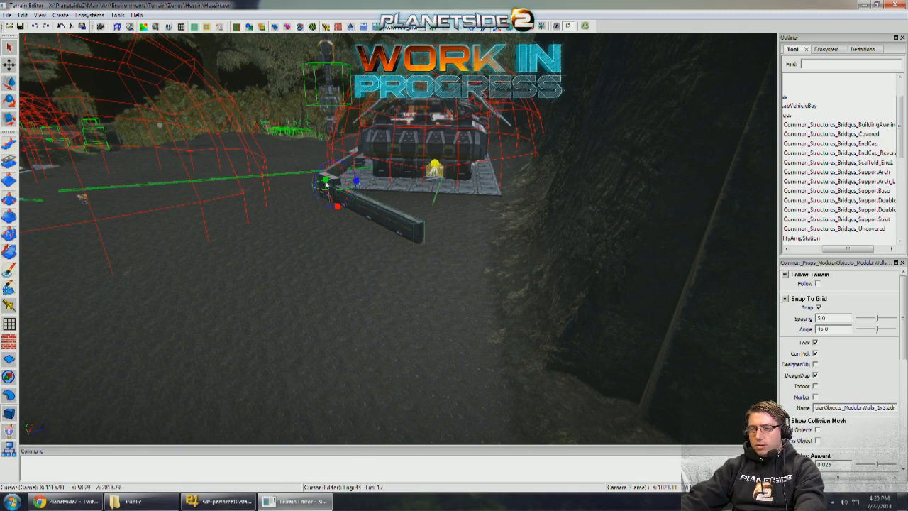
left_click(390, 225)
middle_click_drag(390, 225, 376, 268)
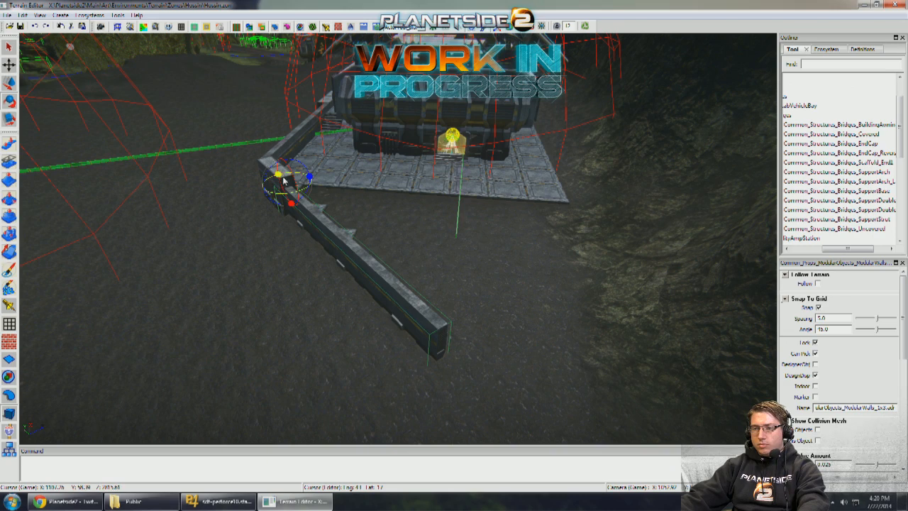
left_click_drag(278, 175, 416, 319)
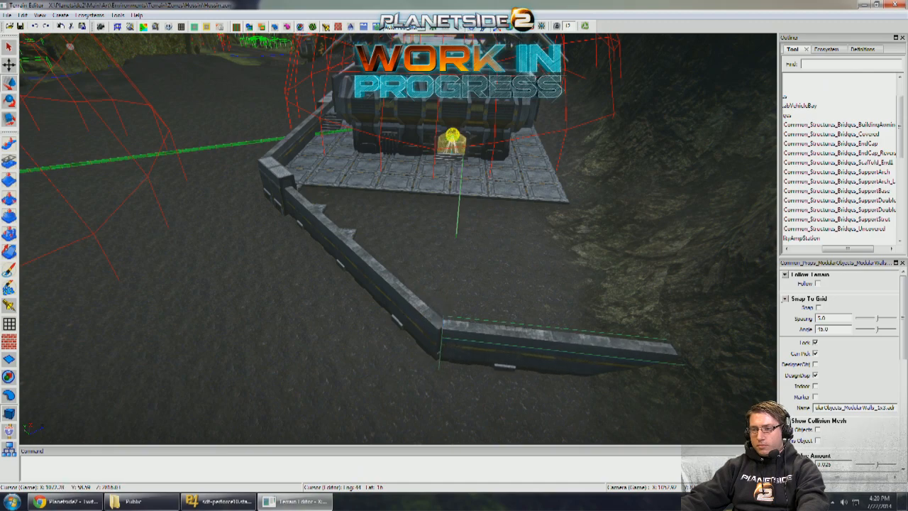
- Place a copy of the MiningPlatform02_2x2 floor piece in front of the platform edge, next to the diagonal wall
mouse_move(417, 287)
right_mouse_down()
mouse_move(418, 278)
mouse_move(411, 282)
right_mouse_up()
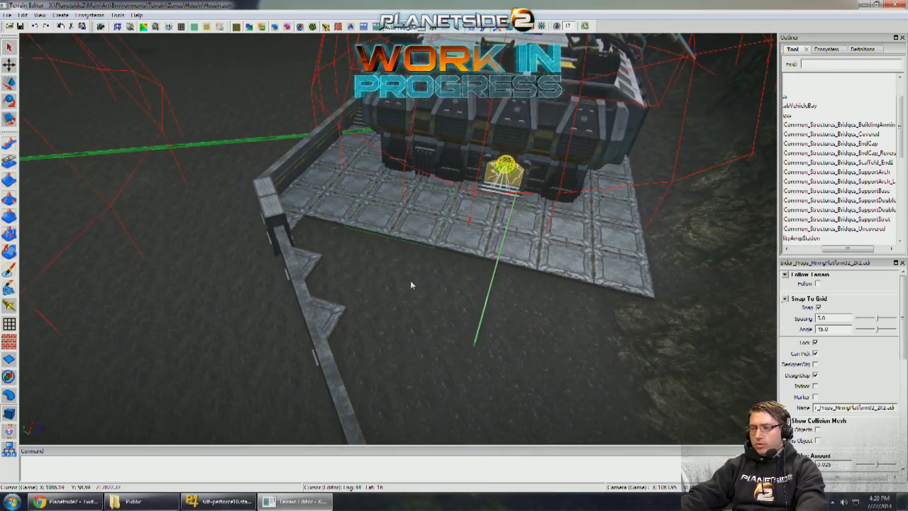
key("w")
left_click_drag(440, 233, 417, 292, "shift")
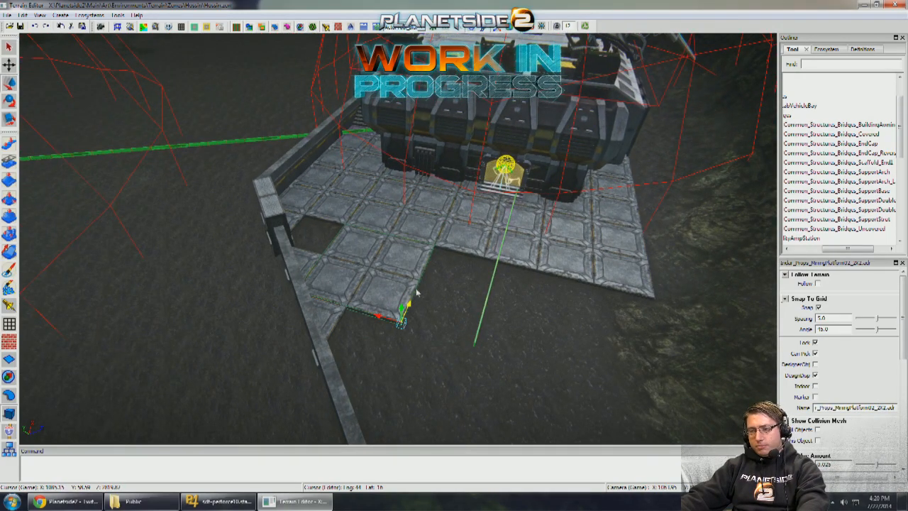
- Try filling the open ground between the platform edge and the cliff with a copy of the MiningPlatform02_4x4 floor piece
right_click_drag(417, 292, 350, 264)
left_click_drag(427, 267, 431, 268, "shift")
key("Delete")
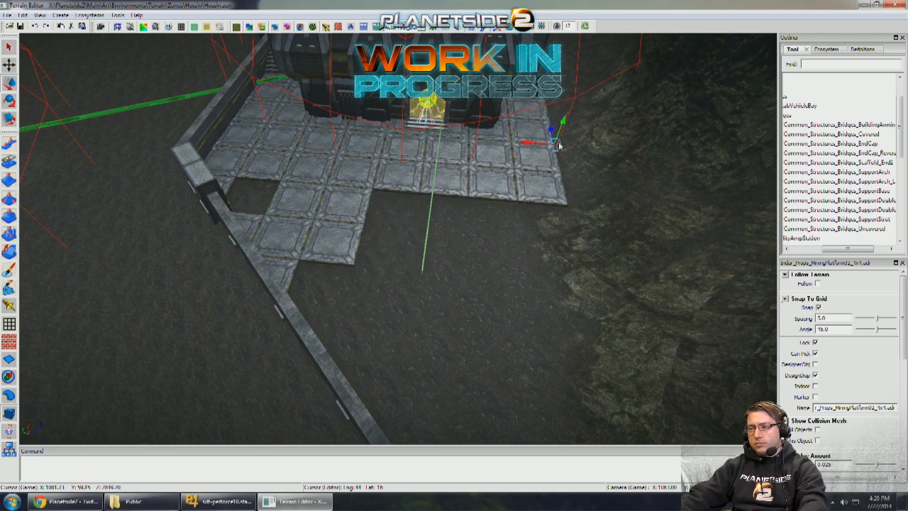
left_click_drag(554, 130, 545, 242, "shift")
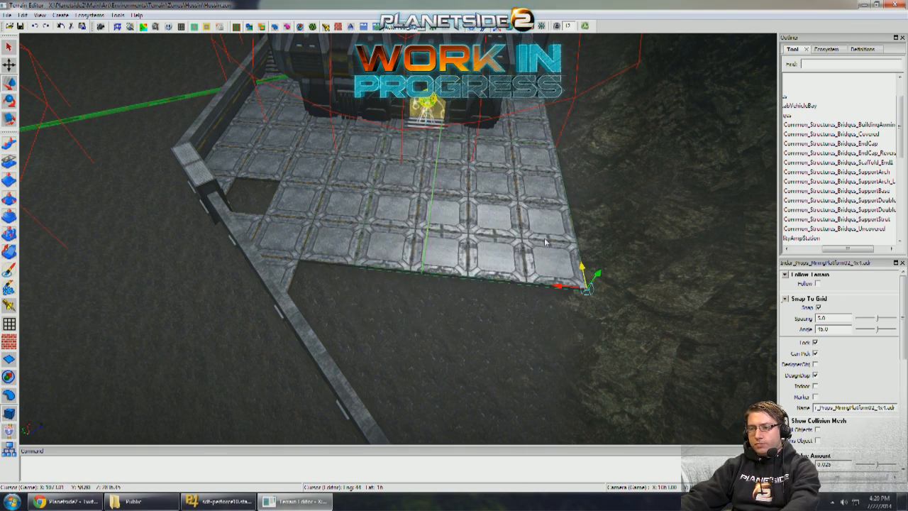
key("Delete")
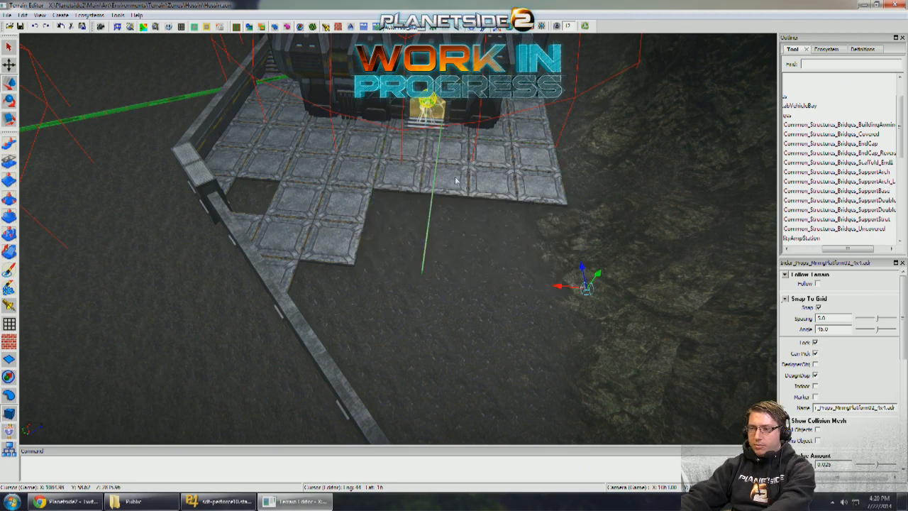
- Try extending the floor out to the far wall section with another copy of the MiningPlatform02_4x4 piece, and delete it
left_click(456, 180)
key("Delete")
key("ctrl+z")
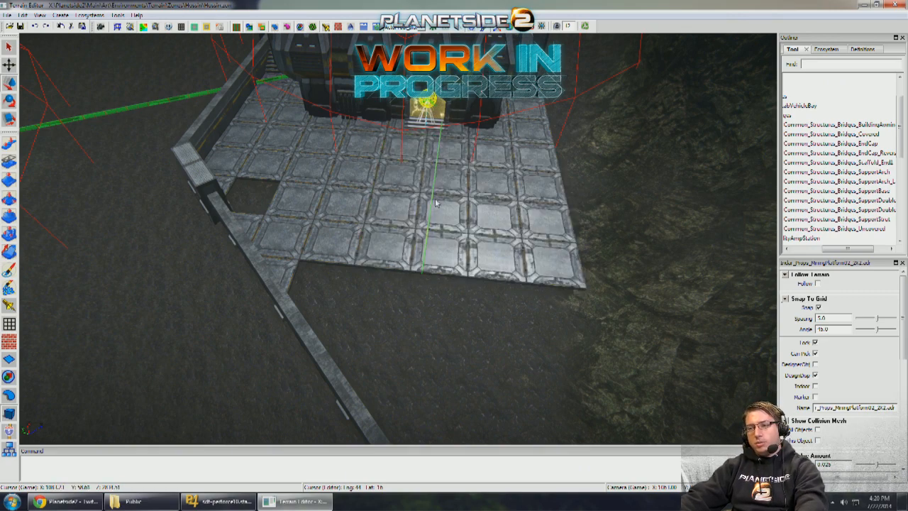
left_click(435, 203)
middle_click_drag(430, 205, 426, 208)
left_click_drag(497, 204, 560, 347, "shift")
middle_click_drag(466, 271, 430, 259)
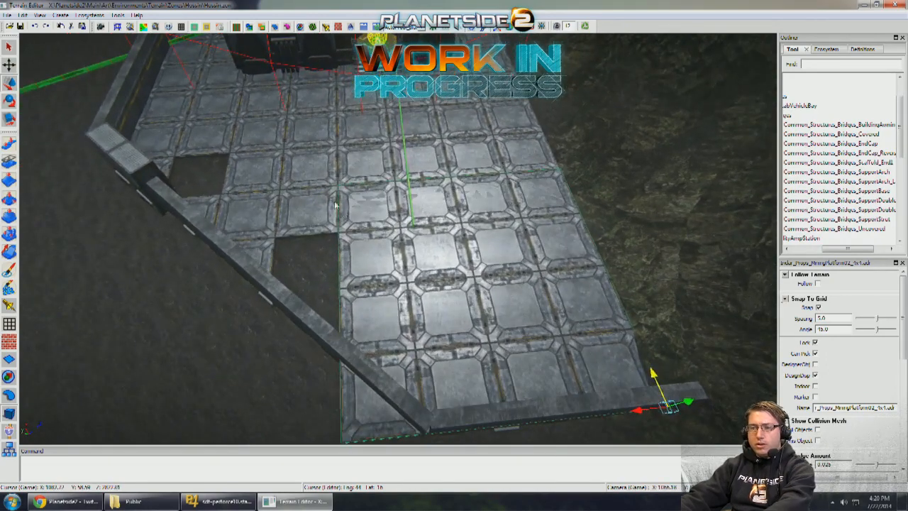
key("Delete")
- Place a copy of the MiningPlatform02_2x2 floor piece on the cliff side, in front of the filled floor edge
left_click(321, 195)
left_click_drag(319, 225, 569, 234)
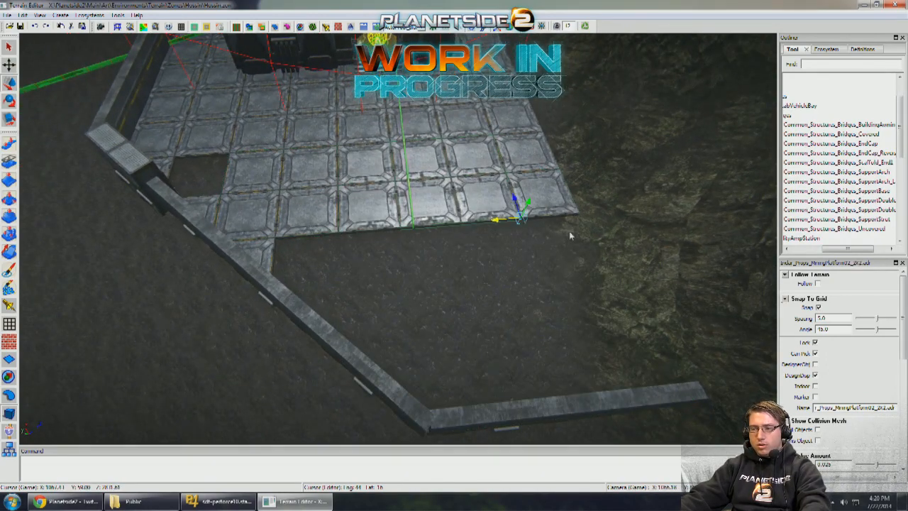
left_click_drag(568, 191, 620, 302, "shift")
- Copy the ModularWallsColumn01 piece to the corner between the diagonal wall and the cliff wall section, and rotate it to fit
middle_click_drag(522, 225, 315, 298)
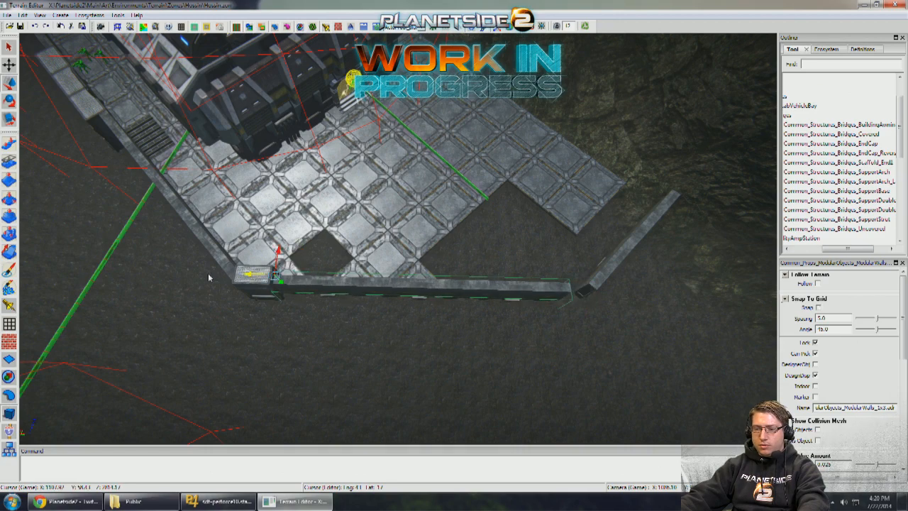
left_click_drag(209, 275, 206, 275)
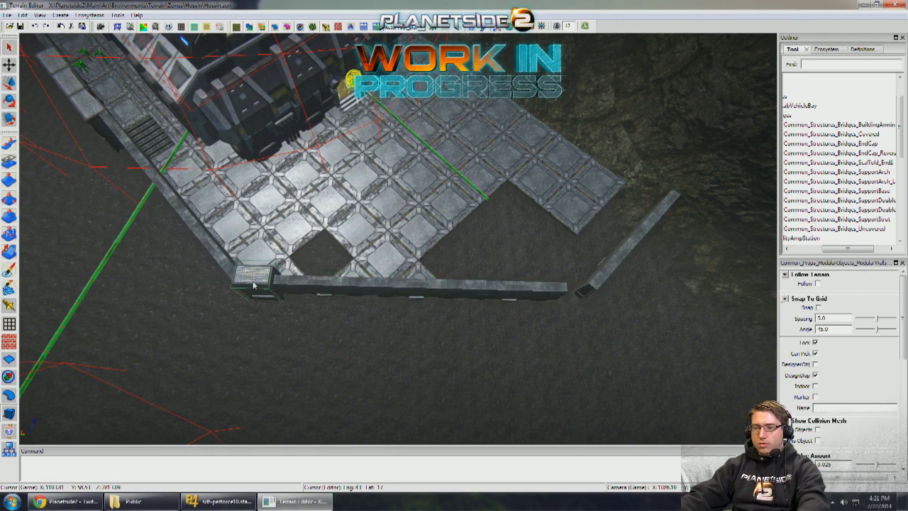
middle_click_drag(554, 291, 537, 288)
scroll(537, 288, "up", 4)
scroll(504, 277, "down", 2)
left_click_drag(308, 245, 325, 253)
middle_click_drag(324, 254, 450, 289)
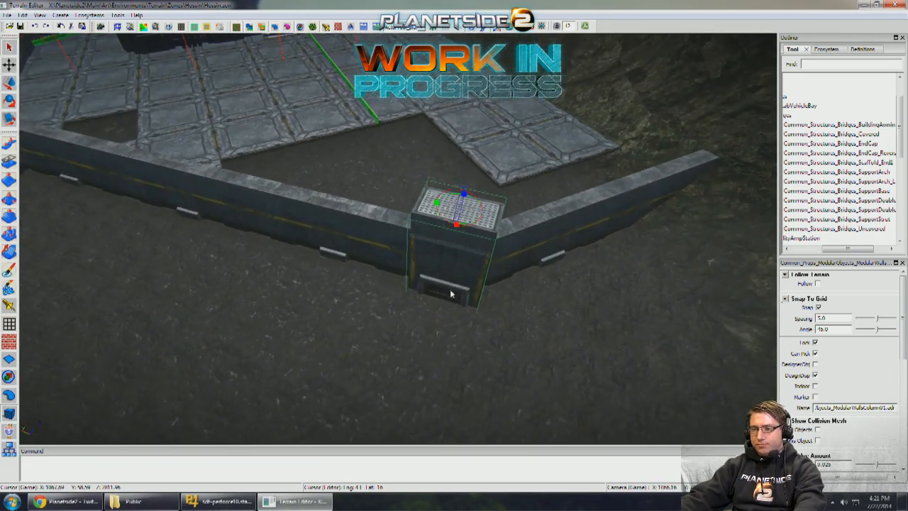
left_click_drag(459, 293, 469, 290)
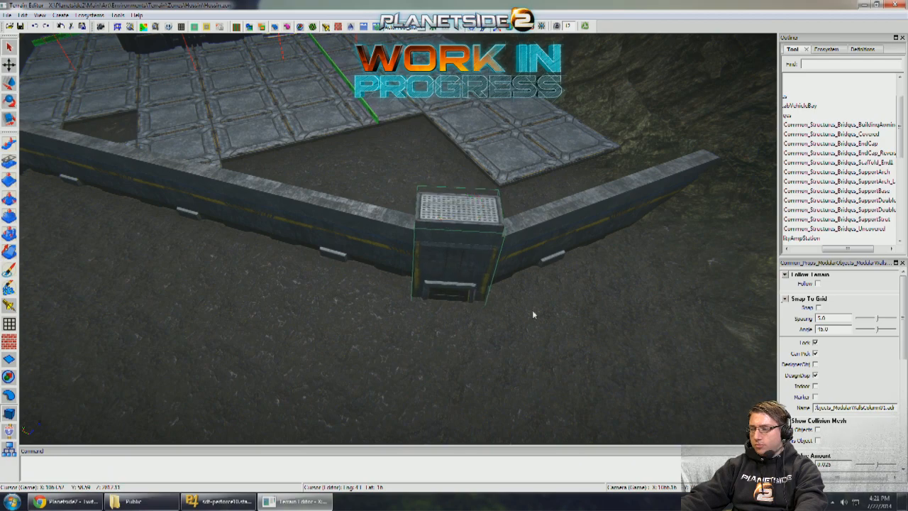
left_click(533, 314)
- Search the object templates for "02" and place a single Indar_Props_MiningPlatform02 tile just outside the diagonal wall
middle_click_drag(533, 314, 712, 201)
left_click(337, 302)
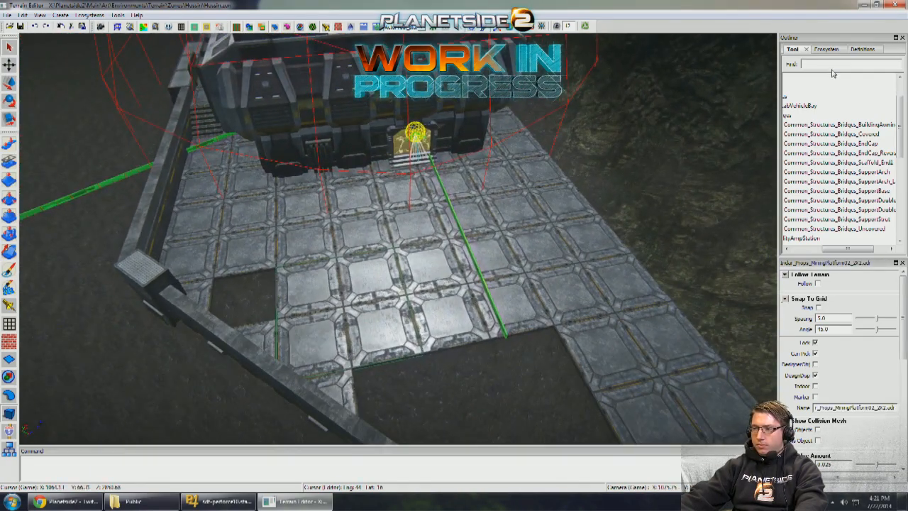
type("02")
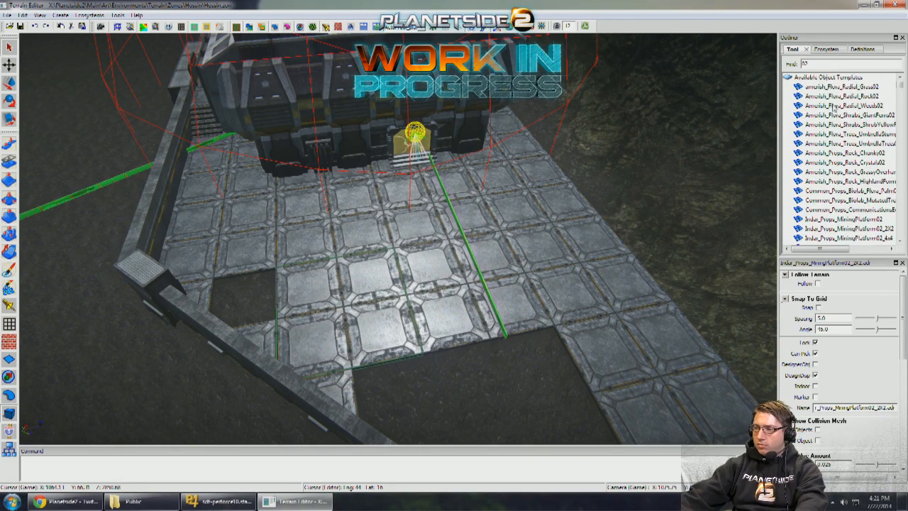
middle_click_drag(402, 139, 396, 150)
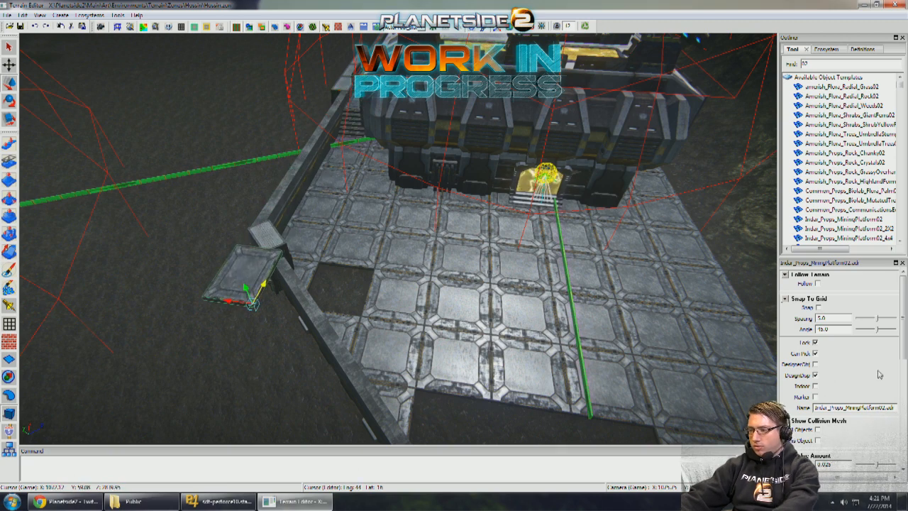
- Copy the world-space translate values of the nearby MiningPlatform02_2x2 piece onto the single tile to align it with the floor
scroll(880, 397, "down", 5)
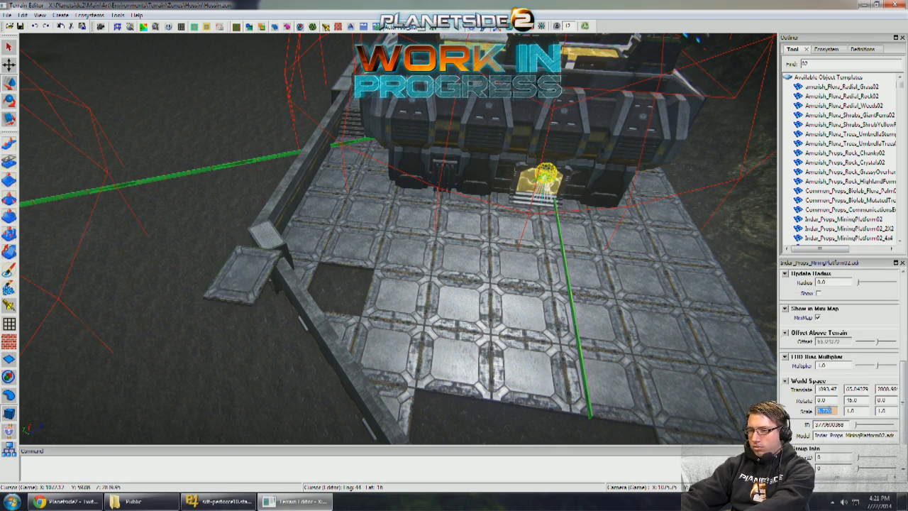
left_click(236, 276)
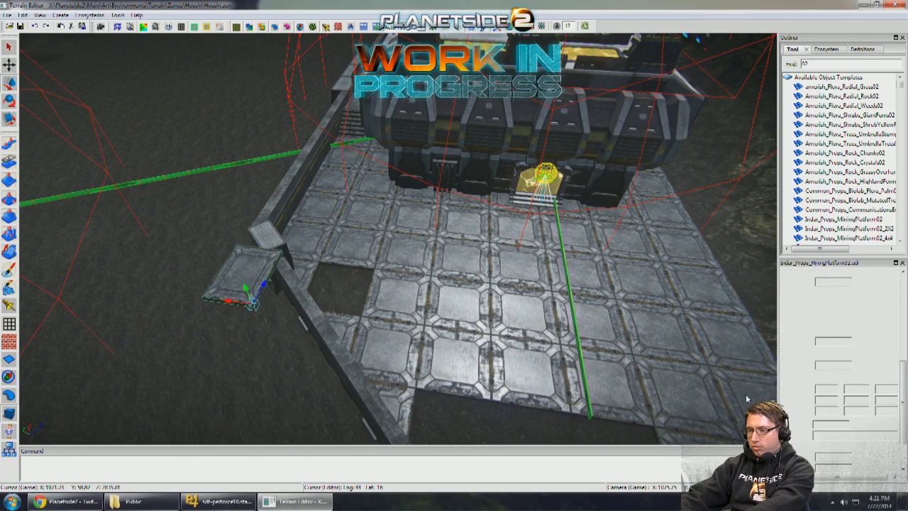
left_click(402, 316)
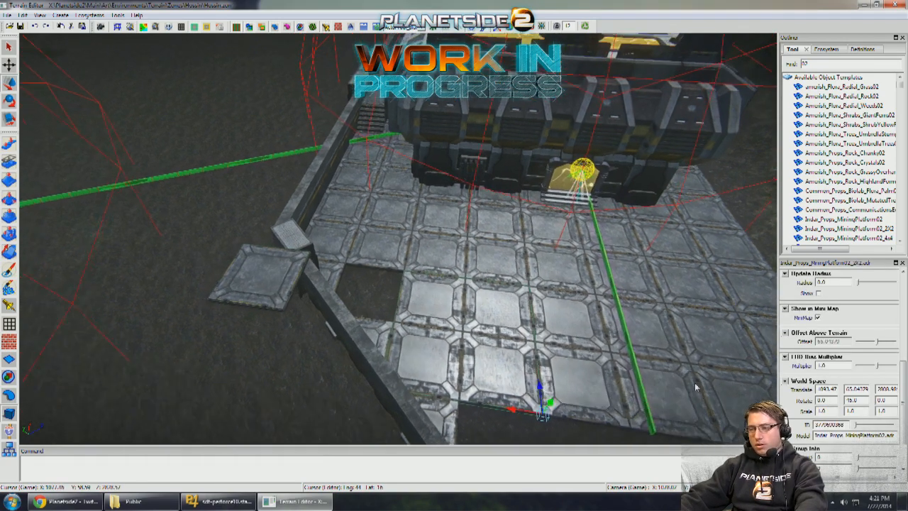
left_click(245, 244)
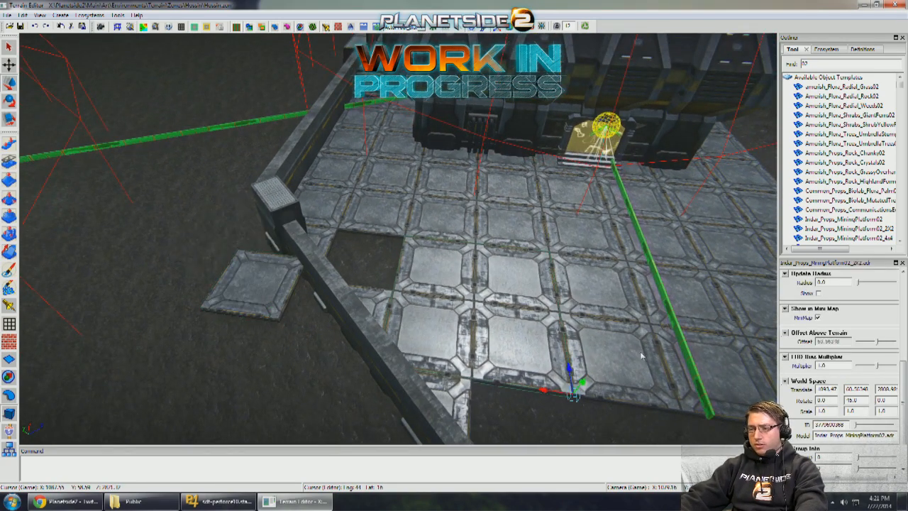
left_click(278, 297)
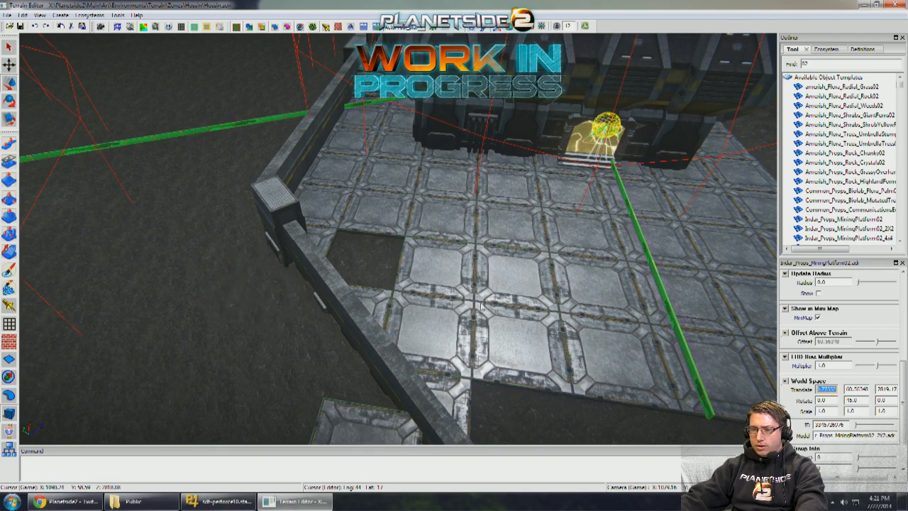
double_click(893, 390)
right_click_drag(490, 312, 383, 372)
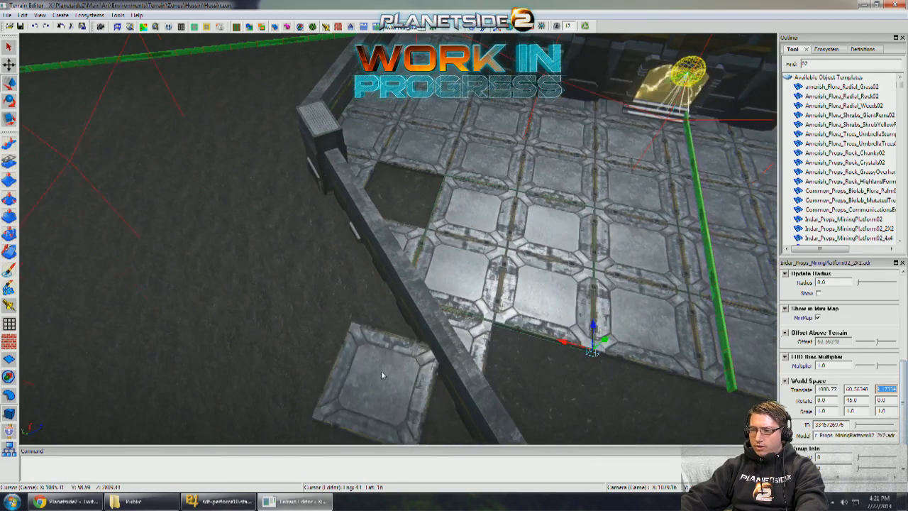
left_click(382, 374)
left_click(534, 294)
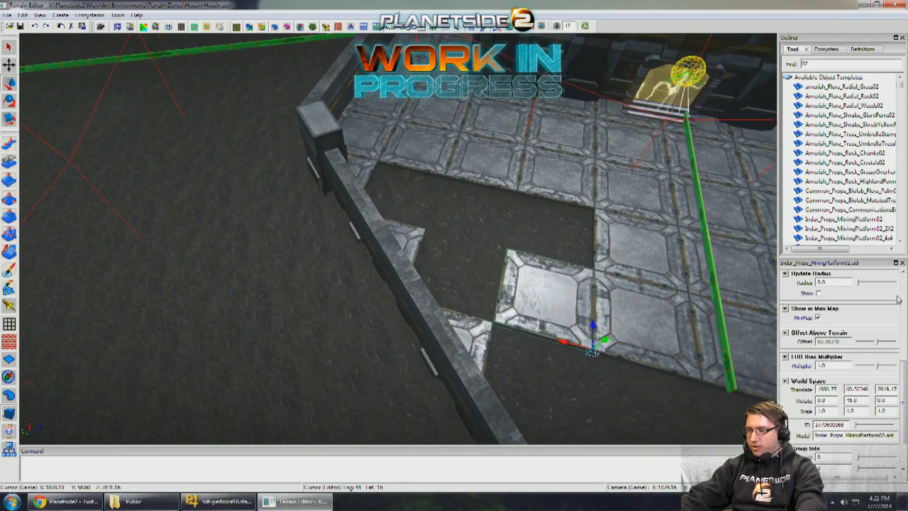
- Fill the floor holes beside the diagonal wall with single MiningPlatform02 tiles and close the gap toward the cliff-side floor piece
scroll(791, 298, "up", 5)
left_click_drag(594, 333, 628, 206)
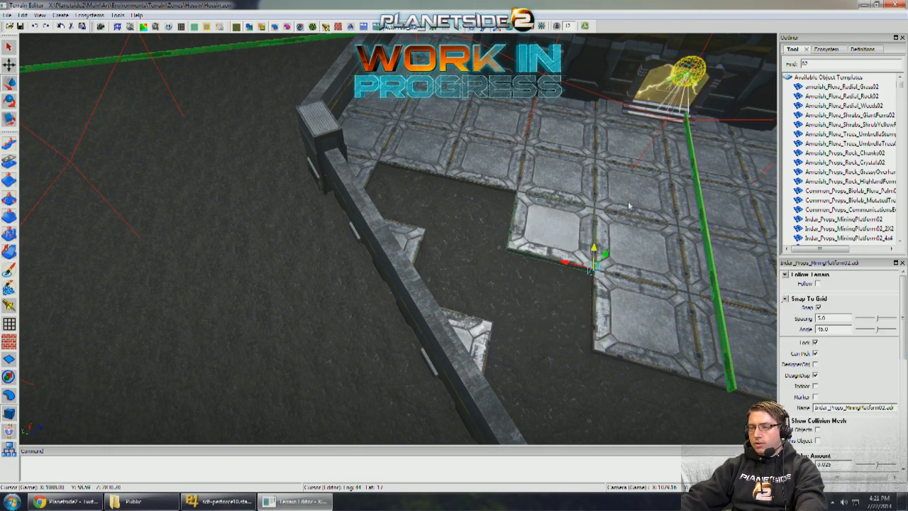
left_click_drag(471, 233, 397, 215)
middle_click_drag(397, 216, 238, 167)
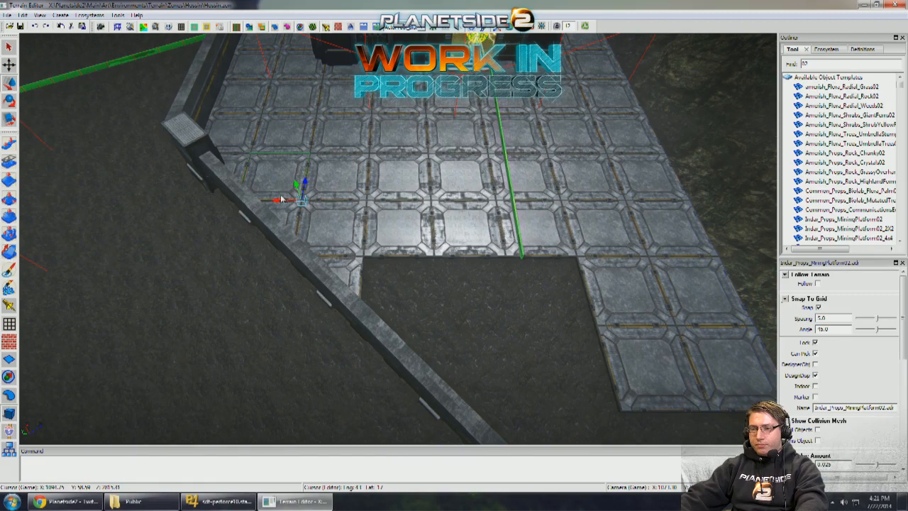
left_click_drag(281, 195, 432, 295)
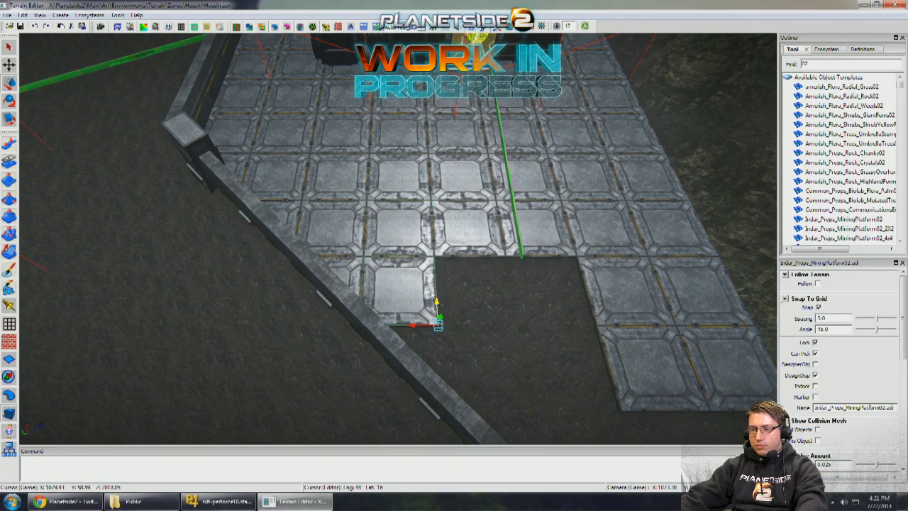
mouse_move(658, 304)
middle_mouse_down()
mouse_move(671, 316)
mouse_move(646, 301)
middle_mouse_up()
left_click_drag(647, 301, 468, 312)
- Place copies of the MiningPlatform02_Edge piece along the diagonal wall, down to the new corner column
middle_click_drag(337, 249, 332, 248)
left_click(284, 238)
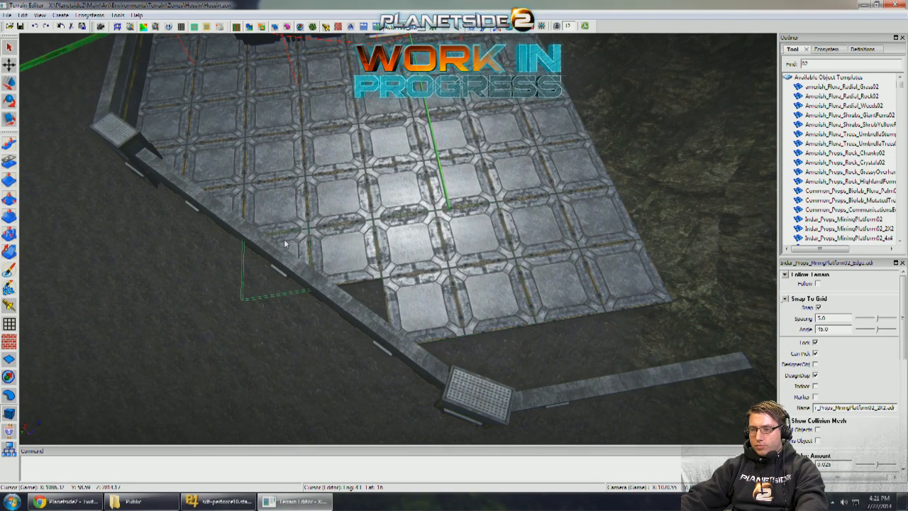
key("w")
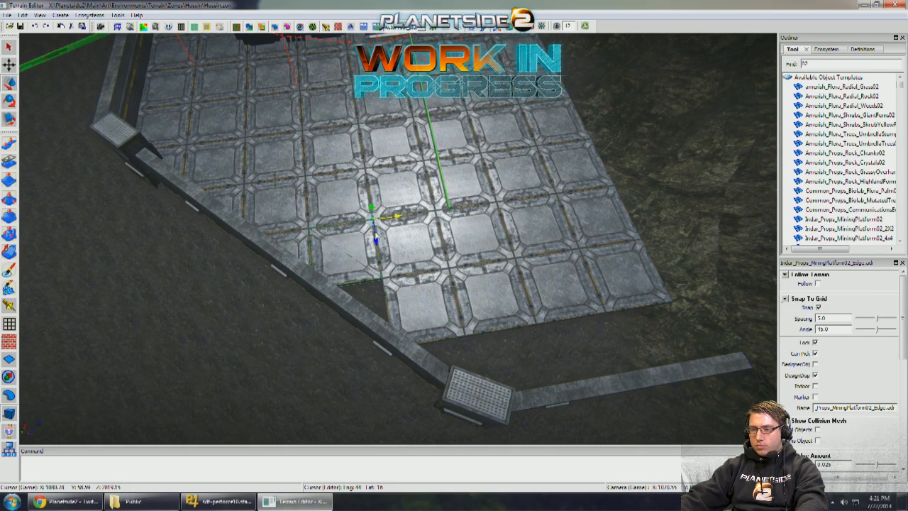
middle_click_drag(385, 303, 392, 287)
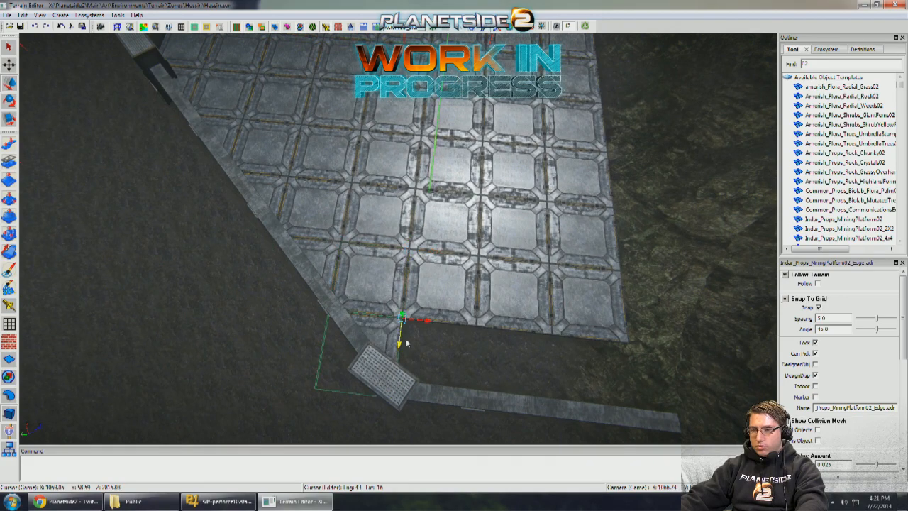
key("q")
middle_click_drag(407, 343, 418, 322)
- Lay copies of the single MiningPlatform02 tile in the remaining strip beside the wall section that runs into the cliff
scroll(418, 323, "up", 3)
left_click(357, 270)
scroll(357, 270, "down", 3)
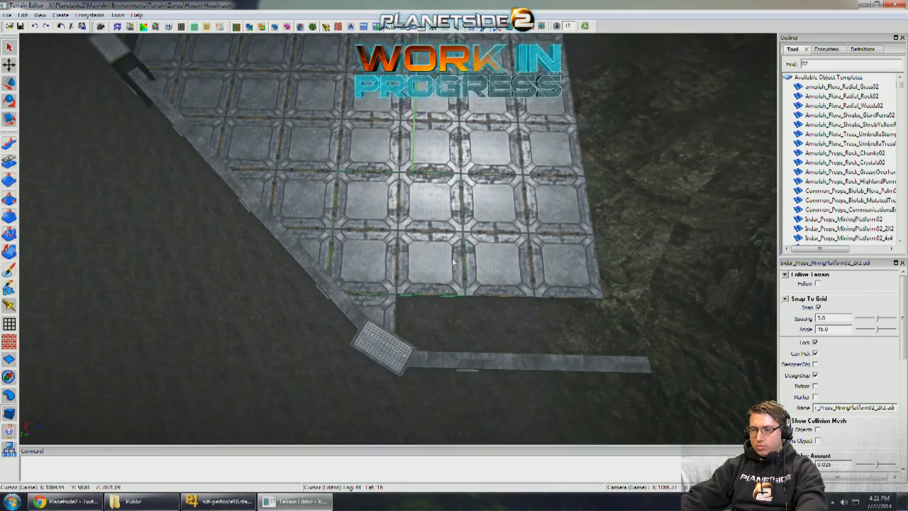
scroll(447, 260, "down", 2)
key("w")
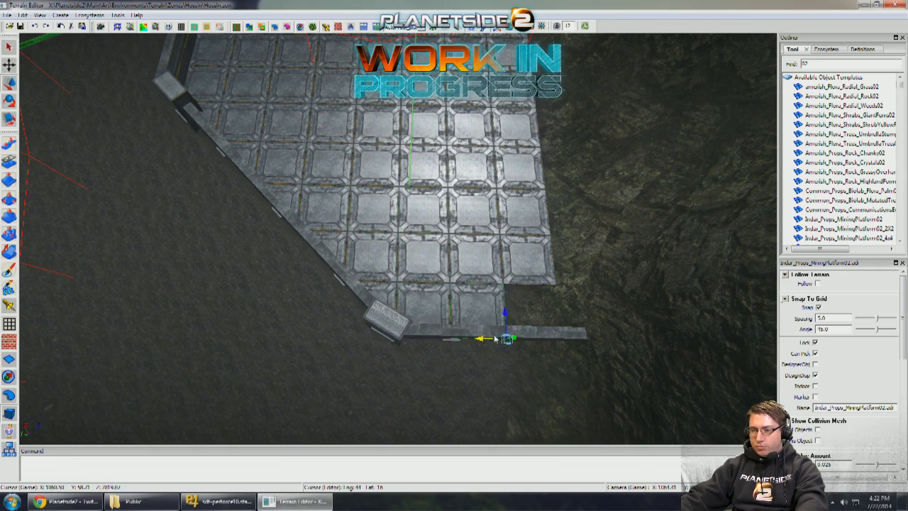
key("q")
- Search the object templates for "dummy" and place green crouching and standing aim dummies on the floor near the cliff wall section
middle_click_drag(313, 299, 735, 171)
scroll(347, 280, "up", 4)
scroll(735, 171, "up", 4)
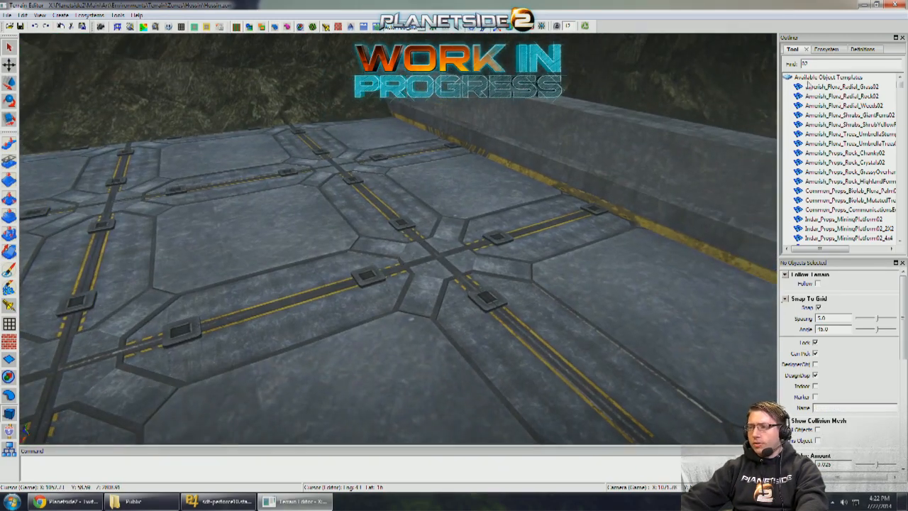
type("dummy")
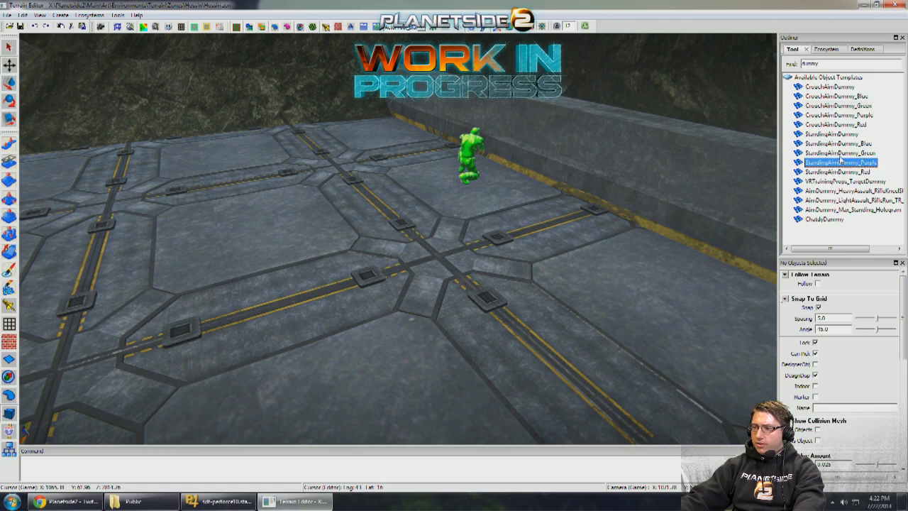
right_click_drag(531, 93, 527, 103)
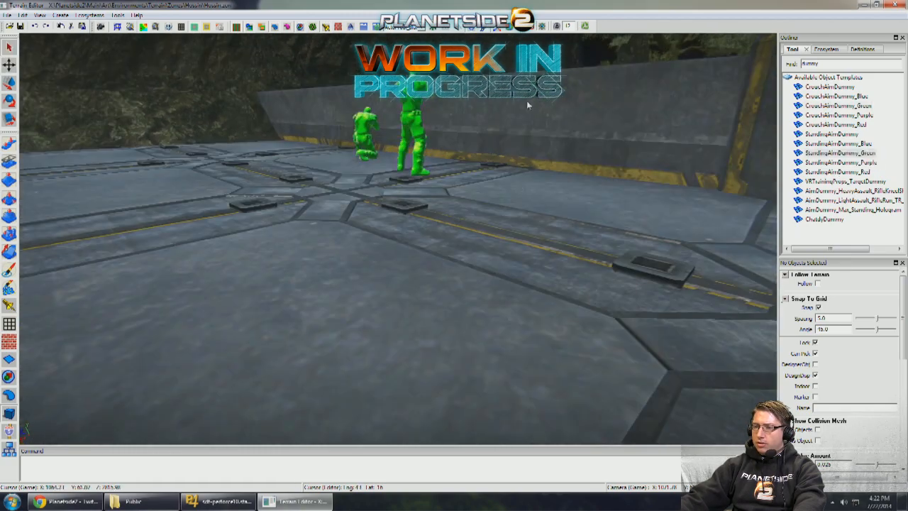
- Rotate the StandingAimDummy_Green beside the wall so that it aims over the wall
right_click_drag(537, 38, 480, 117)
right_click_drag(398, 238, 437, 147)
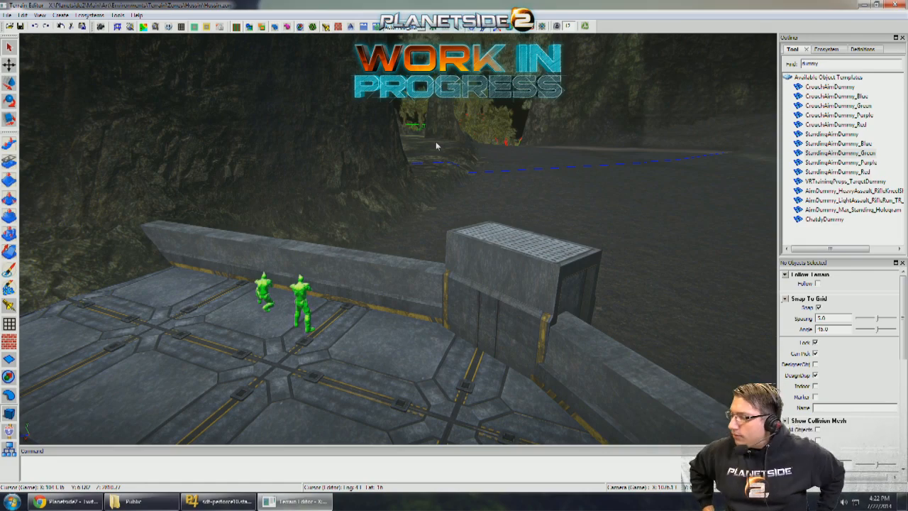
right_click_drag(336, 206, 437, 262)
key("w")
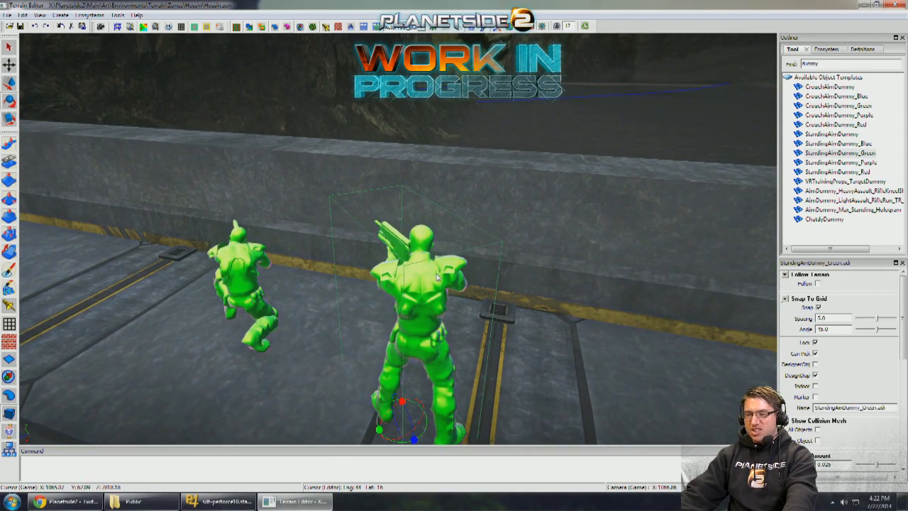
left_click_drag(422, 279, 413, 279)
right_click_drag(413, 279, 517, 242)
- Turn off grid snapping for the ModularWalls_1x3 section in front of the dummies and lower it to firing height
left_click(487, 227)
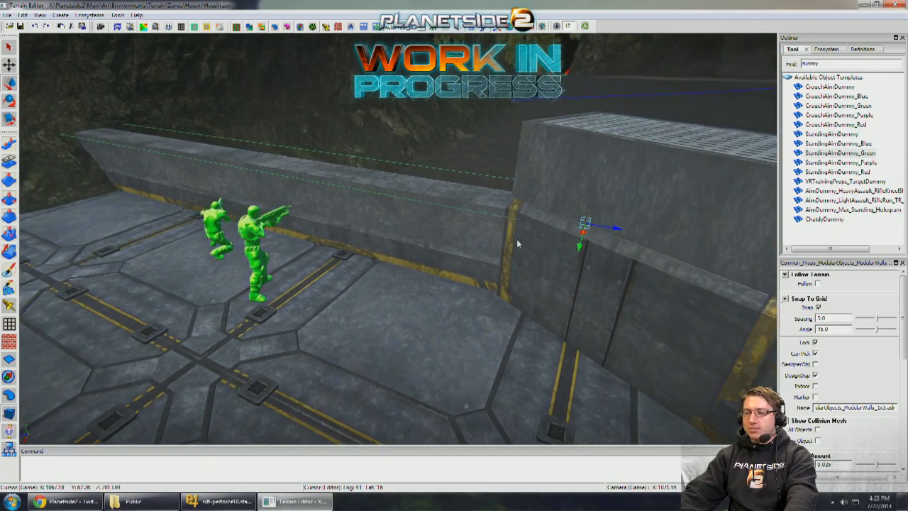
right_click_drag(575, 260, 572, 246)
key("g")
left_click_drag(665, 209, 660, 239)
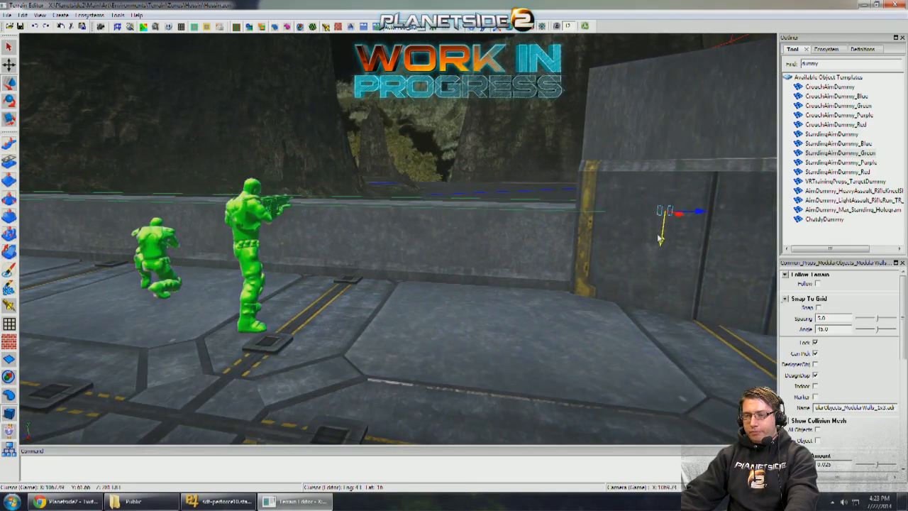
key("w")
right_click_drag(613, 237, 608, 237)
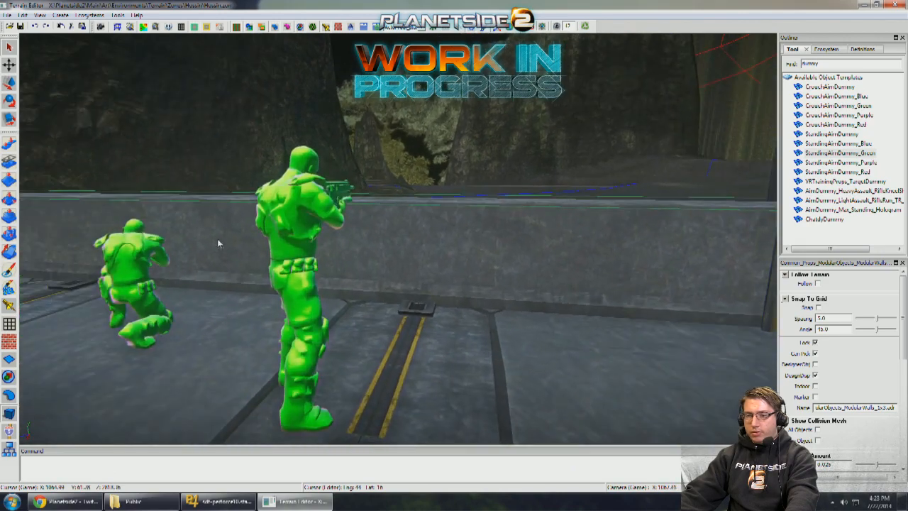
- Rotate the CrouchAimDummy_Green so that it faces the lowered wall section
left_click(162, 253)
key("d")
right_click_drag(164, 253, 322, 219)
key("e")
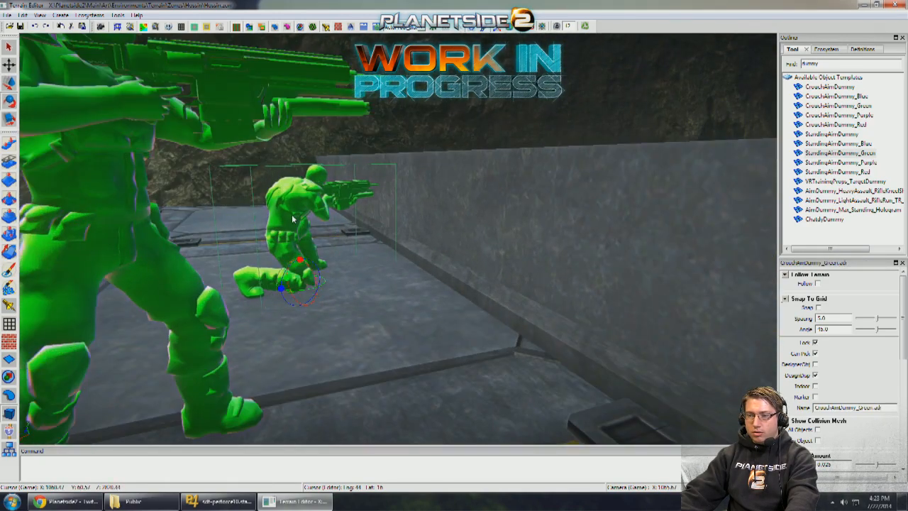
key("w")
left_click_drag(278, 284, 334, 278)
- Copy the lowered ModularWalls_1x3 section's Y position of 61.83032 to the other wall sections along the platform edge
key("q")
key("s")
right_click_drag(335, 278, 456, 260)
key("a")
left_click(388, 250)
key("a")
key("w")
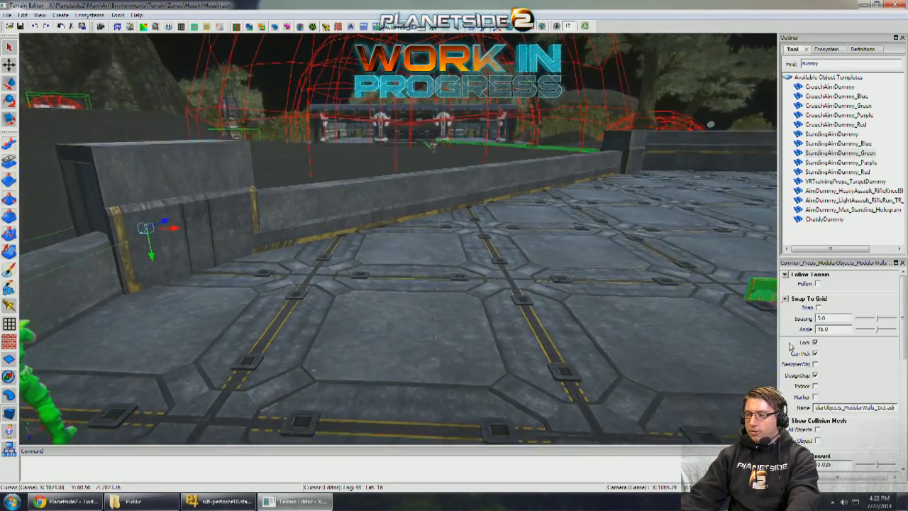
left_click(904, 372)
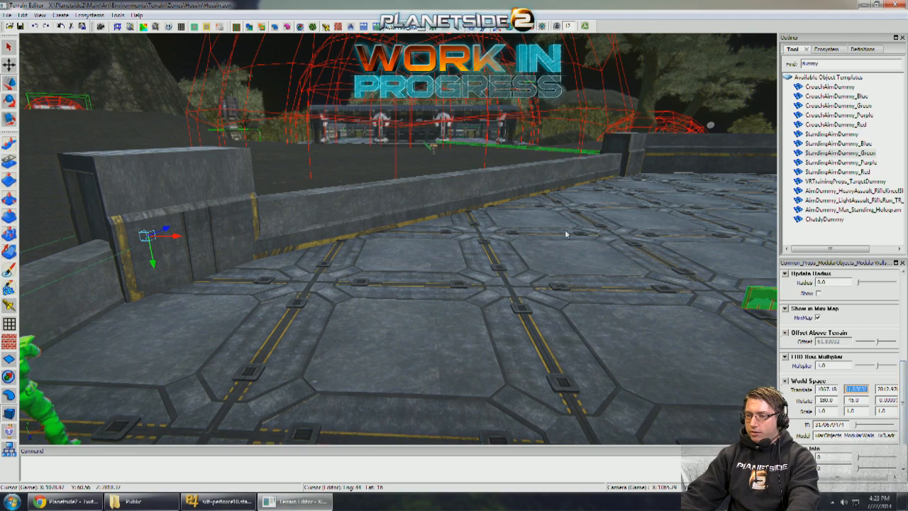
left_click(518, 186)
mouse_move(518, 186)
right_mouse_down()
mouse_move(520, 196)
mouse_move(504, 187)
mouse_move(498, 197)
mouse_move(521, 181)
mouse_move(526, 201)
mouse_move(525, 186)
mouse_move(533, 188)
right_mouse_up()
key("w")
key("a")
key("w")
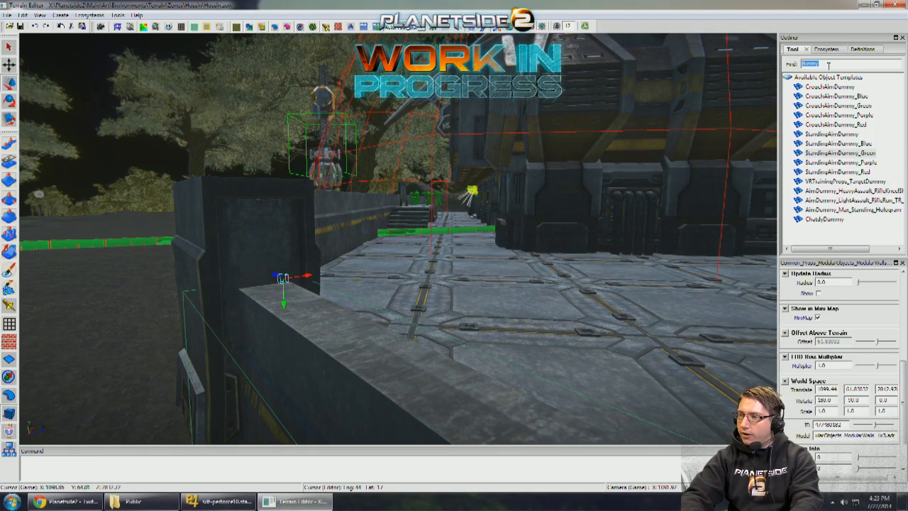
- Search the object templates for "shells" and place a closed shells ammo crate on the floor near the platform wall
type("shells")
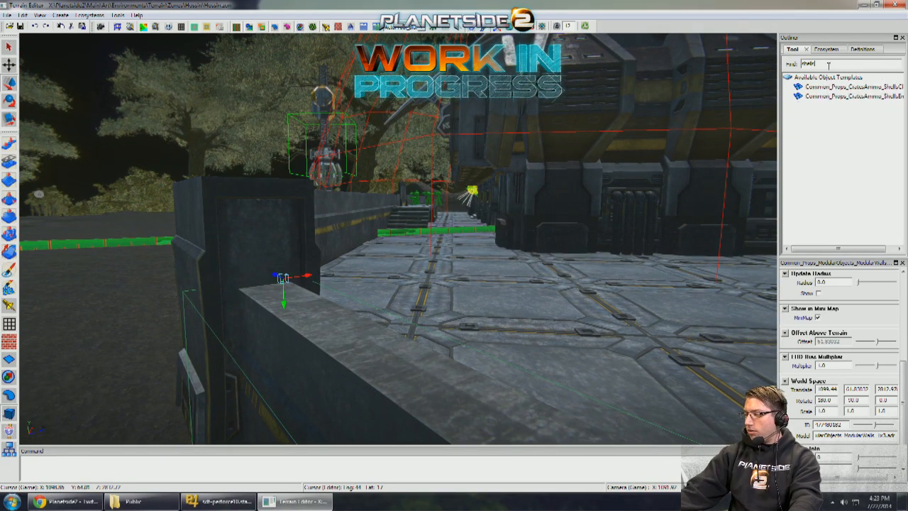
right_click_drag(550, 206, 549, 213)
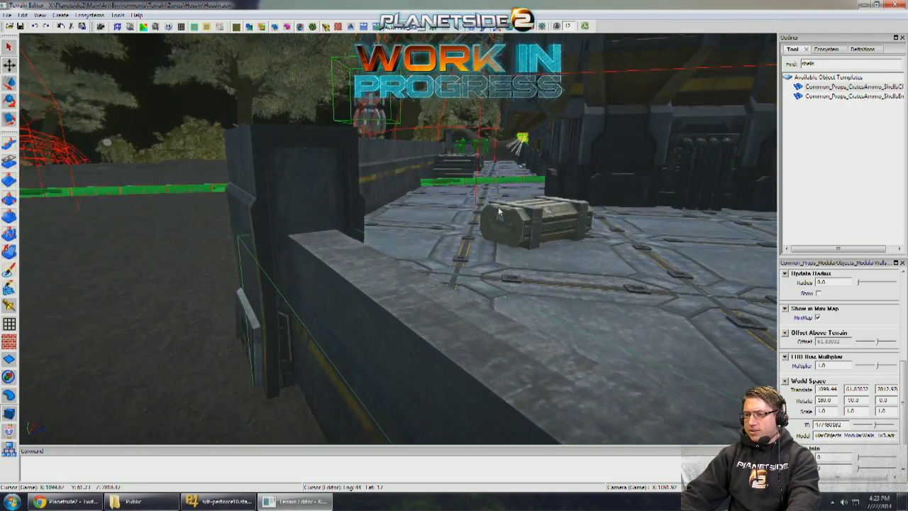
right_click_drag(476, 229, 429, 342)
key("w")
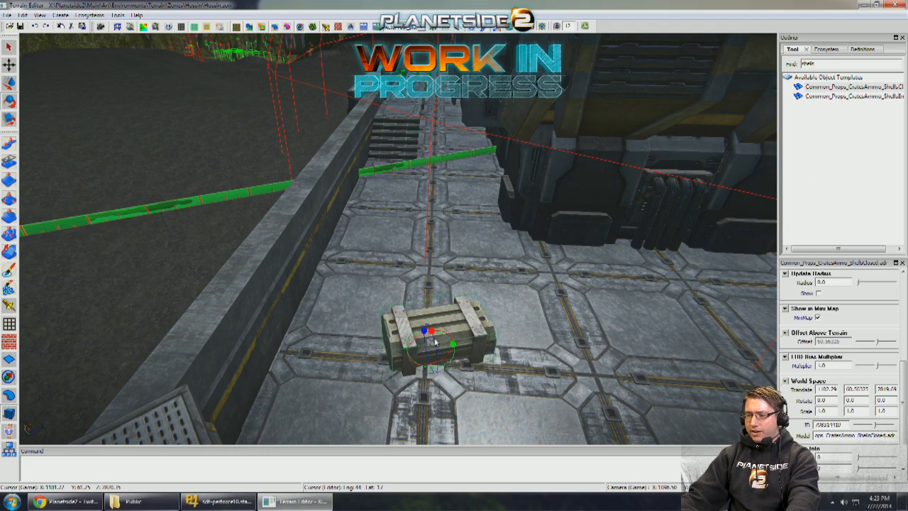
- Position the closed ammo crate beside the wall and stack a second one on top, rotated to about 72 degrees
left_click_drag(424, 327, 400, 270)
key("d")
right_click_drag(400, 269, 382, 259)
key("w")
key("w")
key("d")
left_click_drag(378, 241, 443, 202)
key("e")
key("w")
key("q")
right_click_drag(443, 202, 383, 204, "alt")
left_click_drag(383, 205, 362, 213, "alt")
right_click_drag(362, 213, 218, 285, "alt")
left_click_drag(219, 286, 187, 292, "alt")
right_click_drag(188, 292, 304, 286, "alt")
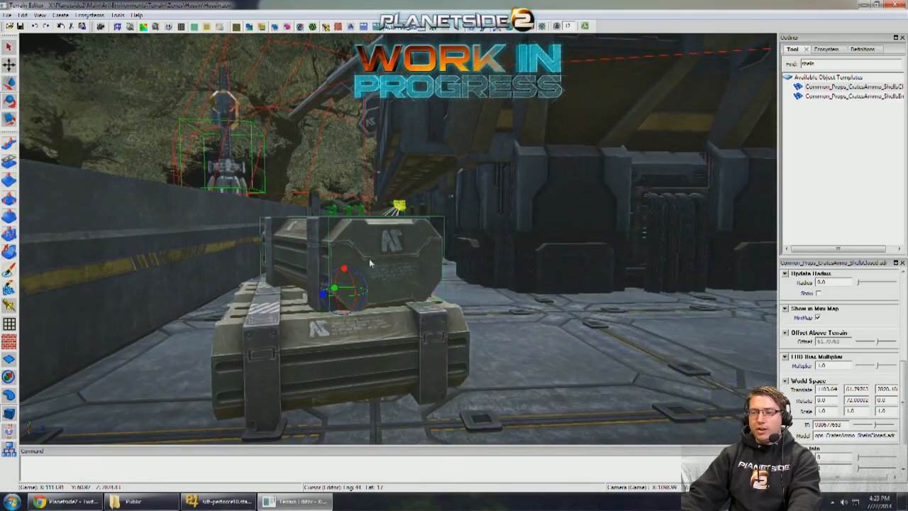
- Rotate the upper ammo crate to about 79.5 degrees and shift it slightly on the lower crate
left_click_drag(370, 263, 376, 261)
key("w")
left_click_drag(322, 297, 307, 291)
key("q")
- Examine the stacked crates and the outpost platform's walls from outside and from the surrounding approaches
right_click_drag(307, 292, 397, 238, "alt")
scroll(312, 290, "down", 4)
scroll(371, 290, "down", 5)
scroll(371, 290, "down", 3)
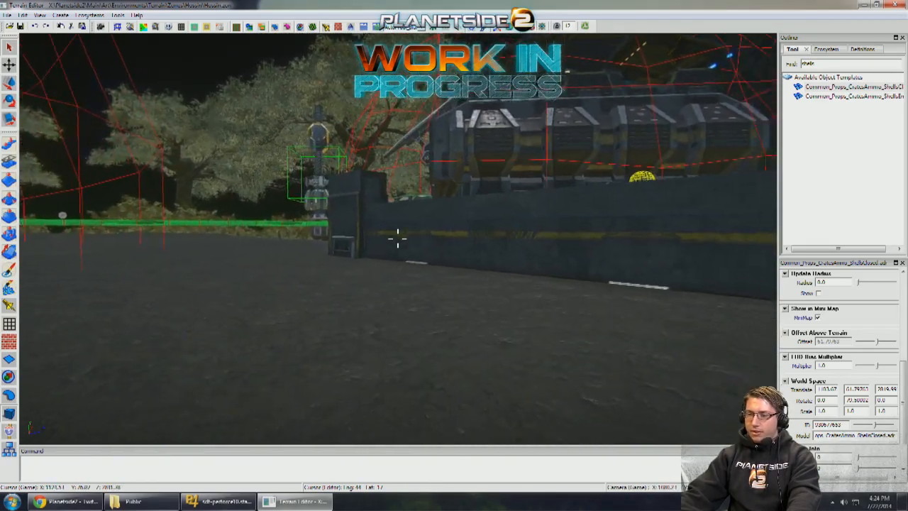
middle_click_drag(397, 239, 488, 96, "alt")
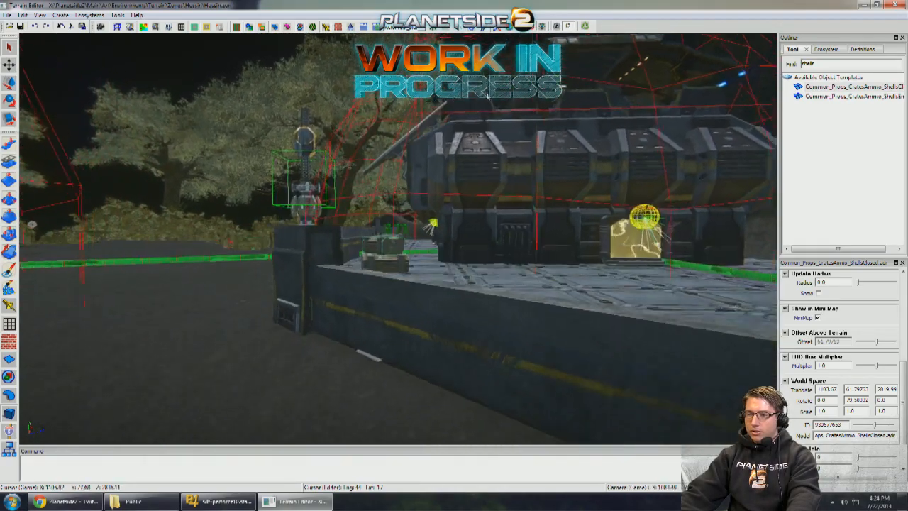
scroll(487, 96, "up", 8)
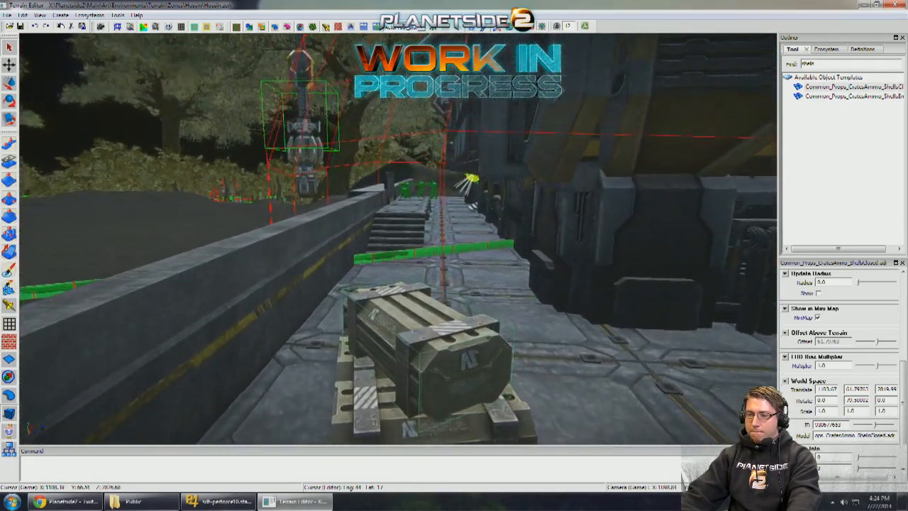
scroll(417, 299, "down", 2)
key("s")
right_click_drag(424, 327, 448, 310)
scroll(424, 310, "up", 2)
scroll(424, 310, "down", 7)
right_click_drag(308, 281, 423, 211)
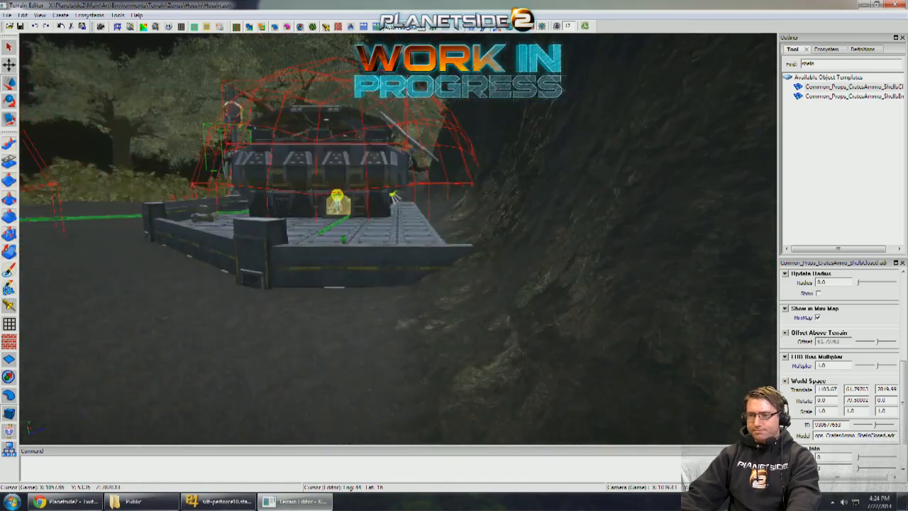
key("s")
right_click_drag(434, 161, 403, 225)
type("w")
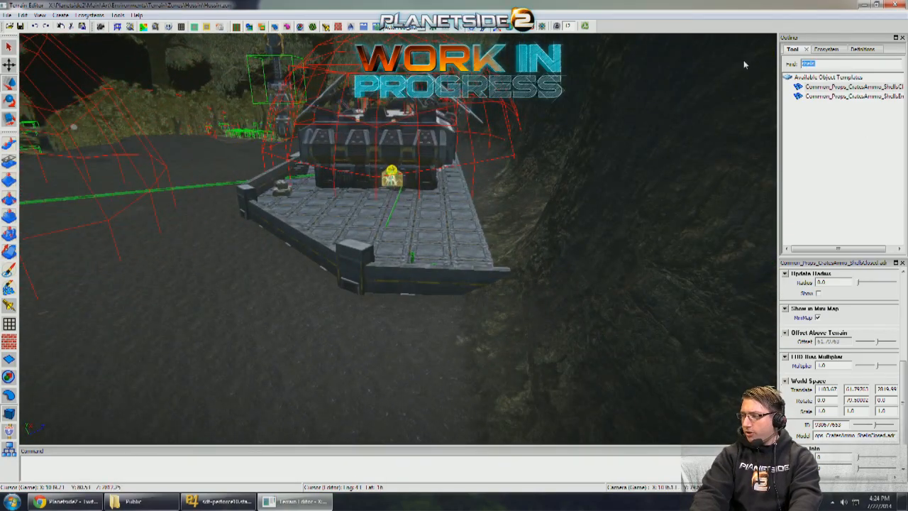
type("vehicle")
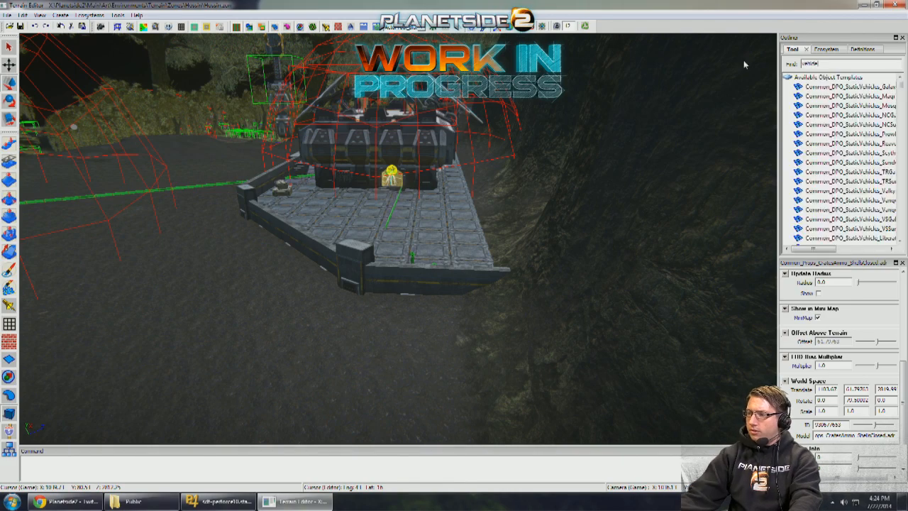
- Widen the template list and search it for "vehicle" and "terminal" to look for a vehicle terminal
left_click_drag(771, 164, 756, 165)
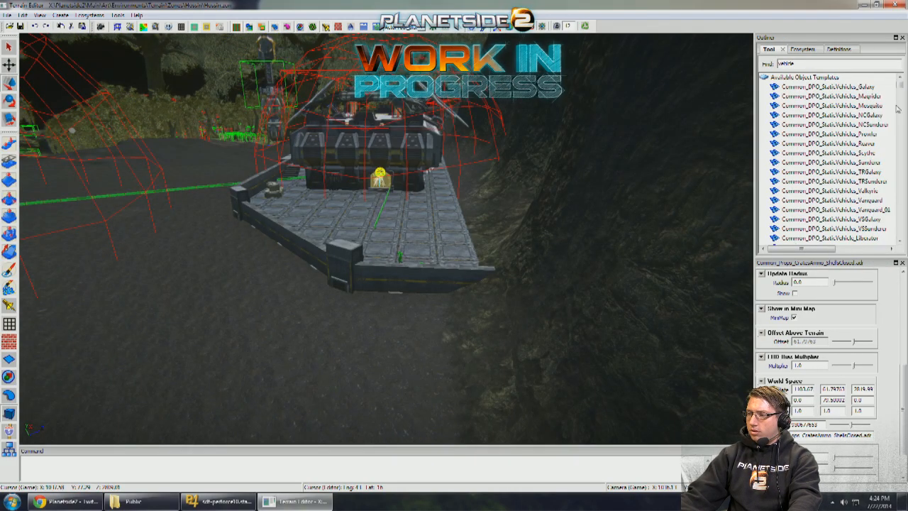
left_click_drag(902, 90, 900, 99)
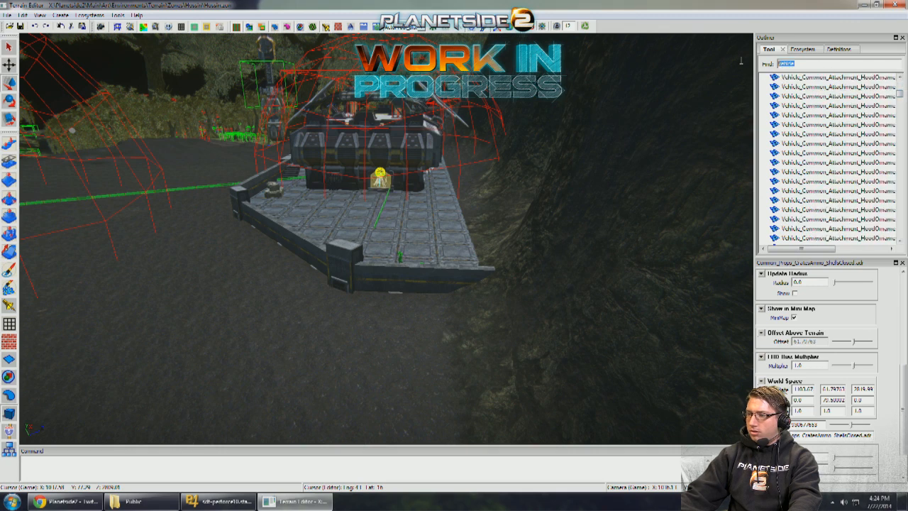
type("terminal")
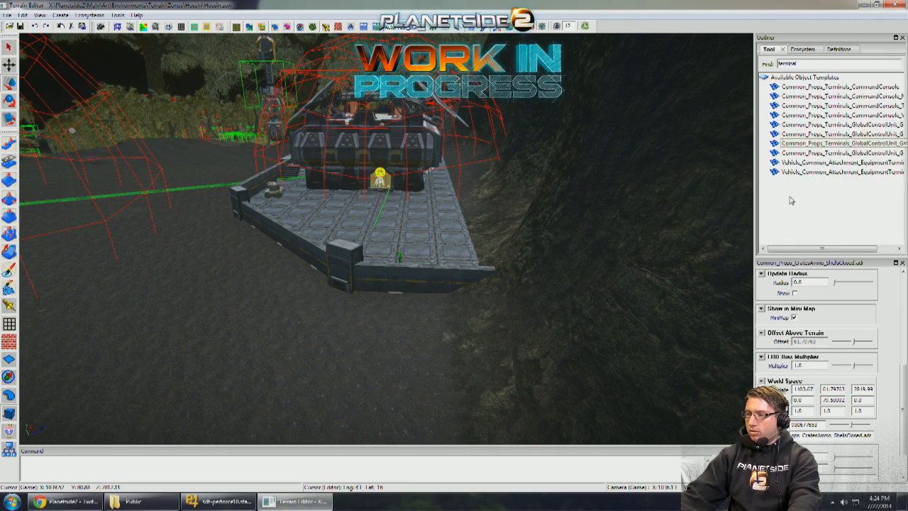
left_click_drag(810, 249, 839, 248)
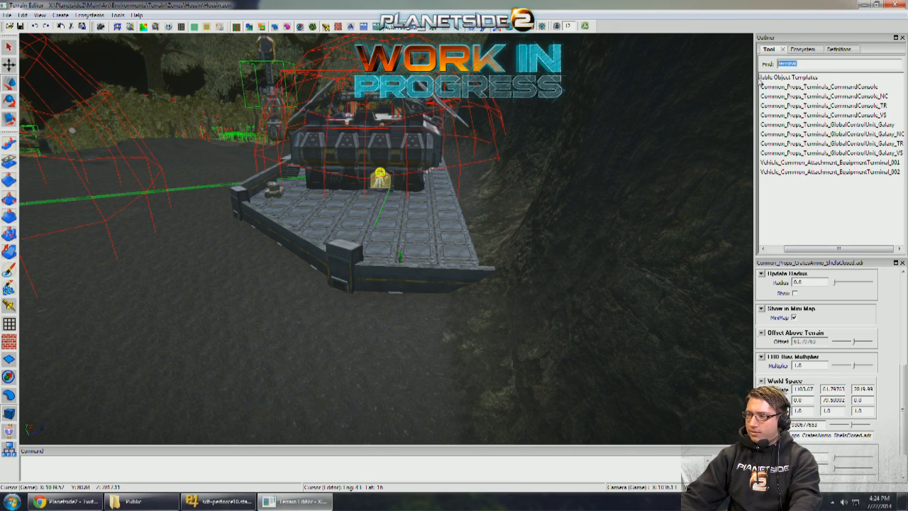
left_click(777, 247)
- Clear the template search and browse the Props folder's Terminals group for the Globalcontrolunit templates
key("BackSpace")
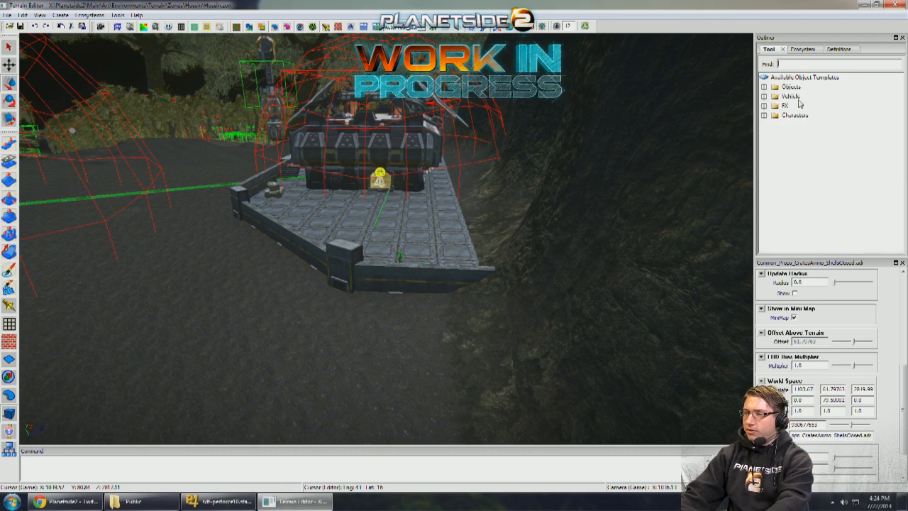
double_click(798, 114)
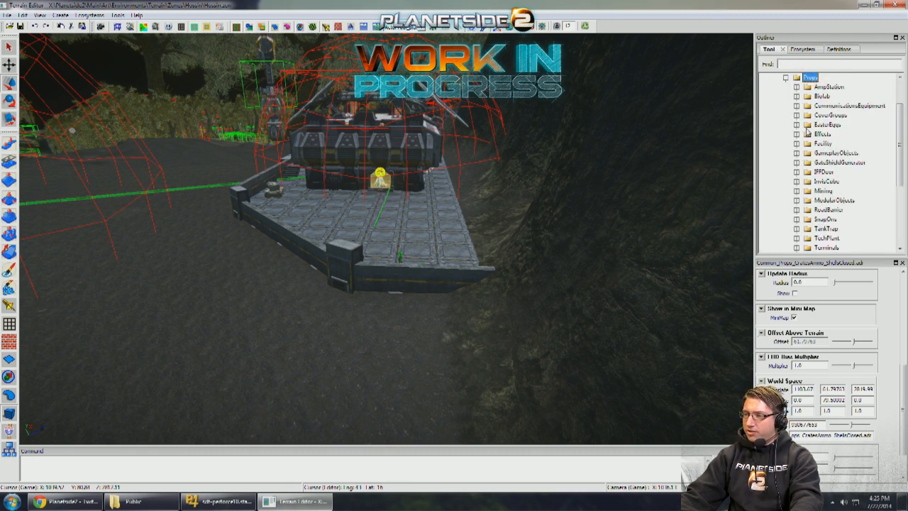
scroll(825, 195, "down", 1)
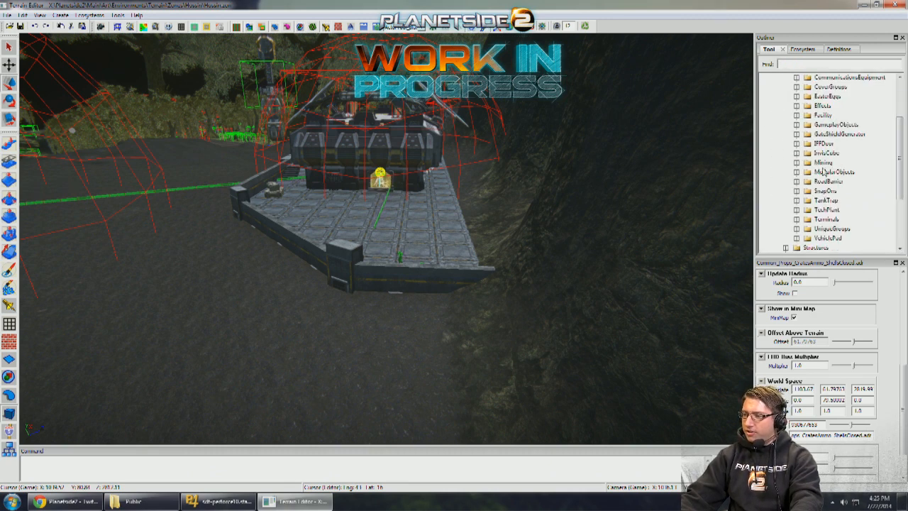
double_click(824, 219)
double_click(832, 220)
left_click_drag(810, 249, 844, 247)
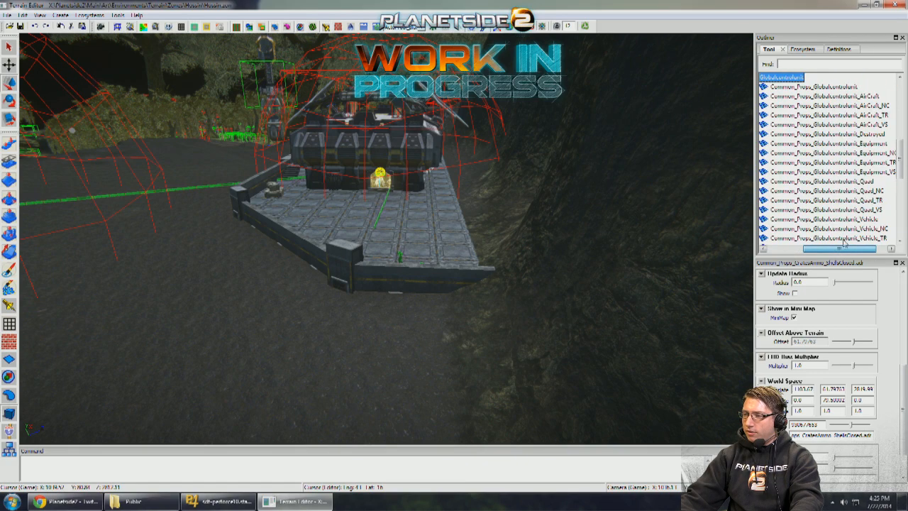
scroll(557, 174, "up", 4)
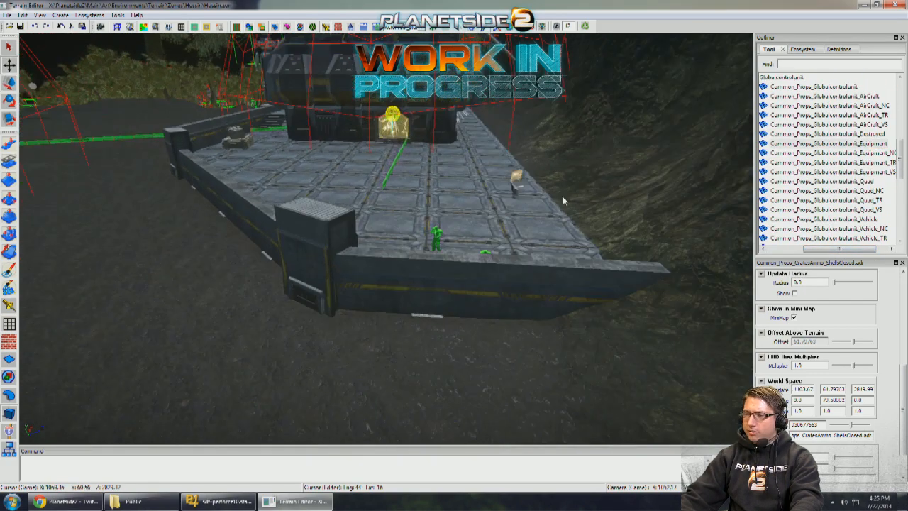
- Place a Common_Props_Globalcontrolunit_Quad terminal near the standing dummy and rotate it against the low wall
left_click(850, 202)
scroll(847, 213, "down", 1)
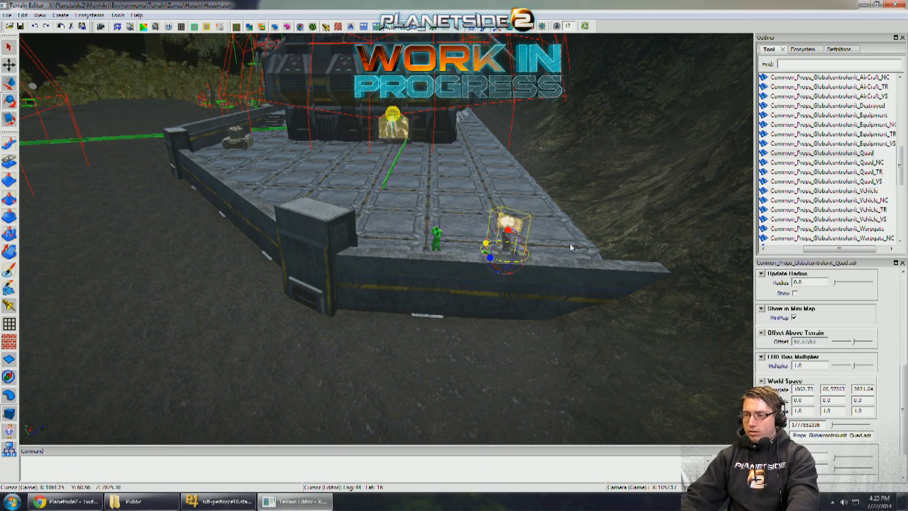
middle_click_drag(557, 247, 405, 219)
scroll(509, 229, "down", 3)
left_click_drag(409, 317, 399, 253)
left_click_drag(440, 278, 525, 282)
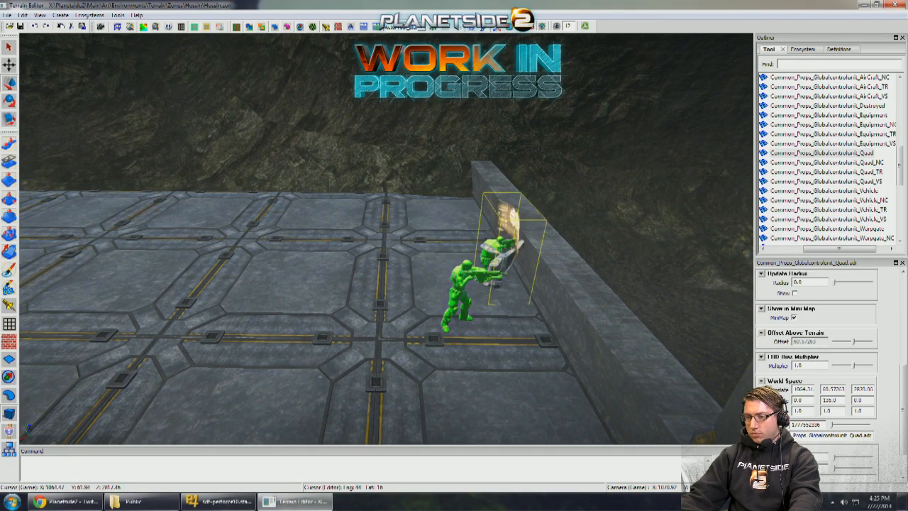
middle_click_drag(525, 282, 362, 261)
- Pull down the rocky ridge across the cliff opening using the Pull Brush at size 11 with direction Down
left_click(9, 145)
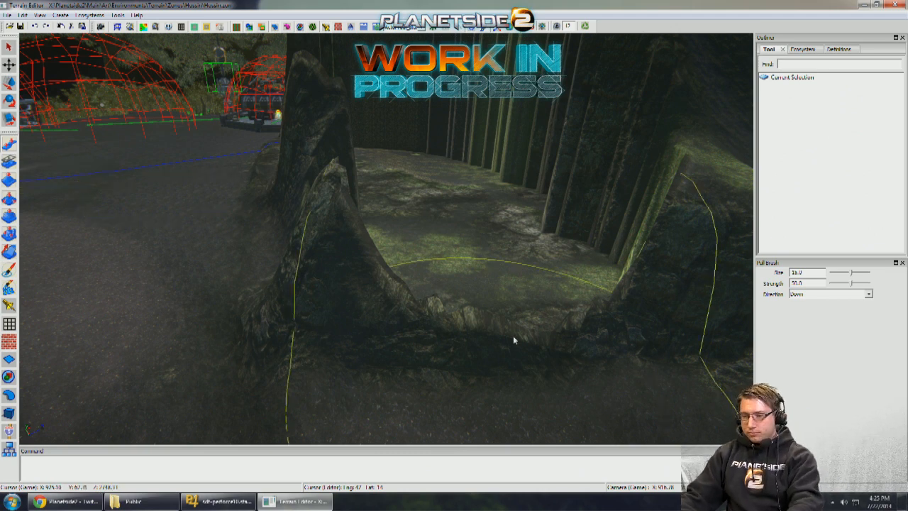
scroll(516, 337, "down", 4)
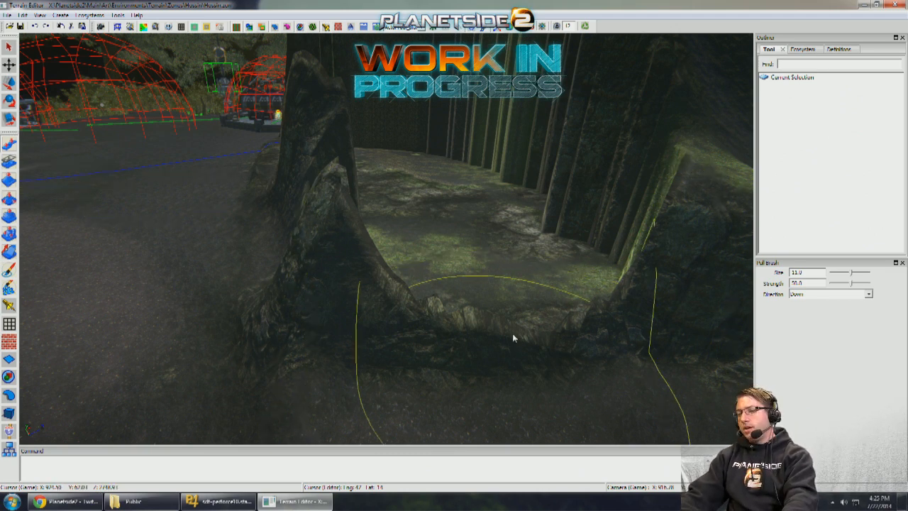
mouse_move(507, 334)
left_mouse_down()
mouse_move(527, 331)
mouse_move(483, 369)
mouse_move(510, 340)
left_mouse_up()
key("s")
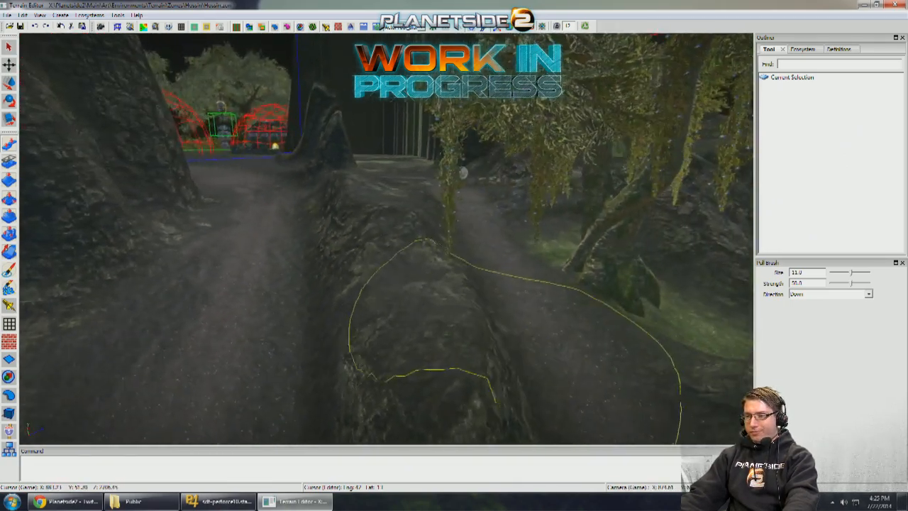
key("s")
right_click_drag(517, 333, 440, 319)
- Erase the hossin_road ecosystem along the side path beside the main road using a non-additive Ecosystem Brush at size about 8
left_click(9, 288)
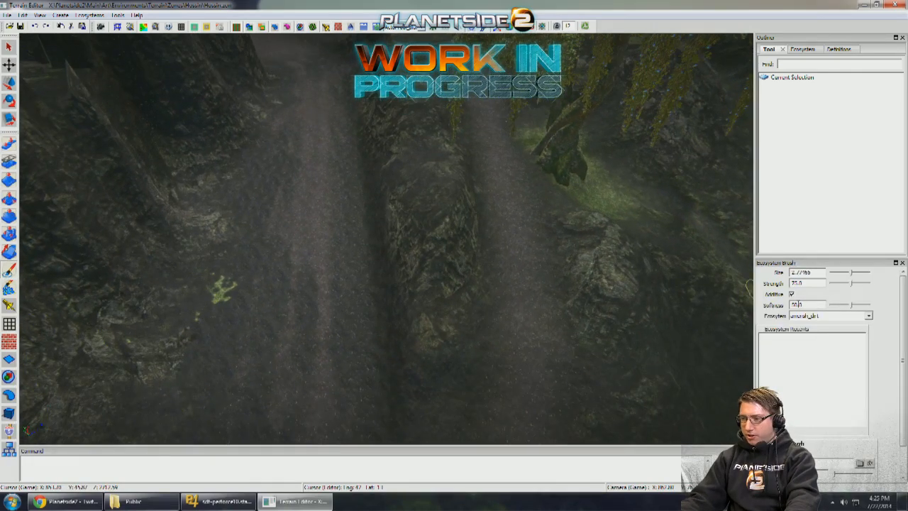
left_click(813, 316)
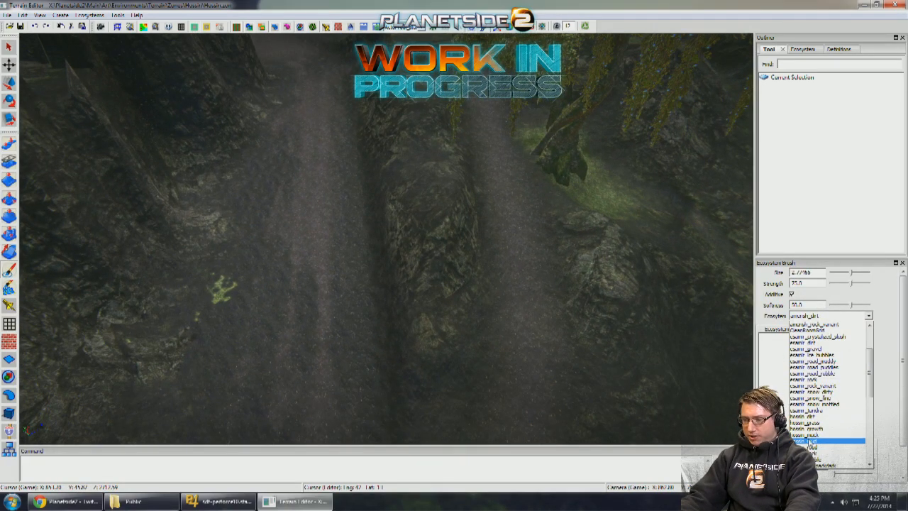
left_click(837, 446)
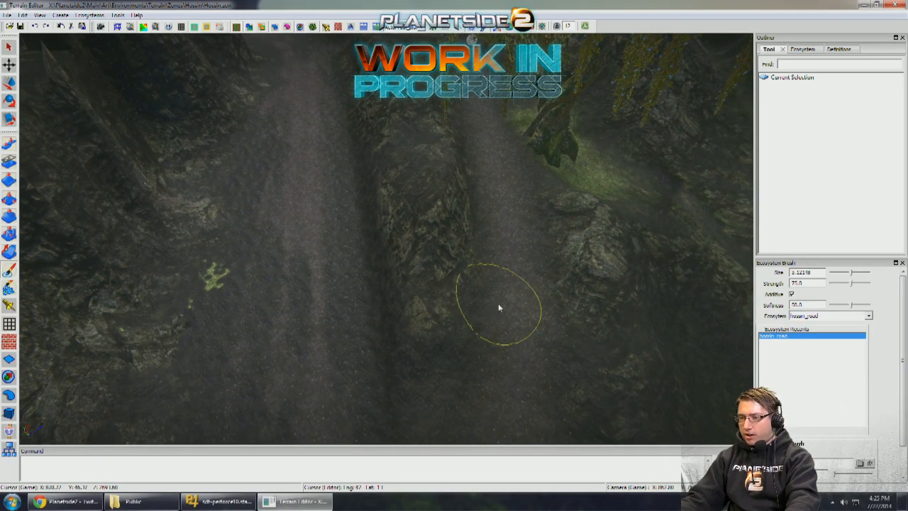
key("bracketright")
mouse_move(518, 307)
left_mouse_down("ctrl")
mouse_move(530, 237)
mouse_move(498, 135)
left_mouse_up("ctrl")
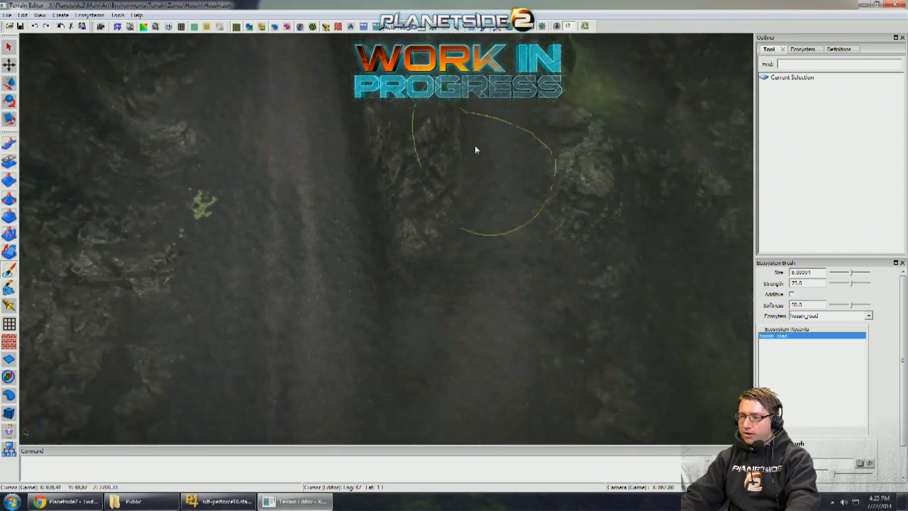
middle_click_drag(488, 335, 481, 230)
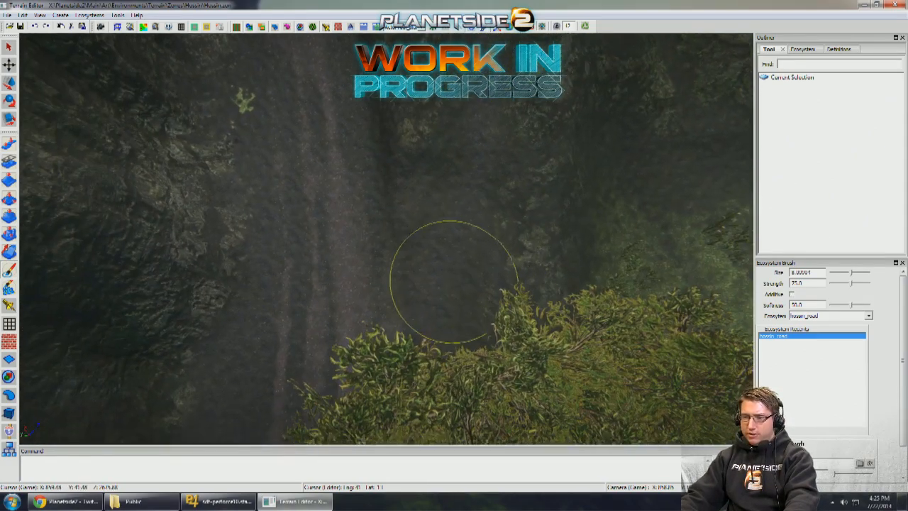
middle_click_drag(453, 282, 432, 345)
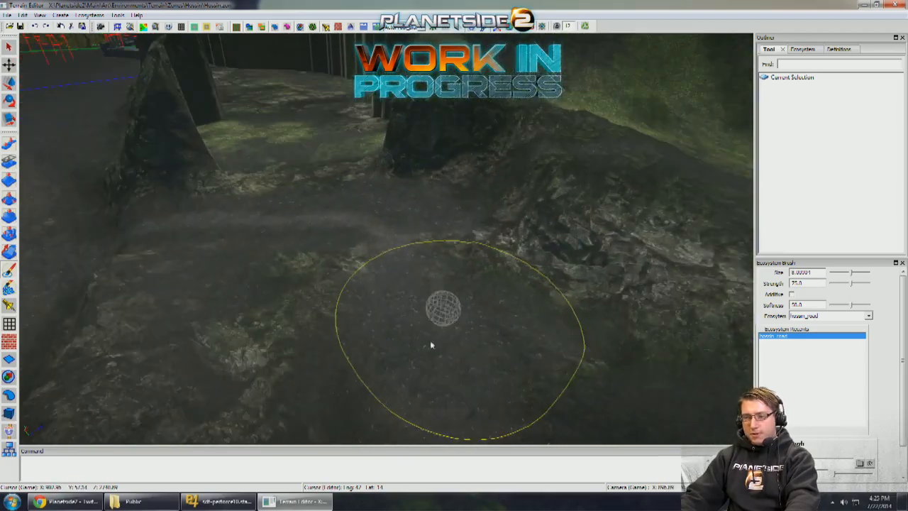
mouse_move(451, 284)
middle_mouse_down()
mouse_move(454, 334)
mouse_move(348, 249)
mouse_move(397, 256)
middle_mouse_up()
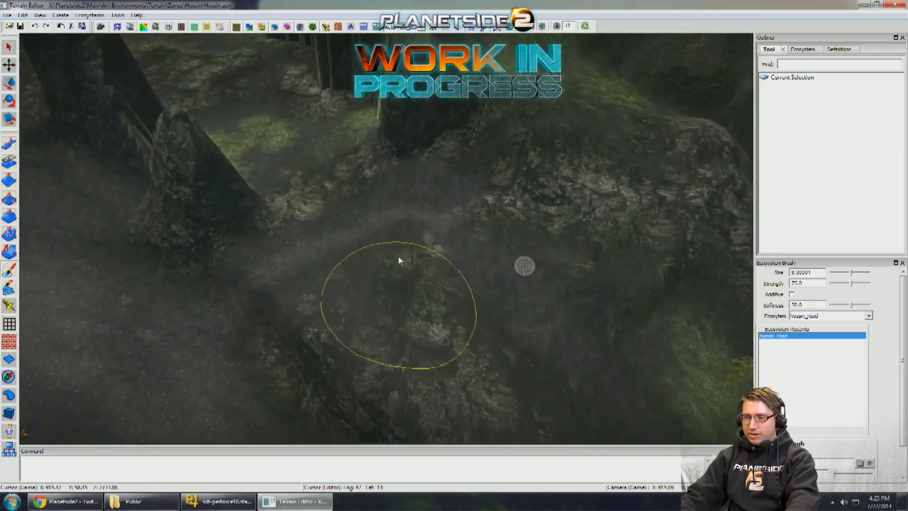
mouse_move(427, 228)
middle_mouse_down()
mouse_move(464, 246)
mouse_move(468, 273)
mouse_move(431, 319)
mouse_move(441, 298)
mouse_move(432, 287)
mouse_move(422, 322)
mouse_move(440, 340)
mouse_move(636, 365)
mouse_move(472, 215)
mouse_move(572, 206)
mouse_move(602, 237)
mouse_move(624, 311)
mouse_move(586, 362)
mouse_move(506, 344)
mouse_move(511, 212)
mouse_move(490, 240)
mouse_move(389, 308)
middle_mouse_up()
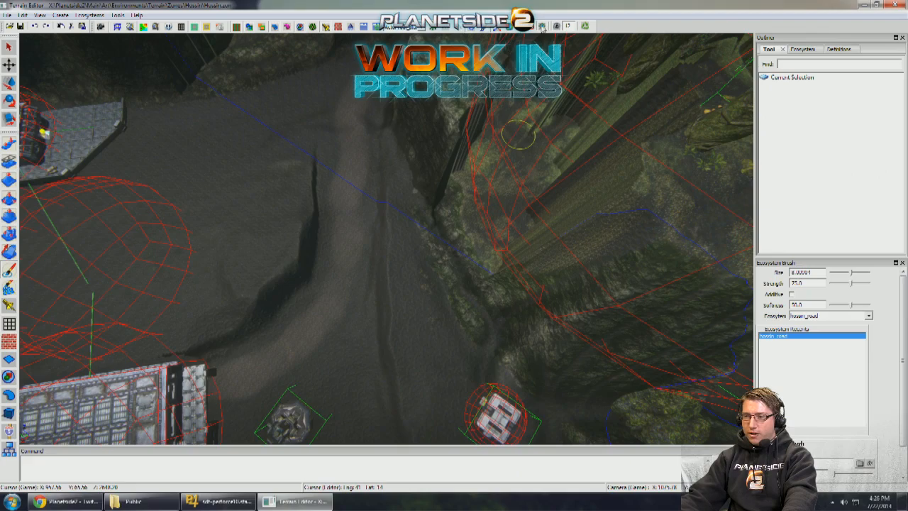
- Paint the hossin_mud ecosystem over the grassy alcove floor below the cliff using an additive Ecosystem Brush at size about 10
middle_click_drag(518, 135, 16, 268)
middle_click_drag(300, 330, 381, 320)
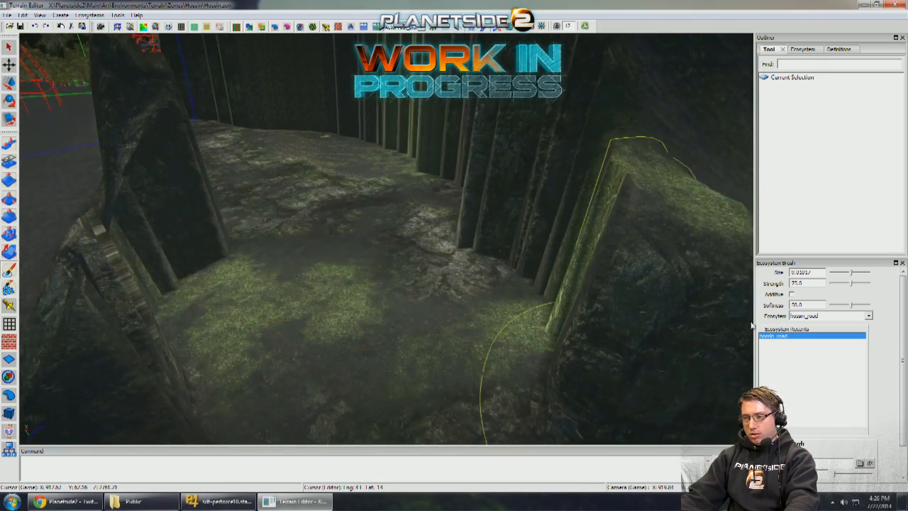
left_click(823, 315)
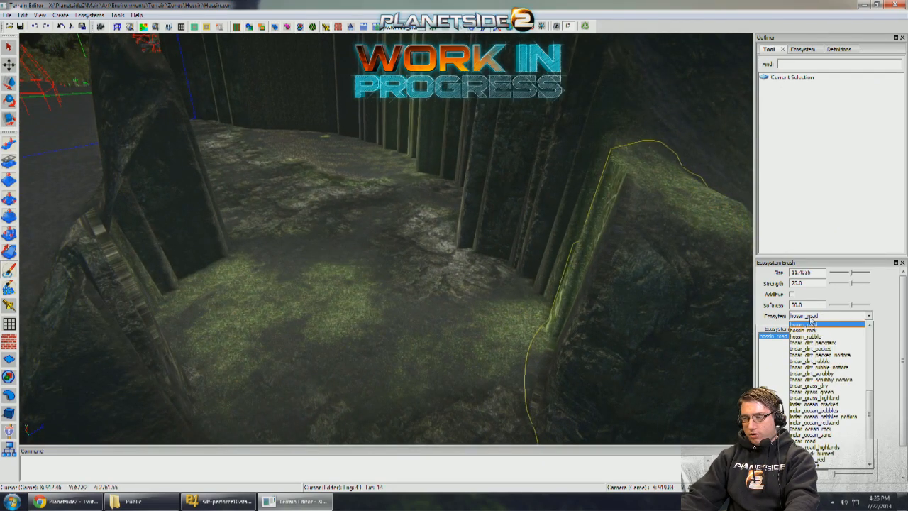
left_click(816, 338)
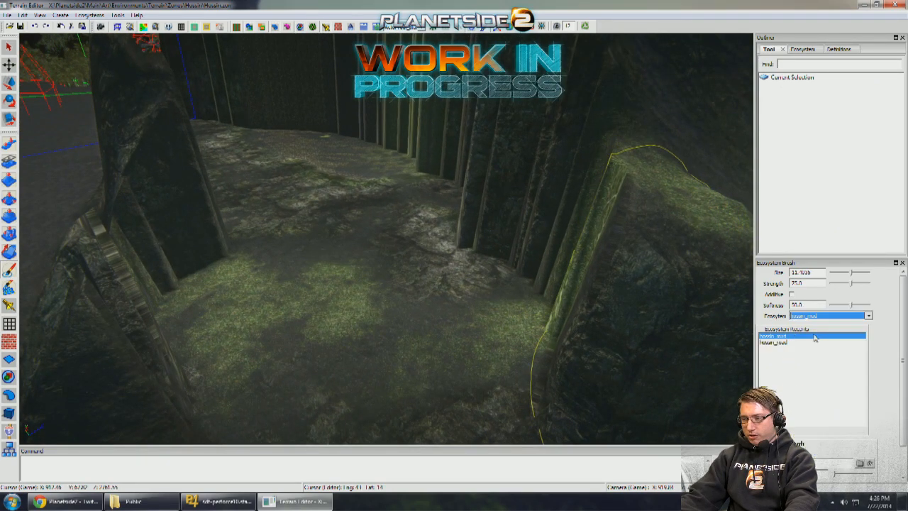
middle_click_drag(445, 315, 419, 300)
mouse_move(384, 302)
left_mouse_down()
mouse_move(328, 235)
mouse_move(340, 245)
left_mouse_up()
mouse_move(355, 252)
middle_mouse_down()
mouse_move(413, 289)
mouse_move(359, 194)
middle_mouse_up()
mouse_move(347, 135)
middle_mouse_down()
mouse_move(462, 378)
mouse_move(399, 226)
middle_mouse_up()
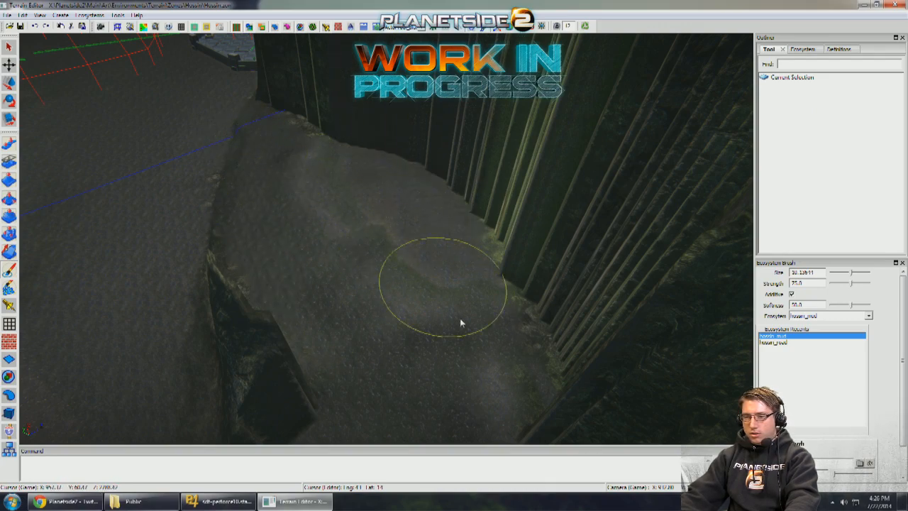
mouse_move(486, 355)
middle_mouse_down()
mouse_move(403, 309)
mouse_move(432, 312)
middle_mouse_up()
mouse_move(596, 366)
middle_mouse_down()
mouse_move(466, 276)
mouse_move(459, 287)
mouse_move(480, 280)
mouse_move(444, 286)
mouse_move(450, 296)
middle_mouse_up()
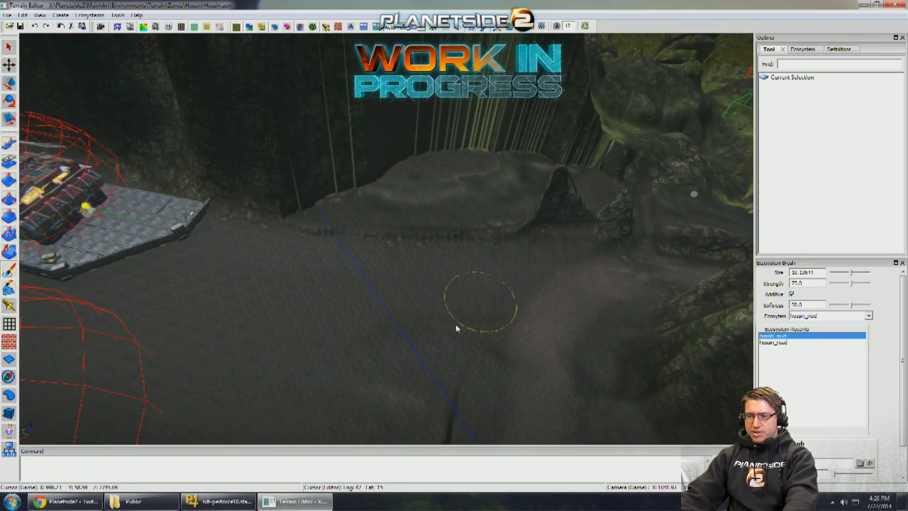
- Examine the road, the ridge beside it and the mud-covered alcove along the approach to the outpost
middle_click_drag(359, 351, 268, 352)
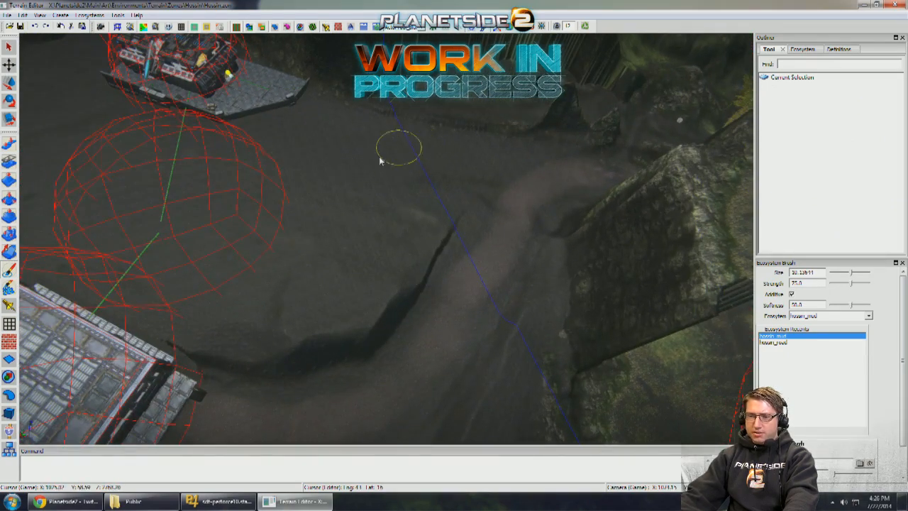
mouse_move(379, 161)
middle_mouse_down()
mouse_move(405, 196)
mouse_move(540, 179)
middle_mouse_up()
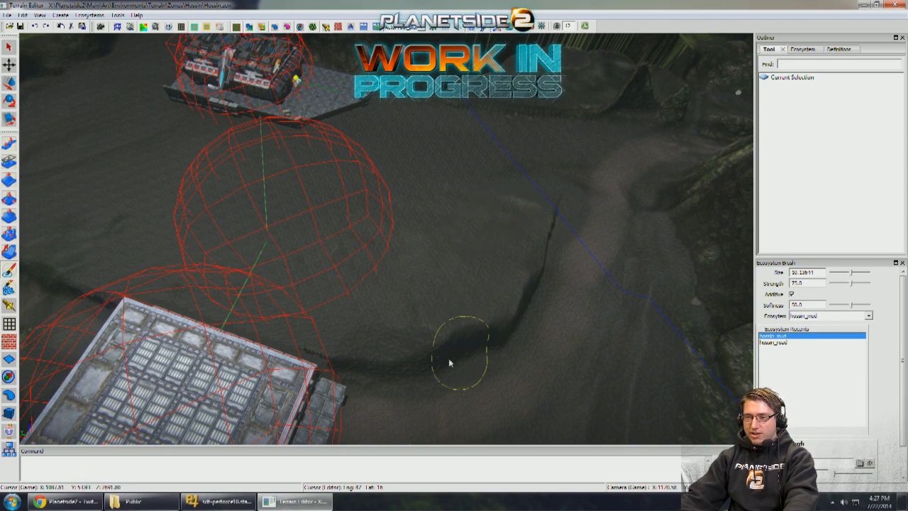
mouse_move(568, 271)
right_mouse_down()
mouse_move(533, 260)
mouse_move(662, 252)
mouse_move(487, 251)
mouse_move(573, 239)
right_mouse_up()
scroll(571, 238, "up", 4)
scroll(570, 237, "down", 4)
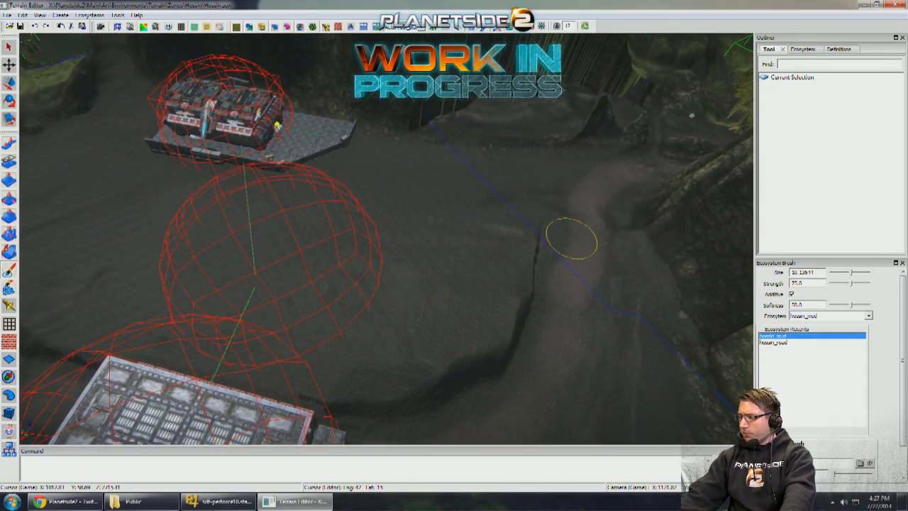
scroll(551, 271, "down", 1)
mouse_move(550, 271)
middle_mouse_down()
mouse_move(451, 250)
mouse_move(519, 248)
mouse_move(543, 261)
mouse_move(544, 195)
mouse_move(489, 183)
middle_mouse_up()
scroll(545, 266, "up", 2)
scroll(527, 264, "down", 10)
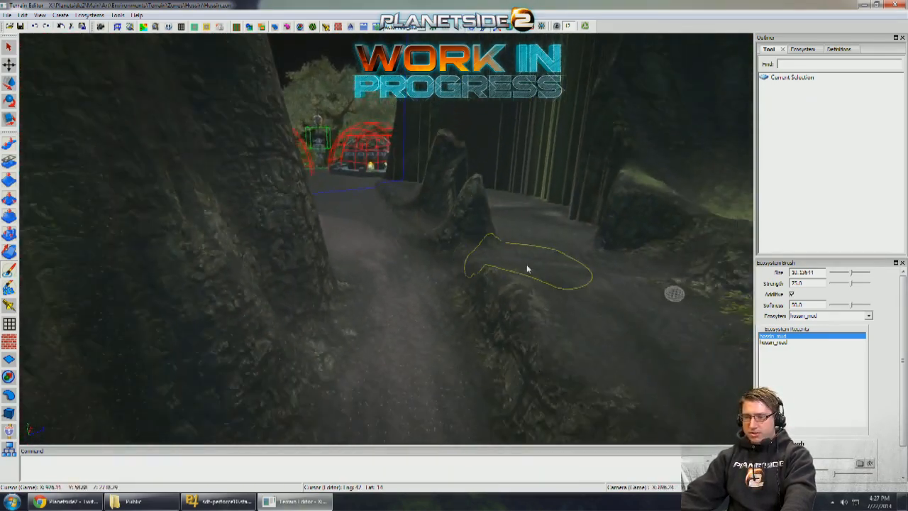
scroll(573, 233, "up", 8)
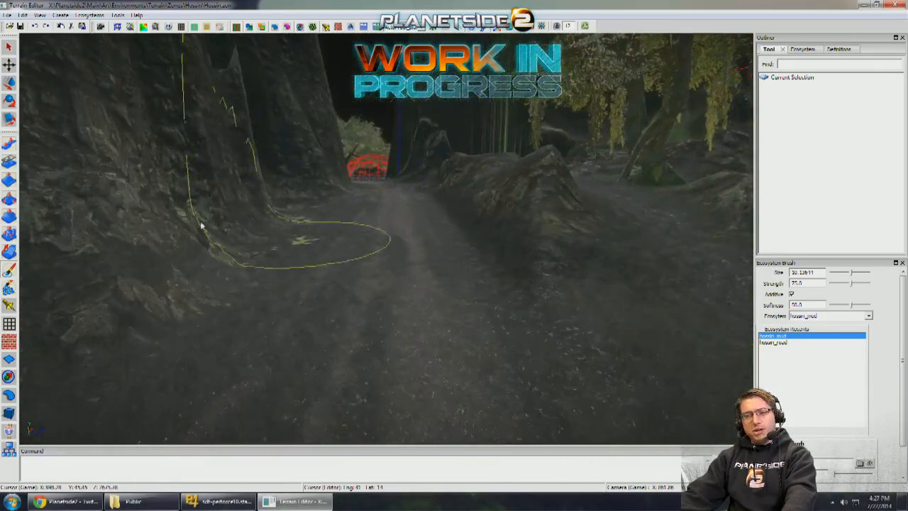
scroll(201, 225, "up", 3)
- Cut a trench along the road toward the outpost with the Level Brush at size 10 and direction Down
left_click(8, 234)
left_click(8, 217)
scroll(364, 304, "up", 5)
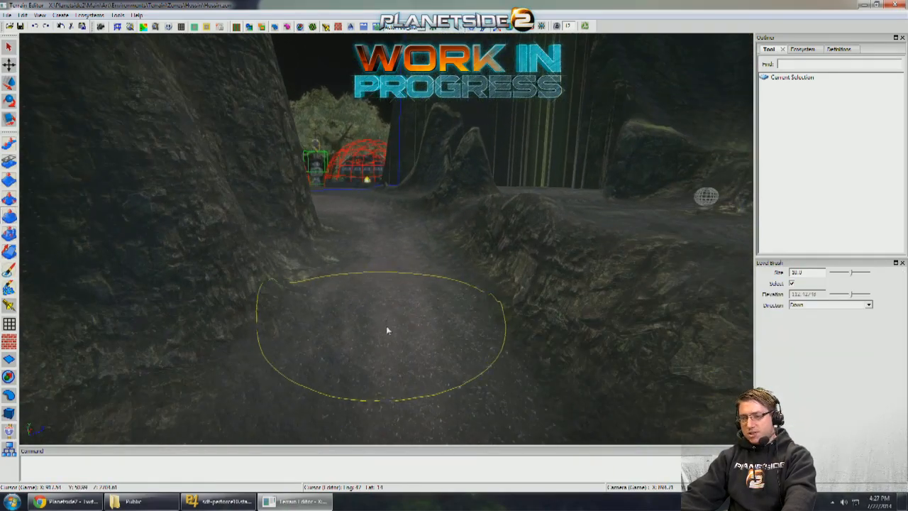
scroll(396, 269, "up", 3)
mouse_move(398, 291)
left_mouse_down()
mouse_move(376, 254)
mouse_move(346, 243)
left_mouse_up()
scroll(396, 273, "up", 3)
scroll(395, 277, "up", 3)
mouse_move(371, 361)
left_mouse_down()
mouse_move(381, 341)
mouse_move(342, 309)
mouse_move(337, 346)
left_mouse_up()
scroll(378, 333, "up", 3)
scroll(337, 346, "up", 6)
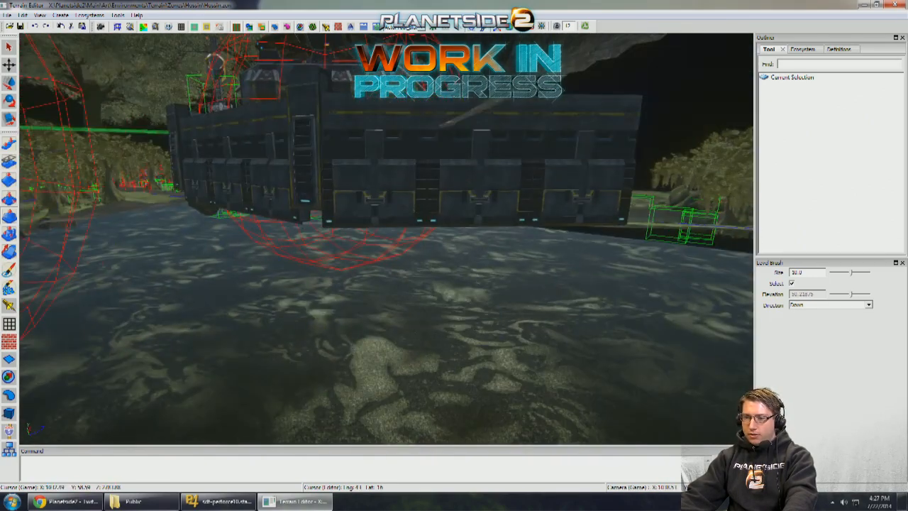
- Search the object templates for "pad" and place a Common_Props_VehiclePad on the ground beside the outpost platform's front corner
right_click_drag(337, 346, 334, 310)
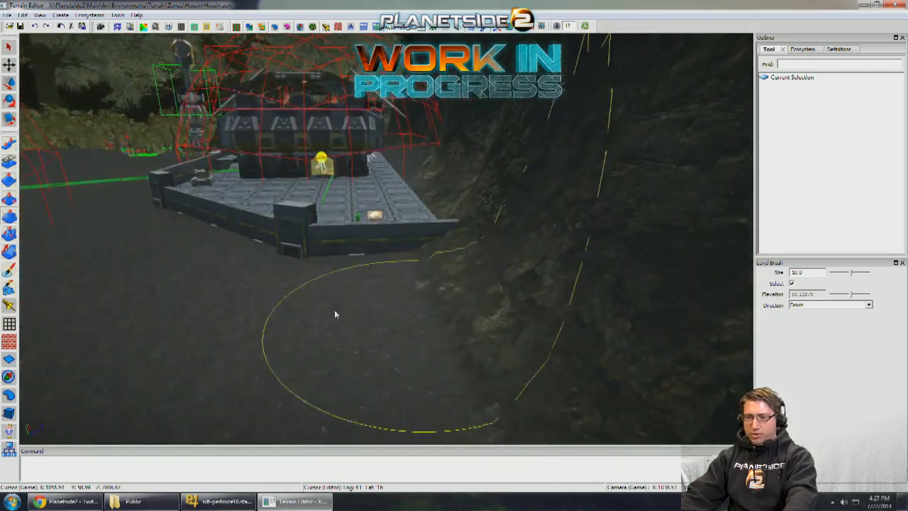
right_click_drag(41, 322, 18, 406)
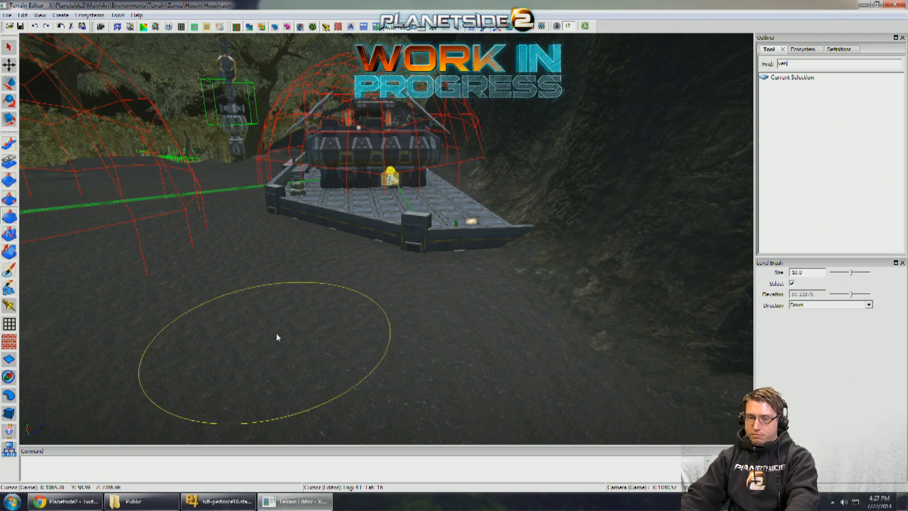
left_click(9, 412)
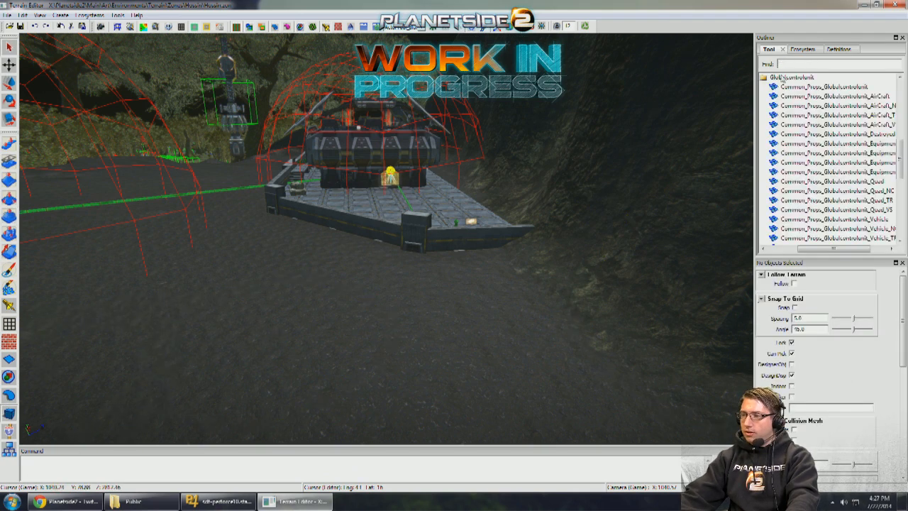
type("pad")
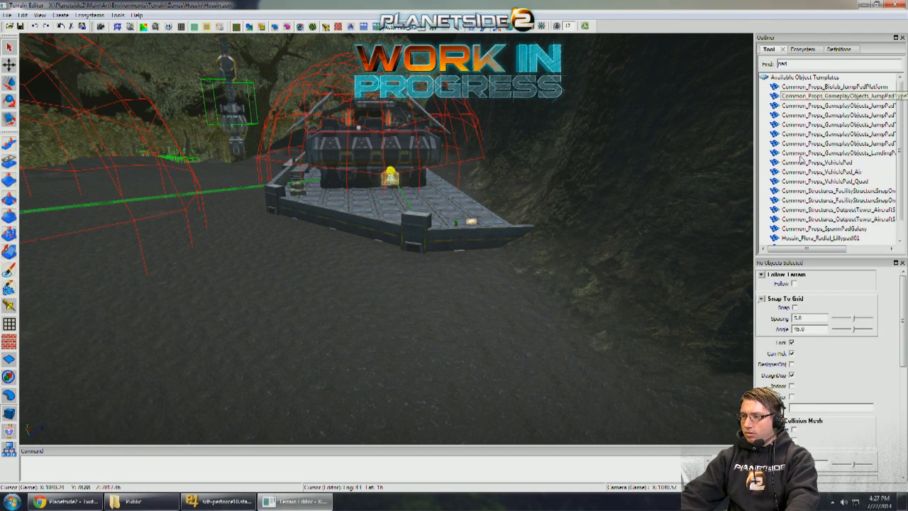
left_click_drag(809, 164, 528, 288)
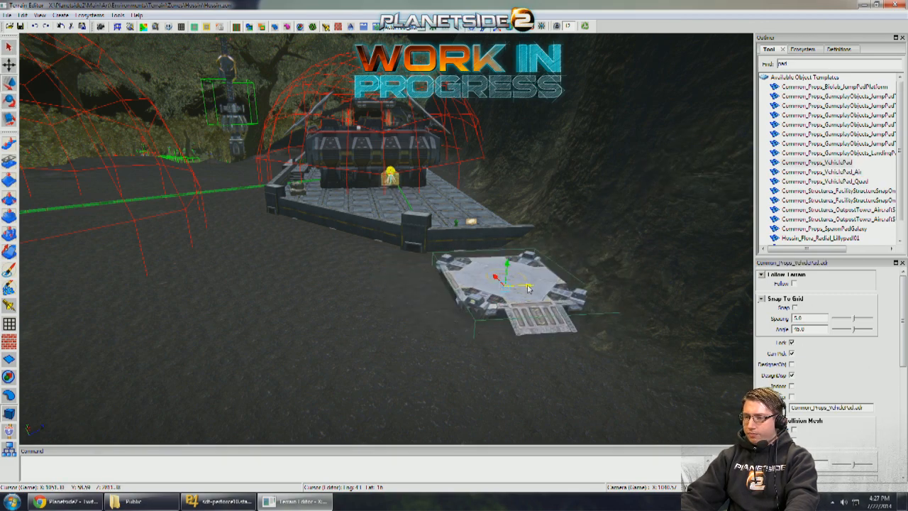
key("w")
right_click_drag(527, 288, 442, 206)
- Level the rocky spikes and bank between the trench and the alcove using the size 10 Level Brush with direction Down
key("d")
key("s")
key("w")
scroll(129, 168, "up", 2)
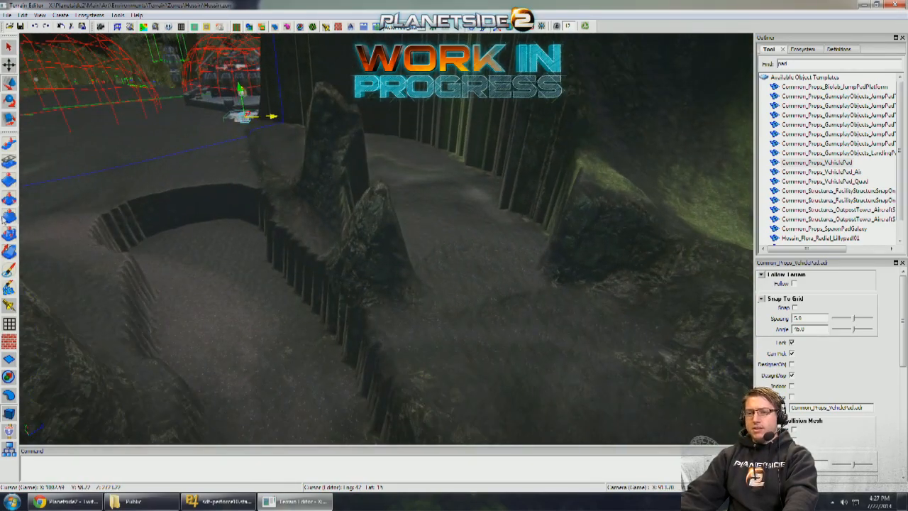
left_click(9, 216)
scroll(234, 248, "up", 1)
mouse_move(338, 361)
left_mouse_down()
mouse_move(402, 348)
mouse_move(415, 336)
left_mouse_up()
right_click_drag(416, 336, 419, 331)
key("bracketleft")
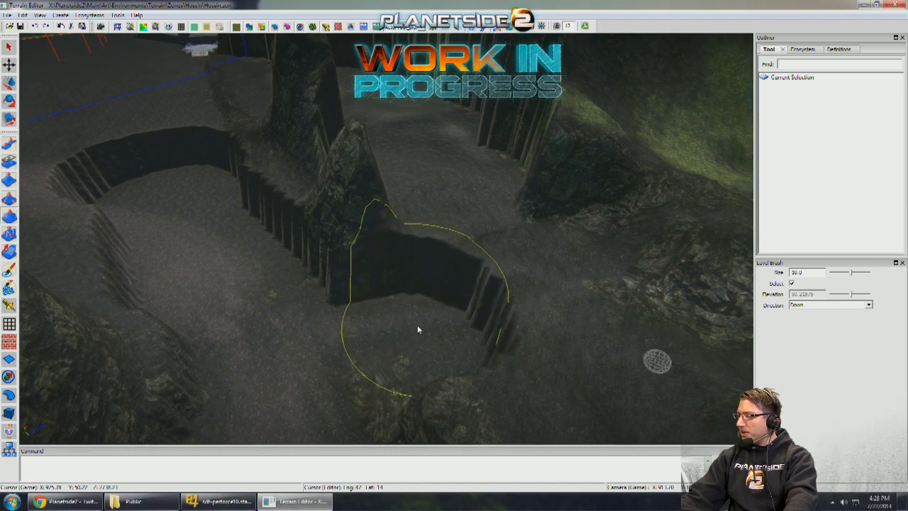
middle_click_drag(417, 328, 408, 327)
left_click_drag(430, 332, 429, 182)
middle_click_drag(428, 182, 421, 258)
- Carve the lowered channel along the cliff up to the vehicle pad with the Level Brush at size 10, direction Down
mouse_move(421, 255)
left_mouse_down()
mouse_move(444, 242)
mouse_move(390, 154)
left_mouse_up()
mouse_move(391, 154)
middle_mouse_down()
mouse_move(406, 193)
mouse_move(401, 222)
middle_mouse_up()
mouse_move(401, 221)
left_mouse_down()
mouse_move(355, 179)
mouse_move(298, 166)
left_mouse_up()
mouse_move(298, 165)
middle_mouse_down()
mouse_move(324, 178)
mouse_move(424, 273)
middle_mouse_up()
middle_click_drag(284, 177, 334, 211)
left_click(345, 210)
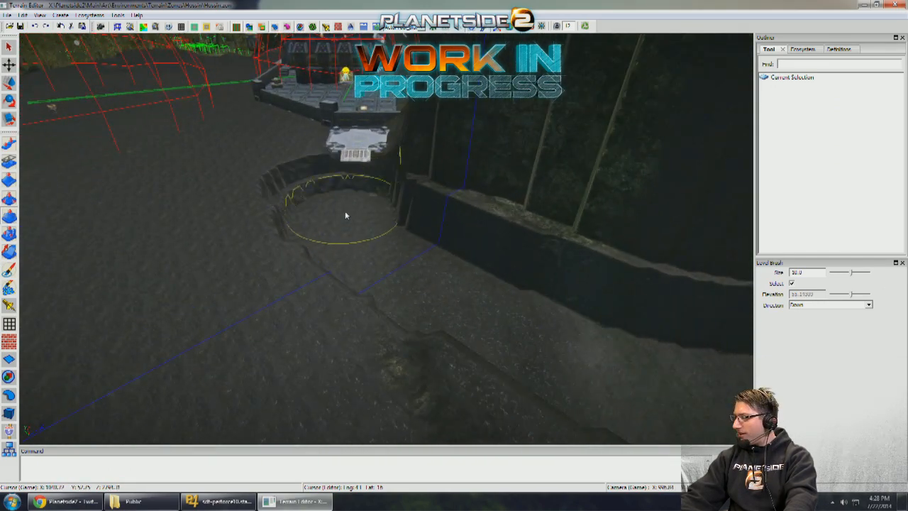
key("w")
key("a")
left_click_drag(468, 287, 444, 258)
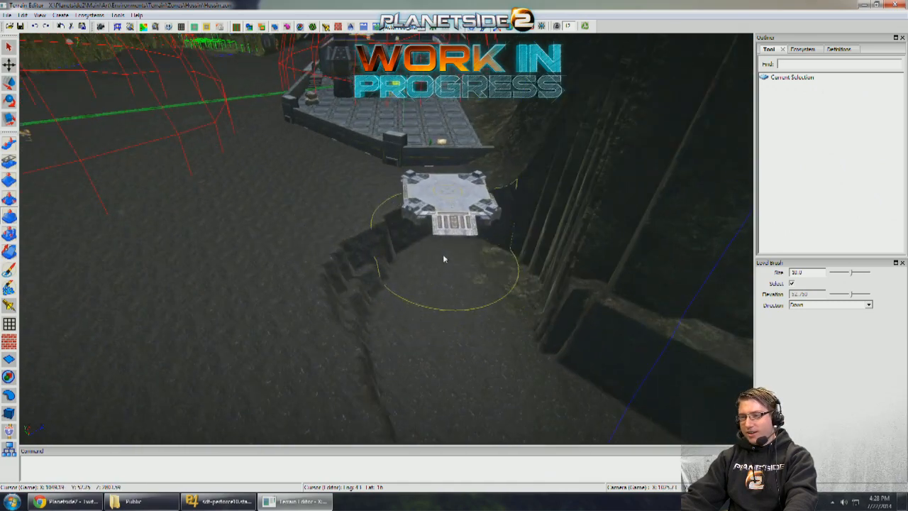
key("s")
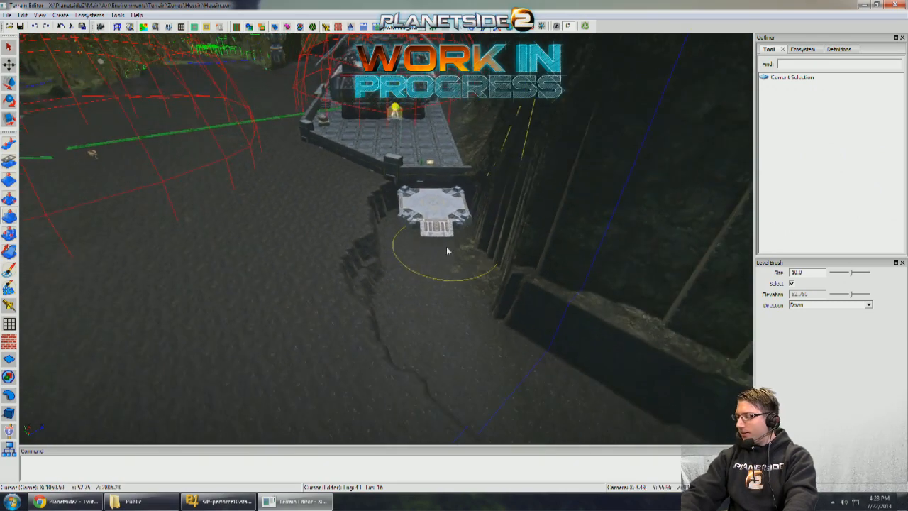
key("w")
key("w")
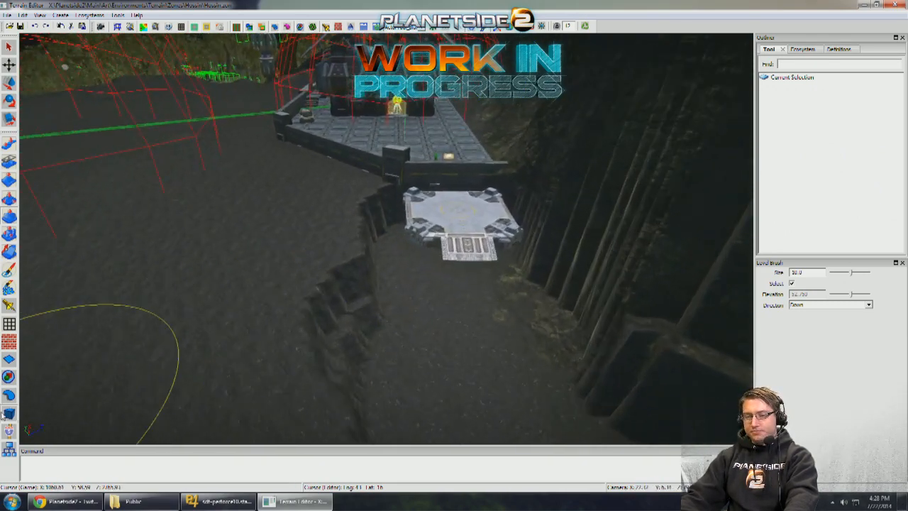
- Lower the vehicle pad into the carved channel and position it in front of the platform's base wall
left_click(461, 216)
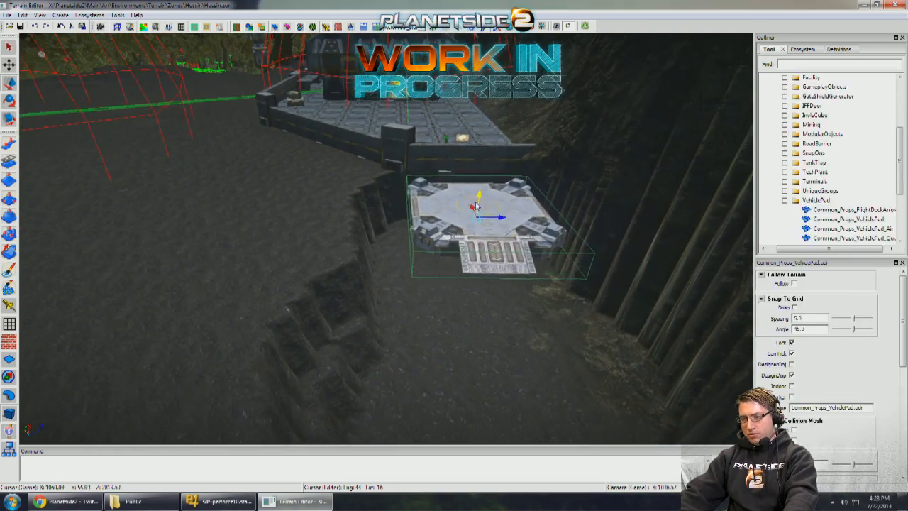
left_click_drag(464, 243, 463, 248)
key("w")
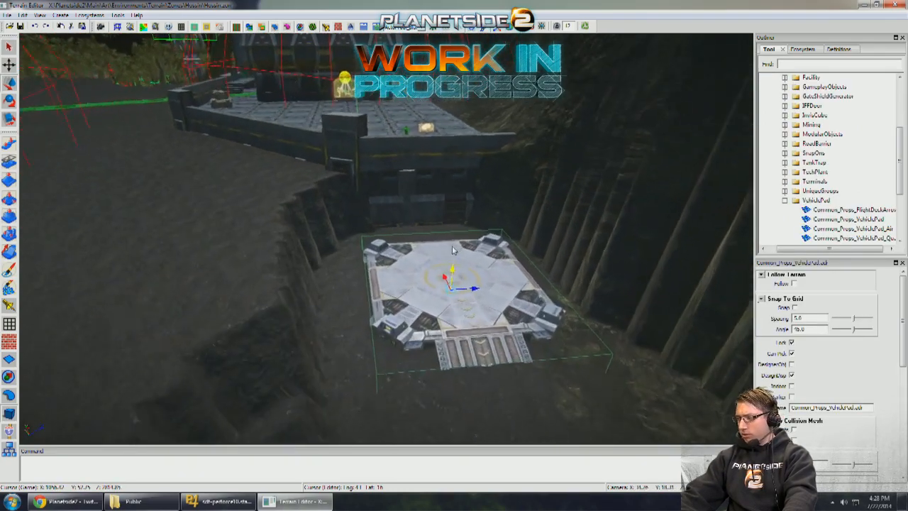
key("w")
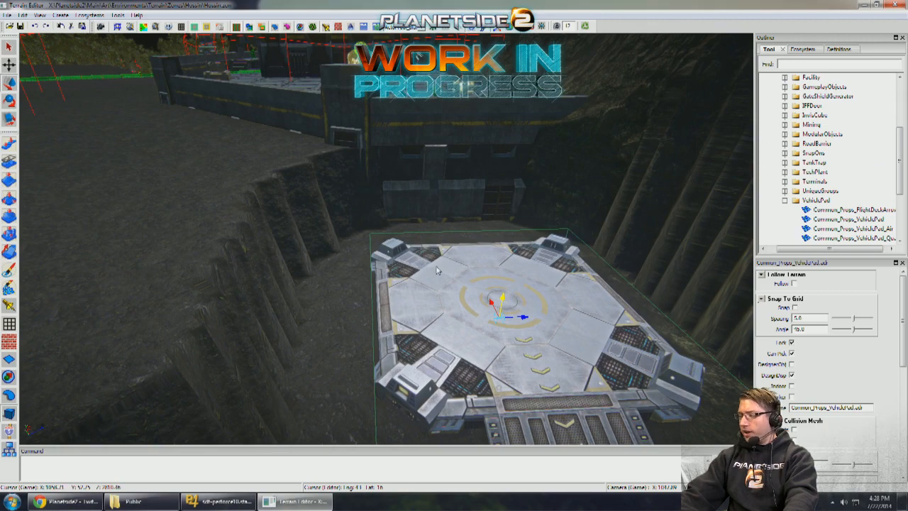
key("w")
left_click_drag(505, 338, 465, 285)
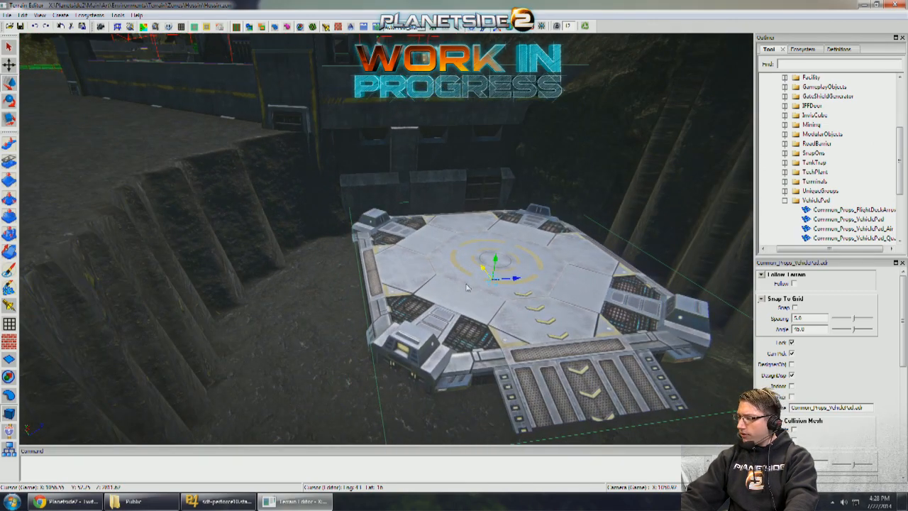
key("s")
key("w")
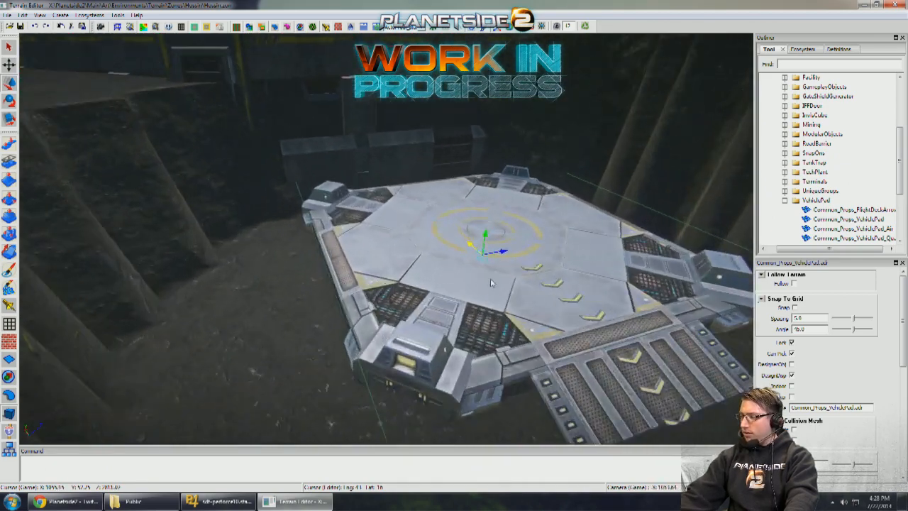
key("s")
key("w")
key("s")
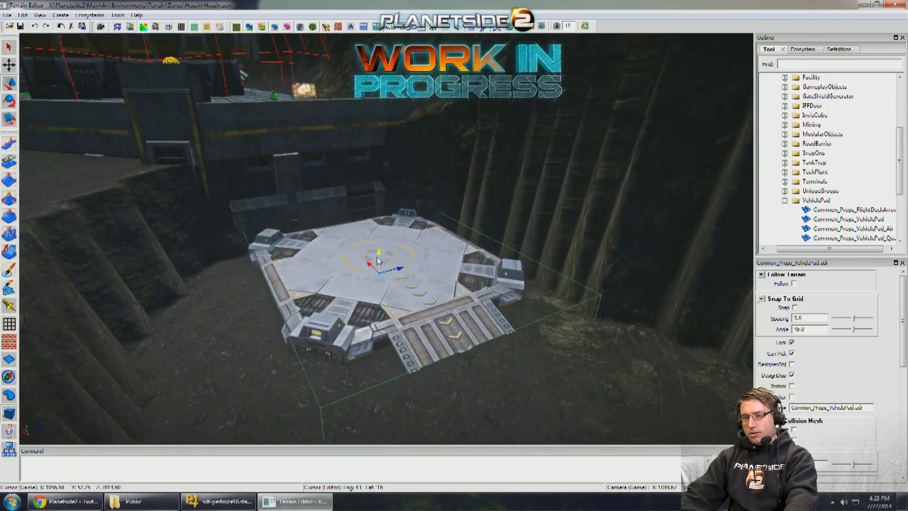
- Shift the vehicle pad along the channel and sink it below the channel floor
left_click_drag(378, 260, 383, 294)
right_click_drag(383, 295, 355, 277)
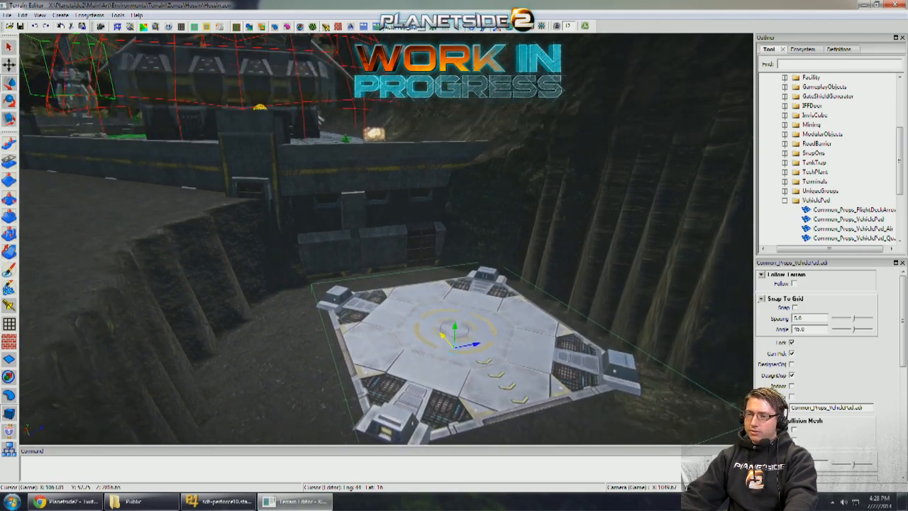
key("s")
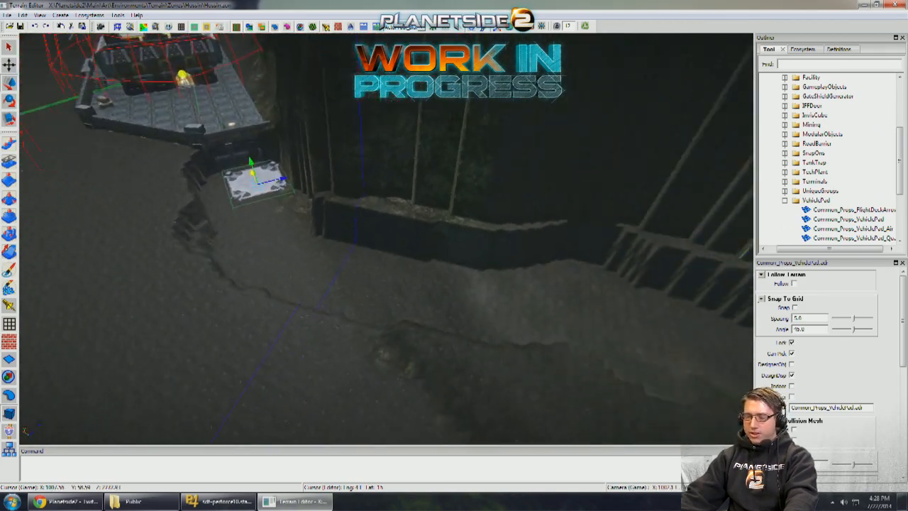
key("w")
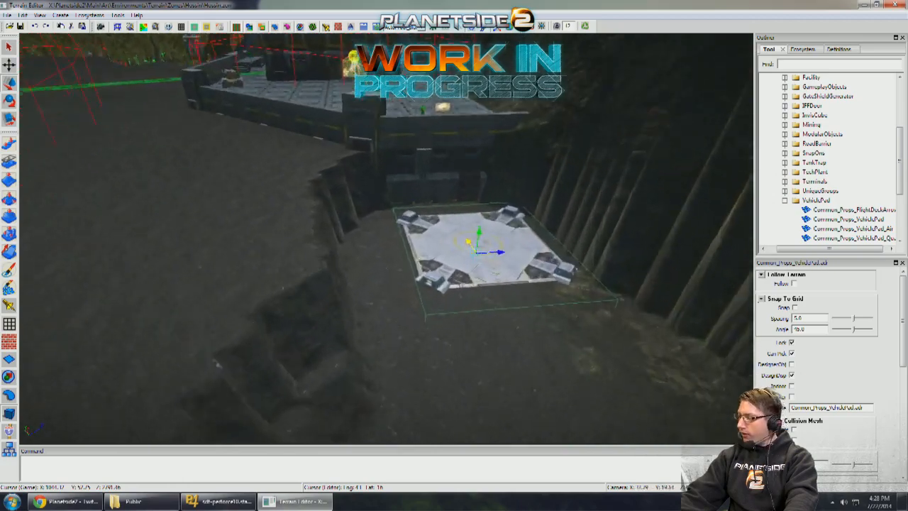
right_click_drag(404, 283, 409, 301)
key("w")
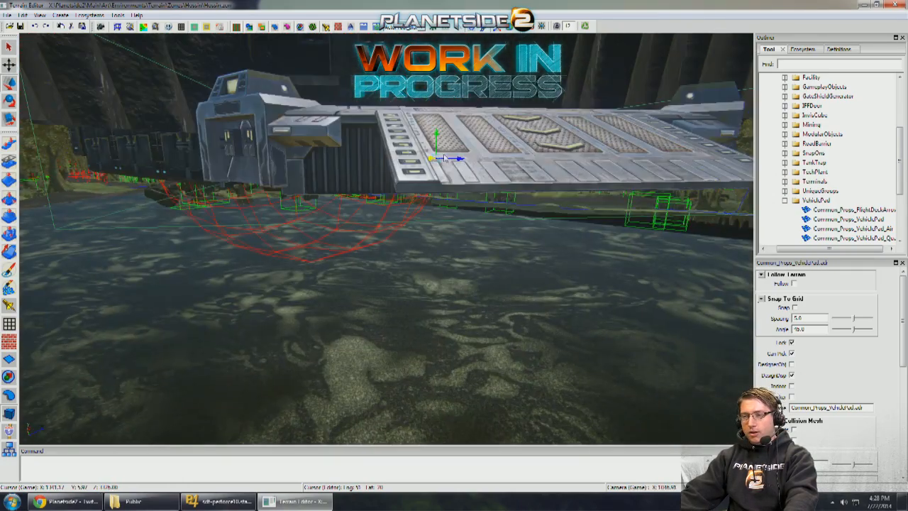
left_click_drag(437, 137, 437, 160)
key("s")
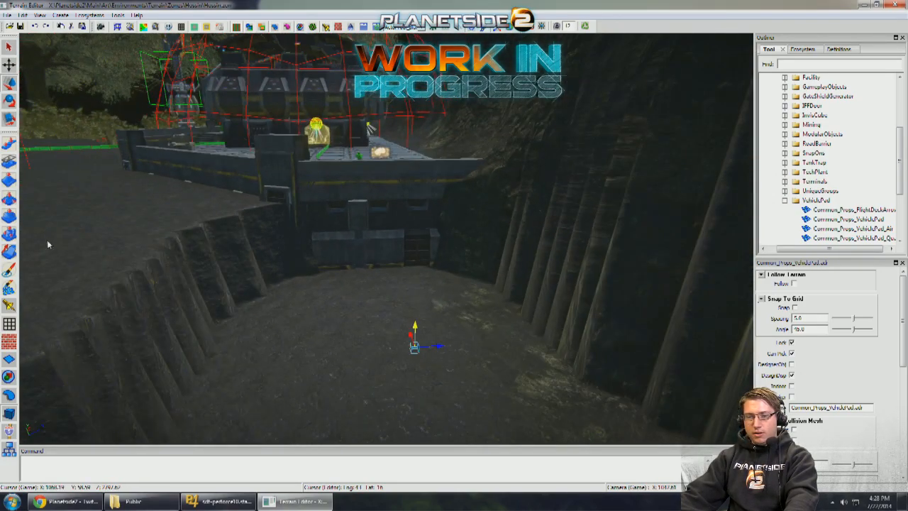
- Lower the channel floor over the buried vehicle pad using the Raise Evenly Brush at size 6 and strength -0.040
left_click(9, 234)
right_click_drag(164, 256, 216, 283)
key("bracketright")
key("bracketright")
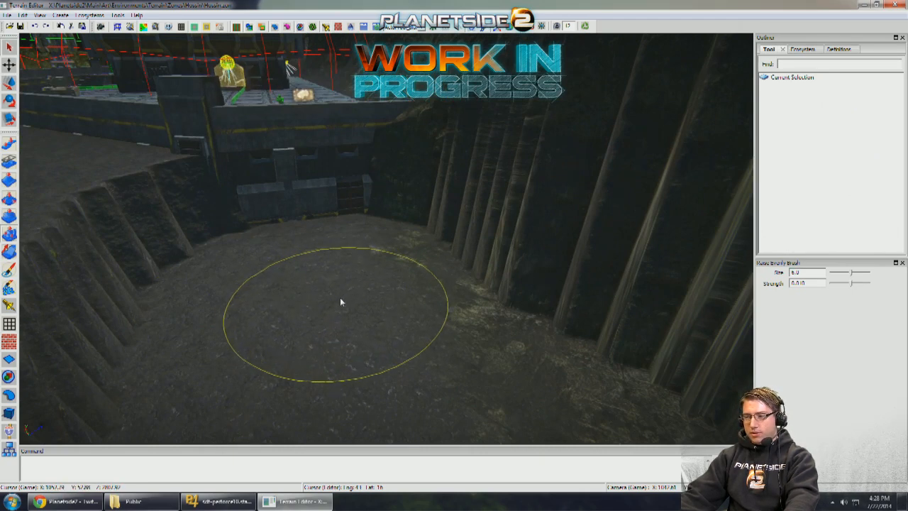
key("minus")
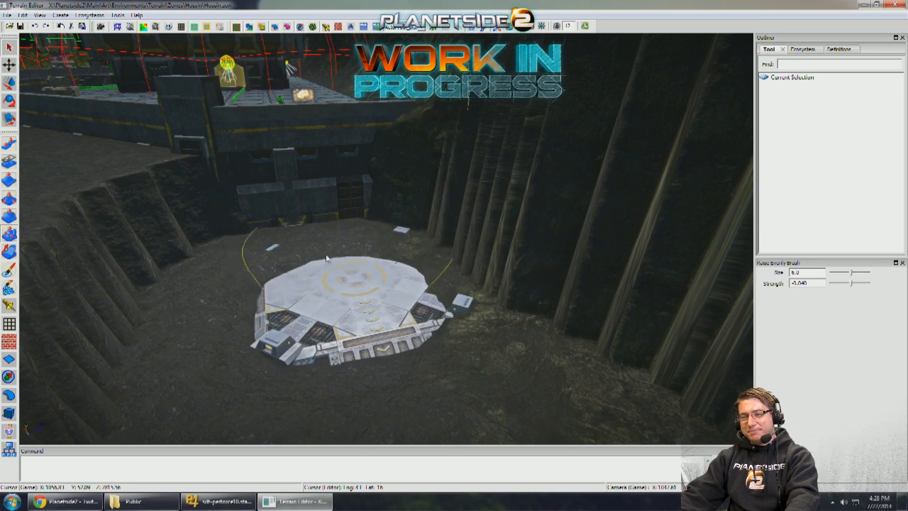
left_click_drag(416, 332, 353, 327)
mouse_move(353, 328)
right_mouse_down()
mouse_move(337, 273)
mouse_move(306, 257)
mouse_move(348, 263)
right_mouse_up()
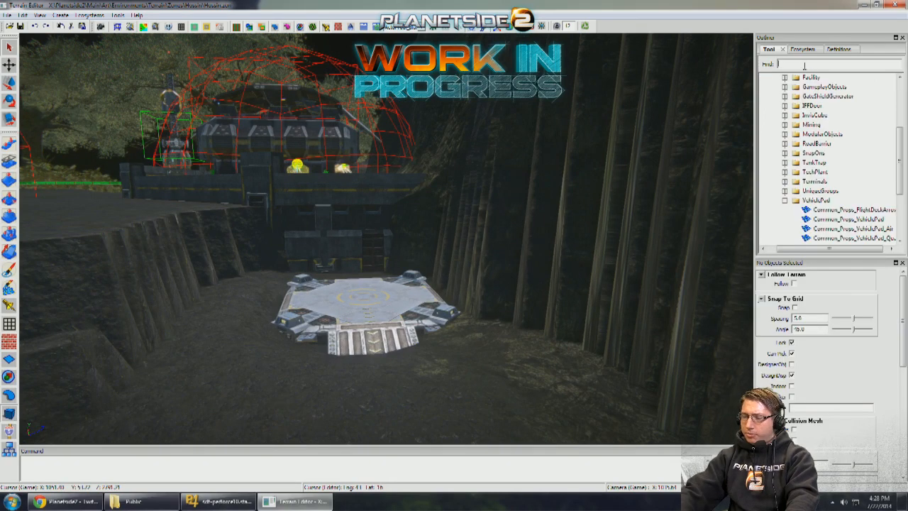
- Search the object templates for "sunder" and place a static Sunderer on the vehicle pad
type("sunder")
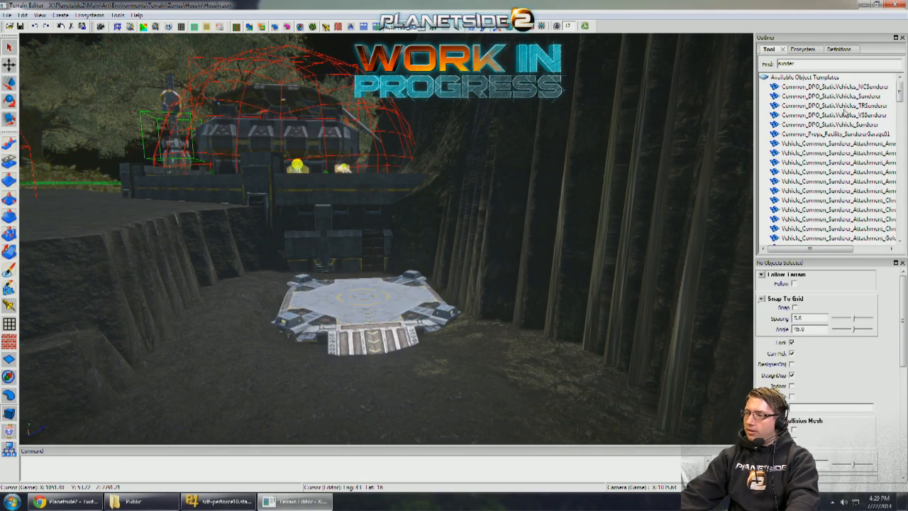
left_click_drag(846, 113, 374, 310)
scroll(367, 295, "up", 2)
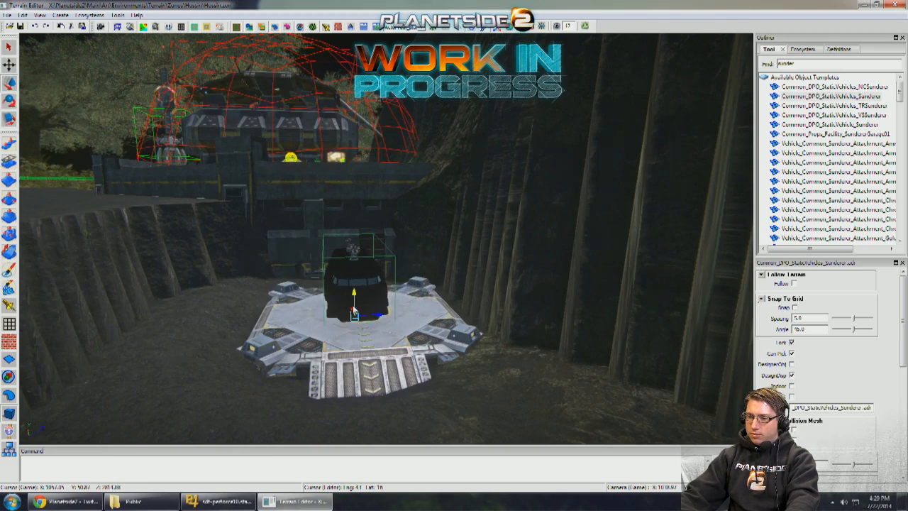
- Delete the base wall beneath the platform edge behind the vehicle pad
scroll(355, 303, "up", 3)
left_click(332, 246)
key("Delete")
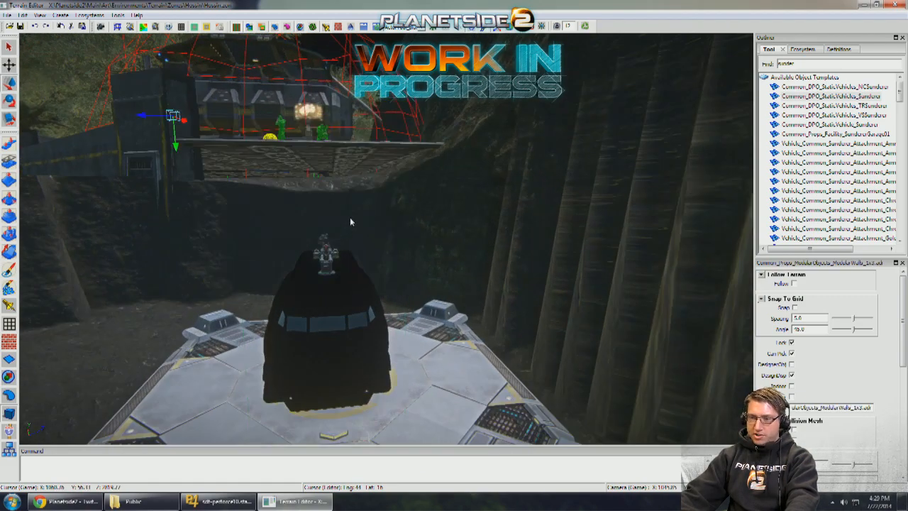
scroll(346, 225, "up", 3)
scroll(298, 237, "down", 5)
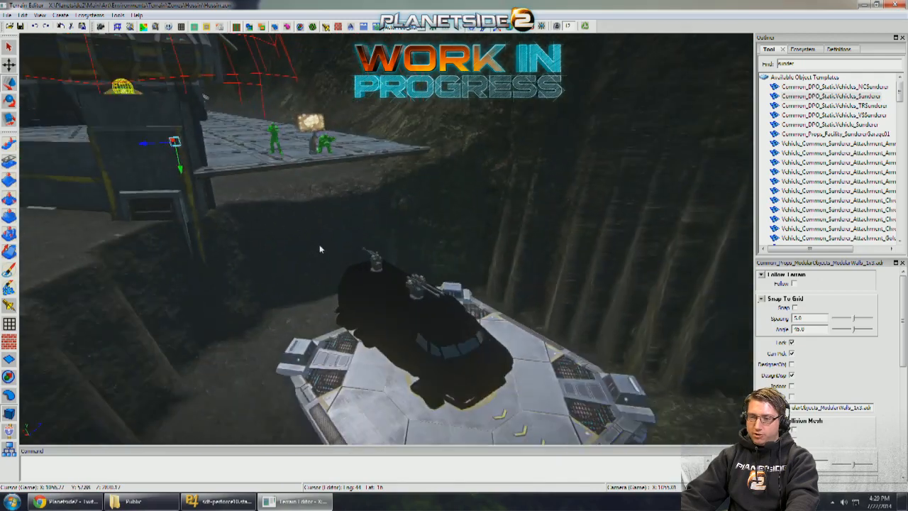
- Move the Sunderer off the pad into the recess beneath the platform and adjust its height and position there
left_click(401, 290)
left_click_drag(404, 332, 293, 283)
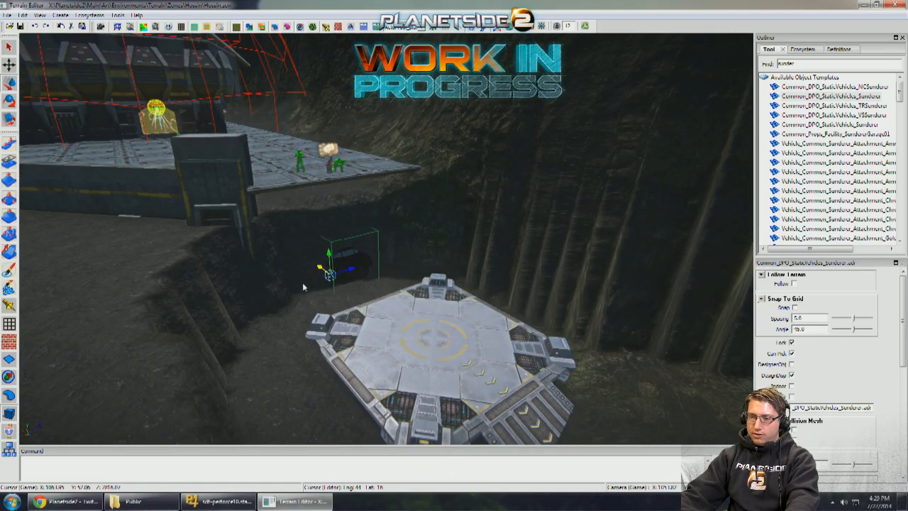
middle_click_drag(303, 287, 319, 260)
scroll(319, 261, "up", 4)
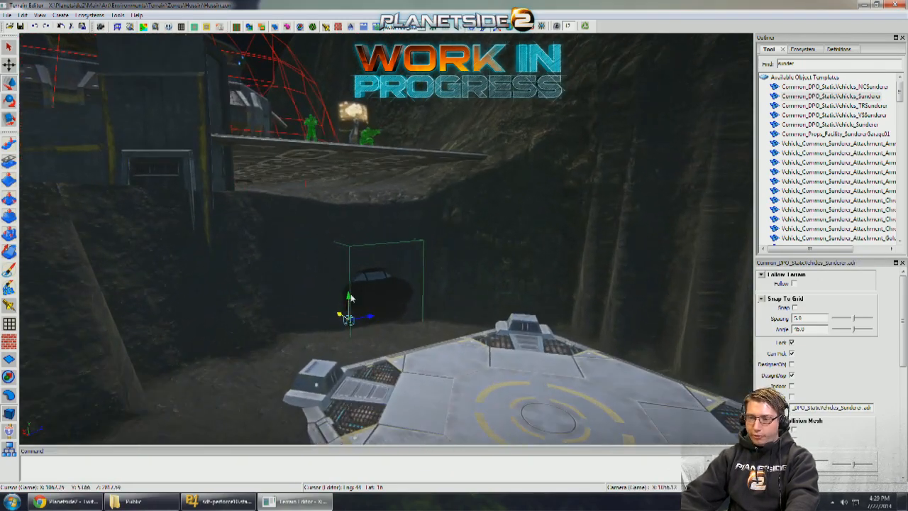
left_click_drag(351, 296, 351, 273)
mouse_move(348, 286)
middle_mouse_down()
mouse_move(357, 291)
mouse_move(284, 283)
mouse_move(383, 243)
mouse_move(439, 259)
mouse_move(469, 309)
mouse_move(493, 323)
mouse_move(483, 326)
mouse_move(461, 298)
mouse_move(465, 273)
mouse_move(500, 273)
mouse_move(440, 290)
middle_mouse_up()
scroll(350, 288, "up", 5)
scroll(482, 270, "up", 3)
scroll(486, 281, "down", 4)
scroll(500, 273, "up", 4)
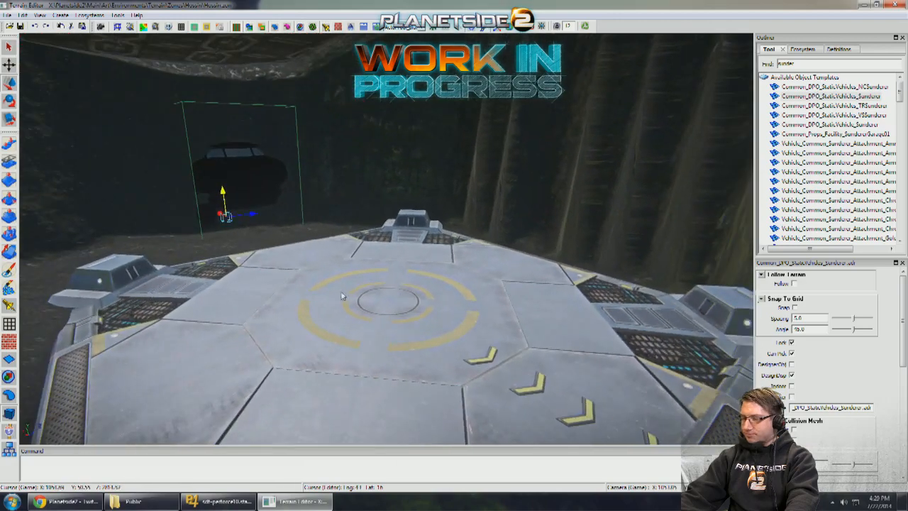
- Smooth the channel and cliff face beside the vehicle pad using the Pull Brush at size 8, strength 50, direction Down
scroll(440, 291, "down", 3)
left_click(10, 145)
middle_click_drag(234, 230, 321, 282)
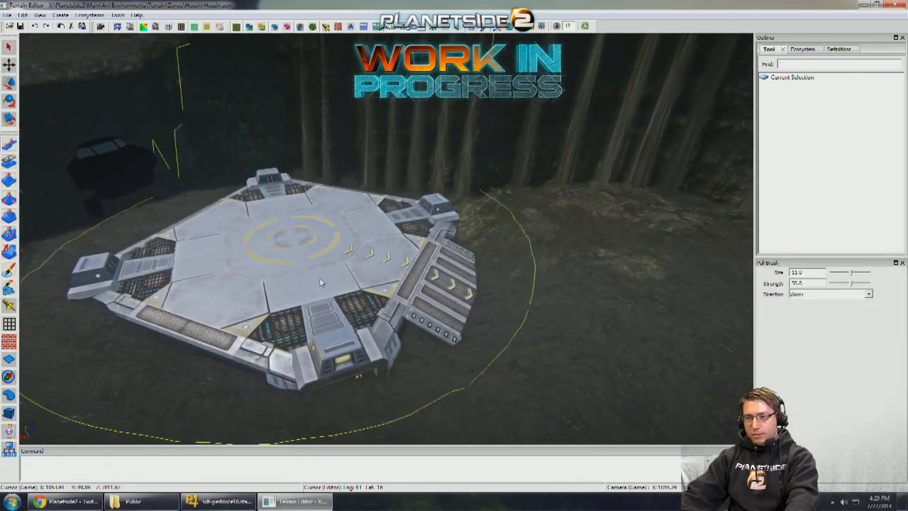
scroll(499, 278, "down", 3)
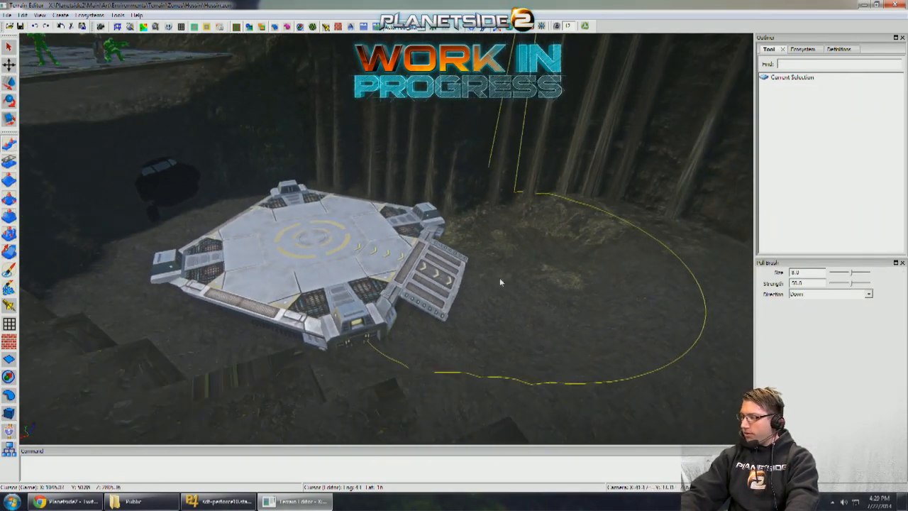
scroll(493, 276, "down", 4)
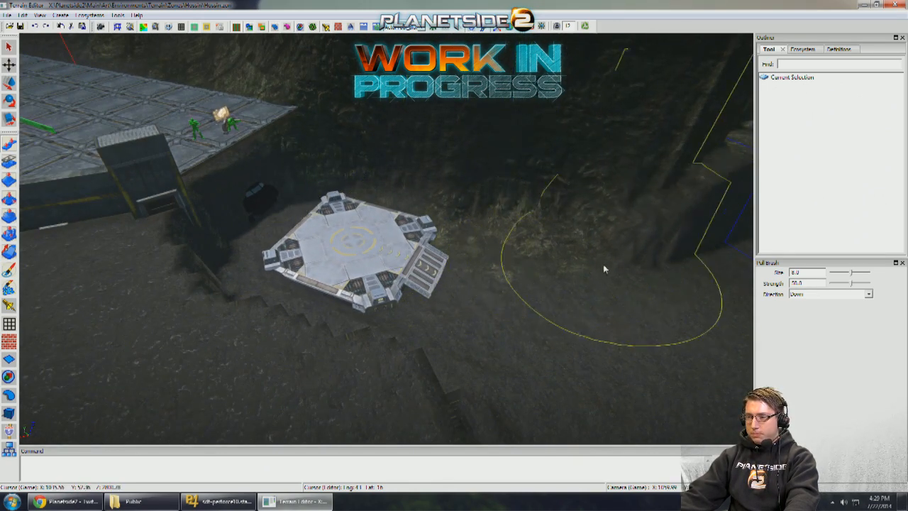
middle_click_drag(603, 269, 546, 277)
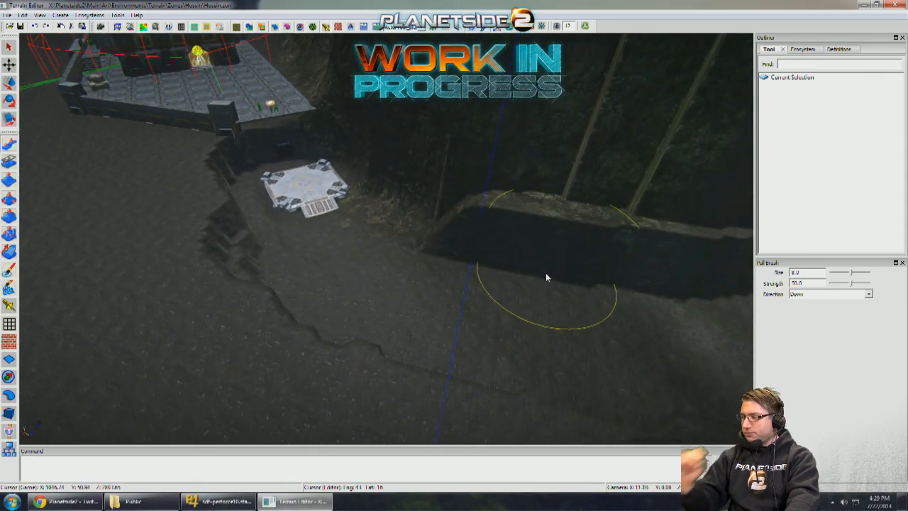
mouse_move(324, 245)
middle_mouse_down()
mouse_move(461, 262)
mouse_move(451, 226)
mouse_move(429, 206)
mouse_move(424, 216)
mouse_move(459, 245)
middle_mouse_up()
scroll(458, 298, "up", 5)
middle_click_drag(458, 298, 398, 299)
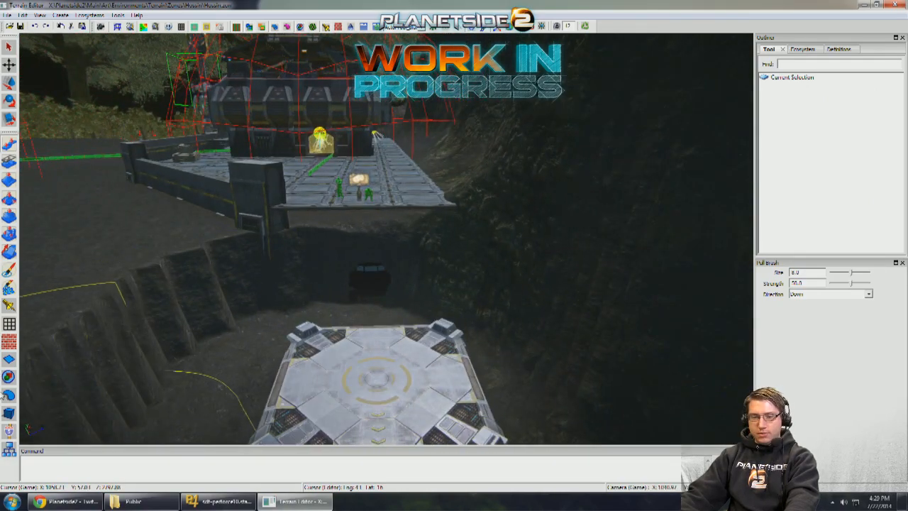
- Slide the vehicle pad back beneath the platform and reposition the Sunderer on it
middle_click_drag(314, 386, 334, 374)
left_click(411, 362)
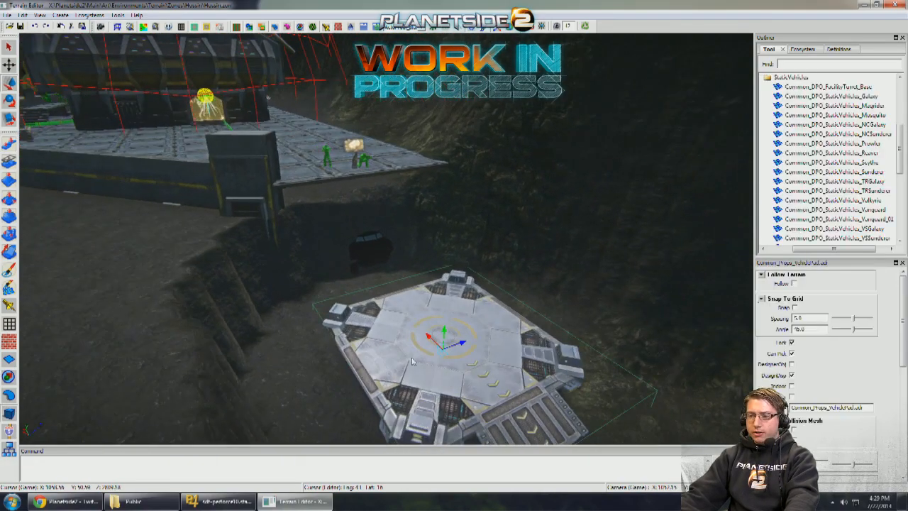
left_click_drag(428, 338, 332, 257)
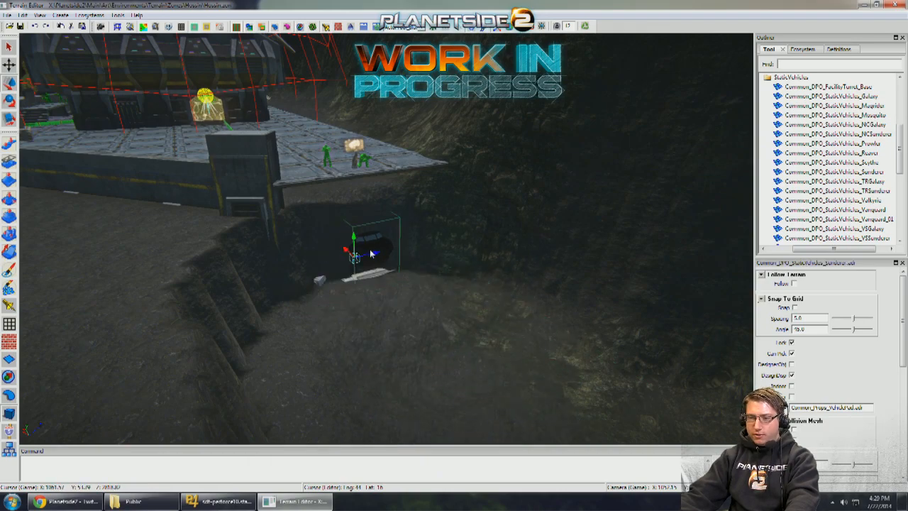
mouse_move(370, 254)
middle_mouse_down()
mouse_move(361, 242)
mouse_move(358, 312)
middle_mouse_up()
scroll(363, 252, "down", 3)
scroll(359, 312, "down", 2)
- Clear the terrain covering the pad beneath the platform using the Level Brush at size 6, direction Down
left_click(9, 216)
scroll(293, 329, "up", 2)
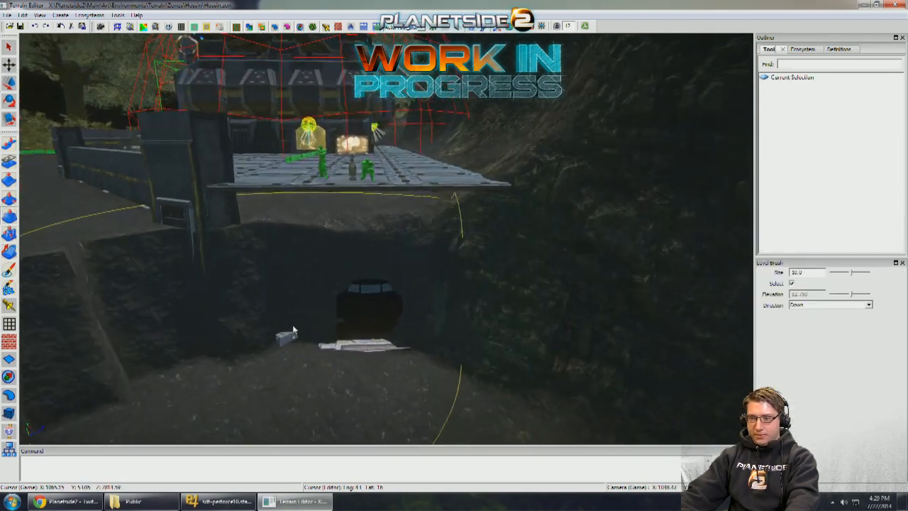
left_click_drag(347, 374, 375, 334)
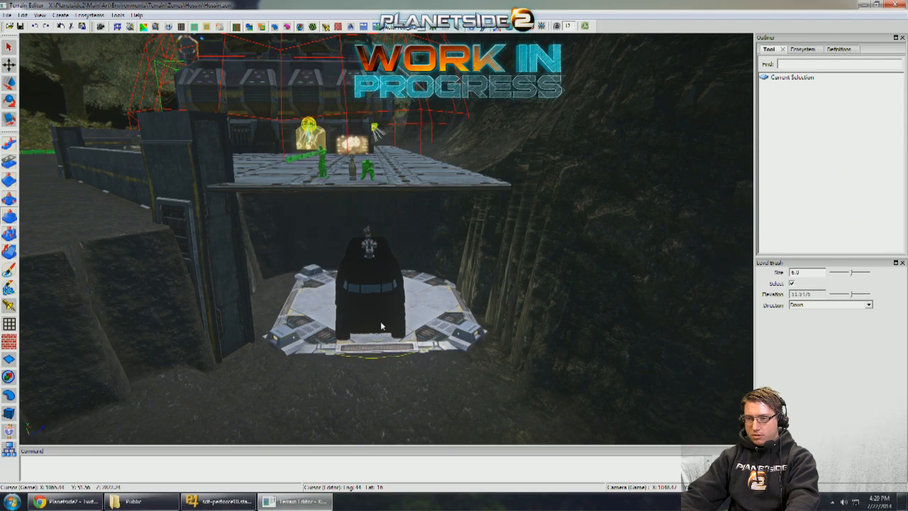
- Bring copies of the thick interior floor panel and the warehouse wall from the other building to the platform
middle_click_drag(338, 348, 24, 401)
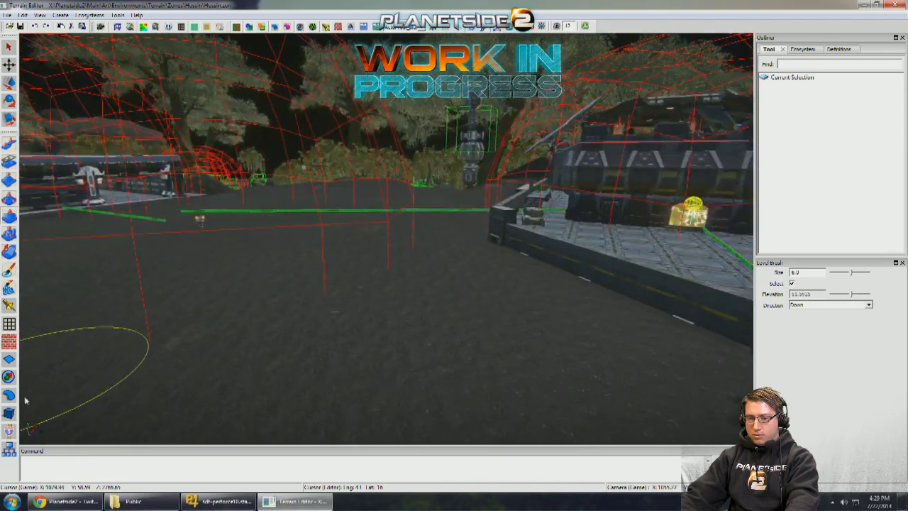
middle_click_drag(205, 328, 481, 331)
left_click(356, 234)
scroll(481, 303, "up", 3)
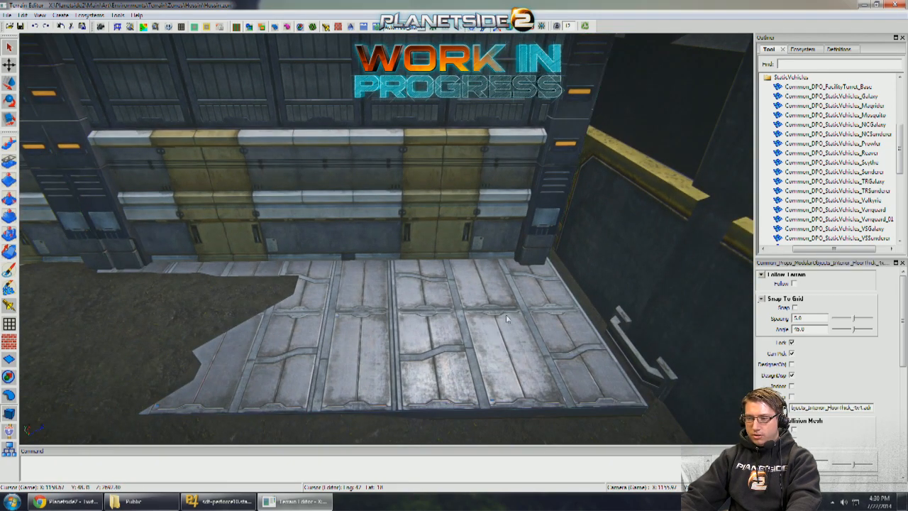
scroll(474, 212, "down", 8)
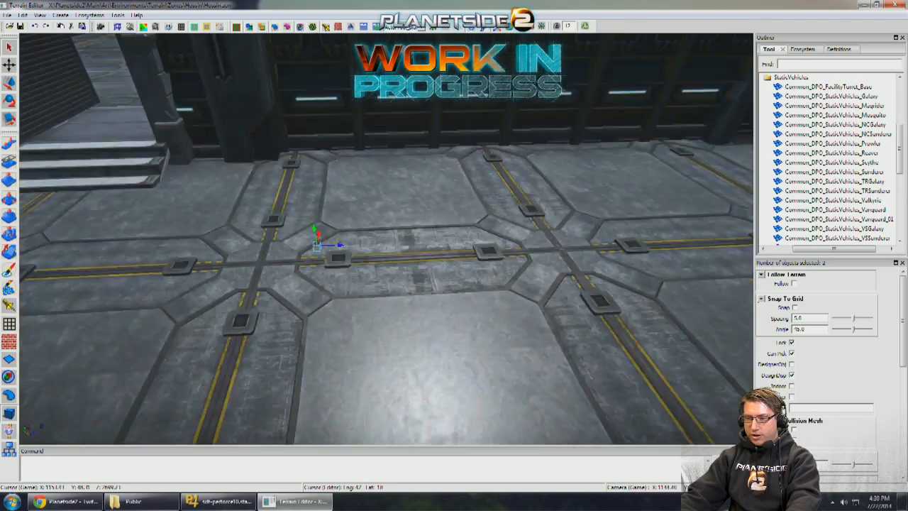
middle_click_drag(288, 265, 282, 280)
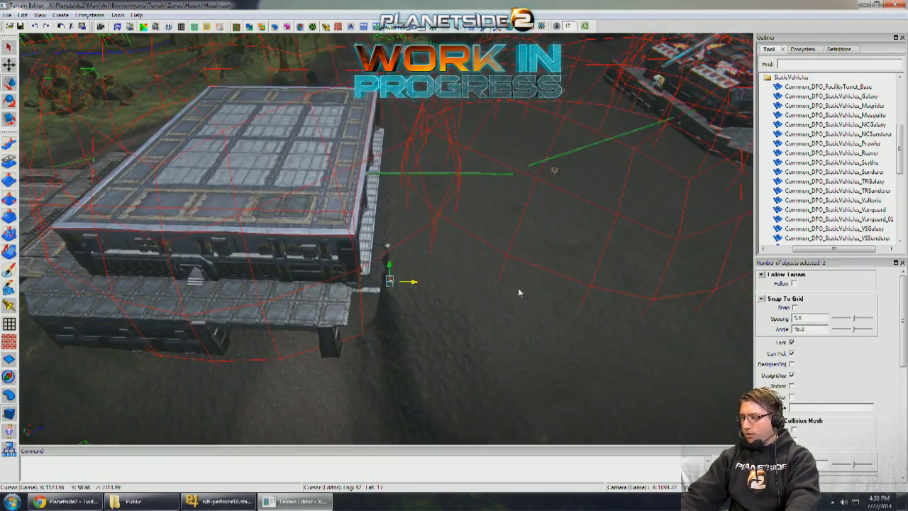
middle_click_drag(748, 278, 369, 214)
left_click_drag(456, 238, 688, 226)
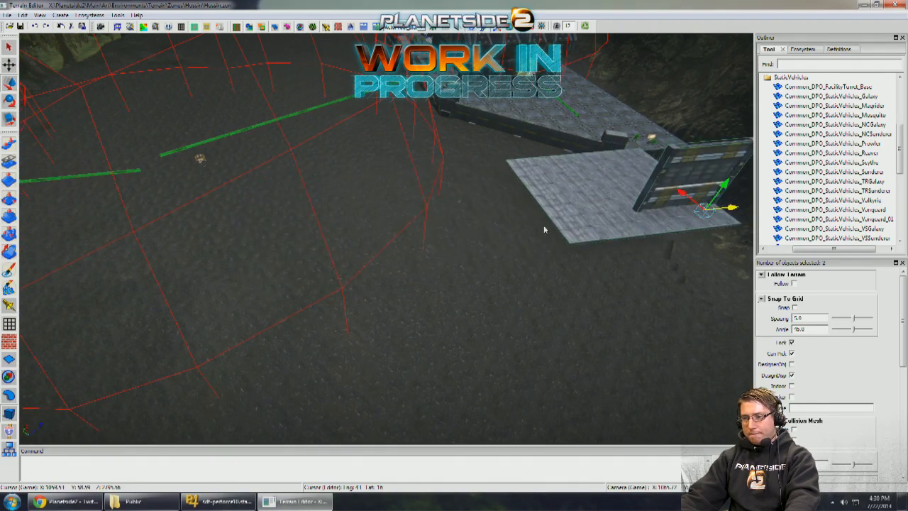
- Turn on snapping with a 45-degree angle and align the floor panel and warehouse wall with the platform's edge
middle_click_drag(543, 225, 586, 168)
left_click(586, 168)
left_click_drag(631, 178, 633, 161)
left_click(632, 160)
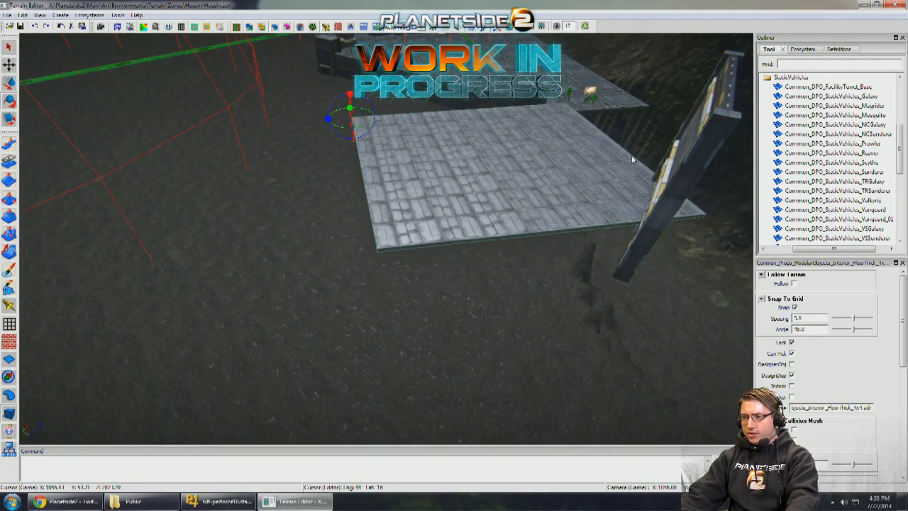
left_click_drag(693, 155, 653, 143)
middle_click_drag(653, 143, 327, 262)
- Lower the warehouse wall beneath the platform and fit it between the corner post and the side of the vehicle pad
left_click_drag(199, 302, 288, 205)
middle_click_drag(288, 204, 314, 229)
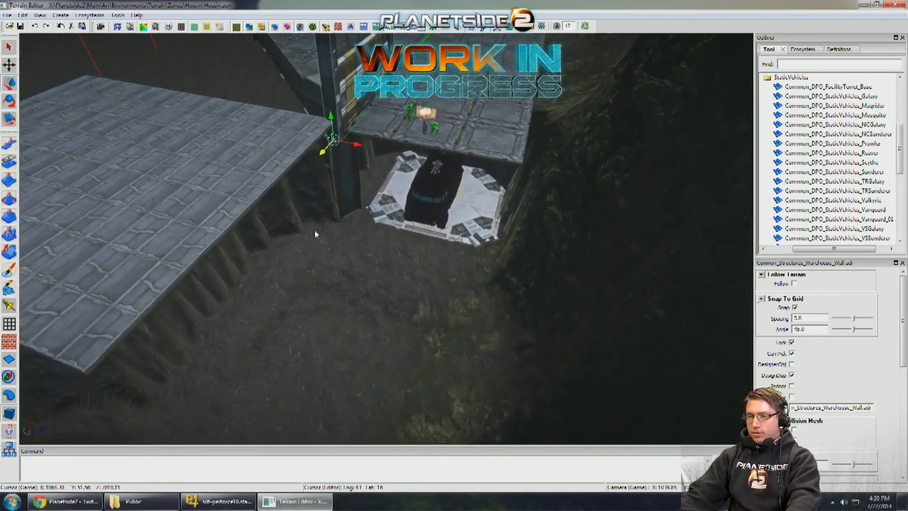
scroll(363, 127, "up", 3)
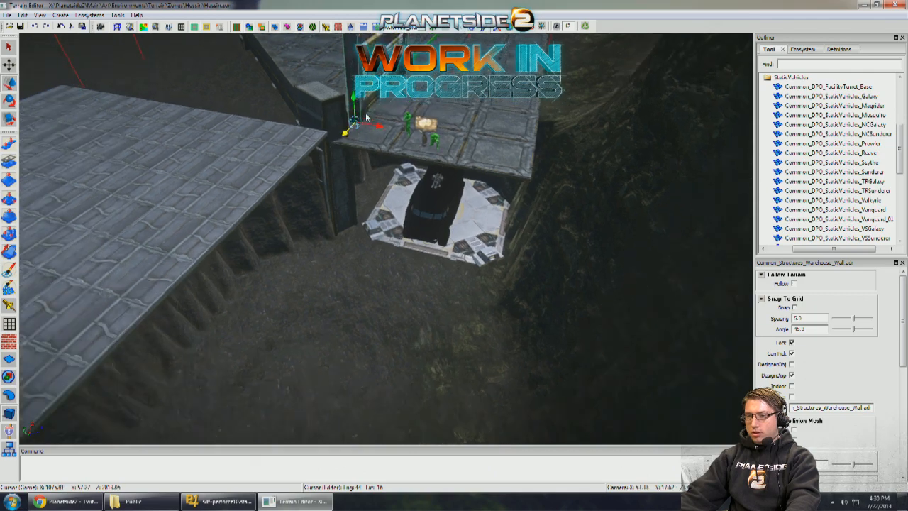
left_click_drag(358, 178, 341, 316)
scroll(359, 287, "up", 3)
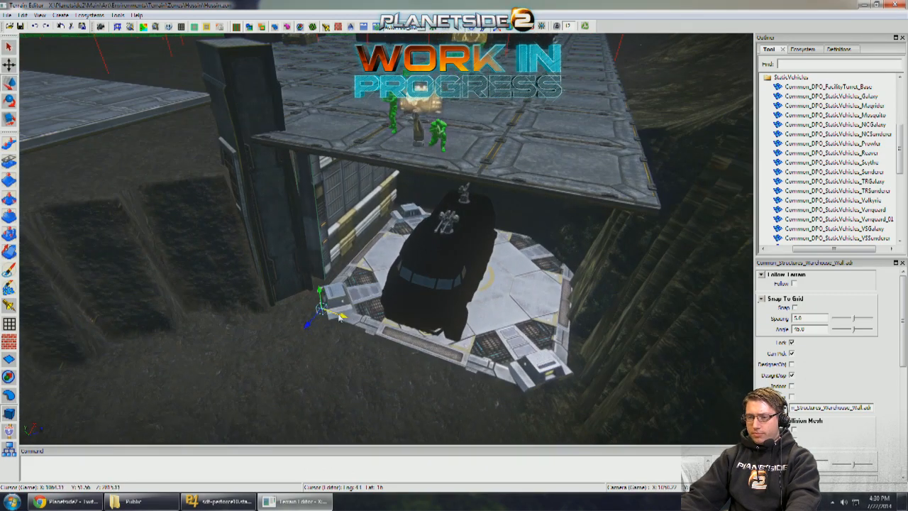
scroll(303, 327, "up", 4)
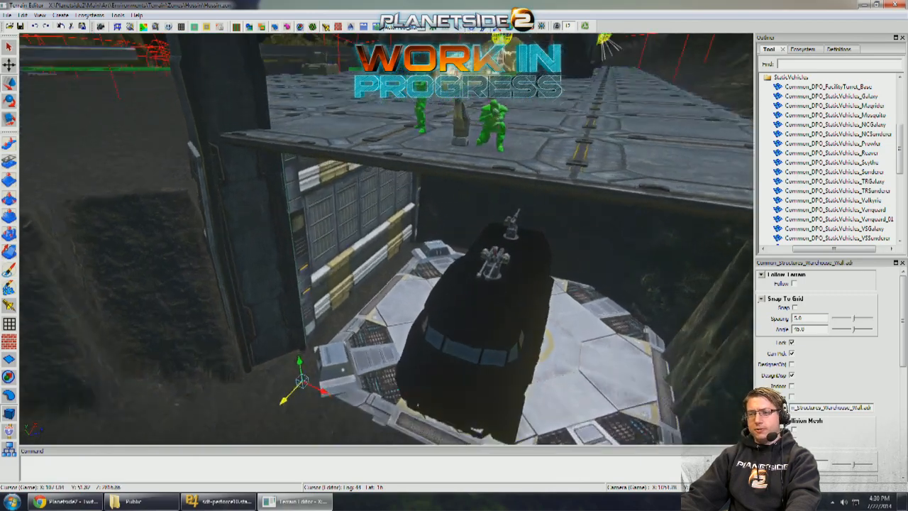
middle_click_drag(360, 298, 344, 385)
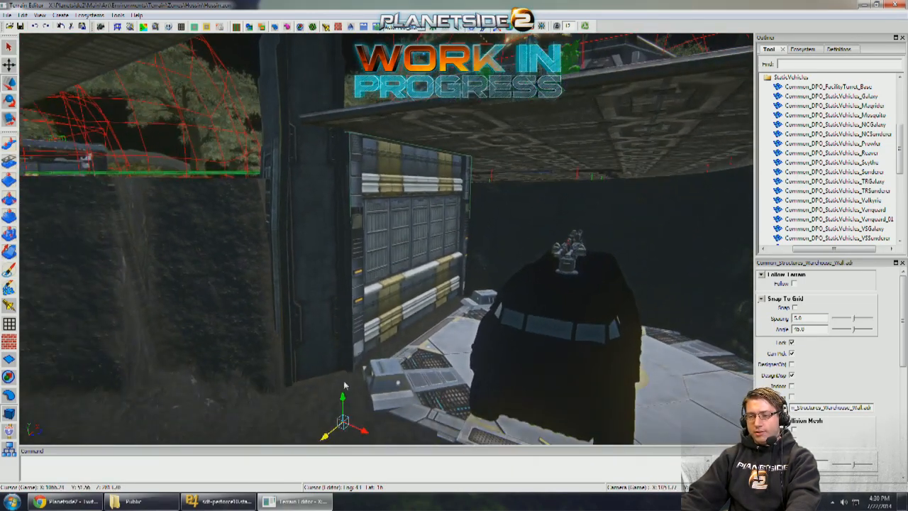
left_click_drag(346, 397, 348, 391)
scroll(349, 392, "down", 4)
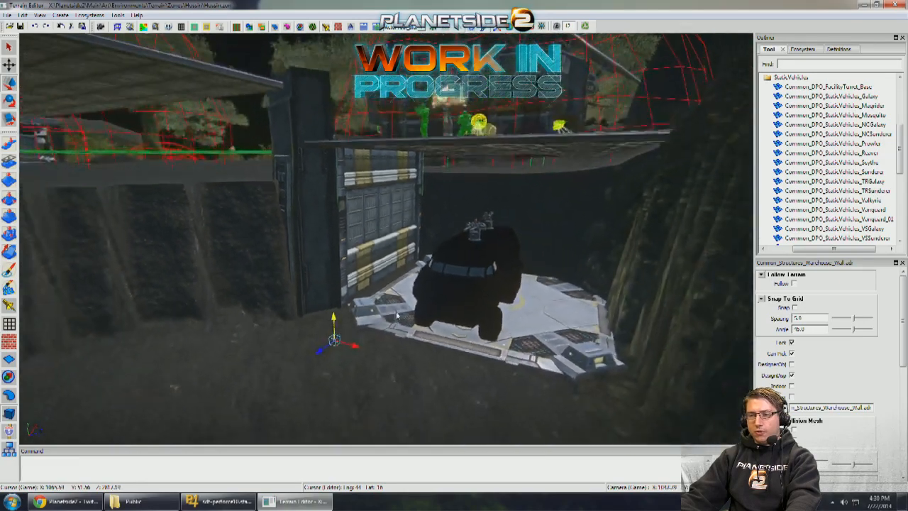
- Bring a copy of the facility wall support from the other building over to the platform above the vehicle pad
middle_click_drag(349, 383, 389, 224)
left_click(401, 163)
scroll(401, 163, "down", 4)
middle_click_drag(401, 164, 365, 239)
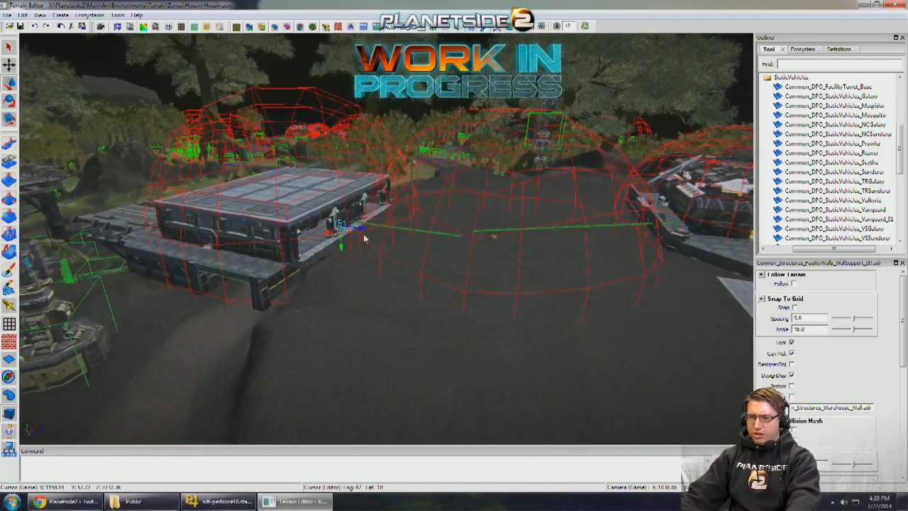
middle_click_drag(525, 287, 423, 252)
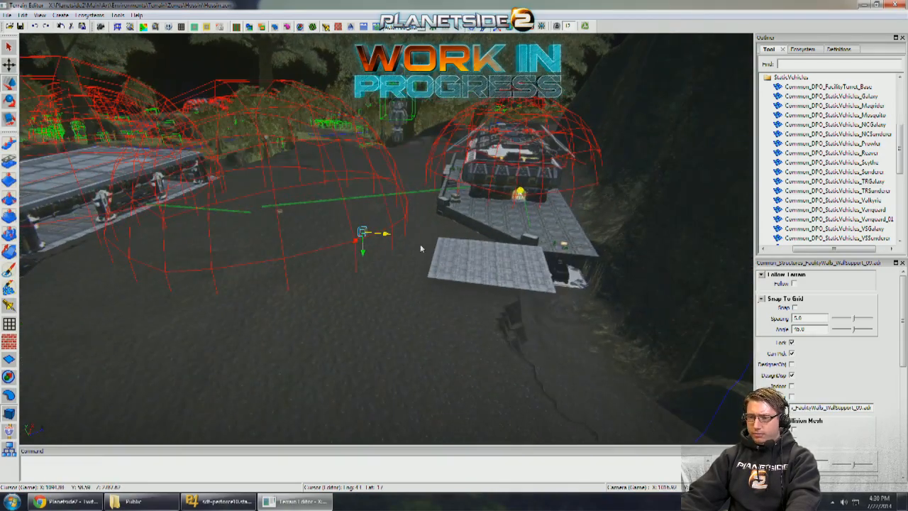
left_click_drag(573, 276, 648, 281)
- Position the wall support as a beam along the platform's open edge above the vehicle pad
scroll(648, 281, "up", 5)
middle_click_drag(649, 280, 599, 267)
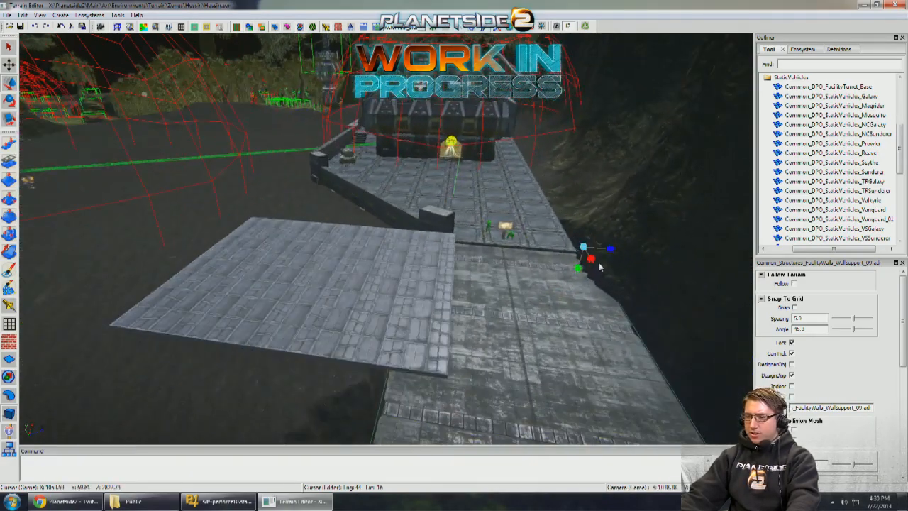
left_click_drag(609, 254, 601, 250)
key("w")
key("r")
key("w")
middle_click_drag(600, 251, 508, 185)
scroll(596, 252, "up", 1)
scroll(502, 188, "up", 4)
left_click_drag(512, 146, 513, 128)
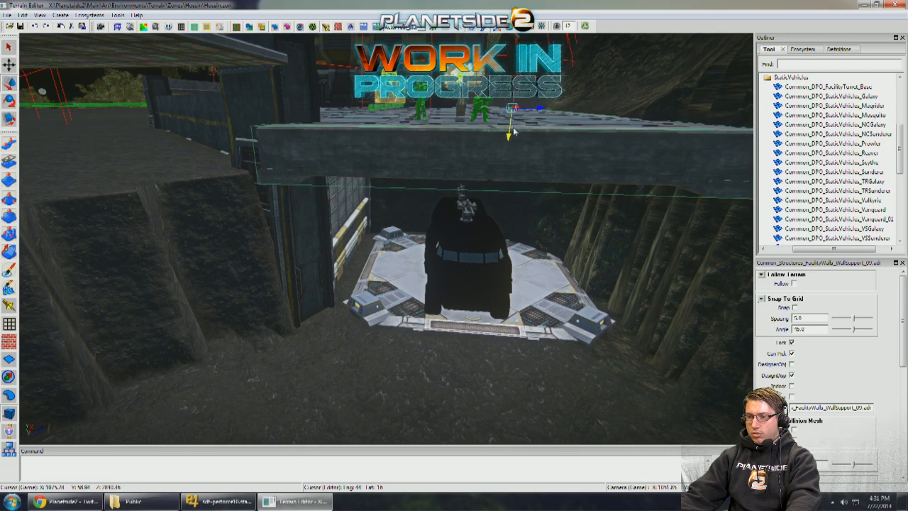
- Finish aligning the wall support beam with the platform's edge, and fit a warehouse wall along the opposite side of the vehicle pad
middle_click_drag(514, 132, 533, 107)
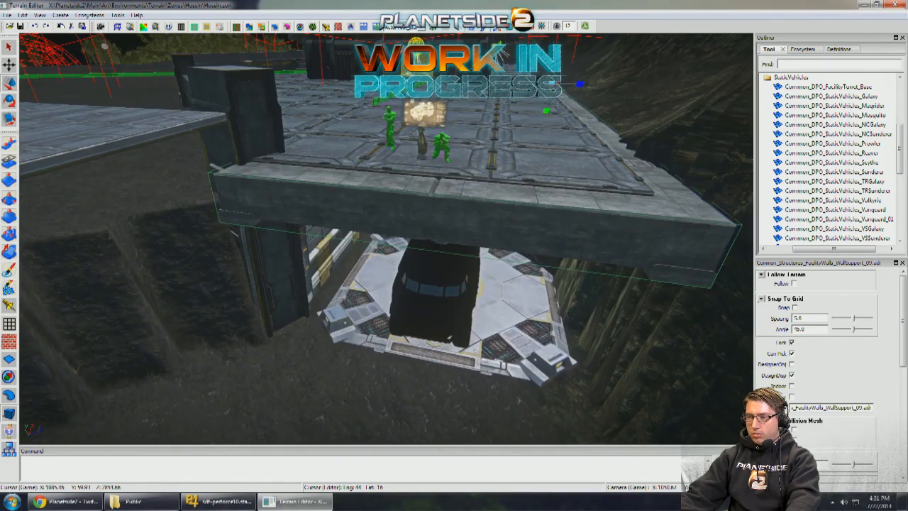
key("r")
left_click_drag(553, 83, 546, 85)
middle_click_drag(500, 193, 493, 191)
left_click(493, 190)
middle_click_drag(307, 199, 330, 199)
left_click(328, 196)
left_click_drag(301, 351, 709, 358)
middle_click_drag(643, 328, 538, 280)
scroll(526, 281, "down", 6)
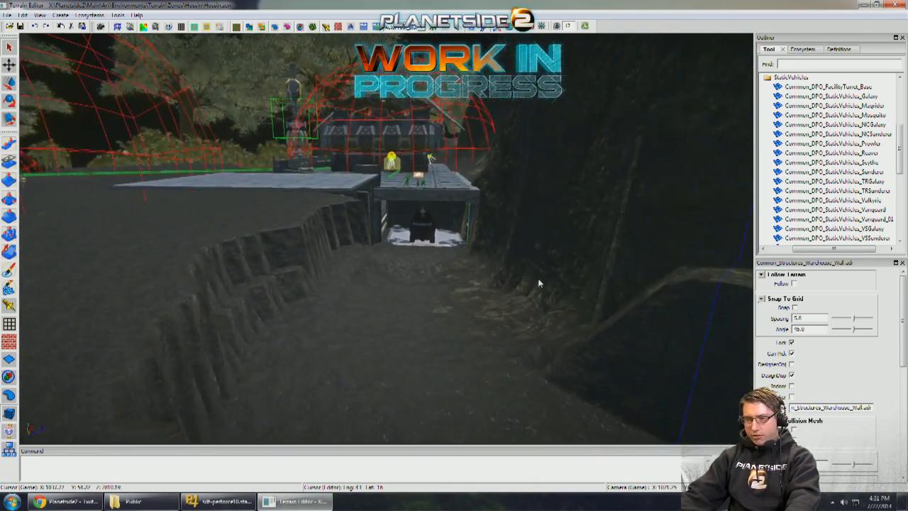
- Move the thick interior floor panel from beside the platform to underneath the vehicle pad
scroll(539, 279, "up", 4)
left_click(318, 141)
middle_click_drag(318, 142, 215, 134)
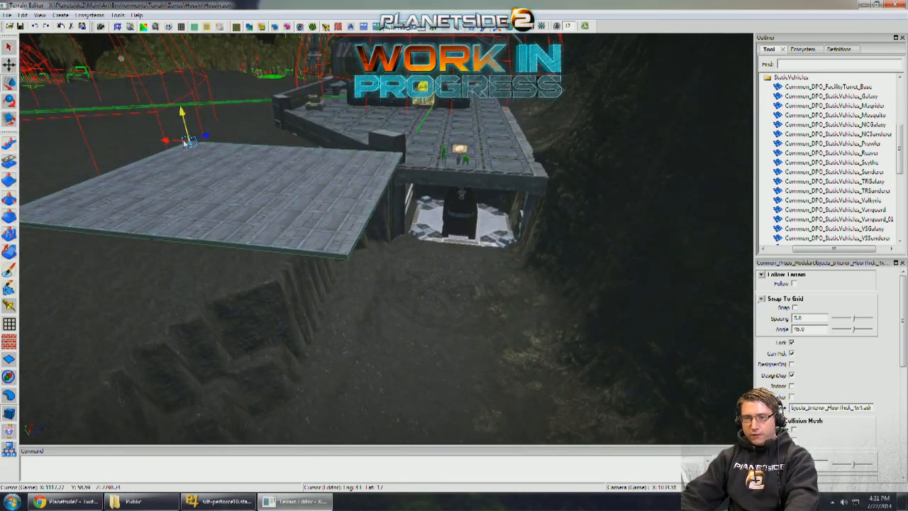
left_click_drag(184, 142, 189, 238)
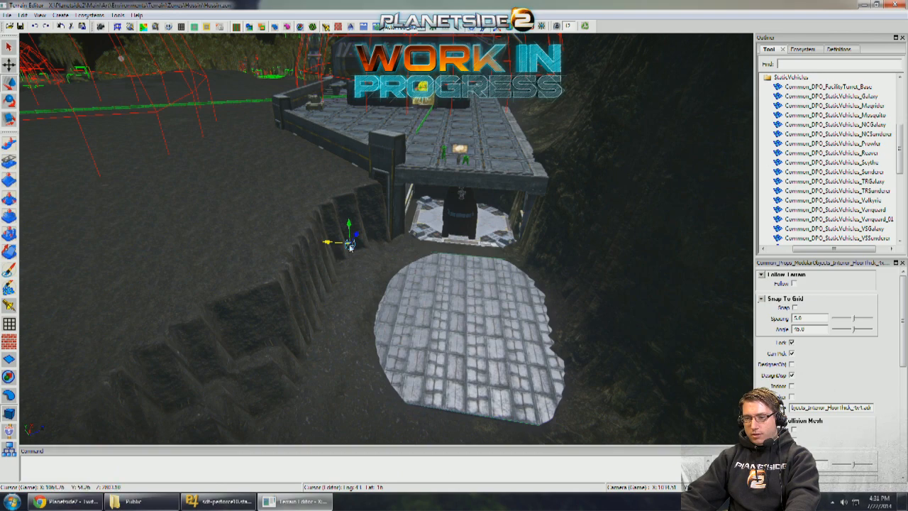
left_click_drag(351, 242, 388, 183)
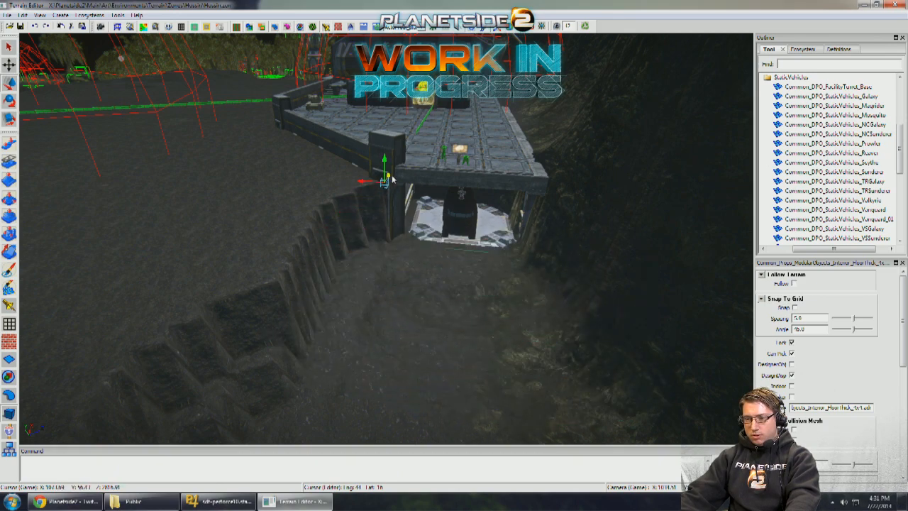
- Lower the ground around the front of the vehicle pad with the Level Brush set to Down, exposing the floor panel
scroll(116, 202, "up", 5)
left_click(9, 216)
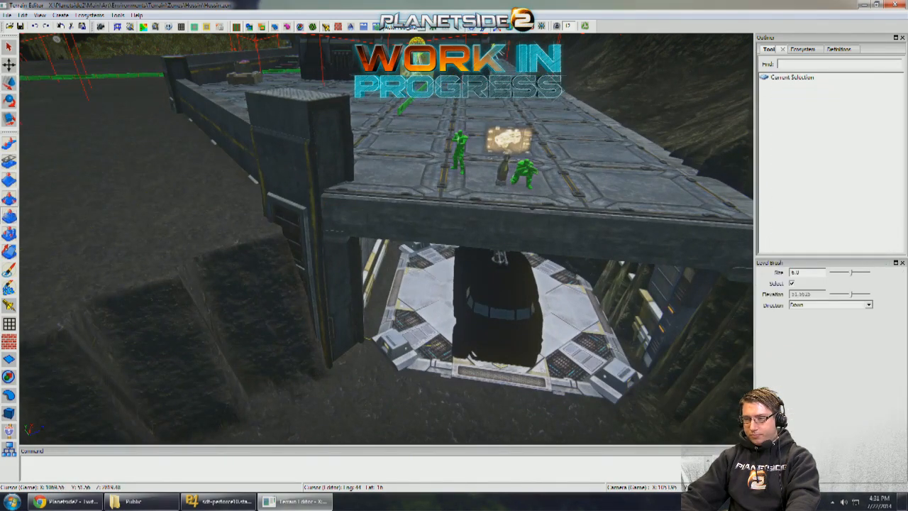
scroll(352, 290, "up", 8)
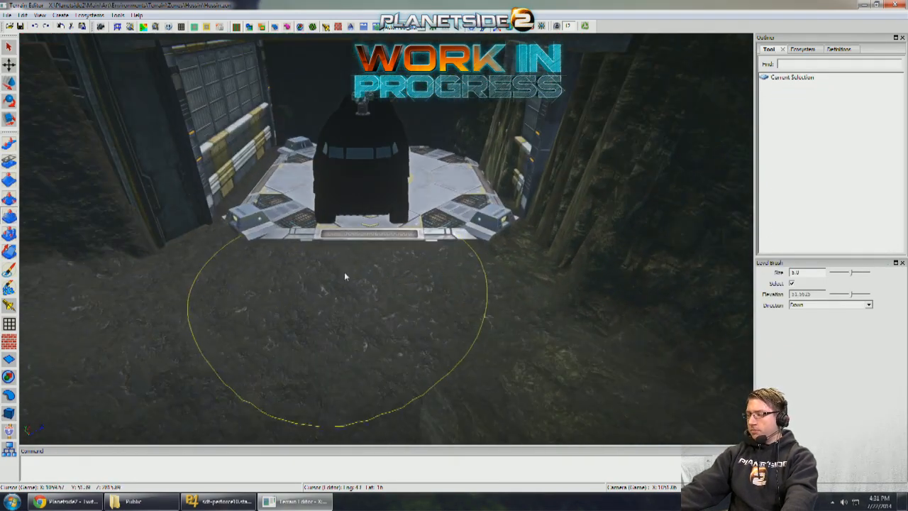
left_click_drag(340, 258, 351, 277)
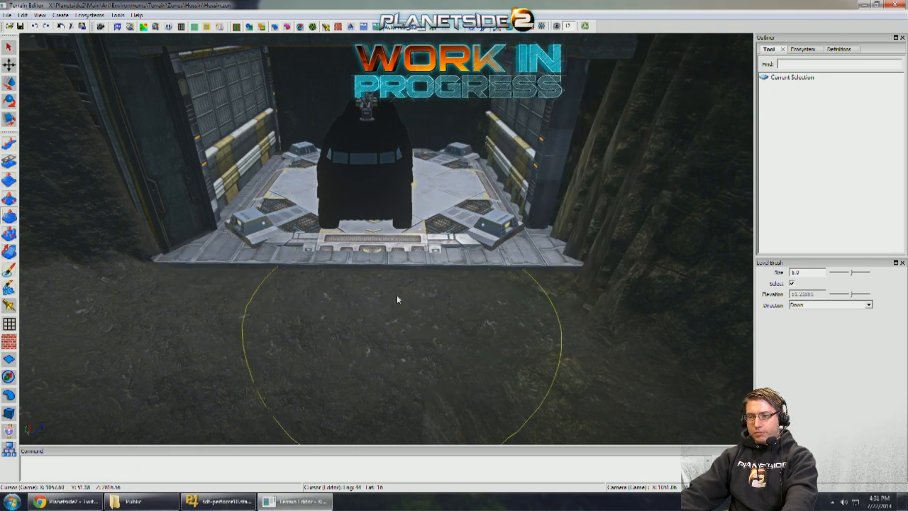
- Select the floor panel under the vehicle pad and lower it until the pad's front ramp is uncovered
scroll(398, 298, "down", 3)
scroll(115, 319, "up", 1)
left_click(10, 413)
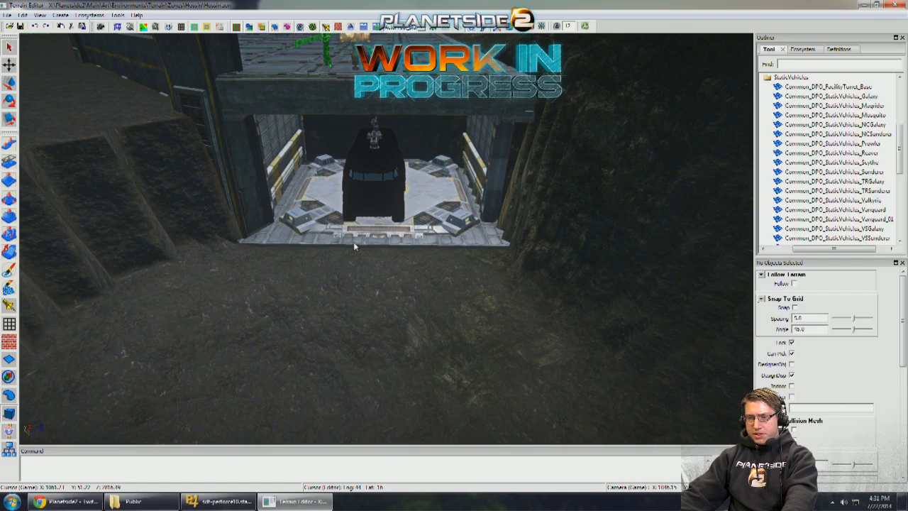
key("ctrl+z")
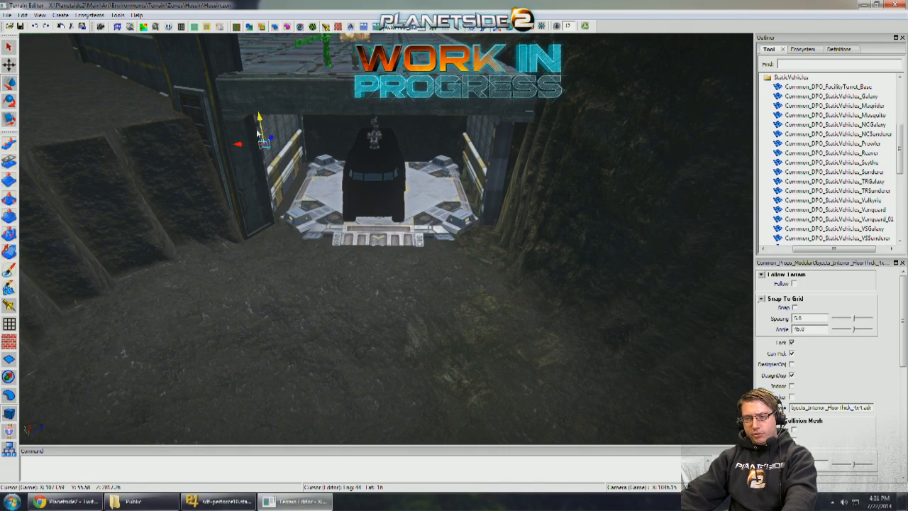
- Carve a channel down through the slope toward the gap between the trees, using the Pull Brush with direction Down
right_click_drag(361, 203, 522, 200)
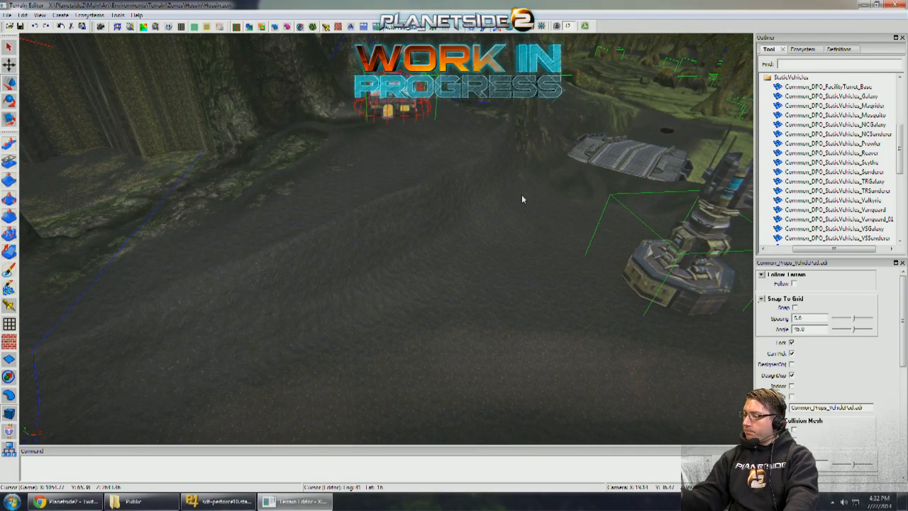
right_click_drag(412, 236, 436, 263)
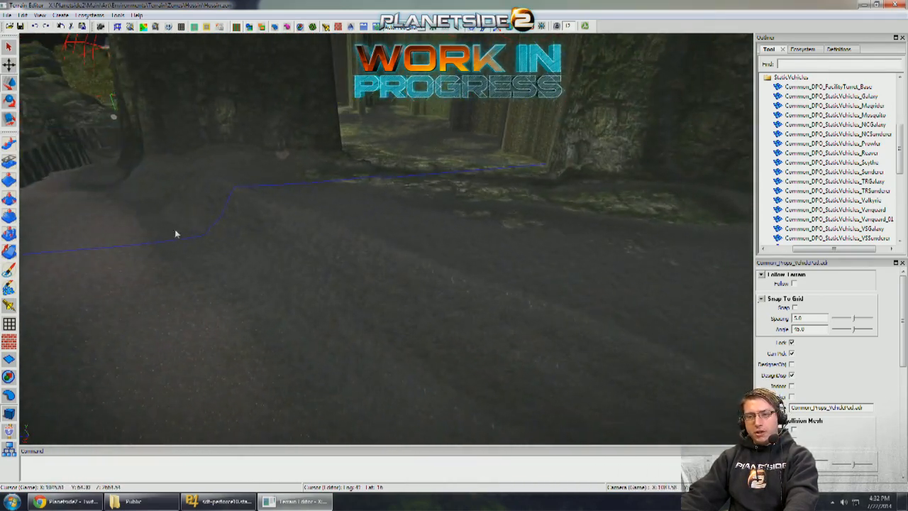
left_click(9, 143)
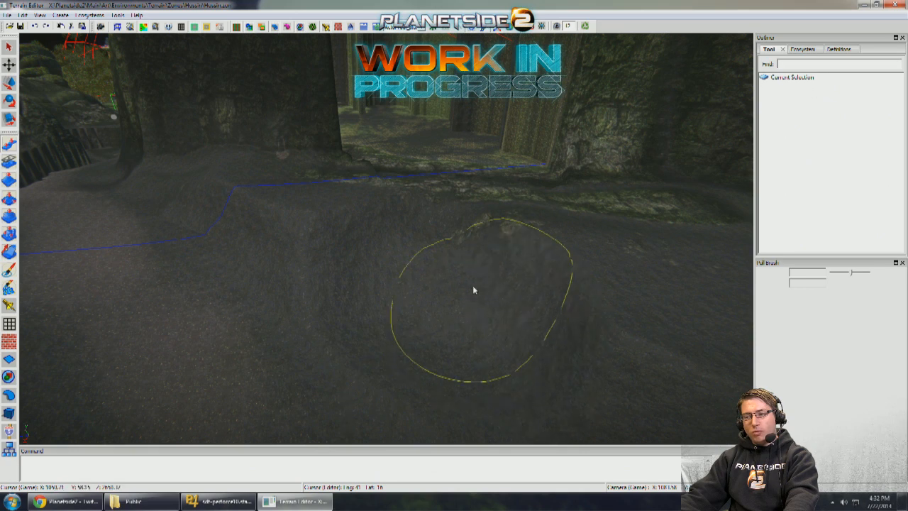
mouse_move(473, 286)
left_mouse_down()
mouse_move(445, 197)
mouse_move(384, 356)
left_mouse_up()
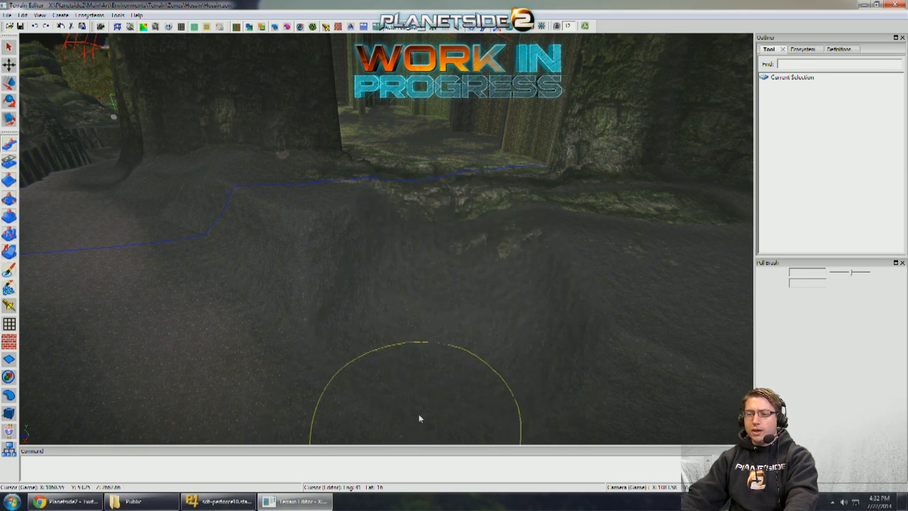
right_click_drag(418, 414, 417, 365)
mouse_move(412, 201)
left_mouse_down()
mouse_move(392, 161)
mouse_move(371, 246)
left_mouse_up()
mouse_move(439, 166)
left_mouse_down()
mouse_move(454, 227)
mouse_move(442, 314)
mouse_move(396, 283)
left_mouse_up()
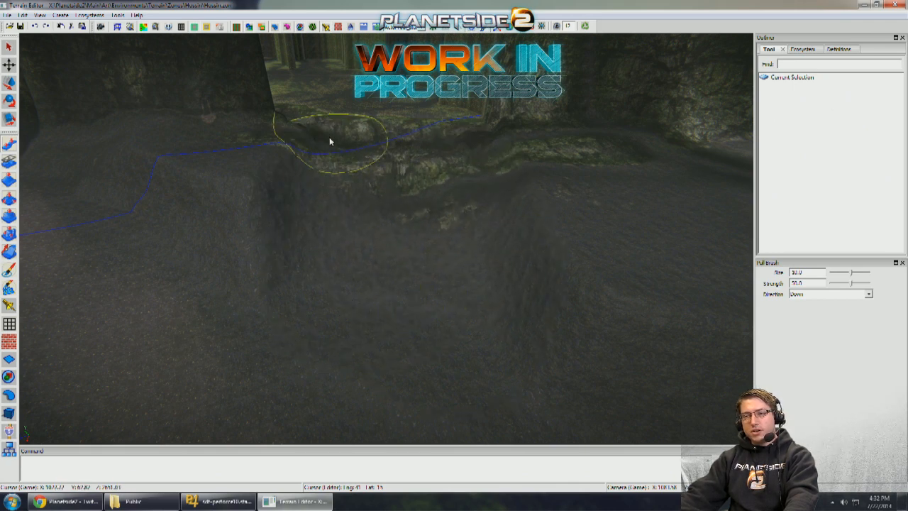
- Pull down the rocky ledge in the tree gap with a size 10.0, strength 50.0 Pull Brush
key("w")
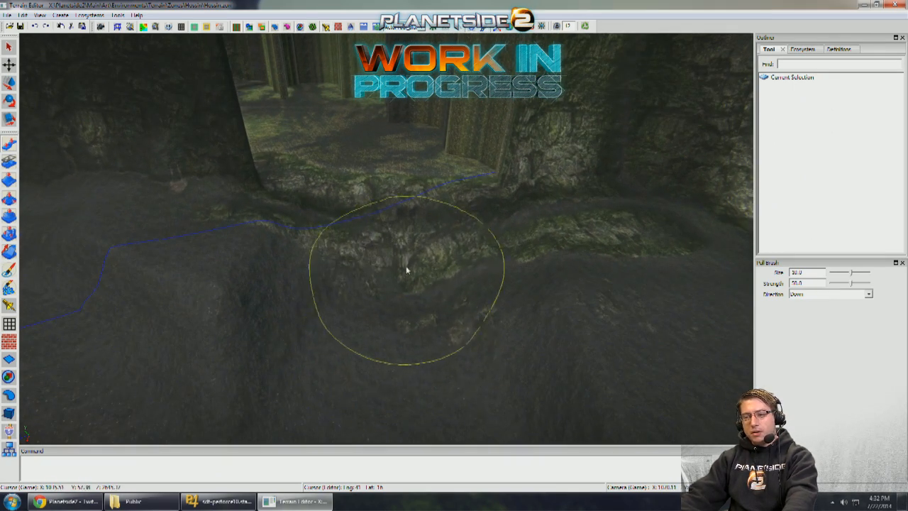
mouse_move(406, 266)
left_mouse_down()
mouse_move(396, 286)
mouse_move(351, 171)
left_mouse_up()
left_click_drag(350, 240, 412, 257)
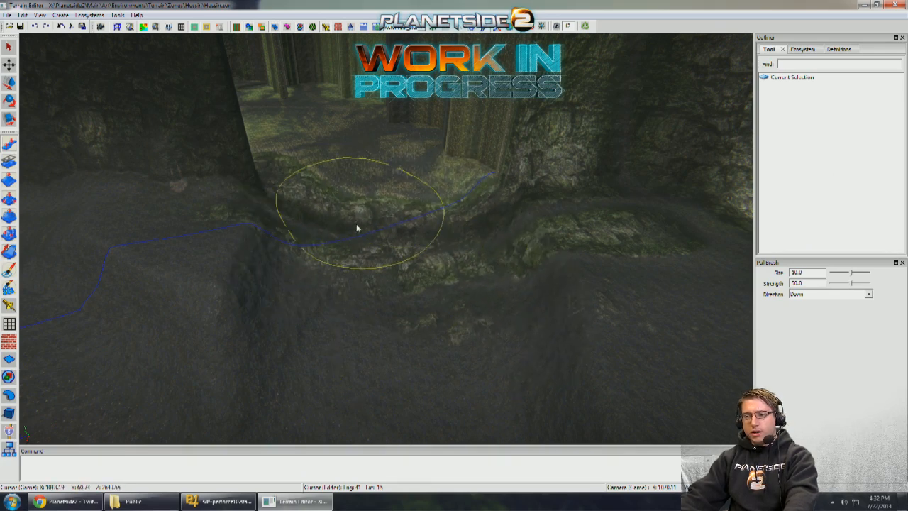
scroll(361, 189, "up", 3)
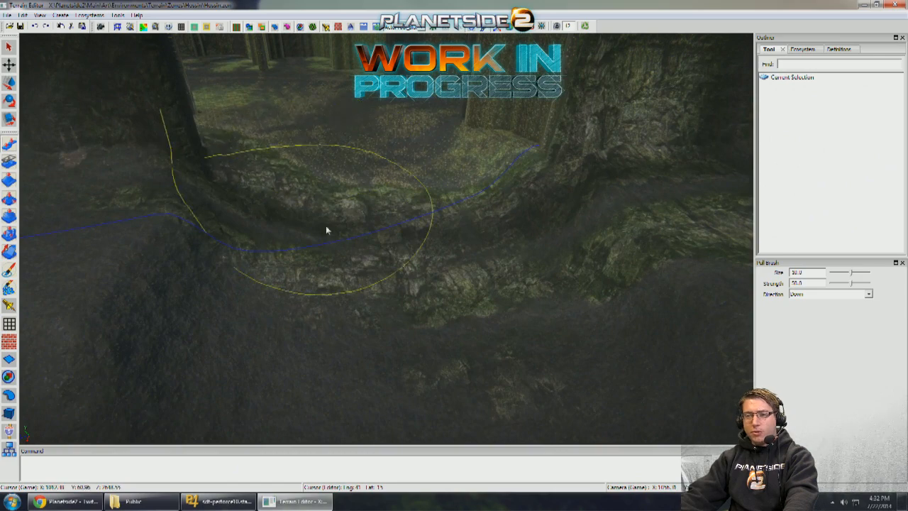
left_click_drag(326, 225, 344, 273)
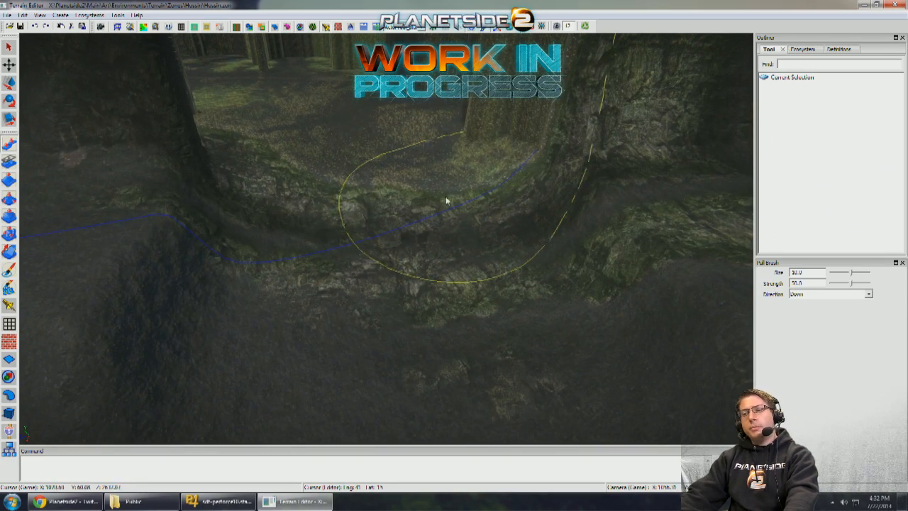
right_click_drag(380, 244, 398, 260)
- Enlarge the Pull Brush to size 14.0 and widen the lowered channel below the tree gap
scroll(398, 257, "down", 3)
scroll(378, 266, "up", 5)
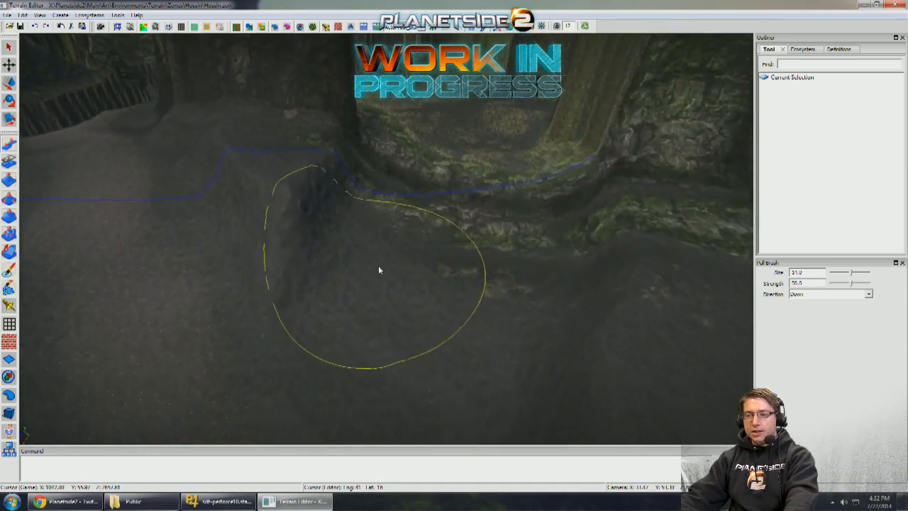
mouse_move(393, 273)
left_mouse_down()
mouse_move(343, 344)
mouse_move(432, 257)
mouse_move(403, 293)
left_mouse_up()
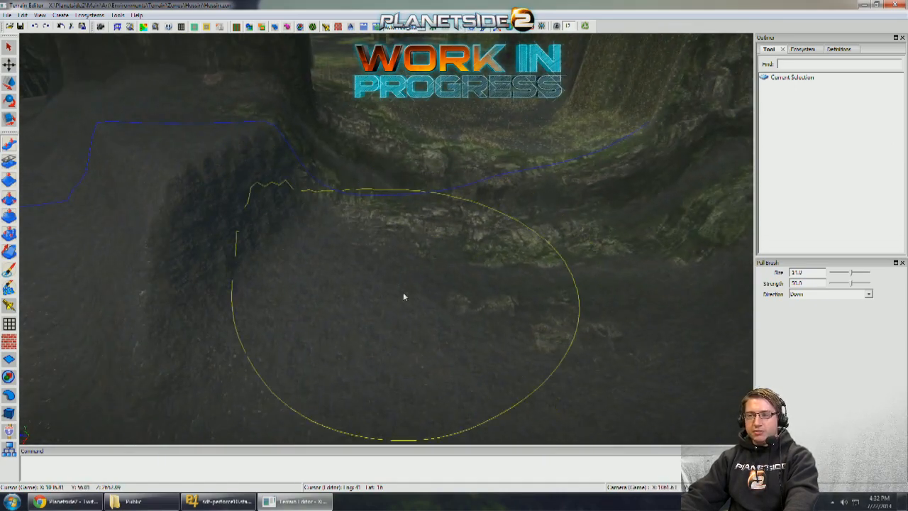
right_click_drag(448, 175, 415, 192)
scroll(413, 204, "up", 3)
scroll(417, 196, "up", 5)
mouse_move(369, 304)
left_mouse_down()
mouse_move(418, 235)
mouse_move(406, 261)
mouse_move(390, 249)
left_mouse_up()
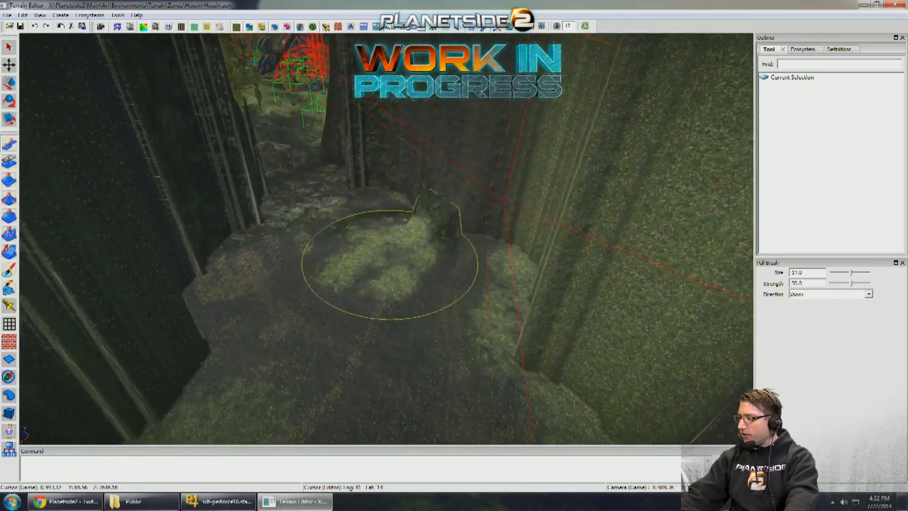
- Lower the ground and rocky lip at the far end of the passage between the large trees
mouse_move(389, 249)
right_mouse_down()
mouse_move(473, 227)
mouse_move(434, 219)
mouse_move(433, 230)
mouse_move(390, 241)
mouse_move(405, 274)
mouse_move(375, 304)
mouse_move(357, 288)
mouse_move(330, 221)
mouse_move(342, 299)
right_mouse_up()
scroll(402, 241, "up", 5)
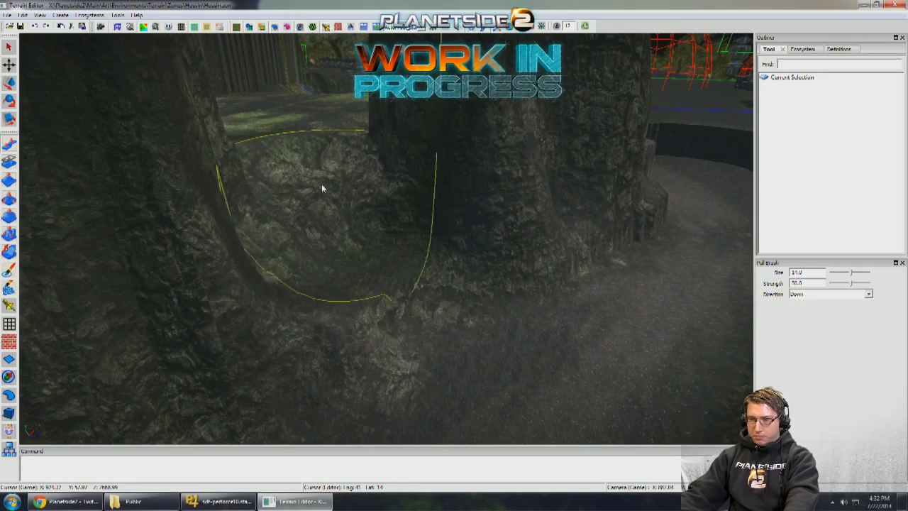
mouse_move(327, 159)
right_mouse_down()
mouse_move(320, 199)
mouse_move(276, 259)
right_mouse_up()
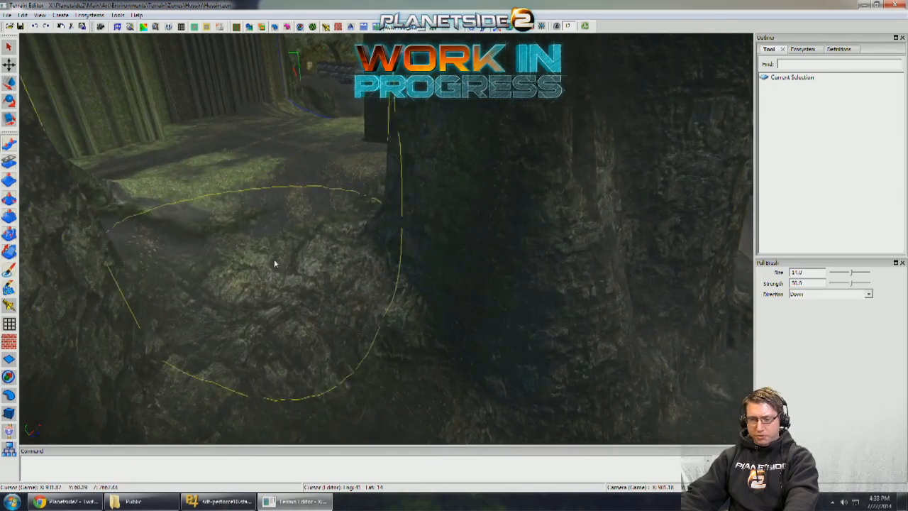
right_click_drag(277, 161, 329, 205)
mouse_move(354, 257)
right_mouse_down()
mouse_move(326, 330)
mouse_move(440, 283)
mouse_move(417, 281)
mouse_move(474, 283)
mouse_move(470, 320)
mouse_move(505, 206)
mouse_move(496, 170)
mouse_move(432, 225)
mouse_move(395, 229)
mouse_move(428, 266)
mouse_move(418, 284)
mouse_move(385, 295)
right_mouse_up()
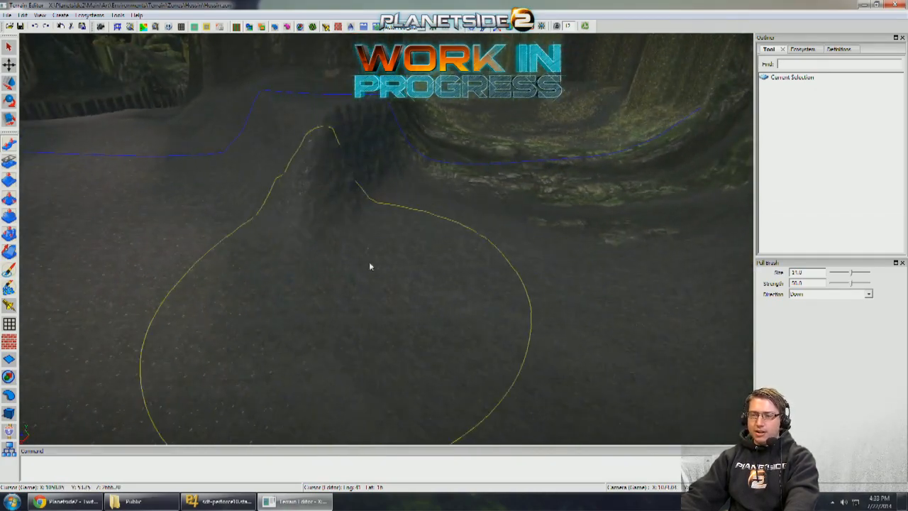
- Pull down the passage floor further, from the ledge at the tree gap to the rocky slope at its far end
mouse_move(513, 206)
right_mouse_down()
mouse_move(481, 215)
mouse_move(478, 234)
mouse_move(444, 249)
mouse_move(395, 321)
right_mouse_up()
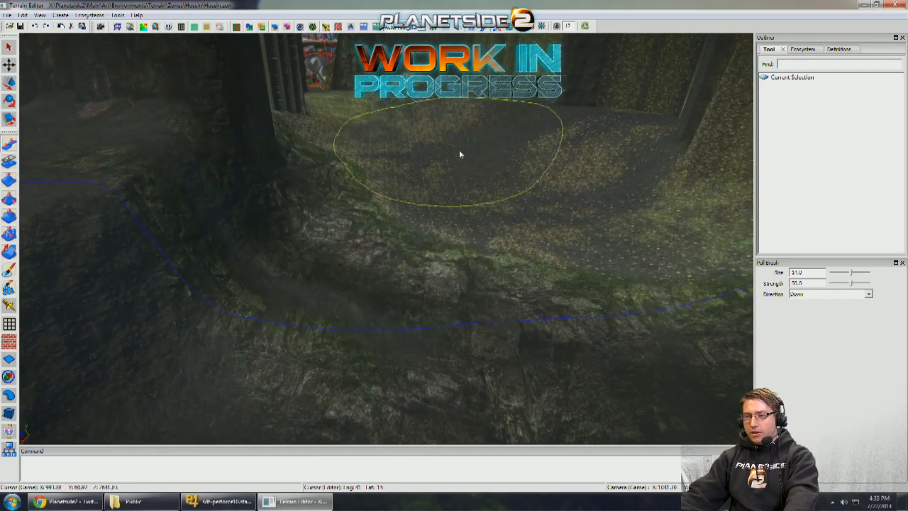
mouse_move(494, 189)
right_mouse_down()
mouse_move(440, 146)
mouse_move(405, 205)
mouse_move(369, 229)
right_mouse_up()
right_click_drag(396, 158, 442, 155)
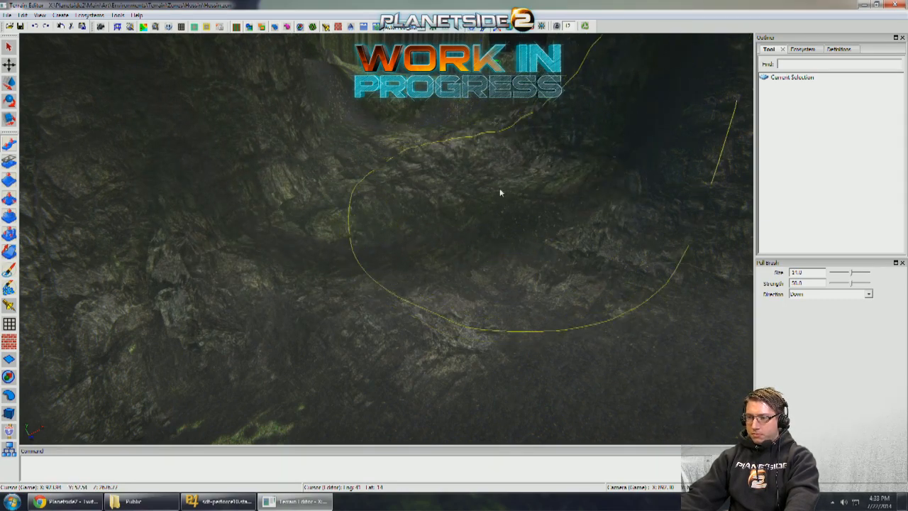
mouse_move(500, 191)
right_mouse_down()
mouse_move(414, 281)
mouse_move(417, 179)
mouse_move(345, 318)
mouse_move(484, 198)
mouse_move(470, 187)
mouse_move(413, 279)
mouse_move(476, 166)
mouse_move(471, 198)
mouse_move(401, 303)
mouse_move(521, 197)
right_mouse_up()
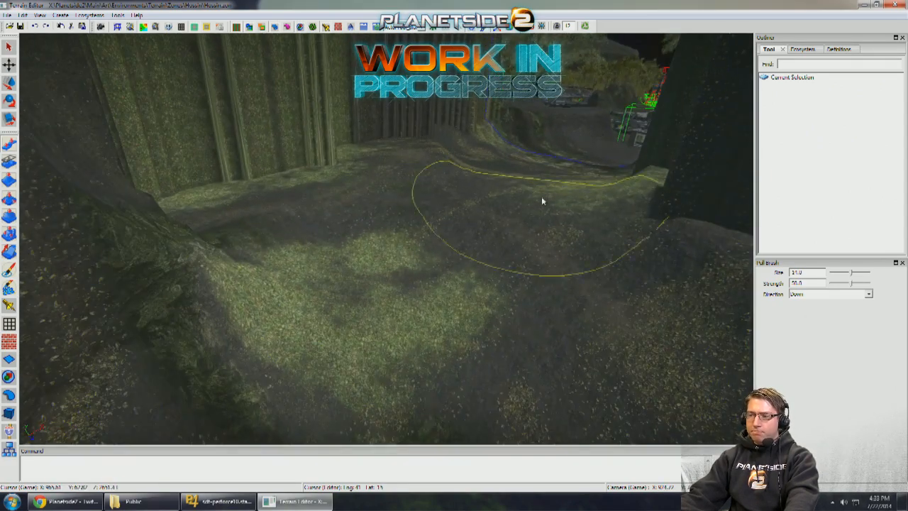
left_click_drag(390, 284, 362, 302)
mouse_move(464, 244)
right_mouse_down()
mouse_move(473, 251)
mouse_move(460, 276)
mouse_move(327, 273)
mouse_move(474, 263)
mouse_move(469, 278)
mouse_move(435, 249)
mouse_move(389, 302)
right_mouse_up()
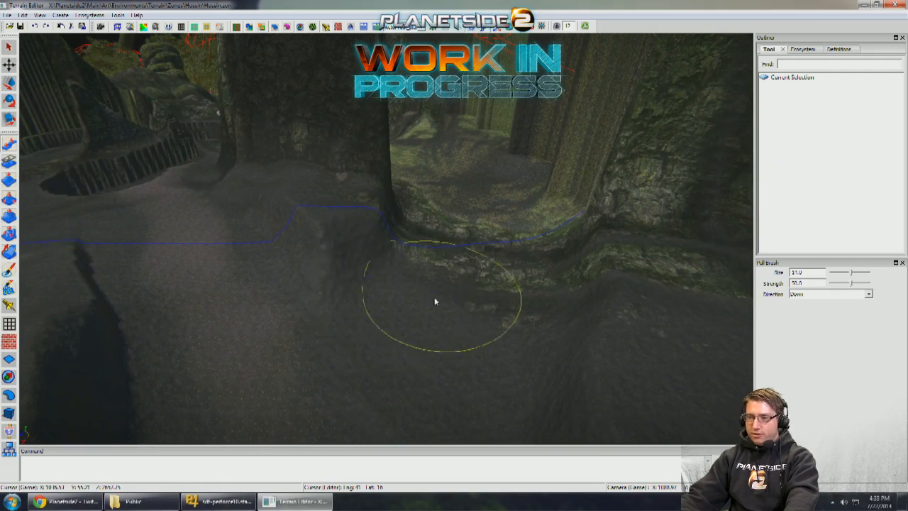
- Lower the terrain beside the large tree trunk at the near entrance of the passage
mouse_move(463, 238)
right_mouse_down()
mouse_move(489, 182)
mouse_move(399, 178)
mouse_move(331, 300)
right_mouse_up()
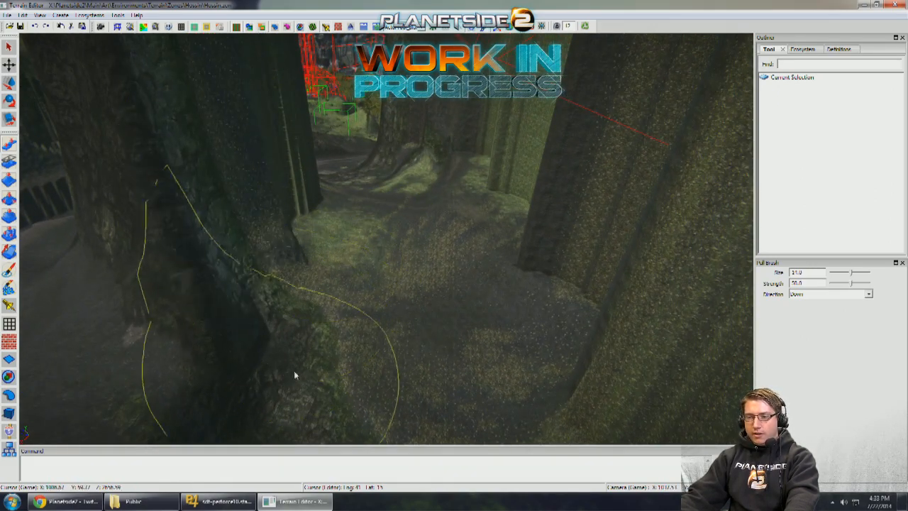
mouse_move(326, 243)
right_mouse_down()
mouse_move(310, 259)
mouse_move(322, 272)
mouse_move(336, 354)
right_mouse_up()
mouse_move(389, 292)
right_mouse_down()
mouse_move(367, 311)
mouse_move(391, 308)
right_mouse_up()
mouse_move(422, 233)
right_mouse_down()
mouse_move(213, 253)
mouse_move(287, 288)
right_mouse_up()
- Level the uneven top of the rock ridge beside the passage using a size 9.0 Level Brush set to Down
left_click(9, 216)
mouse_move(308, 339)
right_mouse_down()
mouse_move(422, 210)
mouse_move(409, 206)
mouse_move(340, 257)
right_mouse_up()
mouse_move(339, 257)
left_mouse_down()
mouse_move(435, 238)
mouse_move(340, 234)
mouse_move(307, 258)
left_mouse_up()
mouse_move(444, 213)
right_mouse_down()
mouse_move(417, 246)
mouse_move(476, 209)
mouse_move(427, 274)
mouse_move(321, 269)
mouse_move(316, 260)
right_mouse_up()
mouse_move(316, 260)
left_mouse_down()
mouse_move(354, 248)
mouse_move(391, 169)
mouse_move(387, 158)
left_mouse_up()
mouse_move(387, 157)
right_mouse_down()
mouse_move(342, 208)
mouse_move(349, 292)
right_mouse_up()
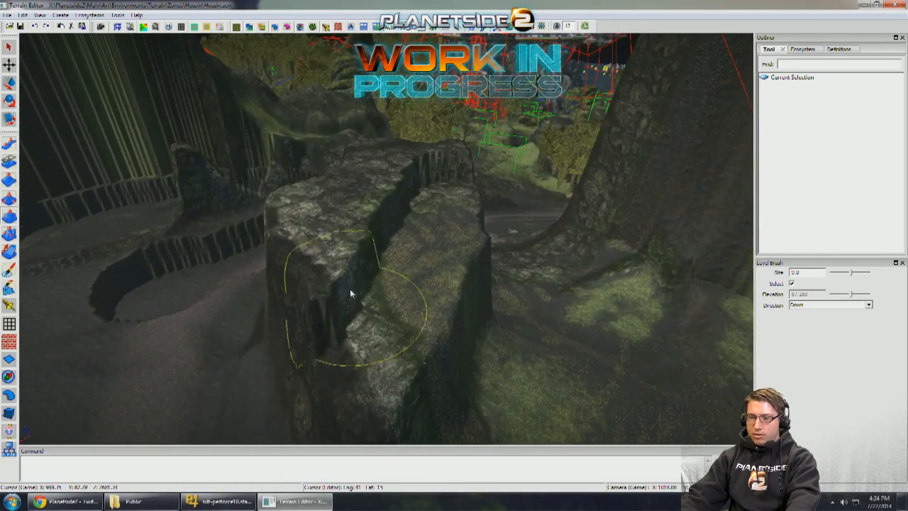
left_click_drag(356, 323, 347, 219)
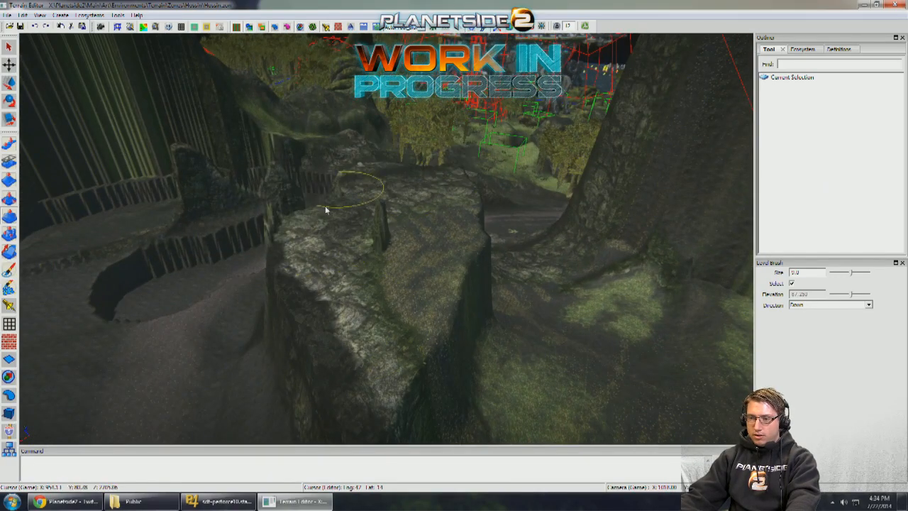
mouse_move(389, 236)
right_mouse_down()
mouse_move(366, 292)
mouse_move(410, 285)
right_mouse_up()
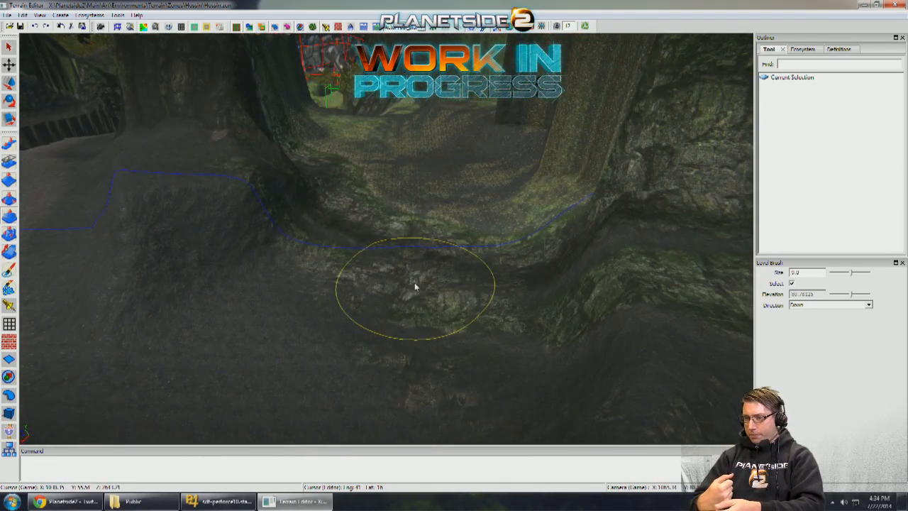
- Paint hossin_mud over the rocky ledge and the passage floor between the large trees using the Ecosystem Brush at strength 75.0
mouse_move(430, 254)
right_mouse_down()
mouse_move(447, 247)
mouse_move(535, 280)
mouse_move(418, 244)
mouse_move(58, 232)
right_mouse_up()
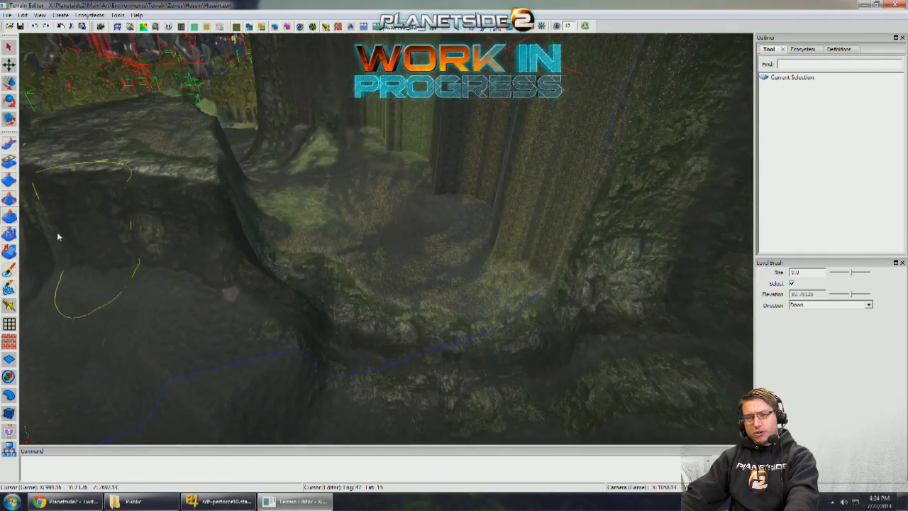
left_click(14, 271)
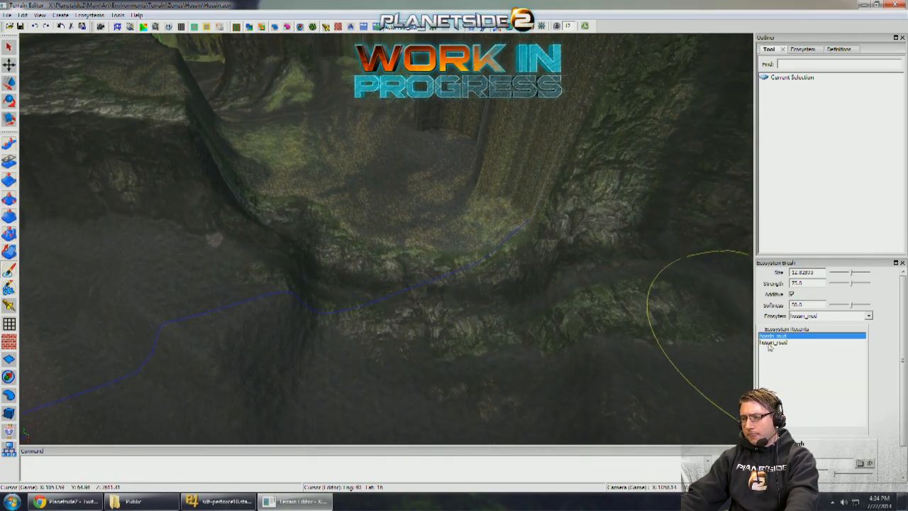
left_click_drag(500, 344, 443, 352)
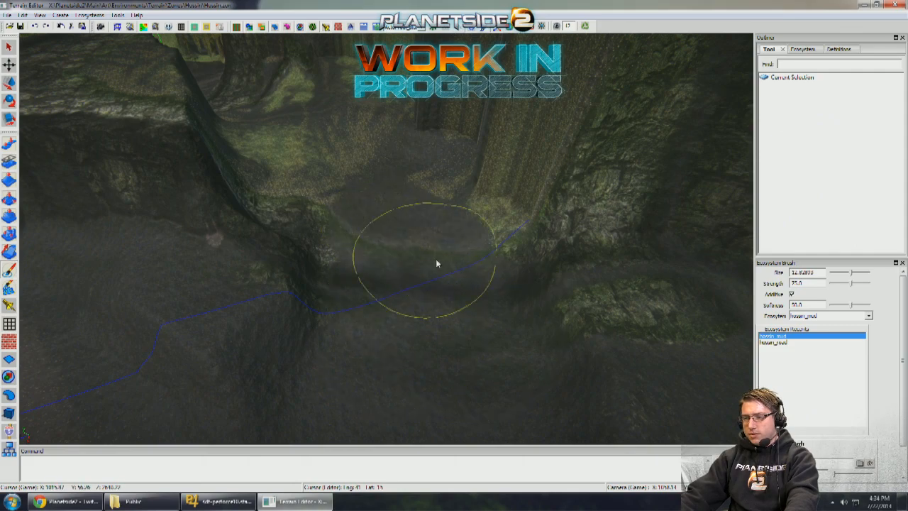
left_click_drag(352, 208, 329, 201)
mouse_move(329, 202)
right_mouse_down()
mouse_move(401, 260)
mouse_move(412, 351)
right_mouse_up()
left_click_drag(411, 351, 338, 254)
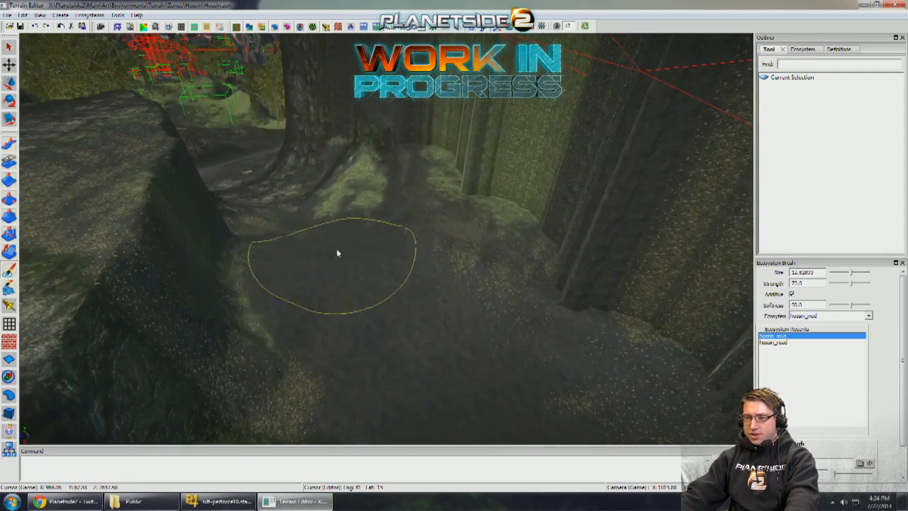
mouse_move(341, 287)
right_mouse_down()
mouse_move(351, 301)
mouse_move(369, 298)
mouse_move(345, 280)
right_mouse_up()
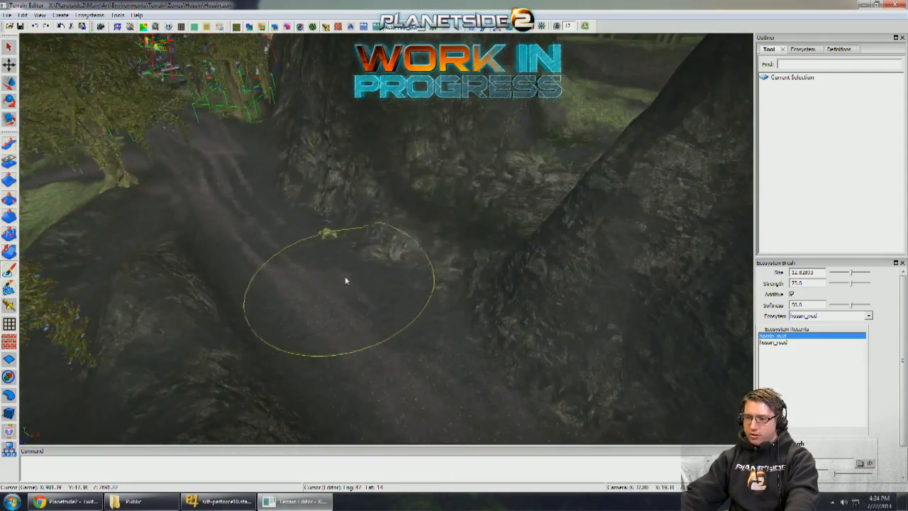
- Extend the hossin_mud paint down the far slope of the passage and along the rock bases, reducing the Ecosystem Brush to about size 9
right_click_drag(490, 243, 434, 253)
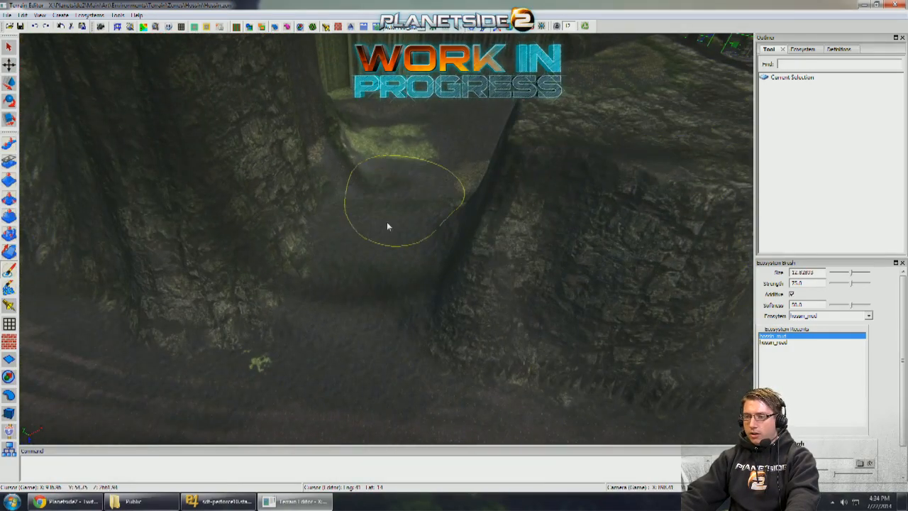
right_click_drag(409, 143, 412, 199)
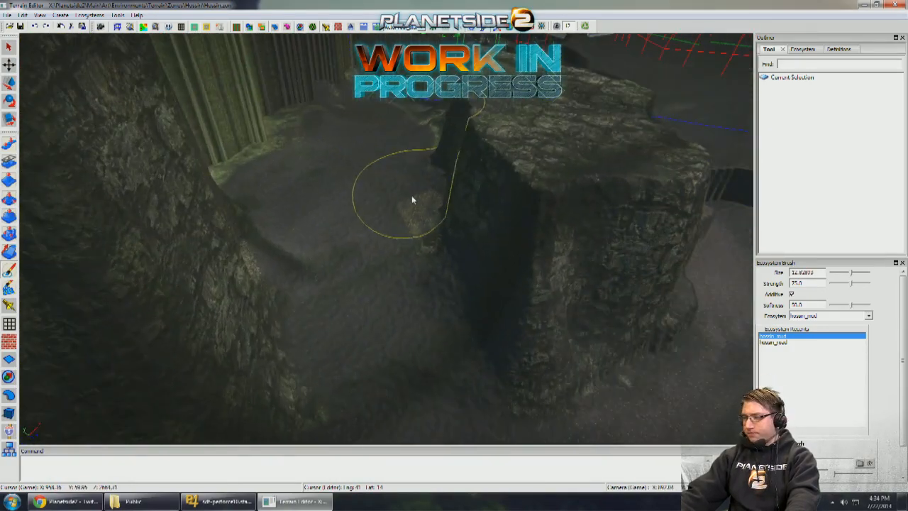
right_click_drag(358, 229, 361, 251)
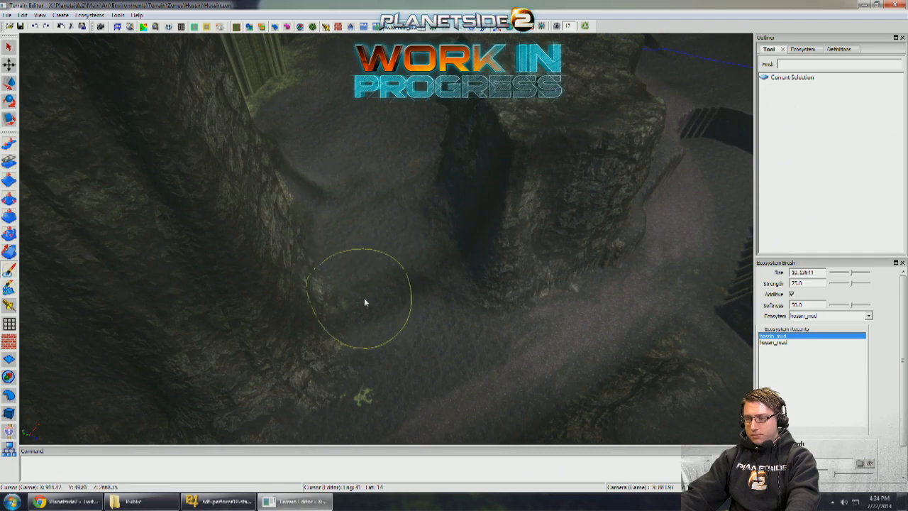
mouse_move(364, 302)
right_mouse_down()
mouse_move(403, 229)
mouse_move(388, 263)
right_mouse_up()
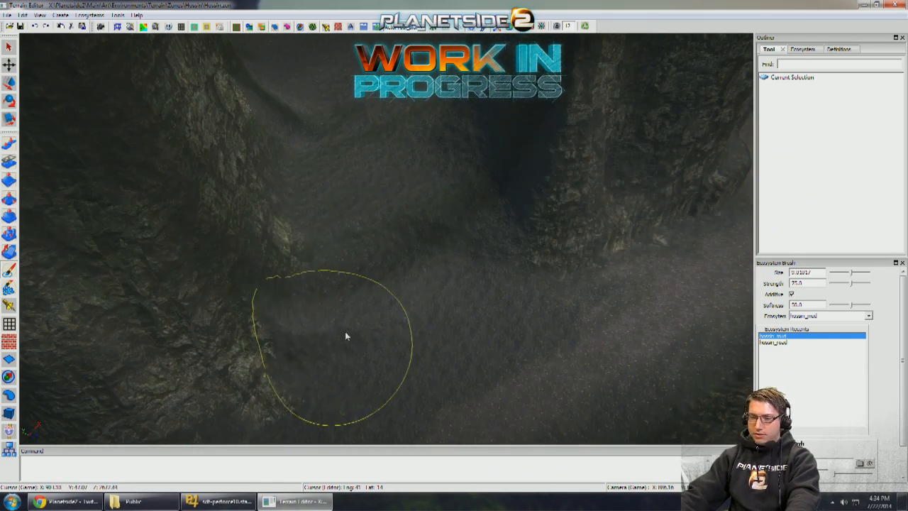
mouse_move(344, 213)
right_mouse_down()
mouse_move(345, 233)
mouse_move(103, 209)
mouse_move(303, 213)
mouse_move(298, 229)
mouse_move(197, 239)
mouse_move(290, 307)
right_mouse_up()
mouse_move(330, 335)
right_mouse_down()
mouse_move(386, 249)
mouse_move(471, 271)
mouse_move(320, 246)
mouse_move(549, 256)
mouse_move(306, 224)
right_mouse_up()
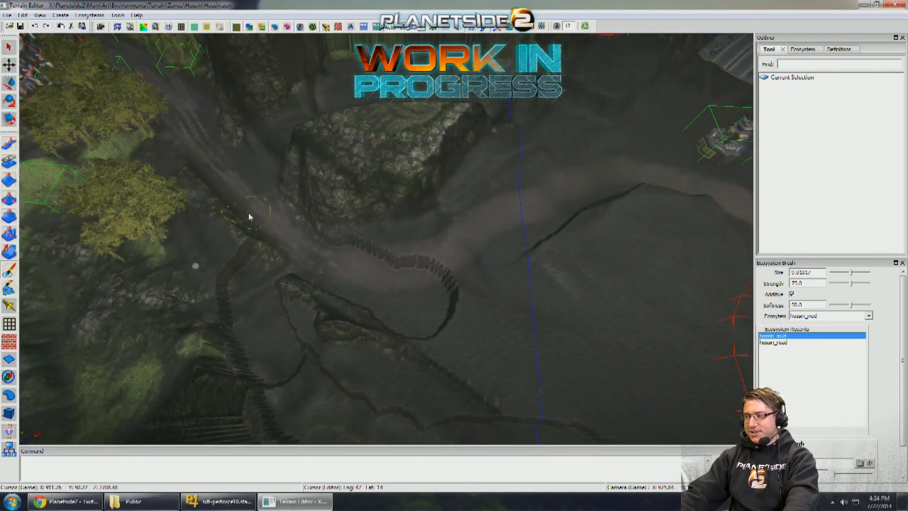
- Inspect the vehicle route from the far road through the rock gap to the outpost buildings, from above and at ground level
right_click_drag(248, 217, 263, 159)
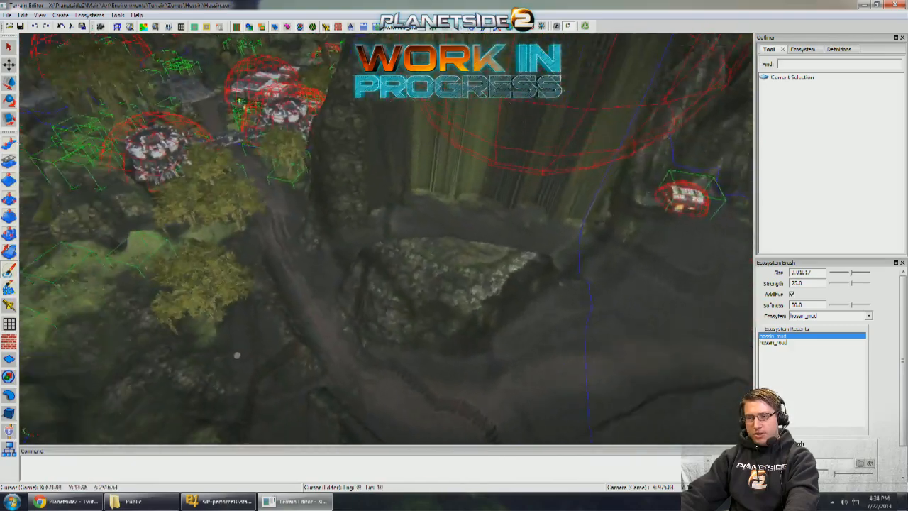
right_click_drag(237, 356, 425, 120)
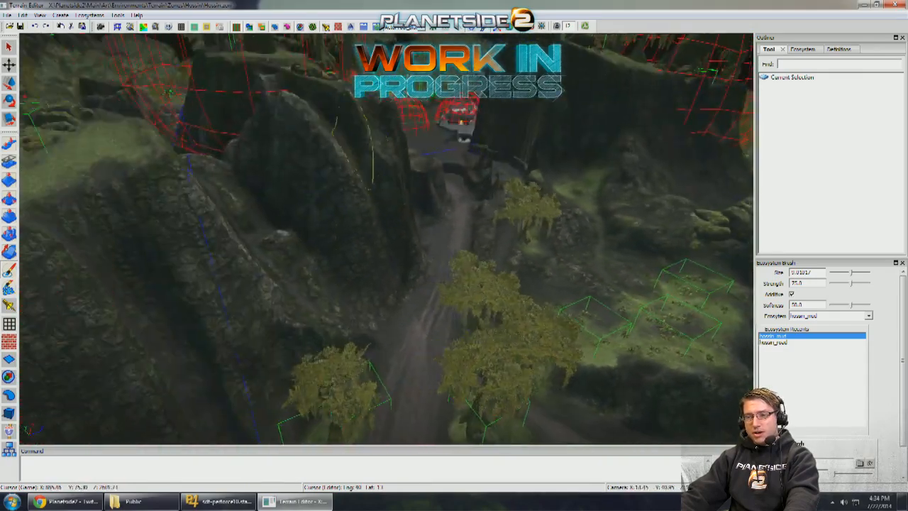
mouse_move(355, 152)
right_mouse_down()
mouse_move(290, 216)
mouse_move(276, 252)
mouse_move(286, 213)
mouse_move(291, 230)
right_mouse_up()
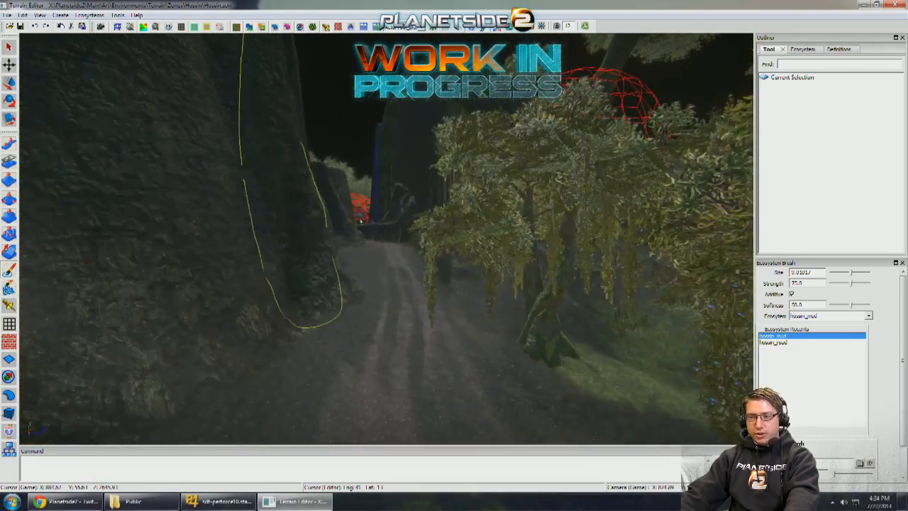
mouse_move(408, 224)
right_mouse_down()
mouse_move(392, 244)
mouse_move(398, 215)
right_mouse_up()
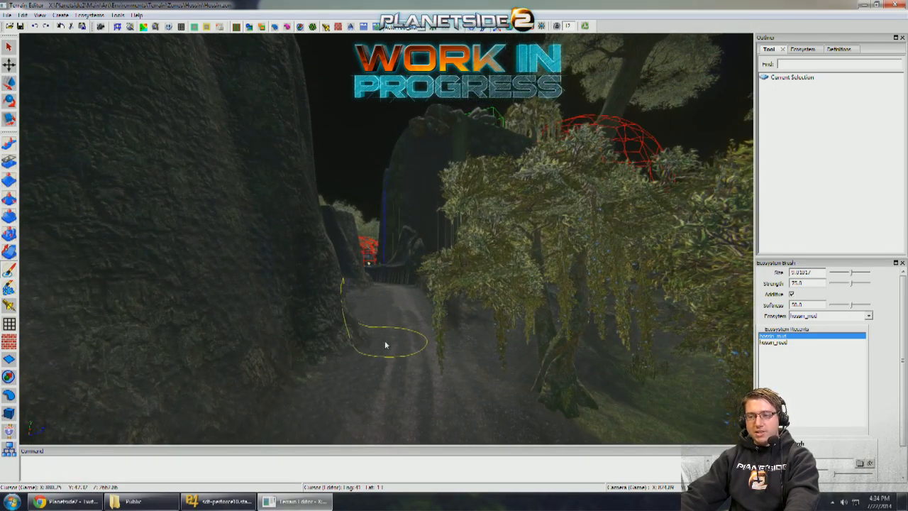
mouse_move(385, 344)
right_mouse_down()
mouse_move(379, 379)
mouse_move(534, 362)
mouse_move(451, 345)
mouse_move(314, 295)
mouse_move(445, 305)
mouse_move(404, 354)
right_mouse_up()
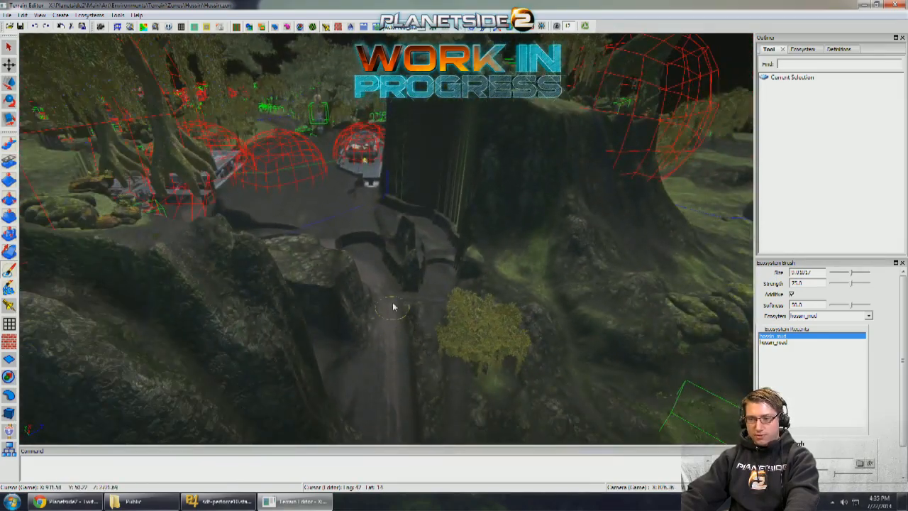
mouse_move(362, 192)
right_mouse_down()
mouse_move(344, 231)
mouse_move(345, 316)
mouse_move(332, 312)
mouse_move(333, 298)
right_mouse_up()
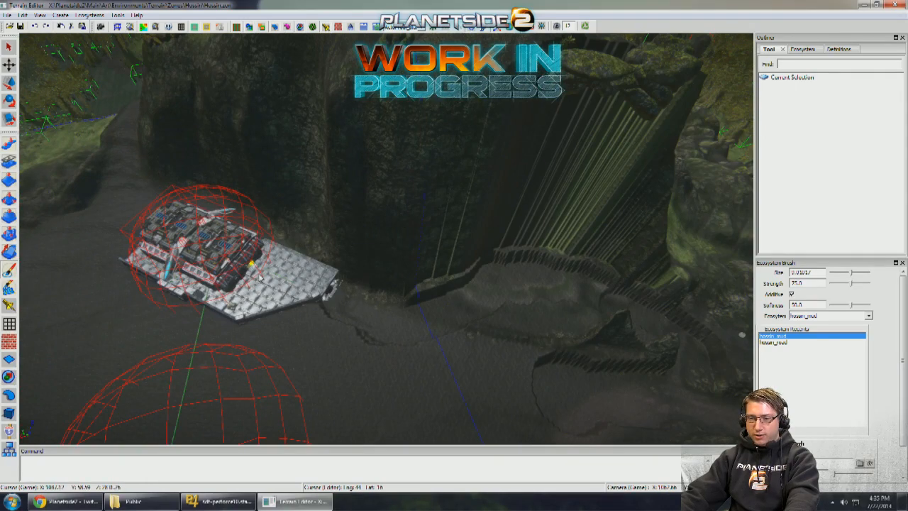
mouse_move(148, 230)
right_mouse_down()
mouse_move(225, 223)
mouse_move(252, 248)
right_mouse_up()
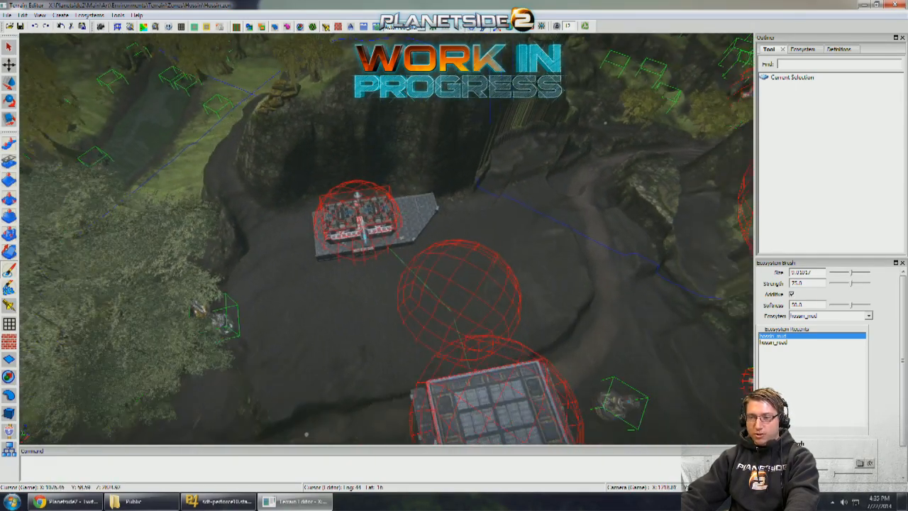
mouse_move(313, 238)
right_mouse_down()
mouse_move(440, 232)
mouse_move(468, 275)
mouse_move(430, 254)
mouse_move(417, 262)
mouse_move(426, 247)
right_mouse_up()
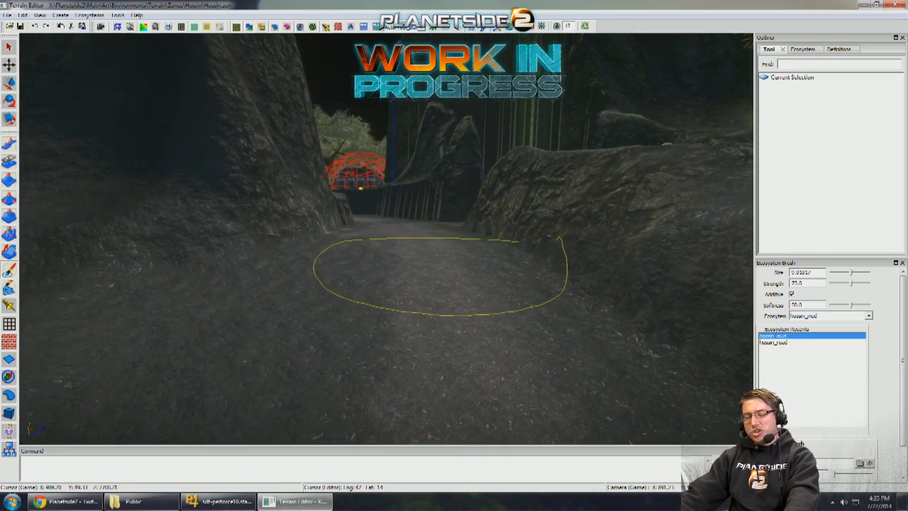
- Shade the passage floor between the trees and its far slope with the grey Vertex Brush, using sizes 9.0 and 10.0
mouse_move(441, 279)
right_mouse_down()
mouse_move(448, 301)
mouse_move(460, 273)
mouse_move(445, 298)
mouse_move(448, 320)
mouse_move(454, 312)
mouse_move(523, 336)
mouse_move(418, 293)
mouse_move(443, 299)
mouse_move(375, 260)
mouse_move(399, 259)
mouse_move(371, 263)
mouse_move(399, 263)
mouse_move(444, 284)
mouse_move(497, 261)
mouse_move(479, 281)
mouse_move(468, 253)
mouse_move(450, 261)
mouse_move(466, 284)
mouse_move(509, 269)
mouse_move(263, 254)
mouse_move(583, 288)
mouse_move(464, 251)
mouse_move(70, 277)
right_mouse_up()
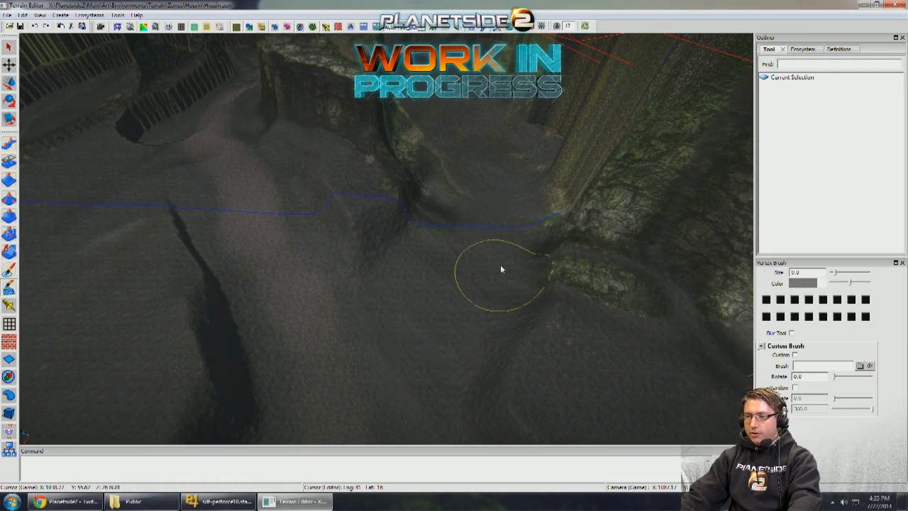
mouse_move(446, 261)
right_mouse_down()
mouse_move(446, 231)
mouse_move(411, 250)
right_mouse_up()
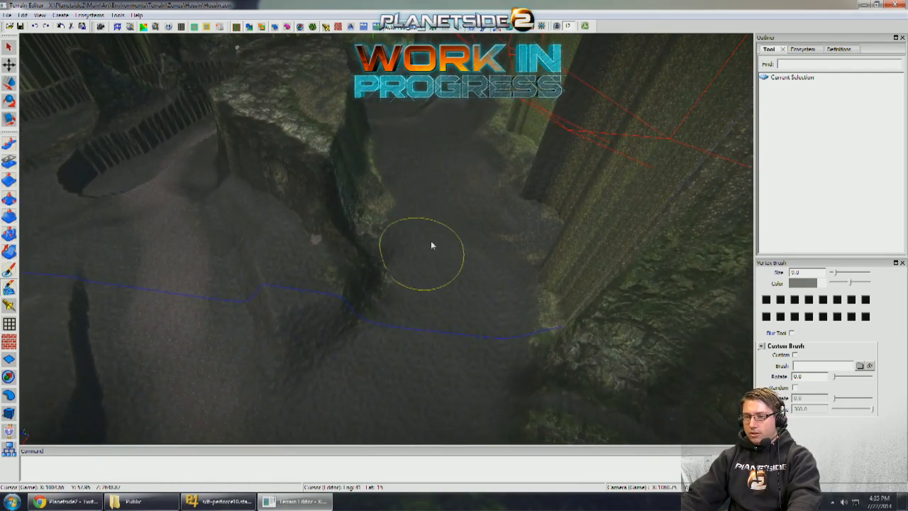
mouse_move(477, 222)
right_mouse_down()
mouse_move(448, 234)
mouse_move(428, 180)
mouse_move(447, 220)
mouse_move(369, 245)
mouse_move(394, 249)
mouse_move(327, 268)
mouse_move(413, 250)
right_mouse_up()
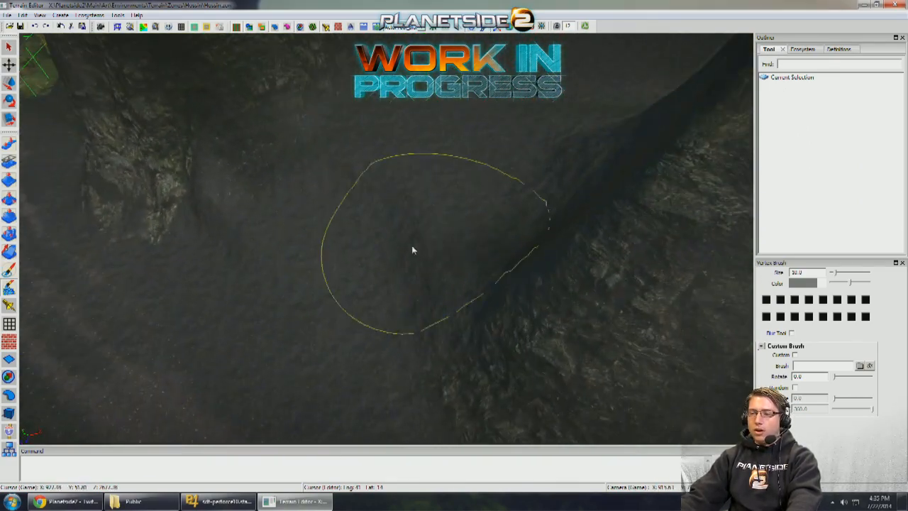
mouse_move(220, 228)
right_mouse_down()
mouse_move(387, 199)
mouse_move(414, 334)
mouse_move(468, 227)
mouse_move(405, 215)
mouse_move(437, 170)
mouse_move(383, 241)
mouse_move(329, 284)
mouse_move(517, 259)
mouse_move(471, 260)
mouse_move(454, 318)
right_mouse_up()
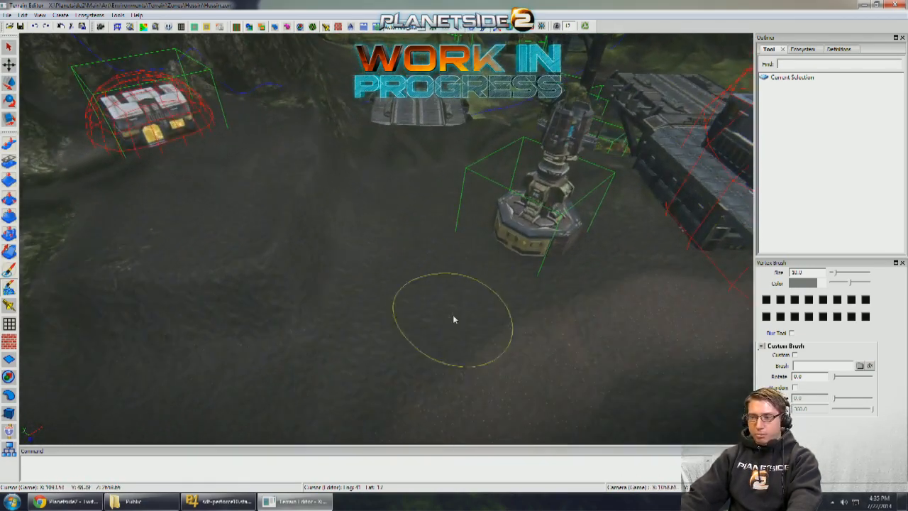
- Shade the ground in front of the metal ramp with the grey Vertex Brush at size 10.0
mouse_move(647, 322)
right_mouse_down()
mouse_move(553, 330)
mouse_move(602, 328)
mouse_move(561, 322)
mouse_move(646, 346)
mouse_move(518, 367)
right_mouse_up()
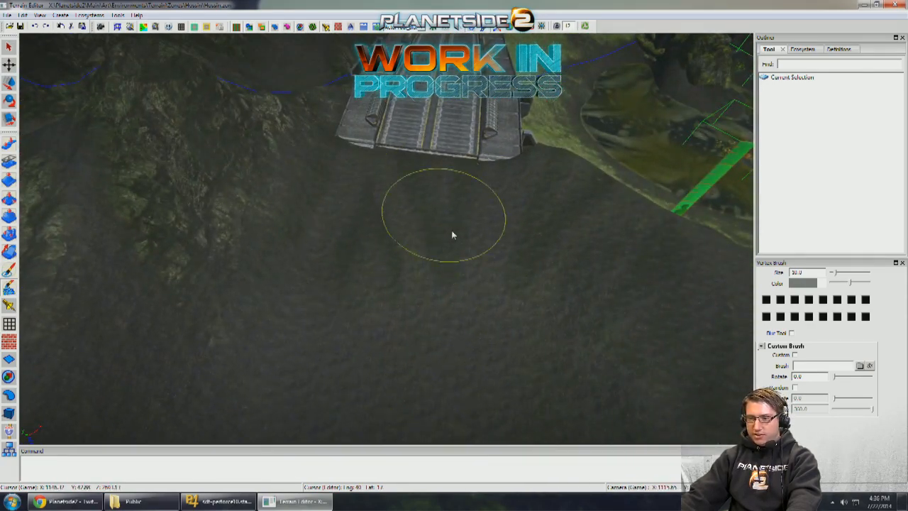
right_click_drag(434, 280, 441, 293)
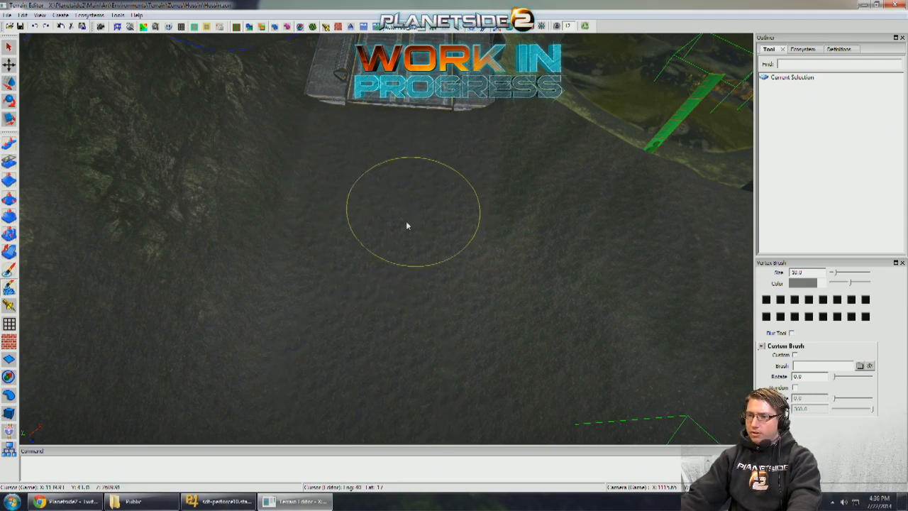
mouse_move(407, 226)
right_mouse_down()
mouse_move(385, 232)
mouse_move(355, 213)
mouse_move(391, 265)
mouse_move(333, 269)
right_mouse_up()
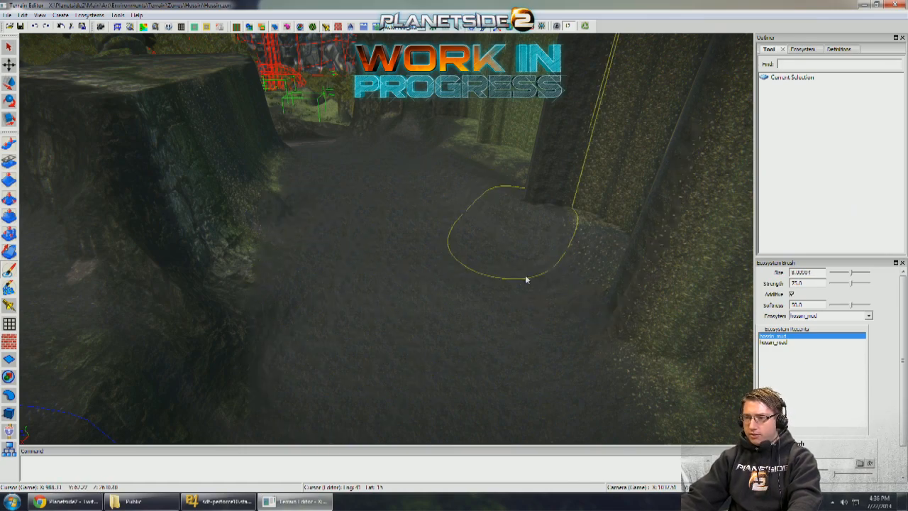
- Paint hossin_mud over the grassy edge of the passage beside the large tree trunk using the Ecosystem Brush at about size 8
mouse_move(526, 276)
right_mouse_down()
mouse_move(503, 290)
mouse_move(532, 308)
mouse_move(504, 273)
mouse_move(471, 255)
mouse_move(486, 248)
mouse_move(434, 260)
mouse_move(557, 261)
mouse_move(433, 266)
mouse_move(468, 248)
mouse_move(419, 251)
mouse_move(455, 250)
mouse_move(438, 245)
mouse_move(380, 257)
mouse_move(359, 264)
mouse_move(326, 301)
mouse_move(397, 304)
mouse_move(381, 318)
right_mouse_up()
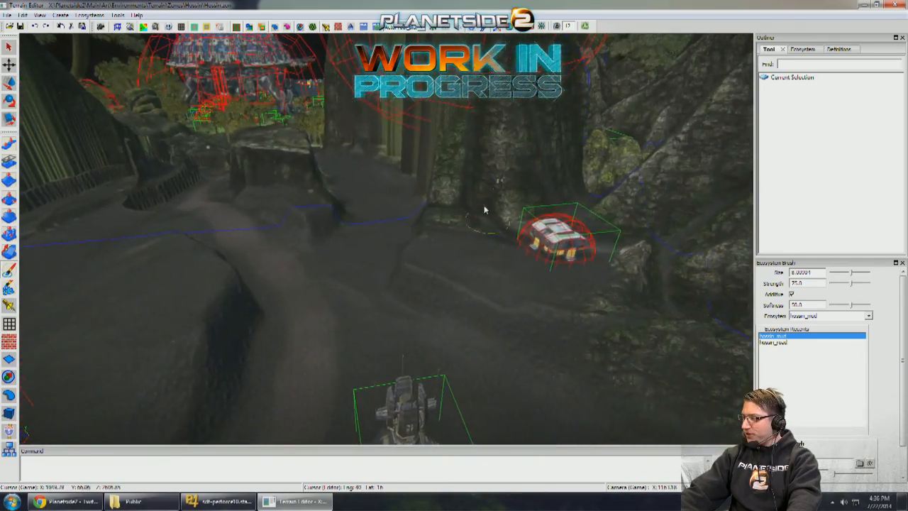
right_click_drag(454, 206, 97, 255)
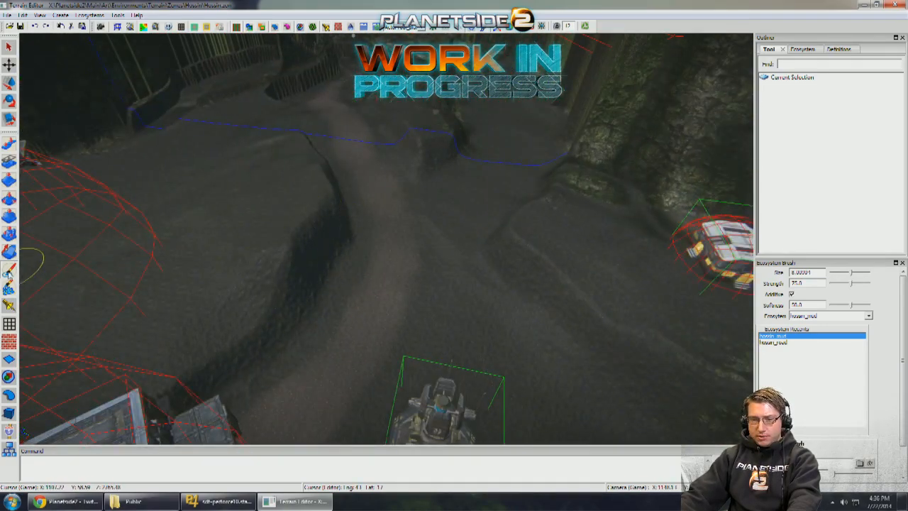
right_click_drag(312, 288, 385, 276)
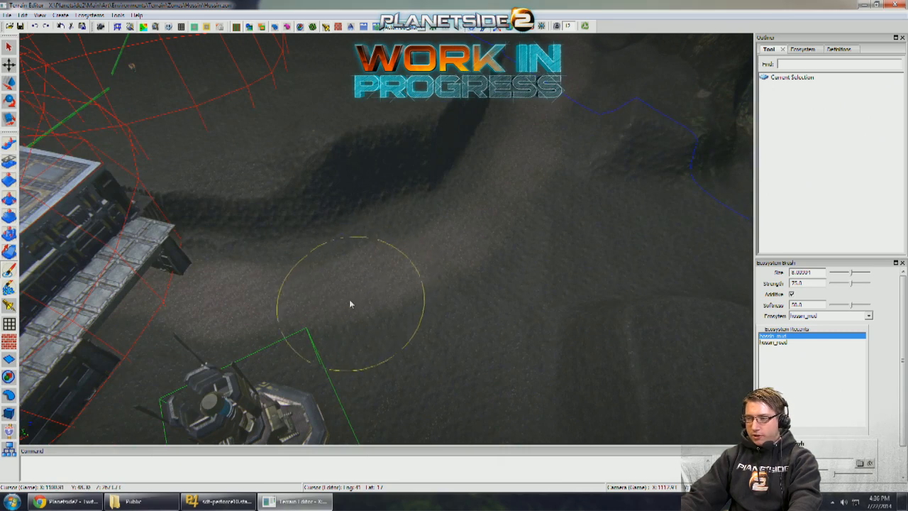
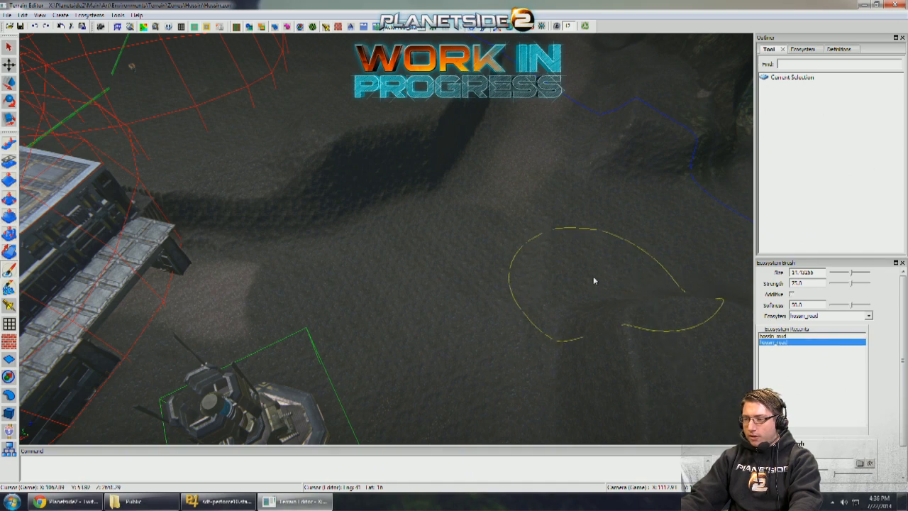
- Paint hossin_mud over the ground below the rocky slope with an additive ecosystem brush of about size 11.4 and strength 75
mouse_move(509, 179)
right_mouse_down()
mouse_move(528, 184)
mouse_move(498, 248)
right_mouse_up()
mouse_move(500, 208)
right_mouse_down()
mouse_move(485, 207)
mouse_move(535, 196)
mouse_move(260, 304)
right_mouse_up()
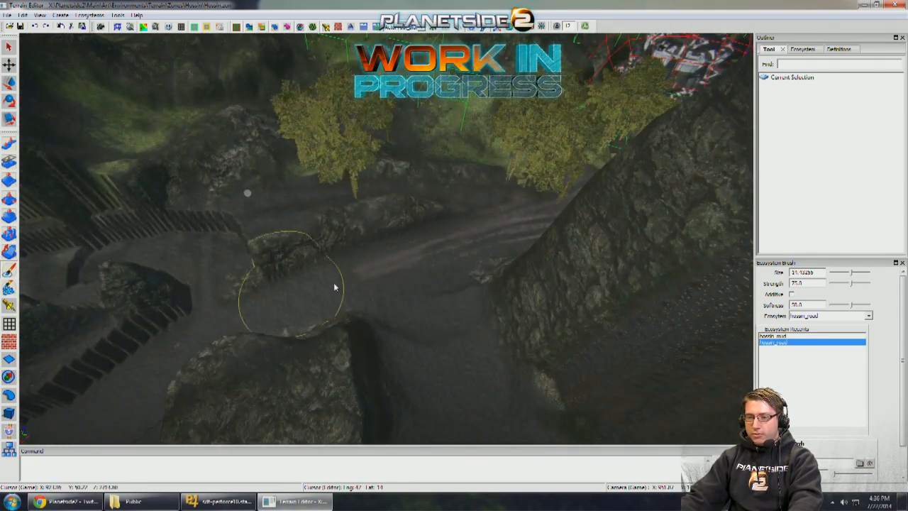
mouse_move(461, 249)
right_mouse_down()
mouse_move(430, 279)
mouse_move(320, 288)
mouse_move(376, 283)
mouse_move(357, 284)
mouse_move(474, 294)
right_mouse_up()
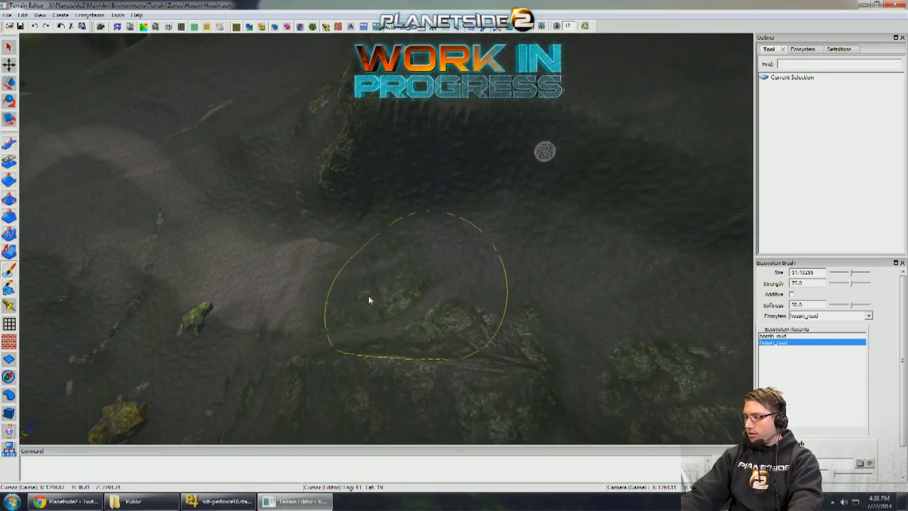
mouse_move(368, 300)
right_mouse_down()
mouse_move(333, 282)
mouse_move(286, 192)
mouse_move(298, 166)
mouse_move(274, 181)
mouse_move(373, 178)
mouse_move(368, 283)
mouse_move(445, 176)
mouse_move(385, 357)
mouse_move(375, 329)
mouse_move(430, 386)
mouse_move(567, 400)
mouse_move(465, 390)
mouse_move(358, 341)
mouse_move(396, 321)
right_mouse_up()
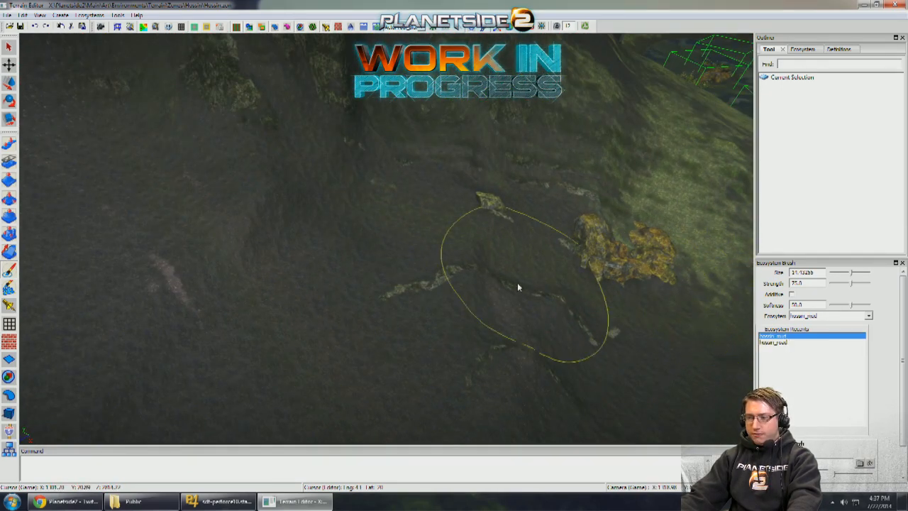
mouse_move(414, 210)
right_mouse_down()
mouse_move(448, 208)
mouse_move(455, 185)
right_mouse_up()
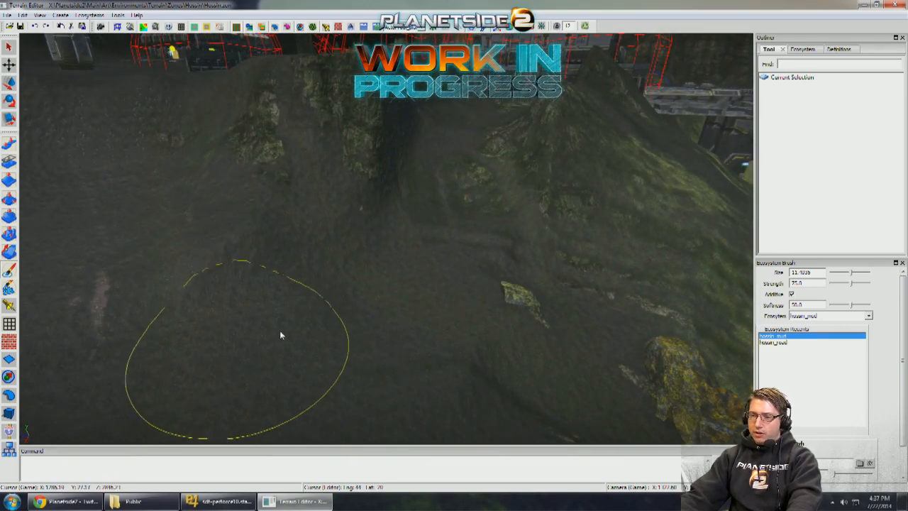
mouse_move(281, 335)
right_mouse_down()
mouse_move(397, 300)
mouse_move(410, 266)
right_mouse_up()
mouse_move(446, 217)
right_mouse_down()
mouse_move(610, 319)
mouse_move(421, 285)
mouse_move(417, 237)
right_mouse_up()
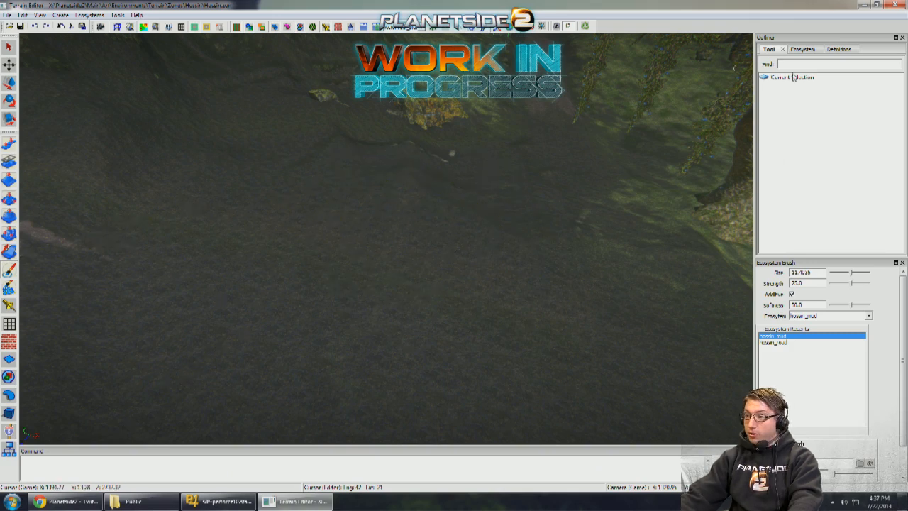
- Filter the object templates for "boulder" and place Hossin_Props_Boulders08 on the mud near the slope's base
left_click(10, 413)
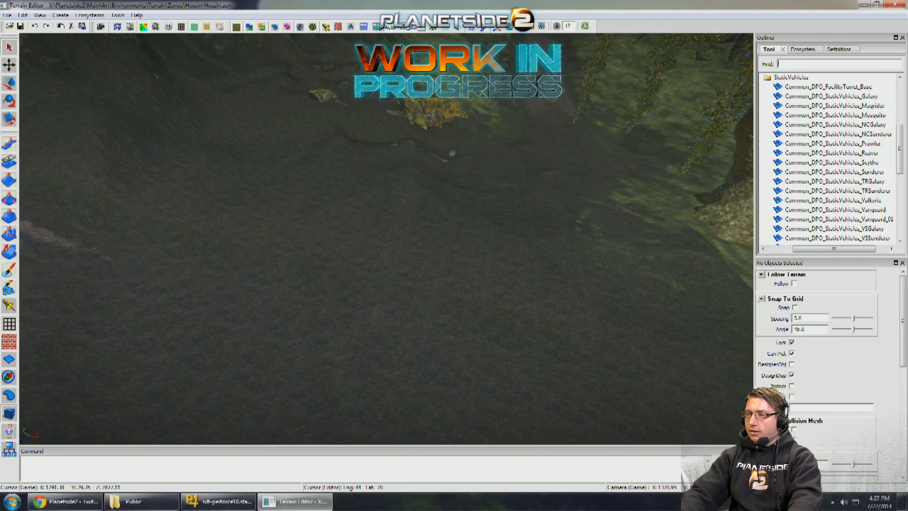
type("boulder")
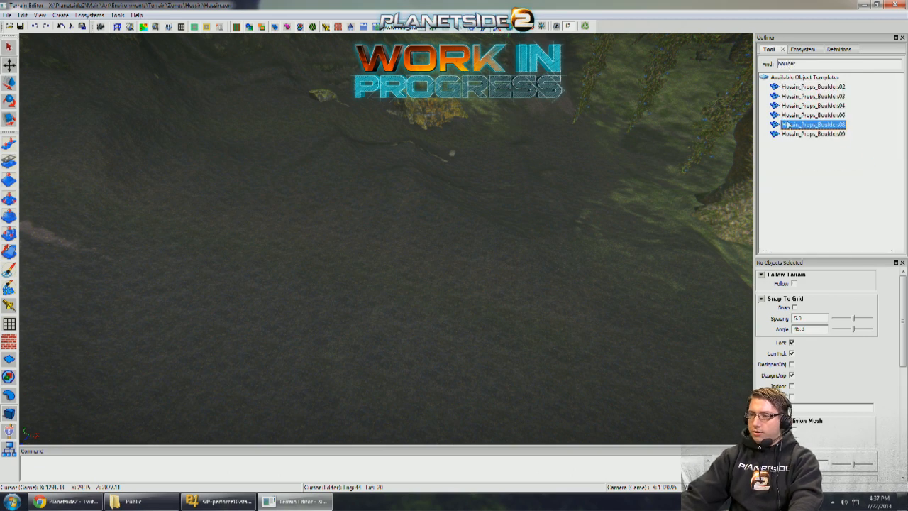
left_click_drag(787, 124, 495, 237)
- Rotate and reposition the placed boulder so it sits in the mud in front of the yellow plant
key("e")
mouse_move(459, 268)
left_mouse_down()
mouse_move(522, 235)
mouse_move(468, 254)
left_mouse_up()
right_click_drag(467, 251, 423, 201, "alt")
key("e")
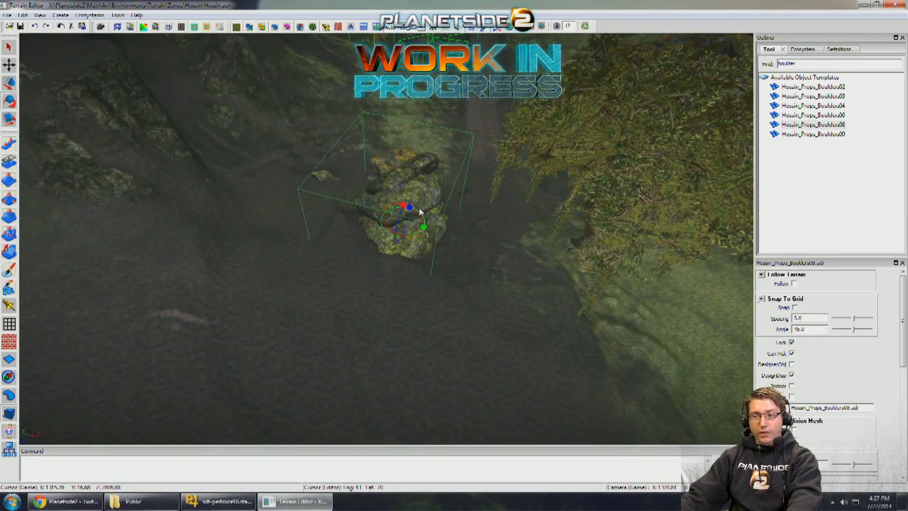
left_click_drag(411, 220, 409, 227)
key("q")
left_click_drag(408, 226, 446, 227, "alt")
right_click_drag(446, 227, 526, 340, "alt")
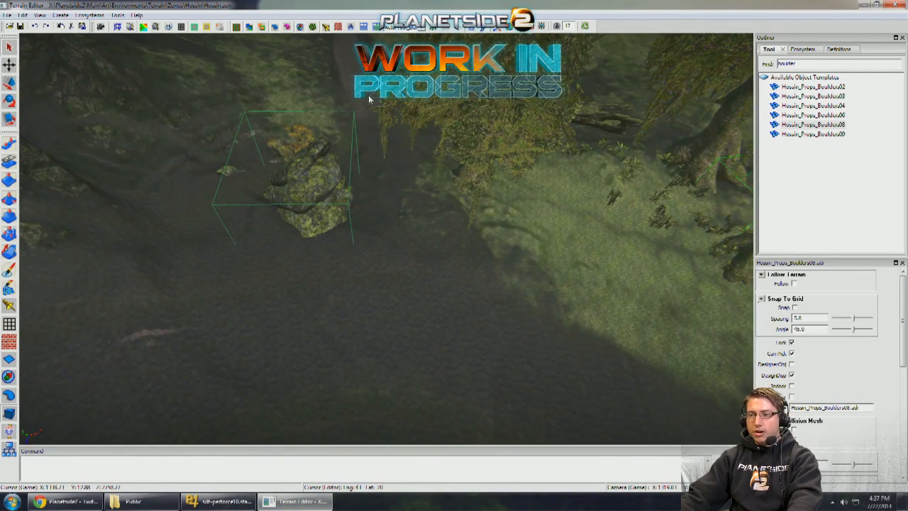
- Duplicate the boulder beside the original and rotate the copy so both merge into one wider rock formation
left_click_drag(248, 276, 387, 236, "alt")
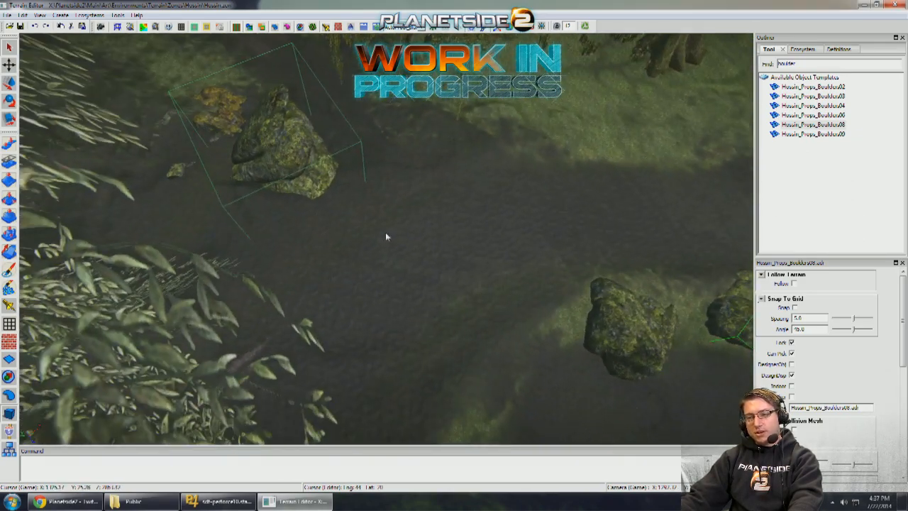
left_click_drag(117, 169, 346, 251, "alt")
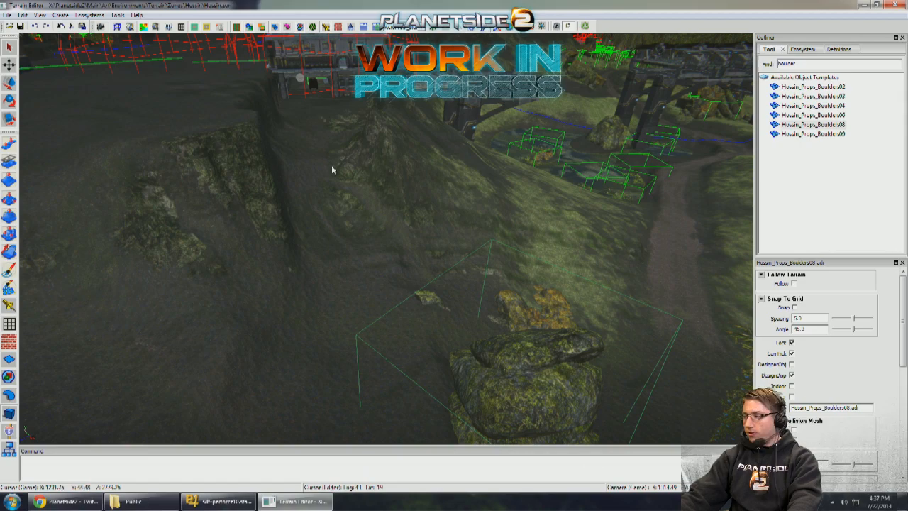
left_click_drag(334, 169, 505, 299, "alt")
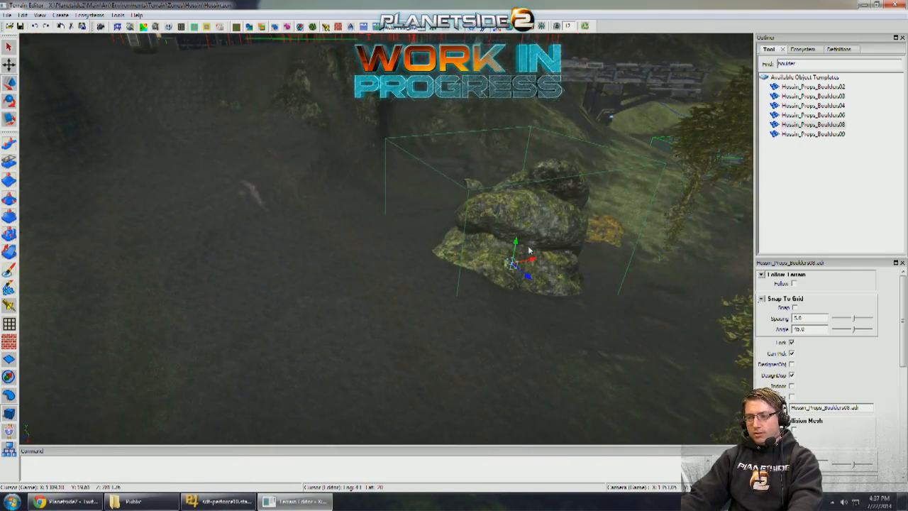
left_click_drag(532, 258, 488, 278, "shift")
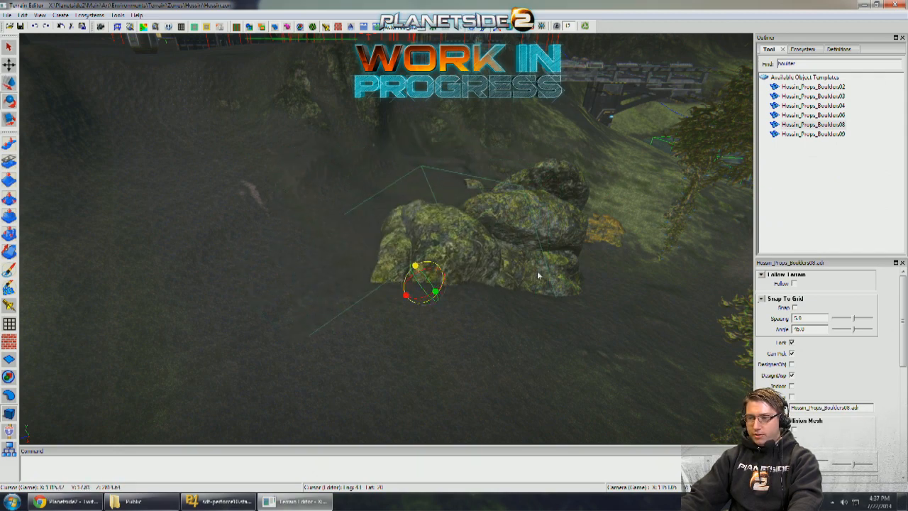
scroll(469, 272, "down", 5)
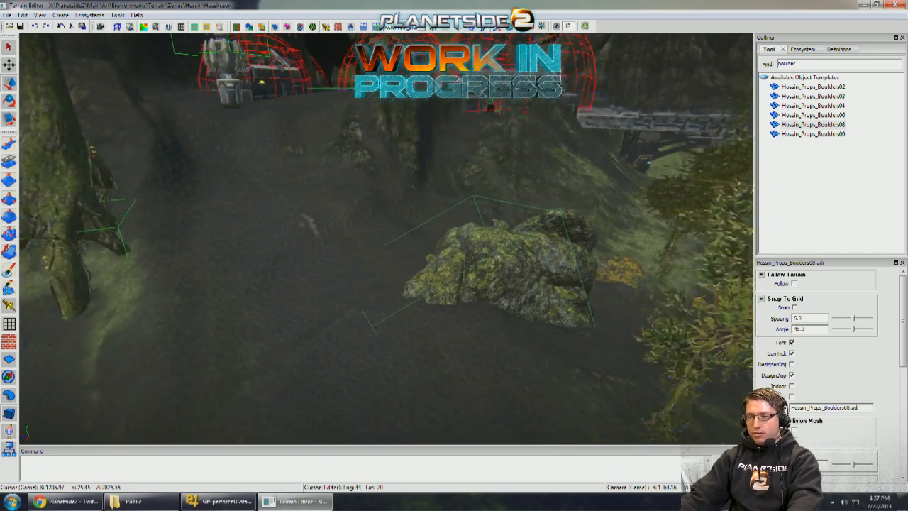
- Paint hossin_mud around the boulders and across the path with the additive ecosystem brush at about size 10.1
left_click(7, 285)
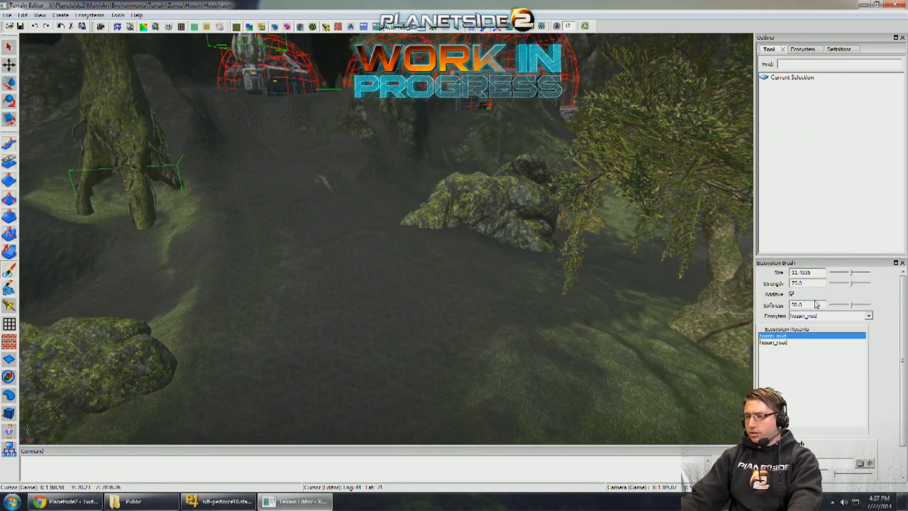
scroll(578, 320, "up", 4)
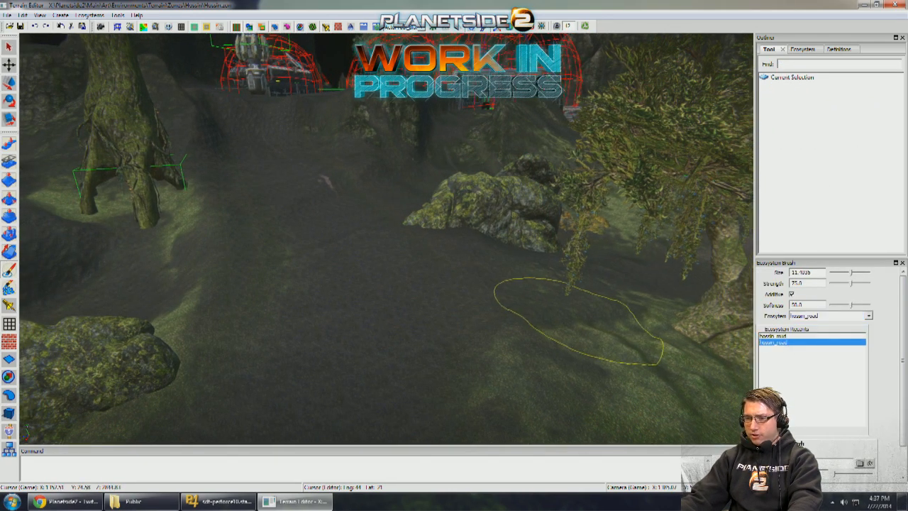
left_click(786, 337)
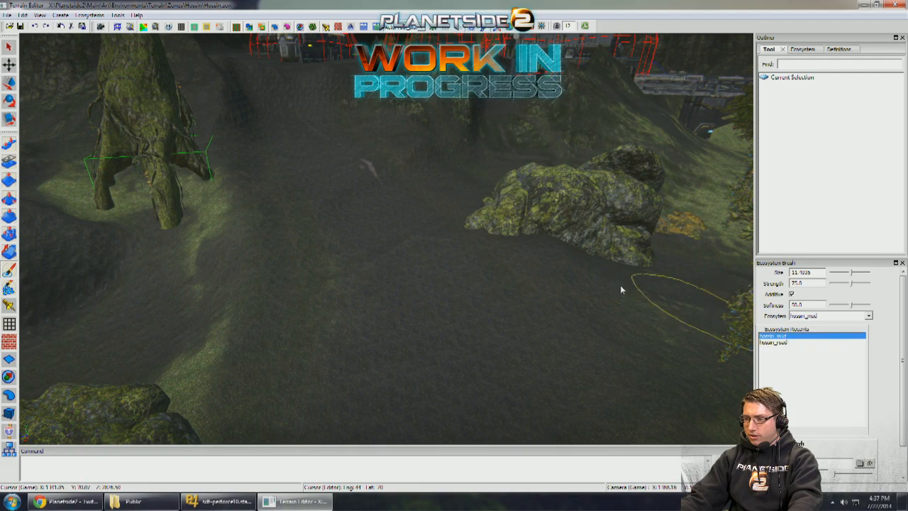
right_click_drag(622, 287, 571, 318)
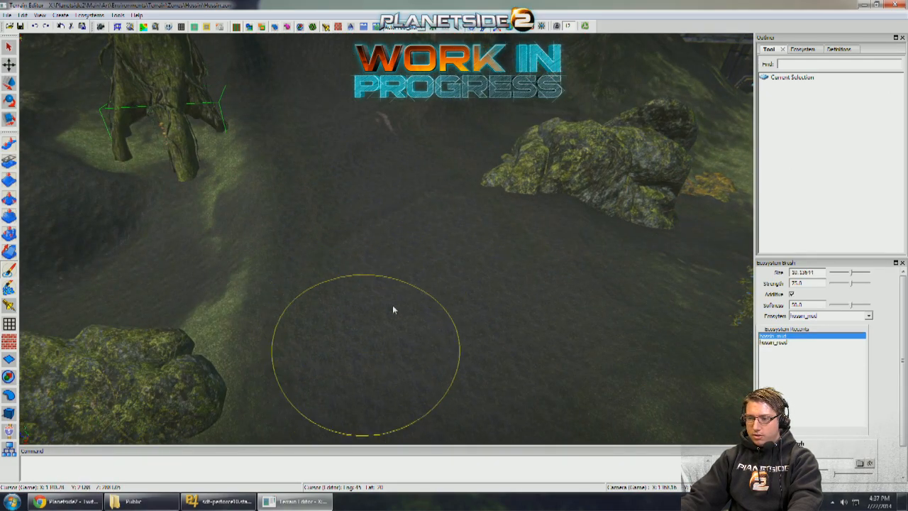
mouse_move(395, 307)
right_mouse_down()
mouse_move(462, 310)
mouse_move(474, 298)
right_mouse_up()
scroll(492, 194, "up", 5)
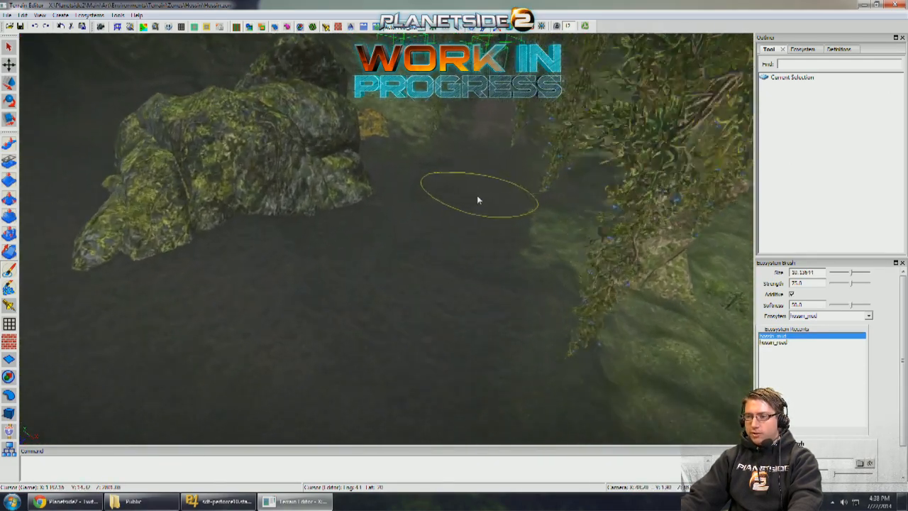
left_click_drag(455, 227, 518, 244)
mouse_move(518, 244)
right_mouse_down()
mouse_move(468, 263)
mouse_move(454, 243)
mouse_move(395, 219)
mouse_move(312, 232)
mouse_move(408, 210)
mouse_move(398, 117)
right_mouse_up()
- Set the ecosystem brush to hossin_road at strength 15 and load road_tracks01.bmp as its custom brush image
scroll(260, 119, "down", 5)
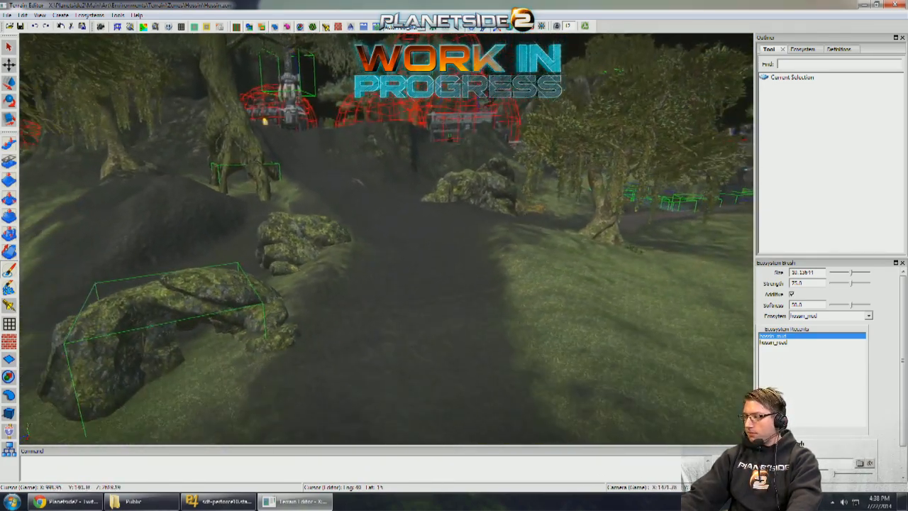
scroll(450, 248, "down", 4)
scroll(454, 237, "up", 4)
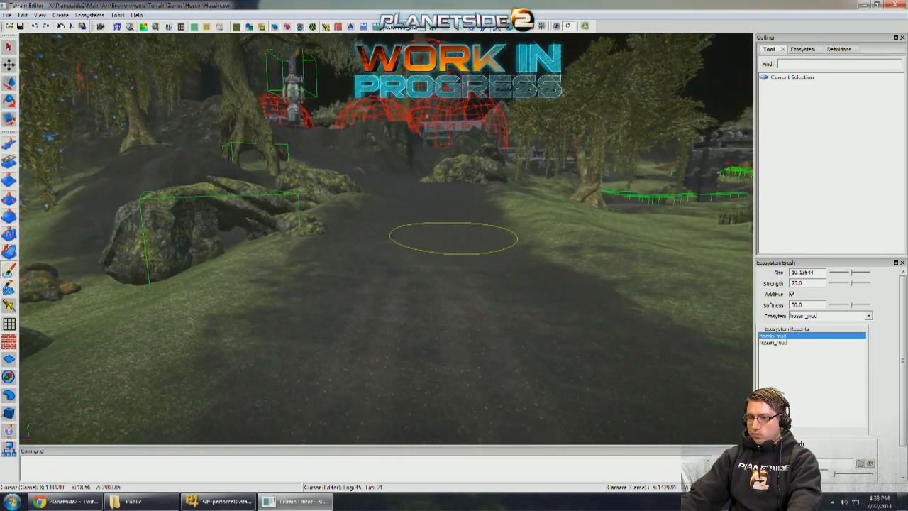
scroll(420, 298, "up", 4)
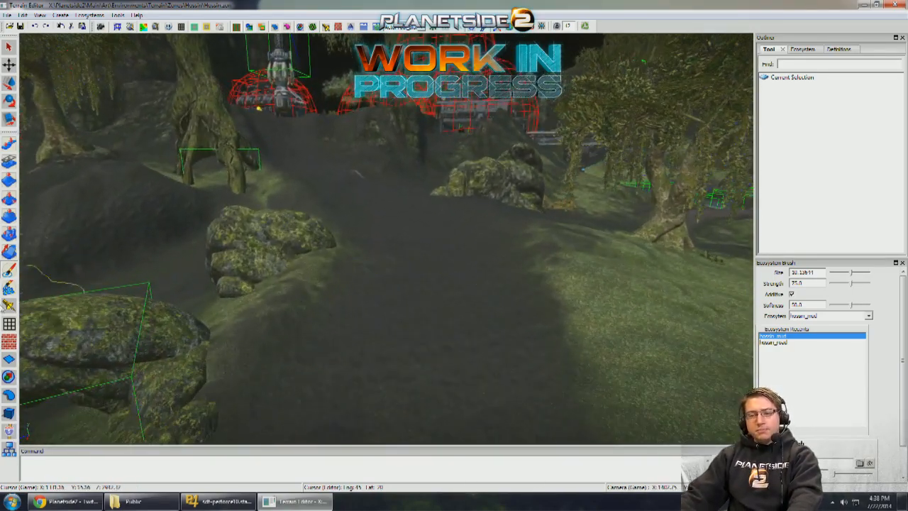
left_click(777, 343)
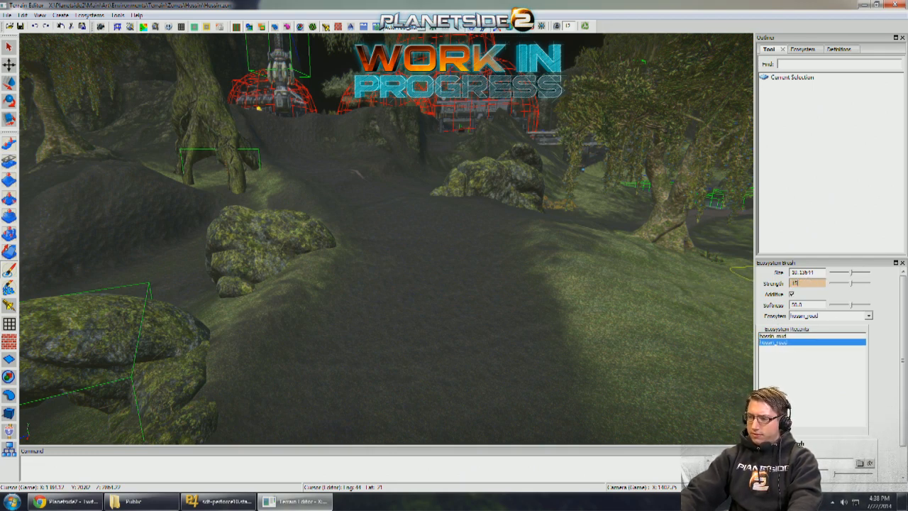
scroll(860, 465, "down", 1)
left_click(860, 430)
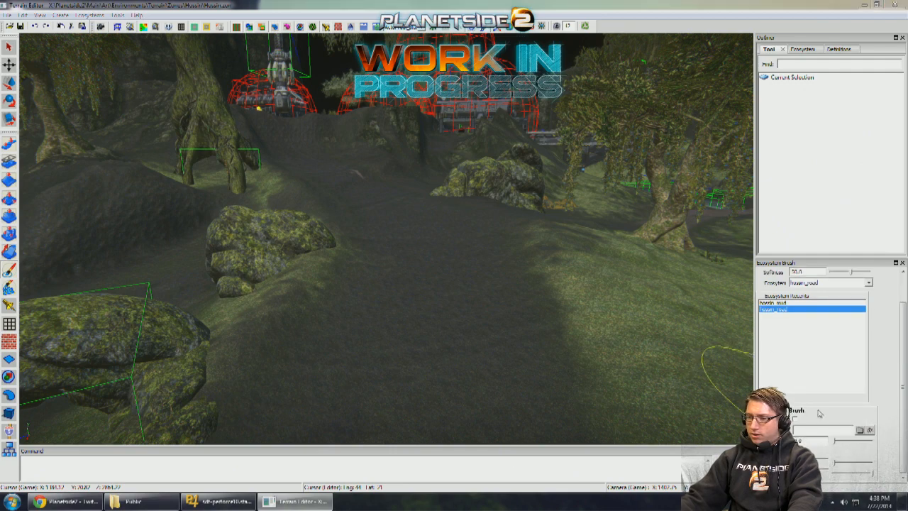
scroll(401, 250, "down", 5)
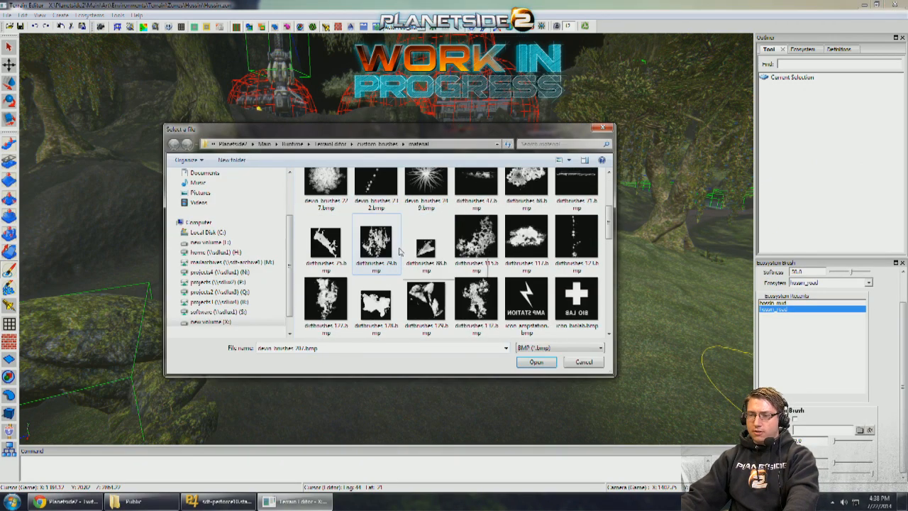
left_click(320, 236)
double_click(320, 236)
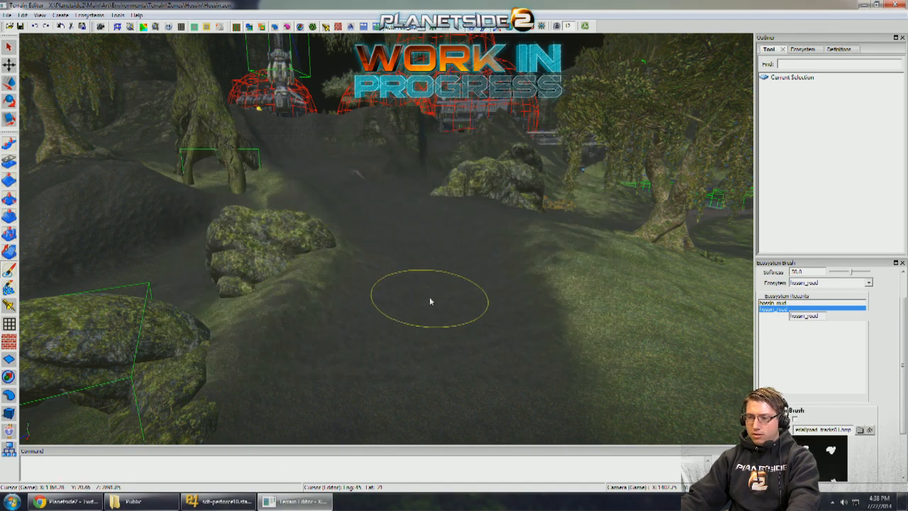
- Test hossin_road strokes on the muddy path and enable the custom brush shape
scroll(900, 291, "up", 1)
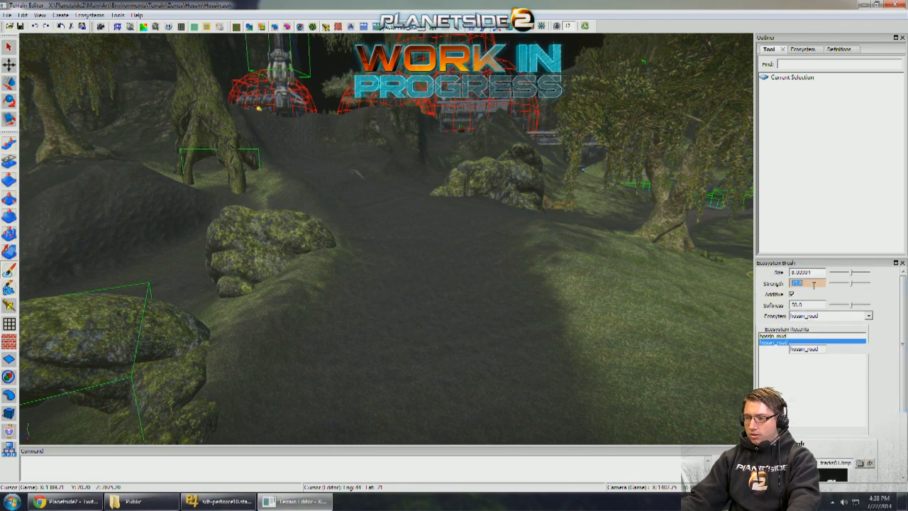
right_click_drag(445, 273, 452, 292)
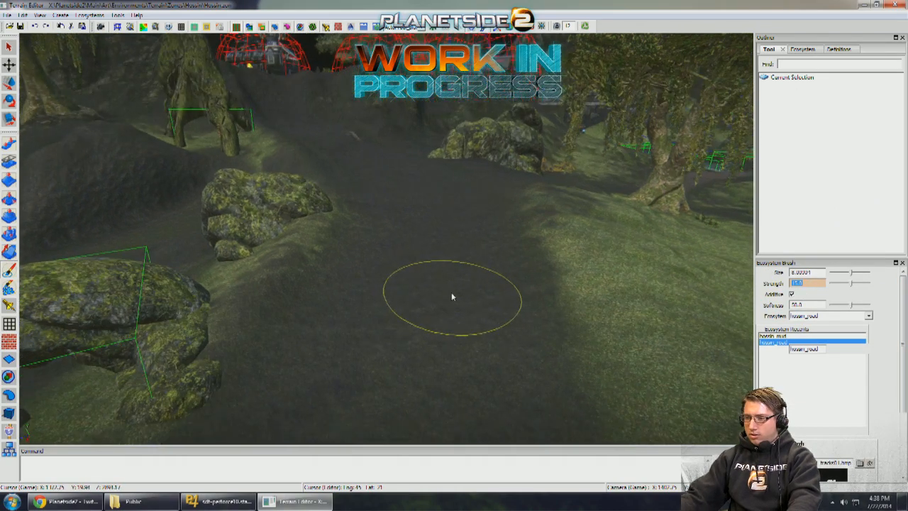
left_click_drag(452, 292, 433, 285)
mouse_move(433, 285)
right_mouse_down()
mouse_move(375, 310)
mouse_move(409, 245)
mouse_move(454, 273)
right_mouse_up()
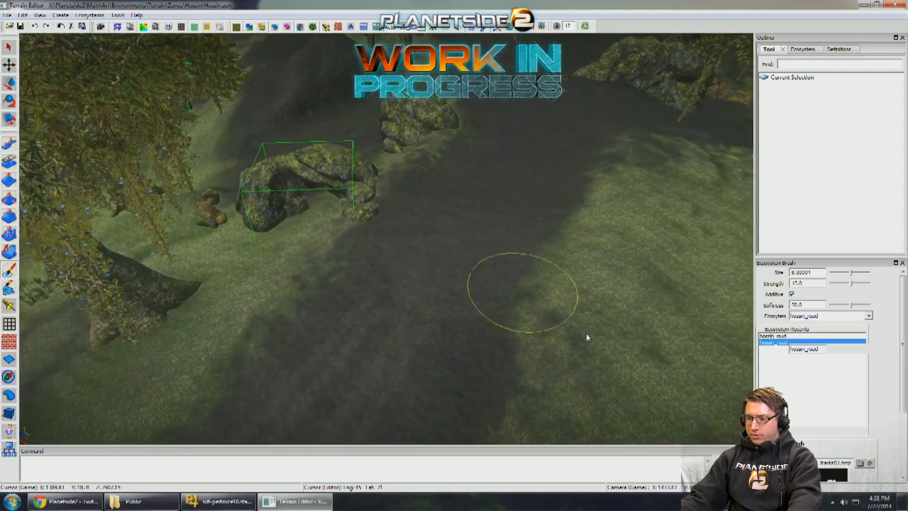
scroll(816, 354, "down", 3)
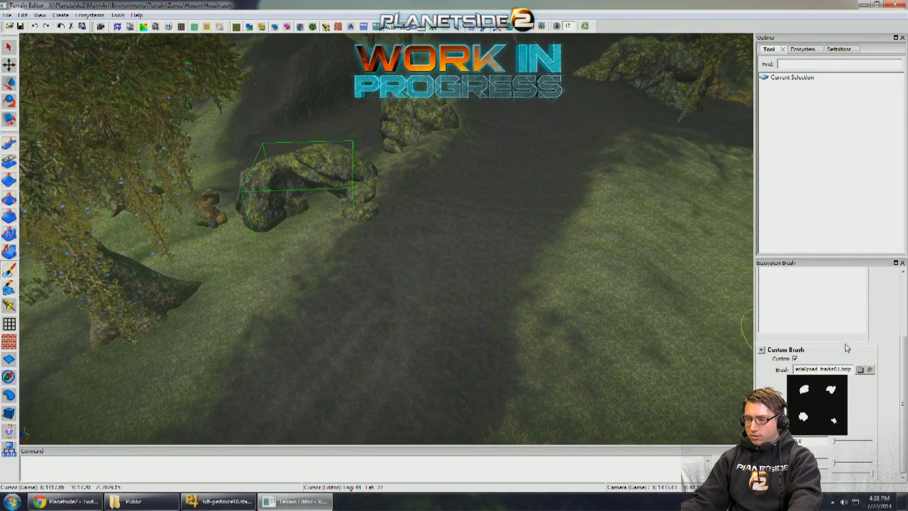
scroll(844, 346, "up", 3)
- Paint hossin_road tire tracks along the muddy path toward the boulders with the custom brush at about size 10.1
mouse_move(570, 268)
right_mouse_down()
mouse_move(385, 300)
mouse_move(577, 310)
mouse_move(417, 340)
right_mouse_up()
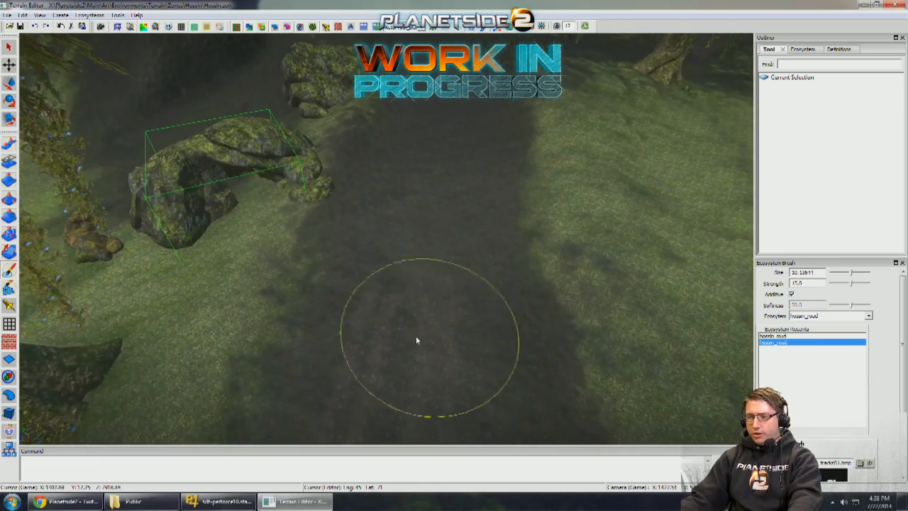
mouse_move(416, 340)
left_mouse_down()
mouse_move(446, 184)
mouse_move(411, 284)
mouse_move(442, 140)
left_mouse_up()
right_click_drag(440, 164, 388, 283)
mouse_move(389, 282)
left_mouse_down()
mouse_move(412, 249)
mouse_move(427, 180)
mouse_move(400, 268)
mouse_move(419, 171)
left_mouse_up()
right_click_drag(417, 166, 416, 260)
mouse_move(416, 260)
left_mouse_down()
mouse_move(423, 334)
mouse_move(436, 259)
mouse_move(425, 224)
mouse_move(418, 364)
mouse_move(431, 224)
left_mouse_up()
left_click_drag(410, 195, 427, 307)
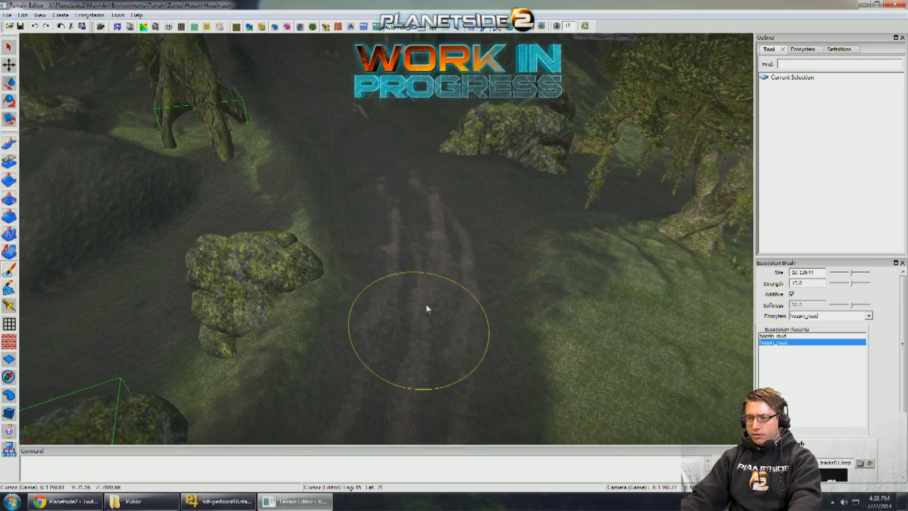
right_click_drag(427, 307, 419, 266)
left_click_drag(418, 266, 407, 323)
mouse_move(407, 323)
right_mouse_down()
mouse_move(406, 272)
mouse_move(406, 299)
mouse_move(413, 293)
right_mouse_up()
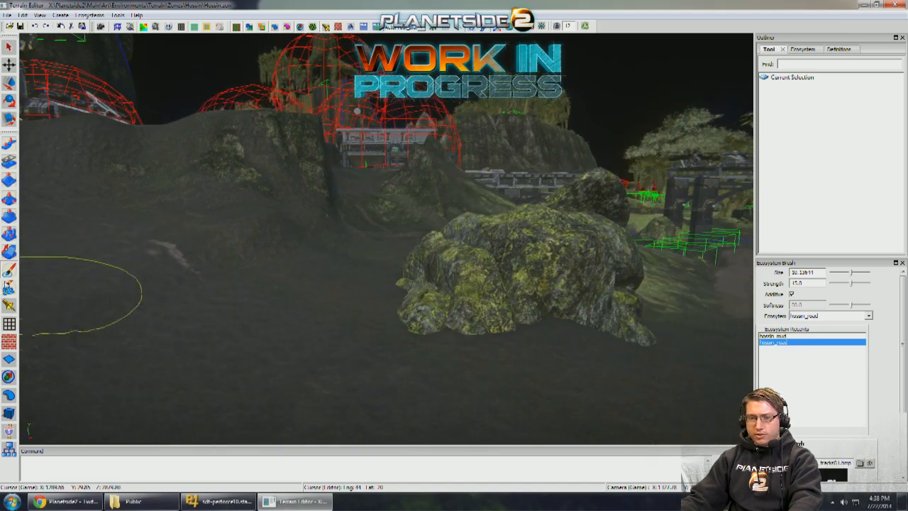
left_click(9, 287)
right_click_drag(289, 344, 276, 352)
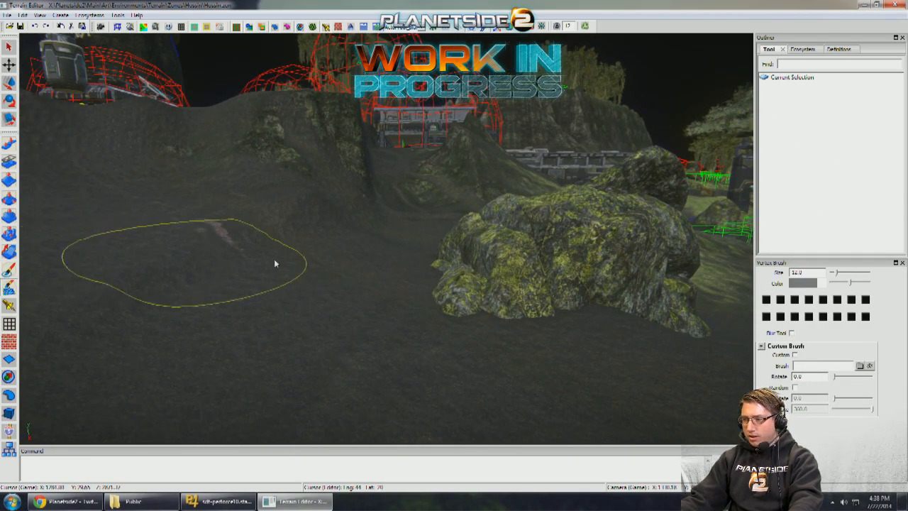
left_click(10, 144)
right_click_drag(353, 240, 349, 254)
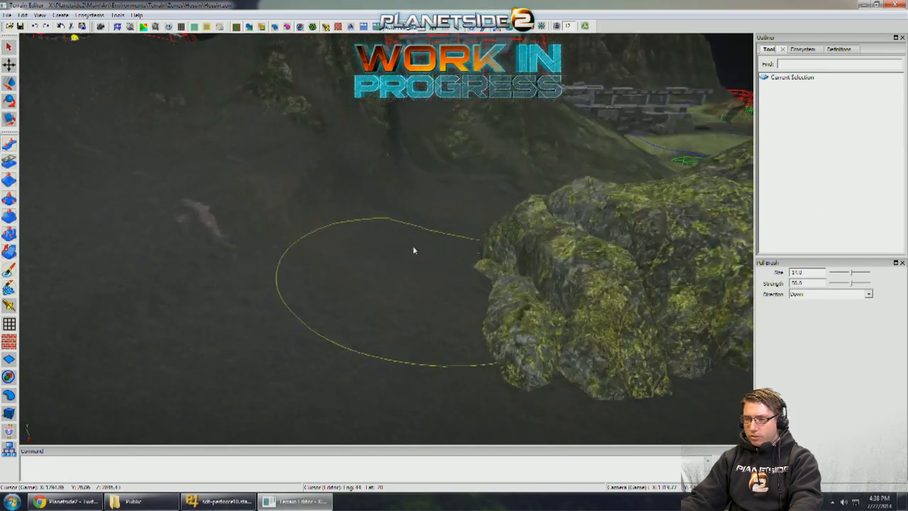
scroll(244, 275, "down", 1)
left_click(13, 270)
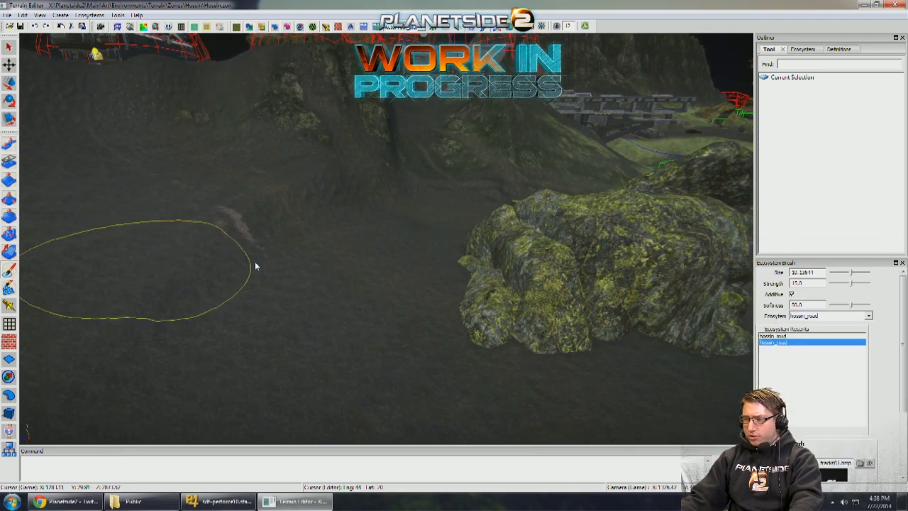
mouse_move(341, 305)
right_mouse_down()
mouse_move(343, 317)
mouse_move(325, 309)
mouse_move(342, 316)
right_mouse_up()
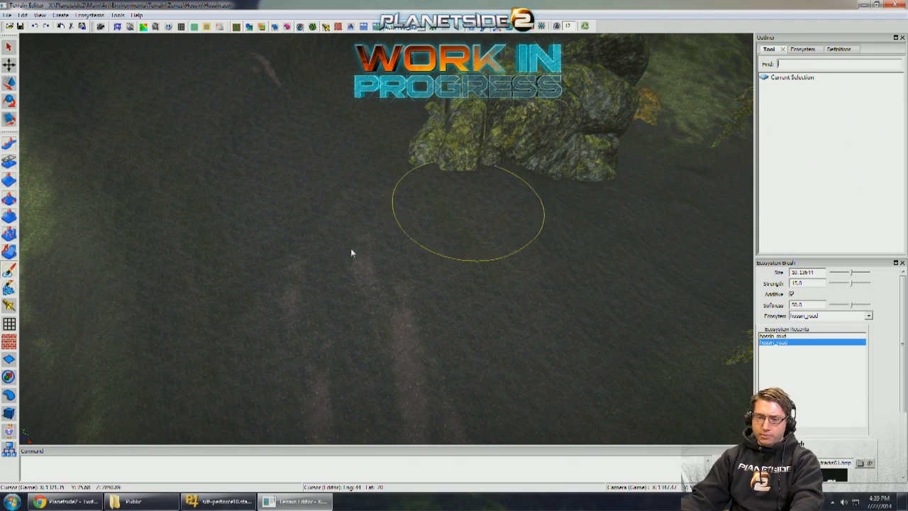
- Search the object templates for magrider and place Common_DPO_StaticVehicles_Magrider at the end of the tire tracks near the boulders
left_click(9, 413)
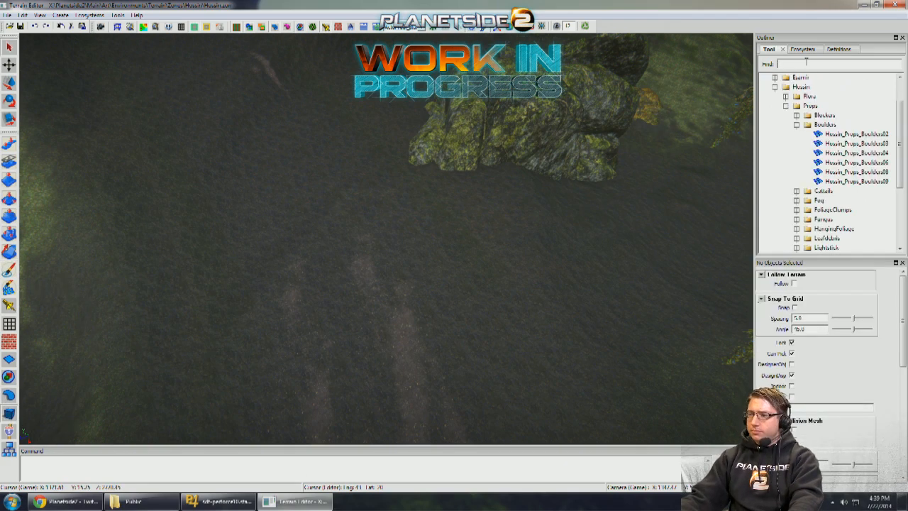
type("map")
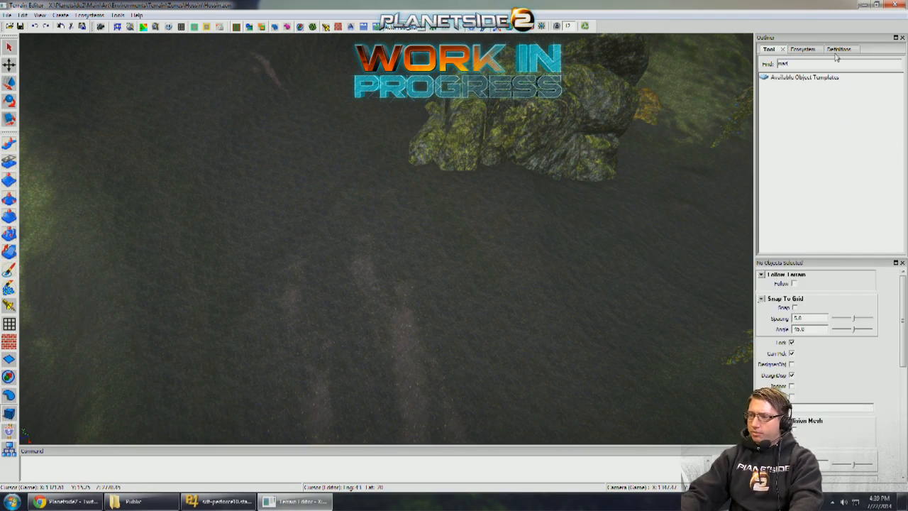
type("griders")
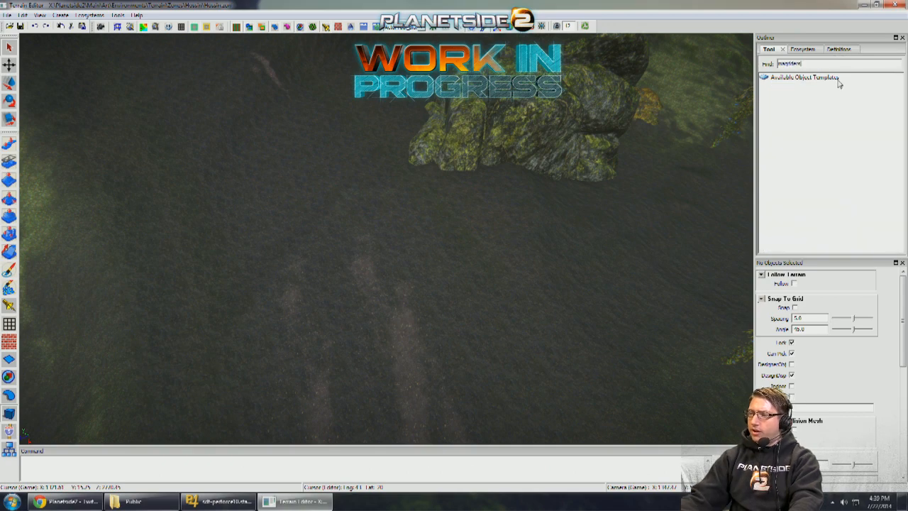
key("BackSpace")
left_click(818, 87)
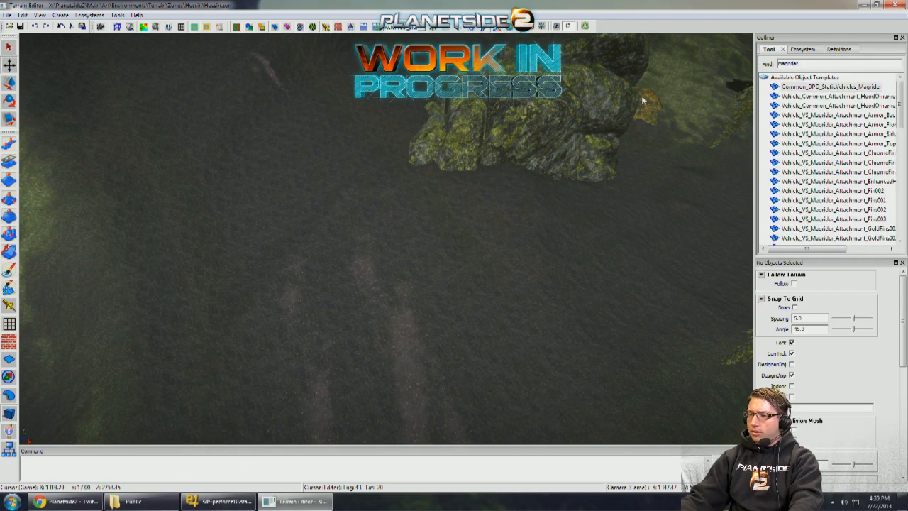
left_click(325, 215)
- Search the object templates for venril and place the GoldVenrilSathir hood ornament figure on the muddy clearing near the base buildings
right_click_drag(355, 217, 567, 201)
type("hood")
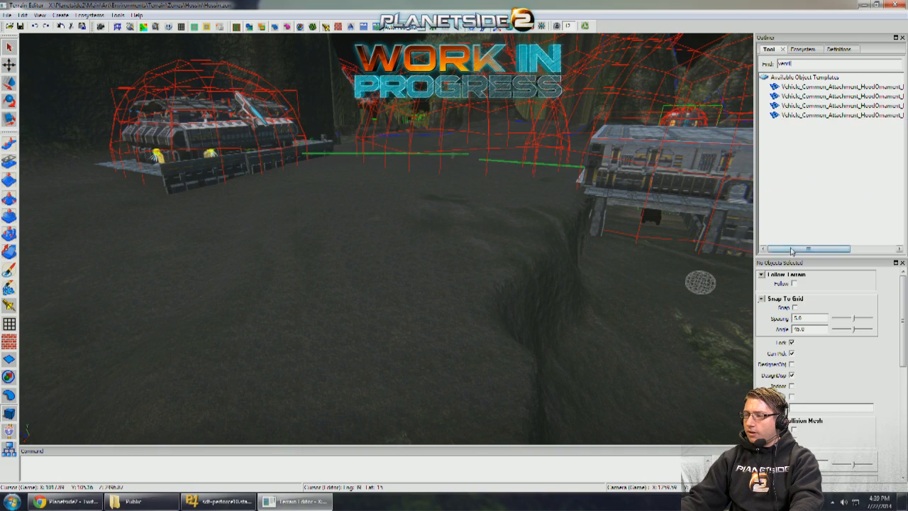
left_click_drag(808, 248, 835, 237)
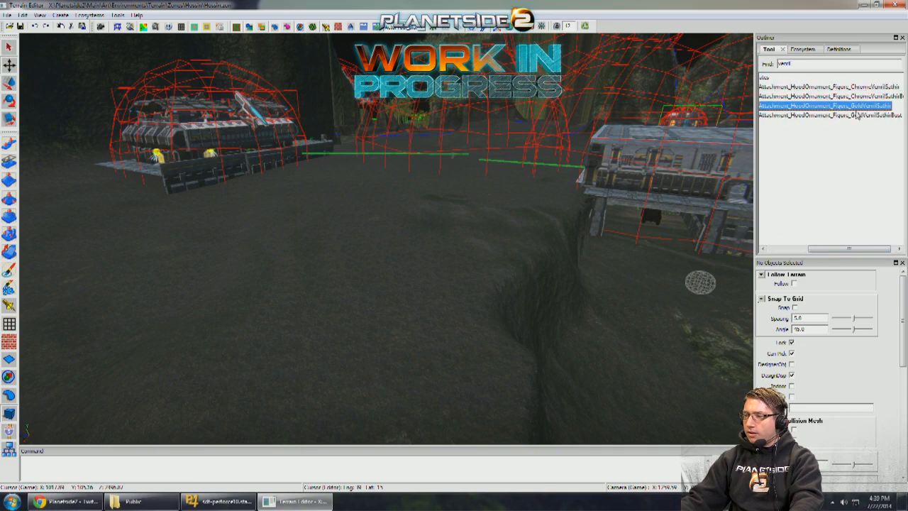
middle_click_drag(377, 203, 431, 269)
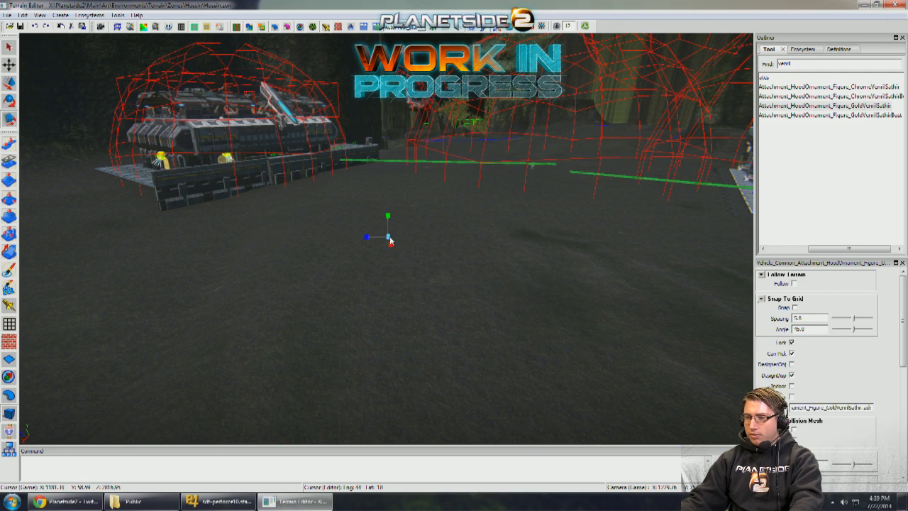
- Set the gold figure's world-space scale to 50 on all three axes
left_click(900, 377)
type("50")
key("Return")
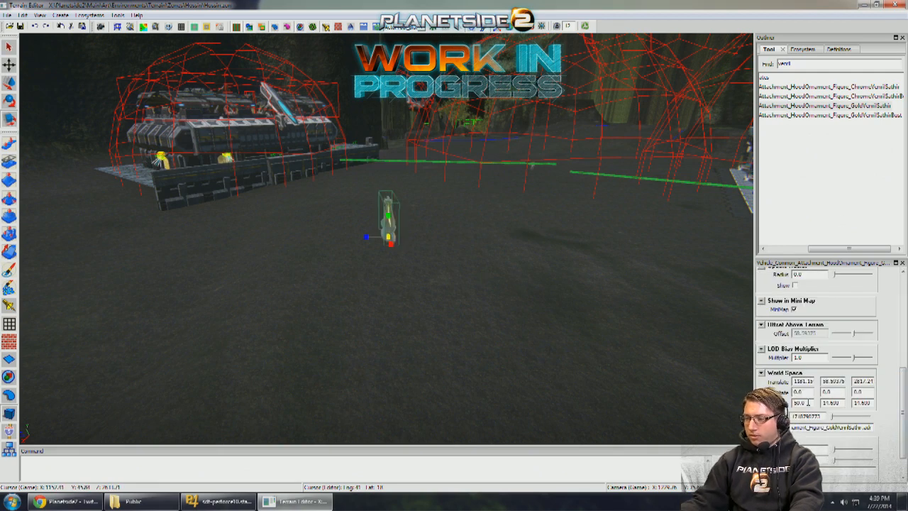
type("50")
key("Return")
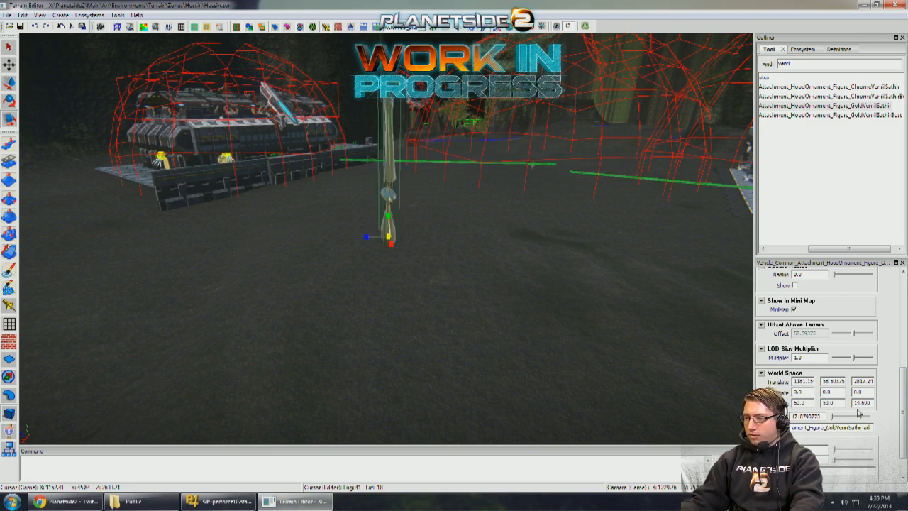
type("50")
key("Return")
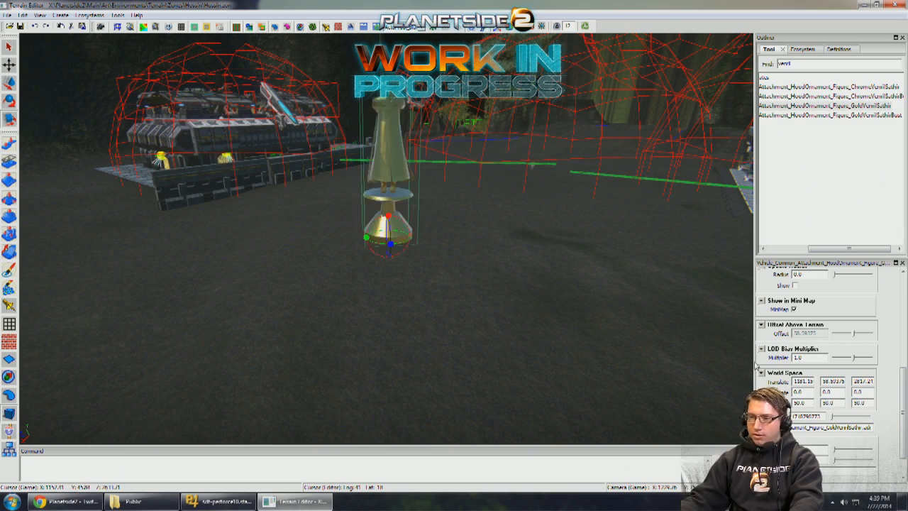
- Rotate the gold statue about its vertical axis to -171 so that its front faces the muddy road
left_click(436, 185)
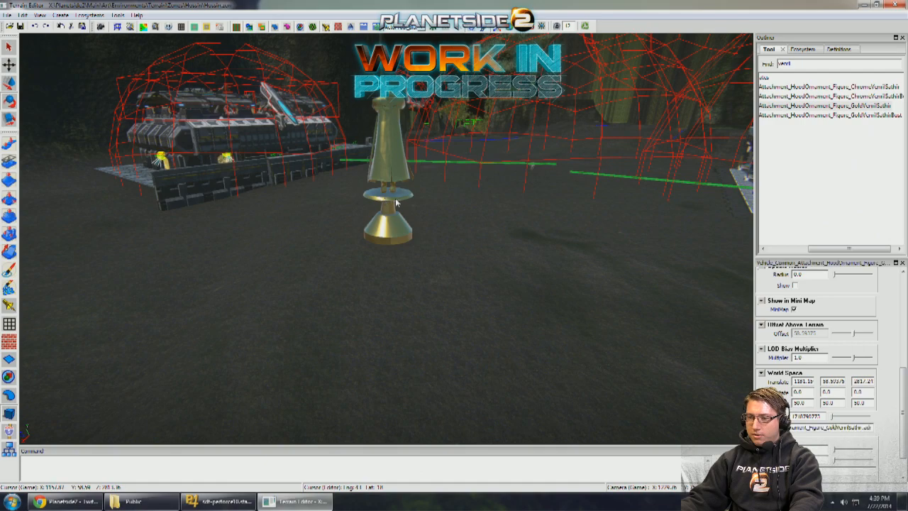
left_click(374, 237)
left_click_drag(364, 240, 500, 271)
key("q")
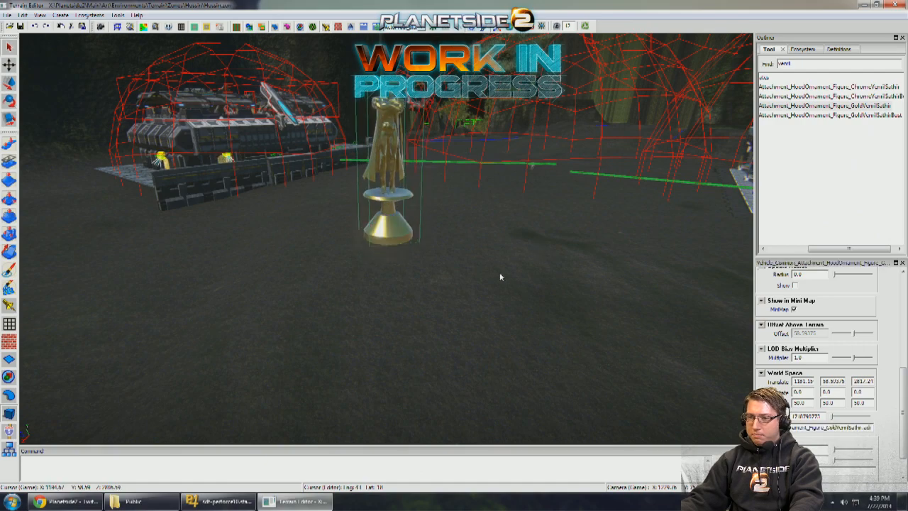
left_click(499, 271)
mouse_move(499, 271)
right_mouse_down()
mouse_move(601, 234)
mouse_move(440, 256)
mouse_move(423, 245)
mouse_move(422, 304)
mouse_move(393, 308)
right_mouse_up()
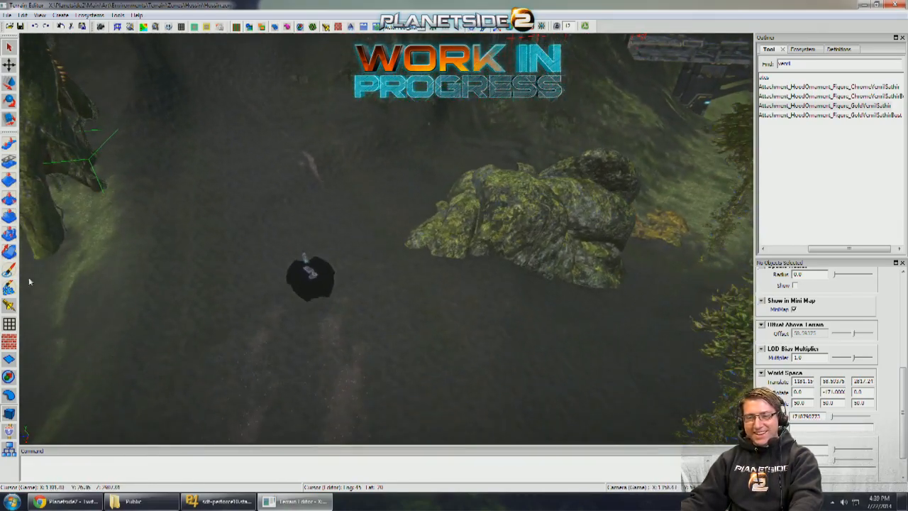
- Paint hossin_road tire tracks behind and around the Magrider with the ecosystem brush enlarged to about size 12.8
left_click(9, 270)
mouse_move(293, 355)
right_mouse_down()
mouse_move(300, 343)
mouse_move(292, 345)
right_mouse_up()
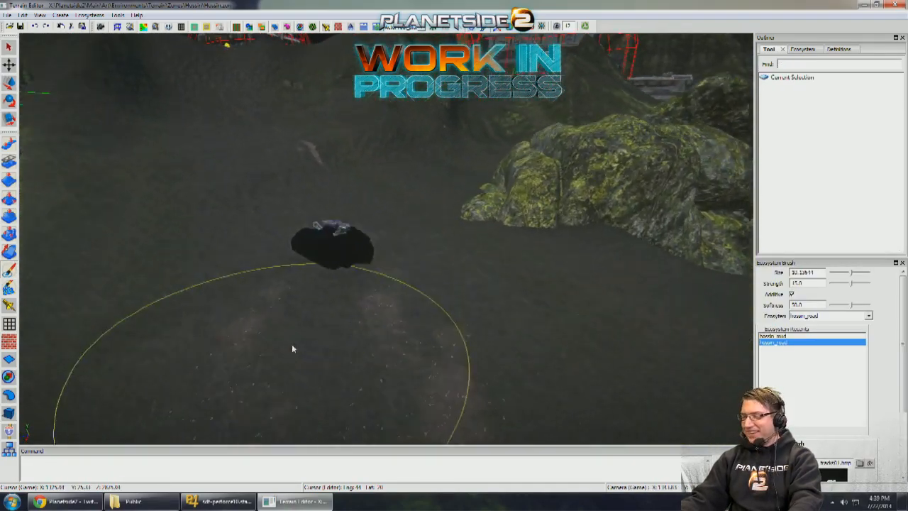
key("]")
key("]")
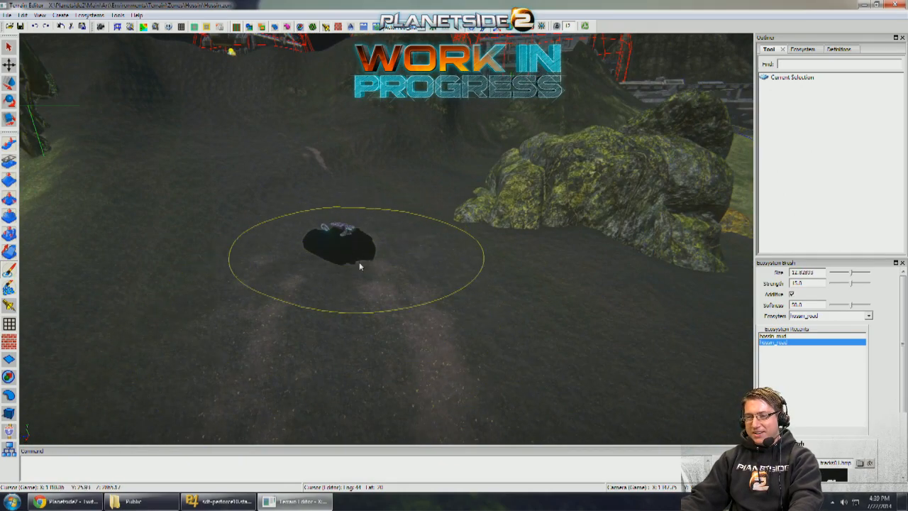
mouse_move(359, 262)
right_mouse_down()
mouse_move(362, 298)
mouse_move(348, 258)
mouse_move(359, 259)
mouse_move(374, 298)
right_mouse_up()
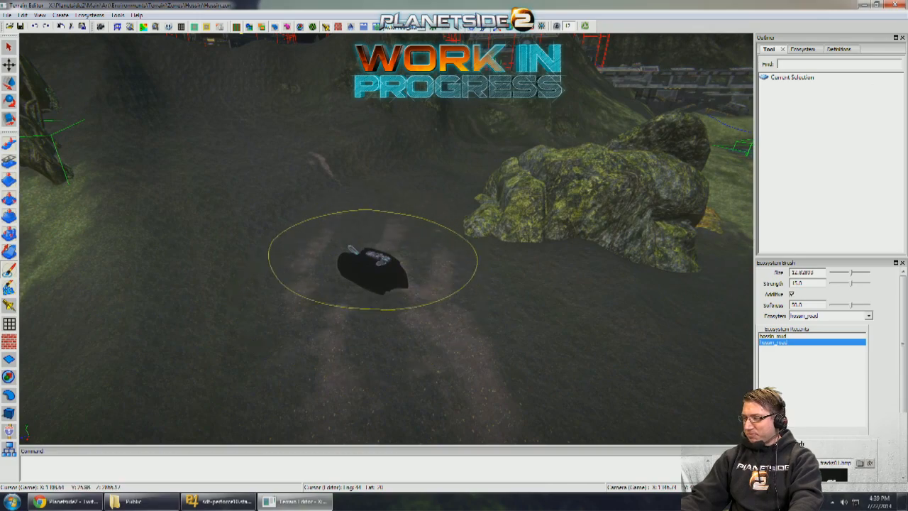
mouse_move(371, 260)
right_mouse_down()
mouse_move(471, 324)
mouse_move(409, 284)
mouse_move(243, 206)
mouse_move(174, 206)
mouse_move(157, 159)
right_mouse_up()
right_click_drag(447, 164, 509, 231)
mouse_move(441, 245)
right_mouse_down()
mouse_move(448, 278)
mouse_move(482, 292)
mouse_move(498, 322)
mouse_move(515, 325)
mouse_move(475, 289)
mouse_move(548, 320)
mouse_move(507, 322)
mouse_move(527, 313)
mouse_move(495, 327)
mouse_move(407, 280)
mouse_move(387, 286)
right_mouse_up()
- Enlarge the gold statue near the base to a scale of 100 on all three axes
left_click(9, 413)
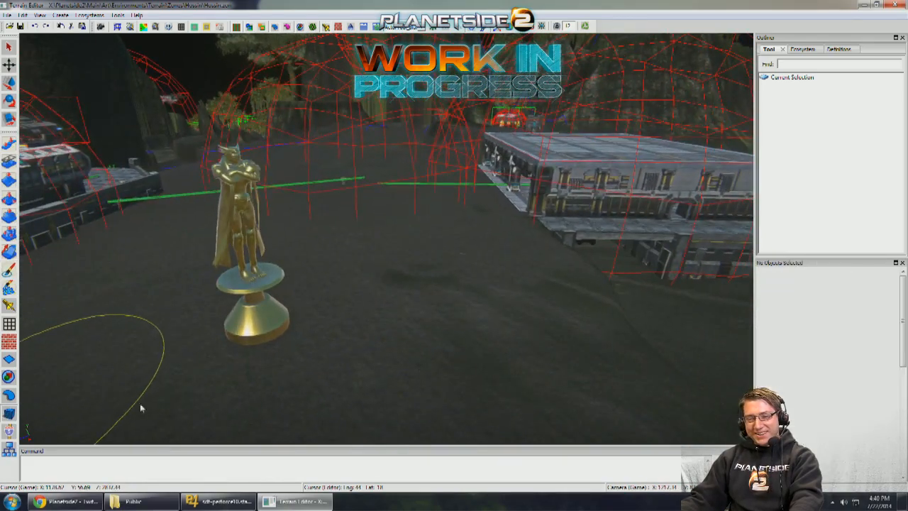
left_click(253, 331)
left_click_drag(306, 328, 823, 341)
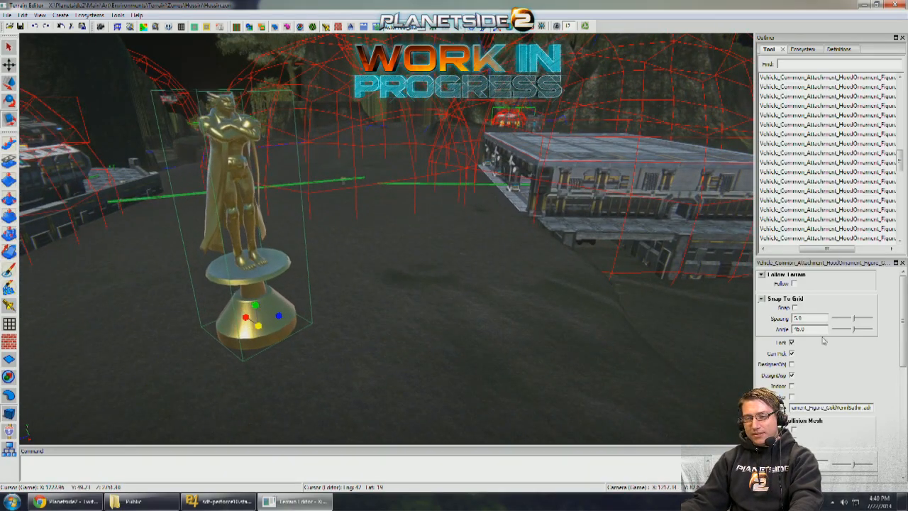
left_click(904, 396)
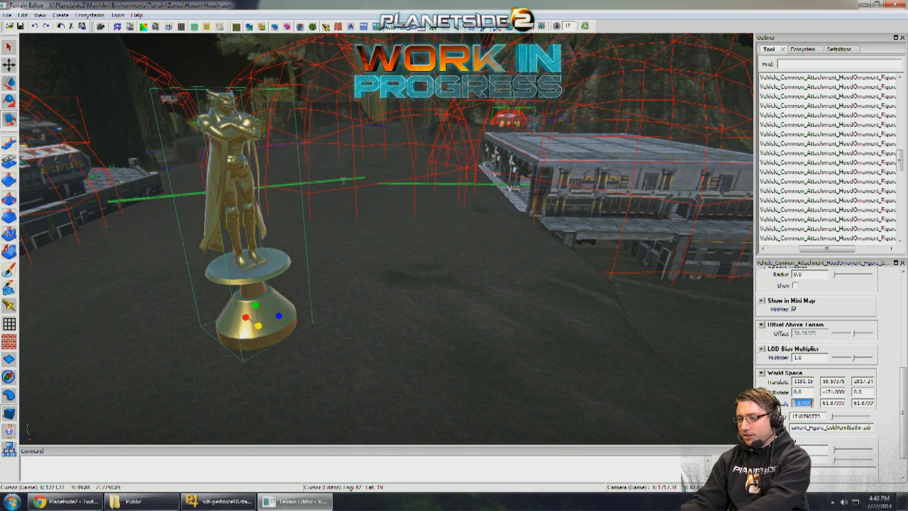
key("Tab")
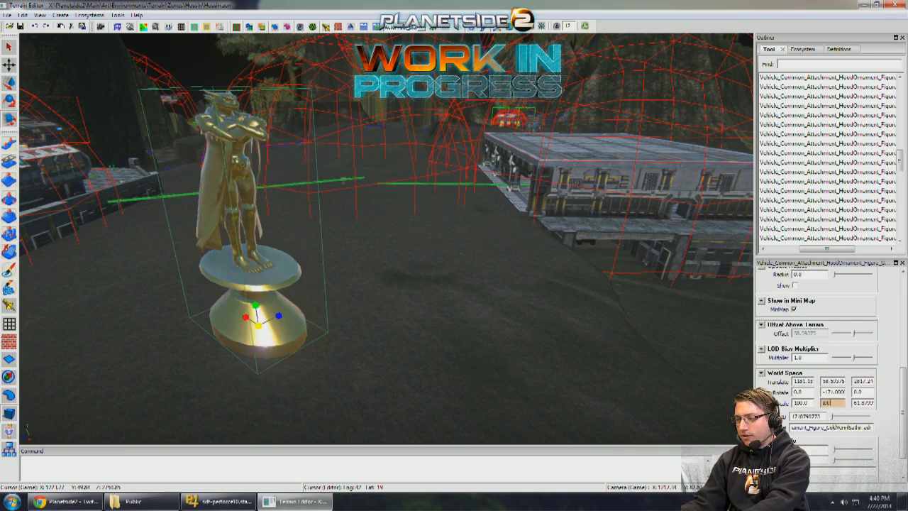
left_click(856, 405)
type("100")
key("Return")
mouse_move(419, 352)
right_mouse_down()
mouse_move(416, 344)
mouse_move(588, 265)
mouse_move(413, 333)
mouse_move(407, 308)
mouse_move(333, 364)
right_mouse_up()
key("q")
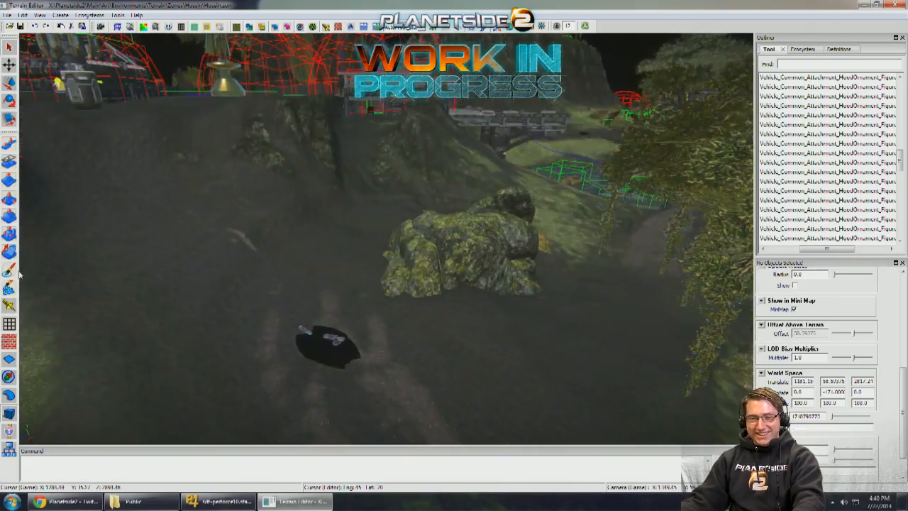
- Paint hossin_road tracks branching off beside the Magrider toward the gap between boulders and tree, with the ecosystem brush at about size 10.1
left_click(9, 270)
right_click_drag(434, 334, 468, 334)
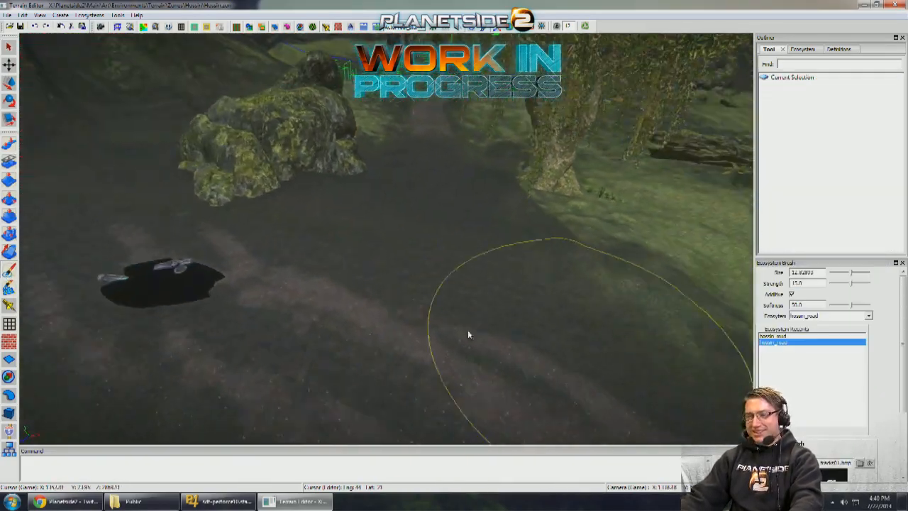
scroll(455, 320, "down", 1)
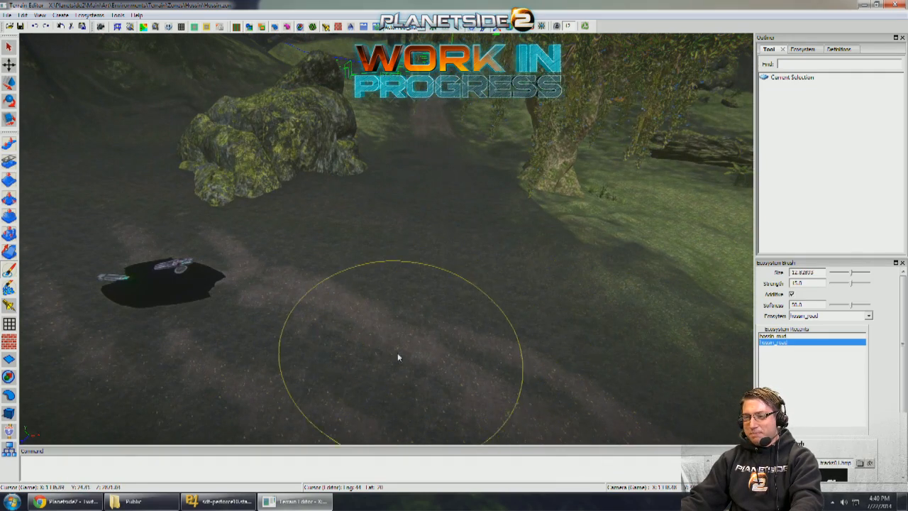
left_click_drag(397, 355, 415, 282)
scroll(423, 311, "down", 1)
right_click_drag(478, 352, 461, 353)
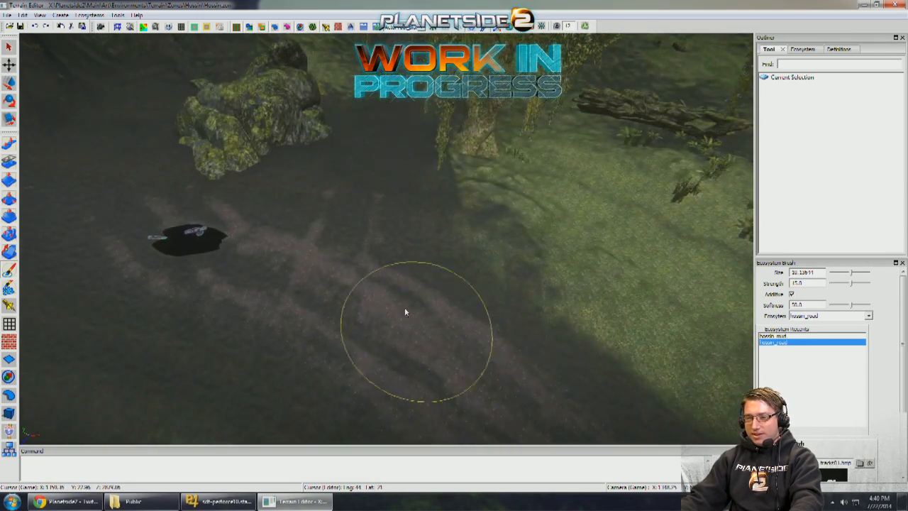
mouse_move(361, 248)
left_mouse_down()
mouse_move(356, 194)
mouse_move(244, 247)
mouse_move(346, 197)
mouse_move(353, 238)
mouse_move(423, 344)
left_mouse_up()
scroll(372, 297, "up", 1)
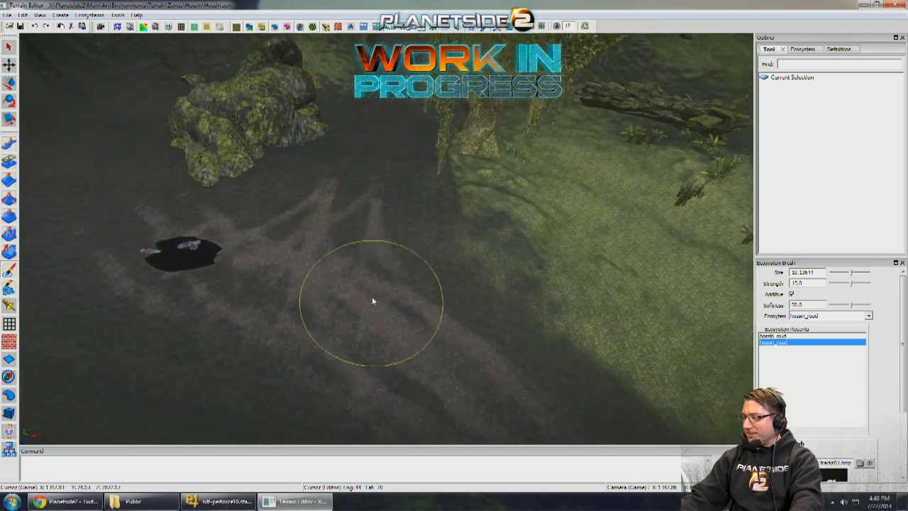
- Extend the hossin_road tire tracks along the side path between the boulders and the tree
mouse_move(371, 297)
left_mouse_down()
mouse_move(338, 298)
mouse_move(368, 157)
left_mouse_up()
right_click_drag(367, 157, 365, 198)
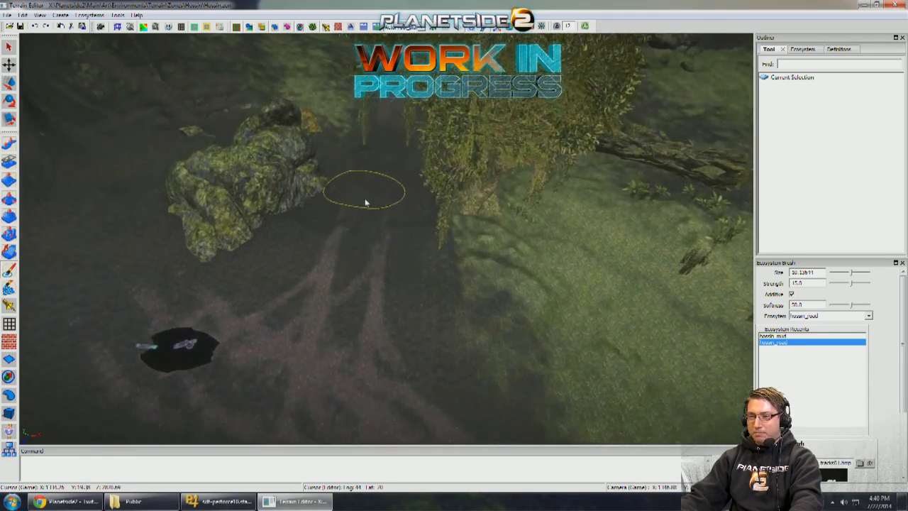
scroll(361, 210, "up", 3)
left_click_drag(359, 213, 375, 168)
scroll(373, 250, "up", 3)
left_click_drag(377, 227, 391, 105)
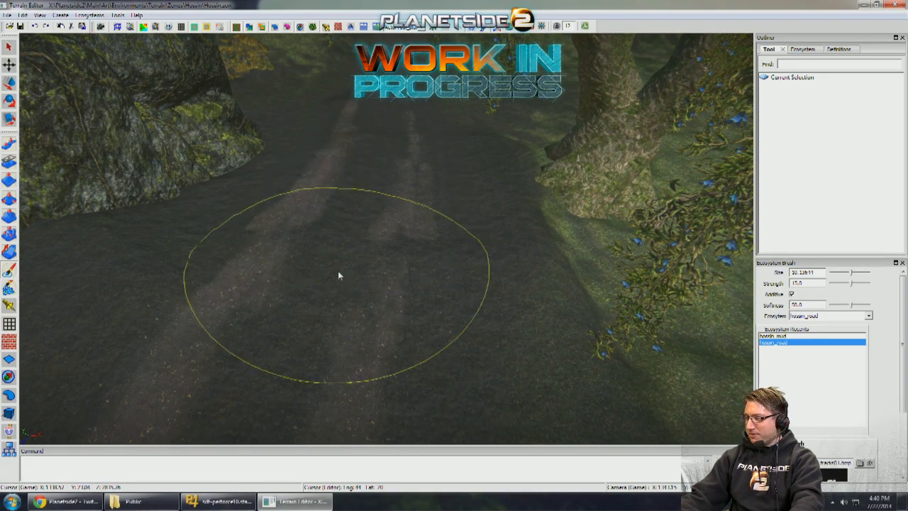
right_click_drag(338, 273, 350, 243)
- Paint more hossin_road tracks across the fork and along the main muddy road between the grassy banks
scroll(350, 243, "down", 3)
scroll(393, 205, "down", 2)
scroll(392, 204, "down", 1)
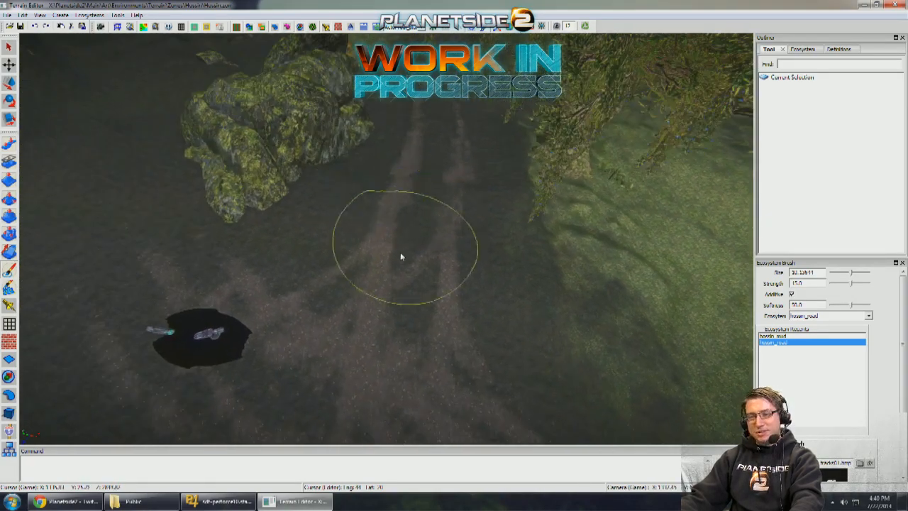
mouse_move(268, 332)
right_mouse_down()
mouse_move(102, 180)
mouse_move(364, 328)
mouse_move(324, 300)
mouse_move(407, 378)
mouse_move(367, 310)
mouse_move(389, 335)
mouse_move(403, 308)
right_mouse_up()
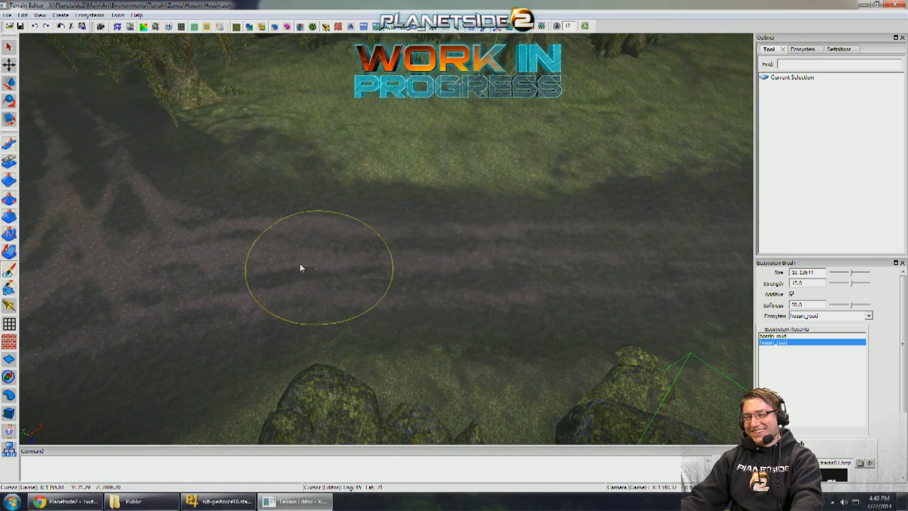
right_click_drag(300, 265, 274, 268)
right_click_drag(159, 293, 421, 298)
mouse_move(300, 255)
right_mouse_down()
mouse_move(444, 305)
mouse_move(347, 253)
mouse_move(300, 242)
mouse_move(489, 330)
mouse_move(482, 315)
mouse_move(501, 342)
mouse_move(525, 335)
mouse_move(499, 326)
mouse_move(518, 290)
mouse_move(434, 332)
mouse_move(33, 249)
mouse_move(62, 267)
right_mouse_up()
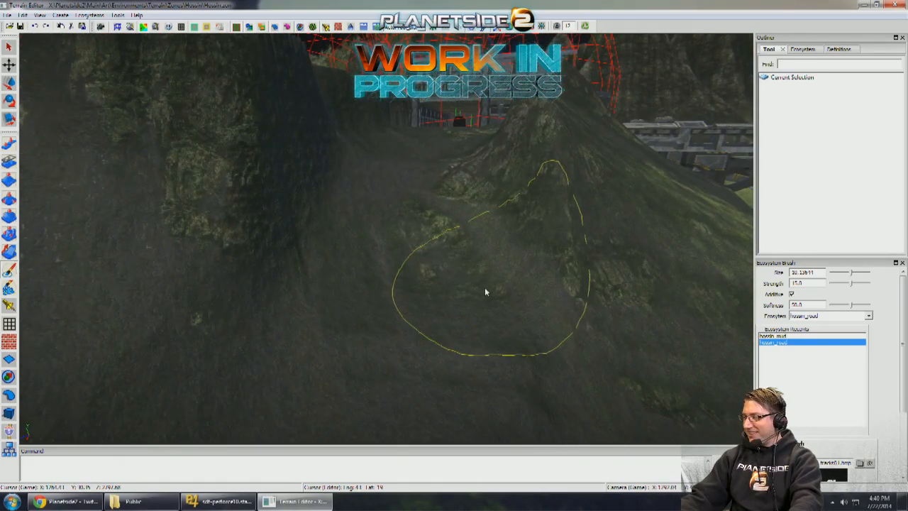
- Reduce the ecosystem brush to about size 8 and paint hossin_road and hossin_mud over the mossy patch on the slope path
key("bracketleft")
key("bracketleft")
mouse_move(456, 292)
right_mouse_down()
mouse_move(705, 324)
mouse_move(699, 320)
right_mouse_up()
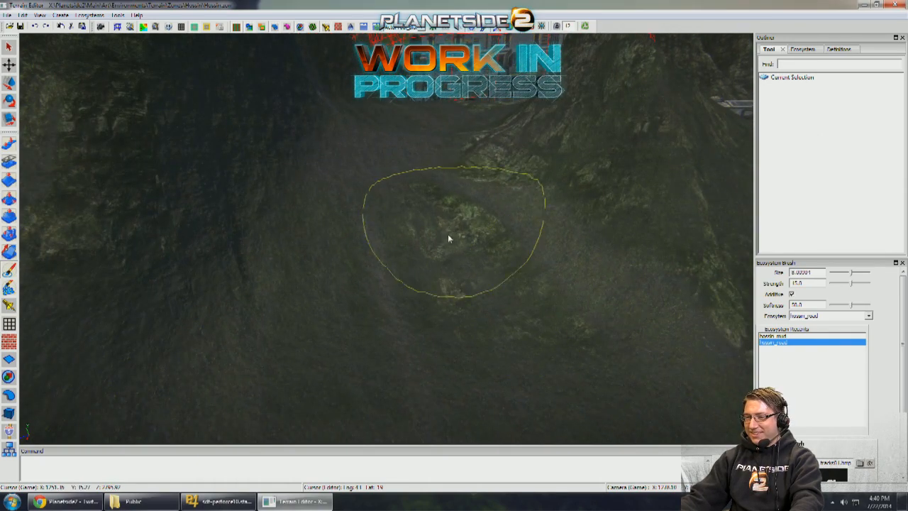
left_click(773, 336)
mouse_move(456, 262)
left_mouse_down()
mouse_move(439, 244)
mouse_move(434, 278)
left_mouse_up()
mouse_move(435, 278)
right_mouse_down()
mouse_move(410, 258)
mouse_move(426, 260)
mouse_move(687, 178)
right_mouse_up()
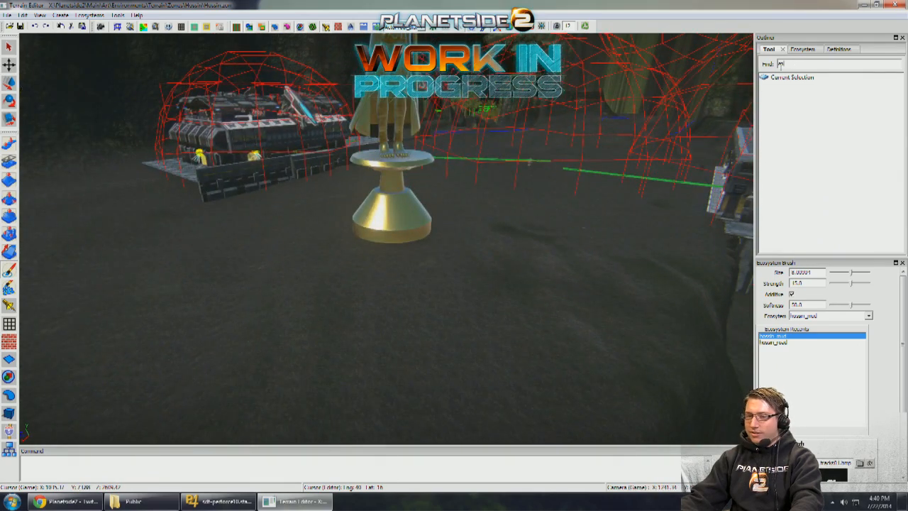
- Find the ChromeChatdy hood ornament object with "chat", place it beside the gold statue and scale it to 500 on all axes
left_click(9, 413)
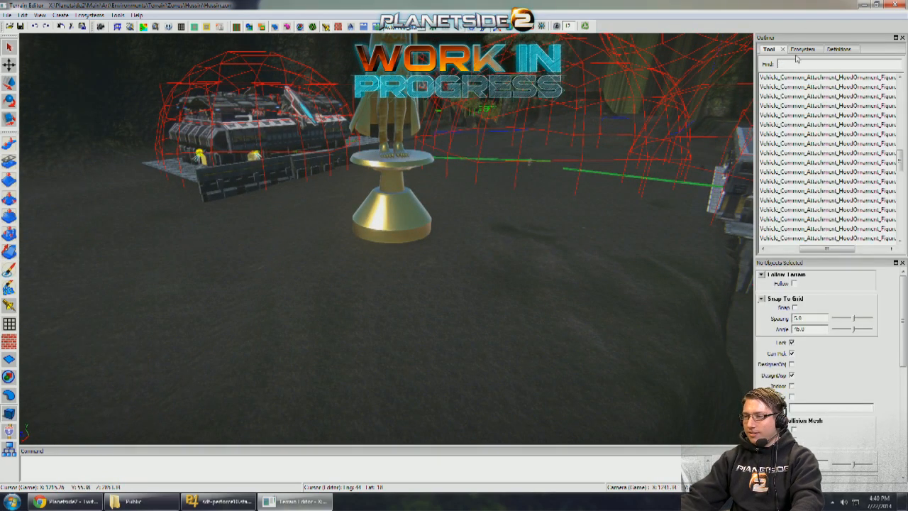
type("att")
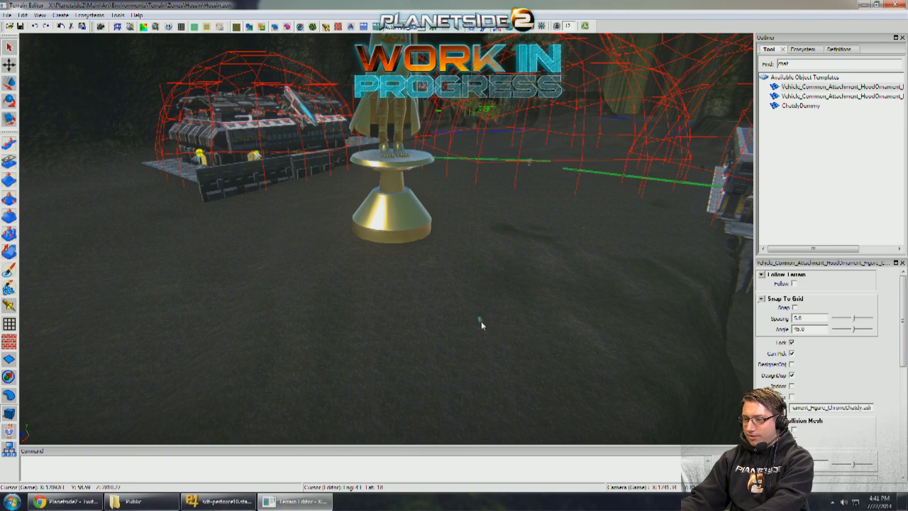
left_click(904, 398)
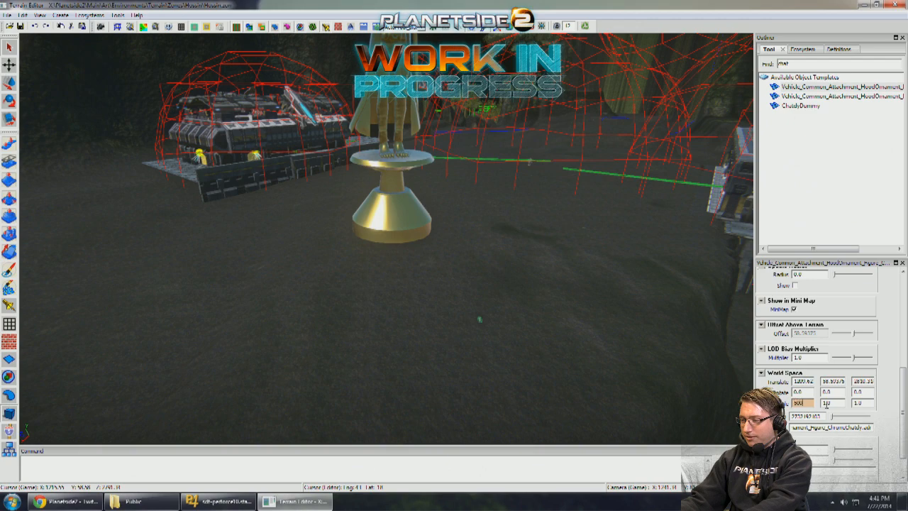
left_click(826, 403)
type("500")
left_click(857, 403)
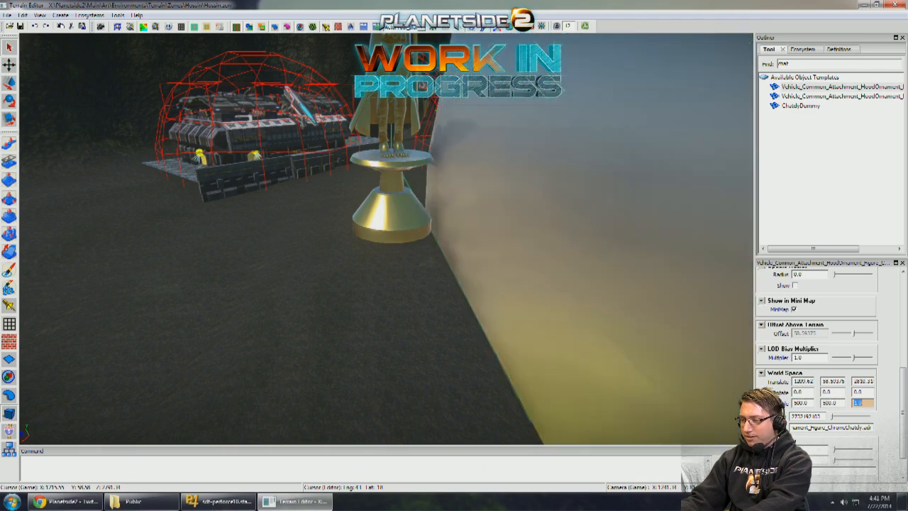
type("500")
key("Return")
- Rotate the chrome statue 74 degrees about its vertical axis and move it away from the base toward the bridge
scroll(644, 317, "down", 6)
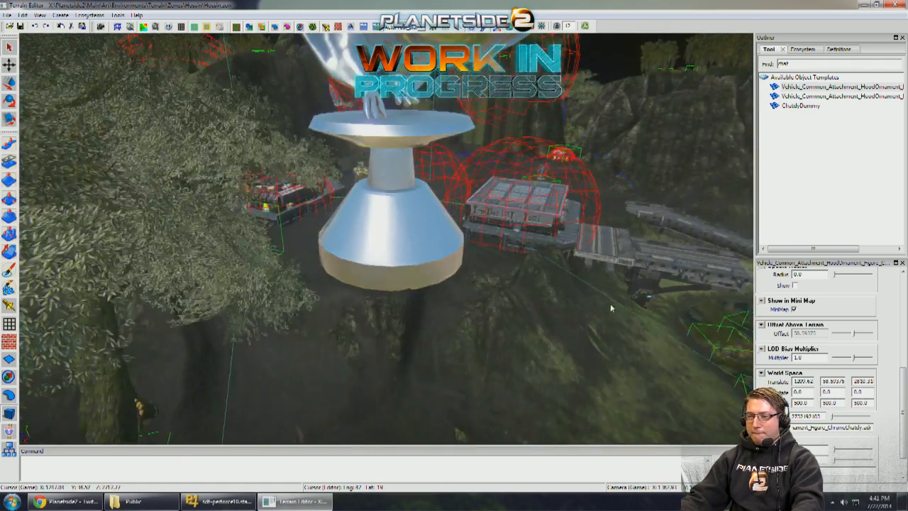
scroll(396, 248, "down", 3)
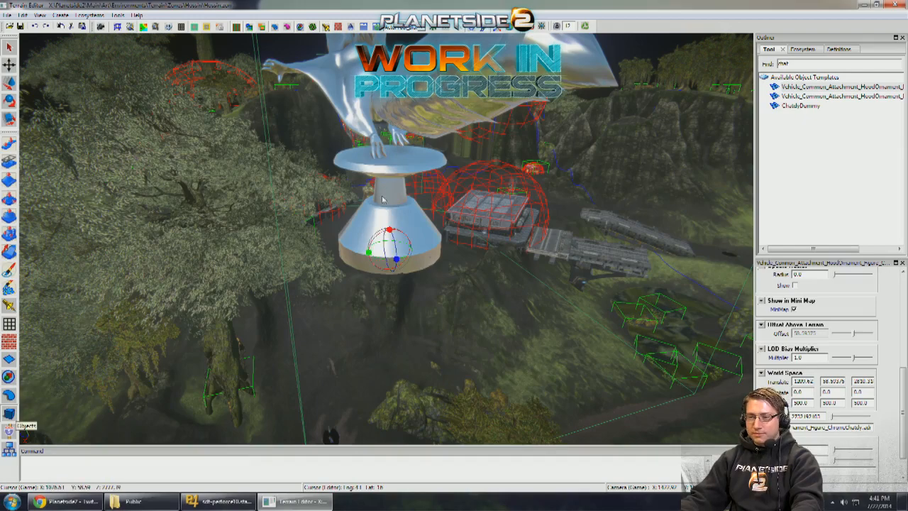
left_click_drag(382, 196, 434, 201)
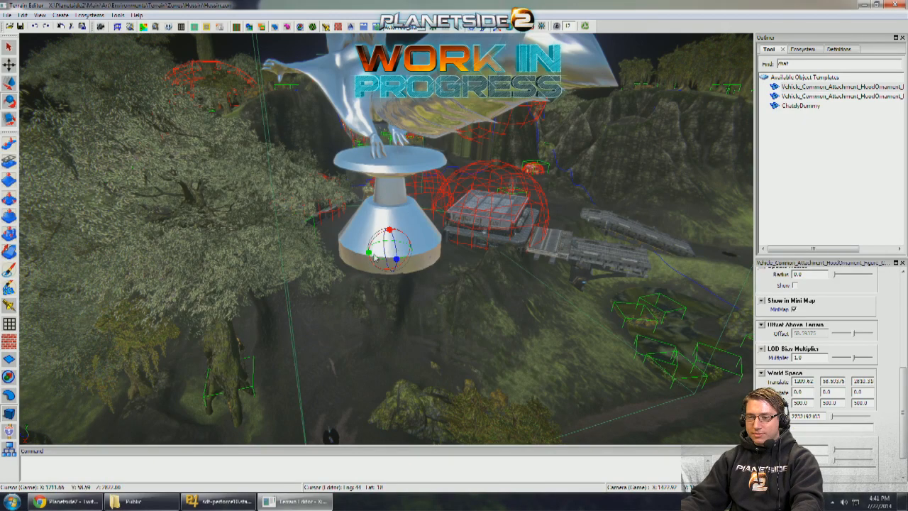
left_click_drag(373, 254, 692, 274)
key("w")
middle_click_drag(667, 273, 574, 263)
left_click_drag(564, 210, 676, 199)
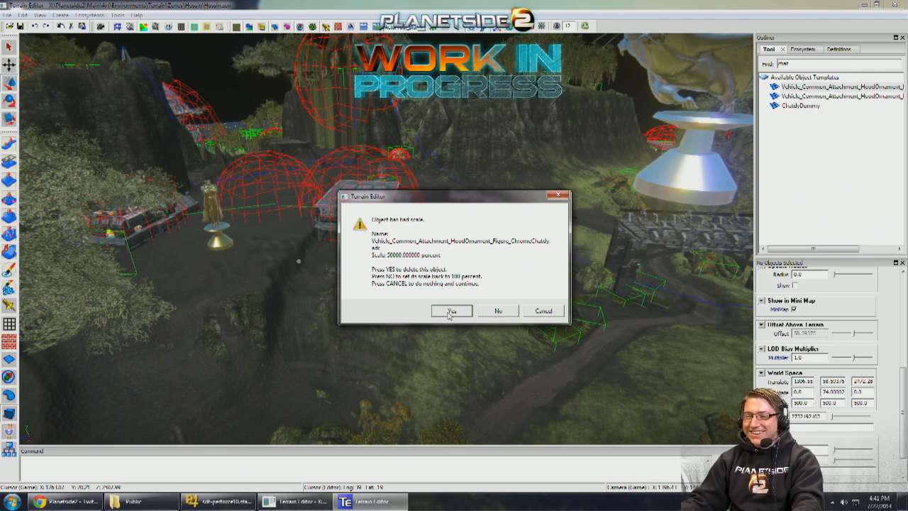
- Dismiss the bad-scale warning without deleting the chrome statue and set its scale to 300 on all three axes
left_click(489, 312)
right_click_drag(494, 314, 496, 271)
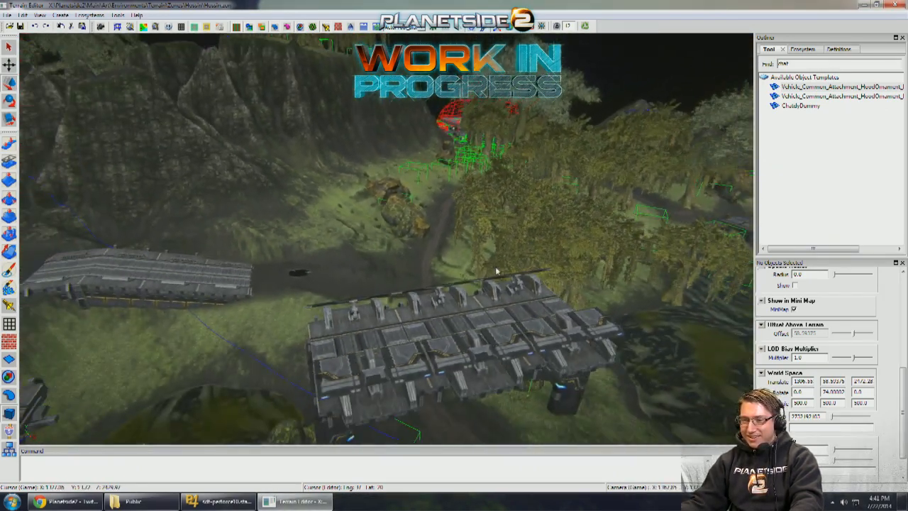
right_click_drag(453, 243, 468, 243)
left_click(468, 242)
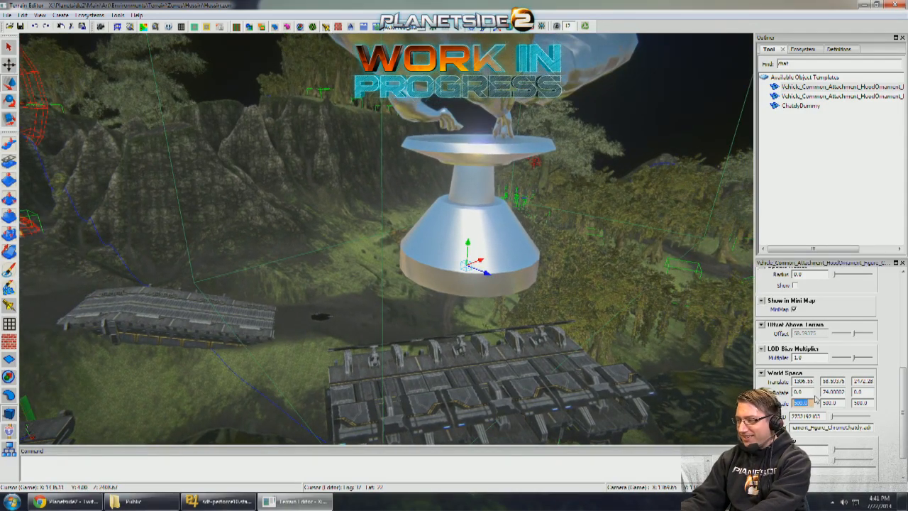
key("Tab")
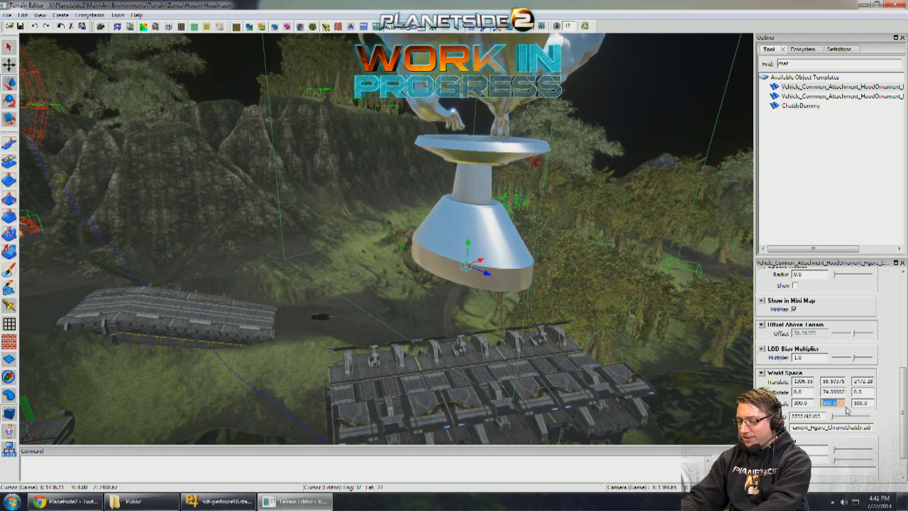
type("300")
key("Return")
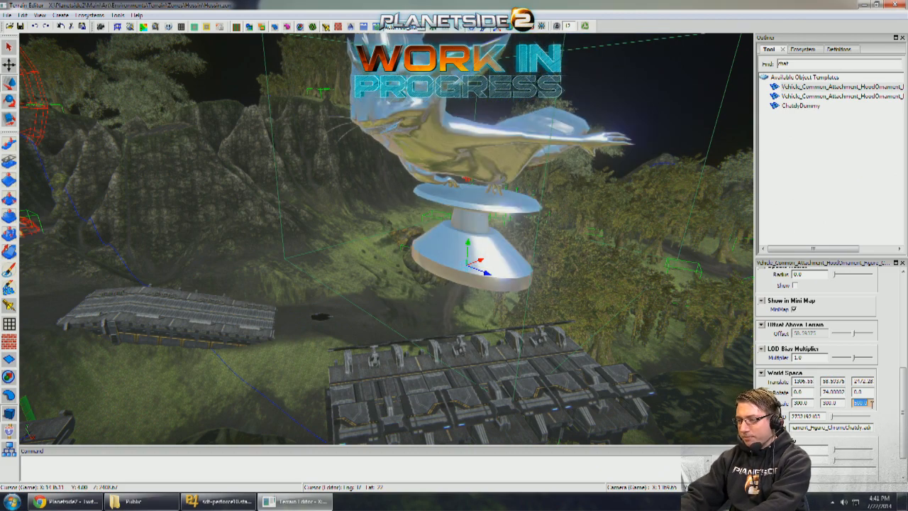
left_click(868, 402)
type("300")
key("Return")
- Move the chrome statue onto the bridge tower platform and scale it down uniformly to about 205.45
right_click_drag(556, 361, 569, 341)
left_click_drag(468, 229, 507, 378)
left_click_drag(512, 410, 521, 342)
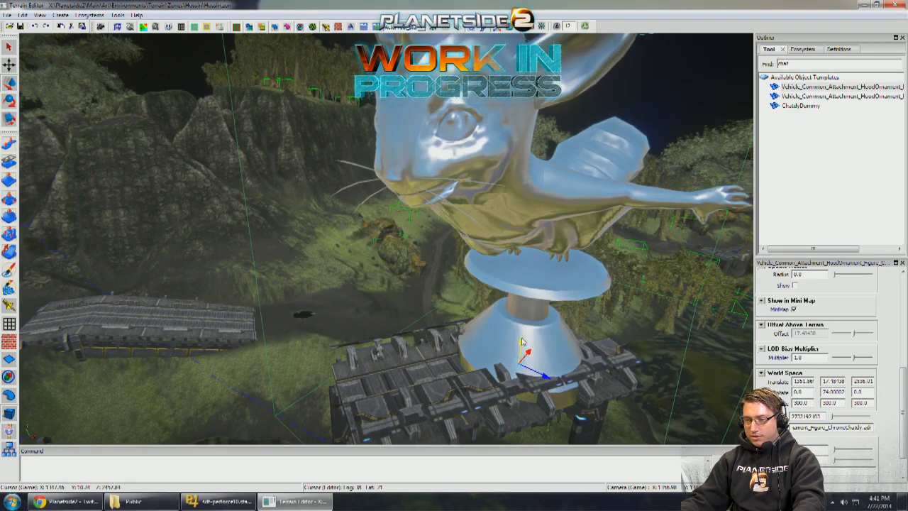
left_click_drag(498, 372, 308, 383)
key("s")
right_click_drag(308, 383, 284, 327)
right_click_drag(425, 283, 394, 369)
- Paint hossin_road tire tracks along the muddy road past the boulder with the ecosystem brush at about size 11.4
key("w")
key("a")
right_click_drag(106, 291, 140, 289)
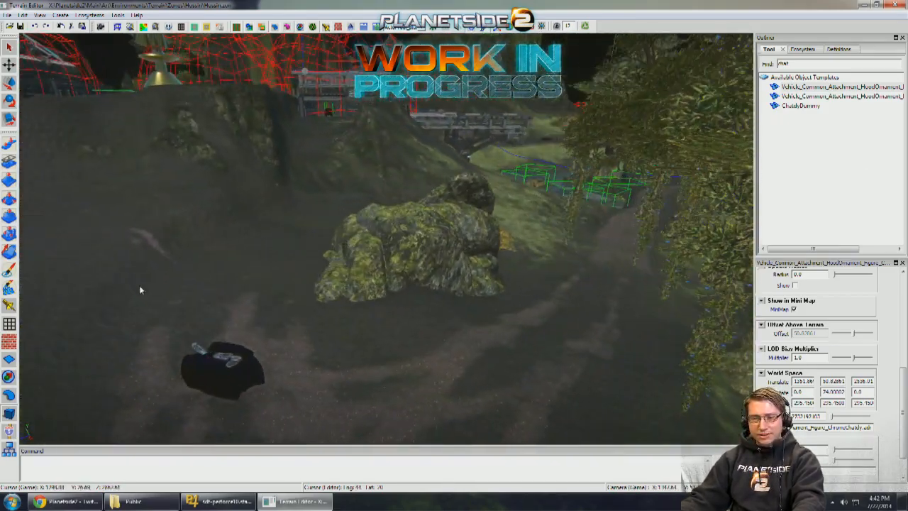
right_click_drag(57, 275, 2, 246)
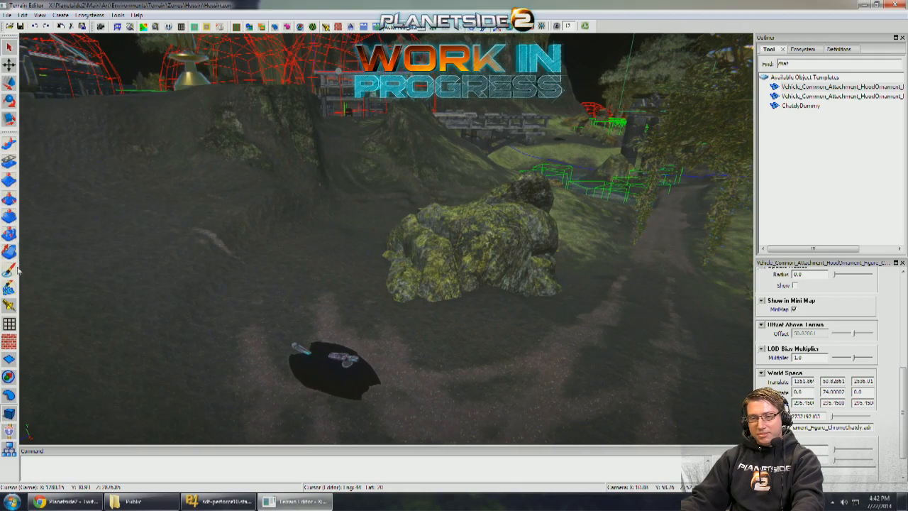
mouse_move(213, 275)
right_mouse_down()
mouse_move(467, 286)
mouse_move(458, 287)
right_mouse_up()
key("w")
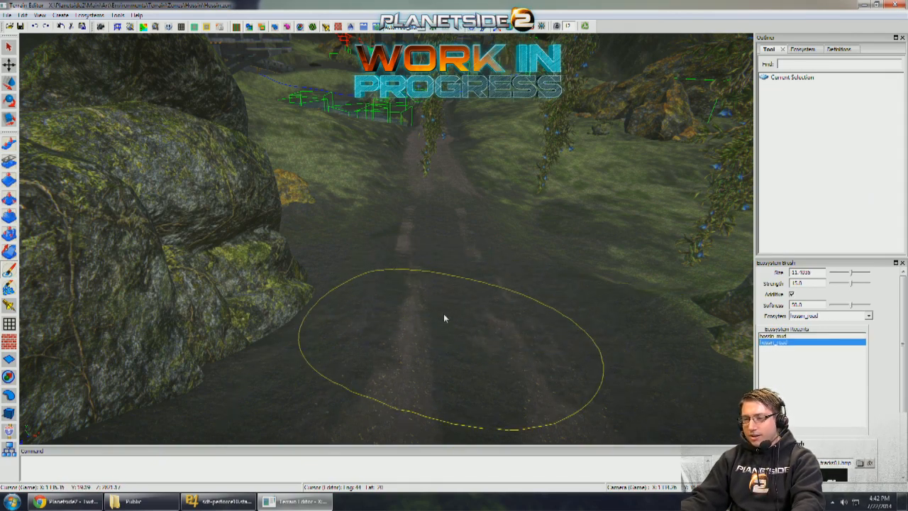
scroll(437, 232, "up", 4)
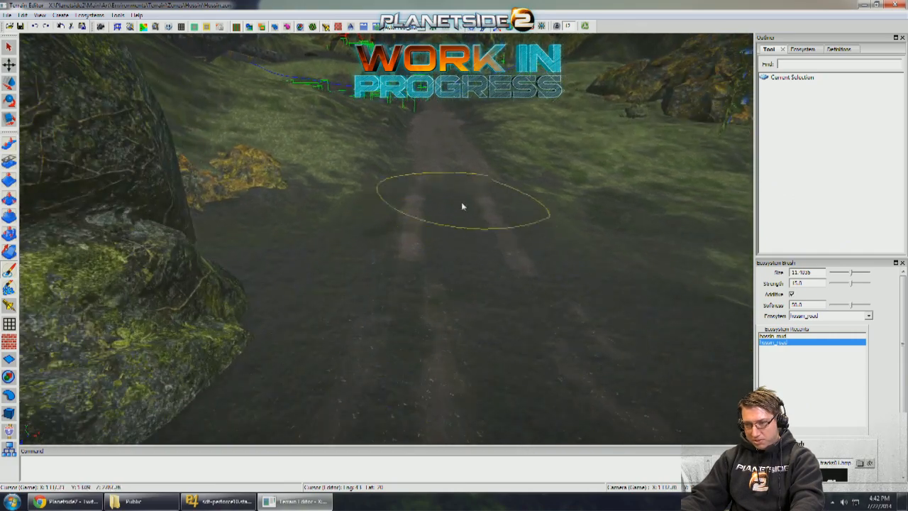
right_click_drag(503, 297, 470, 265, "alt")
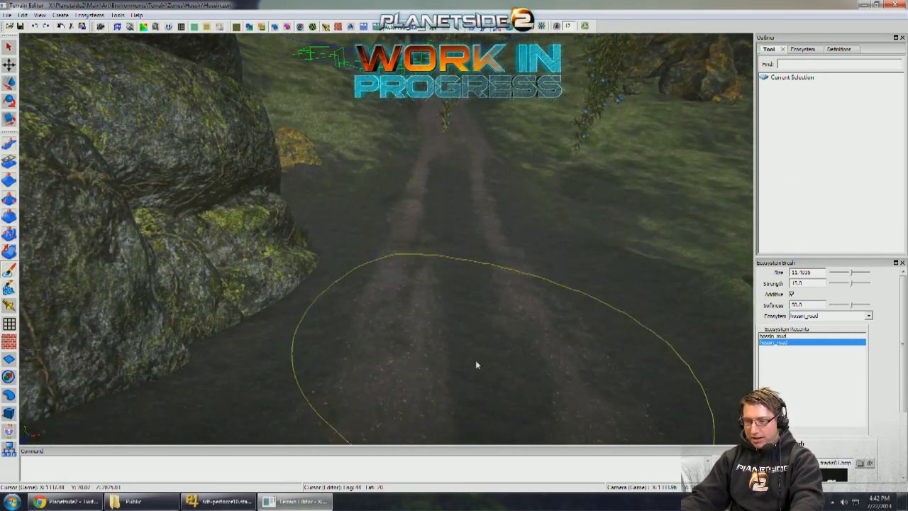
- Extend the hossin_road tire tracks along the road between the grassy banks toward the trees
mouse_move(480, 212)
left_mouse_down("alt")
mouse_move(472, 239)
mouse_move(426, 219)
left_mouse_up("alt")
right_click_drag(426, 220, 339, 161, "alt")
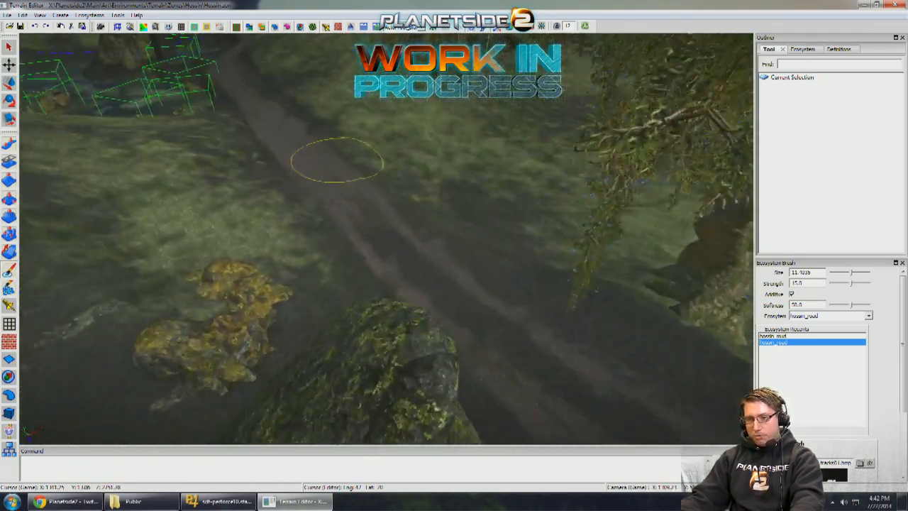
left_click_drag(339, 160, 444, 226, "alt")
right_click_drag(443, 227, 426, 232, "alt")
mouse_move(426, 232)
left_mouse_down("alt")
mouse_move(386, 134)
mouse_move(361, 114)
mouse_move(617, 158)
mouse_move(474, 249)
mouse_move(204, 173)
left_mouse_up("alt")
mouse_move(132, 186)
left_mouse_down("alt")
mouse_move(122, 183)
mouse_move(280, 186)
mouse_move(271, 196)
mouse_move(226, 182)
mouse_move(361, 270)
mouse_move(389, 250)
mouse_move(365, 231)
mouse_move(366, 209)
mouse_move(490, 274)
mouse_move(344, 213)
mouse_move(209, 247)
mouse_move(464, 229)
mouse_move(339, 228)
left_mouse_up("alt")
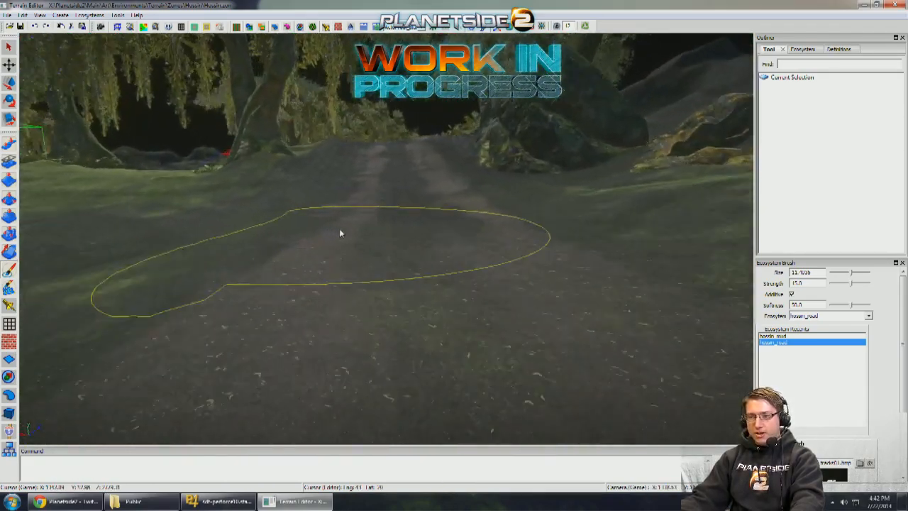
- Fill in the hossin_road tracks on the tree-lined stretch and back beside the boulder toward the Magrider
mouse_move(397, 218)
left_mouse_down("alt")
mouse_move(408, 211)
mouse_move(416, 328)
left_mouse_up("alt")
mouse_move(446, 200)
left_mouse_down("alt")
mouse_move(622, 248)
mouse_move(447, 210)
mouse_move(288, 144)
mouse_move(305, 89)
left_mouse_up("alt")
right_click_drag(305, 89, 420, 217, "alt")
left_click_drag(420, 217, 407, 208, "alt")
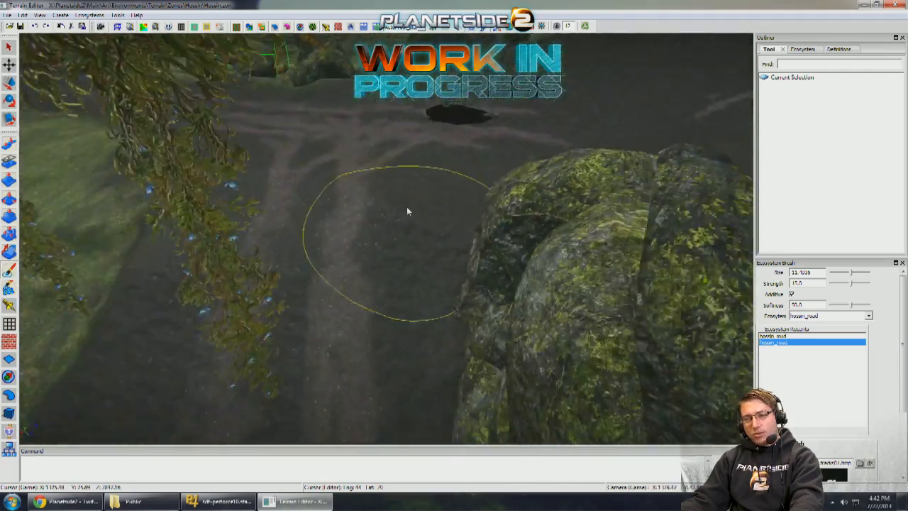
right_click_drag(407, 208, 397, 202, "alt")
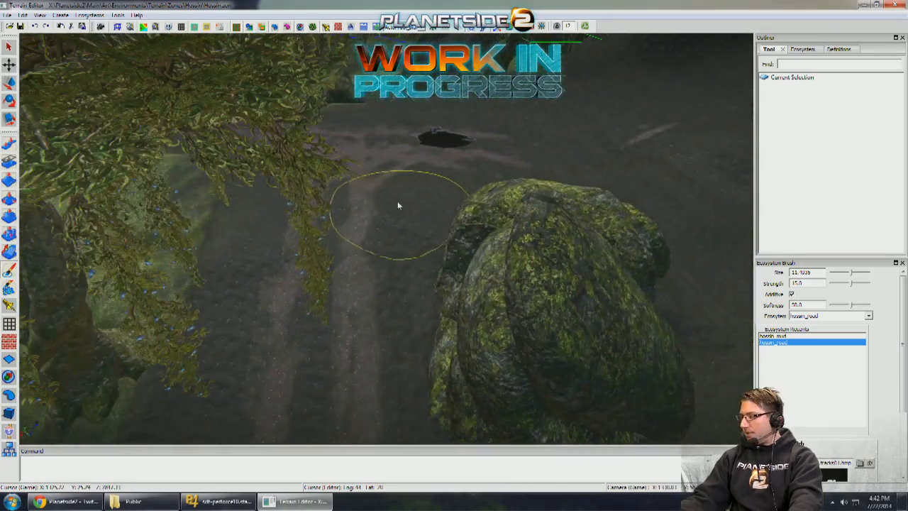
mouse_move(378, 200)
left_mouse_down("alt")
mouse_move(323, 215)
mouse_move(366, 216)
mouse_move(341, 222)
mouse_move(296, 203)
mouse_move(336, 201)
mouse_move(338, 212)
mouse_move(260, 183)
mouse_move(223, 149)
mouse_move(229, 165)
mouse_move(474, 248)
mouse_move(413, 225)
left_mouse_up("alt")
- Paint hossin_road on the path up the slope toward the base, reducing the brush to about size 8
key("w")
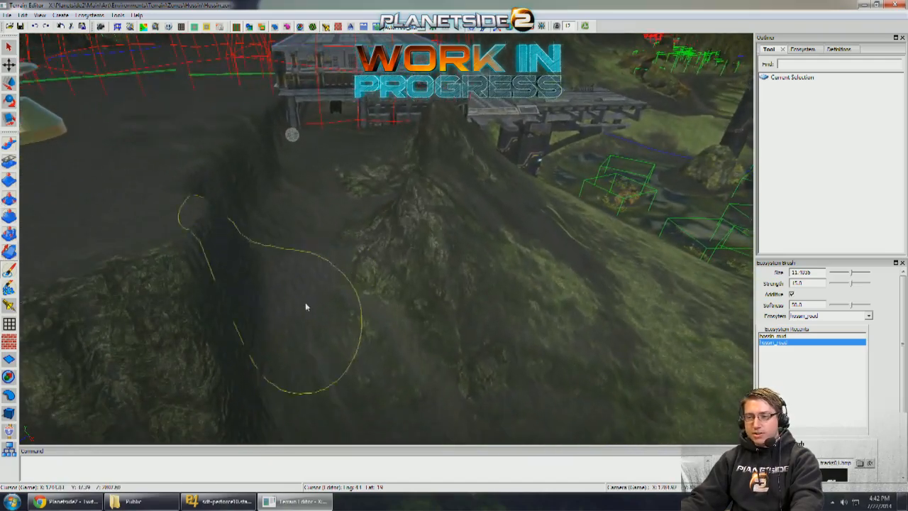
right_click_drag(348, 303, 340, 310, "alt")
mouse_move(341, 310)
left_mouse_down("alt")
mouse_move(312, 274)
mouse_move(316, 244)
left_mouse_up("alt")
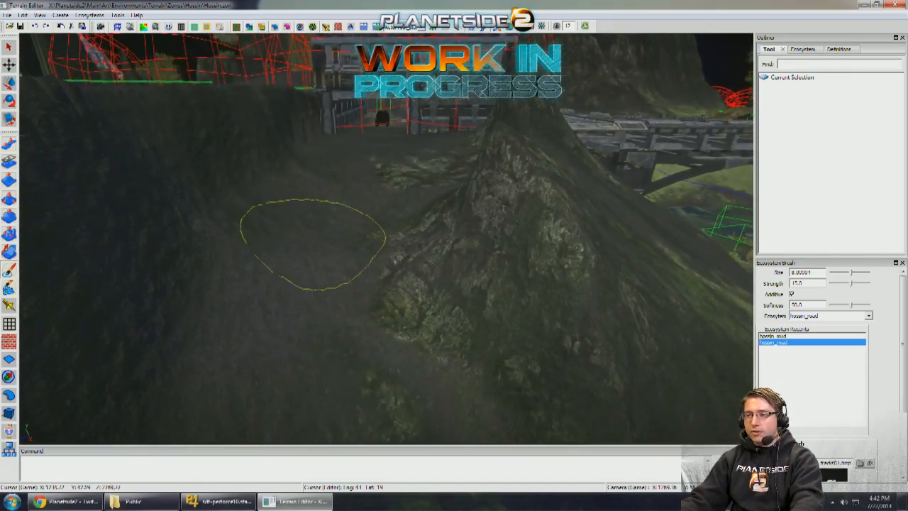
- Paint hossin_mud over the mossy patches on the slope path toward the base gateway with the custom brush turned off
right_click_drag(316, 244, 584, 358, "alt")
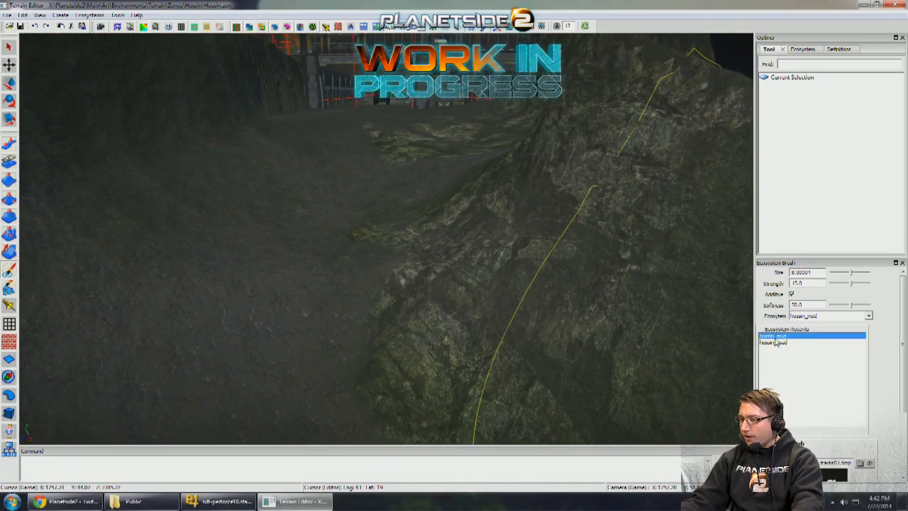
left_click_drag(490, 312, 611, 341, "alt")
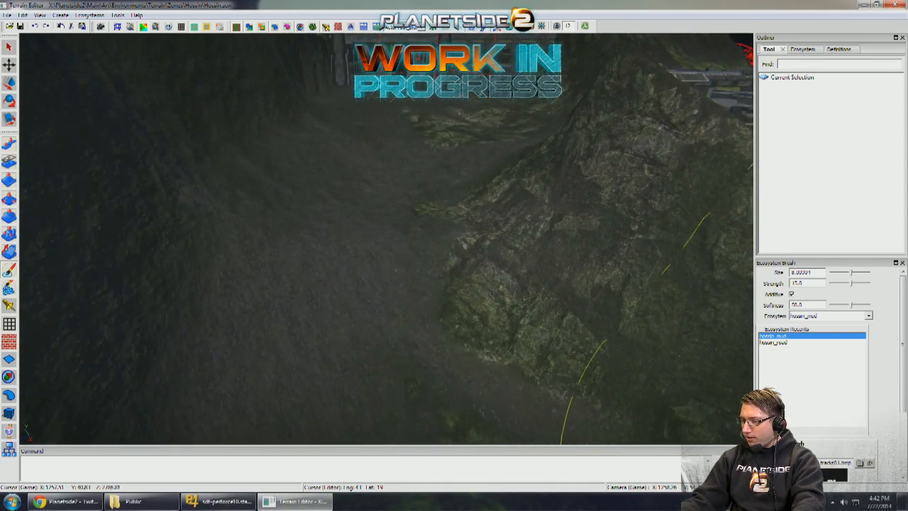
scroll(806, 391, "down", 3)
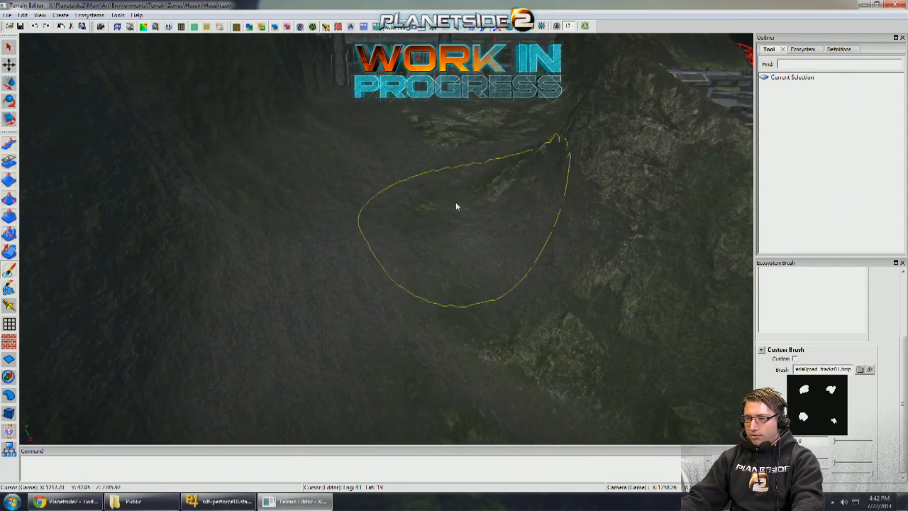
left_click_drag(451, 210, 469, 191, "alt")
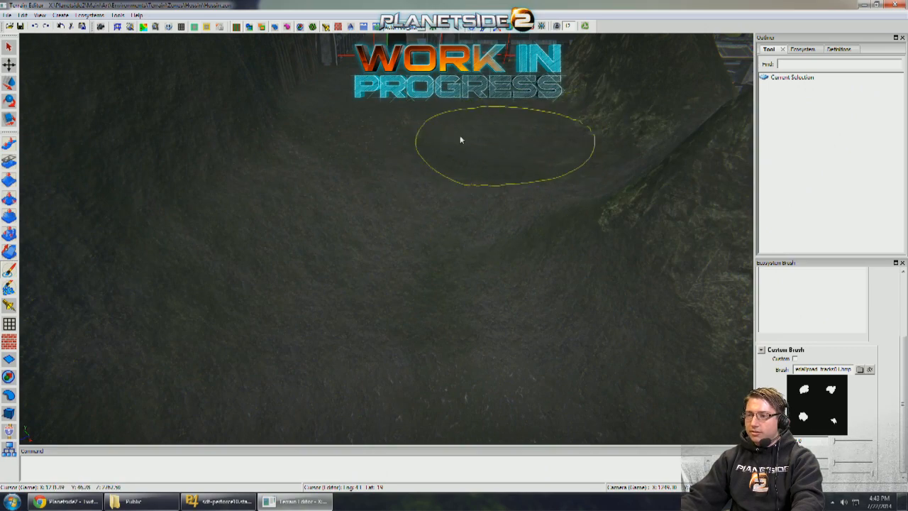
left_click_drag(460, 140, 476, 289, "alt")
mouse_move(505, 317)
middle_mouse_down("alt")
mouse_move(484, 294)
mouse_move(454, 290)
middle_mouse_up("alt")
- Lower the rocky ridge in front of the base building with the Level brush at size 9.0 and direction Down
left_click(9, 217)
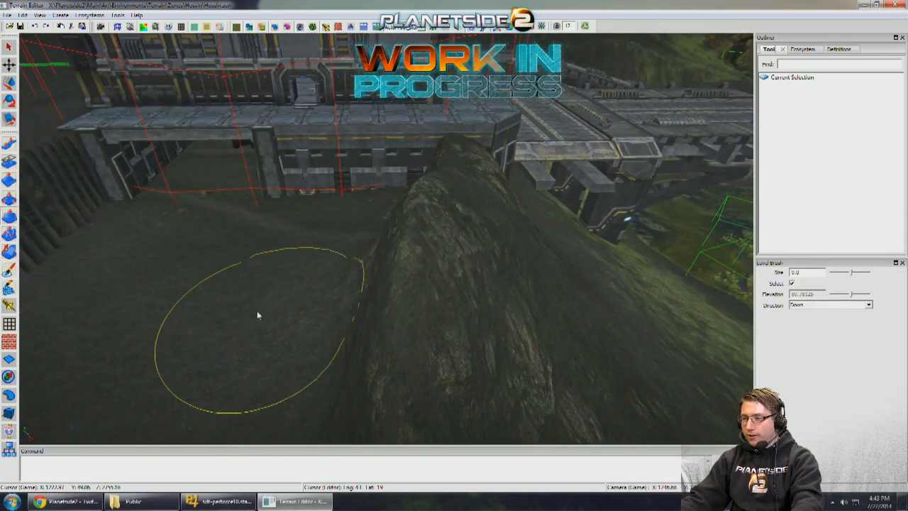
left_click_drag(257, 315, 340, 316)
left_click_drag(501, 222, 512, 225)
mouse_move(513, 226)
left_mouse_down("alt")
mouse_move(518, 262)
mouse_move(332, 291)
mouse_move(336, 275)
left_mouse_up("alt")
middle_click_drag(218, 383, 237, 339, "alt")
left_click_drag(324, 279, 331, 240, "alt")
middle_click_drag(331, 240, 305, 305, "alt")
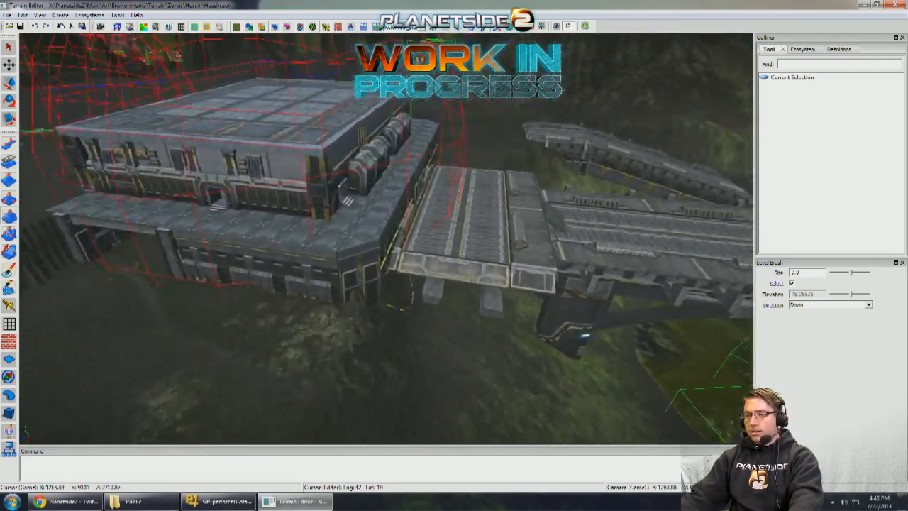
- Level down the remaining terrain around the building corner beside the bridge ramp
mouse_move(305, 305)
left_mouse_down("alt")
mouse_move(340, 276)
mouse_move(389, 260)
mouse_move(391, 284)
left_mouse_up("alt")
right_click_drag(391, 284, 383, 270, "alt")
mouse_move(383, 270)
left_mouse_down("alt")
mouse_move(390, 261)
mouse_move(416, 314)
left_mouse_up("alt")
right_click_drag(416, 315, 347, 166, "alt")
left_click_drag(348, 167, 395, 173, "alt")
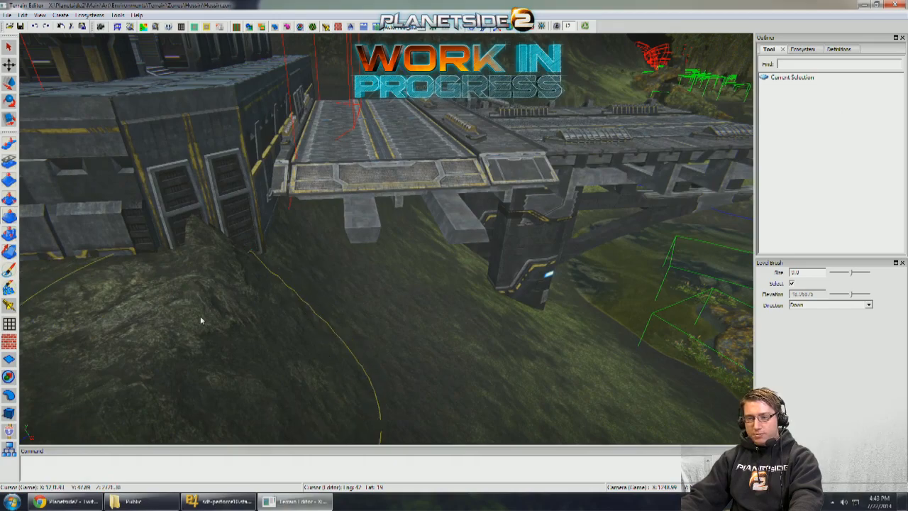
right_click_drag(200, 321, 222, 352, "alt")
- Examine the chrome statue on the bridge tower from the bridge deck
right_click_drag(405, 380, 425, 347, "alt")
left_click_drag(425, 348, 454, 305, "alt")
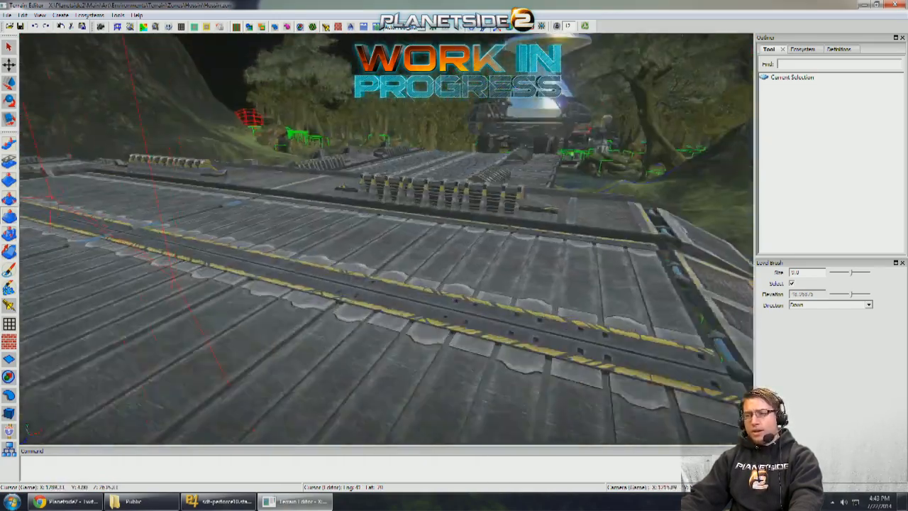
left_click_drag(483, 390, 419, 348, "alt")
right_click_drag(419, 347, 427, 346, "alt")
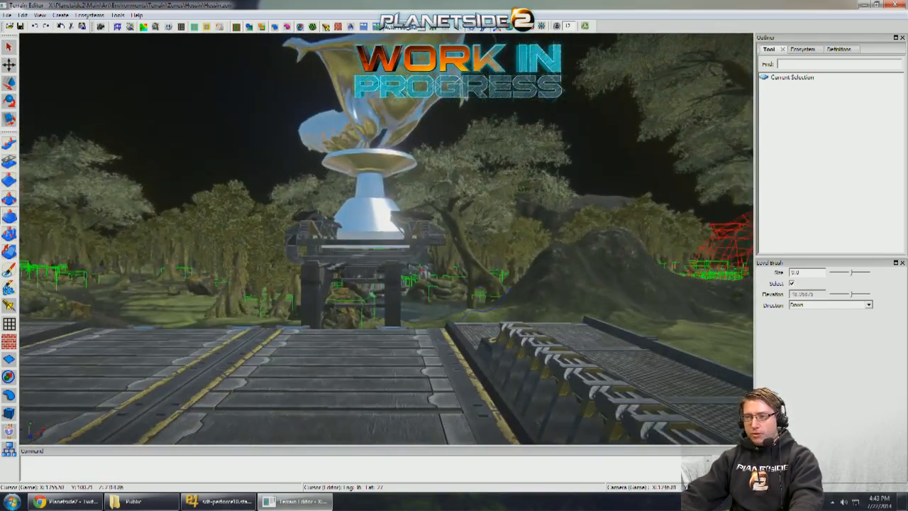
right_click_drag(454, 205, 498, 125, "alt")
left_click_drag(498, 125, 454, 170, "alt")
right_click_drag(418, 199, 386, 240, "alt")
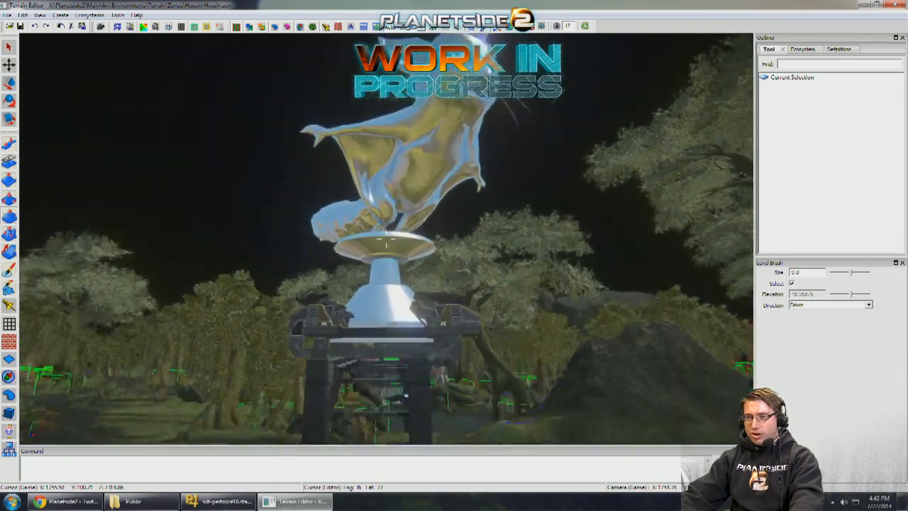
- Examine the bridge, the chrome statue tower and the base approach from the deck, from high above and down to the parked Magrider
left_click_drag(334, 376, 731, 312, "alt")
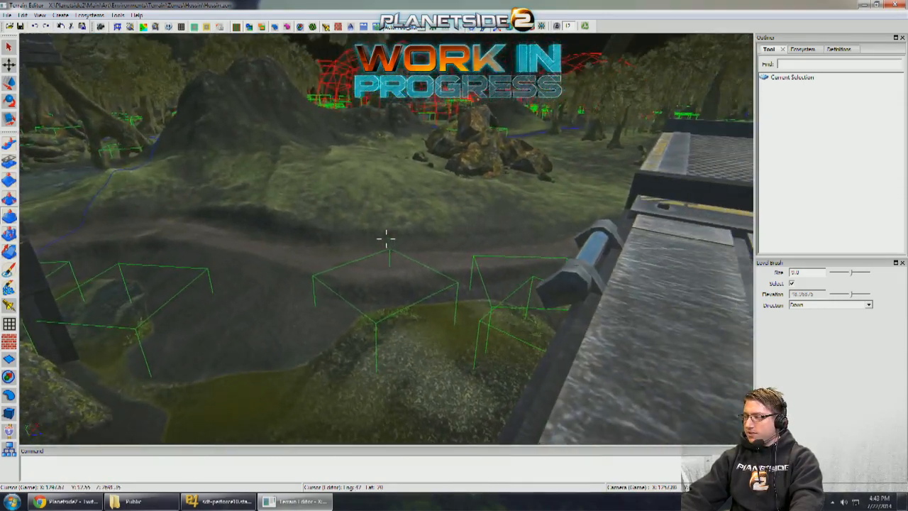
right_click_drag(386, 239, 284, 234)
right_click_drag(419, 162, 297, 225)
right_click_drag(386, 239, 312, 241)
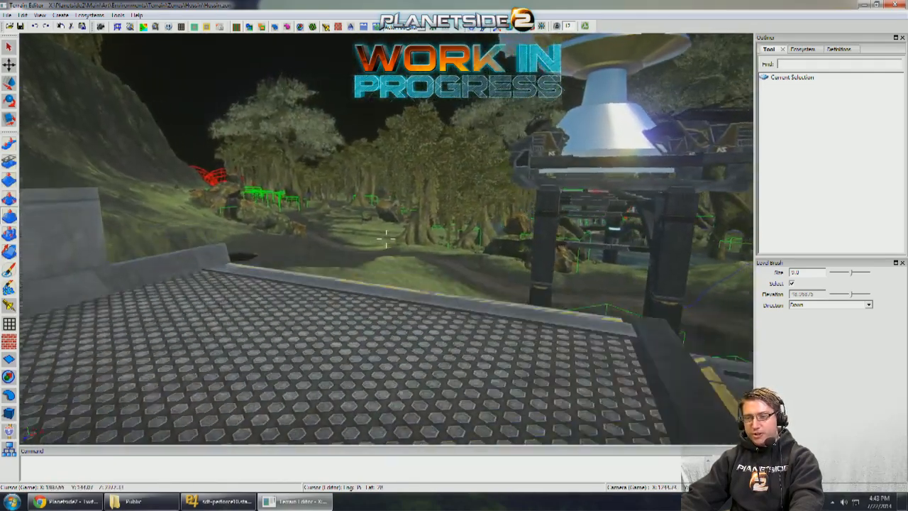
right_click_drag(386, 239, 430, 166)
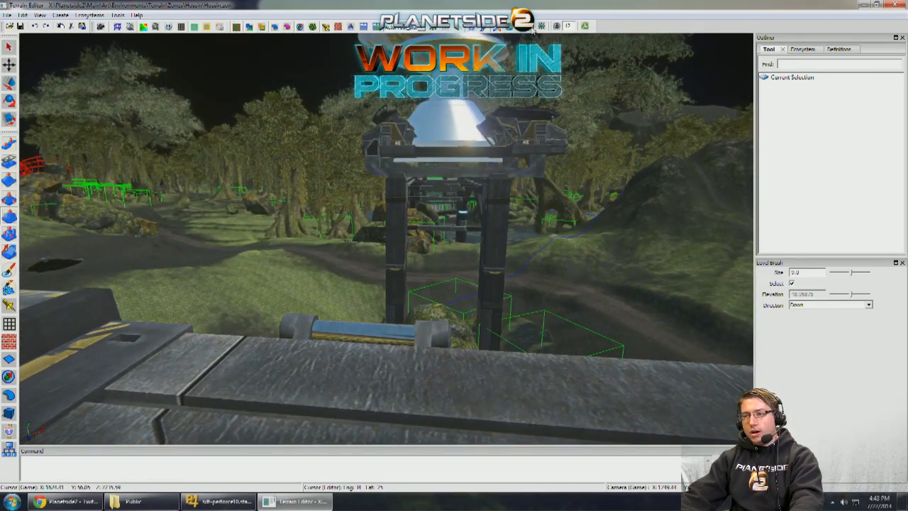
right_click_drag(532, 30, 273, 174)
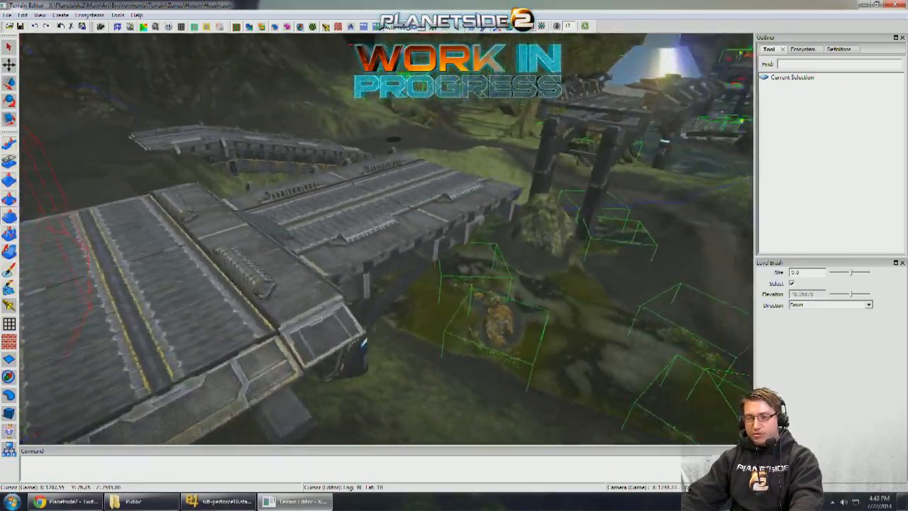
right_click_drag(394, 140, 212, 194)
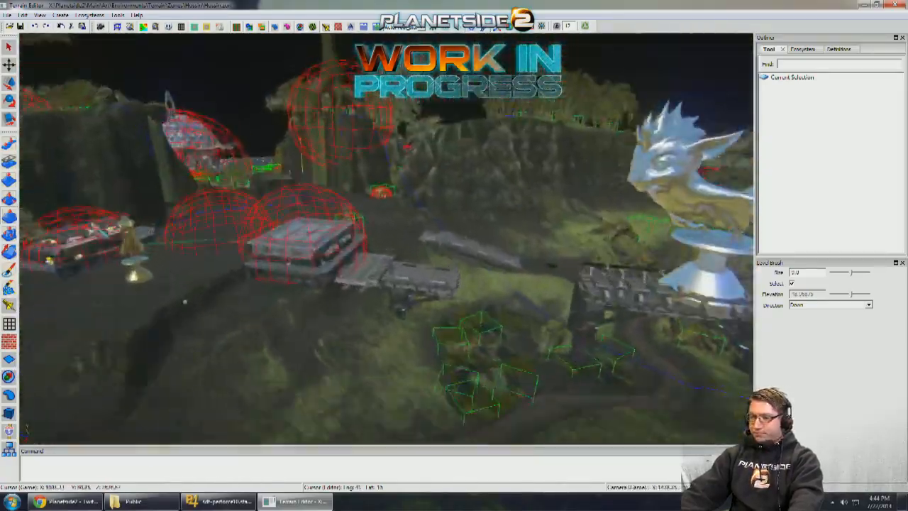
middle_click_drag(301, 157, 427, 160)
key("w")
right_click_drag(437, 202, 277, 205)
key("s")
key("d")
key("w")
key("d")
key("a")
mouse_move(341, 203)
right_mouse_down()
mouse_move(397, 206)
mouse_move(124, 205)
mouse_move(178, 225)
mouse_move(265, 204)
mouse_move(408, 203)
mouse_move(439, 191)
right_mouse_up()
key("a")
key("w")
key("s")
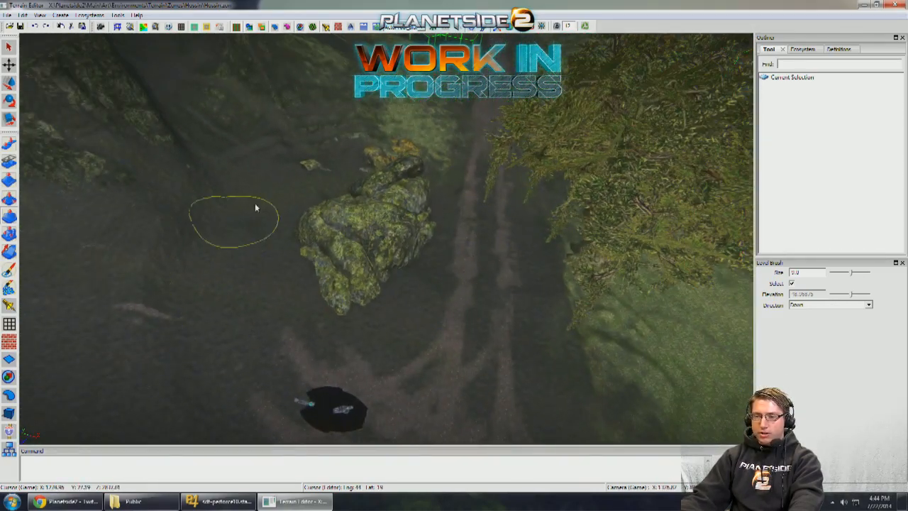
- Raise the muddy ground at the foot of the cliff with the Pull brush at size 14.0, strength 50.0 and direction Up
right_click_drag(256, 208, 21, 174)
key("w")
key("w")
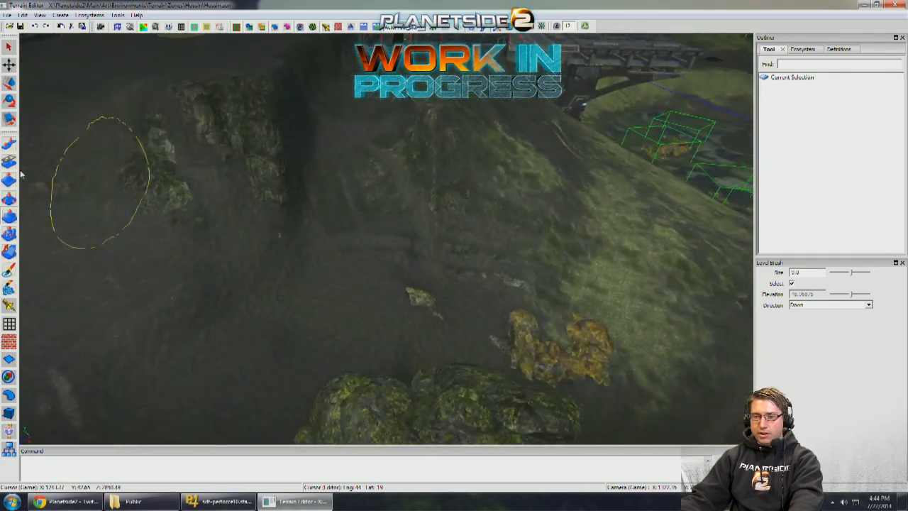
left_click(9, 143)
key("w")
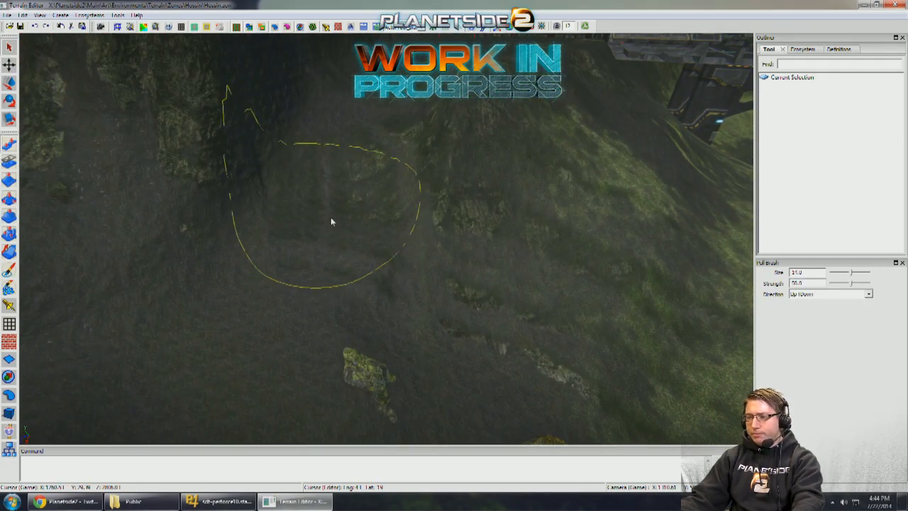
mouse_move(331, 222)
left_mouse_down()
mouse_move(344, 203)
mouse_move(307, 184)
left_mouse_up()
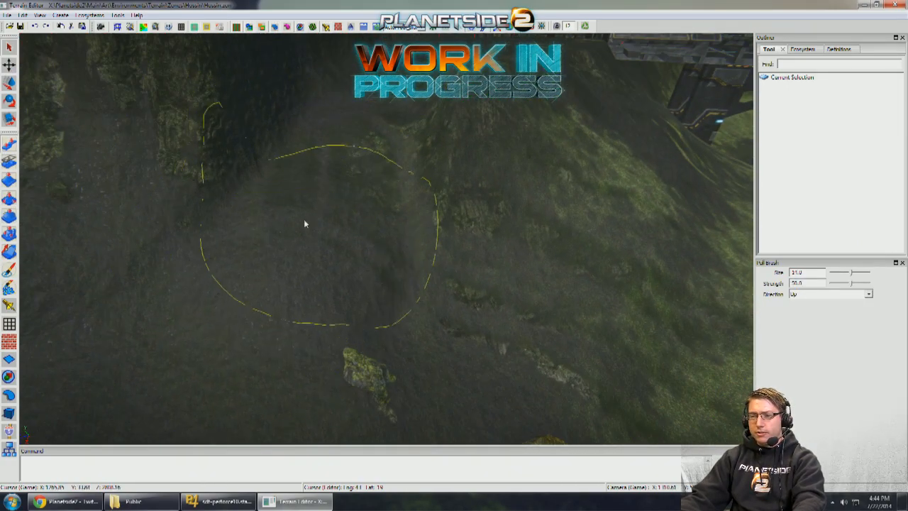
- Smooth the raised slope path below the base with the Smooth brush at size 12.0, strength 60.0 and period 4.0
key("s")
mouse_move(255, 263)
right_mouse_down()
mouse_move(232, 258)
mouse_move(461, 114)
mouse_move(474, 114)
mouse_move(465, 92)
right_mouse_up()
key("a")
key("w")
left_click(9, 200)
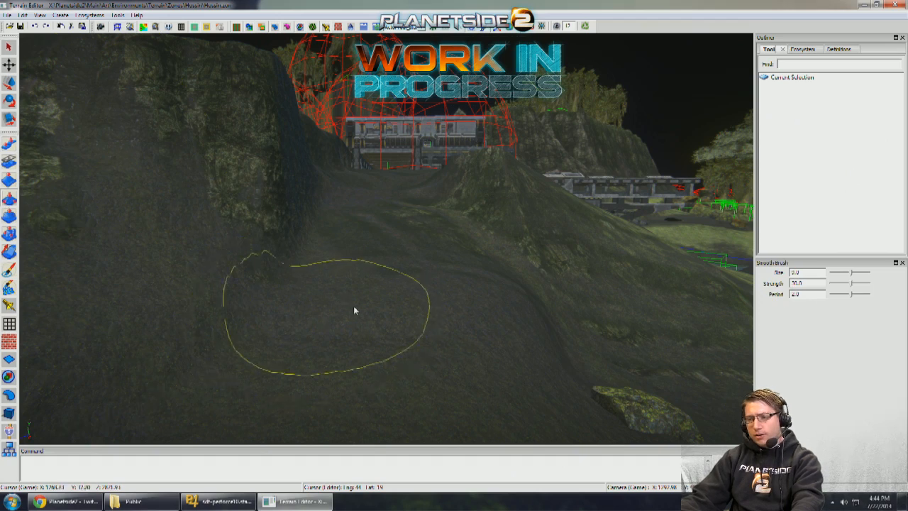
mouse_move(400, 297)
left_mouse_down()
mouse_move(394, 289)
mouse_move(374, 332)
mouse_move(406, 309)
left_mouse_up()
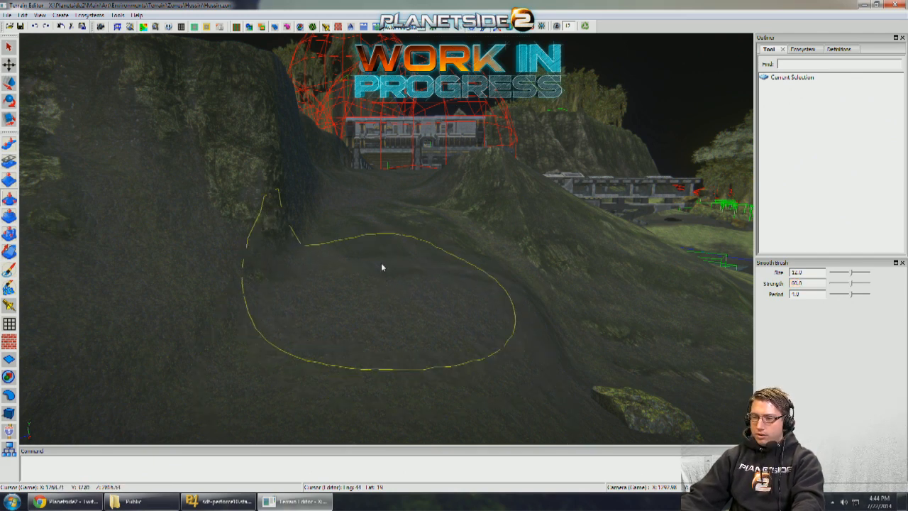
- Lower the slope path beside the cliff with the Pull brush at size 16.0 and direction Down
left_click(6, 146)
left_click_drag(245, 190, 284, 210, "alt")
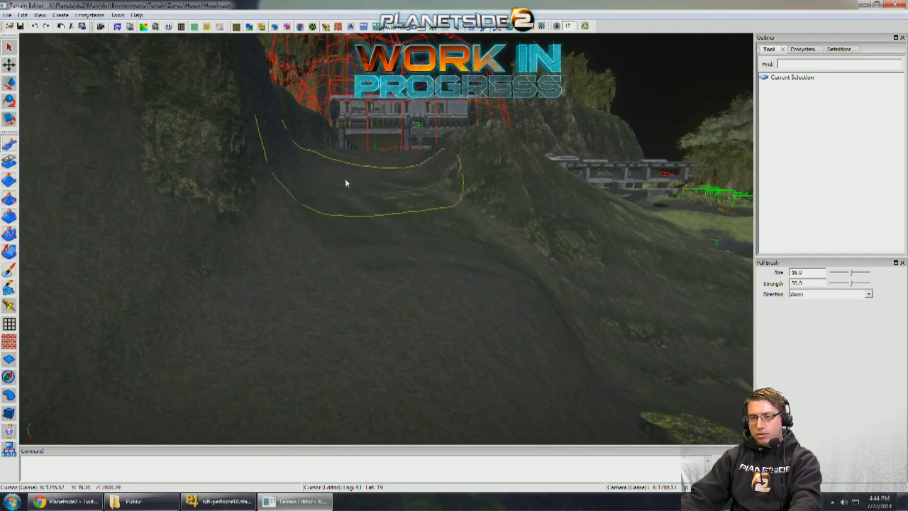
mouse_move(346, 183)
left_mouse_down()
mouse_move(308, 180)
mouse_move(319, 222)
mouse_move(342, 215)
left_mouse_up()
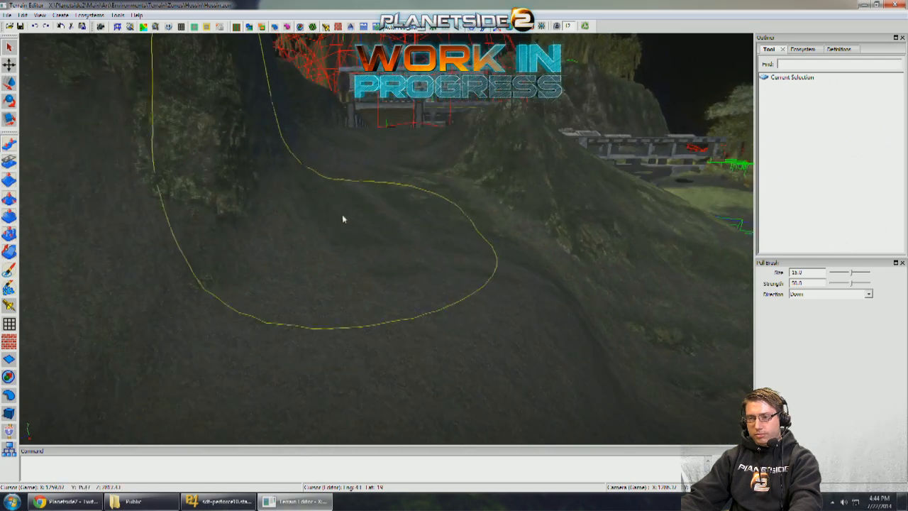
- Carve down the uneven ground along the cliff foot with the Pull brush reduced to size 8.0
key("bracketleft")
key("bracketleft")
key("bracketleft")
key("bracketleft")
key("bracketleft")
key("bracketleft")
key("bracketleft")
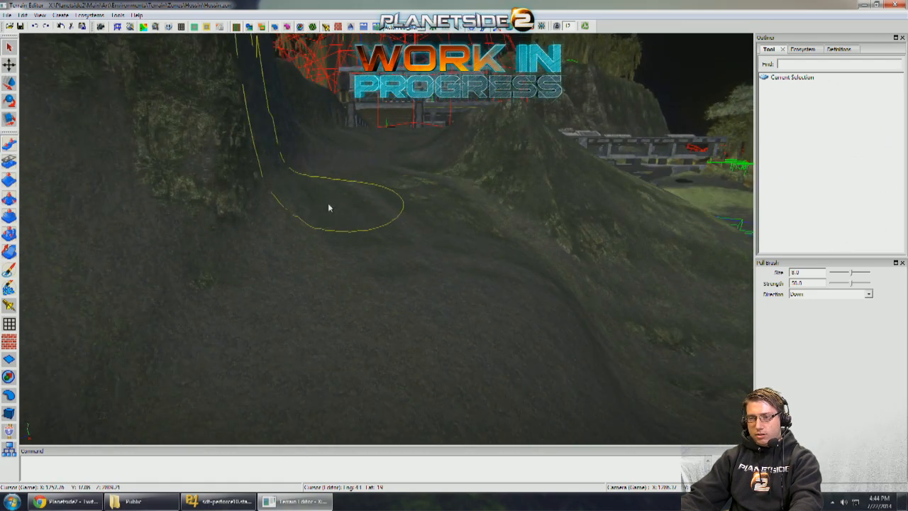
left_click_drag(278, 292, 338, 273, "alt")
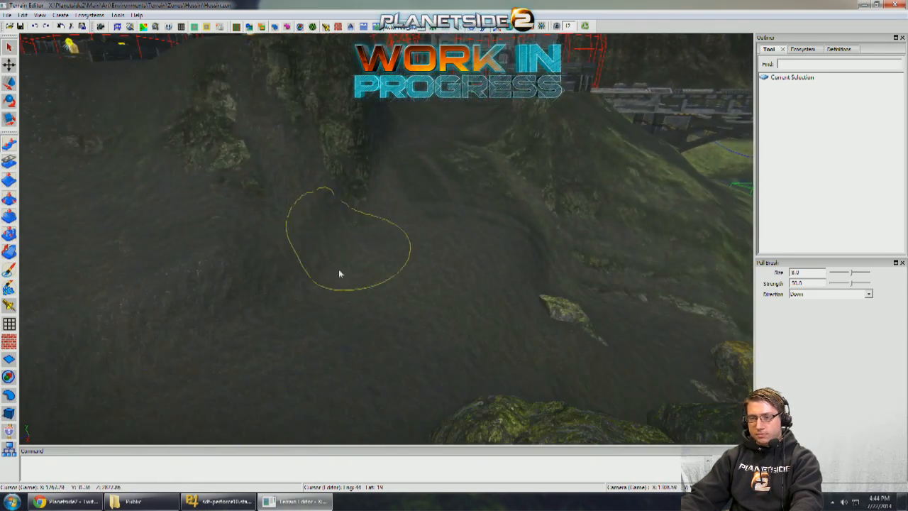
scroll(268, 318, "up", 4)
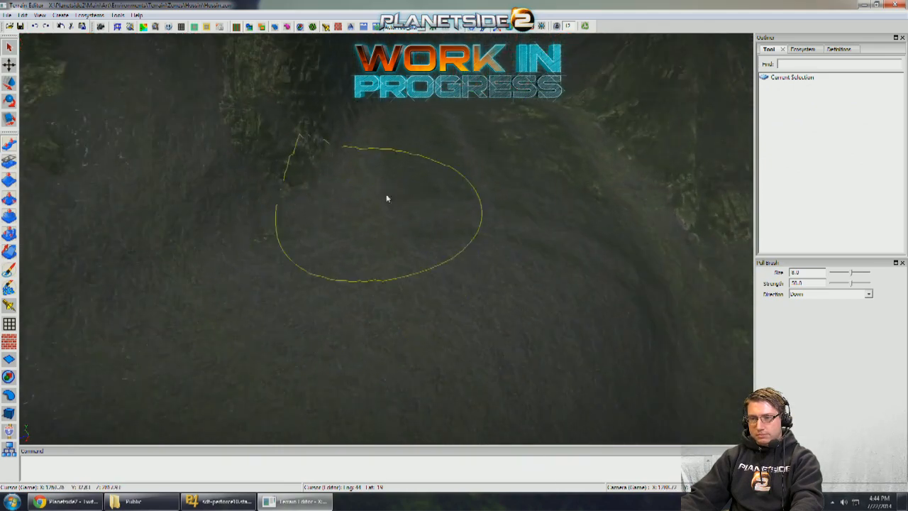
left_click_drag(409, 165, 363, 206, "alt")
scroll(365, 207, "down", 3)
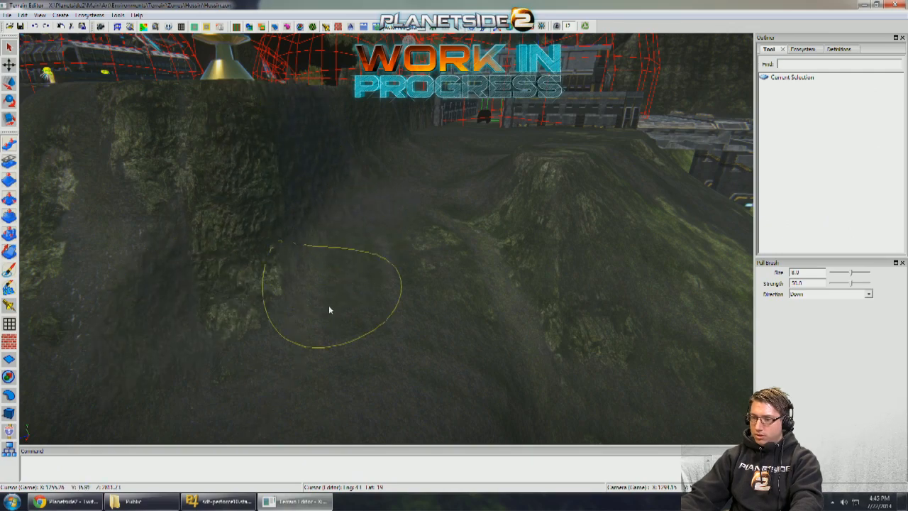
- Paint hossin_road tire tracks from the Magrider up the muddy path past the boulder with the custom tracks brush turned on
scroll(310, 311, "down", 5)
left_click_drag(310, 310, 106, 282, "alt")
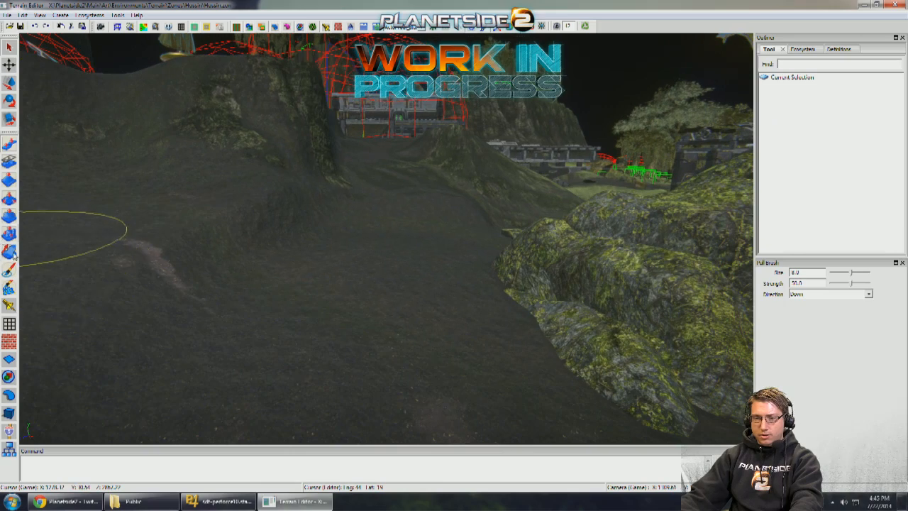
left_click(9, 270)
left_click_drag(229, 286, 308, 307, "alt")
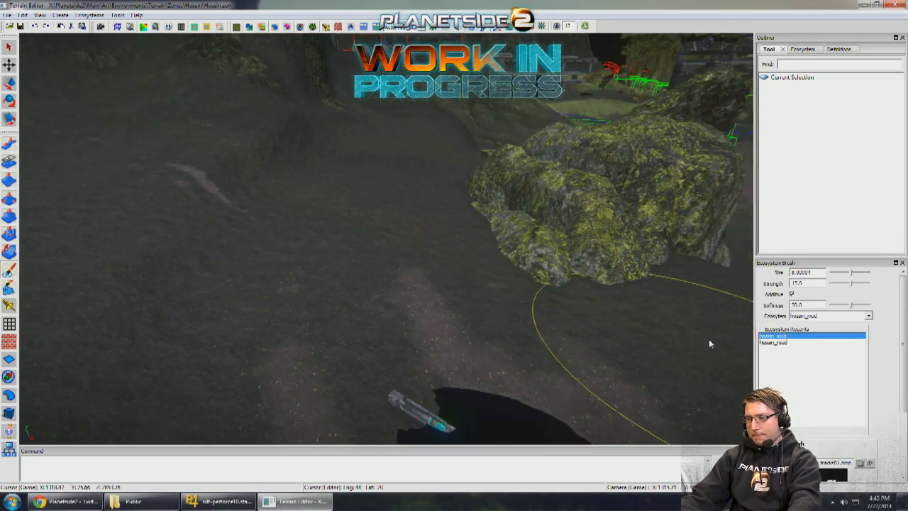
left_click(780, 343)
scroll(780, 342, "down", 3)
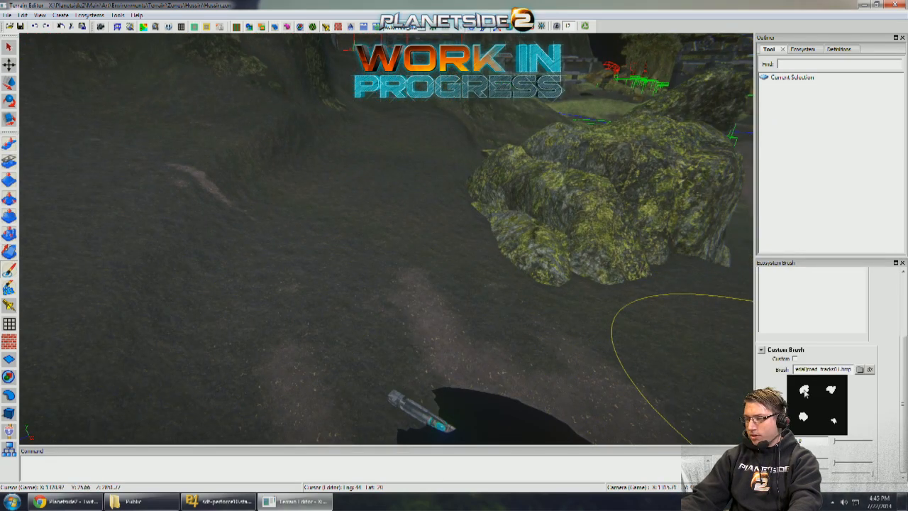
left_click(795, 360)
left_click_drag(631, 331, 511, 320, "alt")
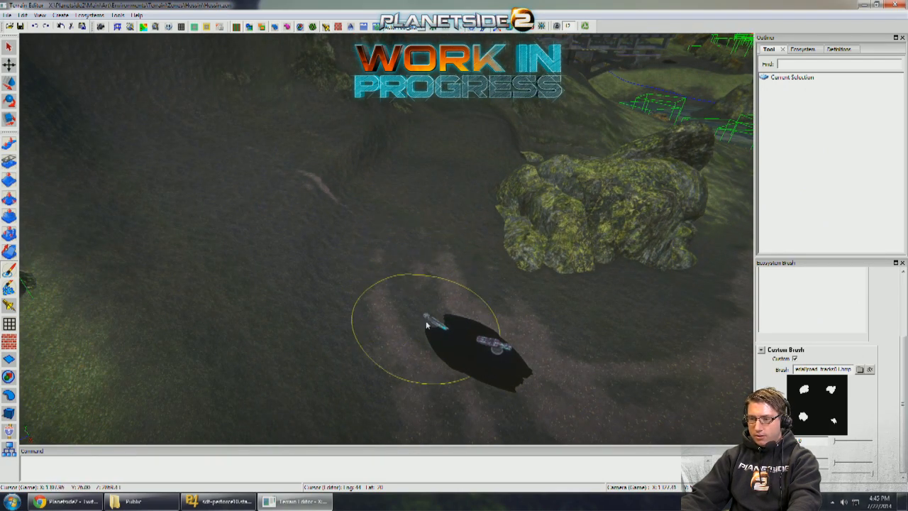
mouse_move(418, 265)
middle_mouse_down()
mouse_move(418, 250)
mouse_move(429, 278)
middle_mouse_up()
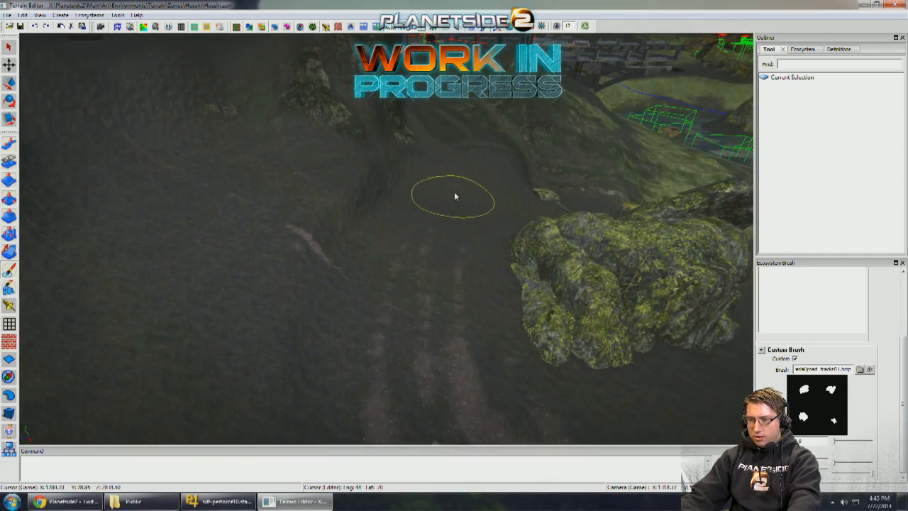
left_click(900, 298)
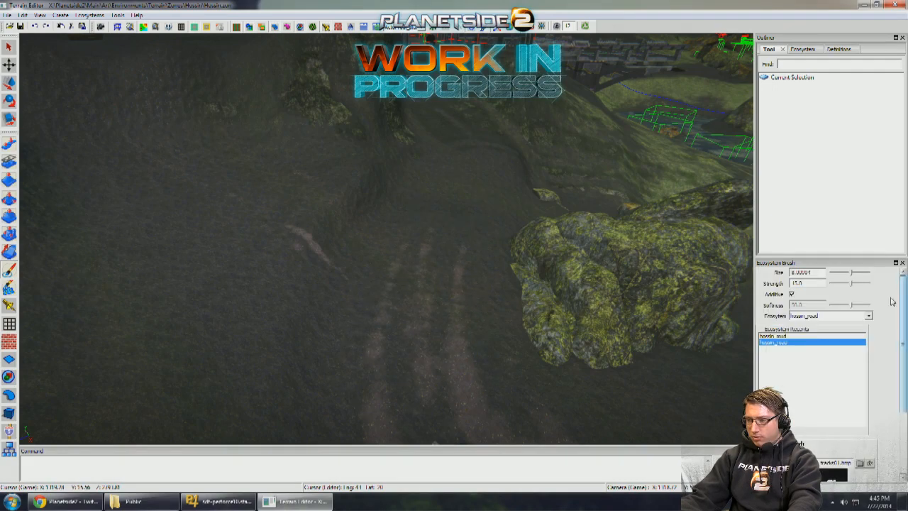
- Duplicate the Magrider, turn the copy to face up the path and move it onto the new tracks beside the boulder
middle_click_drag(677, 415, 610, 320)
left_click(9, 412)
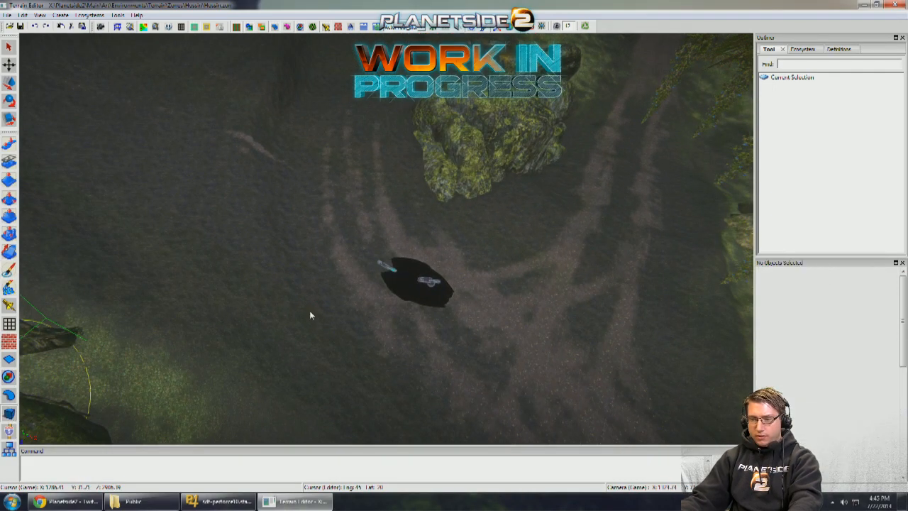
left_click(417, 279)
left_click_drag(436, 298, 352, 215, "shift")
key("e")
middle_click_drag(351, 215, 363, 277)
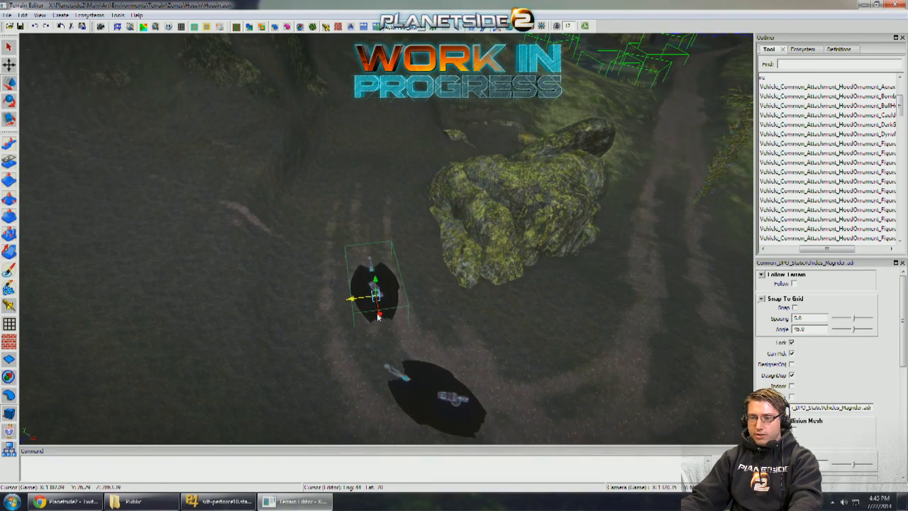
left_click_drag(378, 317, 367, 246)
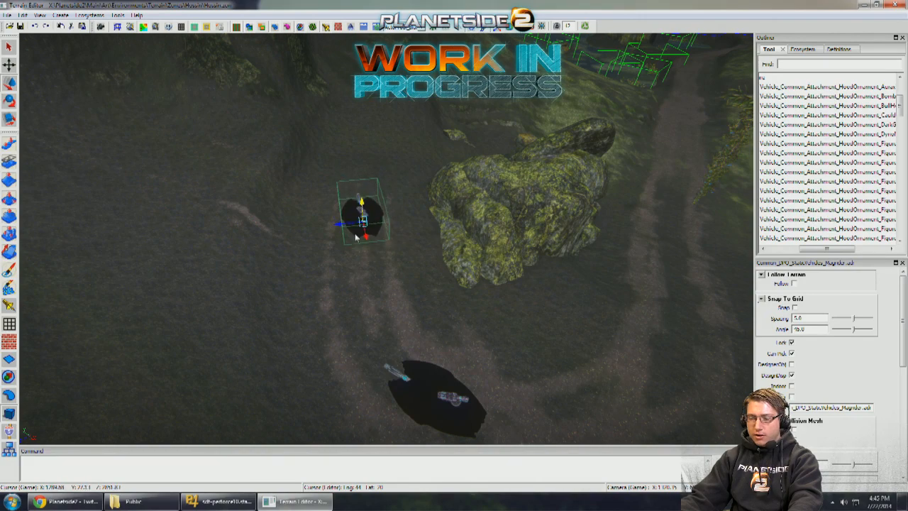
- Duplicate the Magrider copy and place the second one side by side with it on the tracks
scroll(352, 239, "up", 3)
left_click_drag(319, 234, 266, 240)
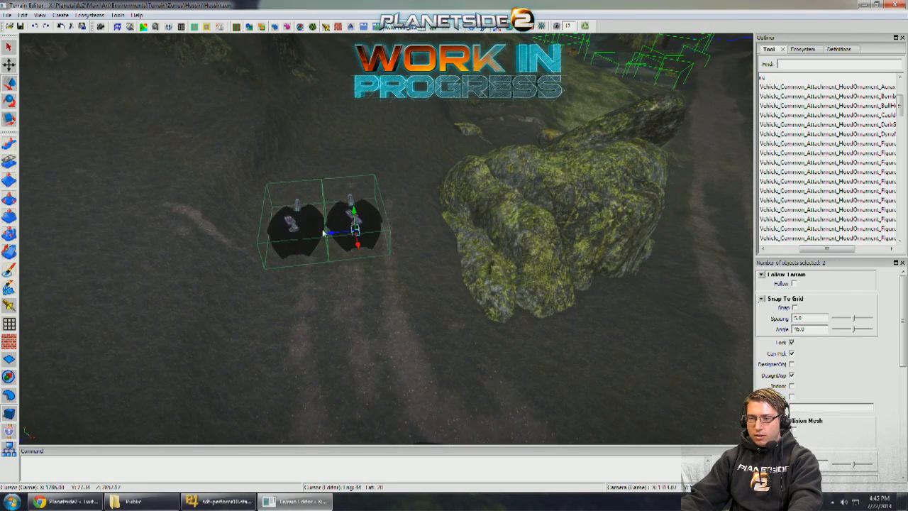
left_click_drag(330, 233, 361, 230)
middle_click_drag(361, 230, 372, 167)
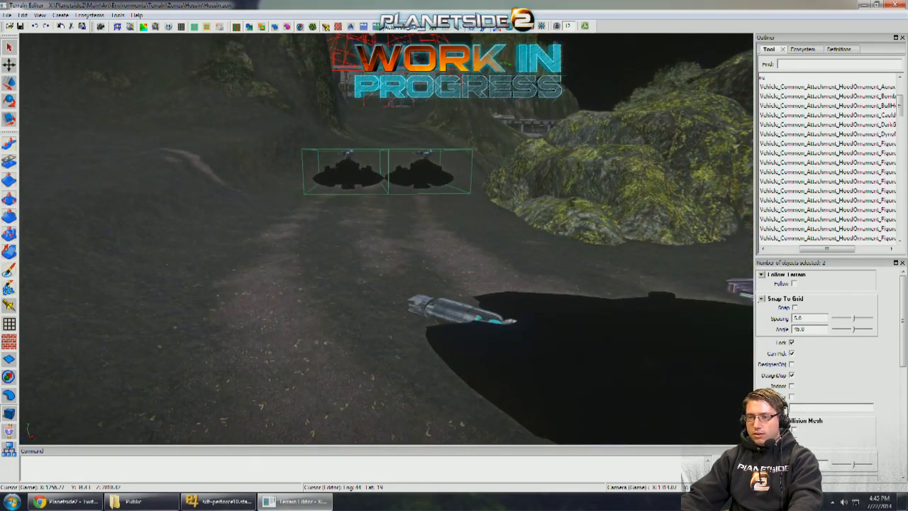
- Paint grey shading along the muddy path up toward the base building with the Vertex brush
middle_click_drag(384, 258, 85, 268)
scroll(394, 308, "up", 5)
left_click(9, 288)
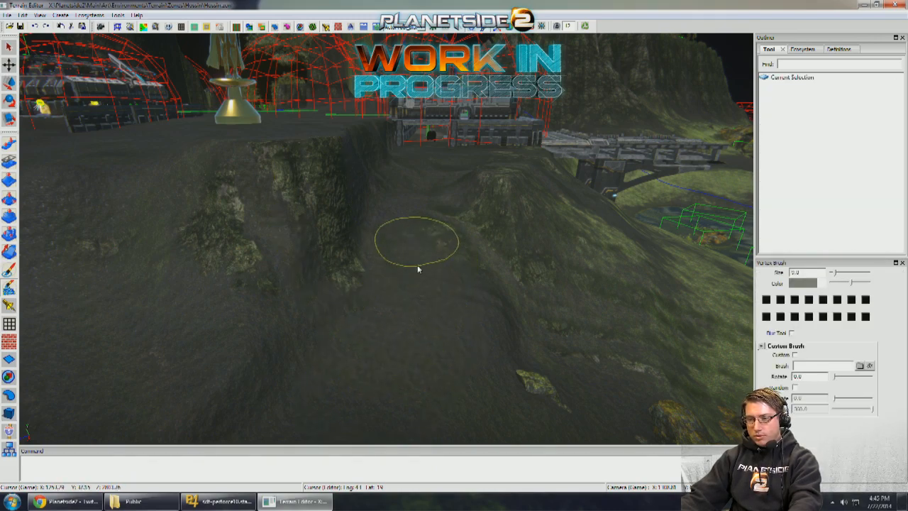
middle_click_drag(418, 266, 410, 343)
mouse_move(430, 243)
middle_mouse_down()
mouse_move(441, 242)
mouse_move(417, 265)
mouse_move(408, 300)
mouse_move(452, 201)
mouse_move(434, 250)
mouse_move(449, 246)
mouse_move(451, 279)
mouse_move(497, 278)
mouse_move(549, 317)
mouse_move(466, 283)
mouse_move(482, 287)
mouse_move(485, 263)
mouse_move(487, 273)
mouse_move(441, 270)
mouse_move(457, 245)
mouse_move(522, 241)
mouse_move(470, 225)
mouse_move(412, 285)
mouse_move(401, 280)
middle_mouse_up()
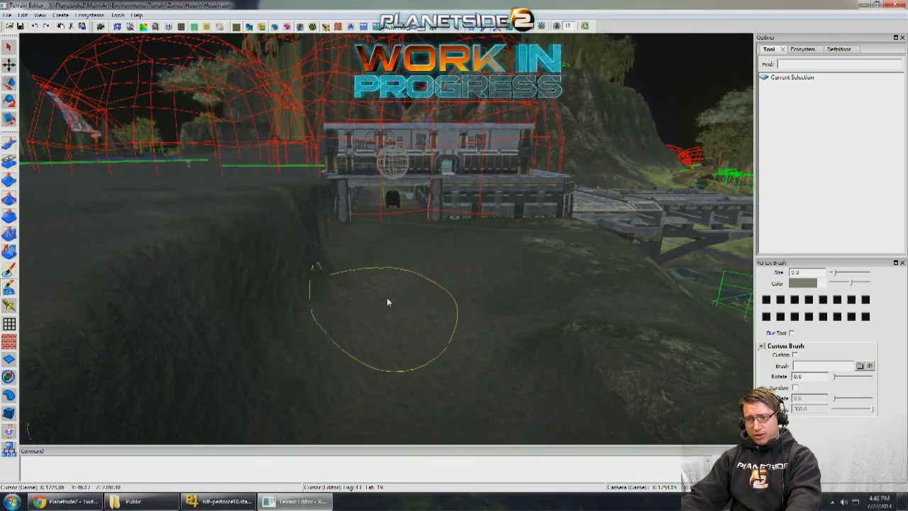
- Duplicate the mossy Hossin_Props_Boulders08.adr boulder and place the copy farther up the slope toward the base
middle_click_drag(357, 301, 264, 287)
left_click(9, 413)
key("w")
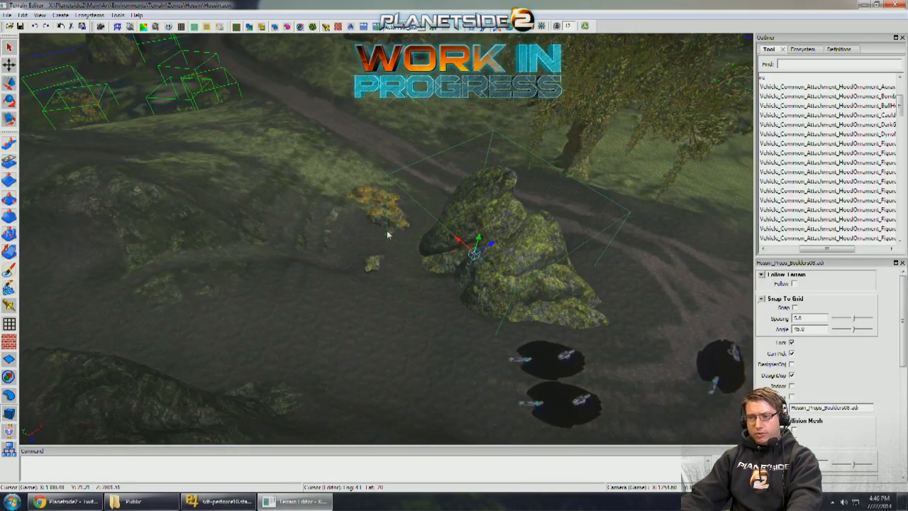
middle_click_drag(387, 231, 537, 241)
left_click_drag(542, 245, 324, 283)
key("space")
key("space")
key("space")
key("space")
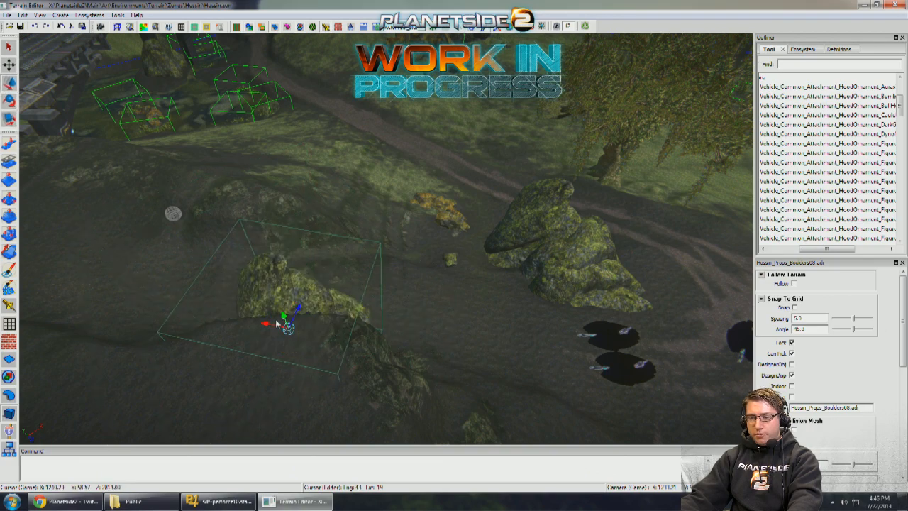
- Move and rotate the boulder copy so it rests against the cliff wall in front of the base gateway
left_click_drag(276, 324, 108, 298)
middle_click_drag(108, 297, 273, 290)
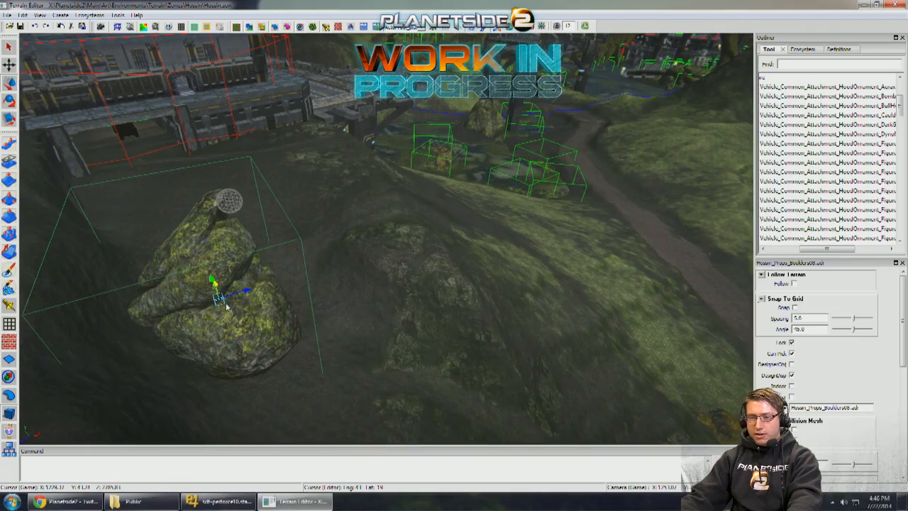
left_click_drag(217, 291, 206, 256)
middle_click_drag(206, 256, 257, 256)
scroll(258, 256, "up", 3)
key("space")
left_click_drag(329, 270, 296, 230)
key("space")
- Lower the cliff edge beside the new boulder with the Pull brush at size 8.0 and direction Down
middle_click_drag(319, 242, 68, 207)
scroll(373, 259, "up", 3)
left_click(3, 145)
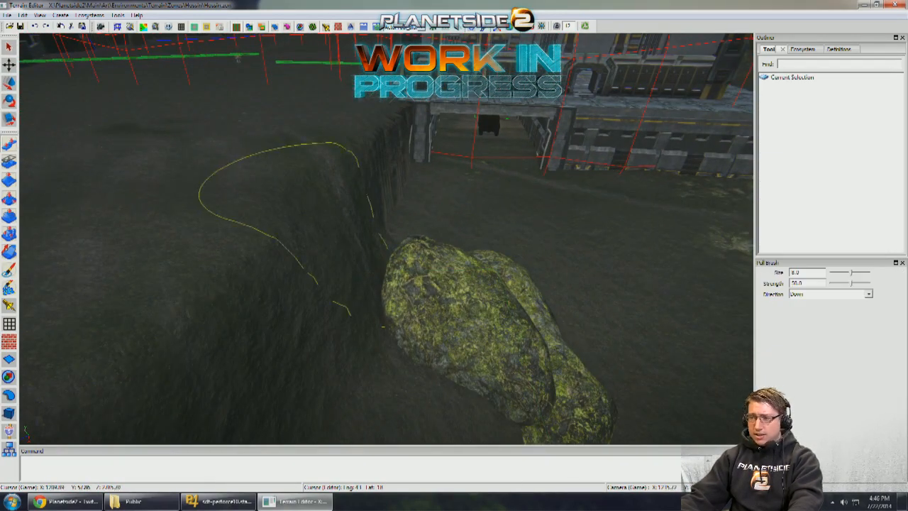
middle_click_drag(302, 222, 341, 212)
scroll(338, 212, "up", 2)
scroll(446, 215, "down", 3)
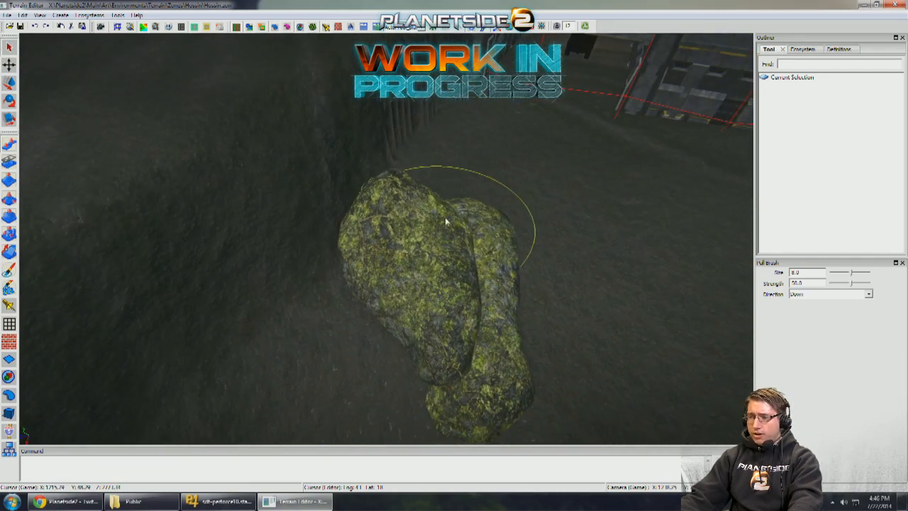
- Lower the terrain along the cliff wall behind and beside the new boulder with the Pull brush at size 9.0, direction Down
scroll(448, 216, "down", 1)
scroll(447, 212, "down", 1)
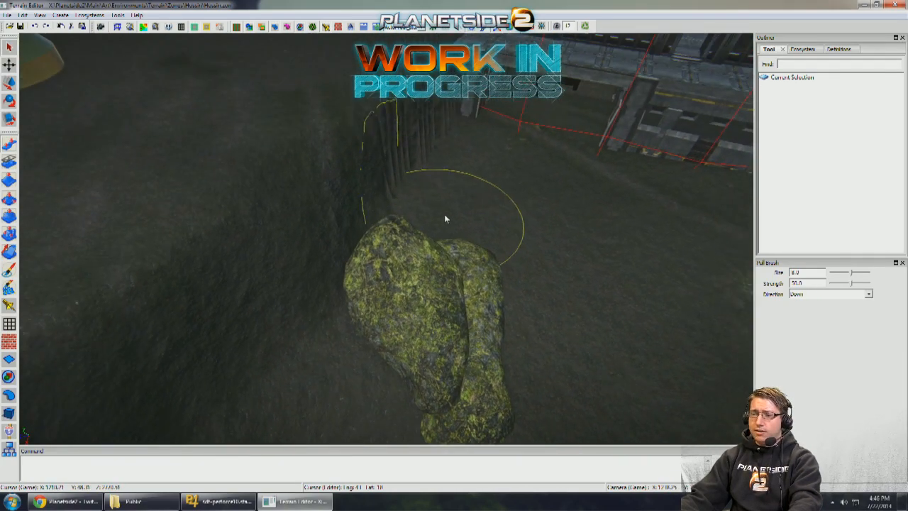
mouse_move(384, 227)
left_mouse_down()
mouse_move(330, 221)
mouse_move(358, 234)
left_mouse_up()
mouse_move(323, 262)
left_mouse_down()
mouse_move(296, 316)
mouse_move(331, 276)
mouse_move(311, 337)
left_mouse_up()
middle_click_drag(370, 273, 464, 182)
middle_click_drag(359, 295, 312, 248)
- Examine the road, the parked Magriders and the reshaped ramp from several viewpoints
scroll(287, 235, "up", 2)
scroll(286, 246, "up", 3)
key("w")
right_click_drag(386, 239, 385, 239)
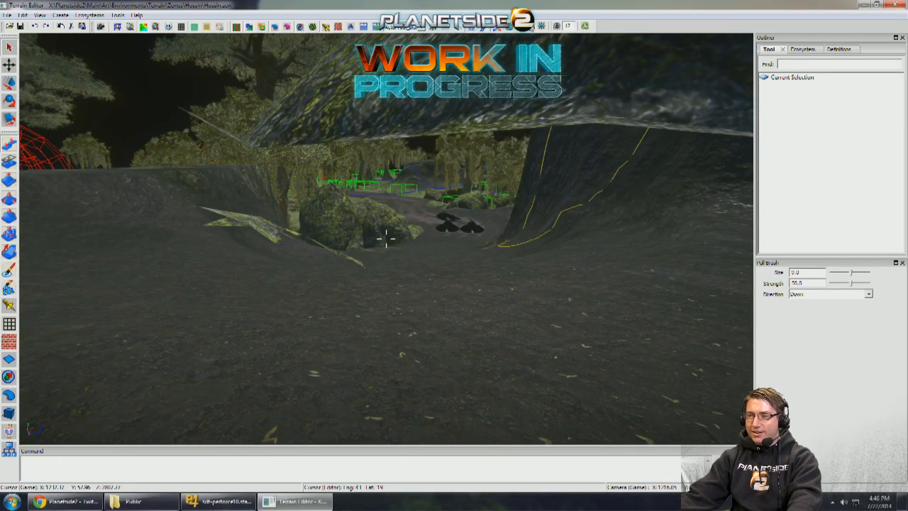
right_click_drag(386, 239, 400, 266)
key("w")
key("w")
mouse_move(568, 102)
right_mouse_down()
mouse_move(674, 96)
mouse_move(550, 95)
mouse_move(531, 105)
right_mouse_up()
key("s")
key("s")
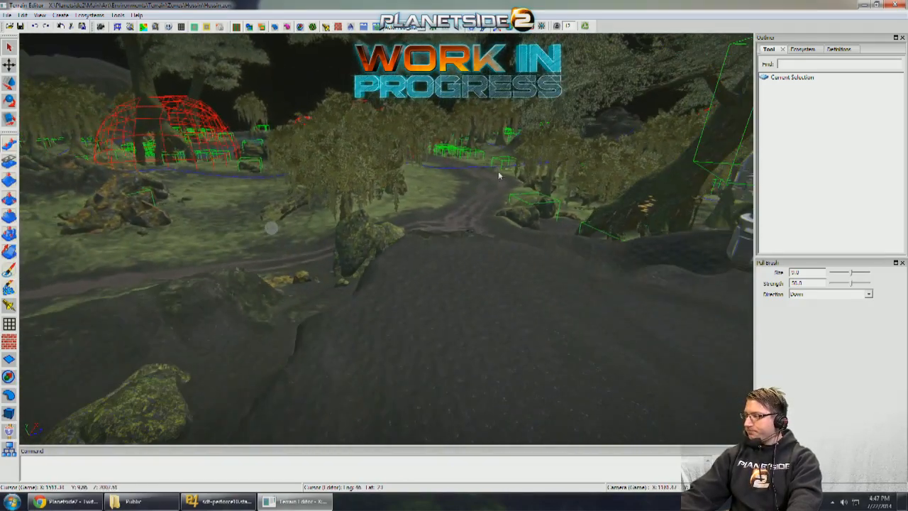
mouse_move(417, 210)
right_mouse_down()
mouse_move(506, 220)
mouse_move(424, 233)
mouse_move(418, 244)
mouse_move(384, 228)
mouse_move(284, 241)
mouse_move(303, 243)
right_mouse_up()
key("s")
key("w")
key("s")
key("w")
key("w")
key("w")
right_click_drag(43, 259, 27, 261)
key("s")
- Paint hossin_mud over the mossy patches on the ramp with the Ecosystem brush, leaving the custom brush off
left_click(9, 270)
mouse_move(203, 239)
right_mouse_down()
mouse_move(229, 227)
mouse_move(214, 228)
right_mouse_up()
key("a")
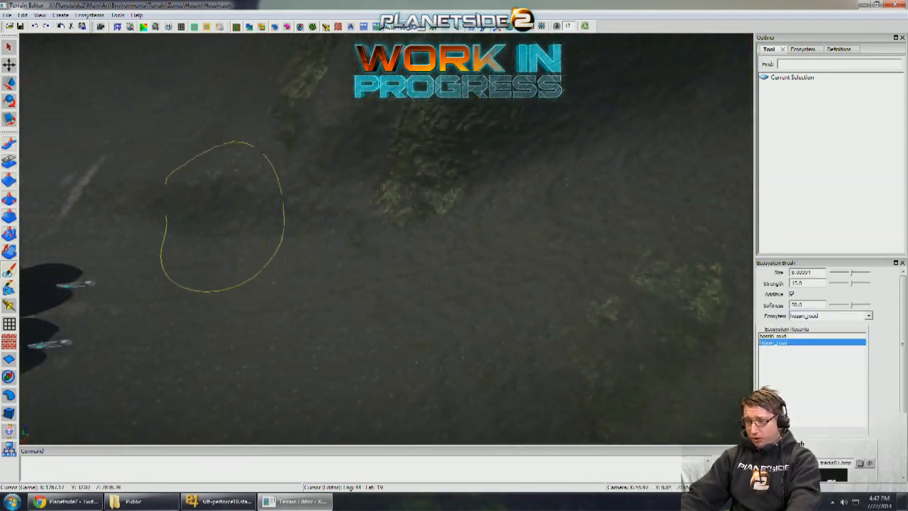
key("w")
mouse_move(598, 334)
right_mouse_down()
mouse_move(528, 280)
mouse_move(365, 297)
mouse_move(301, 281)
right_mouse_up()
key("w")
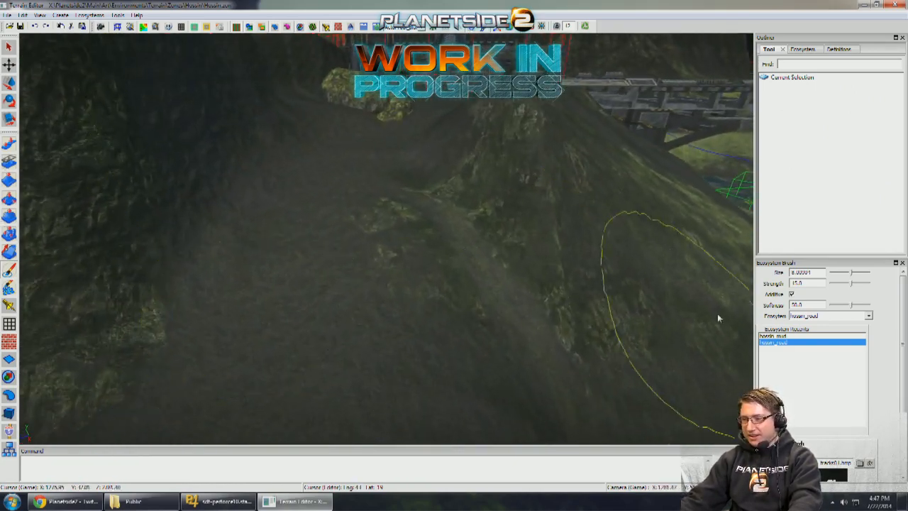
left_click(773, 336)
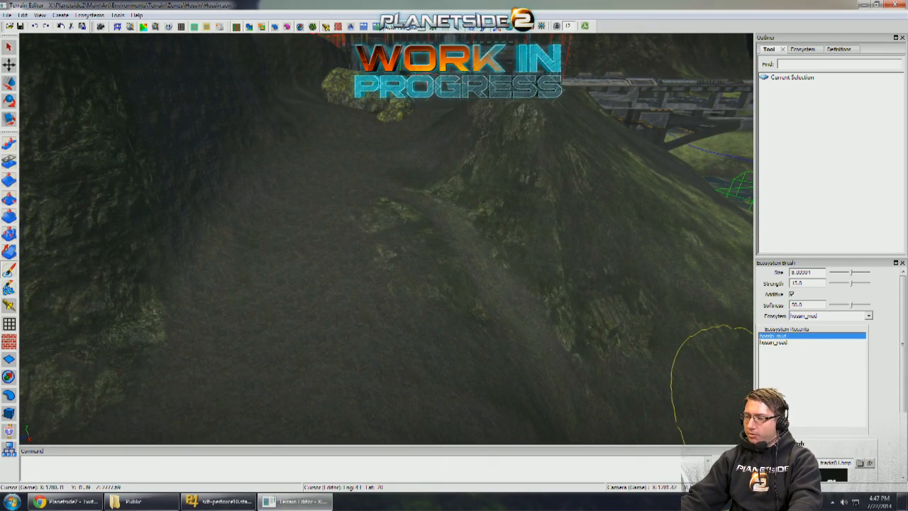
scroll(798, 419, "down", 3)
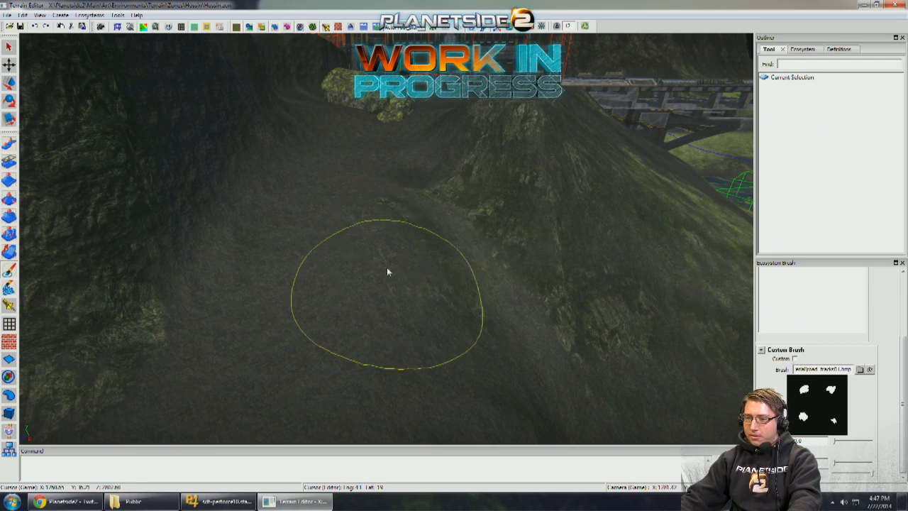
key("w")
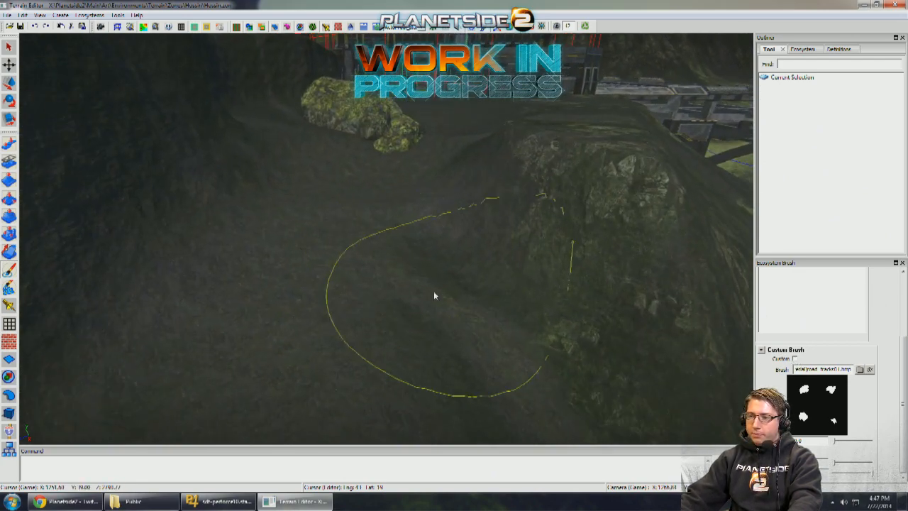
- Reshape the ridge and path bed below the upper boulder with the Pull brush at size 10.0
left_click(8, 144)
mouse_move(213, 190)
right_mouse_down()
mouse_move(383, 249)
mouse_move(401, 209)
right_mouse_up()
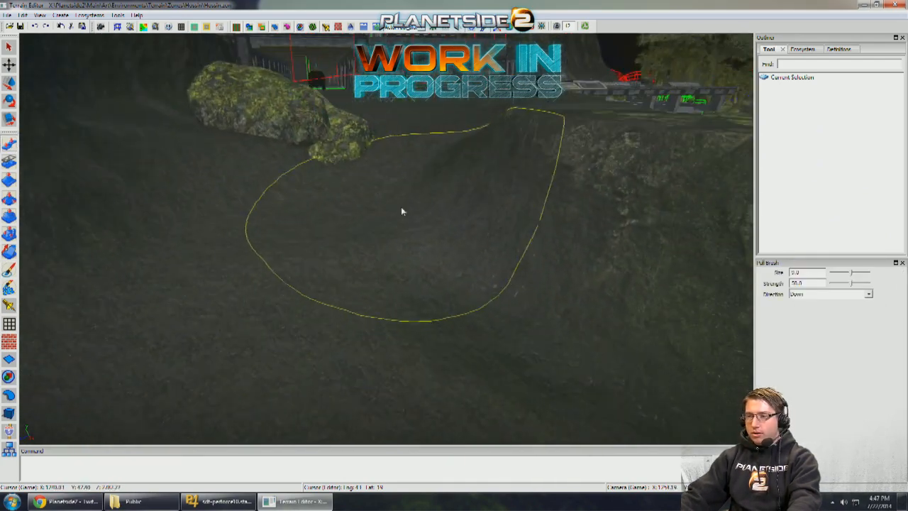
mouse_move(448, 186)
left_mouse_down()
mouse_move(477, 157)
mouse_move(476, 181)
mouse_move(478, 137)
mouse_move(473, 161)
left_mouse_up()
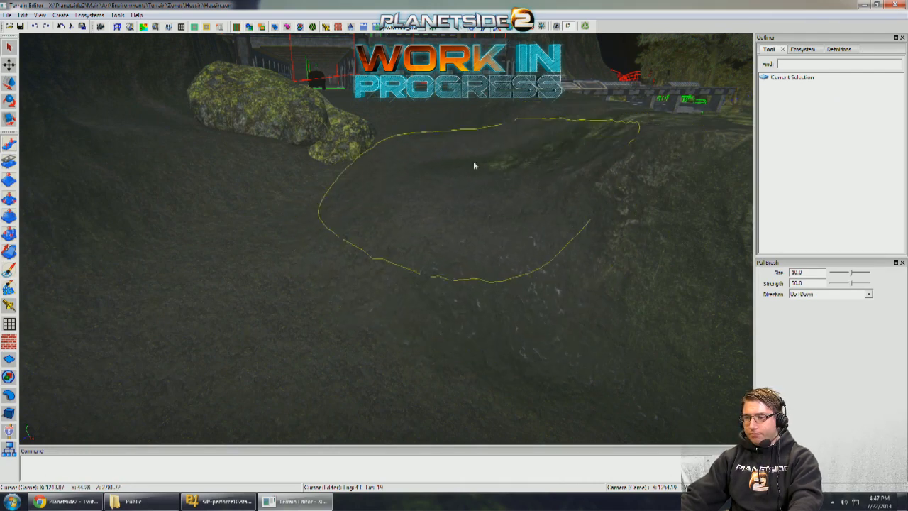
key("space")
key("space")
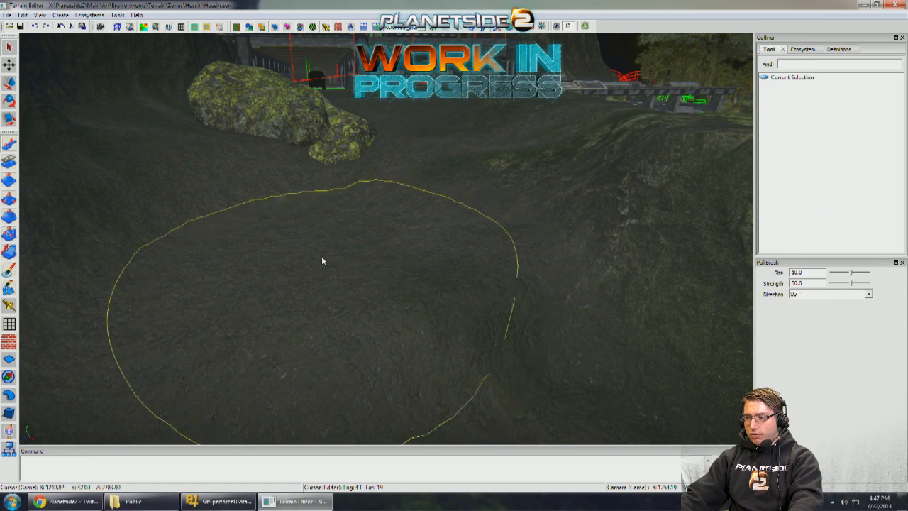
scroll(347, 315, "down", 1)
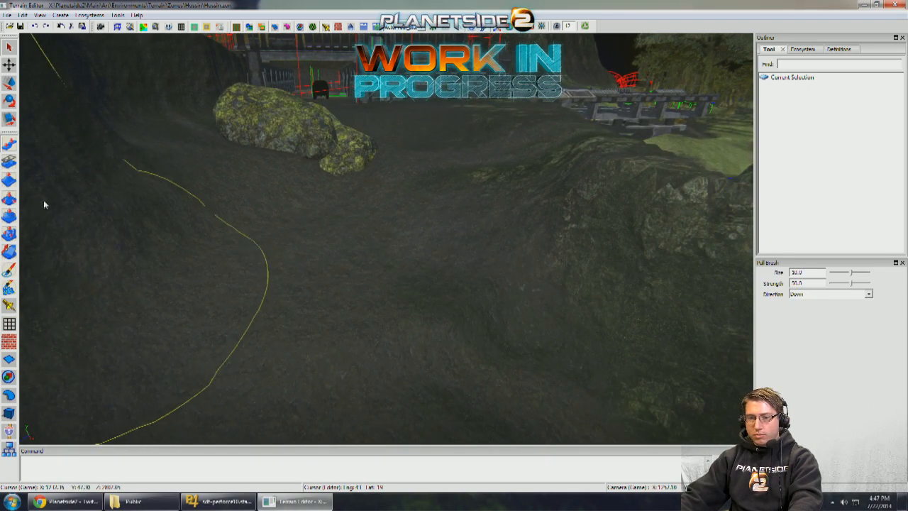
- Smooth the ground between the upper boulder and the base gateway with the Smooth brush at size 10.0 and strength 60.0
left_click(10, 199)
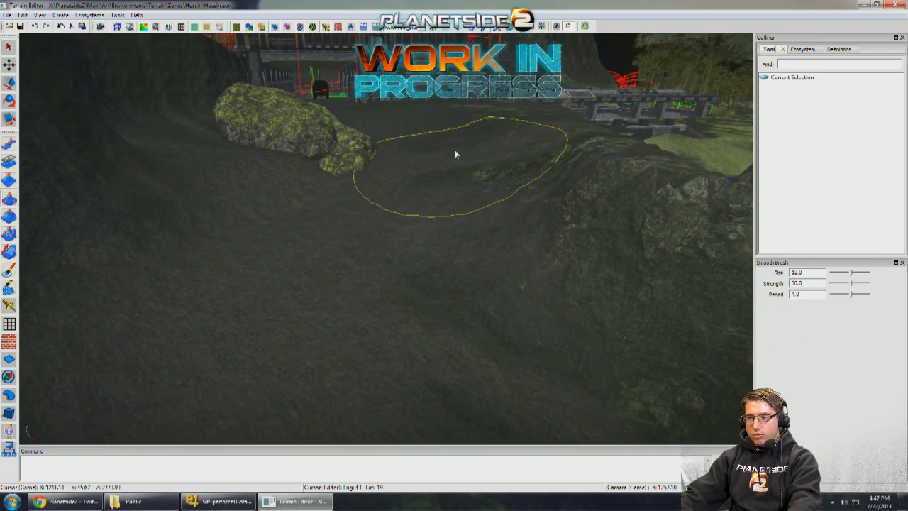
scroll(460, 183, "up", 1)
key("w")
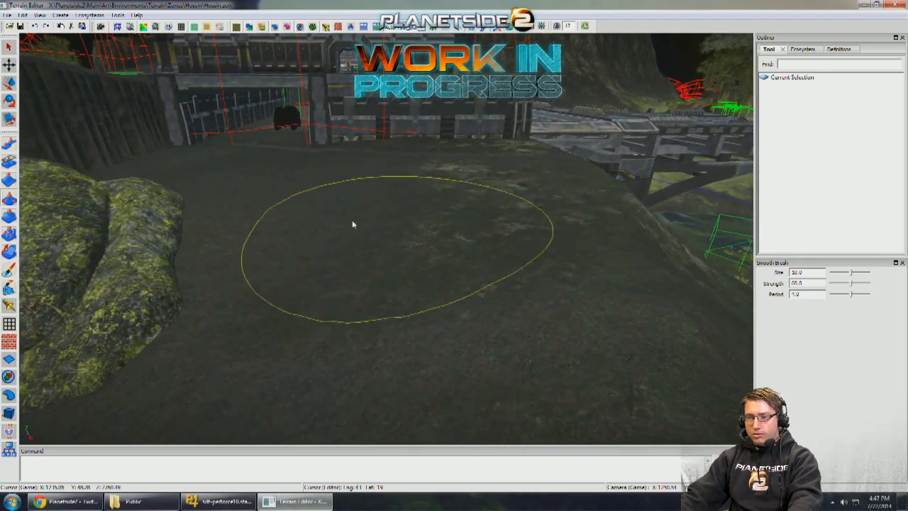
mouse_move(380, 341)
middle_mouse_down()
mouse_move(420, 244)
mouse_move(377, 319)
mouse_move(454, 240)
mouse_move(207, 359)
mouse_move(535, 219)
middle_mouse_up()
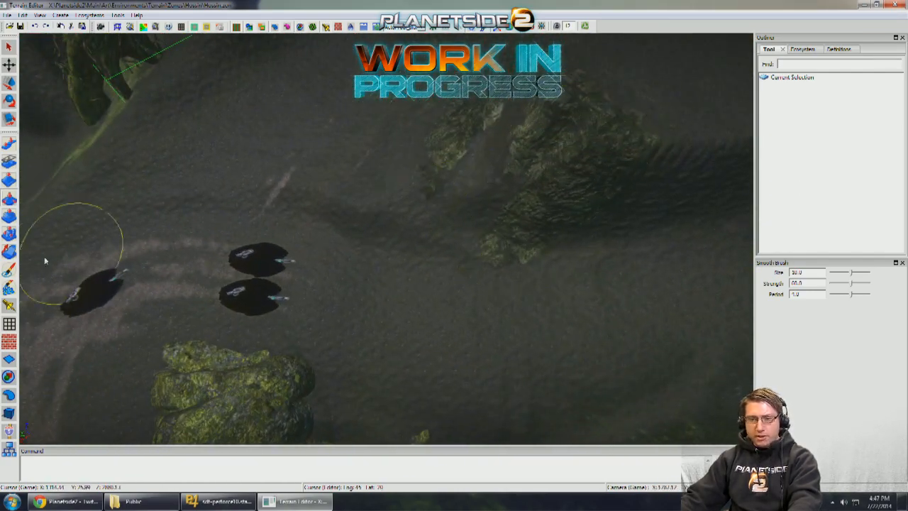
- Paint hossin_road tire tracks behind and ahead of the two parked Magriders using the custom tracks brush at about size 8
left_click(9, 270)
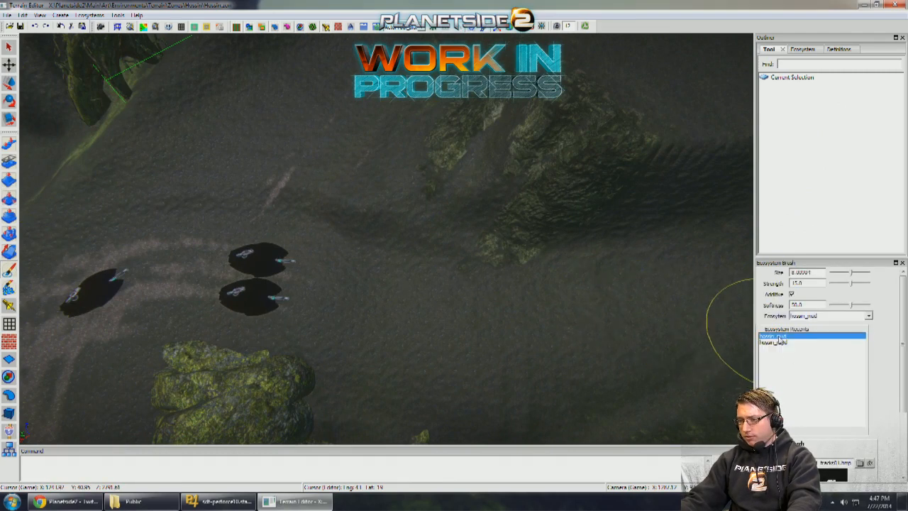
middle_click_drag(606, 330, 642, 369)
scroll(799, 441, "down", 3)
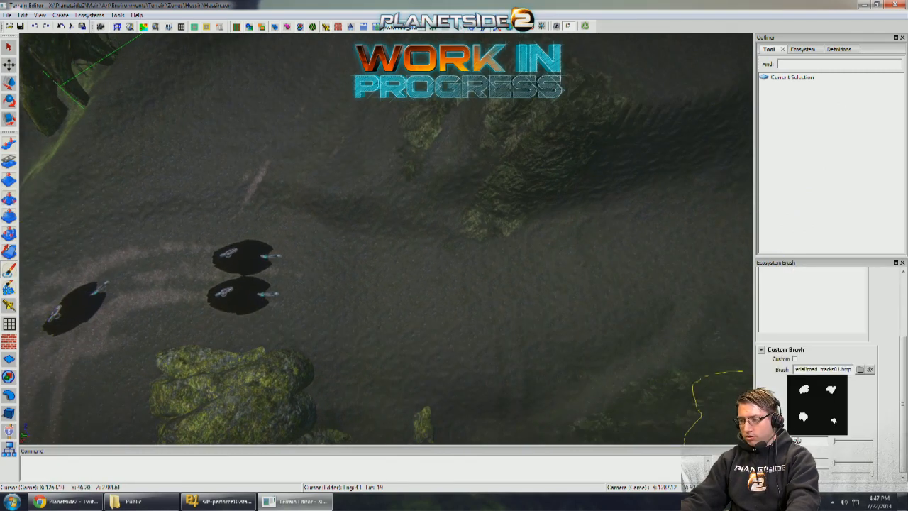
scroll(895, 298, "up", 3)
mouse_move(554, 306)
middle_mouse_down()
mouse_move(489, 312)
mouse_move(478, 300)
mouse_move(414, 299)
mouse_move(278, 323)
mouse_move(302, 333)
mouse_move(291, 352)
middle_mouse_up()
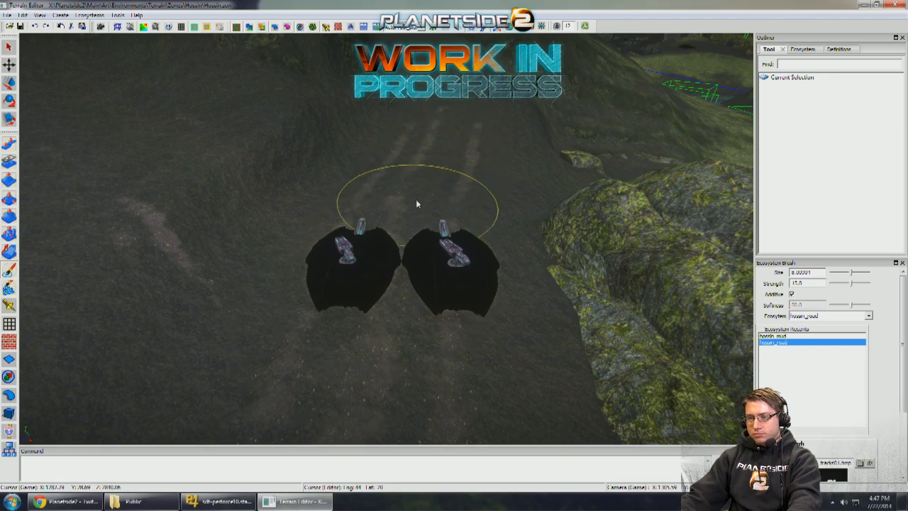
left_click_drag(416, 200, 367, 318)
right_click_drag(367, 318, 404, 206)
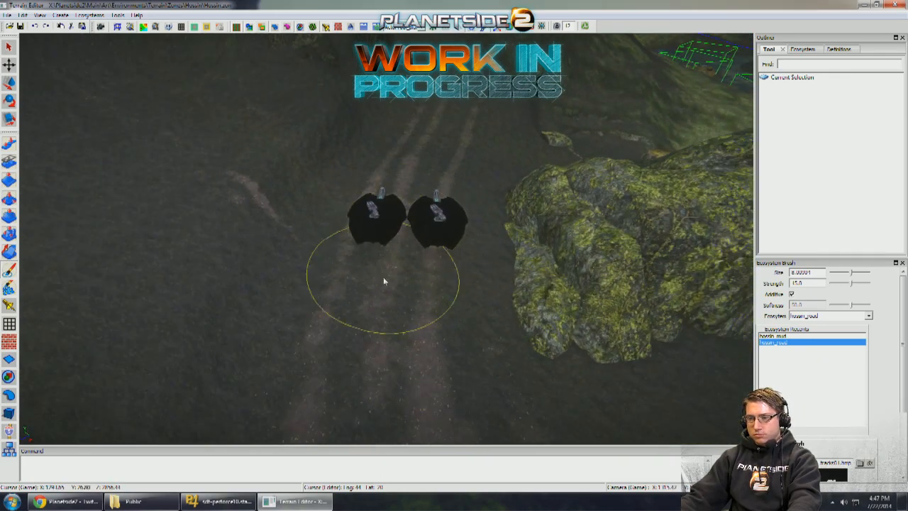
mouse_move(447, 178)
right_mouse_down()
mouse_move(420, 245)
mouse_move(377, 285)
right_mouse_up()
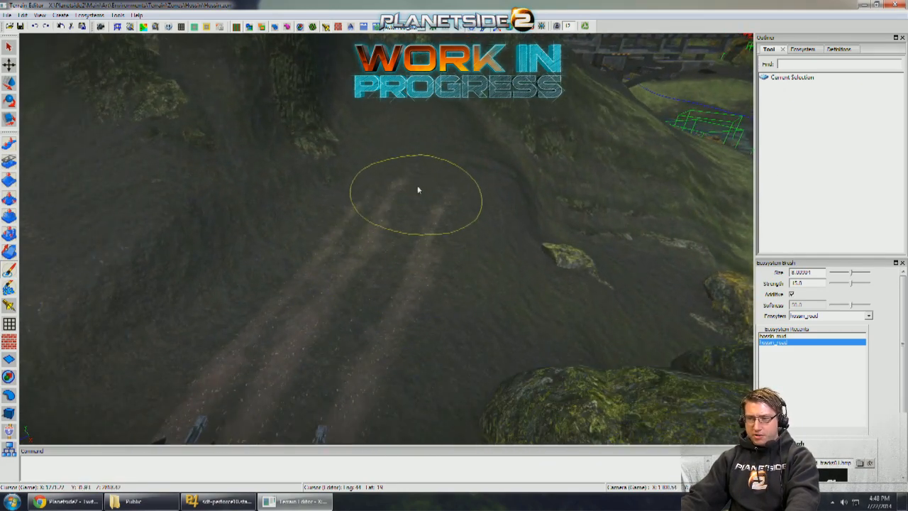
- Extend the hossin_road tire tracks up the ramp between the rock walls to the bend below the upper boulder
mouse_move(421, 168)
right_mouse_down()
mouse_move(354, 235)
mouse_move(411, 186)
mouse_move(421, 243)
right_mouse_up()
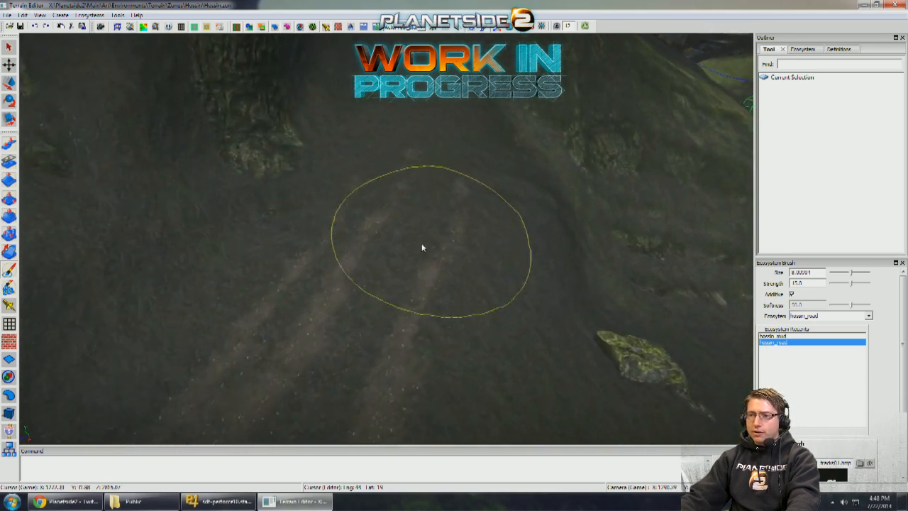
right_click_drag(417, 146, 426, 249)
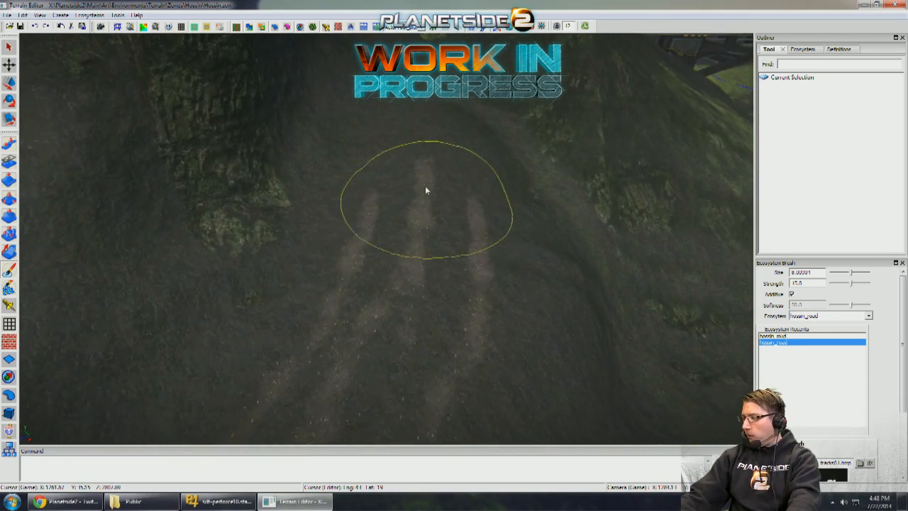
mouse_move(428, 180)
right_mouse_down()
mouse_move(415, 189)
mouse_move(426, 219)
right_mouse_up()
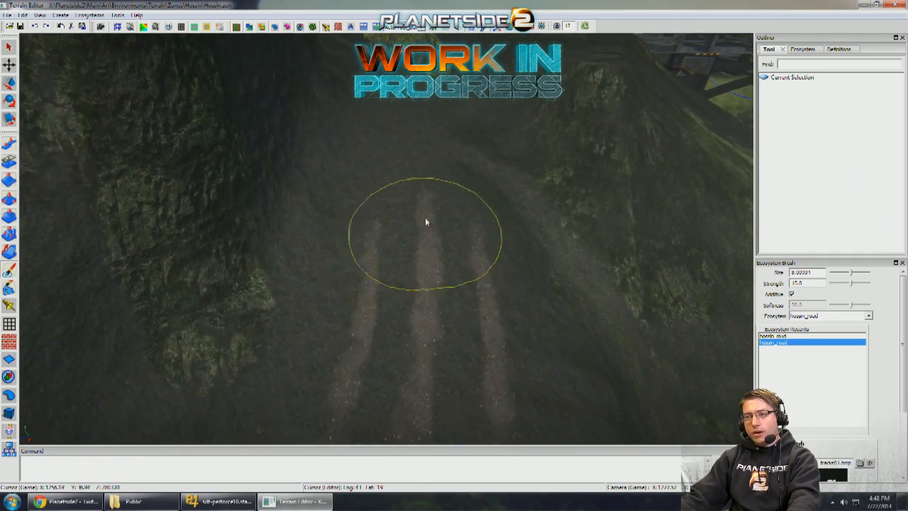
mouse_move(419, 178)
right_mouse_down()
mouse_move(416, 215)
mouse_move(430, 263)
right_mouse_up()
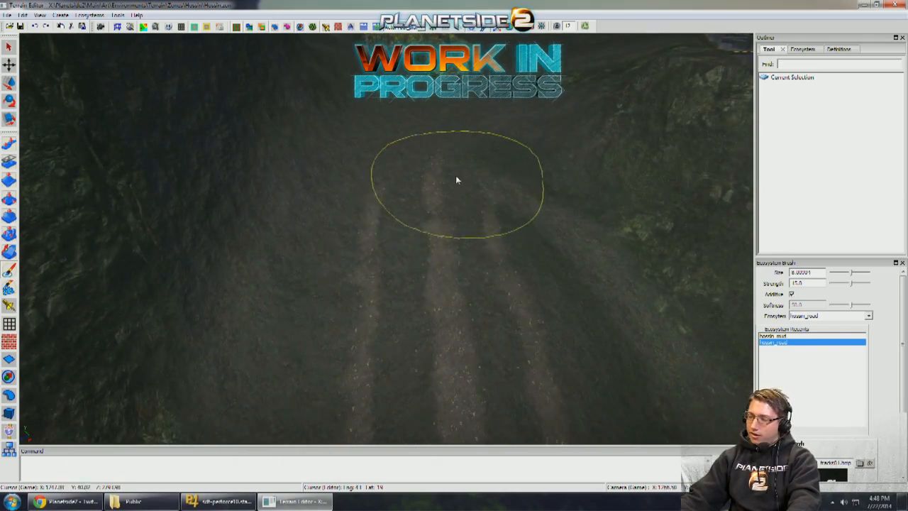
mouse_move(458, 180)
right_mouse_down()
mouse_move(431, 293)
mouse_move(463, 253)
mouse_move(404, 280)
mouse_move(426, 223)
mouse_move(465, 182)
right_mouse_up()
right_click_drag(544, 115, 429, 242)
left_click_drag(429, 237, 478, 199)
key("ctrl+z")
key("ctrl+z")
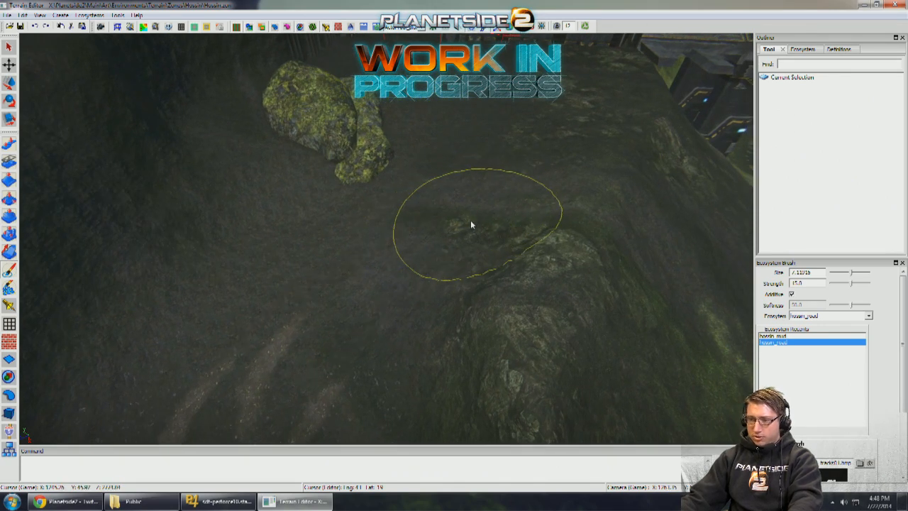
- Turn off the custom brush and paint hossin_mud over the mossy patches at the bend and on the plateau
scroll(469, 221, "down", 1)
scroll(468, 222, "up", 1)
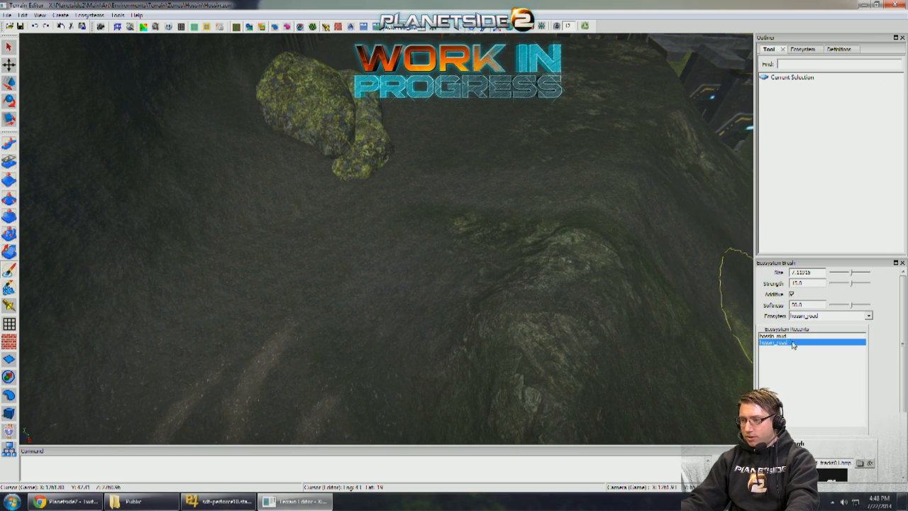
left_click(774, 336)
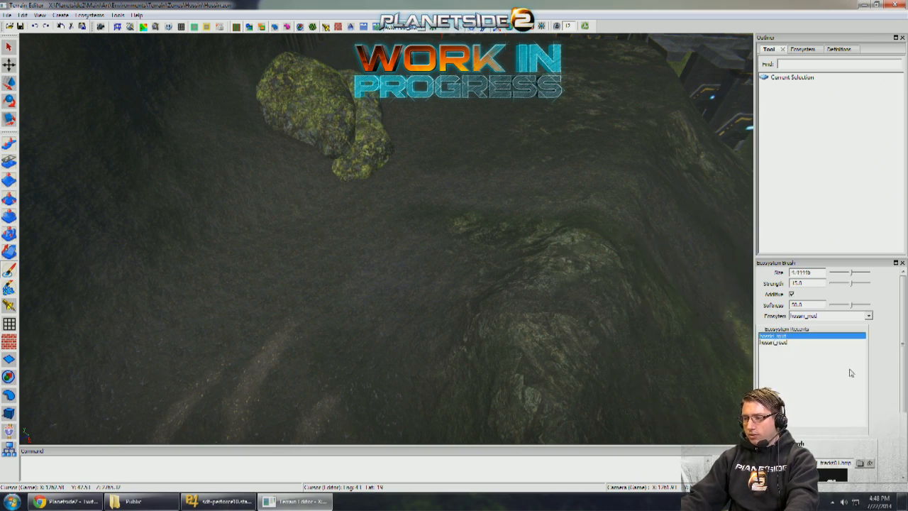
scroll(802, 395, "down", 3)
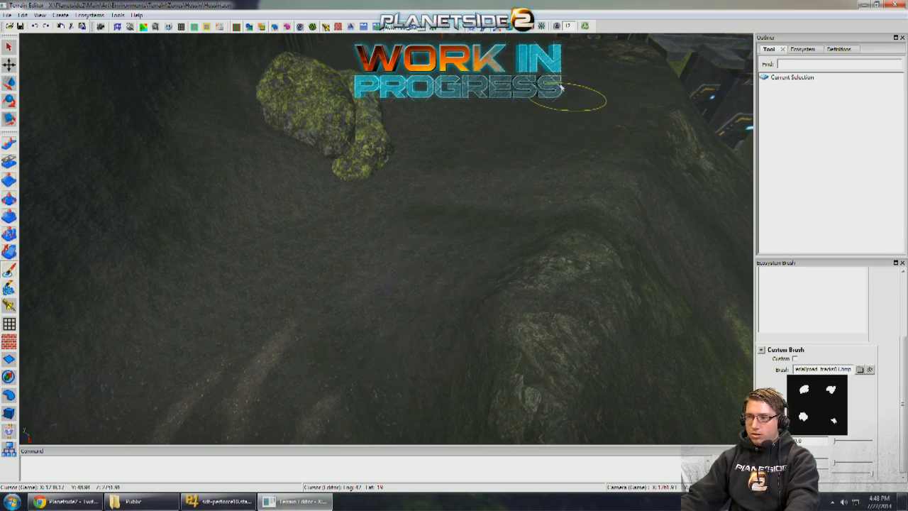
- Re-enable the custom tracks brush and paint hossin_road tire tracks around the bend past the upper boulder onto the plateau
key("a")
key("s")
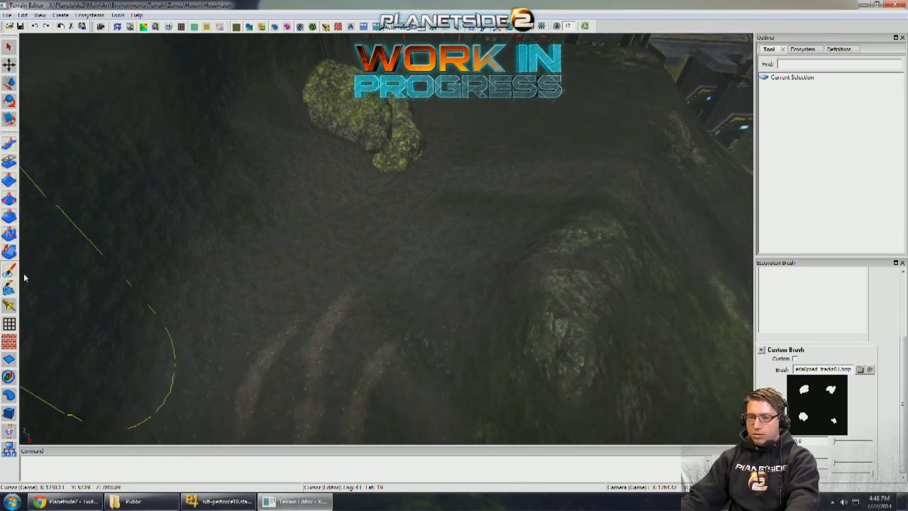
left_click(903, 299)
left_click(780, 343)
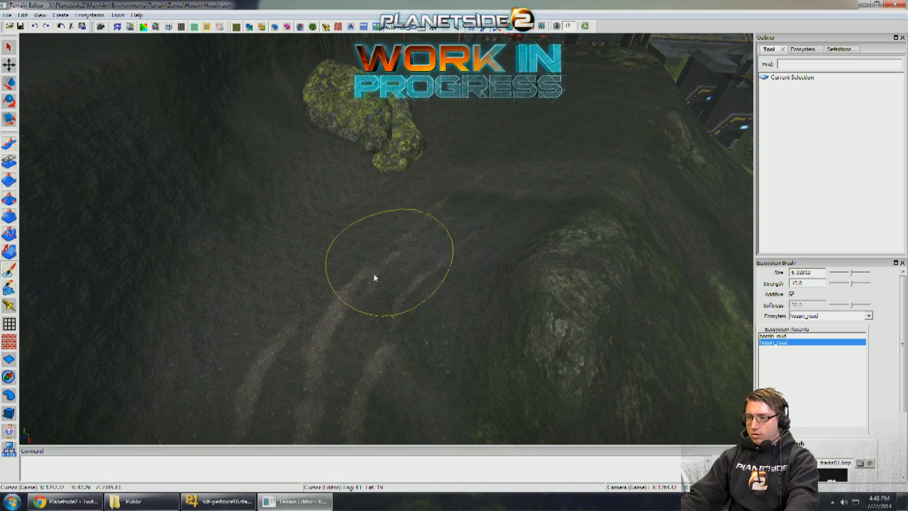
mouse_move(374, 277)
left_mouse_down()
mouse_move(375, 287)
mouse_move(491, 196)
mouse_move(401, 257)
mouse_move(483, 206)
left_mouse_up()
right_click_drag(490, 207, 460, 244)
mouse_move(372, 306)
left_mouse_down()
mouse_move(442, 260)
mouse_move(359, 304)
mouse_move(378, 303)
mouse_move(472, 237)
mouse_move(480, 199)
mouse_move(473, 245)
mouse_move(483, 180)
mouse_move(469, 230)
left_mouse_up()
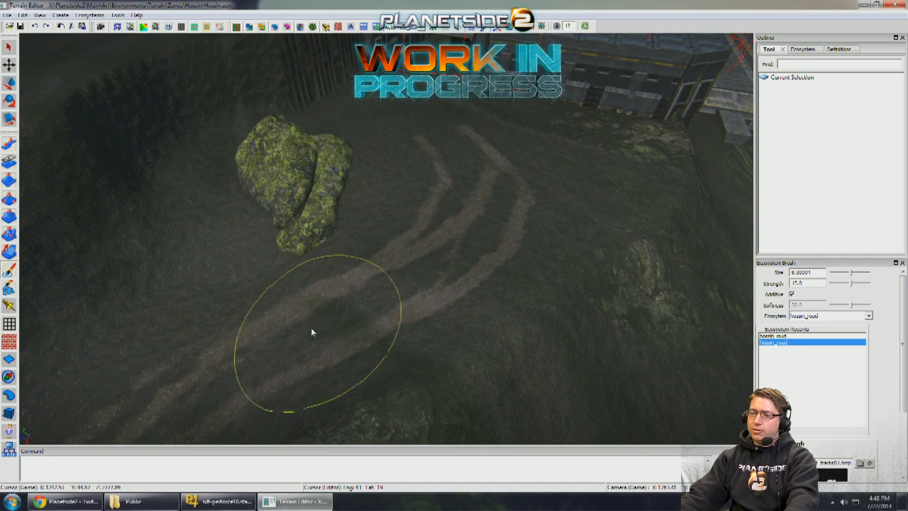
middle_click_drag(355, 309, 371, 303)
mouse_move(313, 327)
middle_mouse_down()
mouse_move(281, 311)
mouse_move(302, 266)
mouse_move(383, 277)
mouse_move(433, 301)
mouse_move(482, 301)
middle_mouse_up()
- Examine the cliffs, surrounding terrain and base approach from several viewpoints
scroll(302, 266, "up", 4)
scroll(301, 267, "up", 3)
scroll(347, 262, "down", 2)
scroll(324, 266, "up", 3)
scroll(540, 355, "down", 4)
middle_click_drag(588, 397, 547, 379)
scroll(553, 265, "up", 3)
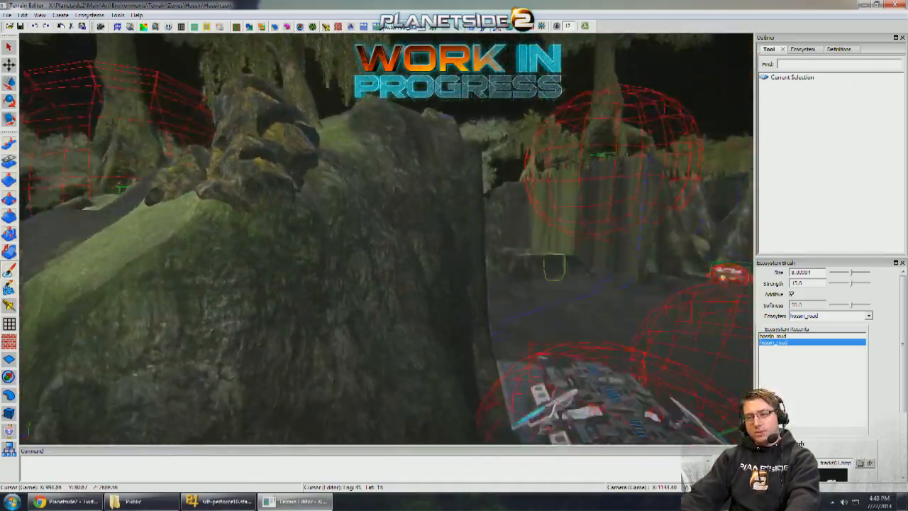
middle_click_drag(553, 265, 385, 339)
scroll(341, 248, "down", 4)
scroll(355, 270, "up", 3)
scroll(404, 320, "up", 3)
mouse_move(427, 227)
middle_mouse_down()
mouse_move(537, 248)
mouse_move(422, 209)
mouse_move(488, 233)
mouse_move(497, 227)
mouse_move(470, 229)
mouse_move(456, 218)
mouse_move(426, 227)
mouse_move(497, 248)
mouse_move(354, 312)
mouse_move(366, 284)
mouse_move(303, 250)
mouse_move(320, 273)
mouse_move(376, 287)
middle_mouse_up()
mouse_move(376, 241)
middle_mouse_down()
mouse_move(288, 284)
mouse_move(173, 239)
mouse_move(213, 234)
mouse_move(205, 177)
mouse_move(397, 213)
mouse_move(454, 273)
mouse_move(438, 252)
mouse_move(454, 283)
mouse_move(538, 360)
mouse_move(580, 337)
middle_mouse_up()
- Extend the hossin_road tire tracks across the plateau toward the base gateway with the custom tracks brush
scroll(581, 341, "up", 3)
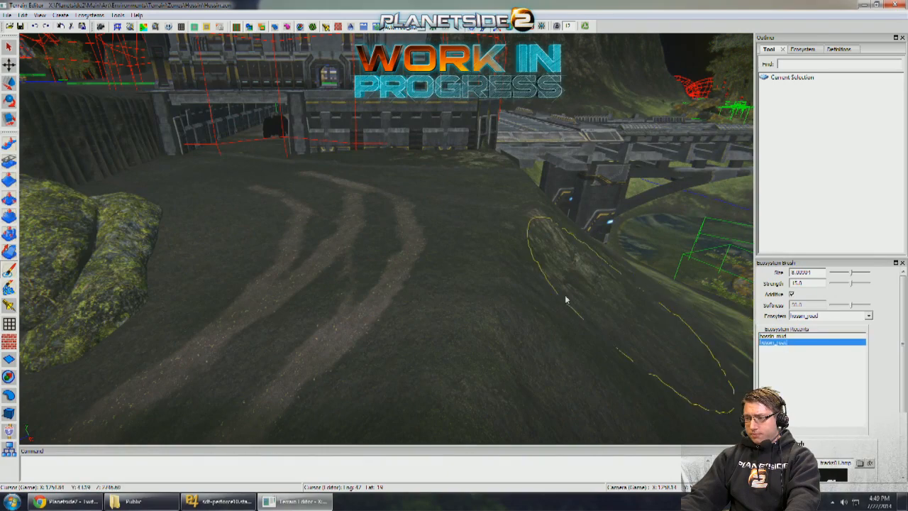
middle_click_drag(566, 298, 454, 300)
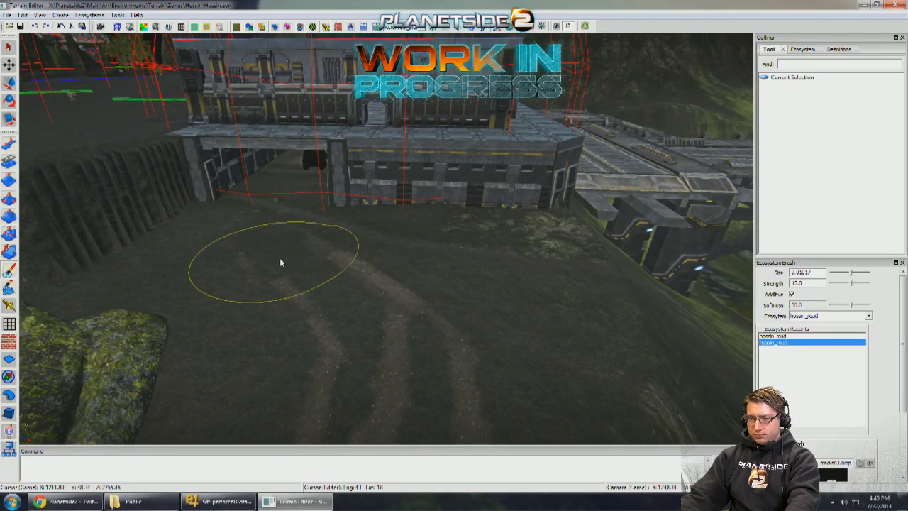
mouse_move(281, 262)
middle_mouse_down()
mouse_move(308, 308)
mouse_move(371, 305)
mouse_move(379, 230)
middle_mouse_up()
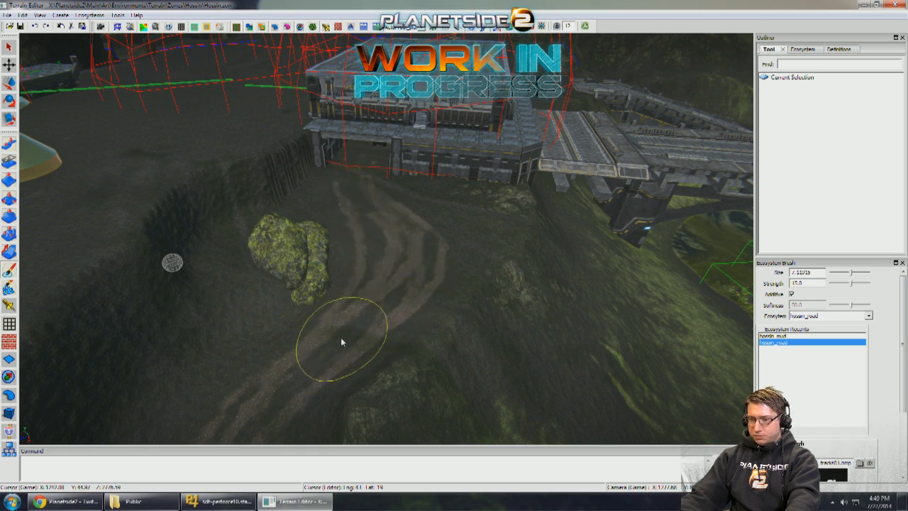
- Paint hossin_road tire tracks past the large boulder, erase the strip closest to it, and set the ecosystem to hossin_mud
mouse_move(340, 342)
middle_mouse_down()
mouse_move(385, 322)
mouse_move(426, 347)
mouse_move(436, 284)
middle_mouse_up()
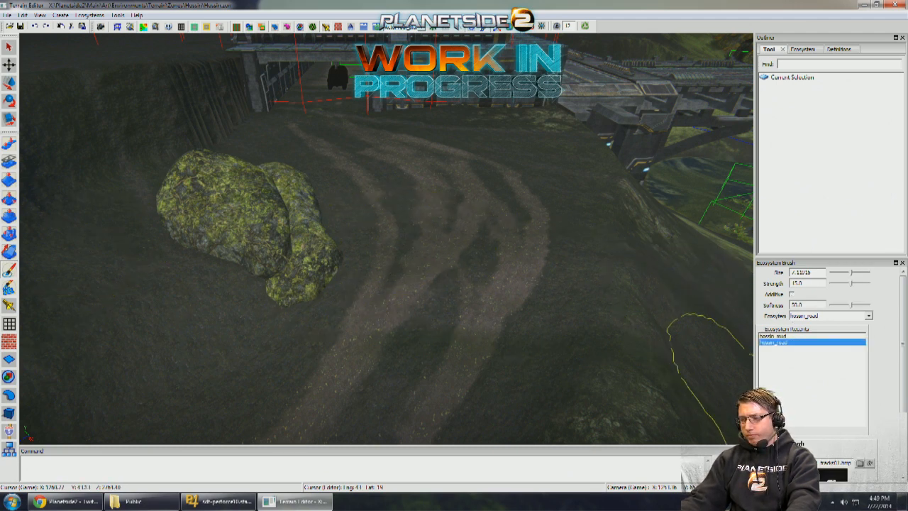
scroll(795, 388, "down", 3)
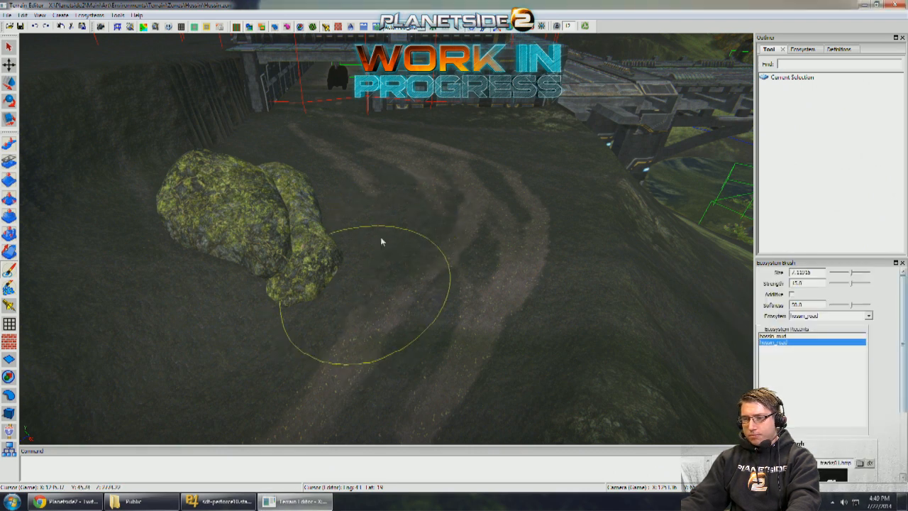
scroll(439, 249, "down", 3)
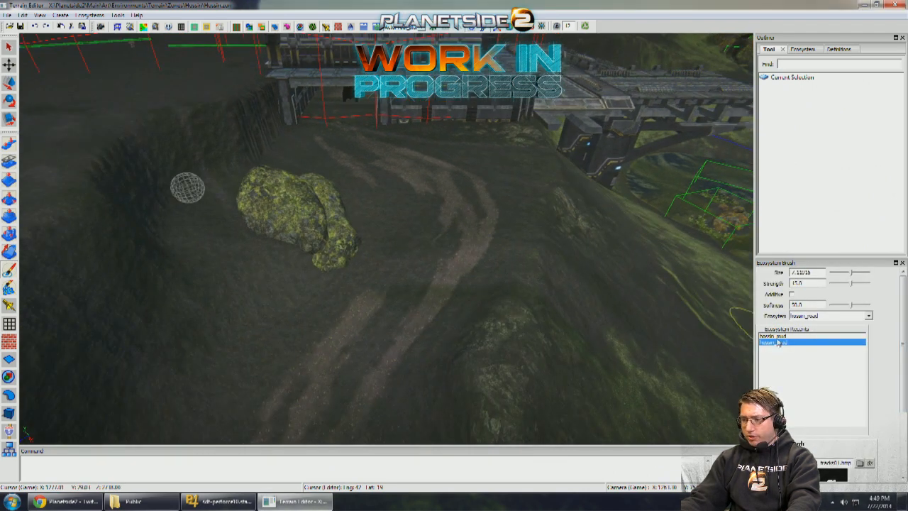
left_click(775, 335)
scroll(416, 259, "up", 5)
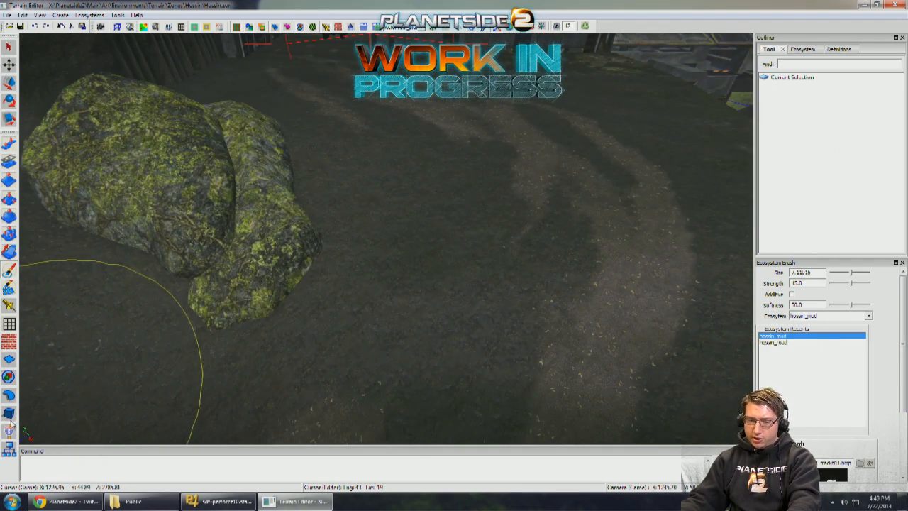
- Search the object templates for "boulder", place Hossin_Props_Boulders02 between the large boulder and the tracks, and rotate it
left_click(9, 425)
type("boulder")
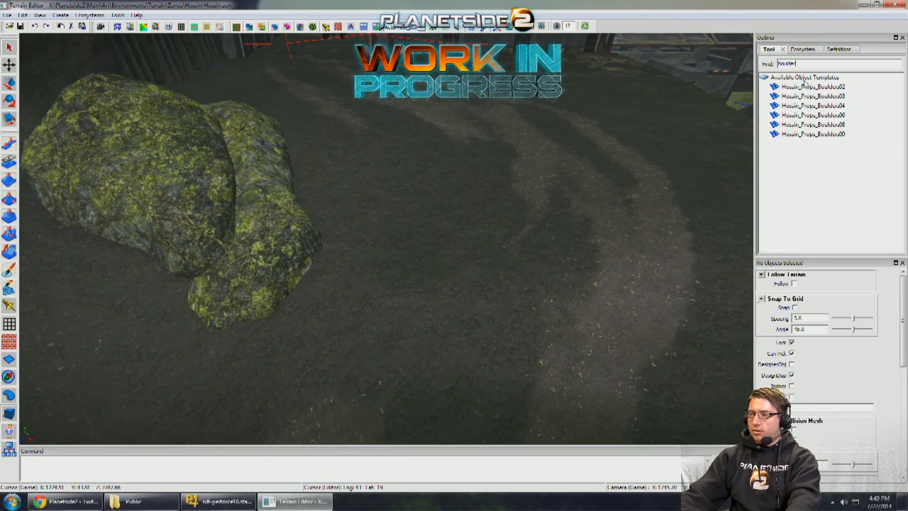
left_click(808, 86)
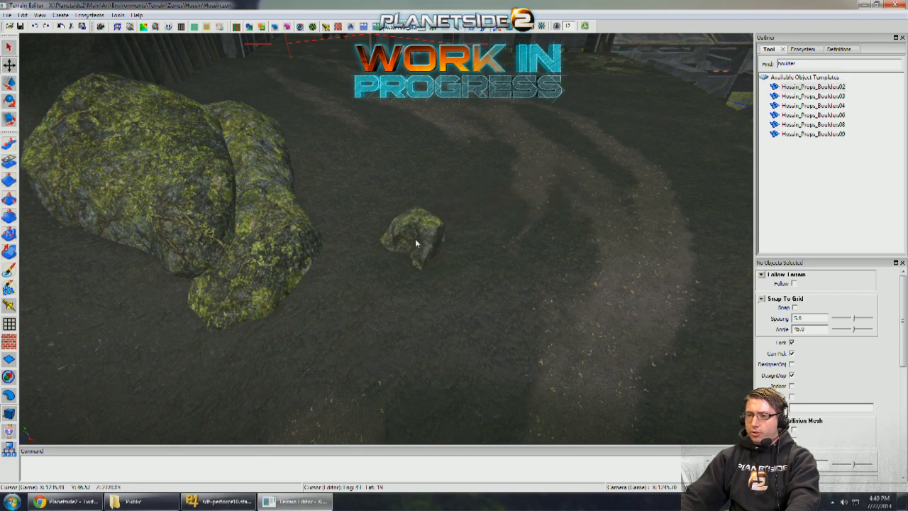
left_click(420, 235)
mouse_move(415, 241)
left_mouse_down()
mouse_move(433, 239)
mouse_move(407, 243)
mouse_move(418, 247)
left_mouse_up()
key("e")
key("r")
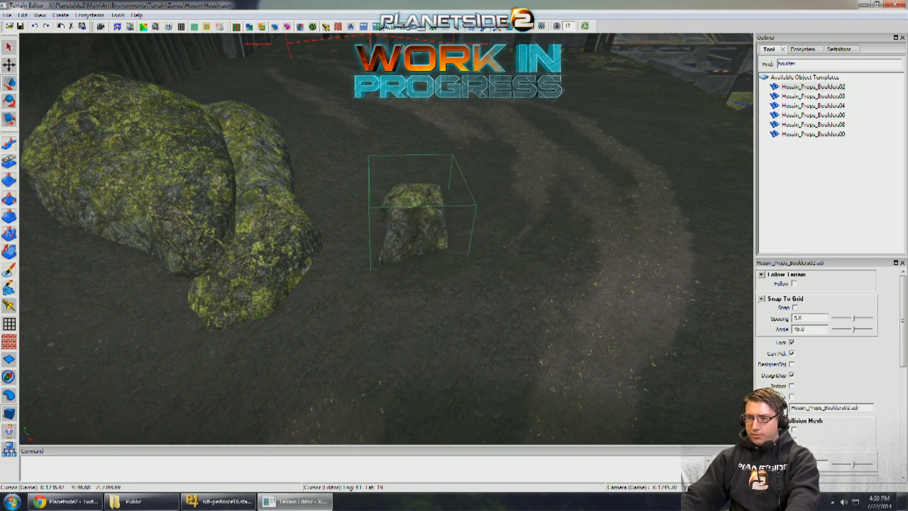
right_click_drag(417, 247, 452, 239)
- Paint hossin_road tire tracks around the small boulder at the bend with the custom tracks brush at size 5.62501
left_click(10, 270)
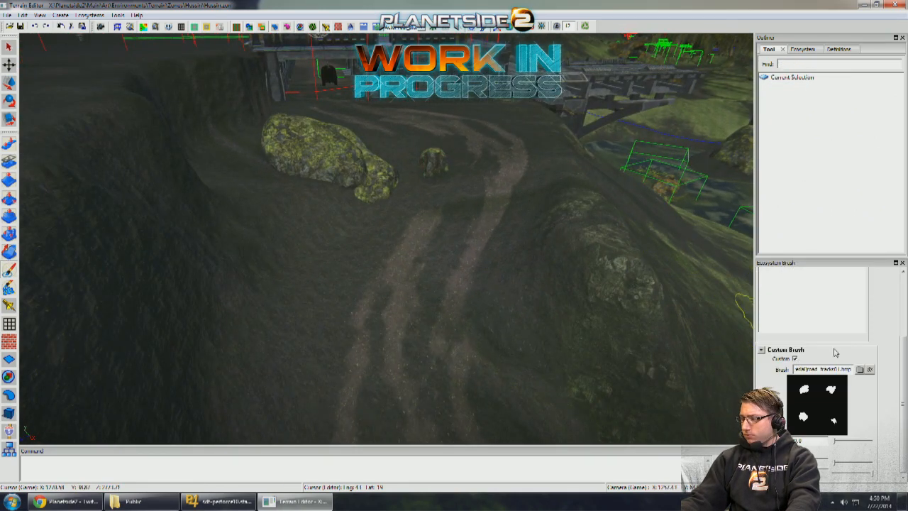
scroll(902, 284, "up", 3)
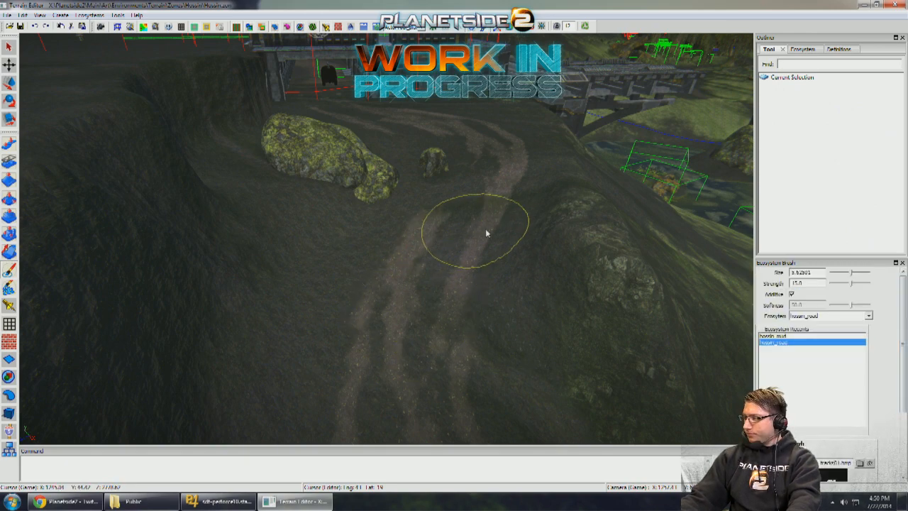
middle_click_drag(486, 233, 465, 250)
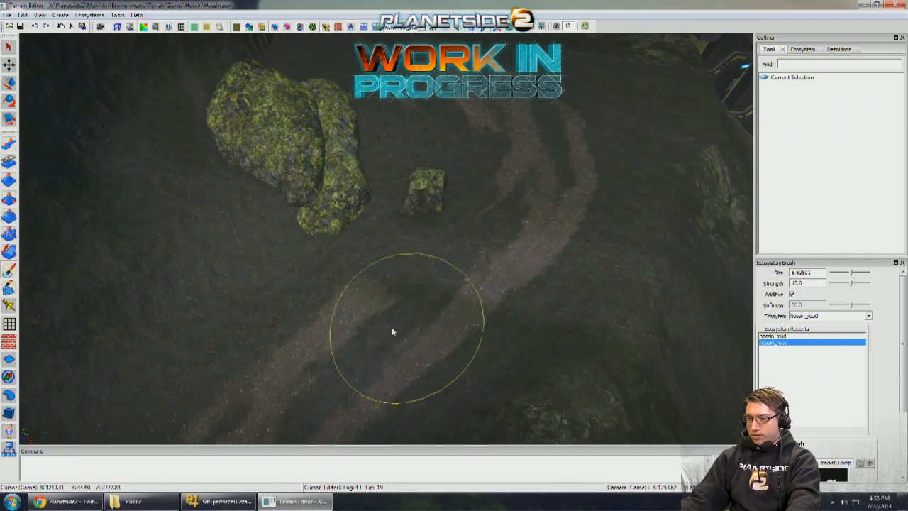
mouse_move(392, 332)
left_mouse_down()
mouse_move(495, 293)
mouse_move(541, 264)
mouse_move(561, 233)
left_mouse_up()
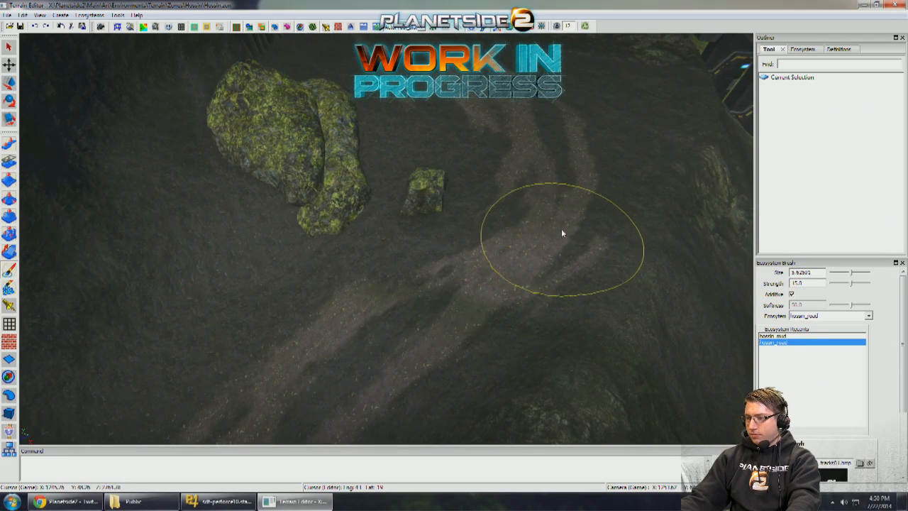
middle_click_drag(555, 161, 548, 268)
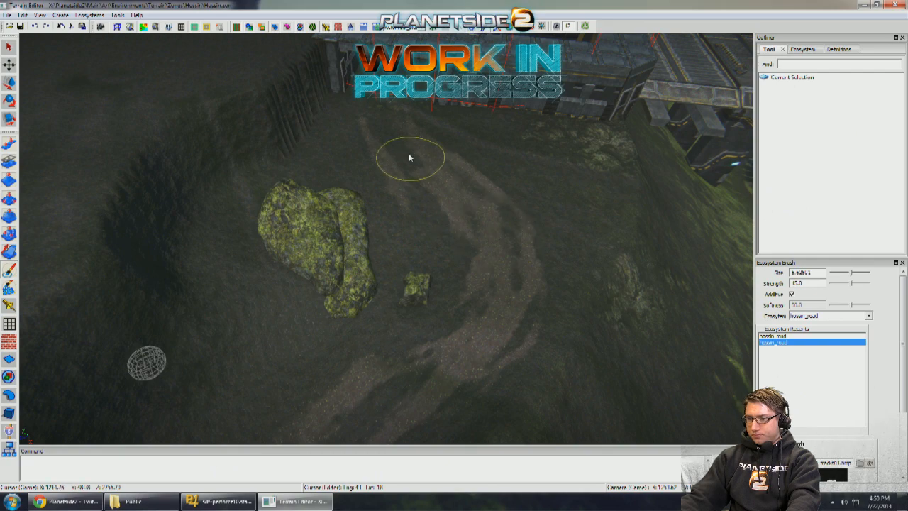
- Paint additional hossin_road tire tracks from the base gateway down toward the large boulder
scroll(401, 142, "up", 5)
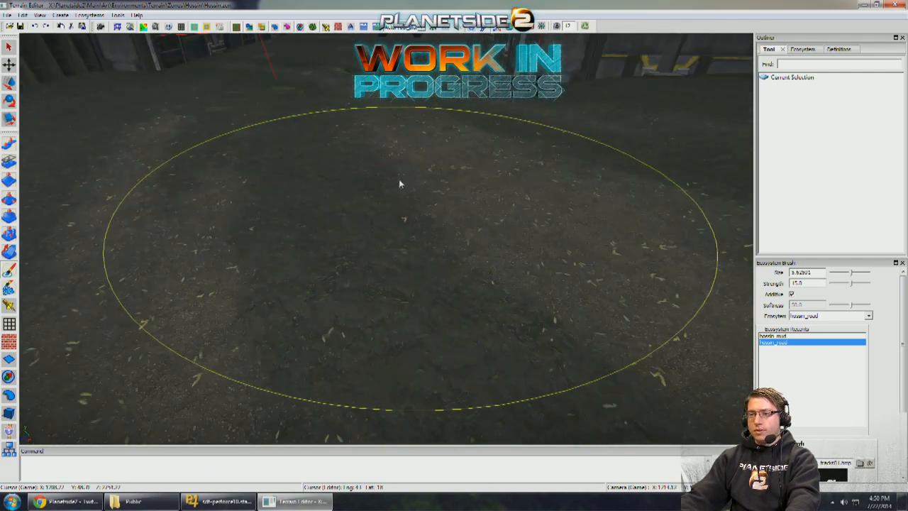
middle_click_drag(400, 182, 347, 279)
mouse_move(347, 276)
left_mouse_down()
mouse_move(335, 254)
mouse_move(354, 188)
mouse_move(345, 220)
mouse_move(351, 211)
mouse_move(384, 280)
mouse_move(452, 345)
mouse_move(483, 351)
left_mouse_up()
scroll(340, 244, "down", 4)
mouse_move(484, 350)
middle_mouse_down()
mouse_move(412, 284)
mouse_move(380, 280)
middle_mouse_up()
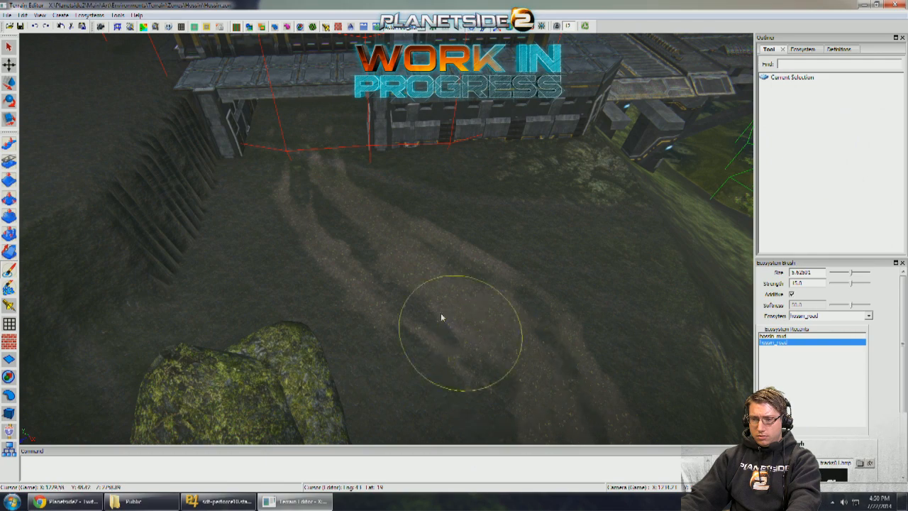
- Set the brush size to 6.32813 and reinforce the hossin_road tracks between the gateway and the small boulder
scroll(323, 221, "up", 3)
scroll(320, 217, "down", 5)
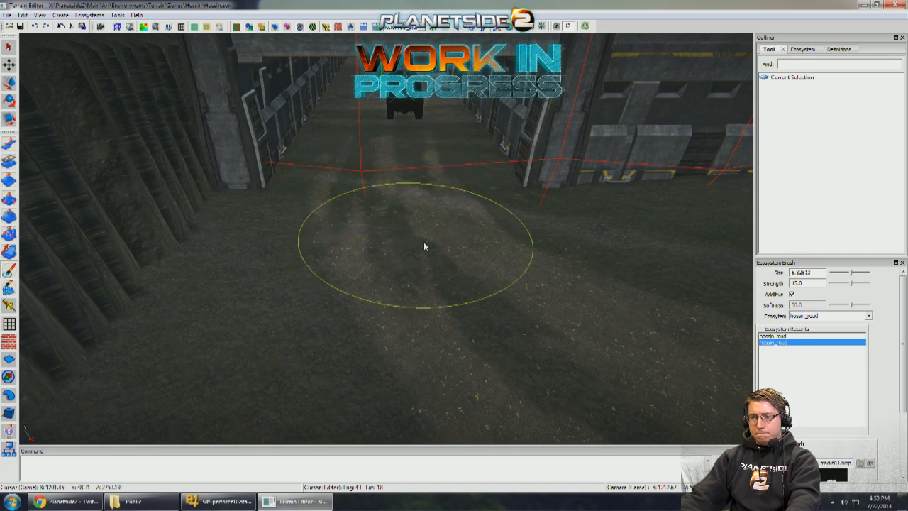
mouse_move(424, 246)
middle_mouse_down()
mouse_move(490, 341)
mouse_move(369, 277)
middle_mouse_up()
mouse_move(448, 317)
middle_mouse_down()
mouse_move(468, 314)
mouse_move(375, 262)
middle_mouse_up()
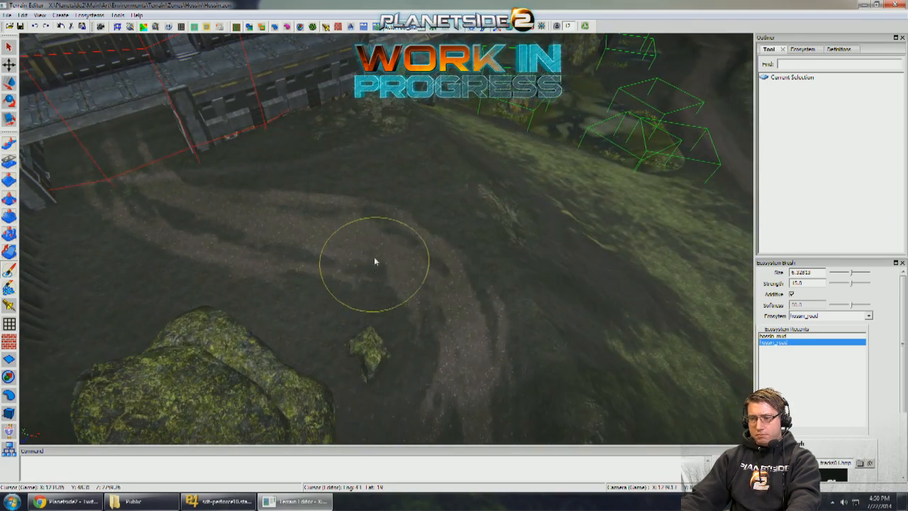
mouse_move(452, 349)
middle_mouse_down()
mouse_move(432, 324)
mouse_move(427, 265)
mouse_move(395, 205)
mouse_move(412, 225)
mouse_move(398, 230)
mouse_move(371, 274)
middle_mouse_up()
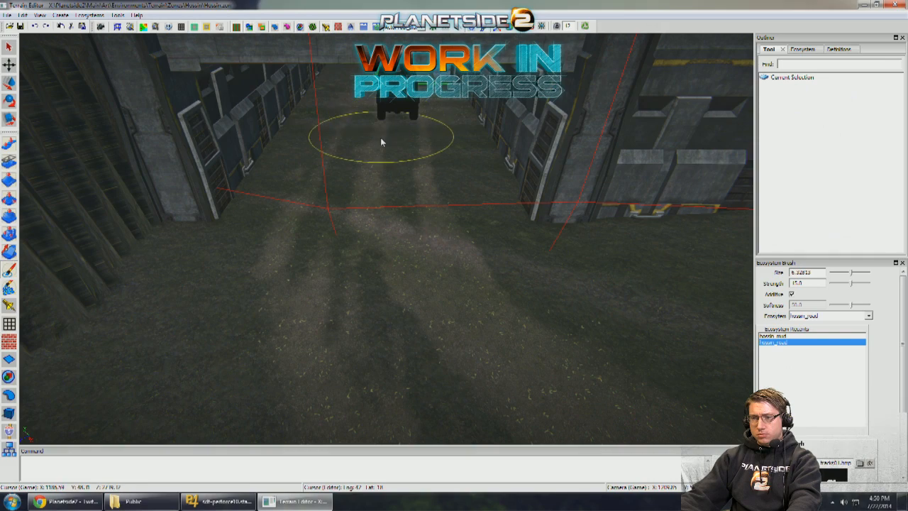
- Continue the hossin_road tire tracks through the gateway and along the walled passage past the parked vehicle
mouse_move(418, 294)
middle_mouse_down()
mouse_move(378, 118)
mouse_move(376, 198)
mouse_move(379, 124)
middle_mouse_up()
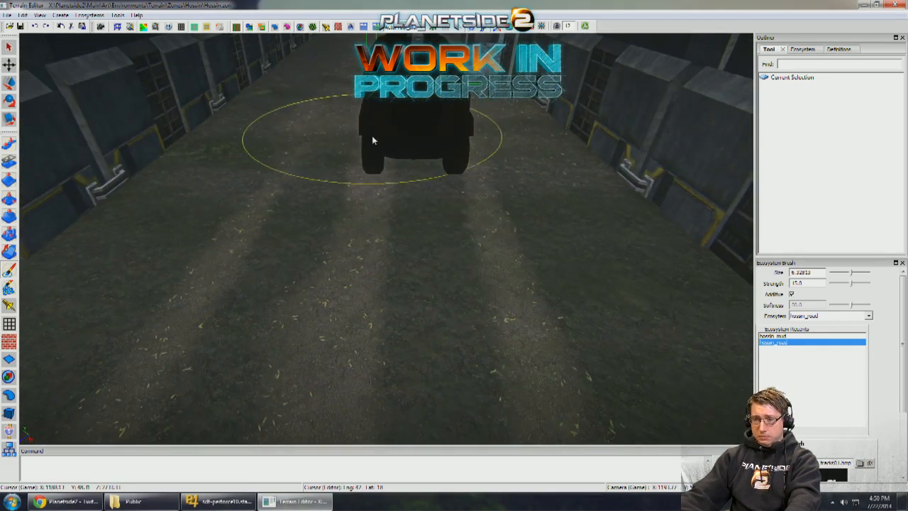
mouse_move(352, 220)
middle_mouse_down()
mouse_move(360, 231)
mouse_move(366, 224)
middle_mouse_up()
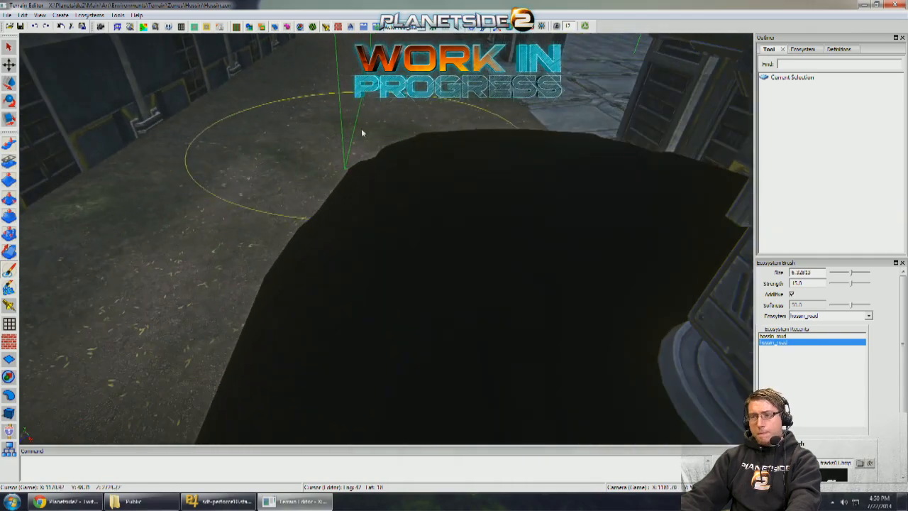
mouse_move(362, 129)
middle_mouse_down()
mouse_move(363, 242)
mouse_move(375, 173)
middle_mouse_up()
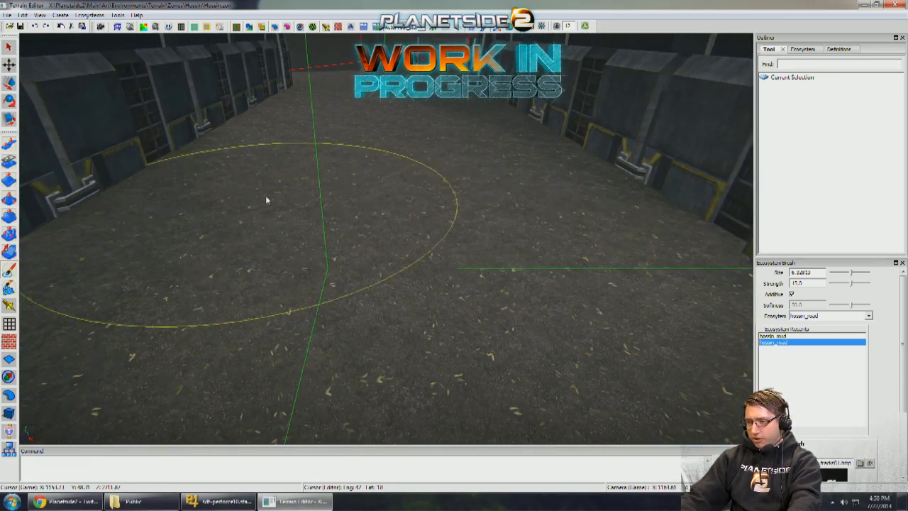
- Turn off the custom brush and erase the solid hossin_road covering from the middle of the walled passage floor
left_click_drag(903, 362, 903, 433)
left_click(795, 359)
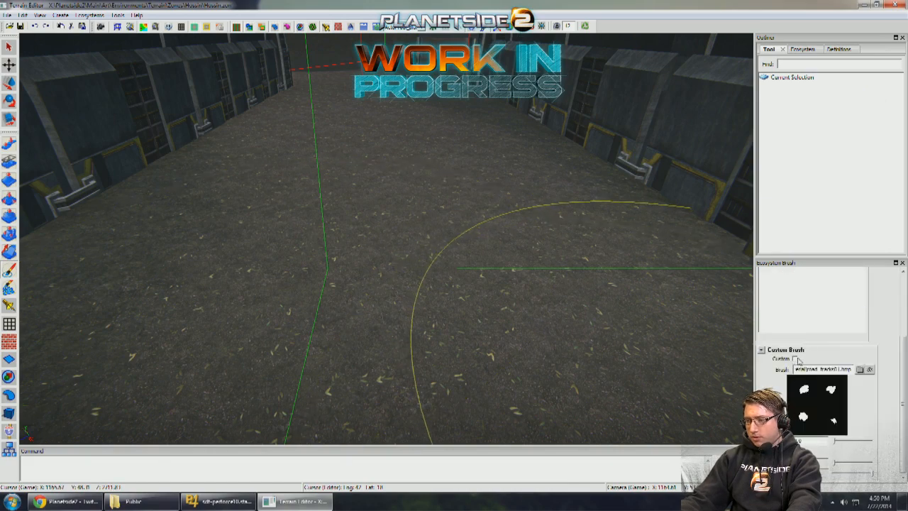
left_click(904, 305)
mouse_move(553, 256)
left_mouse_down()
mouse_move(377, 244)
mouse_move(399, 138)
left_mouse_up()
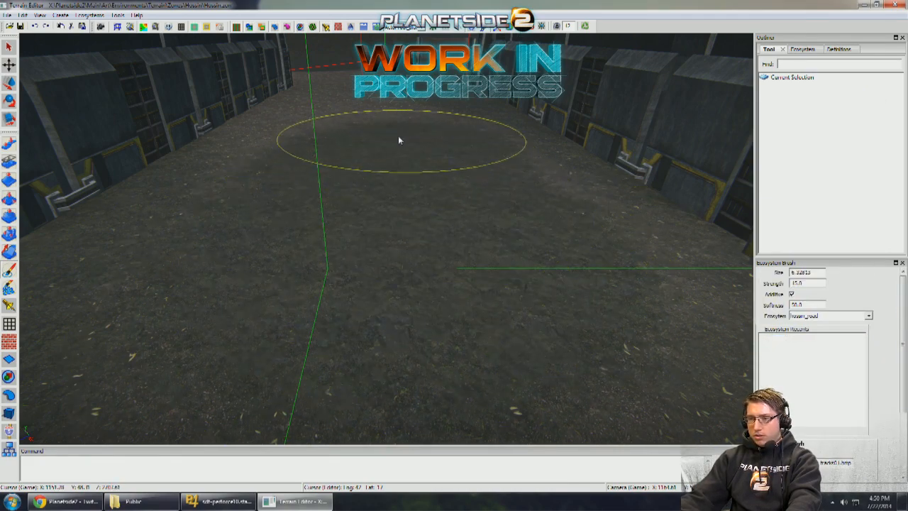
middle_click_drag(399, 138, 259, 230)
left_click_drag(259, 232, 320, 167)
middle_click_drag(320, 168, 263, 156)
- Erase the remaining hossin_road texture near the passage's far gateway and back along its wall
scroll(267, 167, "up", 5)
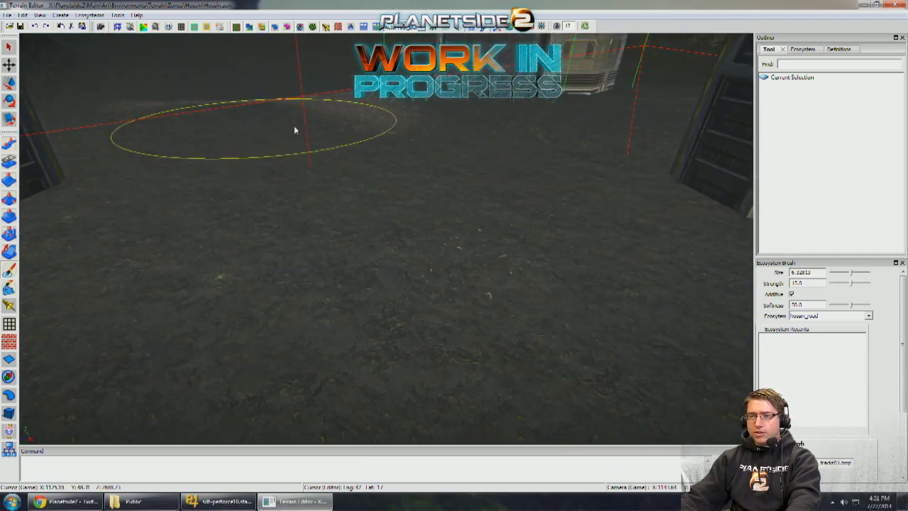
mouse_move(295, 130)
left_mouse_down()
mouse_move(323, 107)
mouse_move(162, 118)
left_mouse_up()
mouse_move(152, 120)
middle_mouse_down()
mouse_move(255, 154)
mouse_move(494, 171)
mouse_move(485, 193)
mouse_move(480, 162)
mouse_move(440, 199)
mouse_move(489, 269)
middle_mouse_up()
left_click_drag(490, 269, 435, 158)
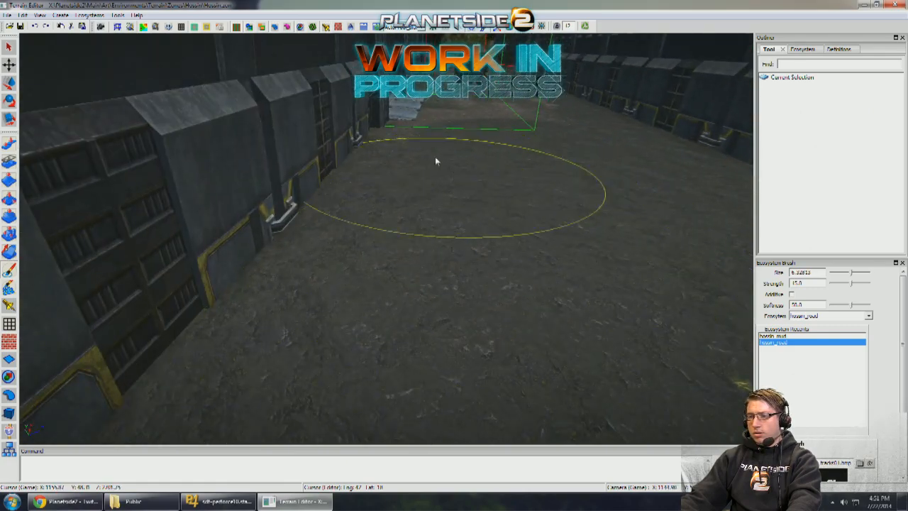
mouse_move(435, 158)
middle_mouse_down()
mouse_move(487, 171)
mouse_move(458, 203)
mouse_move(433, 201)
middle_mouse_up()
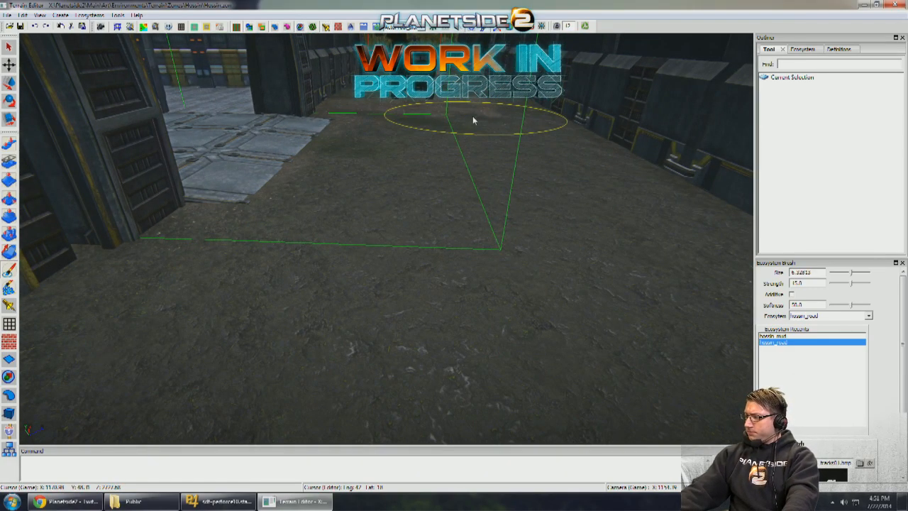
- Re-enable the custom tracks brush for hossin_road, and choose to delete the ChromeChatdy hood ornament figure flagged for bad scale
scroll(468, 122, "up", 3)
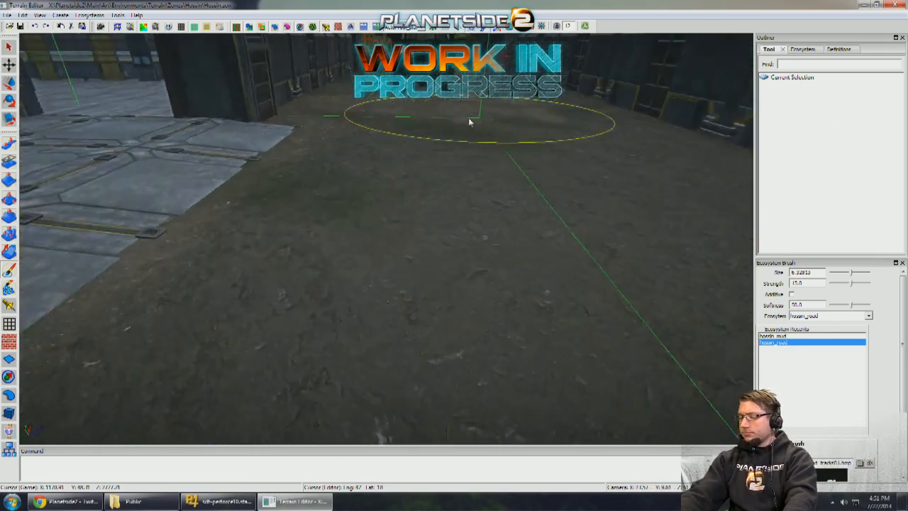
scroll(469, 121, "up", 10)
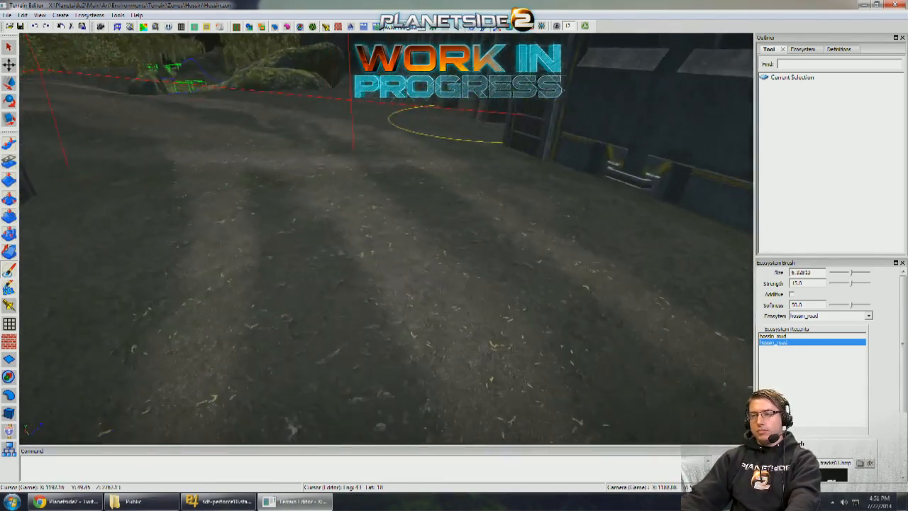
middle_click_drag(469, 121, 473, 117)
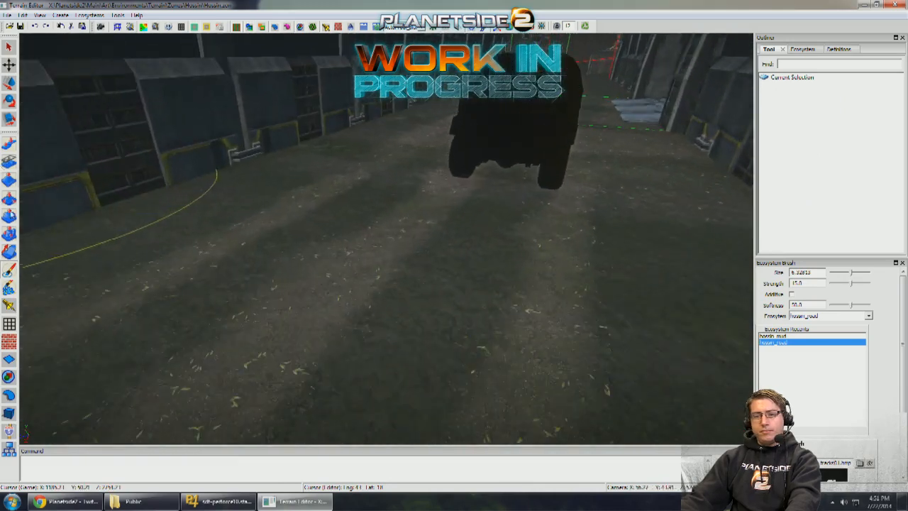
left_click(791, 335)
left_click(793, 343)
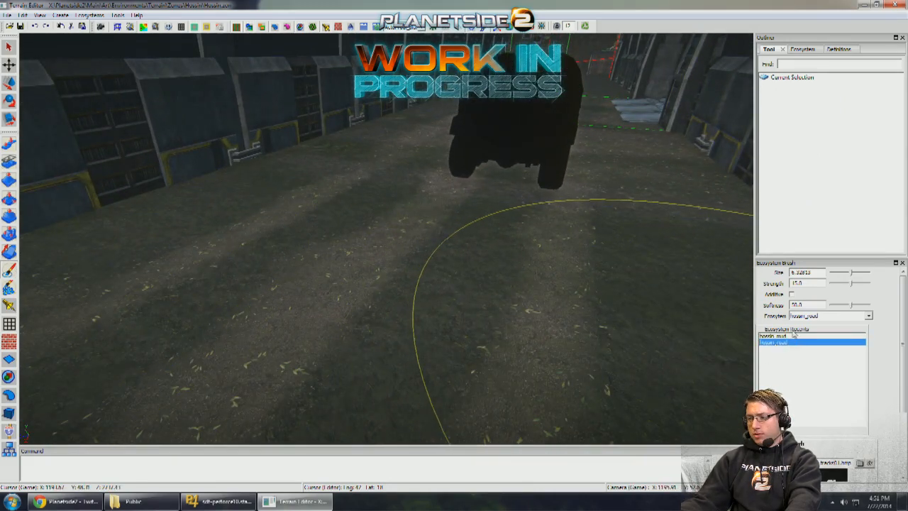
left_click(793, 294)
scroll(774, 415, "down", 3)
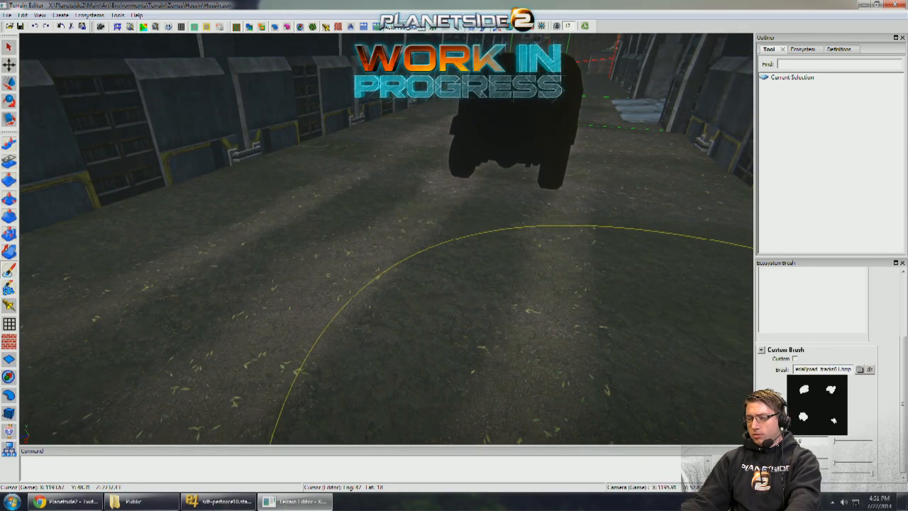
left_click(795, 359)
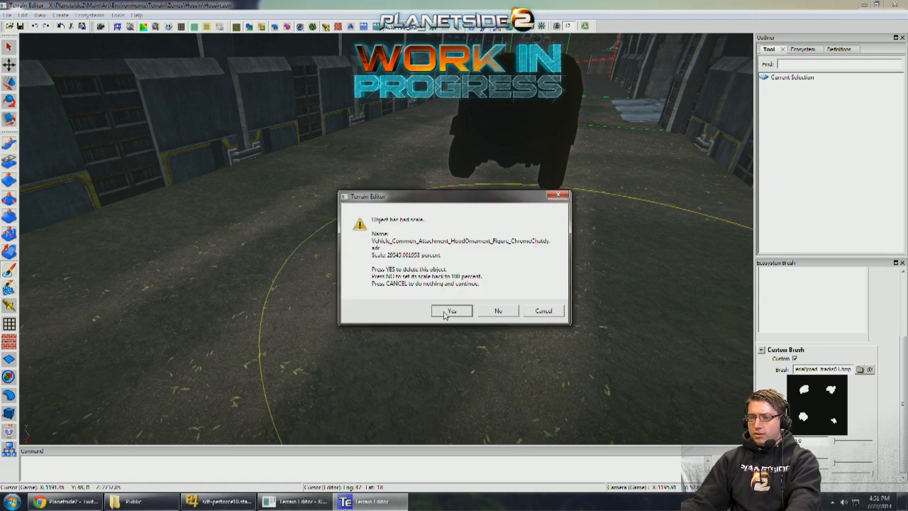
left_click(451, 311)
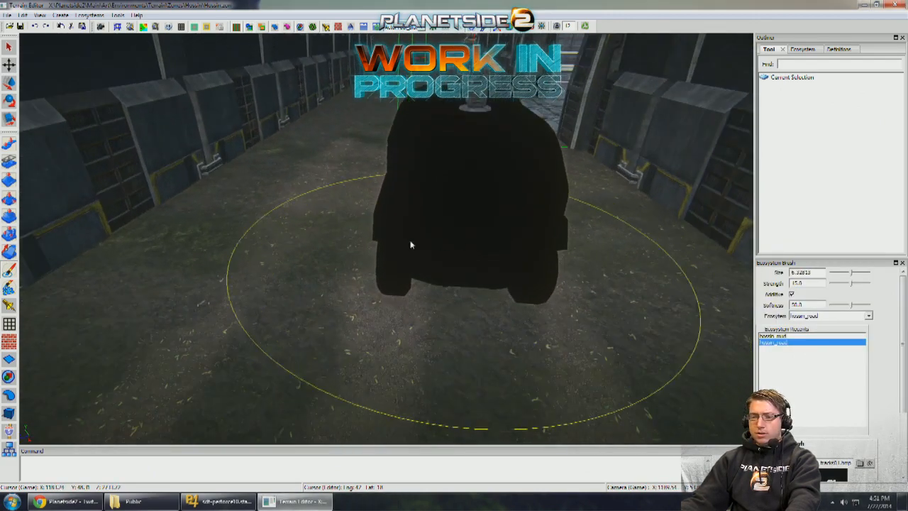
- Paint parallel hossin_road tire tracks along the walled passage from the parked vehicle toward the far gateway
scroll(414, 234, "up", 3)
scroll(397, 257, "down", 1)
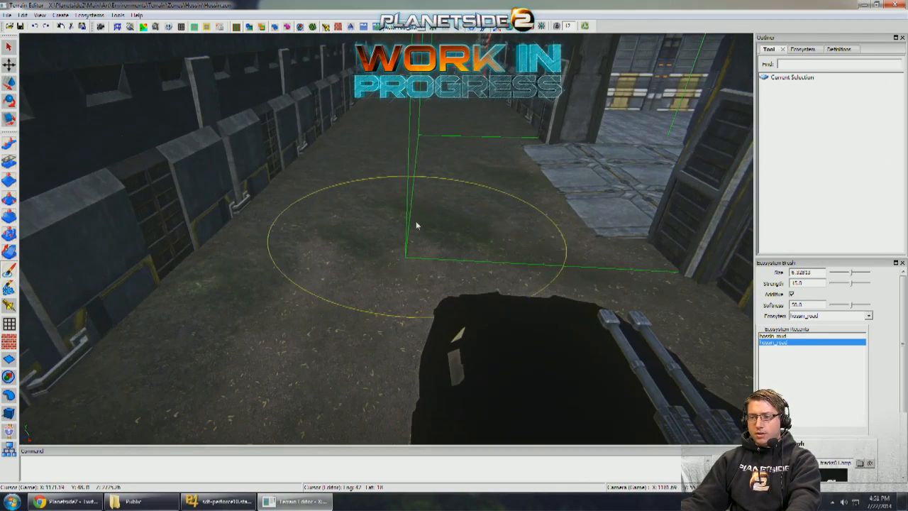
mouse_move(416, 221)
left_mouse_down()
mouse_move(428, 171)
mouse_move(406, 263)
mouse_move(428, 156)
mouse_move(404, 302)
mouse_move(433, 173)
mouse_move(434, 114)
left_mouse_up()
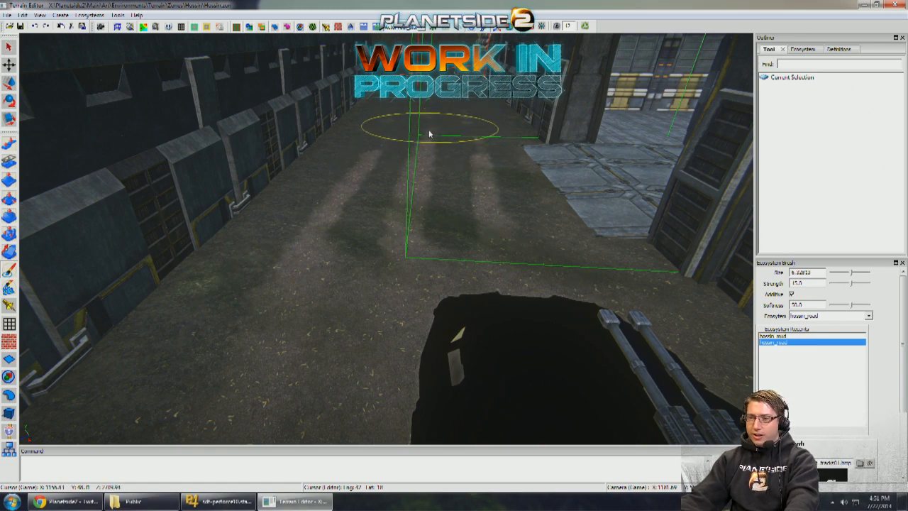
scroll(429, 115, "up", 2)
middle_click_drag(429, 115, 446, 217)
scroll(449, 216, "up", 1)
left_click_drag(461, 201, 461, 134)
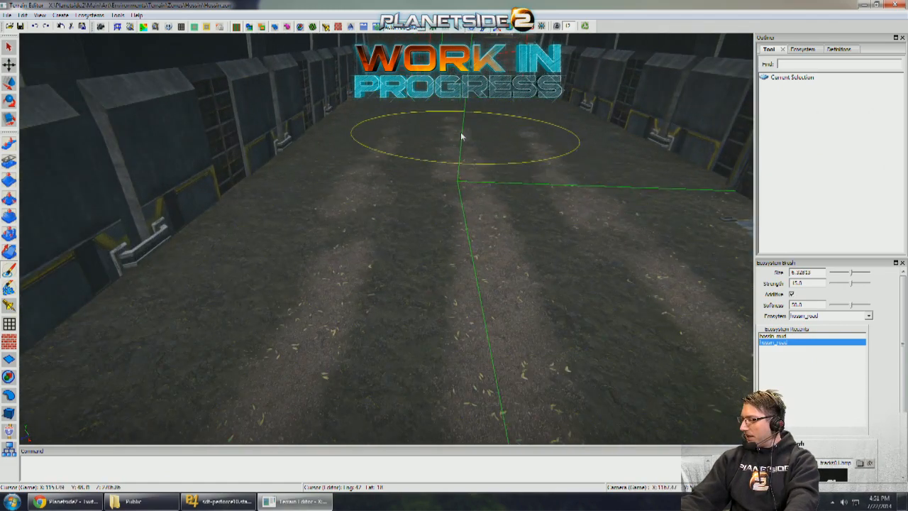
- Extend the parallel hossin_road tire tracks along the passage floor toward its far gateway
scroll(461, 133, "up", 2)
middle_click_drag(461, 134, 459, 235)
mouse_move(459, 235)
left_mouse_down()
mouse_move(468, 143)
mouse_move(467, 286)
mouse_move(474, 149)
left_mouse_up()
scroll(474, 149, "up", 2)
middle_click_drag(474, 149, 431, 254)
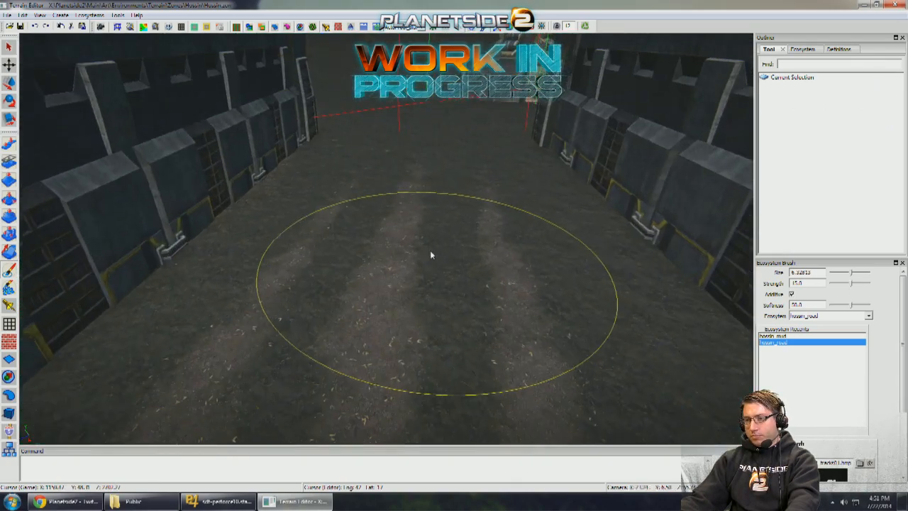
middle_click_drag(425, 205, 399, 269)
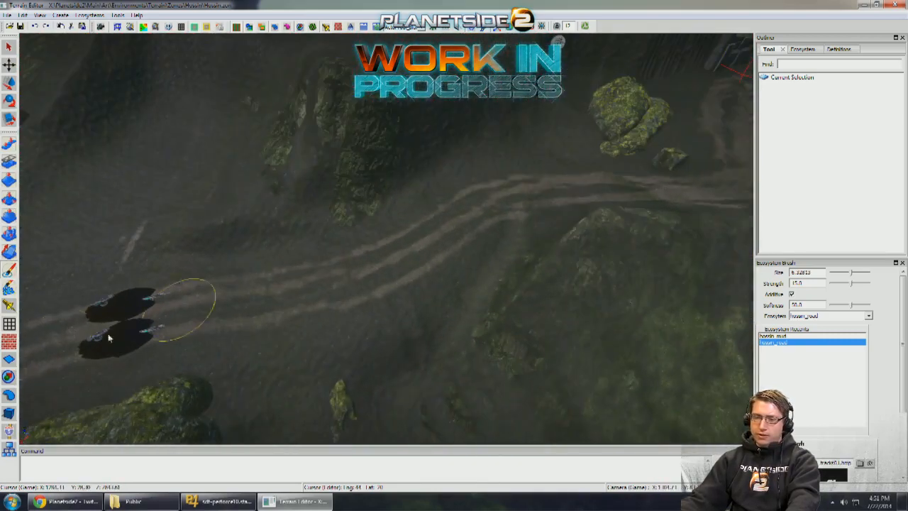
- Select the nearer parked Magrider on the muddy road and move it along the tracks toward the base
middle_click_drag(109, 338, 159, 339)
left_click(9, 412)
left_click(146, 351)
key("w")
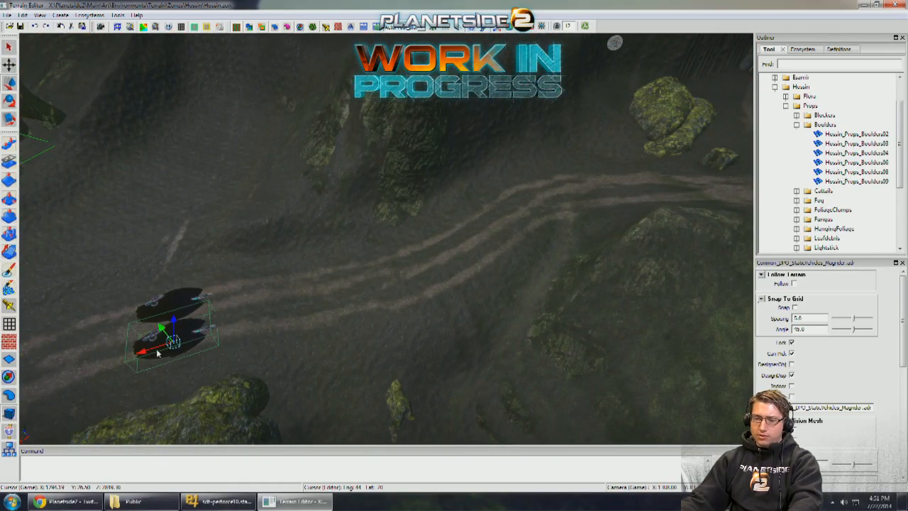
left_click_drag(157, 350, 490, 319, "shift")
middle_click_drag(525, 230, 466, 249)
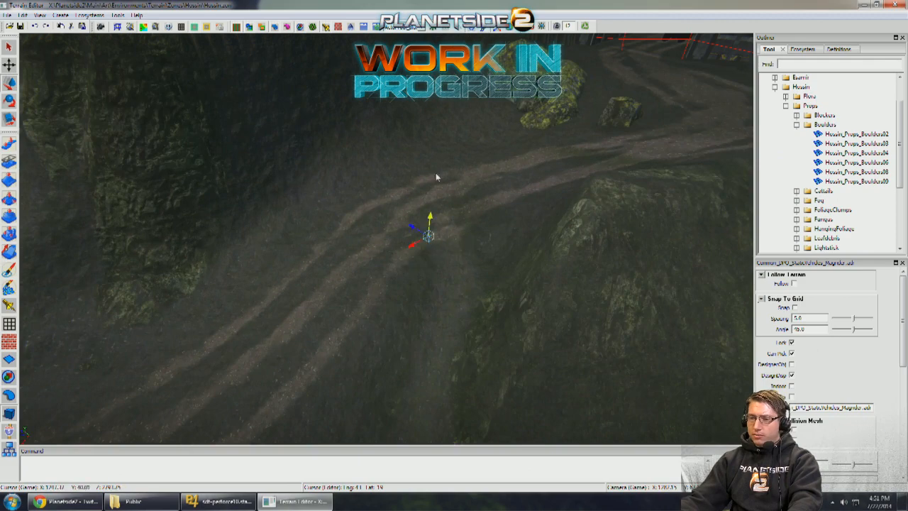
- Move the Magrider up to the passage entrance and rotate it to line up with the gateway
left_click_drag(436, 177, 439, 85)
middle_click_drag(440, 85, 414, 273)
key("e")
left_click_drag(414, 273, 565, 200)
key("w")
middle_click_drag(565, 201, 456, 280)
left_click_drag(449, 281, 600, 287)
mouse_move(595, 285)
middle_mouse_down()
mouse_move(585, 264)
mouse_move(582, 280)
middle_mouse_up()
left_click_drag(557, 383, 616, 388)
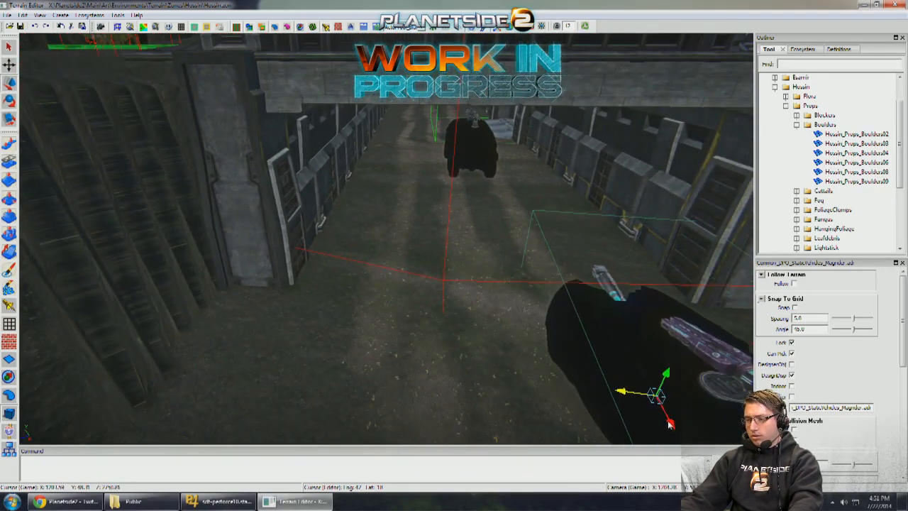
- Position the Magrider on the tire tracks inside the gateway as a scale check for the passage width
left_click_drag(663, 419, 553, 244)
key("e")
key("w")
middle_click_drag(552, 244, 553, 240)
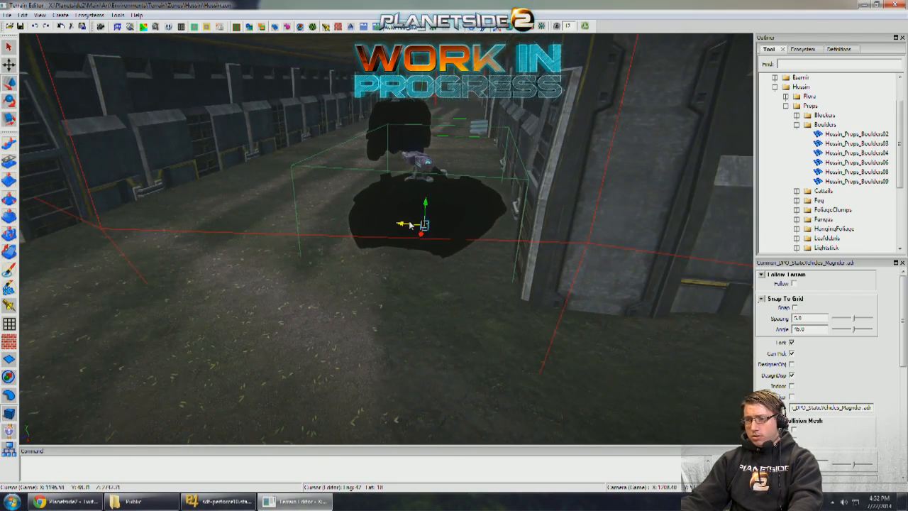
left_click_drag(398, 224, 264, 213, "shift")
middle_click_drag(264, 212, 312, 219)
scroll(323, 224, "down", 10)
scroll(248, 212, "up", 8)
scroll(278, 209, "up", 5)
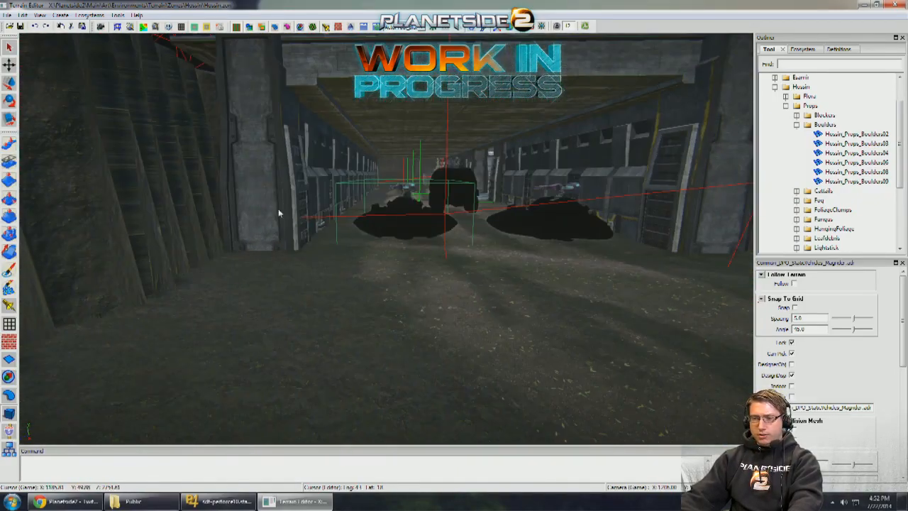
- Return to the Ecosystem Brush and paint the hossin_road tracks out toward the passage's far gateway
scroll(278, 209, "up", 8)
scroll(48, 228, "up", 3)
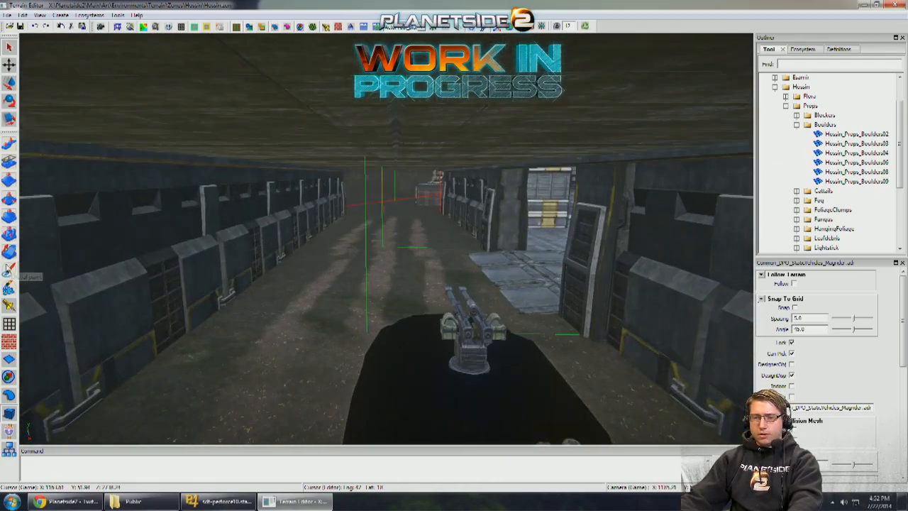
left_click(9, 270)
scroll(346, 266, "up", 6)
scroll(380, 299, "up", 6)
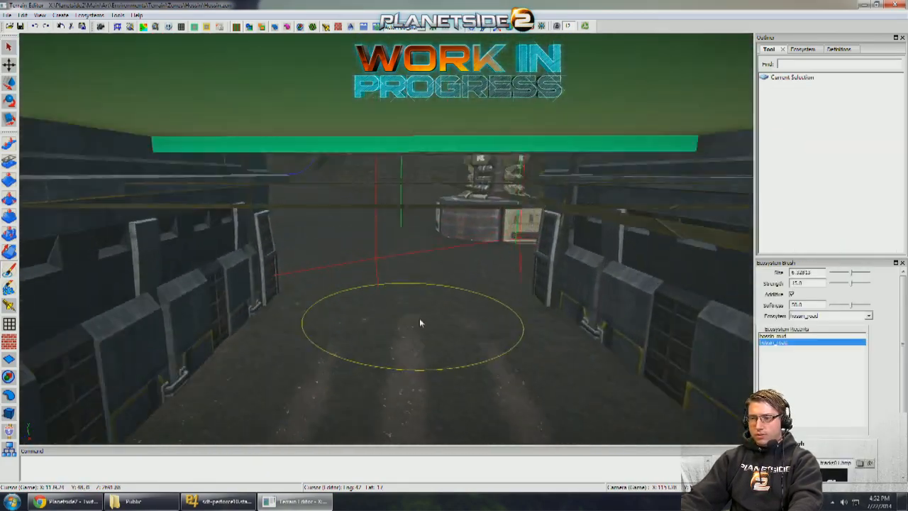
scroll(398, 323, "down", 3)
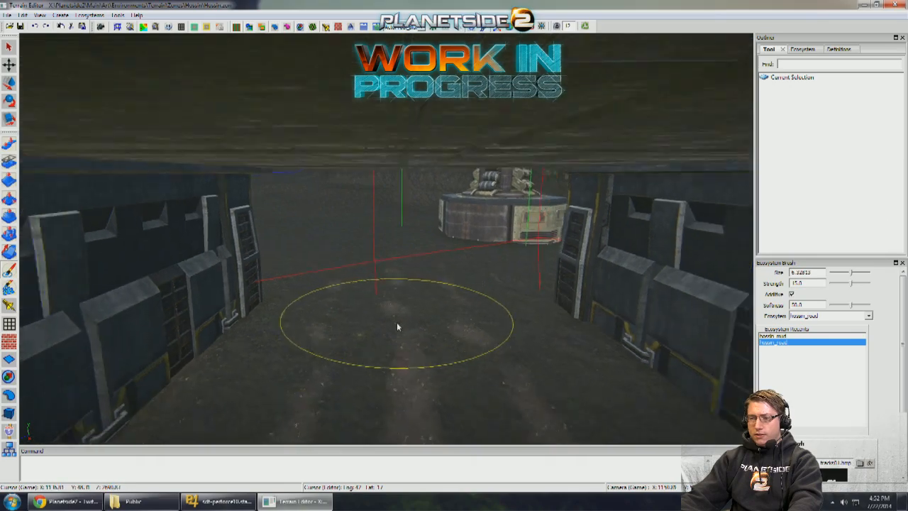
scroll(394, 285, "down", 3)
mouse_move(395, 286)
left_mouse_down("alt")
mouse_move(405, 247)
mouse_move(436, 341)
mouse_move(307, 368)
mouse_move(333, 371)
mouse_move(422, 246)
left_mouse_up("alt")
- Select the ammo depot tower outside the far gateway with the Scene Tool and examine its placement
left_click(10, 450)
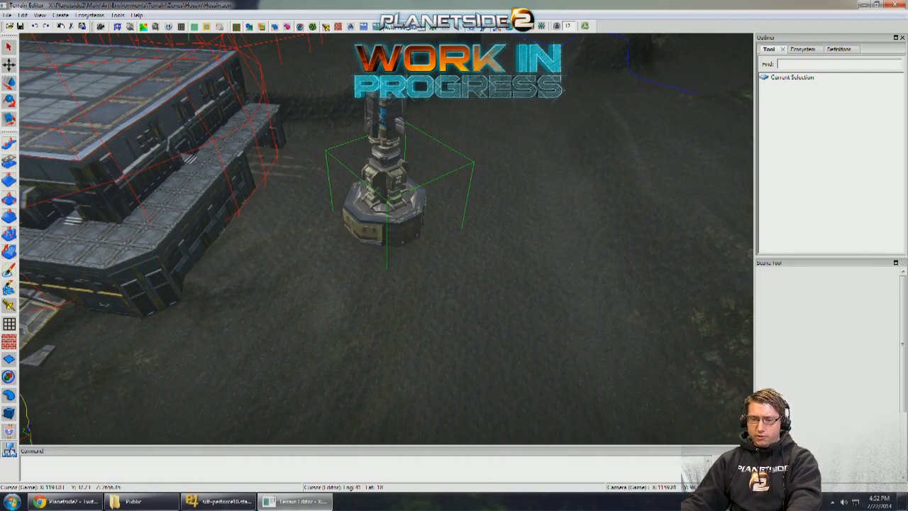
left_click(393, 198)
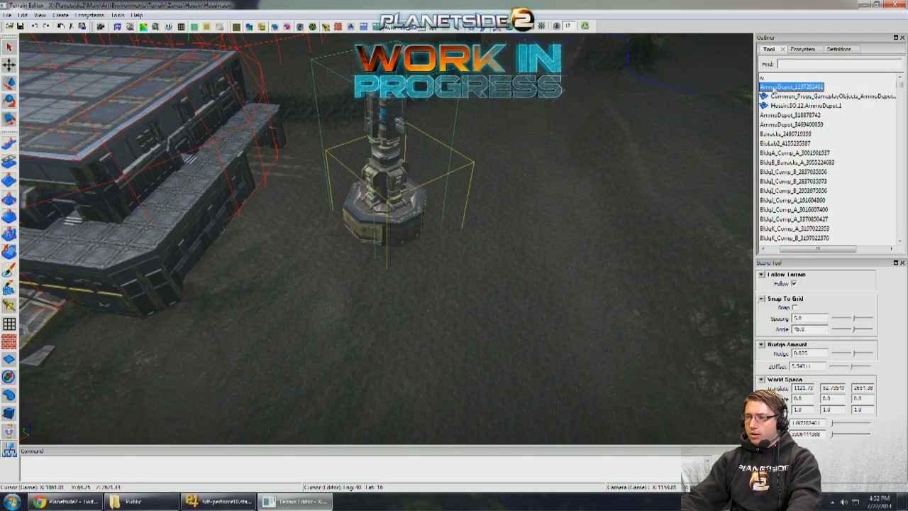
left_click_drag(391, 209, 425, 202)
key("q")
right_click_drag(427, 204, 361, 209)
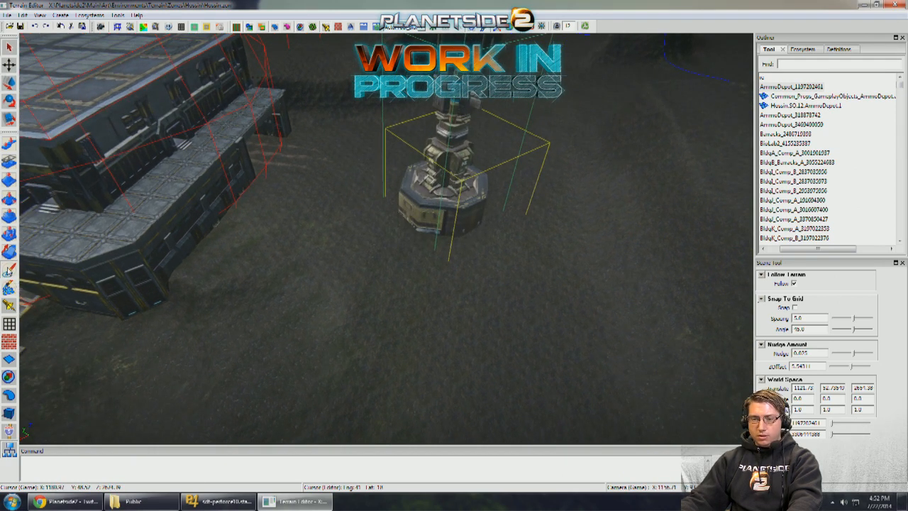
- Paint looping hossin_road tire tracks from the gateway around the ammo depot tower at brush strength 25
left_click(10, 271)
mouse_move(406, 267)
right_mouse_down()
mouse_move(381, 246)
mouse_move(449, 245)
mouse_move(246, 232)
right_mouse_up()
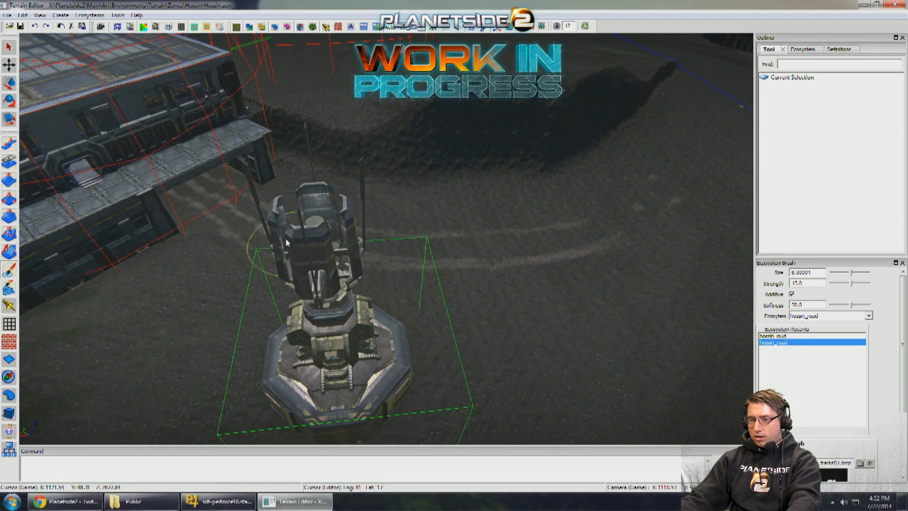
right_click_drag(243, 217, 348, 245)
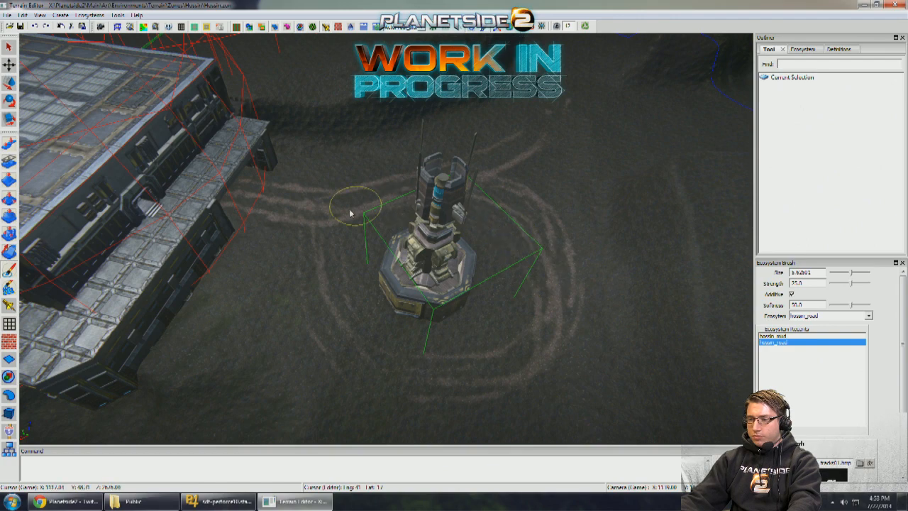
- Paint hossin_road tracks between the ammo depot loop and the ribbed metal platform, and reduce the brush size to 7.11915
middle_click_drag(440, 373, 423, 309)
mouse_move(486, 320)
left_mouse_down()
mouse_move(497, 319)
mouse_move(319, 249)
mouse_move(462, 314)
mouse_move(329, 268)
left_mouse_up()
left_click_drag(487, 337, 382, 276)
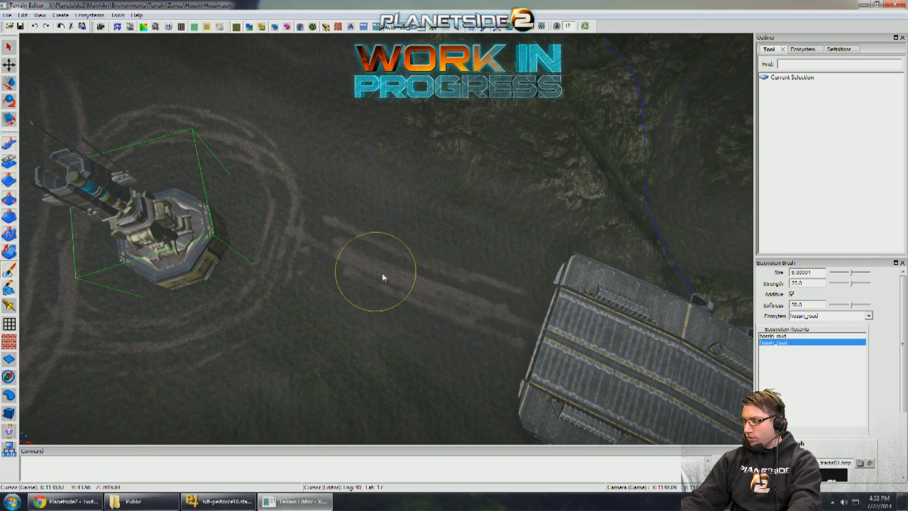
middle_click_drag(382, 277, 351, 261)
mouse_move(335, 261)
left_mouse_down()
mouse_move(408, 285)
mouse_move(551, 305)
left_mouse_up()
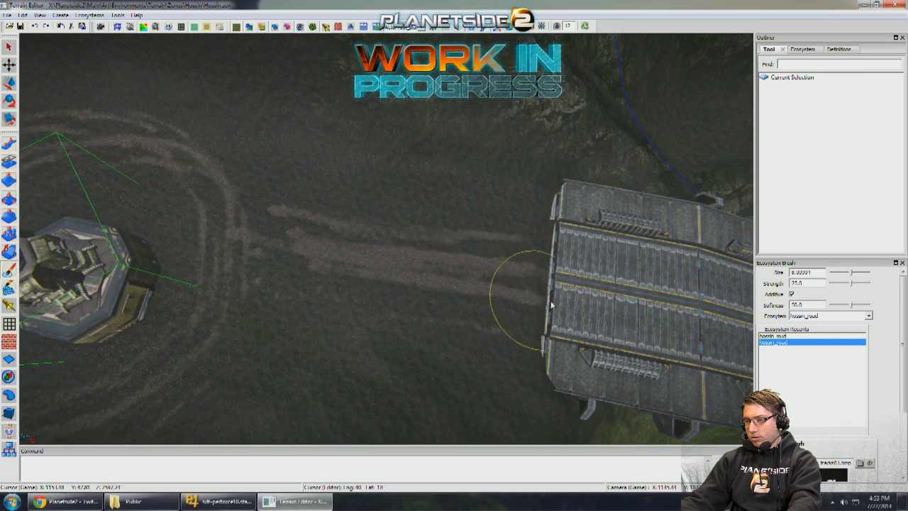
mouse_move(545, 268)
left_mouse_down()
mouse_move(374, 242)
mouse_move(309, 224)
mouse_move(309, 213)
left_mouse_up()
middle_click_drag(309, 214, 326, 225)
key("[")
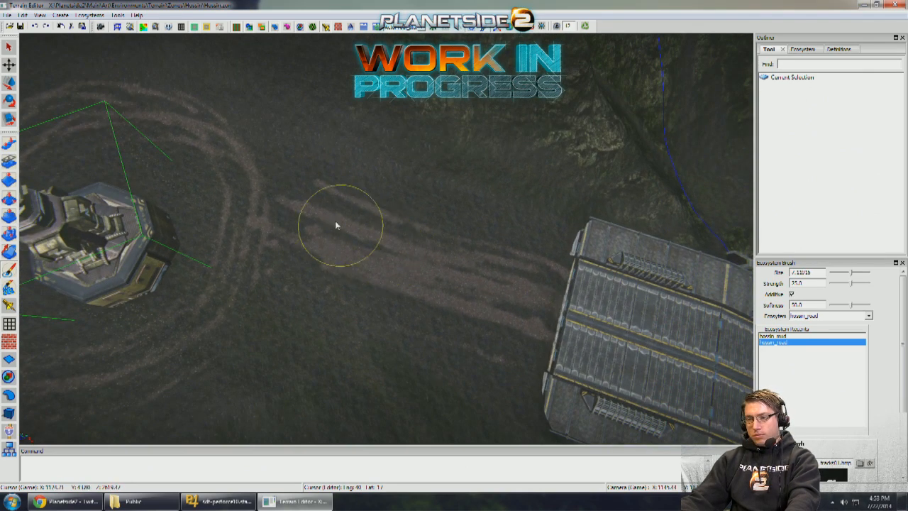
- Paint curved hossin_road tracks past the near side of the ammo depot, joining the platform road to the gateway tracks
middle_click_drag(115, 122, 216, 136)
mouse_move(407, 334)
left_mouse_down()
mouse_move(289, 329)
mouse_move(208, 365)
mouse_move(284, 331)
mouse_move(377, 342)
left_mouse_up()
mouse_move(376, 338)
middle_mouse_down()
mouse_move(400, 324)
mouse_move(390, 286)
middle_mouse_up()
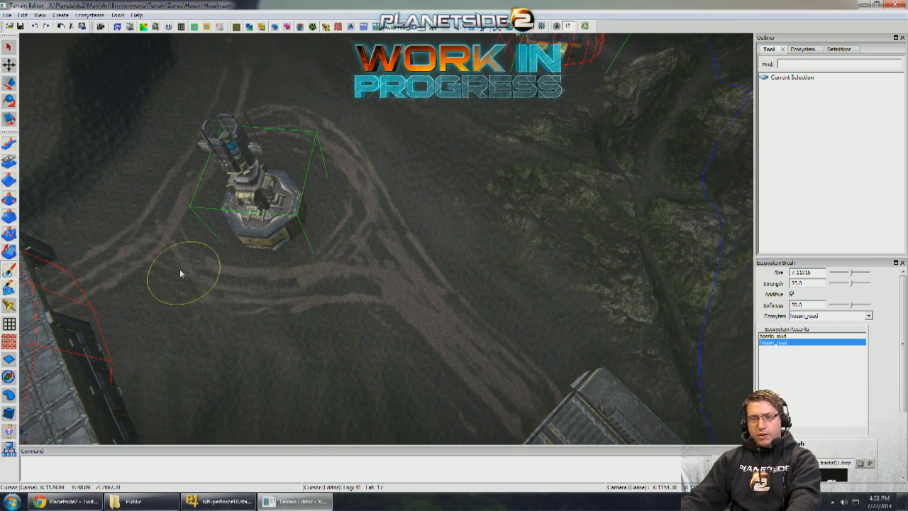
mouse_move(122, 265)
middle_mouse_down()
mouse_move(199, 262)
mouse_move(410, 315)
middle_mouse_up()
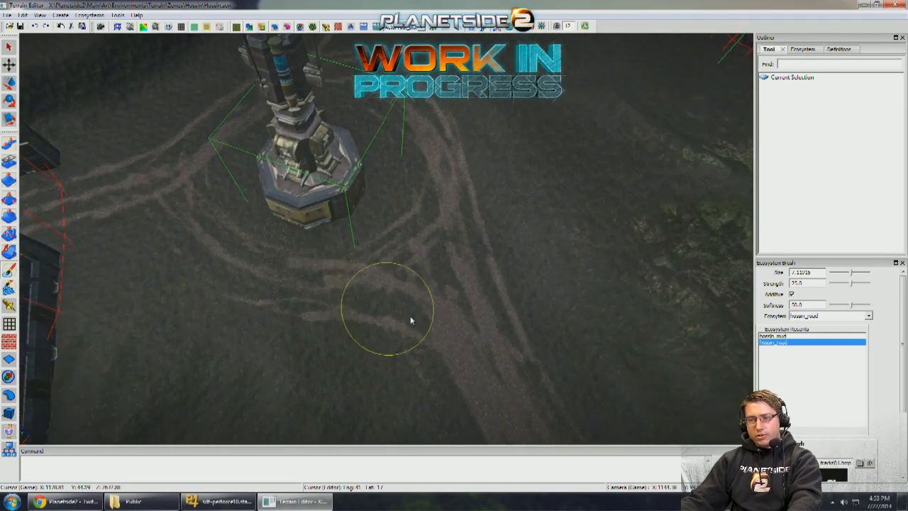
left_click_drag(430, 337, 266, 282)
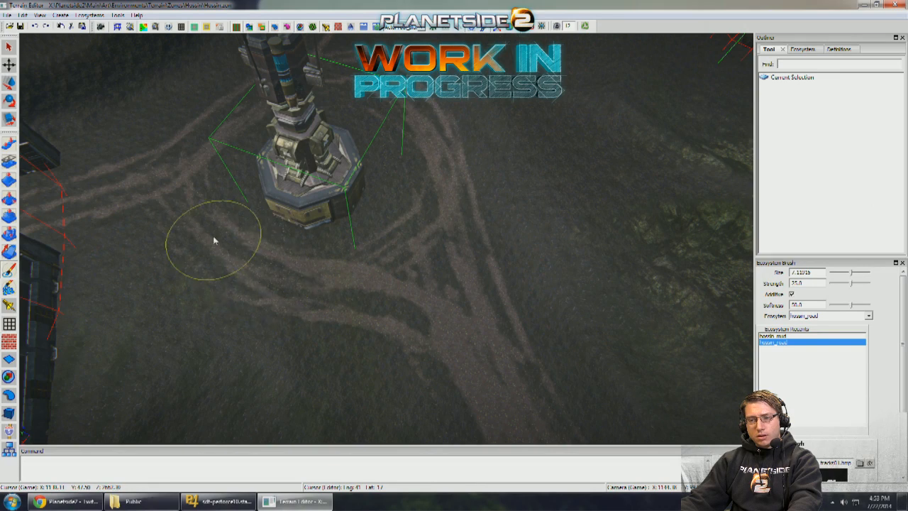
left_click_drag(213, 241, 180, 216)
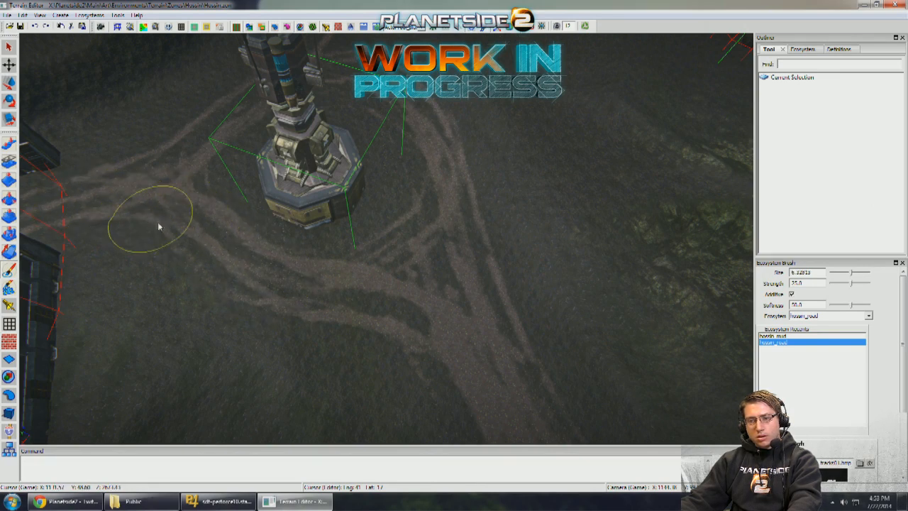
- Thicken the hossin_road tracks around the ammo depot and strengthen the branch leading away behind it
mouse_move(427, 243)
left_mouse_down()
mouse_move(366, 290)
mouse_move(432, 243)
mouse_move(420, 168)
left_mouse_up()
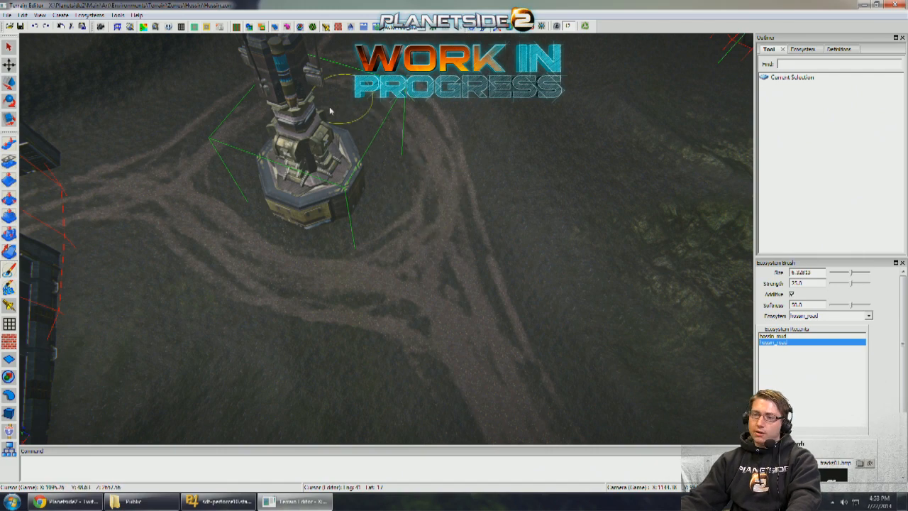
middle_click_drag(208, 137, 247, 147, "alt")
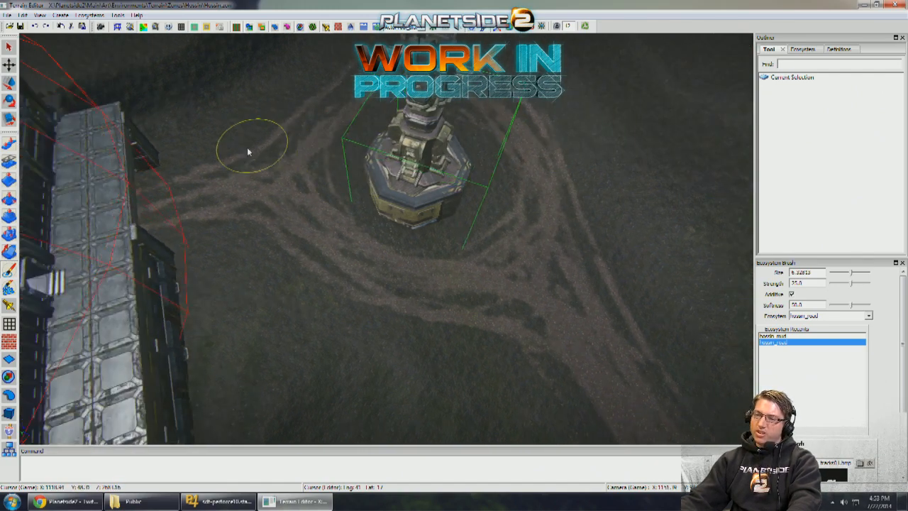
right_click_drag(247, 147, 319, 149, "alt")
left_click_drag(319, 149, 261, 231, "alt")
middle_click_drag(298, 167, 330, 285, "alt")
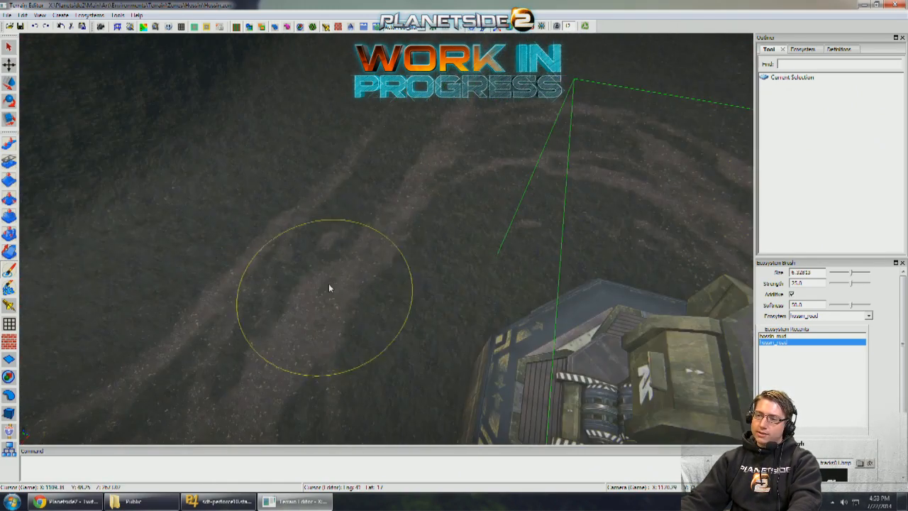
middle_click_drag(411, 165, 355, 226, "alt")
right_click_drag(391, 231, 419, 284, "alt")
mouse_move(438, 317)
left_mouse_down()
mouse_move(407, 206)
mouse_move(424, 214)
mouse_move(453, 257)
left_mouse_up()
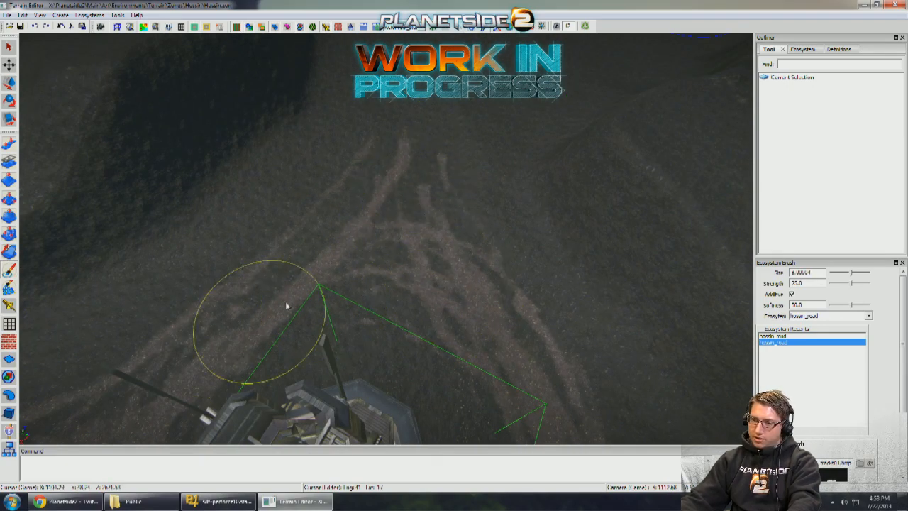
- Extend the hossin_road tracks from behind the ammo depot along the dark embankment toward the blue boundary line
mouse_move(393, 264)
left_mouse_down("alt")
mouse_move(353, 246)
mouse_move(488, 270)
left_mouse_up("alt")
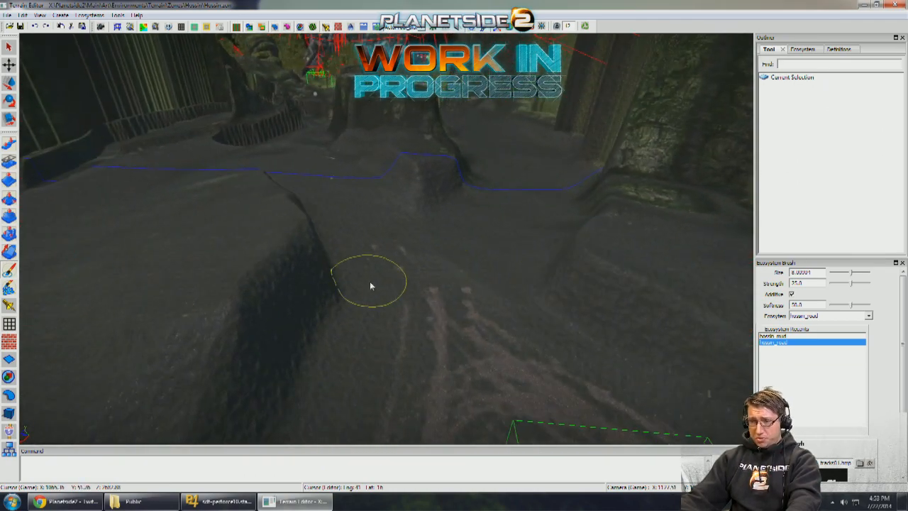
left_click_drag(370, 281, 326, 273, "alt")
left_click_drag(363, 348, 345, 349, "alt")
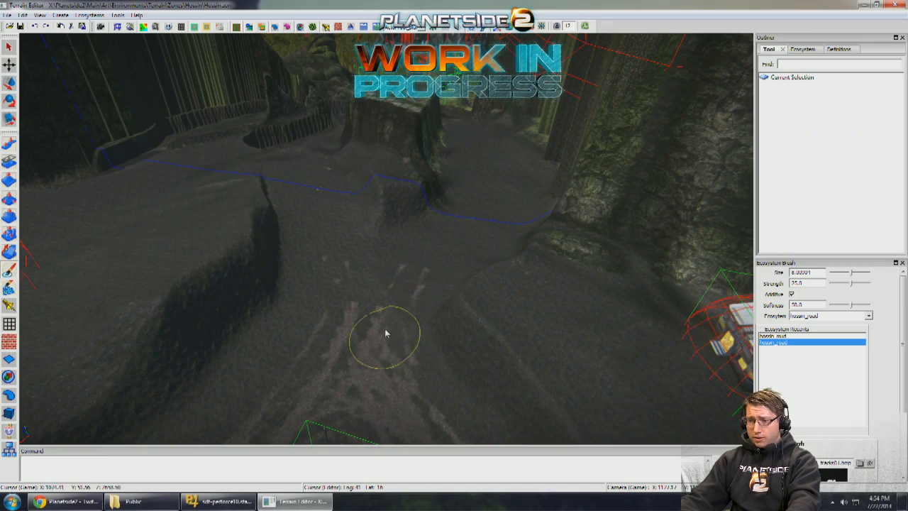
mouse_move(454, 259)
left_mouse_down("alt")
mouse_move(497, 272)
mouse_move(447, 284)
mouse_move(371, 281)
mouse_move(430, 304)
mouse_move(337, 293)
mouse_move(405, 291)
mouse_move(331, 278)
mouse_move(334, 260)
mouse_move(372, 260)
mouse_move(447, 298)
mouse_move(383, 305)
left_mouse_up("alt")
scroll(370, 267, "down", 8)
scroll(468, 255, "up", 10)
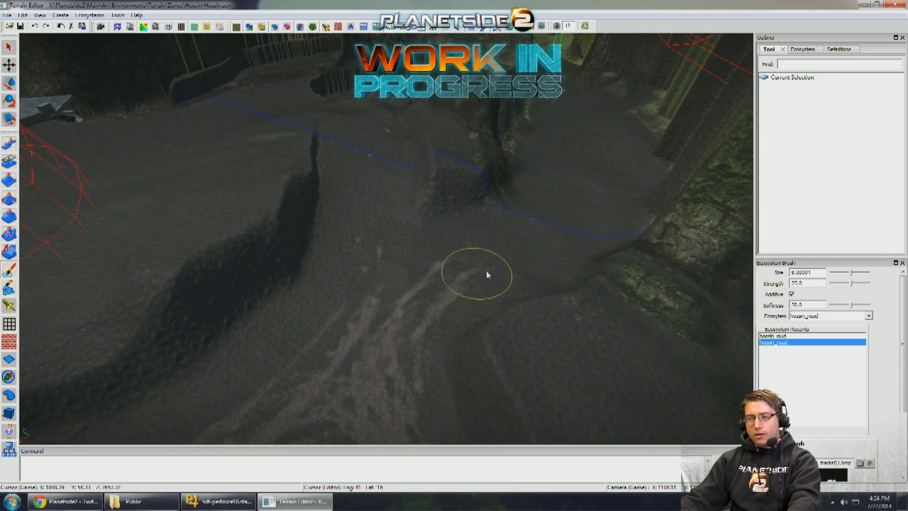
- Continue the hossin_road tracks across the blue boundary line and through the rocky pass at brush size 9.01017
mouse_move(486, 274)
left_mouse_down()
mouse_move(430, 283)
mouse_move(360, 344)
left_mouse_up()
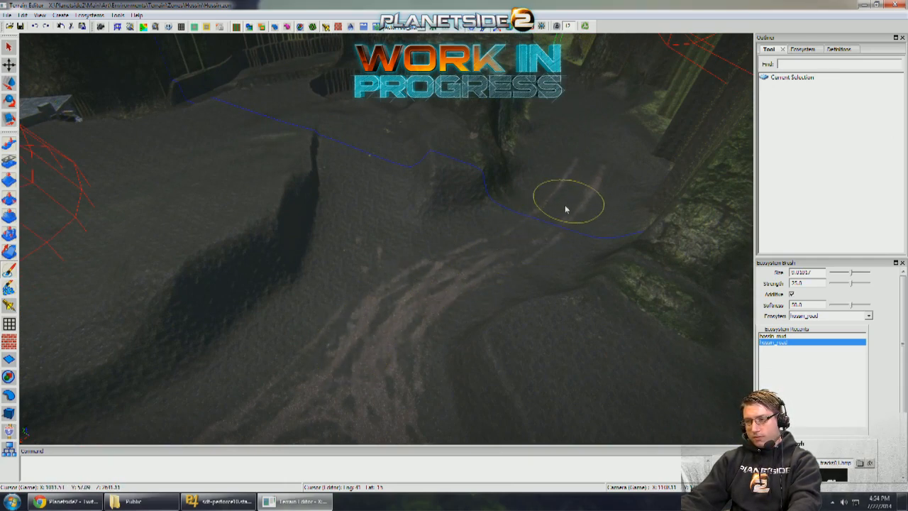
mouse_move(377, 333)
left_mouse_down("alt")
mouse_move(539, 237)
mouse_move(483, 301)
left_mouse_up("alt")
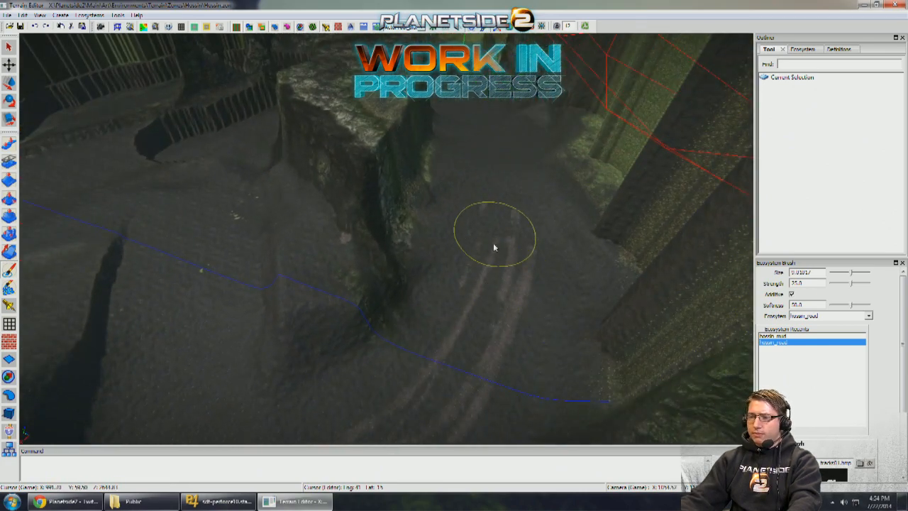
left_click_drag(456, 341, 485, 239, "alt")
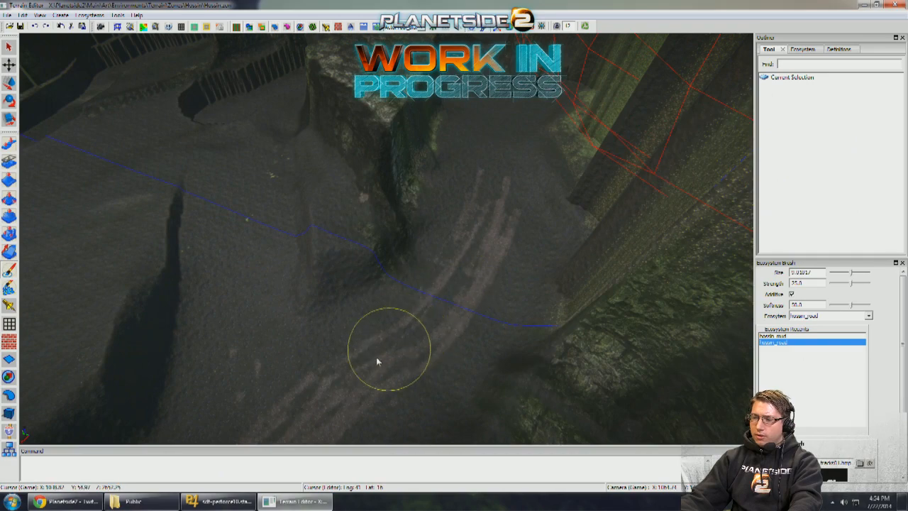
left_click_drag(483, 199, 447, 311, "alt")
mouse_move(466, 182)
left_mouse_down("alt")
mouse_move(487, 277)
mouse_move(456, 251)
mouse_move(495, 314)
left_mouse_up("alt")
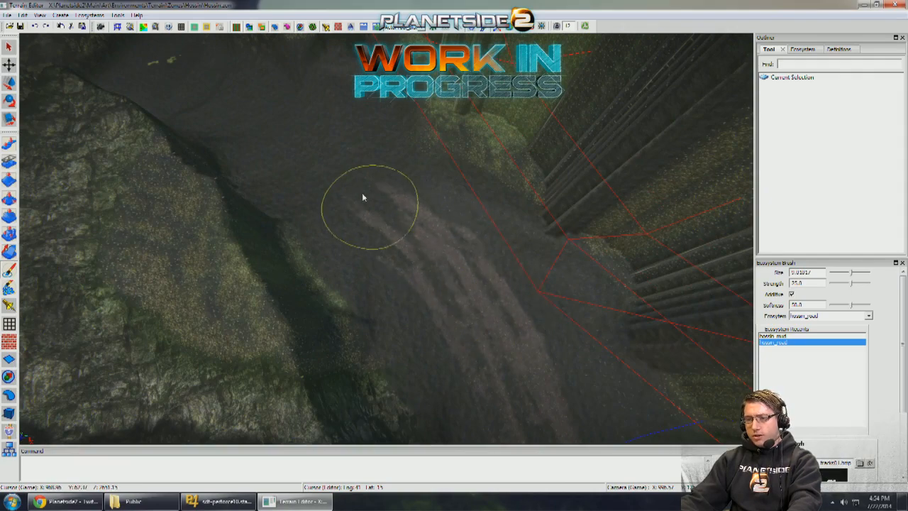
mouse_move(363, 196)
left_mouse_down("alt")
mouse_move(373, 209)
mouse_move(415, 216)
left_mouse_up("alt")
scroll(348, 268, "up", 3)
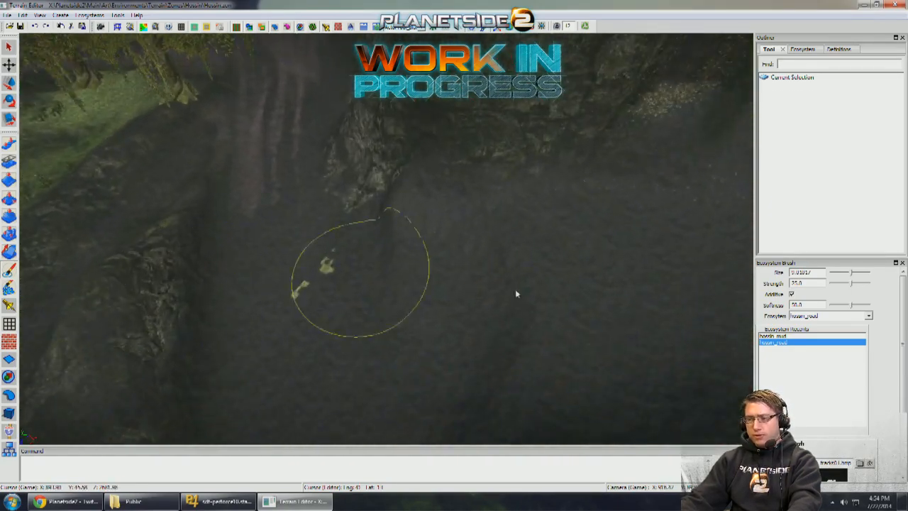
left_click(773, 336)
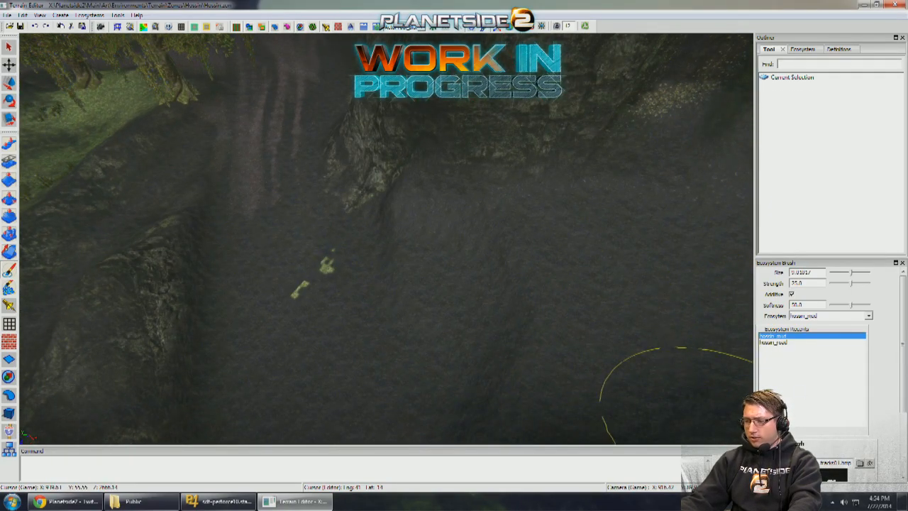
scroll(774, 349, "down", 2)
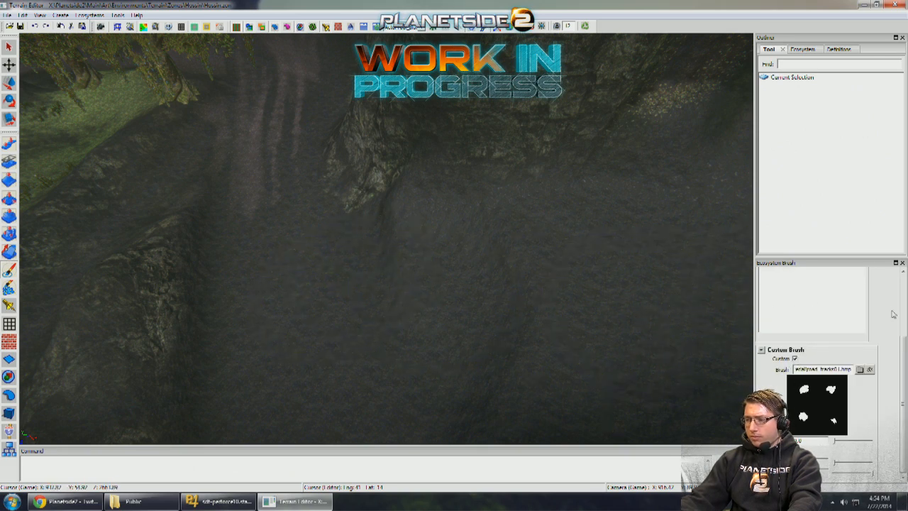
scroll(793, 360, "up", 2)
left_click(773, 342)
- Extend the hossin_road tracks out of the rocky pass and across the bare ground toward the neighbouring tracks between the cliffs
middle_click_drag(556, 285, 542, 280)
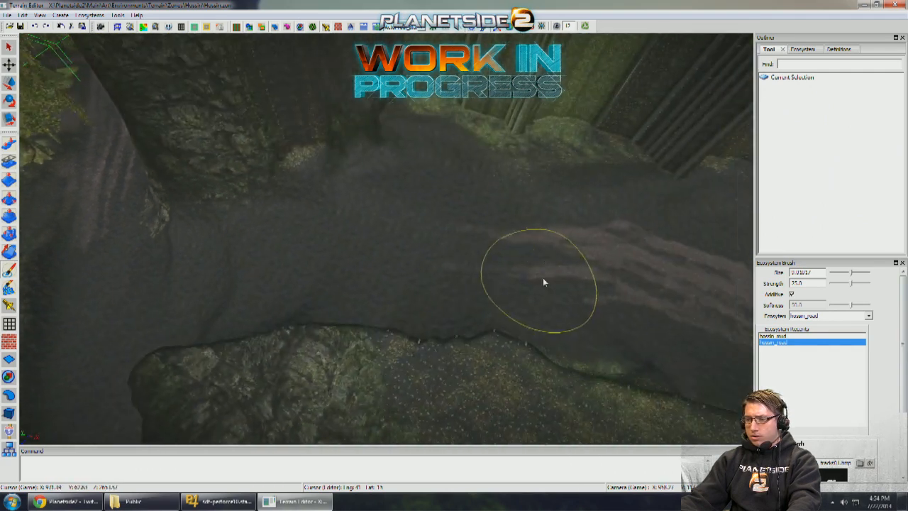
middle_click_drag(298, 278, 278, 292)
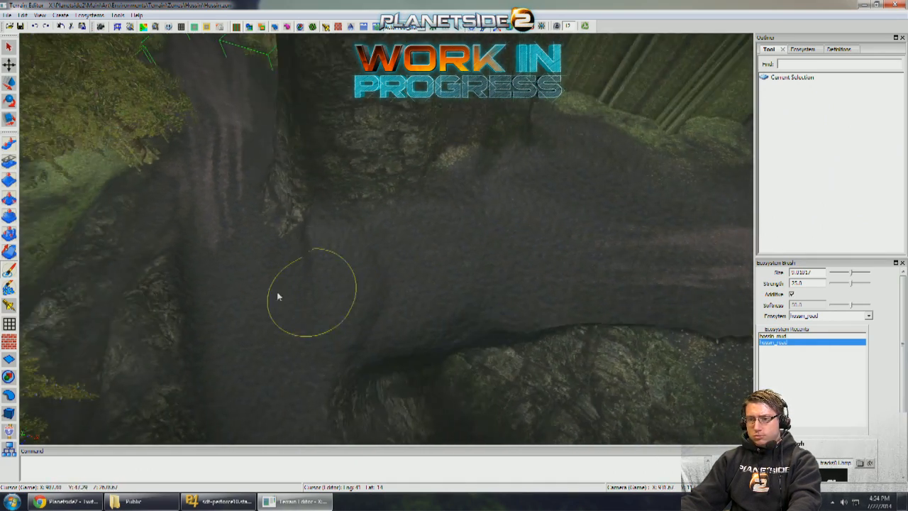
mouse_move(228, 241)
left_mouse_down()
mouse_move(233, 266)
mouse_move(283, 300)
mouse_move(366, 304)
mouse_move(452, 290)
mouse_move(624, 283)
mouse_move(357, 304)
mouse_move(272, 297)
mouse_move(231, 263)
mouse_move(298, 302)
mouse_move(611, 285)
left_mouse_up()
mouse_move(611, 286)
middle_mouse_down()
mouse_move(418, 287)
mouse_move(493, 275)
mouse_move(300, 322)
mouse_move(639, 305)
mouse_move(455, 285)
mouse_move(449, 266)
mouse_move(464, 269)
middle_mouse_up()
middle_click_drag(426, 222, 588, 247)
- Paint straight hossin_road tracks from the junction beside the ammo depot across the blue boundary line, reducing the brush size to 6.32813
key("]")
mouse_move(549, 240)
left_mouse_down()
mouse_move(270, 229)
mouse_move(516, 231)
mouse_move(587, 261)
mouse_move(533, 241)
mouse_move(547, 188)
mouse_move(527, 222)
mouse_move(270, 227)
mouse_move(305, 238)
left_mouse_up()
key("[")
key("[")
left_click_drag(374, 238, 536, 246)
key("[")
key("[")
mouse_move(468, 235)
left_mouse_down()
mouse_move(361, 233)
mouse_move(530, 231)
left_mouse_up()
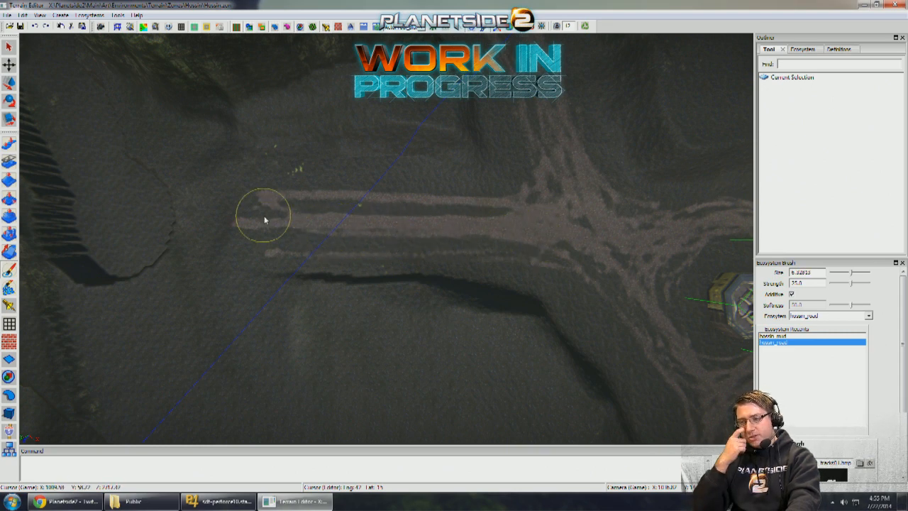
- Extend the straight hossin_road tracks past the blue boundary line and over the curved terrain ledge at brush size 7.11915
middle_click_drag(434, 230, 423, 233)
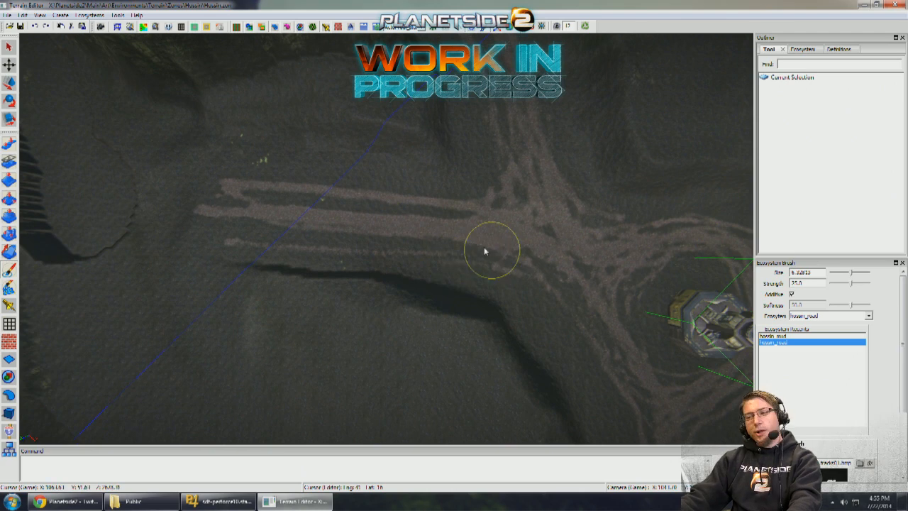
left_click_drag(202, 207, 158, 211)
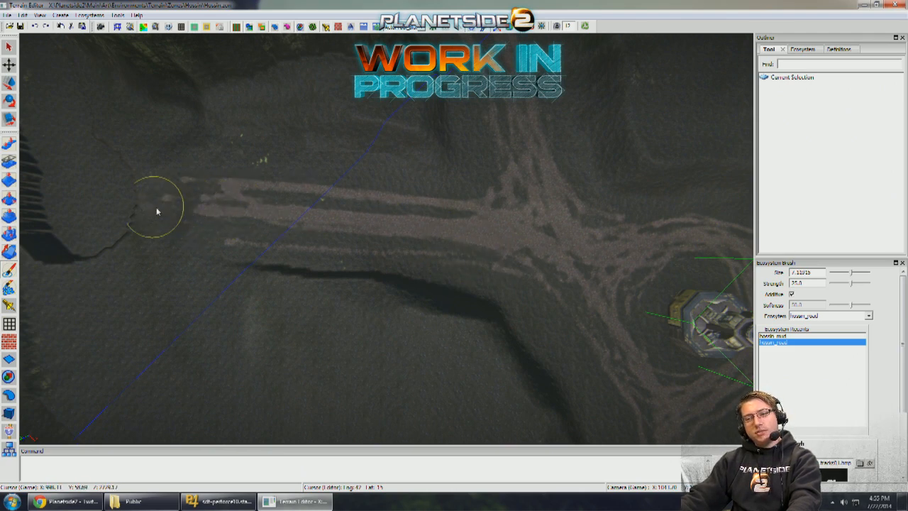
mouse_move(140, 208)
middle_mouse_down()
mouse_move(303, 217)
mouse_move(280, 221)
middle_mouse_up()
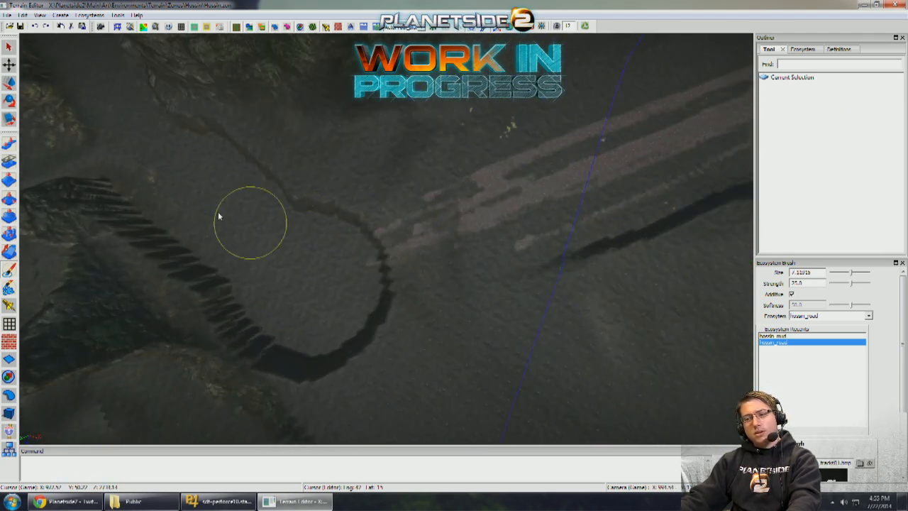
mouse_move(204, 192)
left_mouse_down()
mouse_move(308, 236)
mouse_move(412, 241)
mouse_move(530, 197)
mouse_move(404, 232)
mouse_move(283, 227)
mouse_move(159, 156)
mouse_move(295, 227)
mouse_move(462, 232)
mouse_move(548, 195)
mouse_move(352, 217)
mouse_move(205, 192)
mouse_move(278, 223)
mouse_move(415, 244)
mouse_move(590, 195)
mouse_move(462, 235)
mouse_move(241, 205)
mouse_move(143, 154)
left_mouse_up()
mouse_move(142, 154)
middle_mouse_down()
mouse_move(274, 180)
mouse_move(183, 189)
middle_mouse_up()
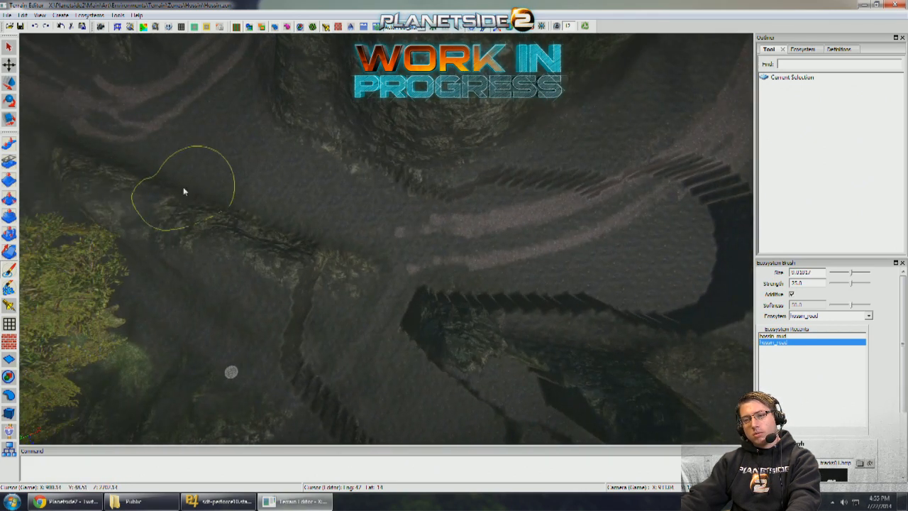
- Paint hossin_road tracks curving around the foot of the large rock, joining the ledge tracks to the junction between the cliffs
mouse_move(241, 169)
left_mouse_down()
mouse_move(435, 244)
mouse_move(194, 150)
mouse_move(242, 167)
mouse_move(150, 121)
mouse_move(243, 164)
mouse_move(429, 221)
mouse_move(578, 225)
mouse_move(683, 175)
mouse_move(631, 207)
left_mouse_up()
key("[")
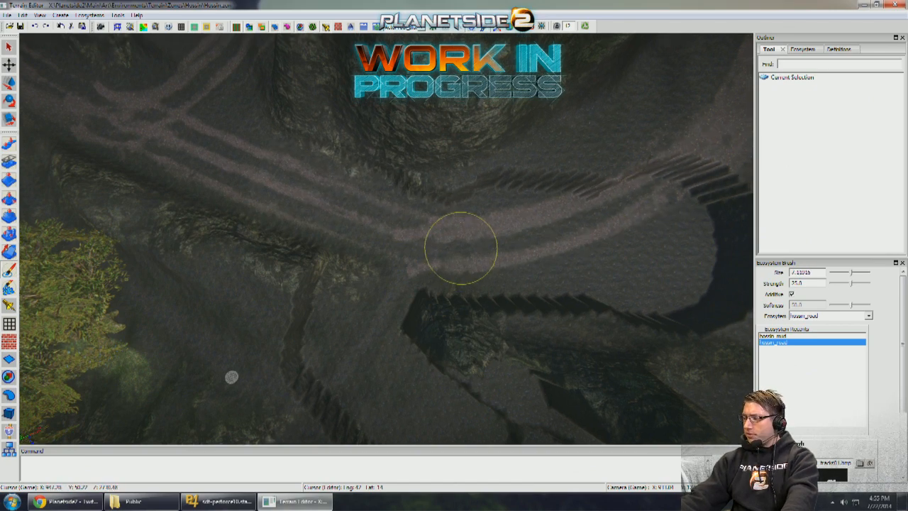
mouse_move(461, 247)
left_mouse_down("alt")
mouse_move(480, 239)
mouse_move(456, 243)
left_mouse_up("alt")
scroll(456, 242, "down", 1)
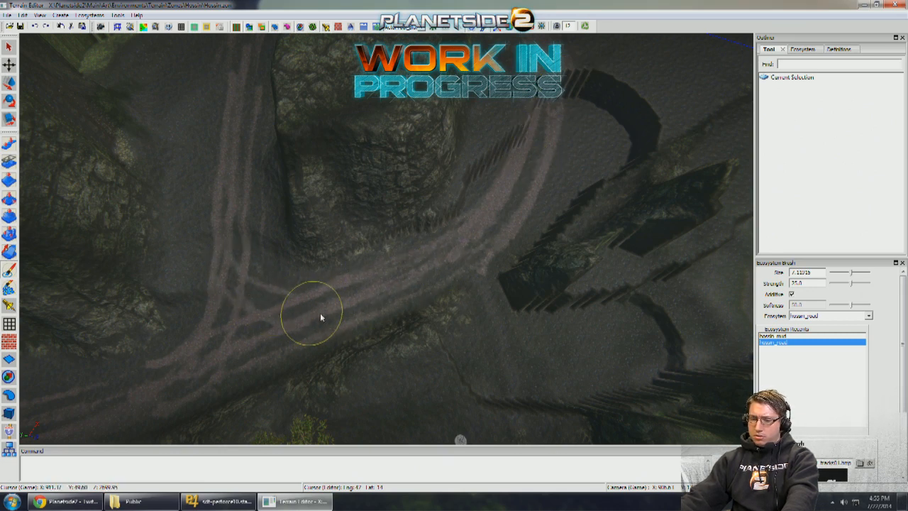
mouse_move(385, 307)
middle_mouse_down()
mouse_move(371, 319)
mouse_move(356, 305)
mouse_move(352, 315)
middle_mouse_up()
scroll(353, 315, "up", 1)
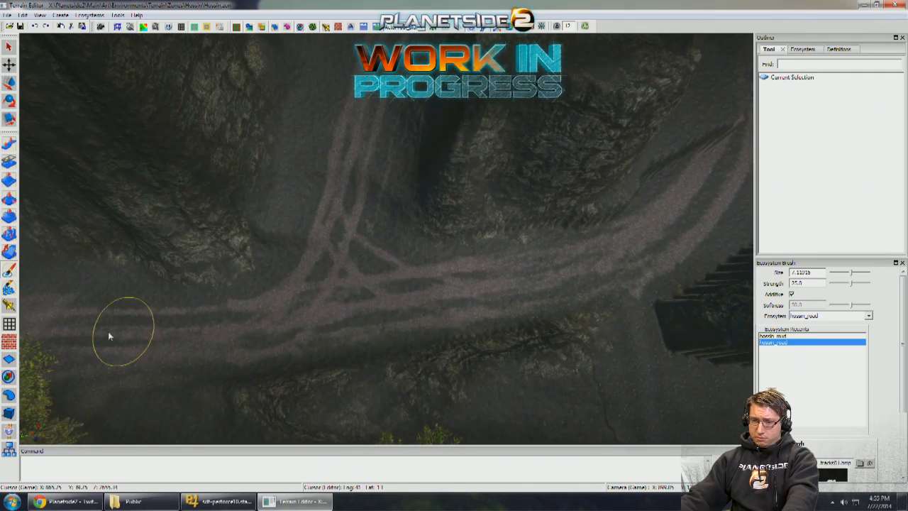
middle_click_drag(420, 314, 329, 323)
scroll(328, 324, "down", 1)
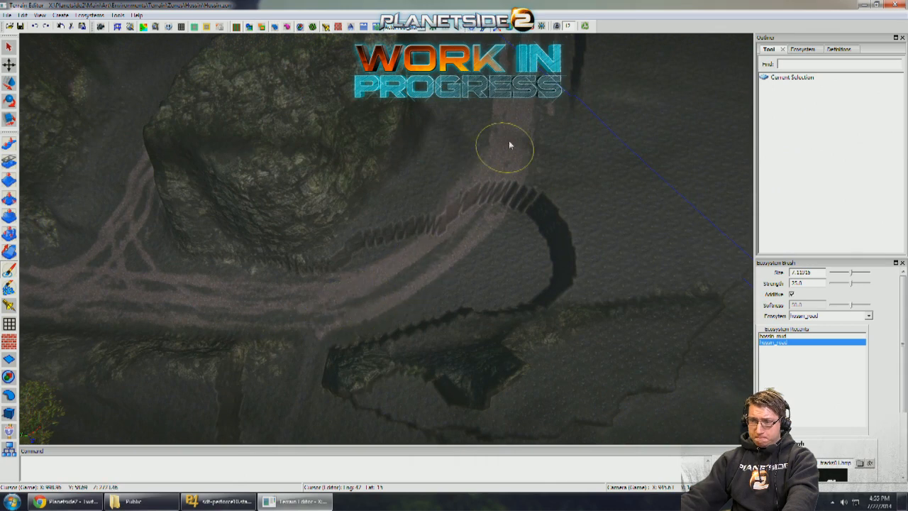
- Thicken the hossin_road tracks between the curved ledge and the blue boundary line at brush size 7.11915
mouse_move(509, 145)
middle_mouse_down()
mouse_move(482, 156)
mouse_move(472, 193)
middle_mouse_up()
scroll(473, 193, "up", 1)
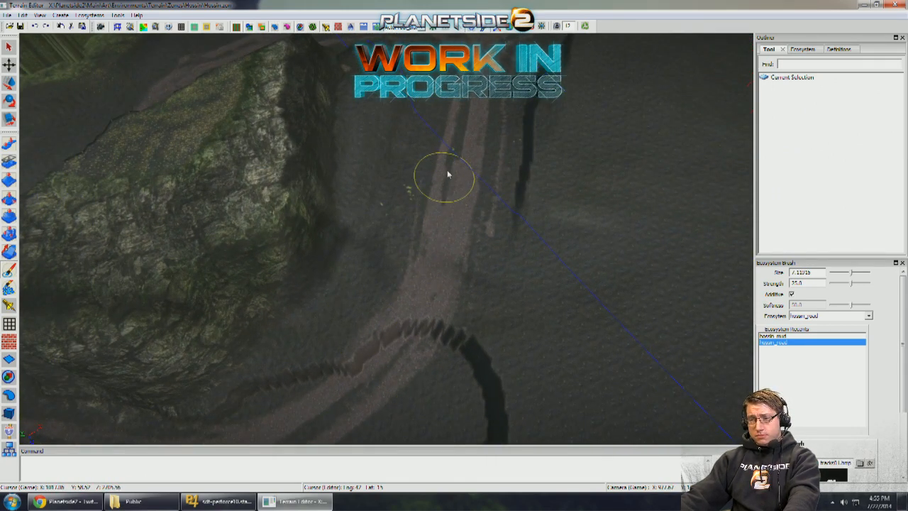
mouse_move(447, 174)
middle_mouse_down()
mouse_move(461, 132)
mouse_move(454, 166)
mouse_move(494, 138)
middle_mouse_up()
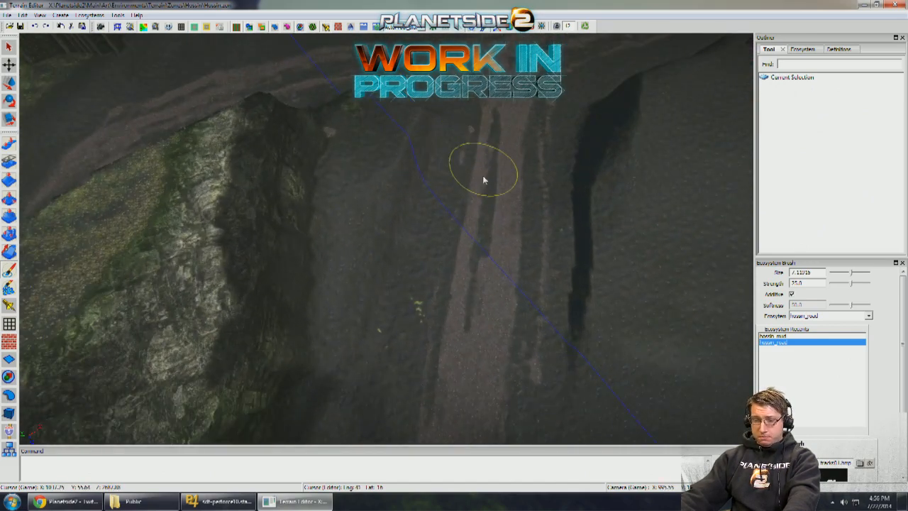
scroll(482, 257, "down", 3)
mouse_move(482, 257)
middle_mouse_down()
mouse_move(432, 281)
mouse_move(479, 238)
middle_mouse_up()
scroll(489, 189, "up", 3)
left_click_drag(430, 235, 356, 299)
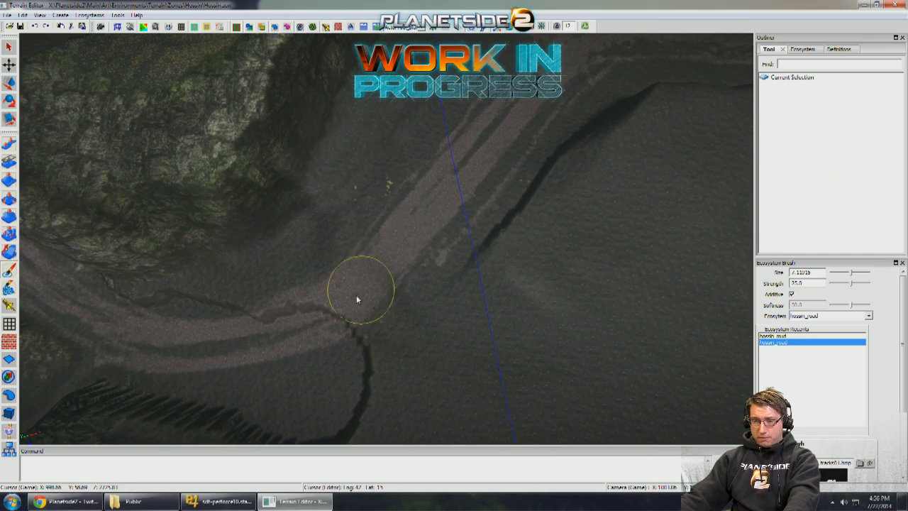
- Strengthen the hossin_road curve around the large rock and the crossing tracks at the cliff junction
mouse_move(159, 350)
middle_mouse_down()
mouse_move(346, 322)
mouse_move(443, 334)
middle_mouse_up()
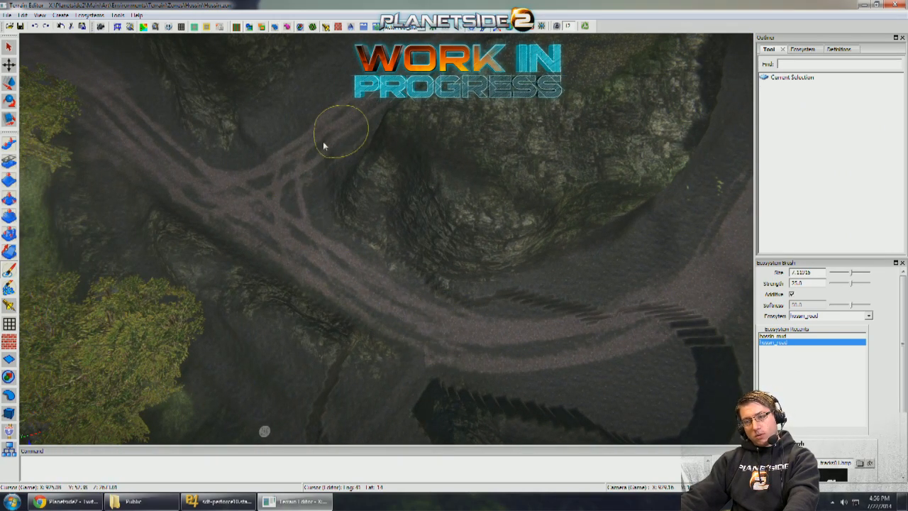
middle_click_drag(196, 176, 248, 212)
mouse_move(341, 186)
middle_mouse_down()
mouse_move(383, 177)
mouse_move(454, 82)
middle_mouse_up()
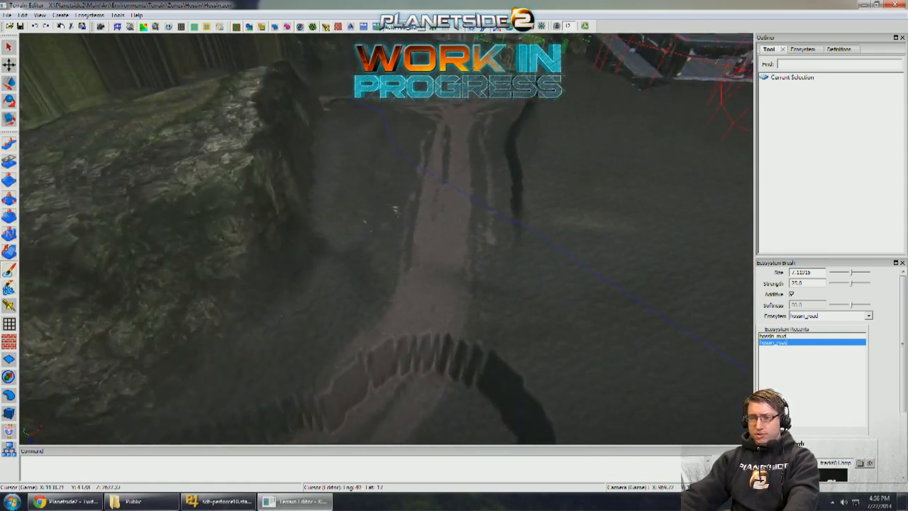
- Smooth the jagged ledge across the road curve with the Pull brush in the Down direction, enlarging it to 12.0
scroll(454, 82, "down", 2)
left_click(10, 144)
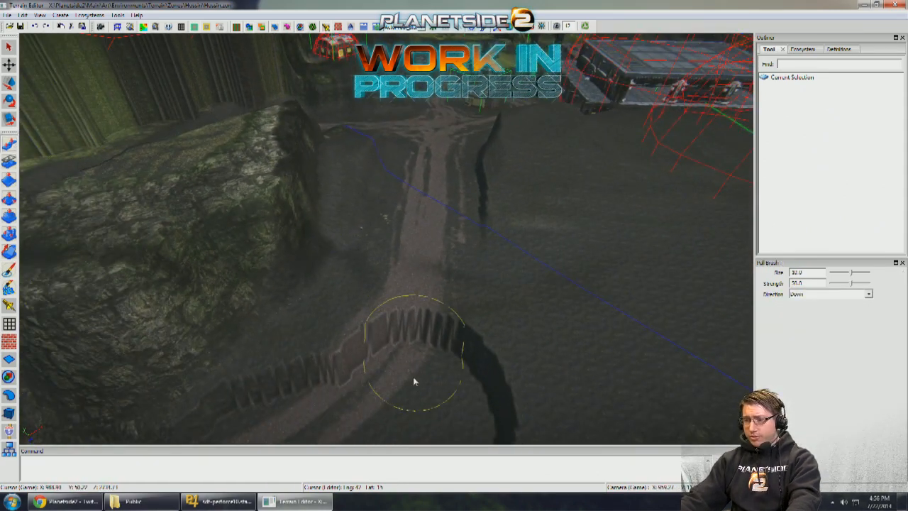
key("bracketright")
mouse_move(400, 352)
left_mouse_down()
mouse_move(369, 380)
mouse_move(423, 274)
mouse_move(387, 372)
left_mouse_up()
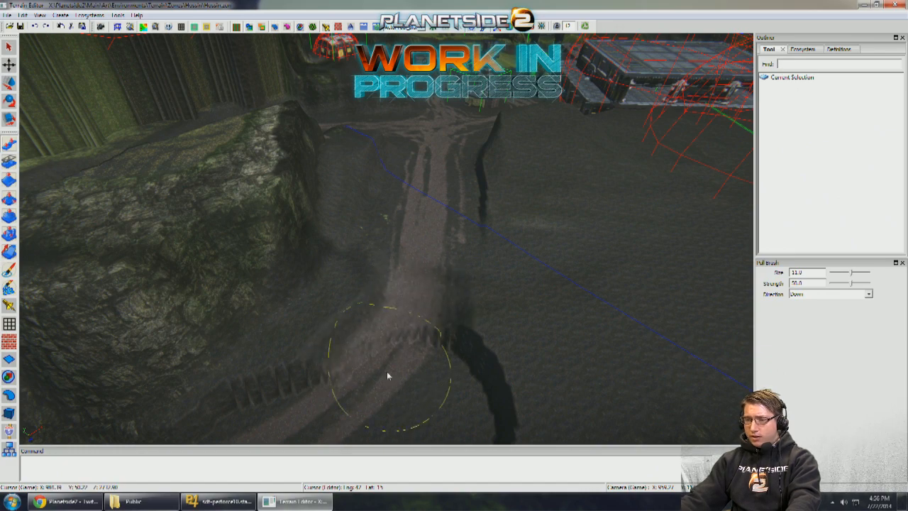
middle_click_drag(364, 334, 394, 266)
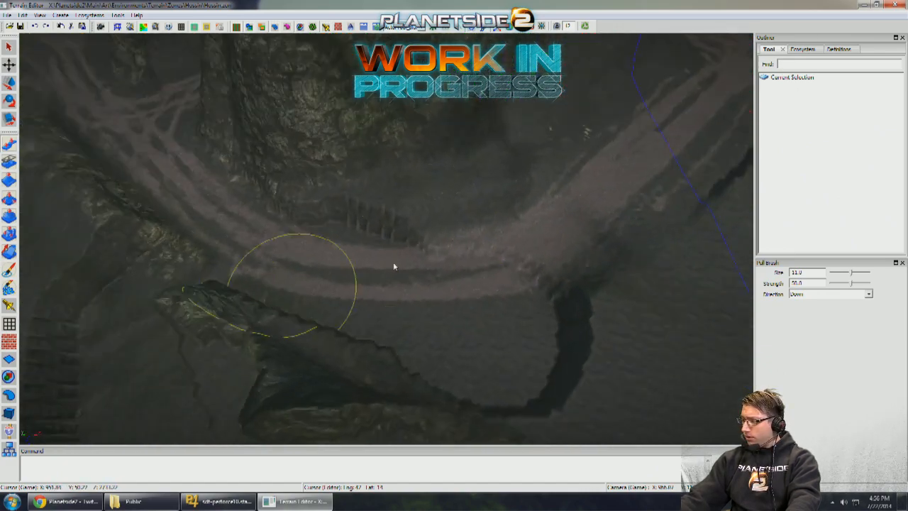
scroll(394, 266, "up", 2)
key("bracketright")
mouse_move(468, 257)
left_mouse_down()
mouse_move(339, 261)
mouse_move(512, 278)
left_mouse_up()
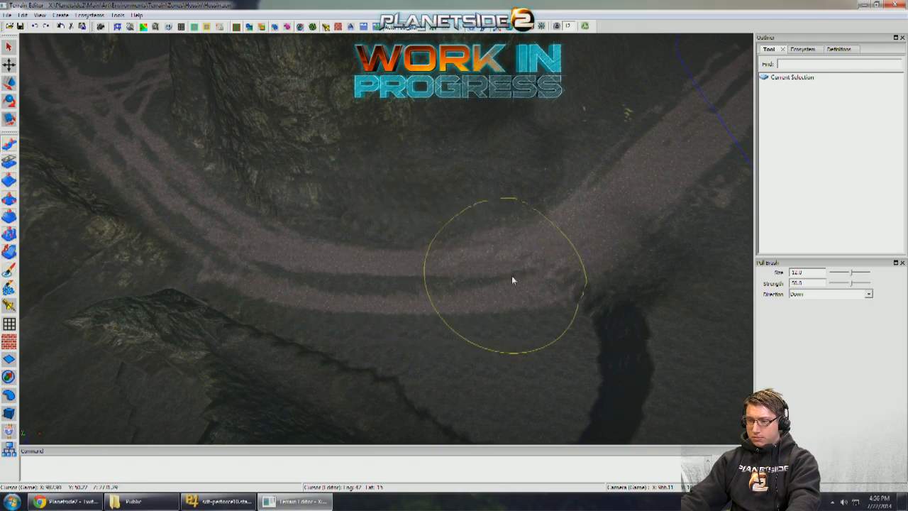
mouse_move(568, 221)
middle_mouse_down()
mouse_move(477, 245)
mouse_move(397, 237)
middle_mouse_up()
- Lower the road into the embankment toward the ammo depot with the Level brush at size 9.0 and direction Down, redoing the first stroke
left_click(9, 217)
left_click_drag(319, 389, 419, 153)
key("ctrl+z")
left_click_drag(379, 231, 418, 118)
middle_click_drag(418, 118, 383, 302)
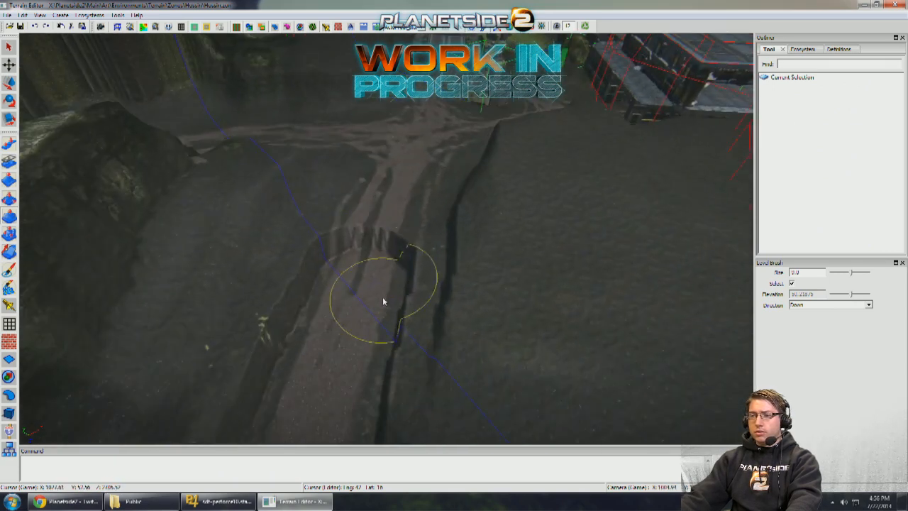
mouse_move(383, 302)
left_mouse_down()
mouse_move(412, 187)
mouse_move(391, 182)
left_mouse_up()
middle_click_drag(334, 300, 39, 152)
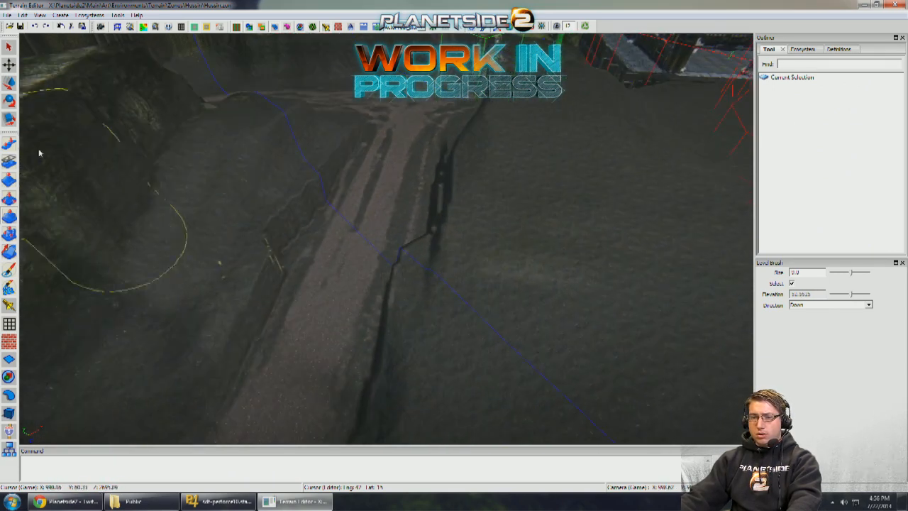
- Soften the levelled cut's steep edges from the blue boundary line to the road curve with the Pull brush at size 11.0
left_click(10, 144)
middle_click_drag(348, 204, 361, 179)
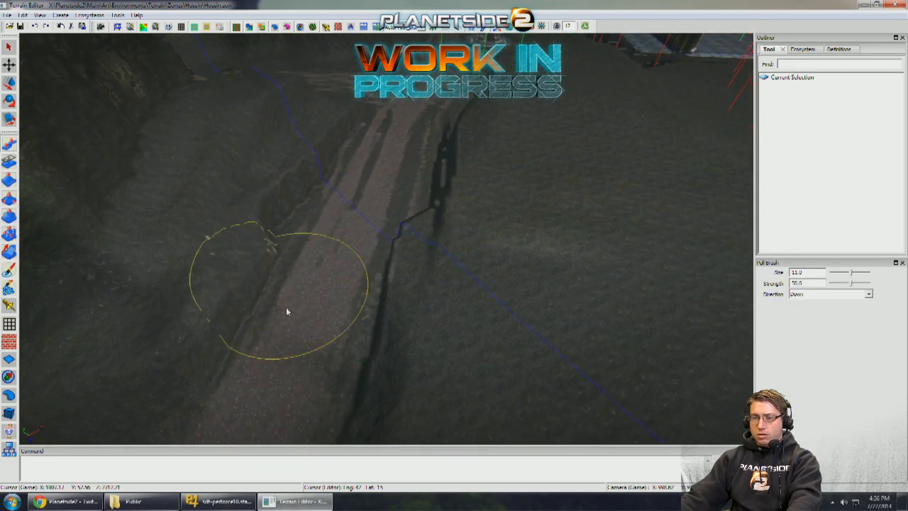
mouse_move(309, 346)
left_mouse_down()
mouse_move(367, 273)
mouse_move(362, 257)
left_mouse_up()
mouse_move(361, 257)
middle_mouse_down()
mouse_move(317, 337)
mouse_move(296, 334)
middle_mouse_up()
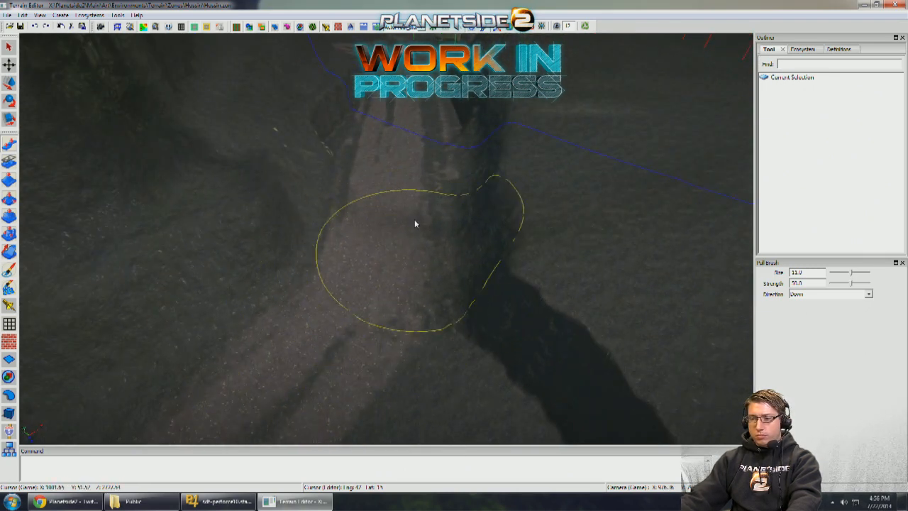
middle_click_drag(395, 181, 405, 210)
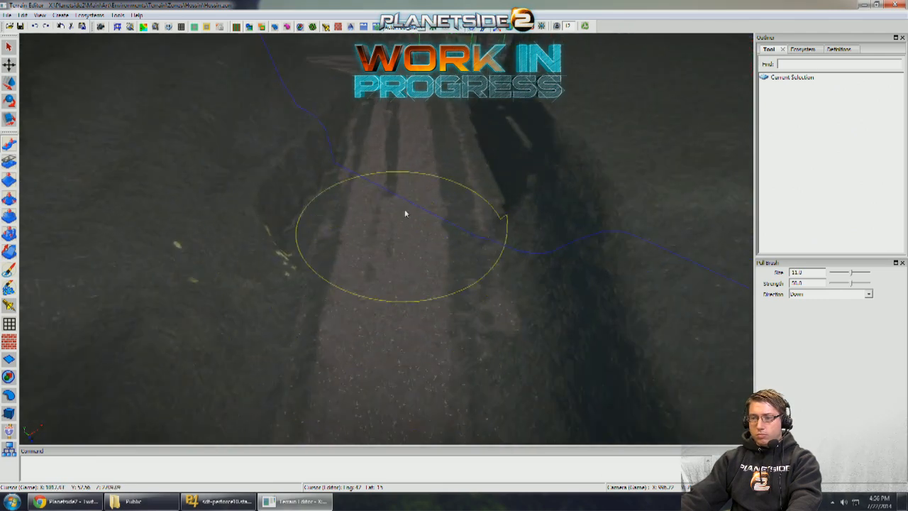
- Smooth the road bed and banks of the cut up toward the ammo depot with the size 11.0 Pull brush
middle_click_drag(396, 122, 413, 204)
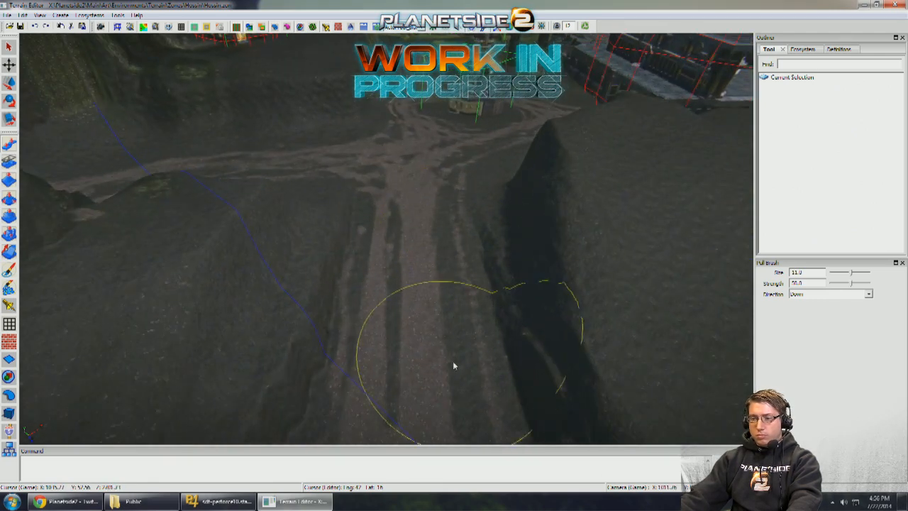
middle_click_drag(454, 363, 433, 290)
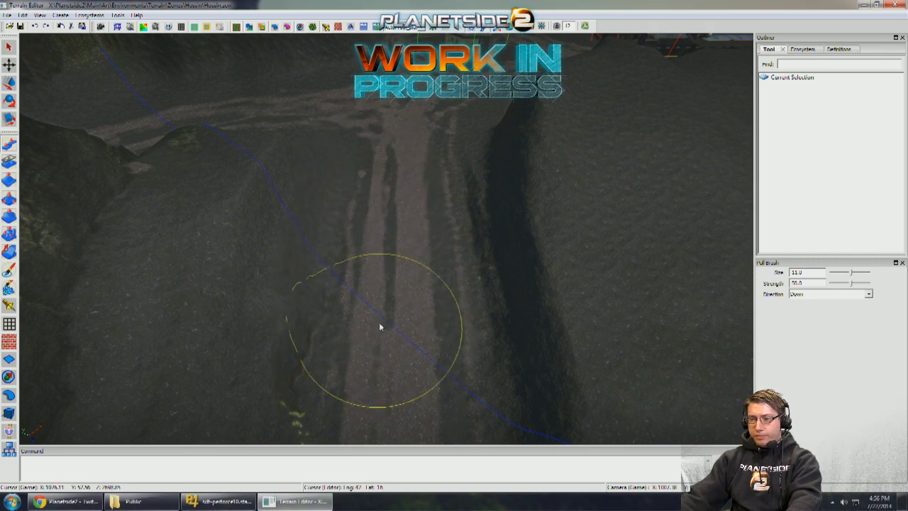
mouse_move(378, 324)
middle_mouse_down()
mouse_move(379, 219)
mouse_move(376, 281)
mouse_move(366, 265)
middle_mouse_up()
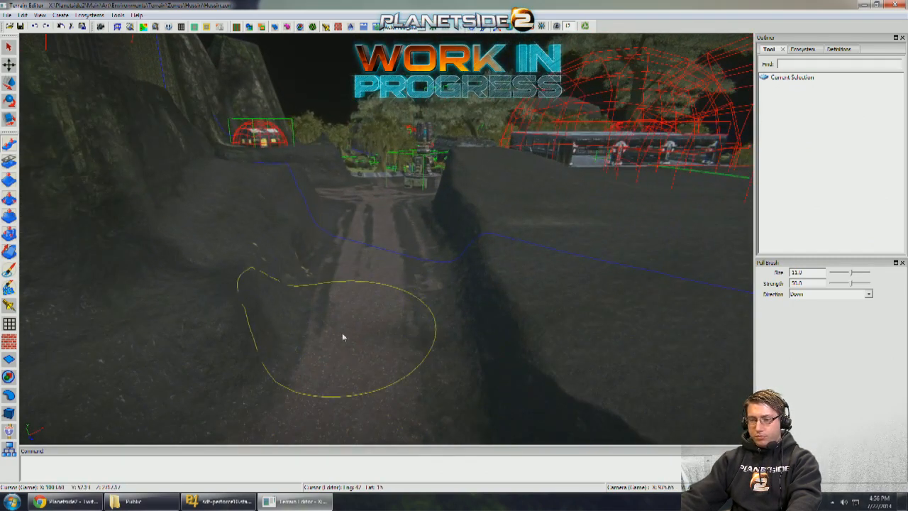
mouse_move(353, 223)
middle_mouse_down()
mouse_move(340, 280)
mouse_move(371, 297)
middle_mouse_up()
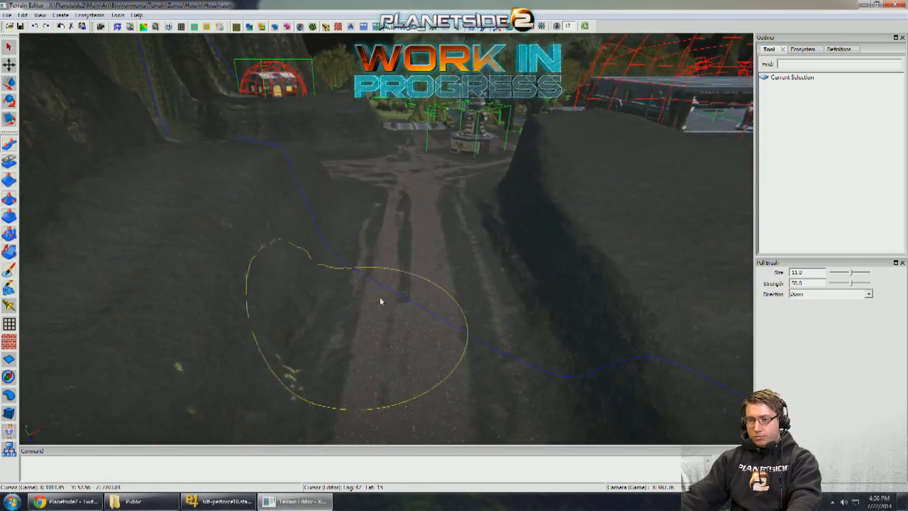
mouse_move(367, 336)
middle_mouse_down()
mouse_move(333, 336)
mouse_move(404, 299)
mouse_move(415, 312)
mouse_move(270, 290)
mouse_move(451, 326)
mouse_move(454, 235)
mouse_move(466, 216)
mouse_move(431, 304)
mouse_move(319, 312)
middle_mouse_up()
- Examine the existing roads around the base, past the mossy rocks and beneath the metal bridges
scroll(431, 304, "down", 8)
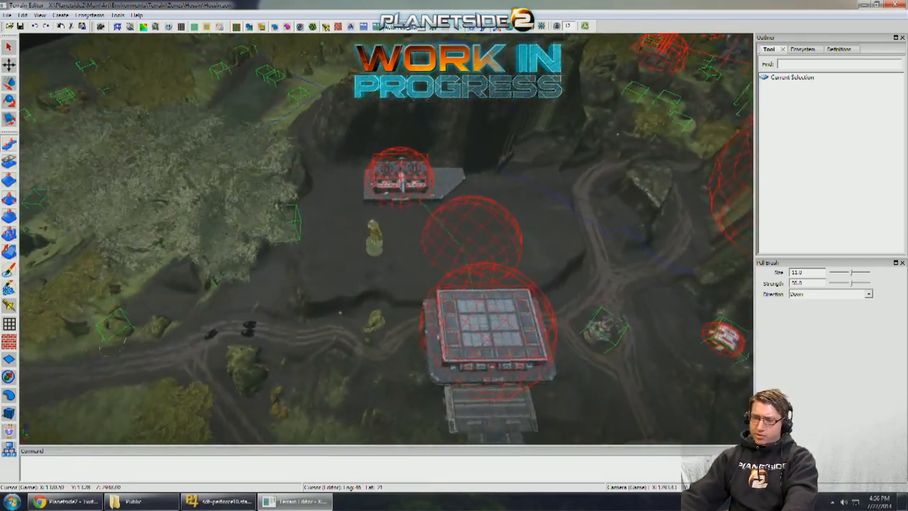
middle_click_drag(390, 313, 404, 314)
mouse_move(474, 311)
middle_mouse_down()
mouse_move(551, 321)
mouse_move(576, 309)
mouse_move(433, 305)
mouse_move(397, 284)
mouse_move(434, 296)
mouse_move(430, 266)
mouse_move(369, 273)
mouse_move(330, 305)
mouse_move(273, 278)
mouse_move(419, 273)
mouse_move(365, 267)
mouse_move(540, 215)
mouse_move(468, 285)
mouse_move(326, 300)
mouse_move(308, 278)
mouse_move(247, 246)
mouse_move(457, 291)
mouse_move(454, 258)
mouse_move(331, 282)
mouse_move(634, 203)
mouse_move(383, 243)
mouse_move(338, 275)
mouse_move(321, 166)
middle_mouse_up()
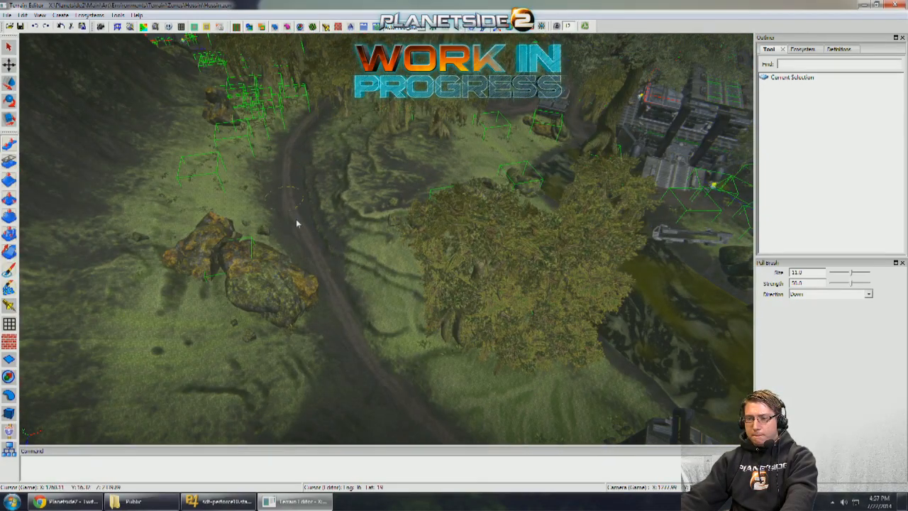
middle_click_drag(357, 395, 315, 243)
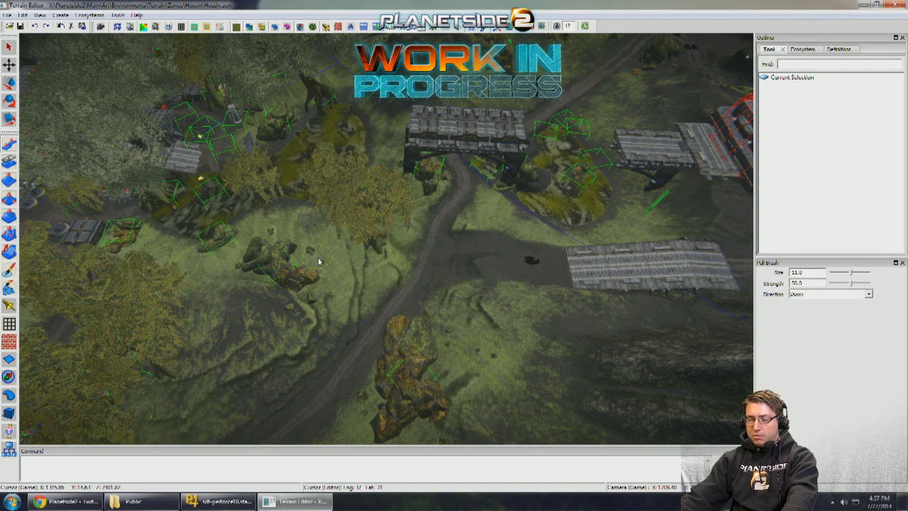
- Examine the junction where the curving dirt road meets the metal ramp, checking the levelled ground from the bridge to the mossy rocks
middle_click_drag(582, 280, 191, 233)
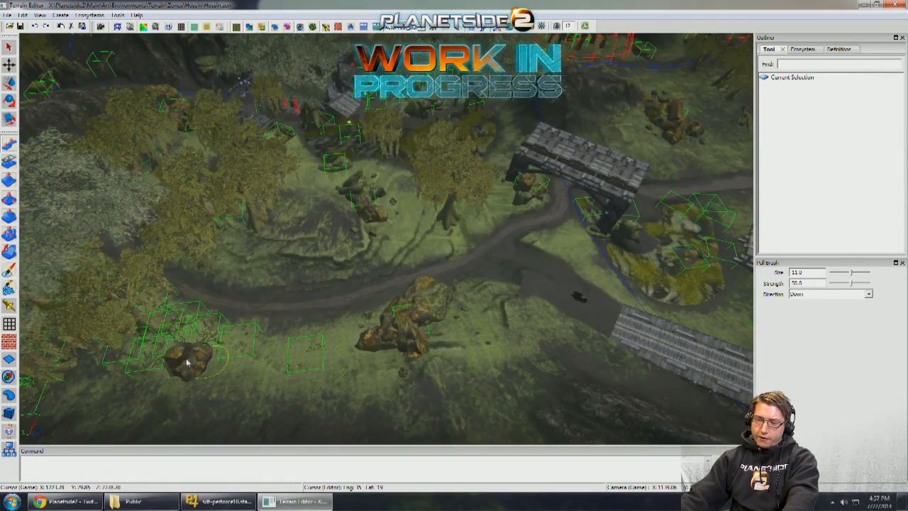
middle_click_drag(187, 362, 382, 192)
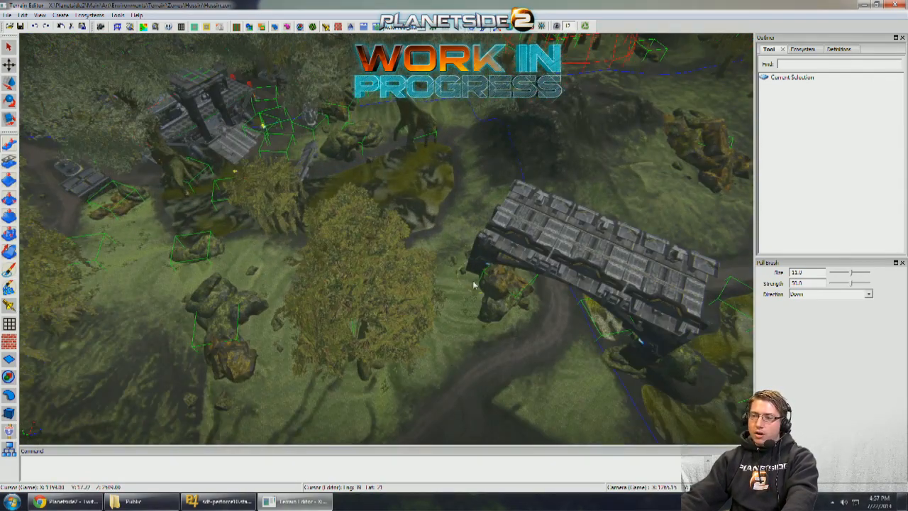
middle_click_drag(469, 316, 480, 310)
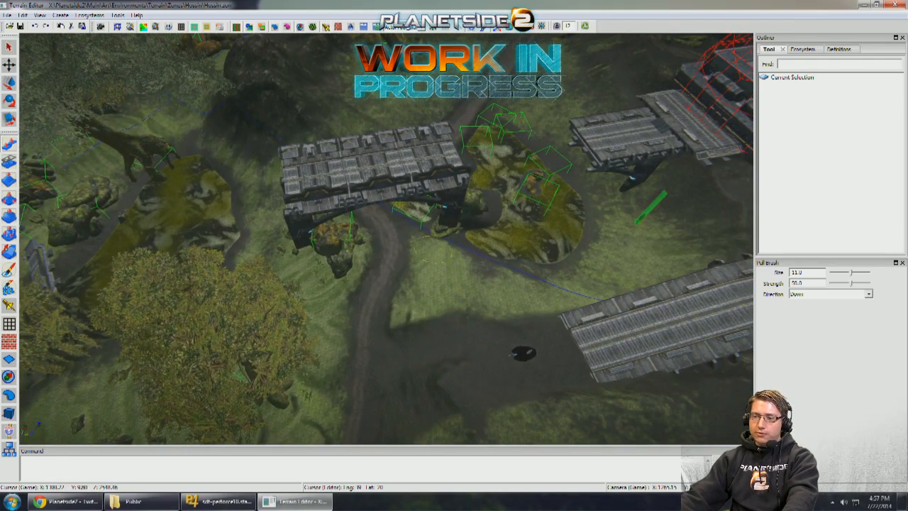
middle_click_drag(434, 258, 439, 255)
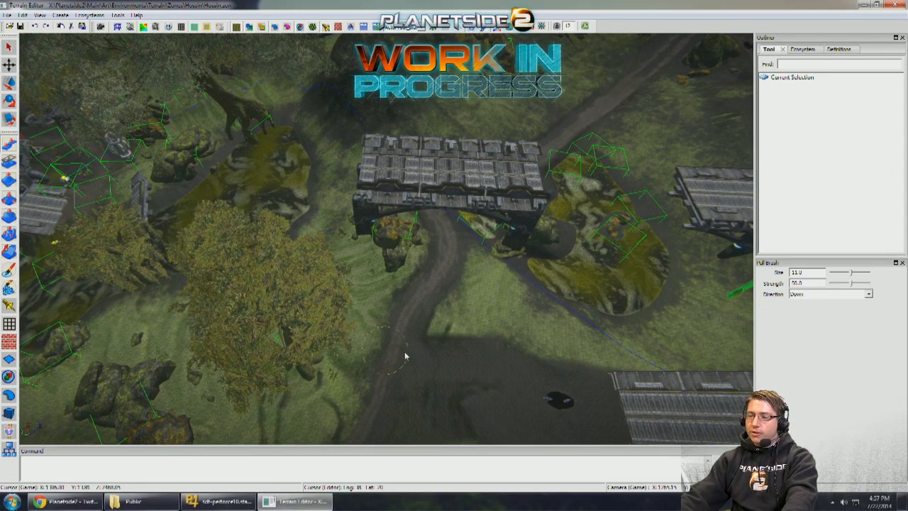
middle_click_drag(405, 356, 470, 298)
scroll(427, 329, "down", 5)
scroll(483, 322, "up", 5)
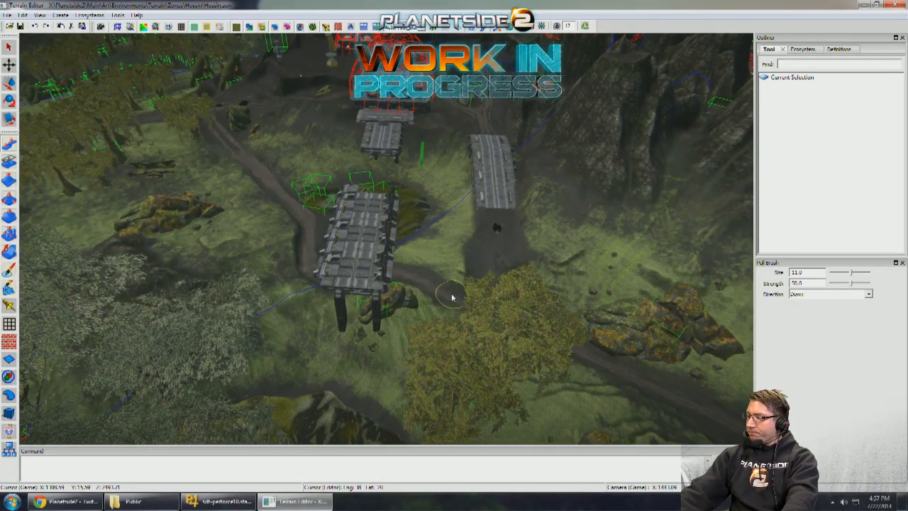
middle_click_drag(452, 298, 330, 284)
middle_click_drag(386, 239, 330, 287)
scroll(330, 288, "up", 5)
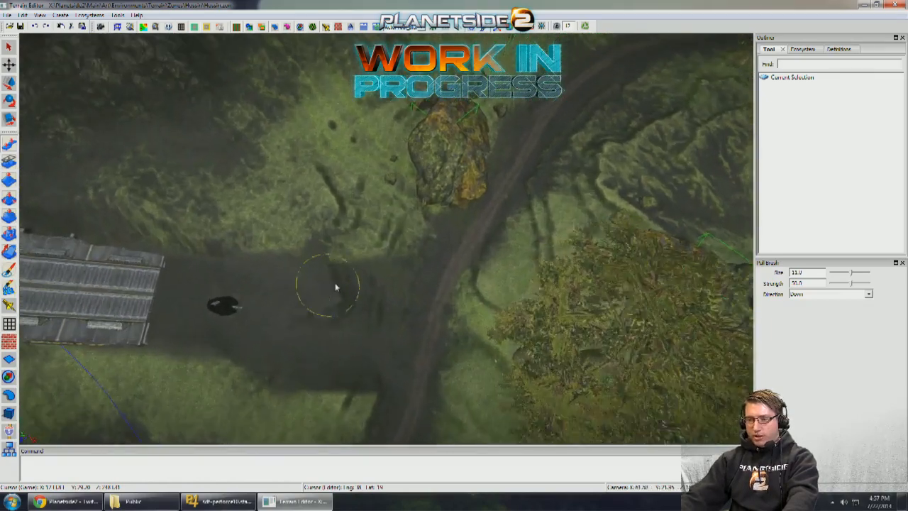
- Paint forking hossin_road tire tracks with the Ecosystem brush from the main dirt road into the branch toward the metal ramp
scroll(22, 222, "down", 3)
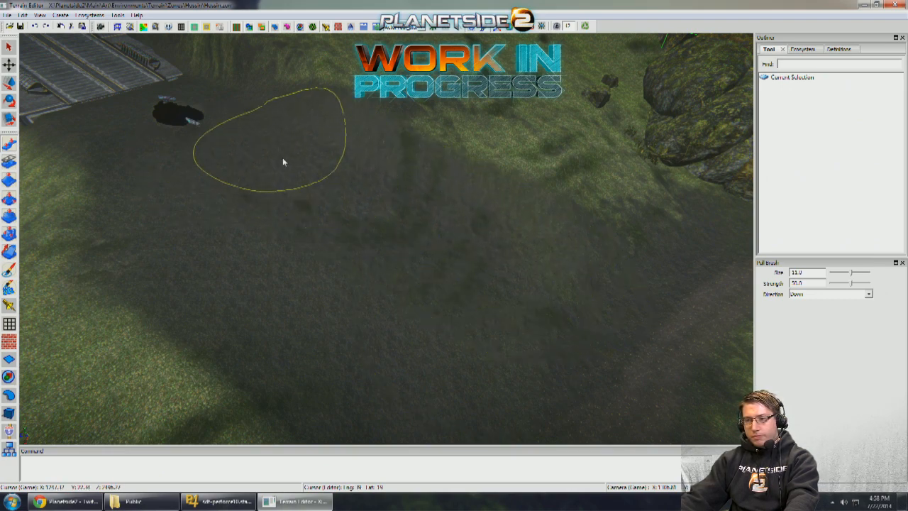
left_click(9, 271)
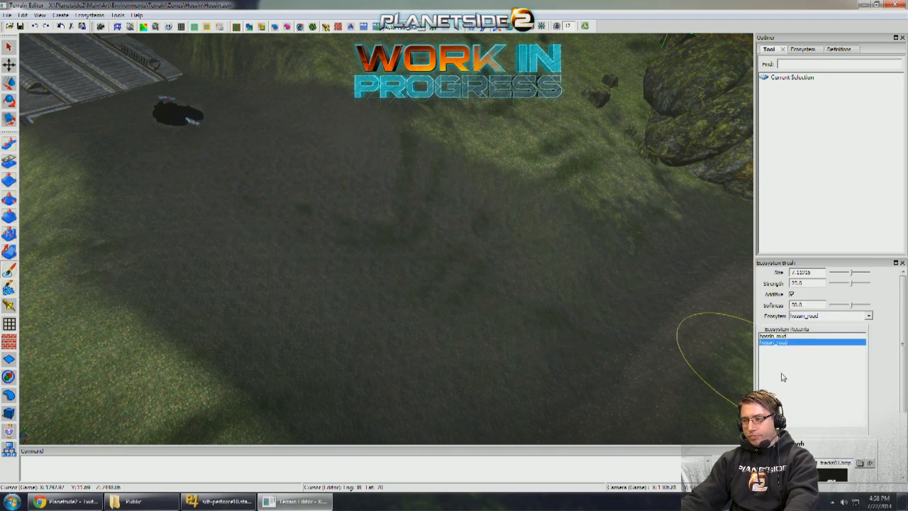
middle_click_drag(589, 313, 418, 331)
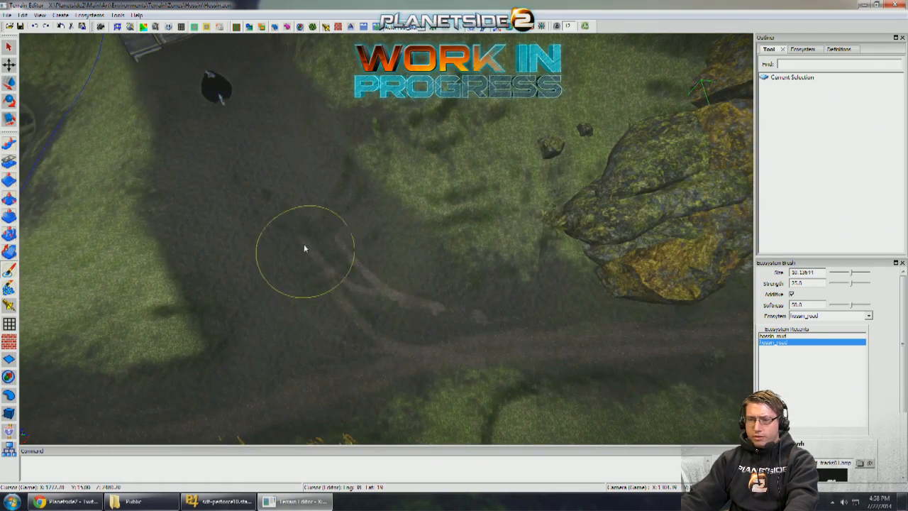
mouse_move(262, 169)
left_mouse_down()
mouse_move(366, 314)
mouse_move(449, 334)
left_mouse_up()
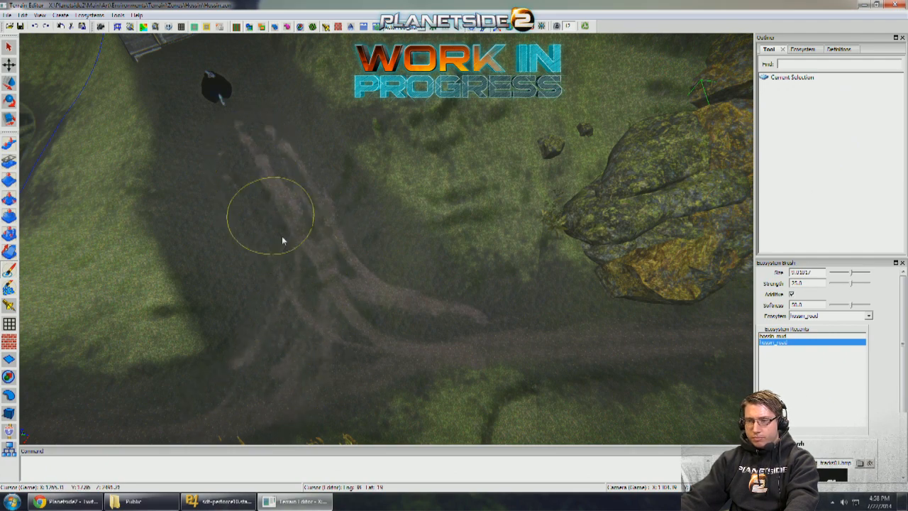
mouse_move(282, 237)
left_mouse_down("alt")
mouse_move(297, 227)
mouse_move(345, 285)
left_mouse_up("alt")
- Extend the hossin_road tire tracks past the black hole to the foot of the metal ramp, finishing at about brush size 8
left_click_drag(324, 162, 328, 262, "alt")
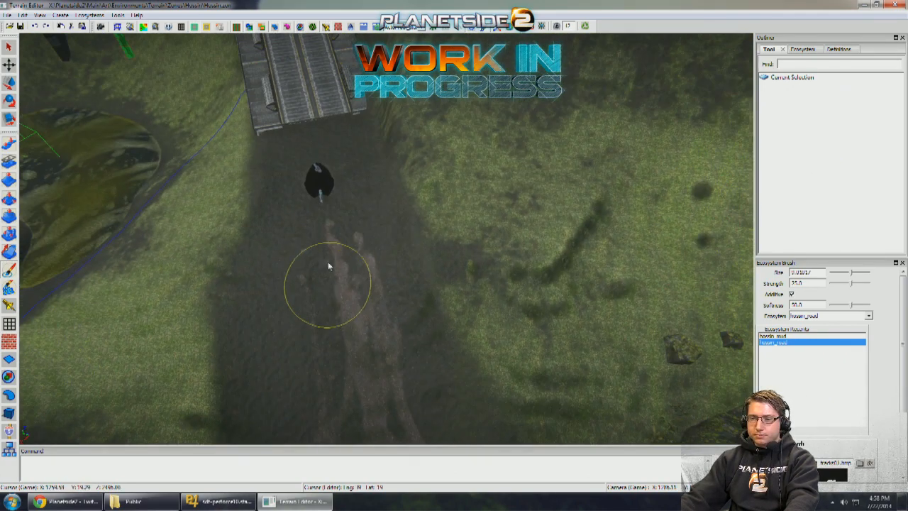
left_click_drag(325, 129, 330, 197)
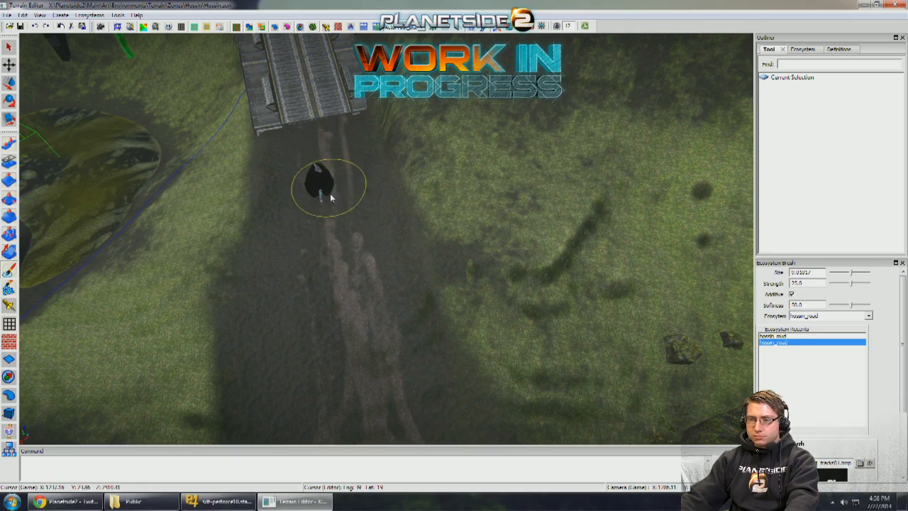
left_click_drag(345, 288, 316, 163)
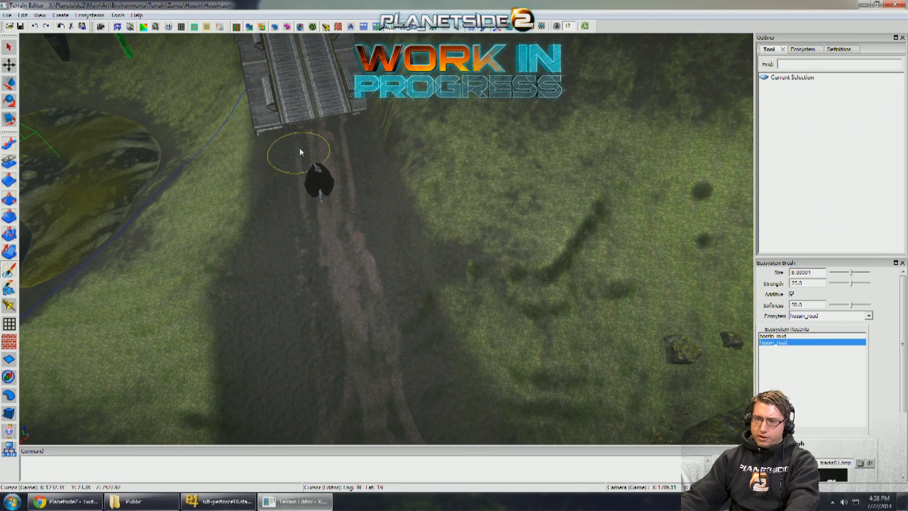
left_click_drag(347, 260, 355, 342, "alt")
- Review the painted junction, the road running past the trees, and the entrance of the base building
scroll(366, 252, "up", 6)
scroll(359, 245, "down", 6)
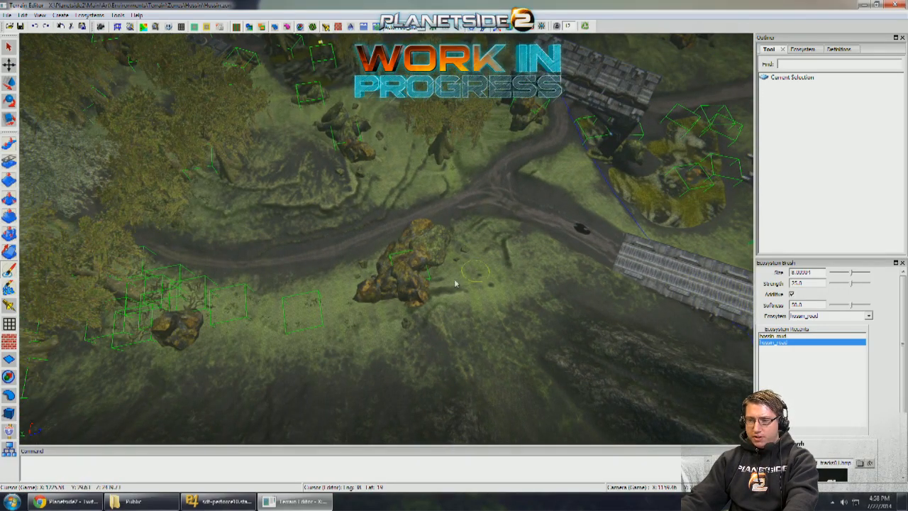
mouse_move(338, 197)
left_mouse_down("alt")
mouse_move(368, 177)
mouse_move(347, 170)
mouse_move(326, 190)
mouse_move(278, 148)
left_mouse_up("alt")
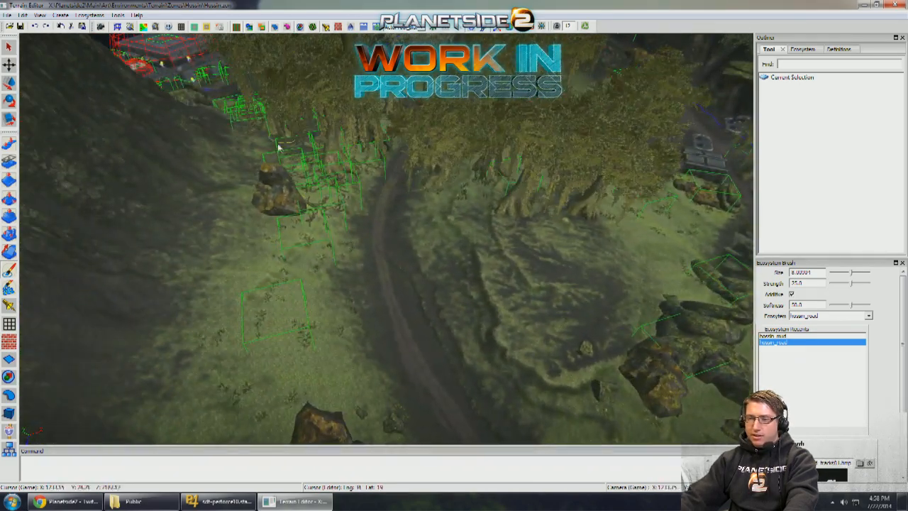
mouse_move(290, 272)
left_mouse_down("alt")
mouse_move(277, 312)
mouse_move(333, 397)
mouse_move(398, 354)
mouse_move(470, 286)
mouse_move(480, 253)
mouse_move(406, 218)
mouse_move(397, 284)
mouse_move(477, 174)
mouse_move(472, 167)
mouse_move(454, 202)
mouse_move(436, 213)
mouse_move(647, 217)
mouse_move(610, 193)
mouse_move(491, 259)
mouse_move(512, 172)
mouse_move(599, 222)
mouse_move(450, 248)
mouse_move(282, 224)
left_mouse_up("alt")
left_click_drag(323, 142, 293, 317, "alt")
left_click_drag(260, 227, 334, 198, "alt")
scroll(387, 239, "up", 8)
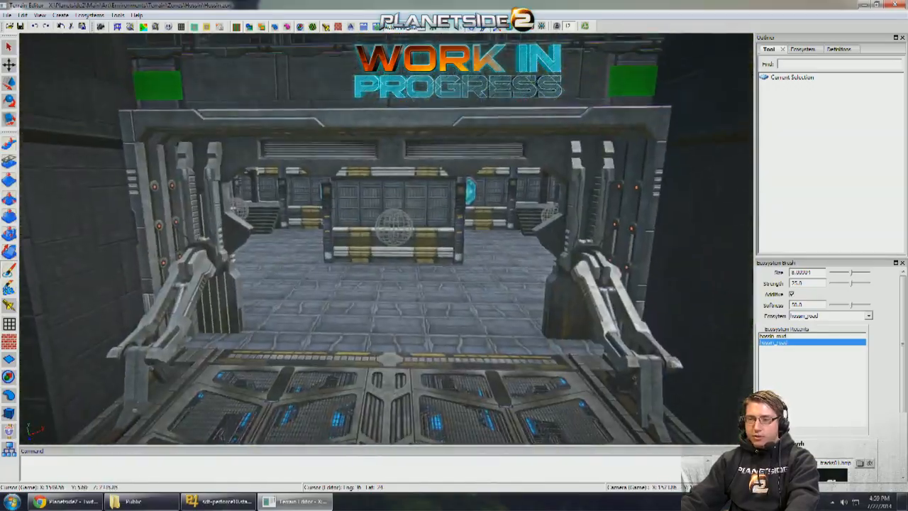
scroll(387, 239, "down", 9)
left_click_drag(384, 241, 503, 227, "alt")
scroll(386, 248, "up", 5)
scroll(384, 266, "down", 12)
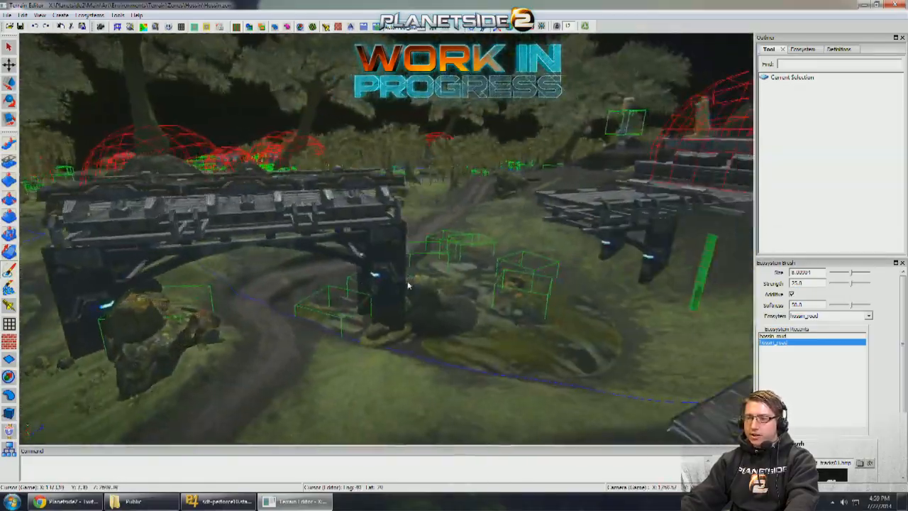
- Inspect the dirt roads climbing to the domed base and the tracks and slopes beside its raised metal platforms
left_click_drag(405, 284, 561, 262, "alt")
scroll(423, 282, "up", 4)
left_click_drag(424, 282, 546, 279, "alt")
middle_click_drag(482, 278, 607, 281, "alt")
left_click_drag(608, 281, 436, 287, "alt")
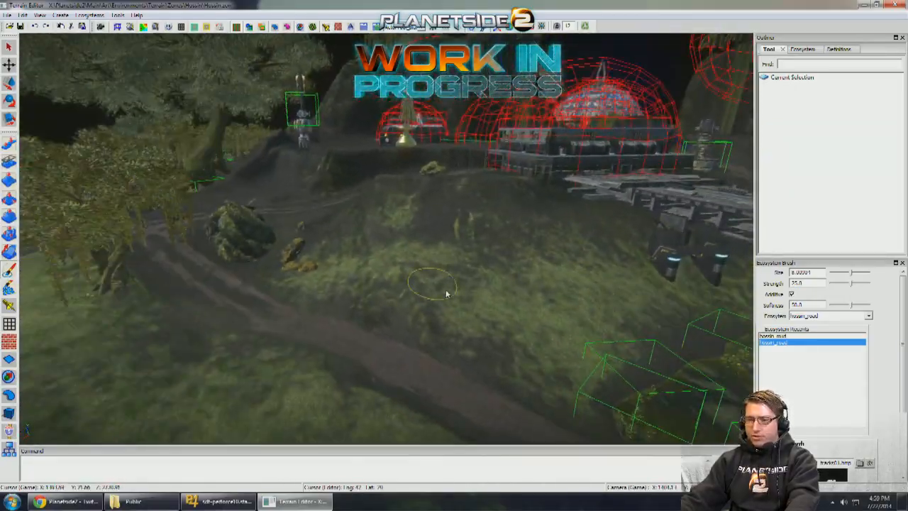
scroll(448, 293, "up", 3)
middle_click_drag(448, 293, 213, 285, "alt")
scroll(425, 284, "up", 4)
left_click_drag(454, 284, 397, 305, "alt")
scroll(333, 277, "up", 4)
scroll(425, 284, "up", 4)
left_click_drag(284, 277, 404, 286, "alt")
right_click_drag(404, 285, 623, 318)
left_click_drag(625, 318, 404, 280, "alt")
mouse_move(405, 281)
right_mouse_down()
mouse_move(282, 266)
mouse_move(316, 241)
mouse_move(314, 227)
right_mouse_up()
mouse_move(384, 274)
right_mouse_down()
mouse_move(598, 275)
mouse_move(385, 277)
right_mouse_up()
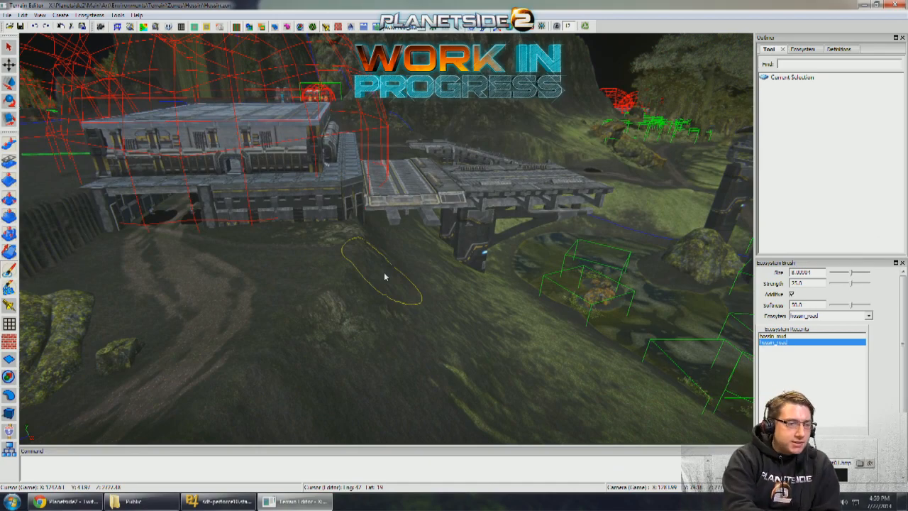